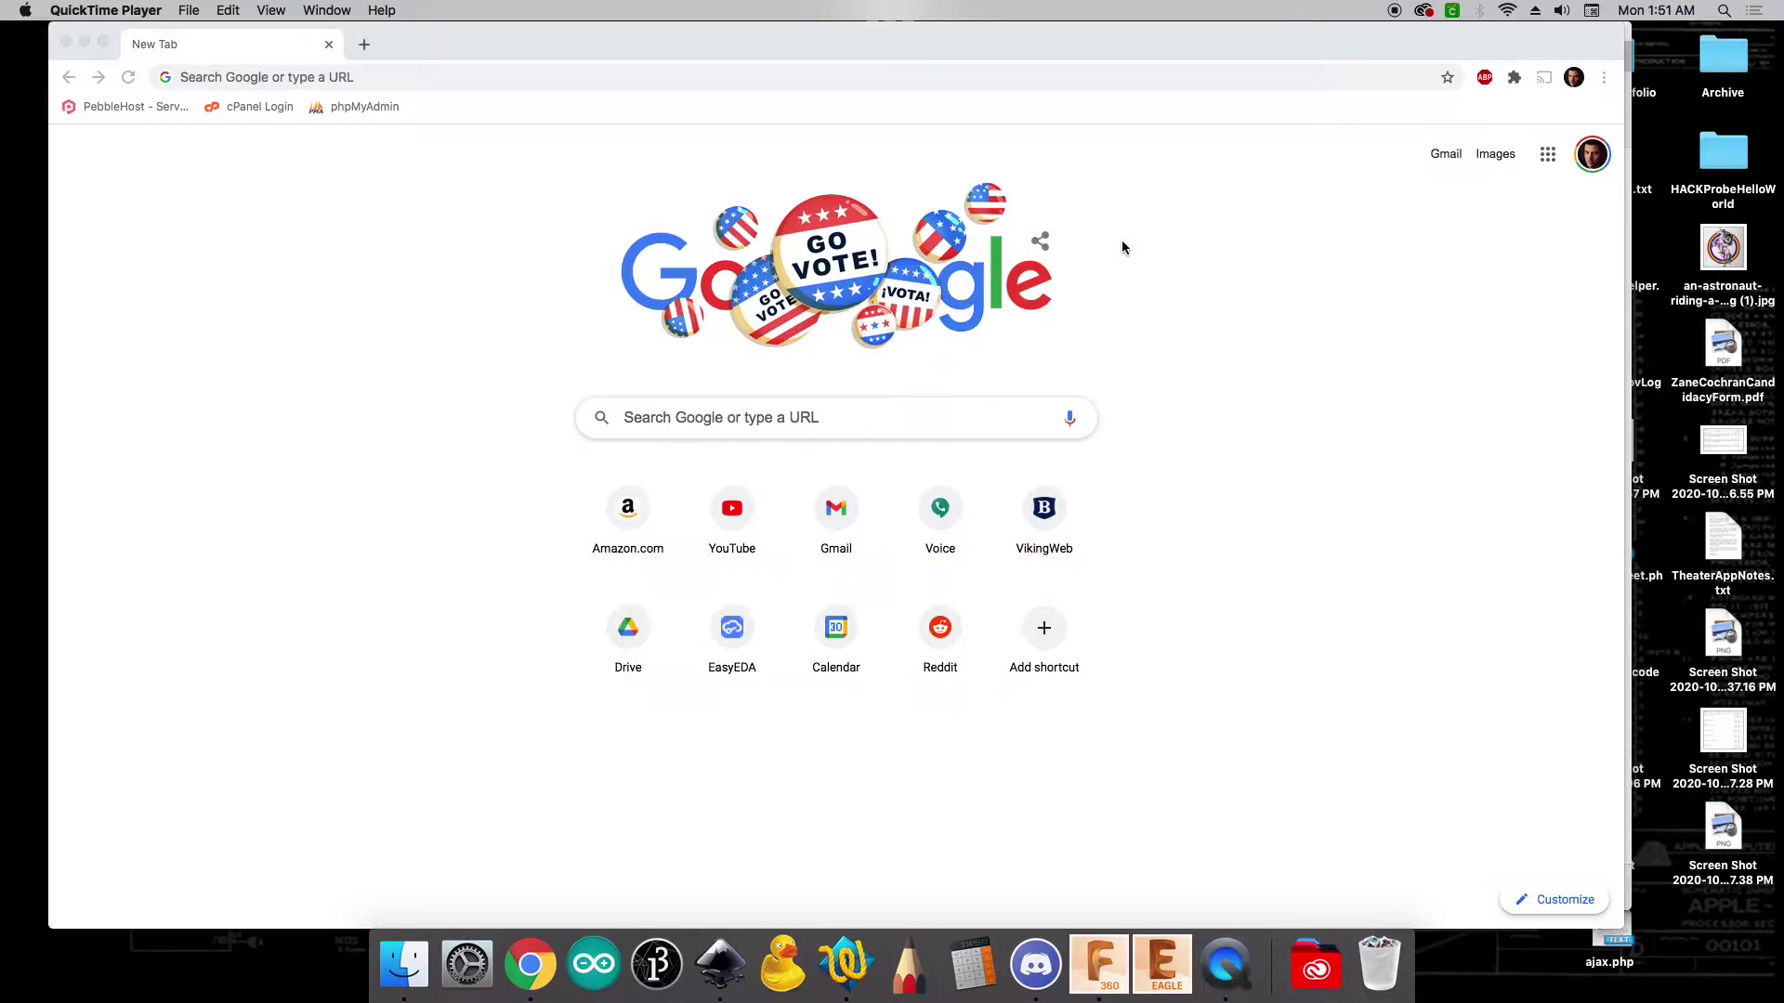
# Load the shared 7-Inch Touchscreen model from its copied web link and open it in Autodesk Fusion 360
pyautogui.click(855, 79)
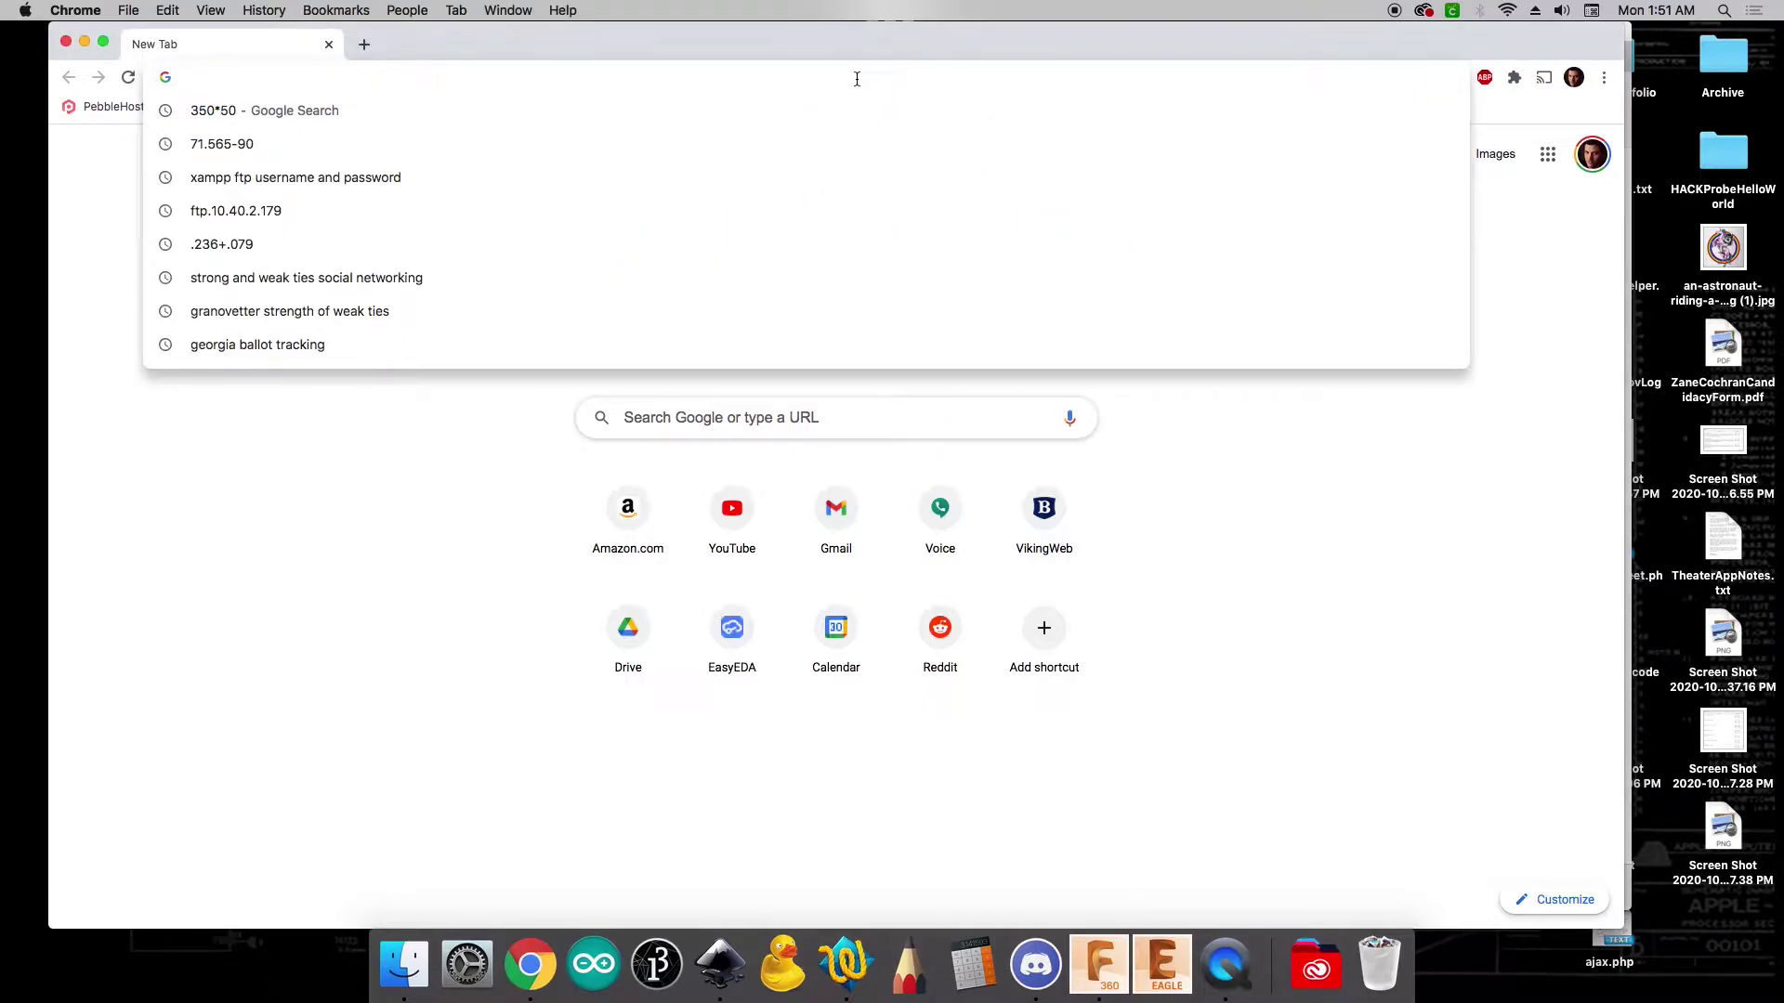
pyautogui.press('super+v')
pyautogui.press('Return')
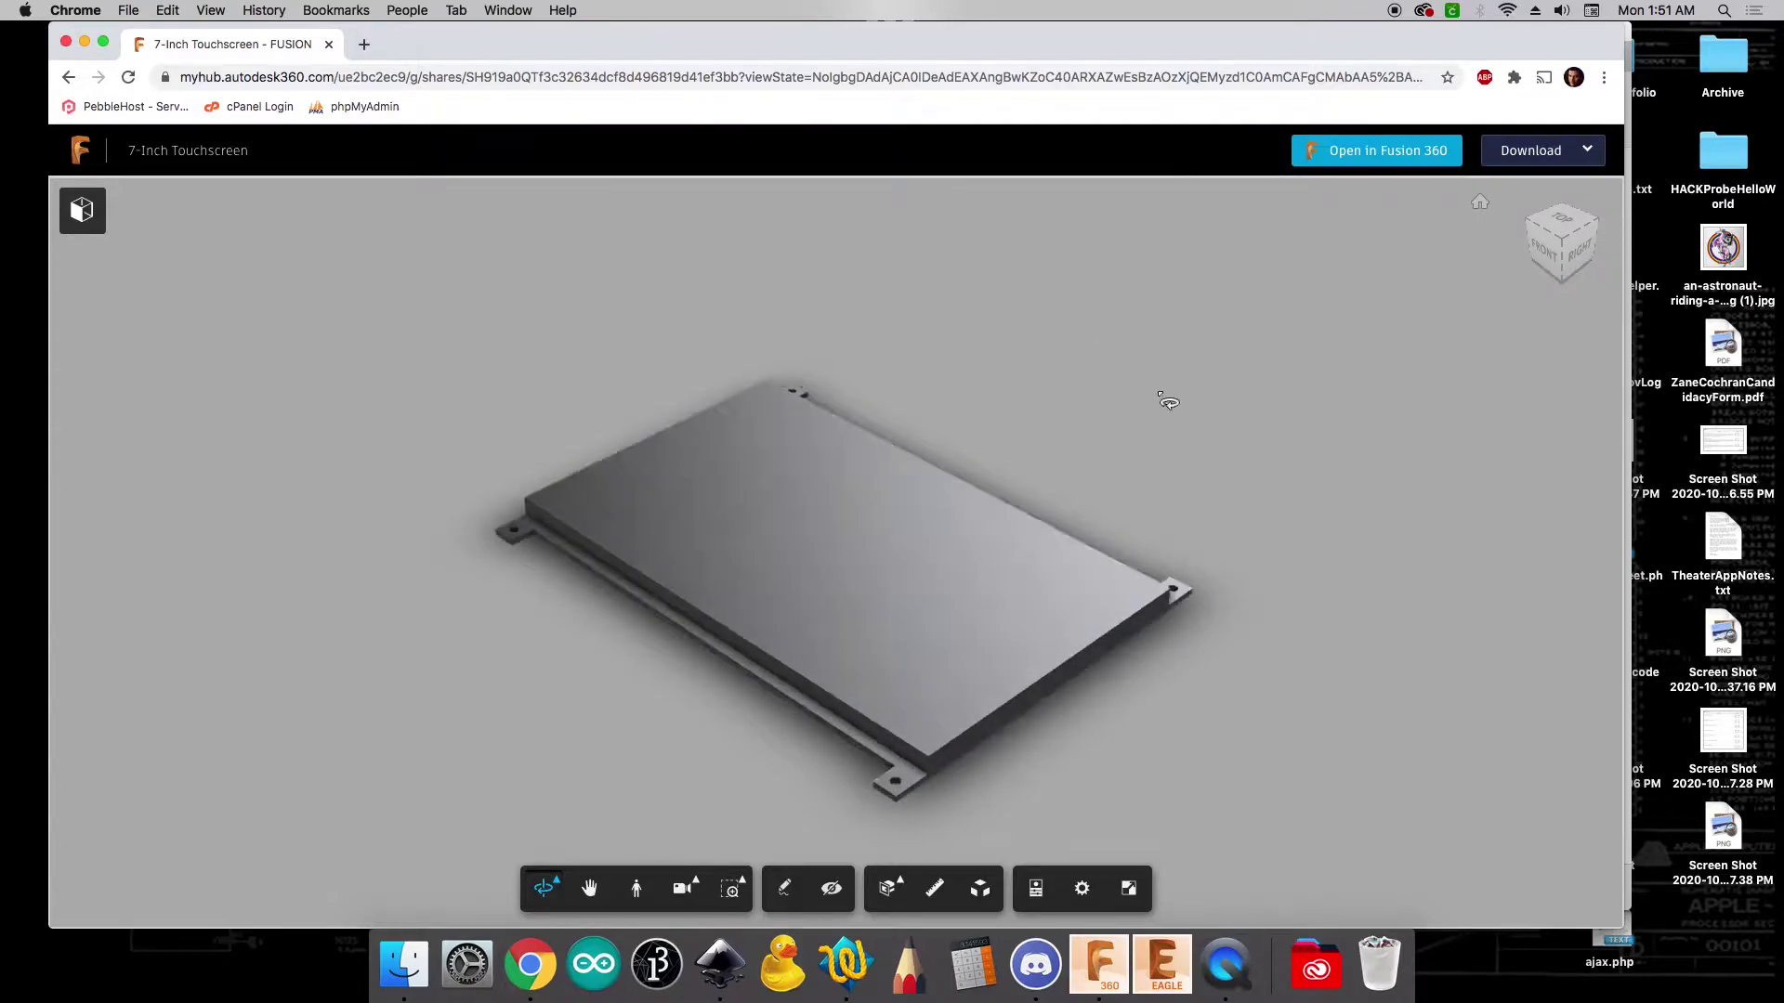
pyautogui.click(1385, 154)
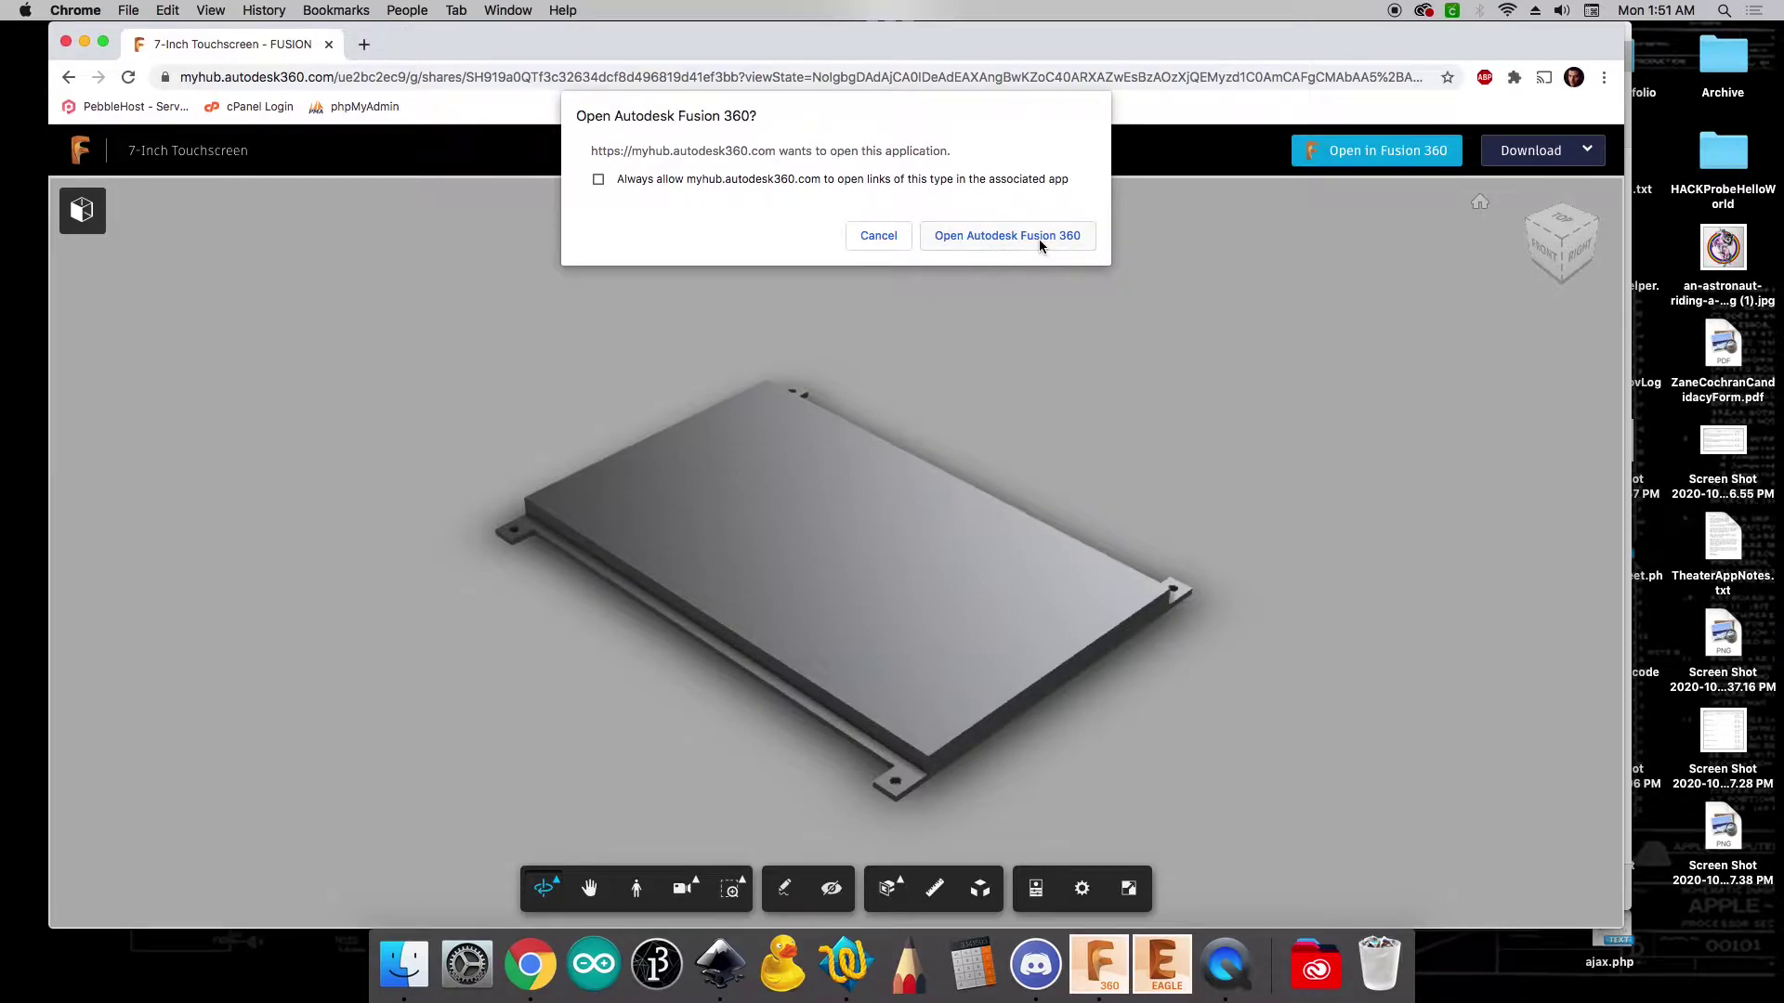
pyautogui.click(1041, 237)
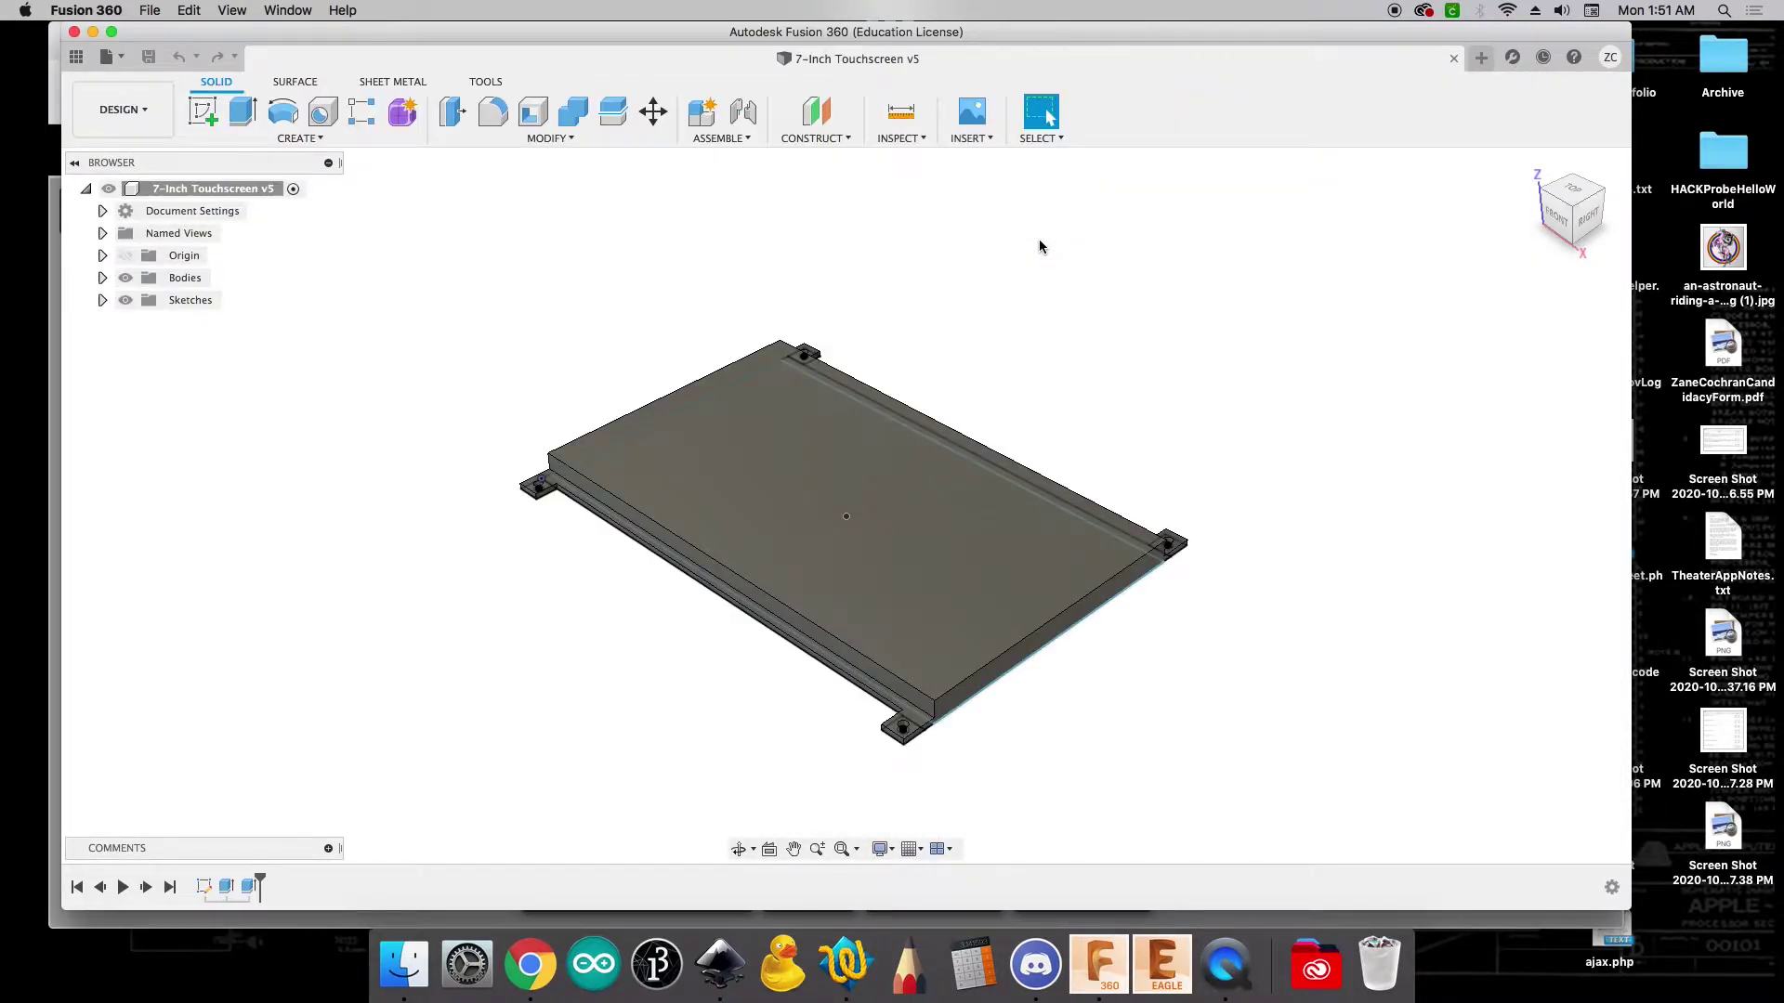
# Hide the Screen body and the Screen sketch so that the design space is empty
pyautogui.moveTo(1579, 204)
pyautogui.mouseDown()
pyautogui.moveTo(1613, 239)
pyautogui.moveTo(1582, 206)
pyautogui.mouseUp()
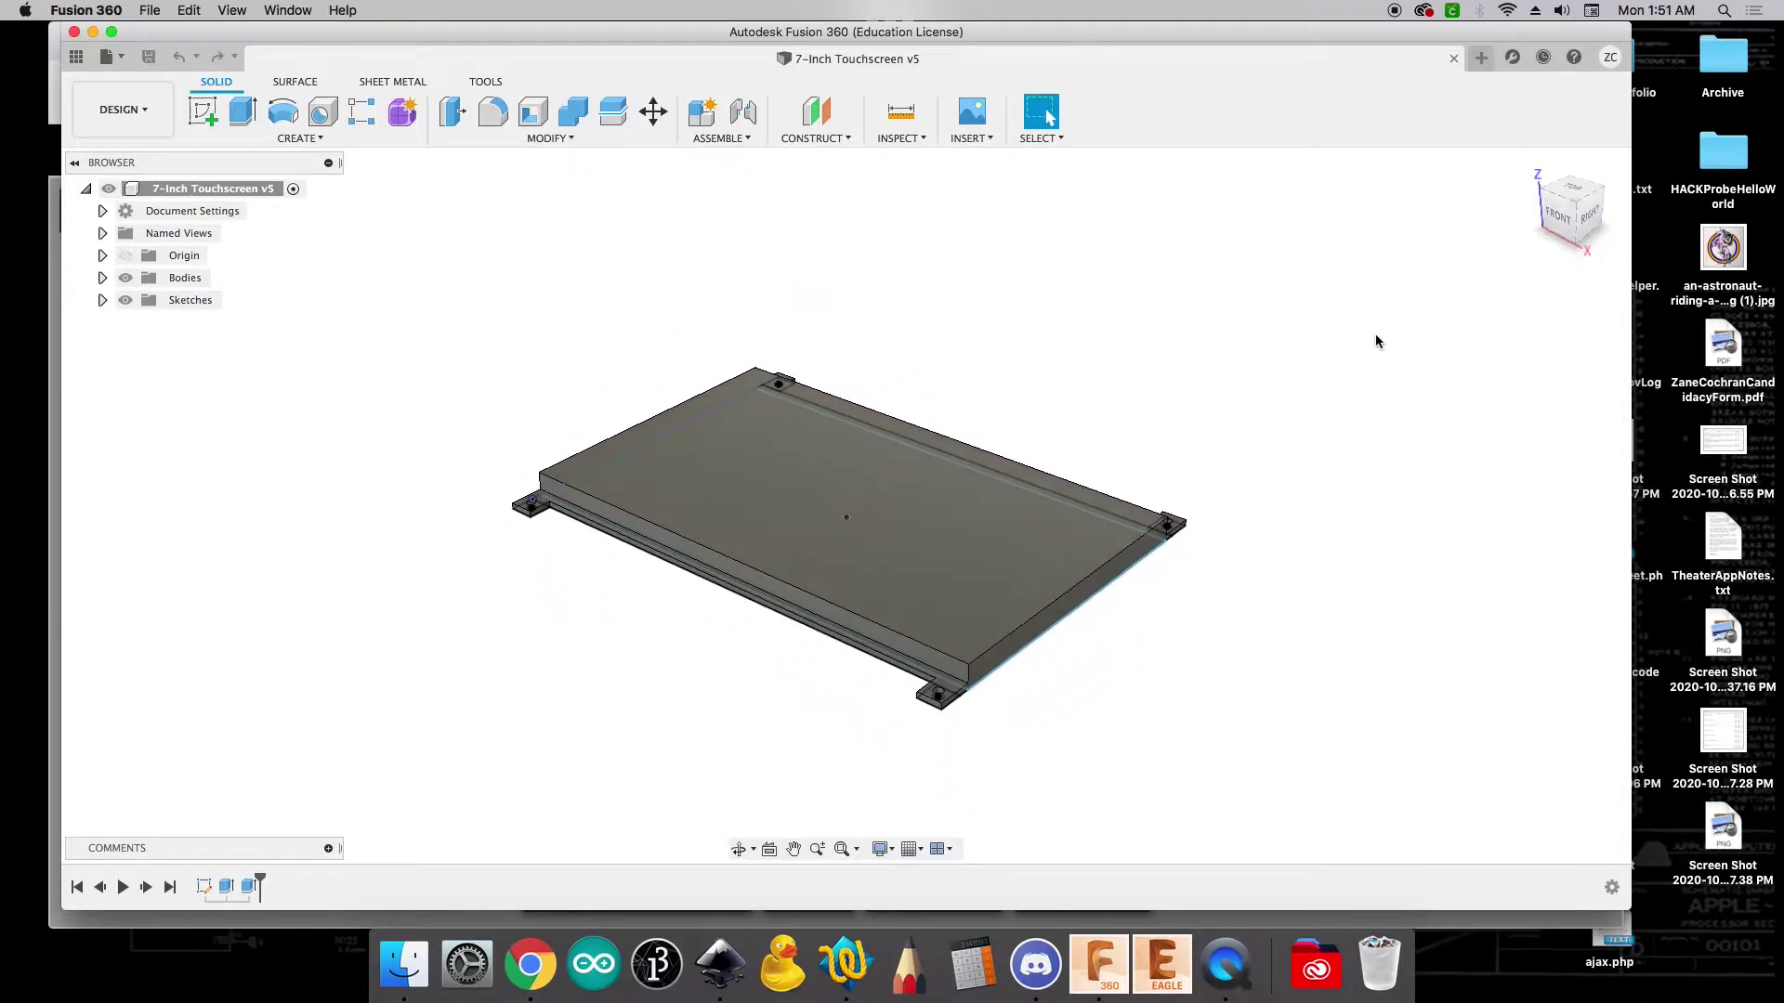
pyautogui.click(103, 278)
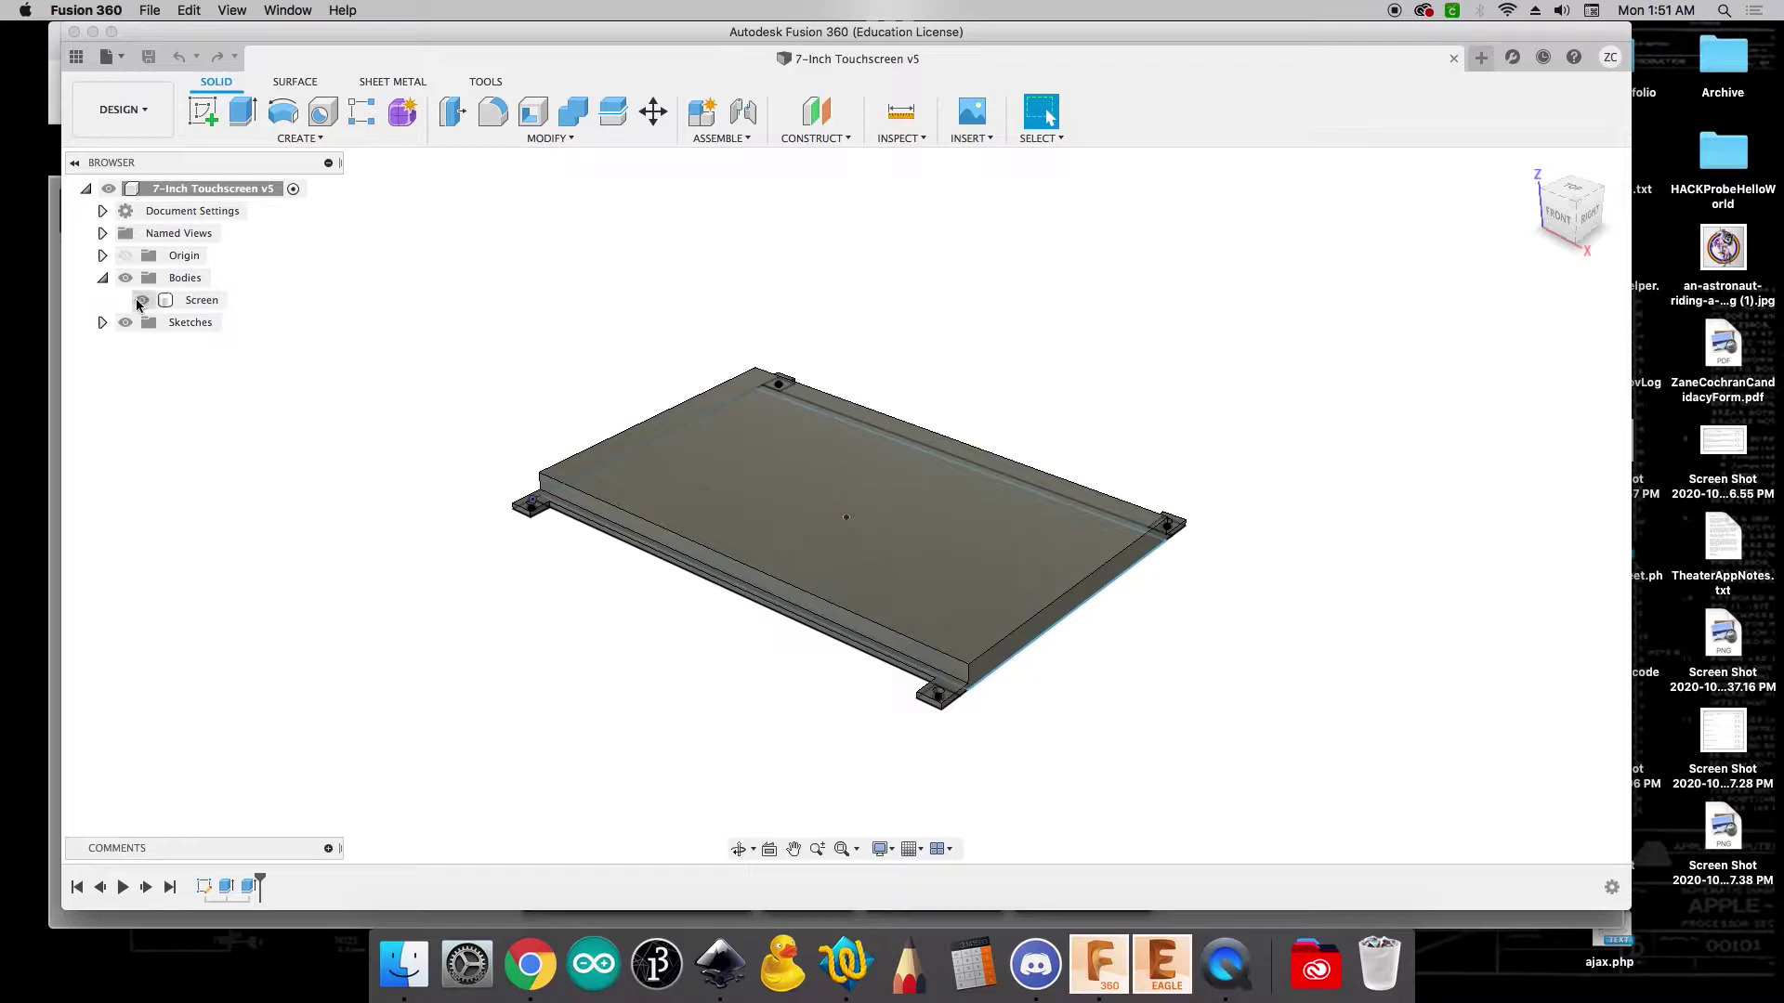
pyautogui.click(142, 301)
pyautogui.click(142, 301)
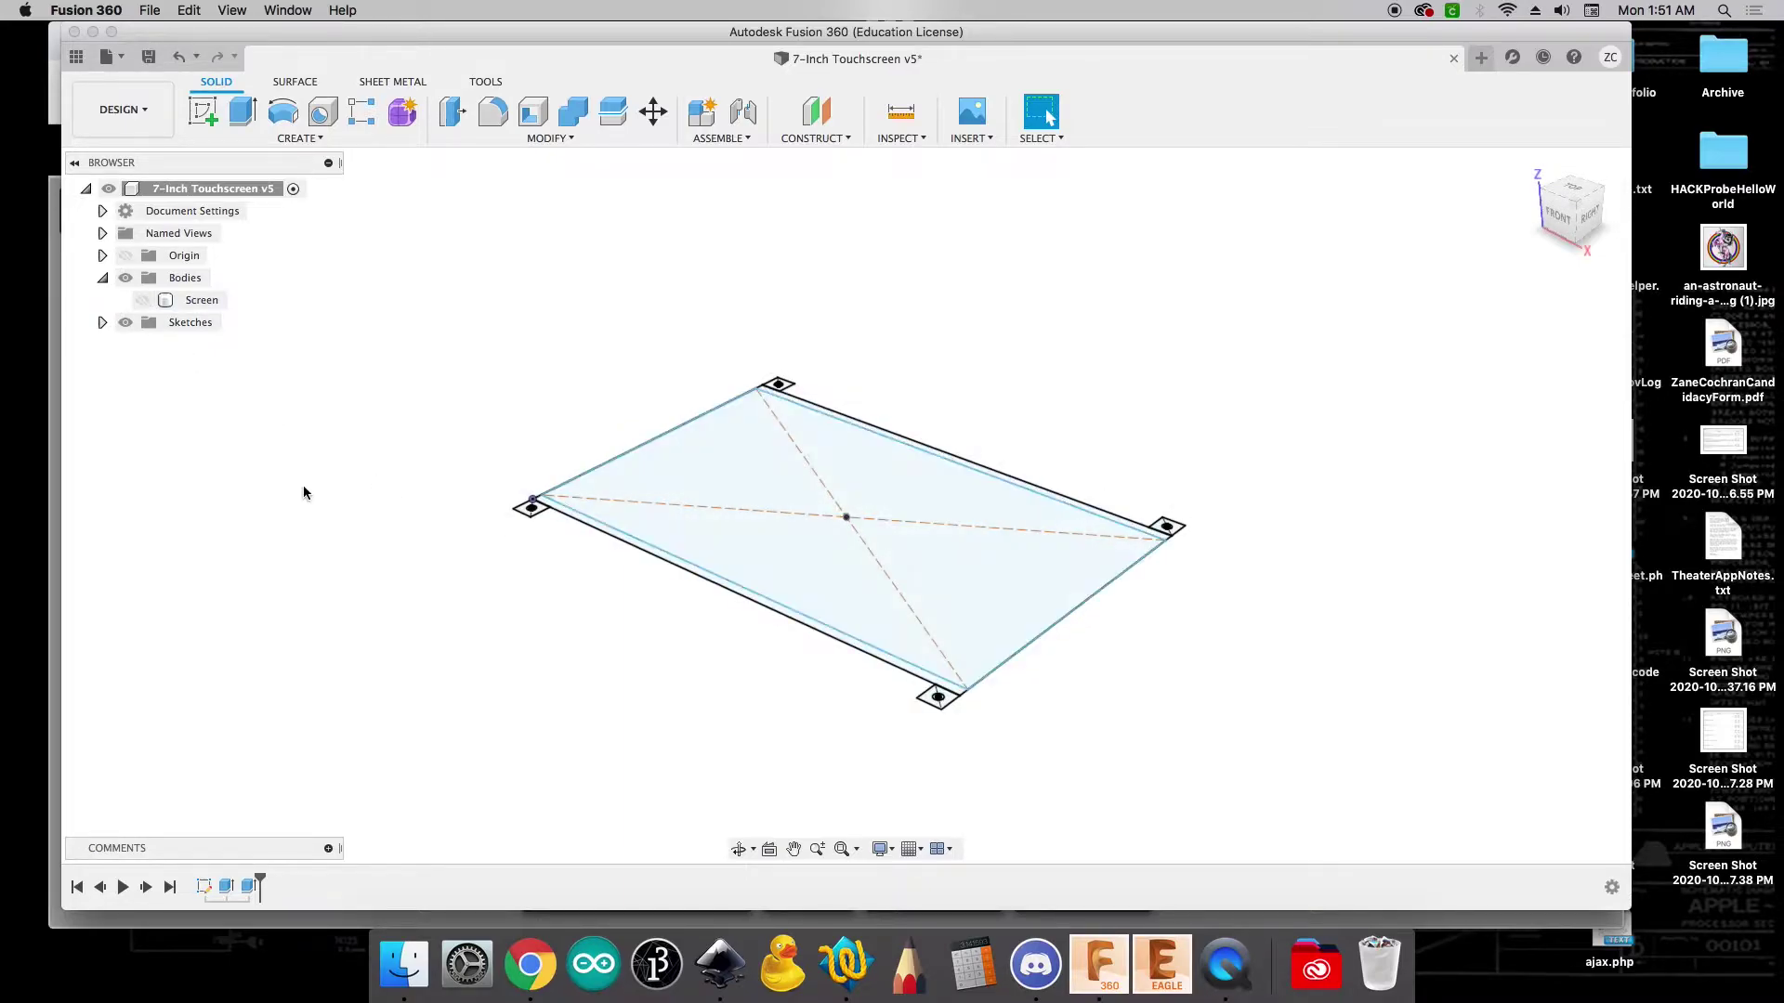
pyautogui.click(103, 322)
pyautogui.click(142, 346)
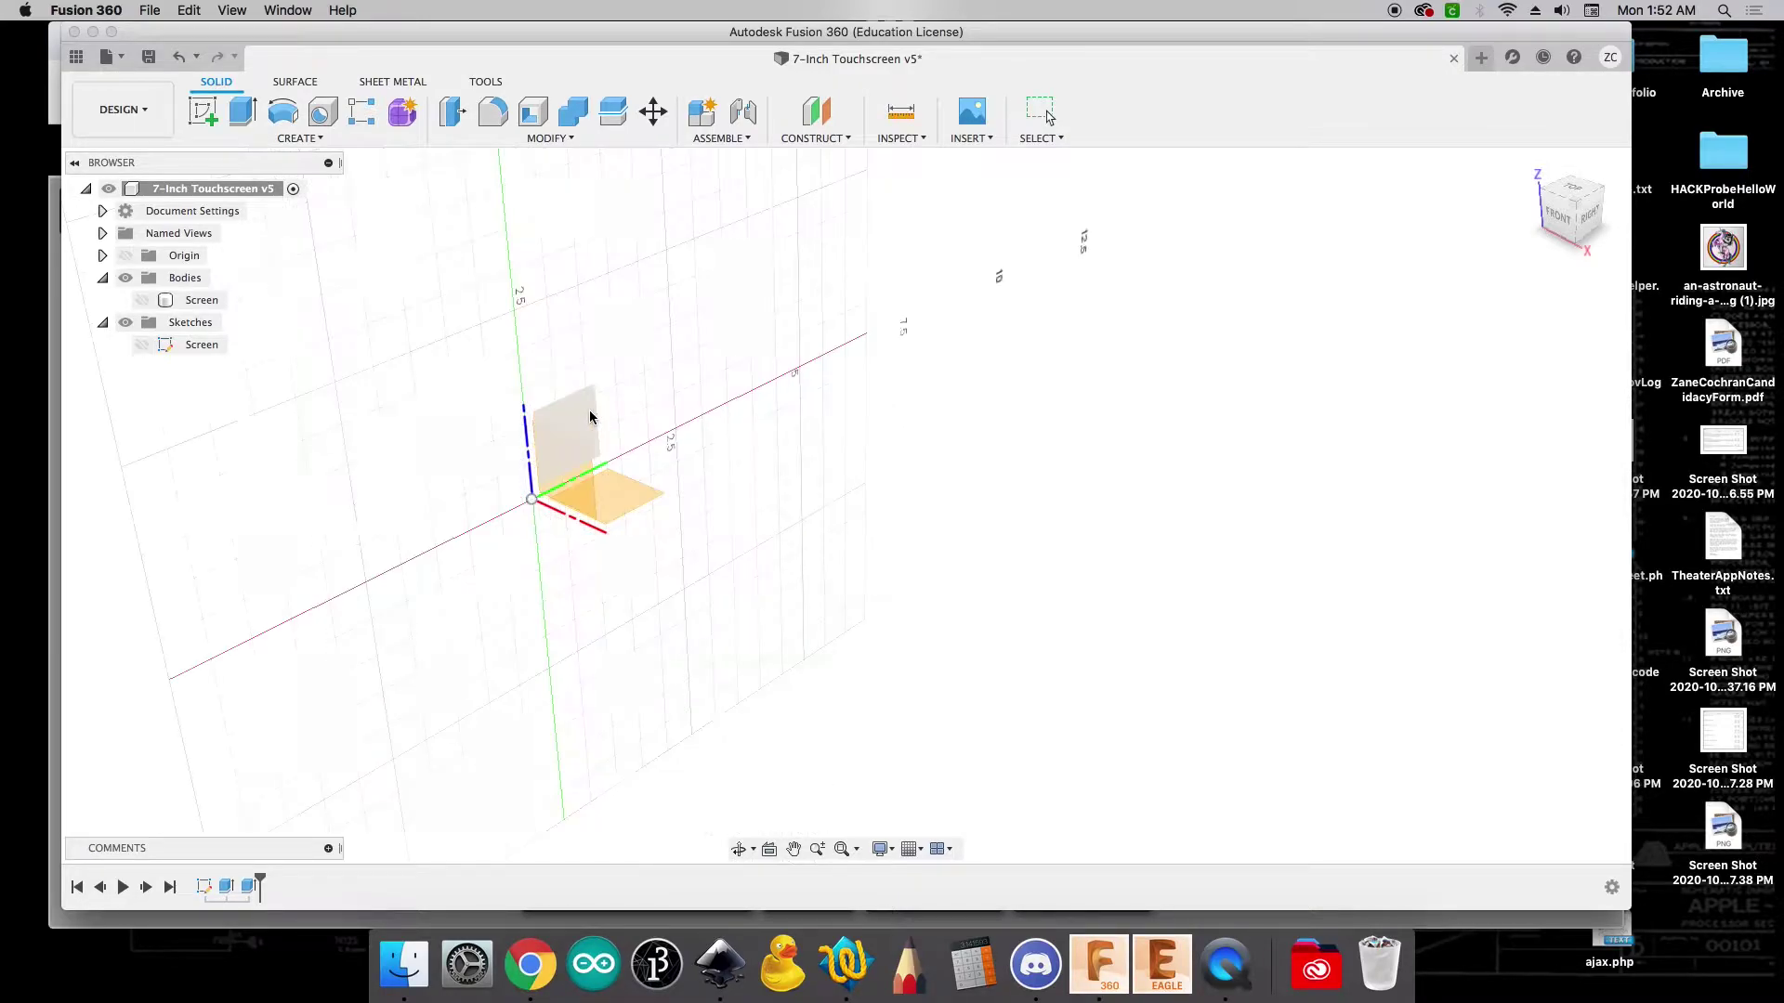
# Start a sketch on the vertical YZ plane, draw a 12 by 12 in square from the origin and view it from the right
pyautogui.click(591, 417)
pyautogui.click(535, 501)
pyautogui.write('12')
pyautogui.press('Tab')
pyautogui.write('12')
pyautogui.press('Return')
pyautogui.press('Escape')
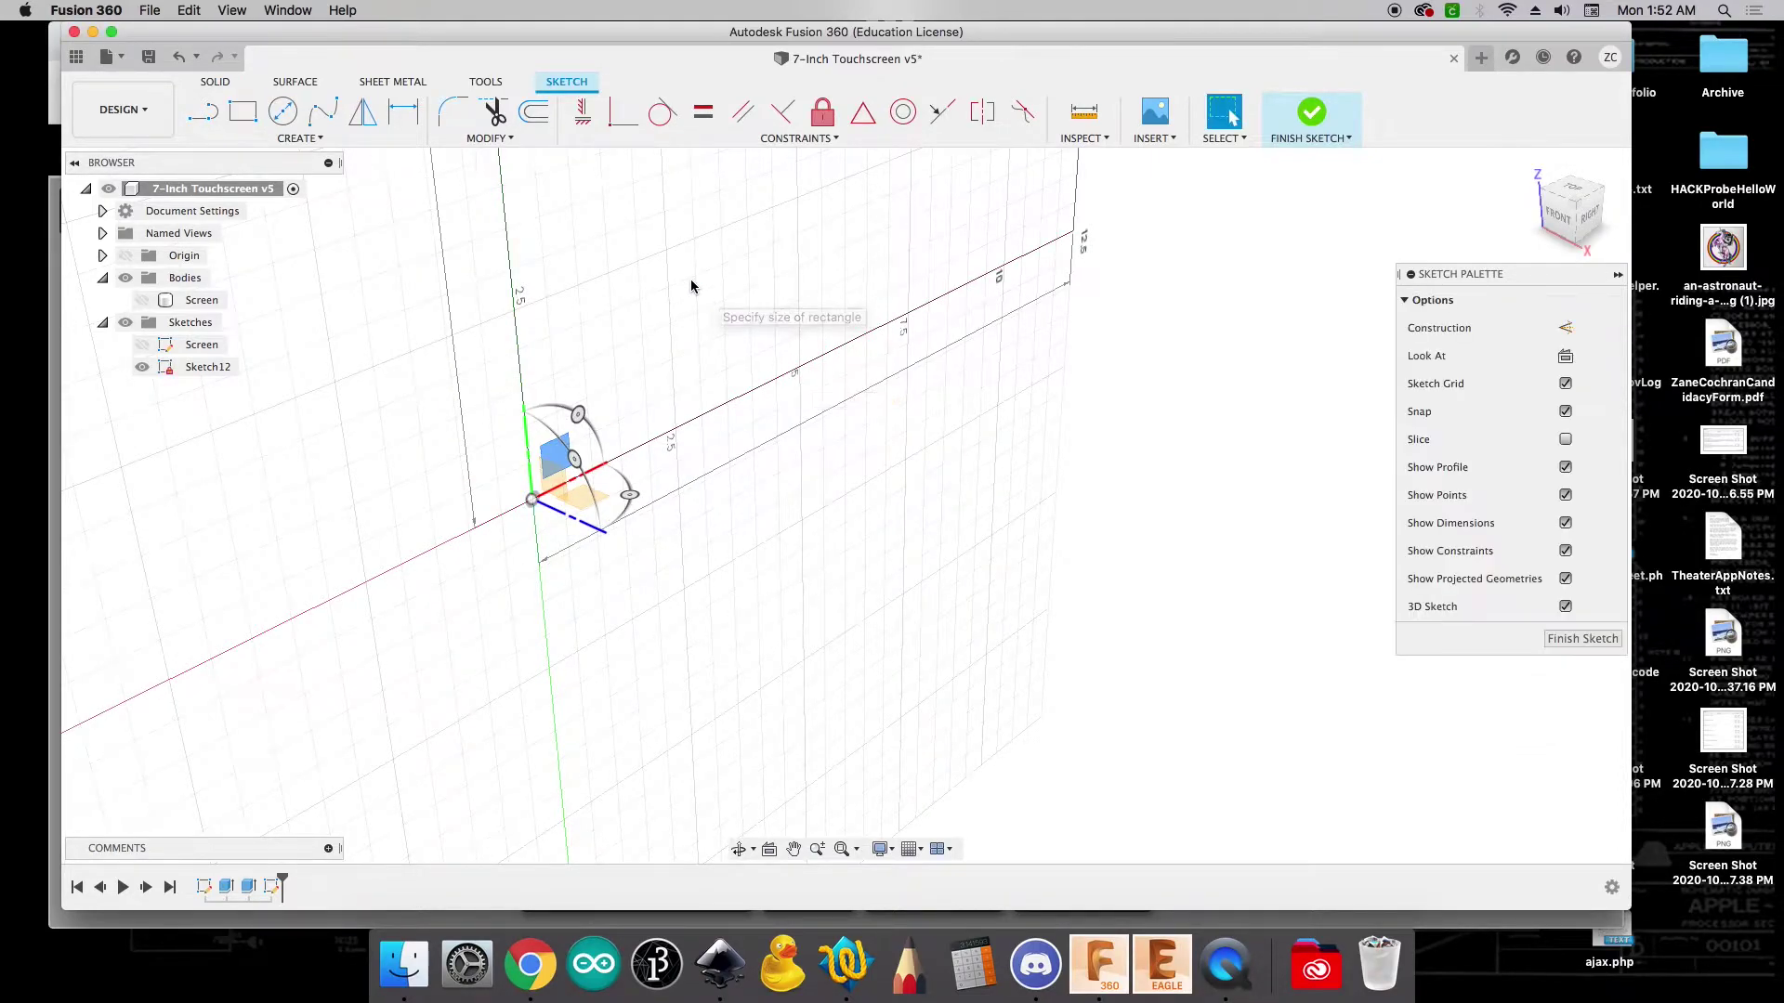
pyautogui.click(1531, 167)
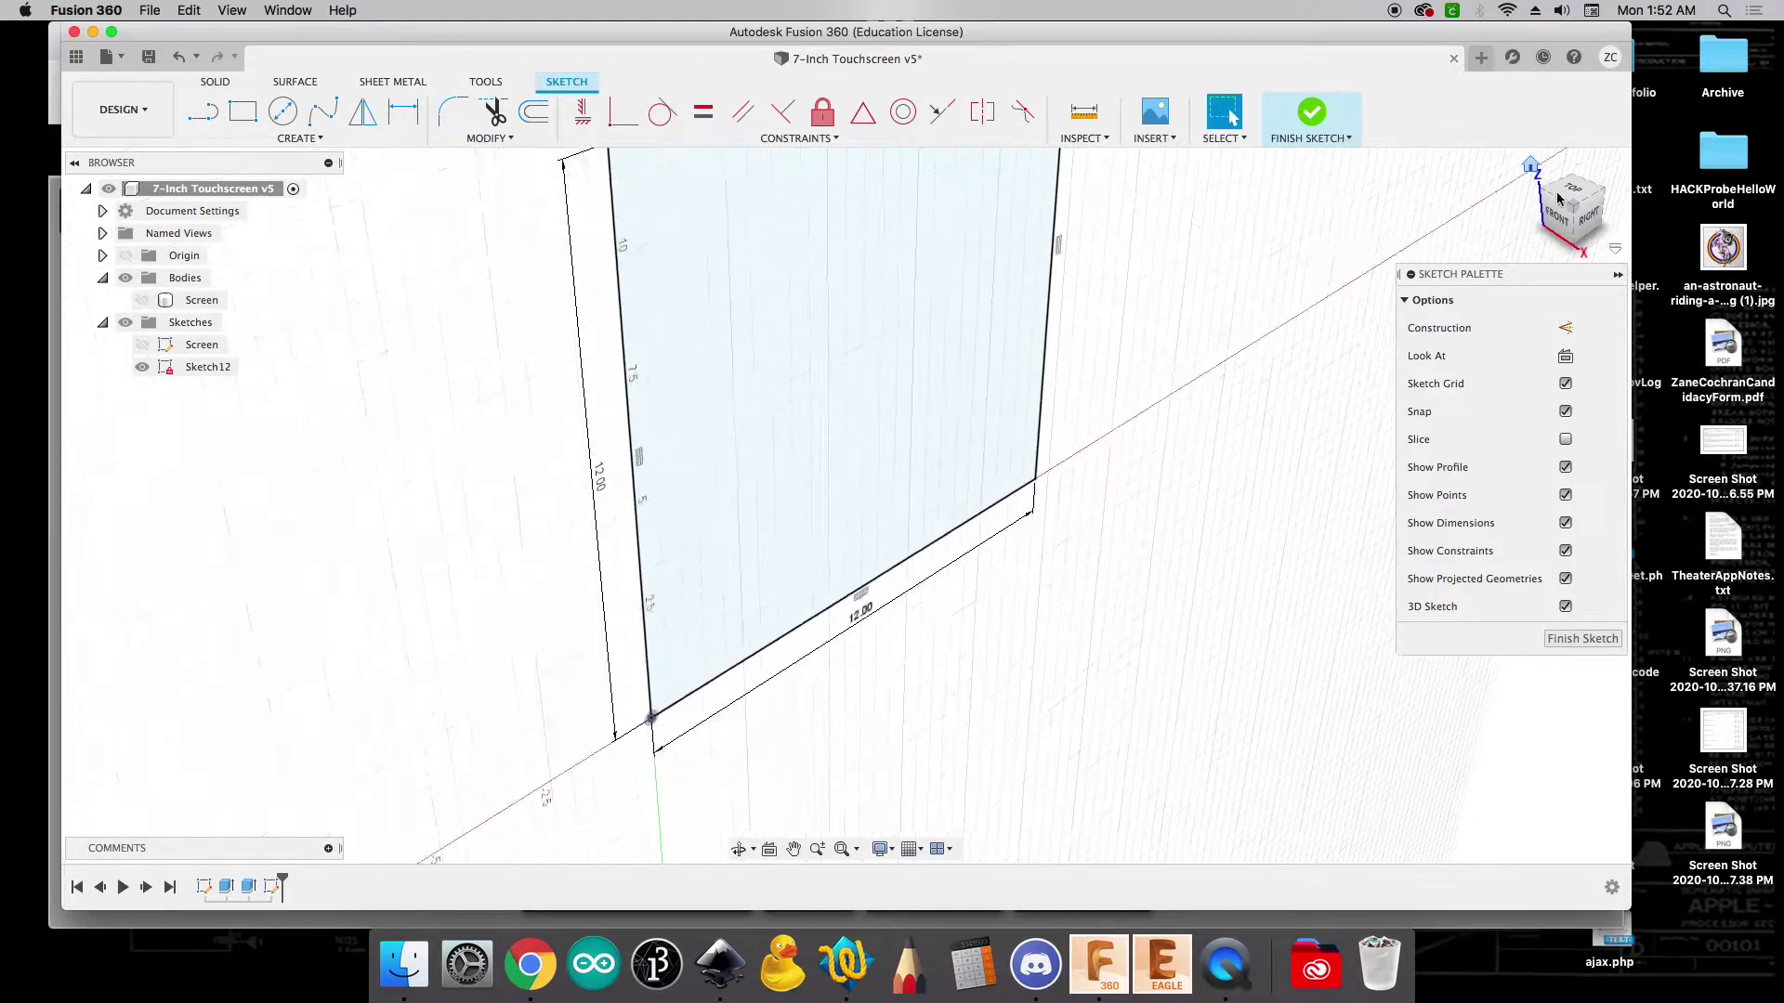
pyautogui.click(1587, 216)
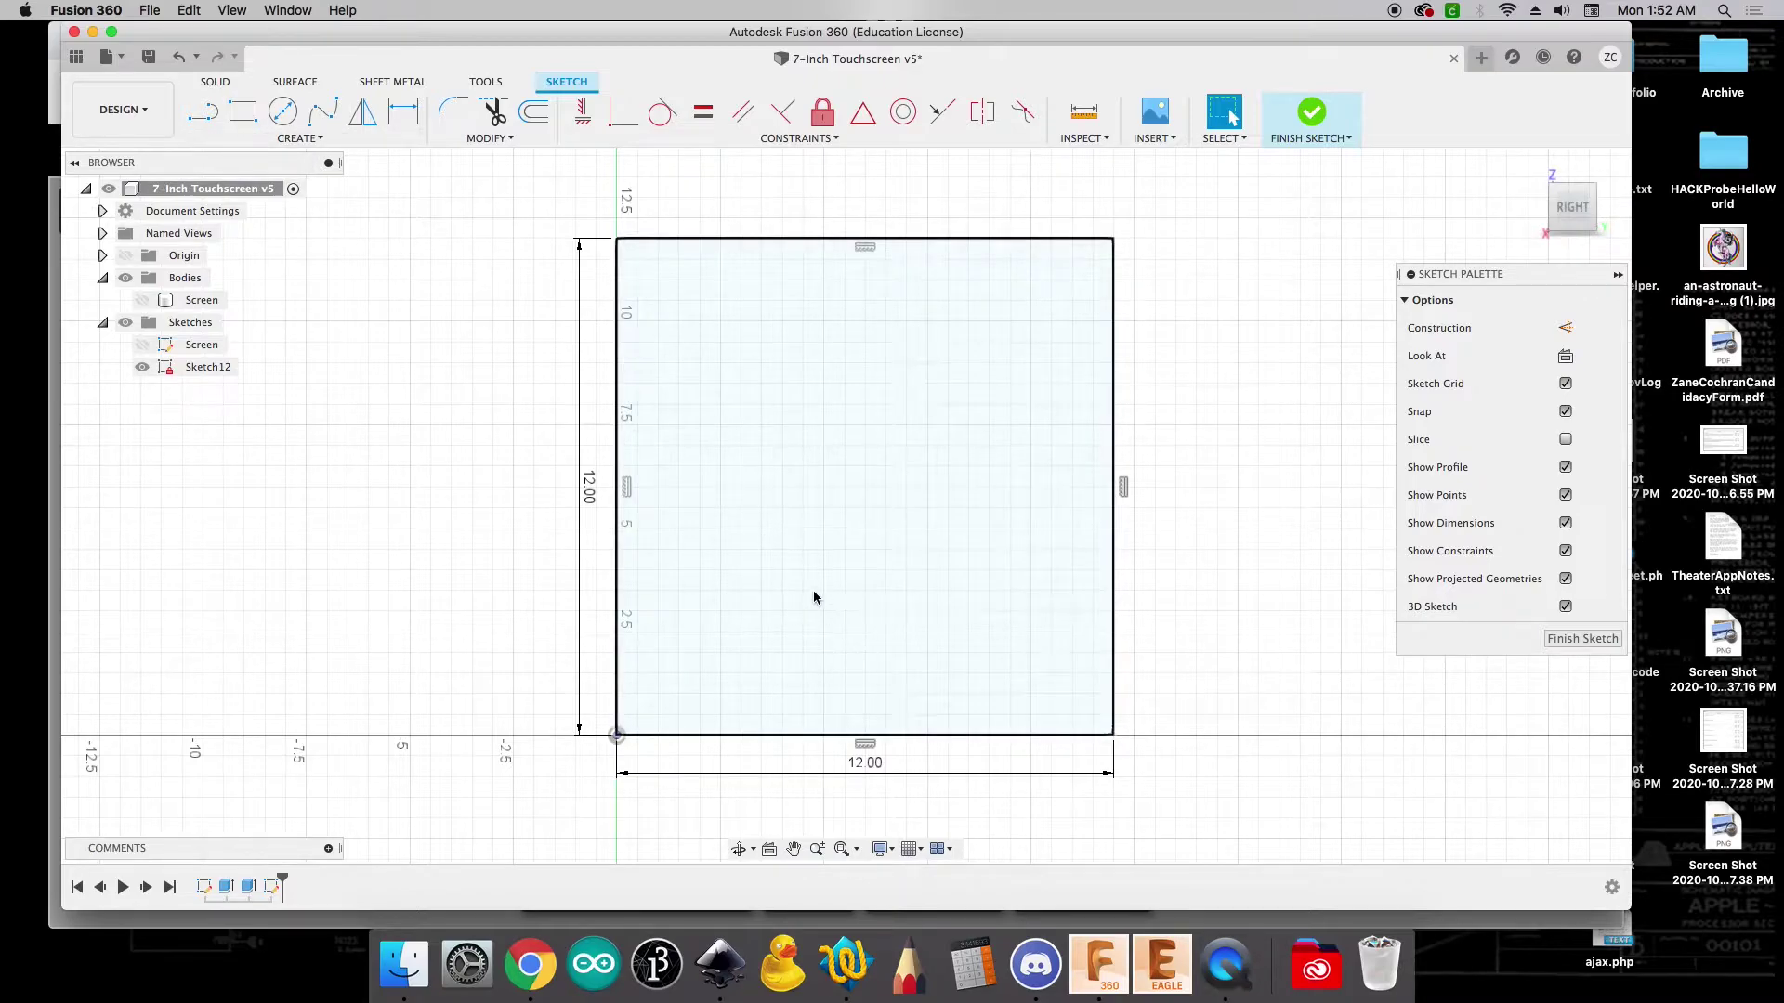
# Draw a 10 in vertical line from the origin up along the square's side
pyautogui.click(202, 112)
pyautogui.moveTo(616, 734)
pyautogui.mouseDown()
pyautogui.moveTo(615, 711)
pyautogui.moveTo(616, 735)
pyautogui.mouseUp()
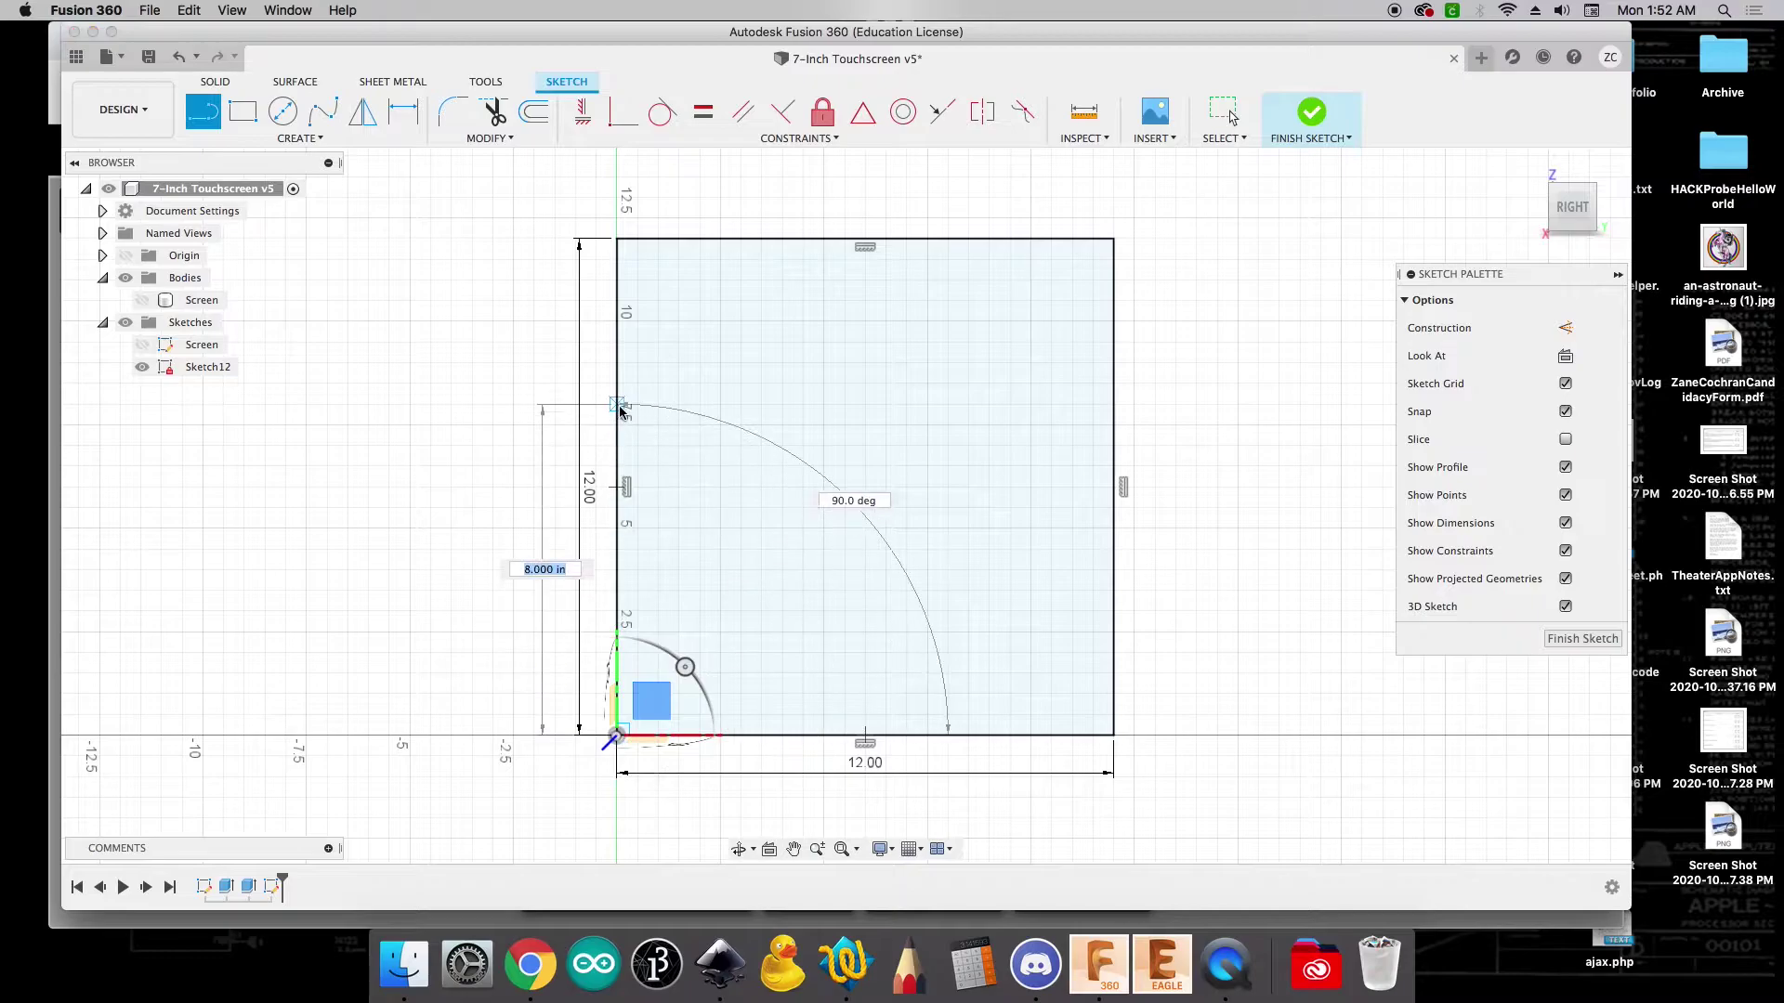
pyautogui.write('10')
pyautogui.press('Return')
pyautogui.press('Escape')
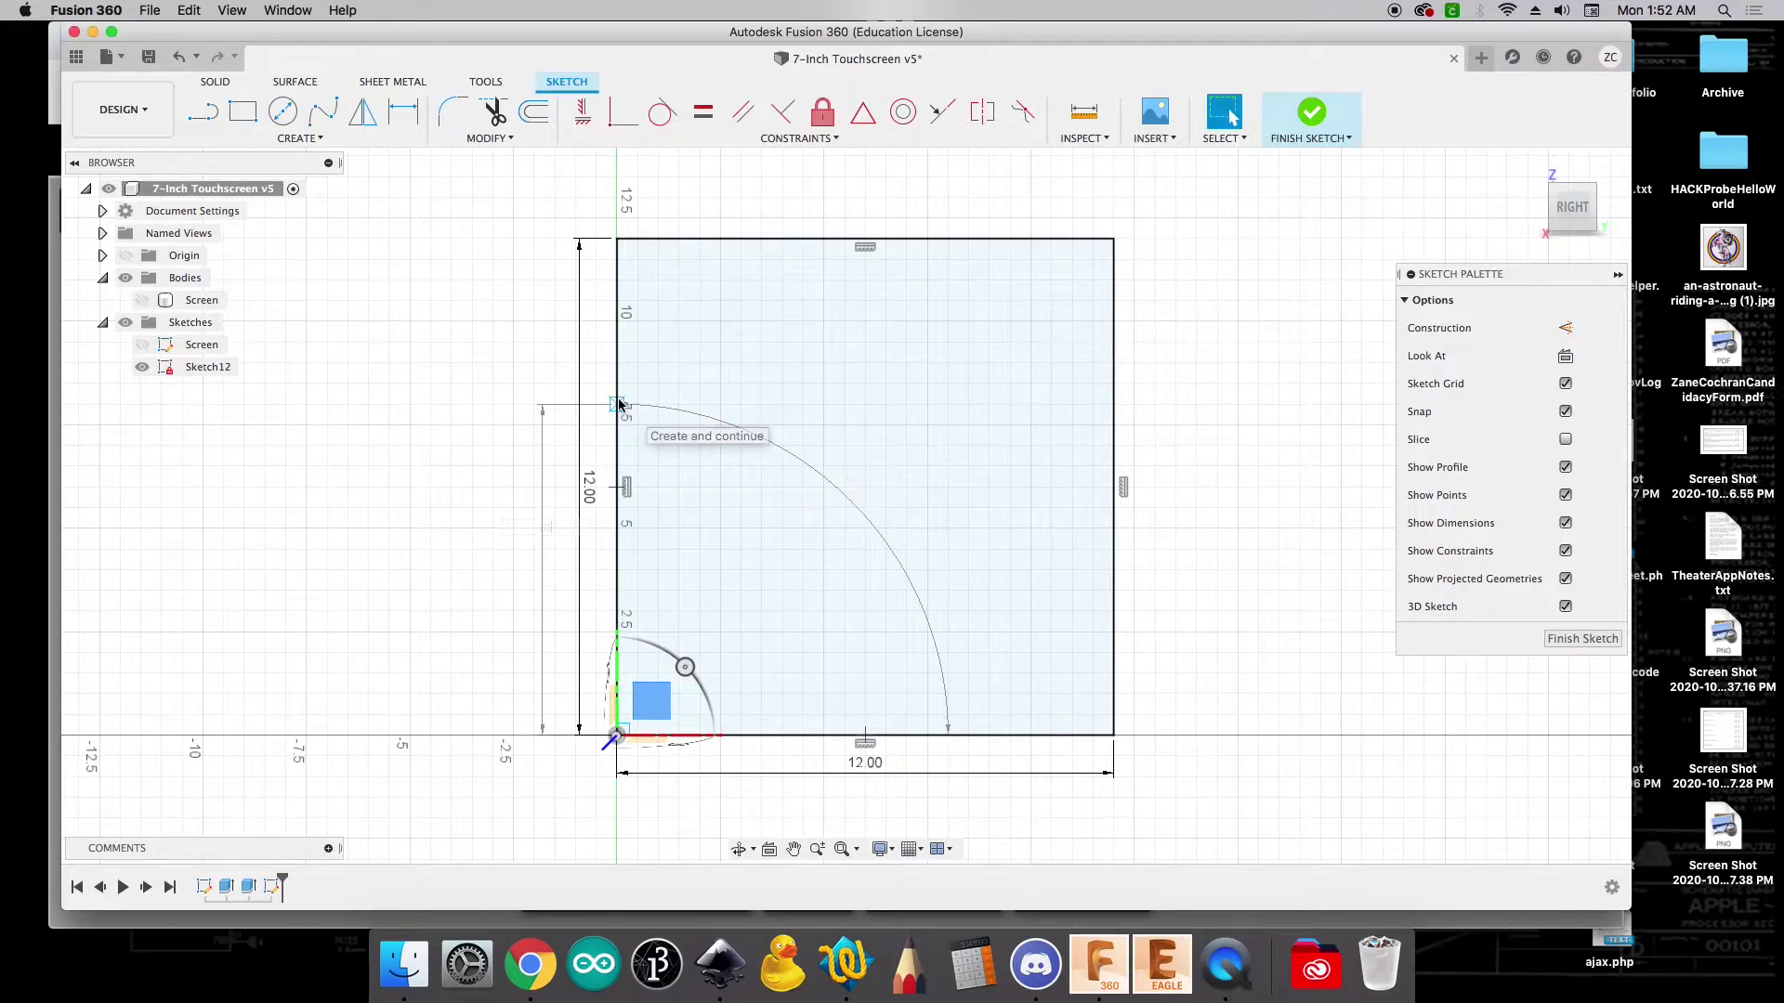
# Draw a sloping line from the top of the 10 in line down into the square, about 8.86 in long at about 16.4 degrees
pyautogui.click(202, 111)
pyautogui.click(614, 321)
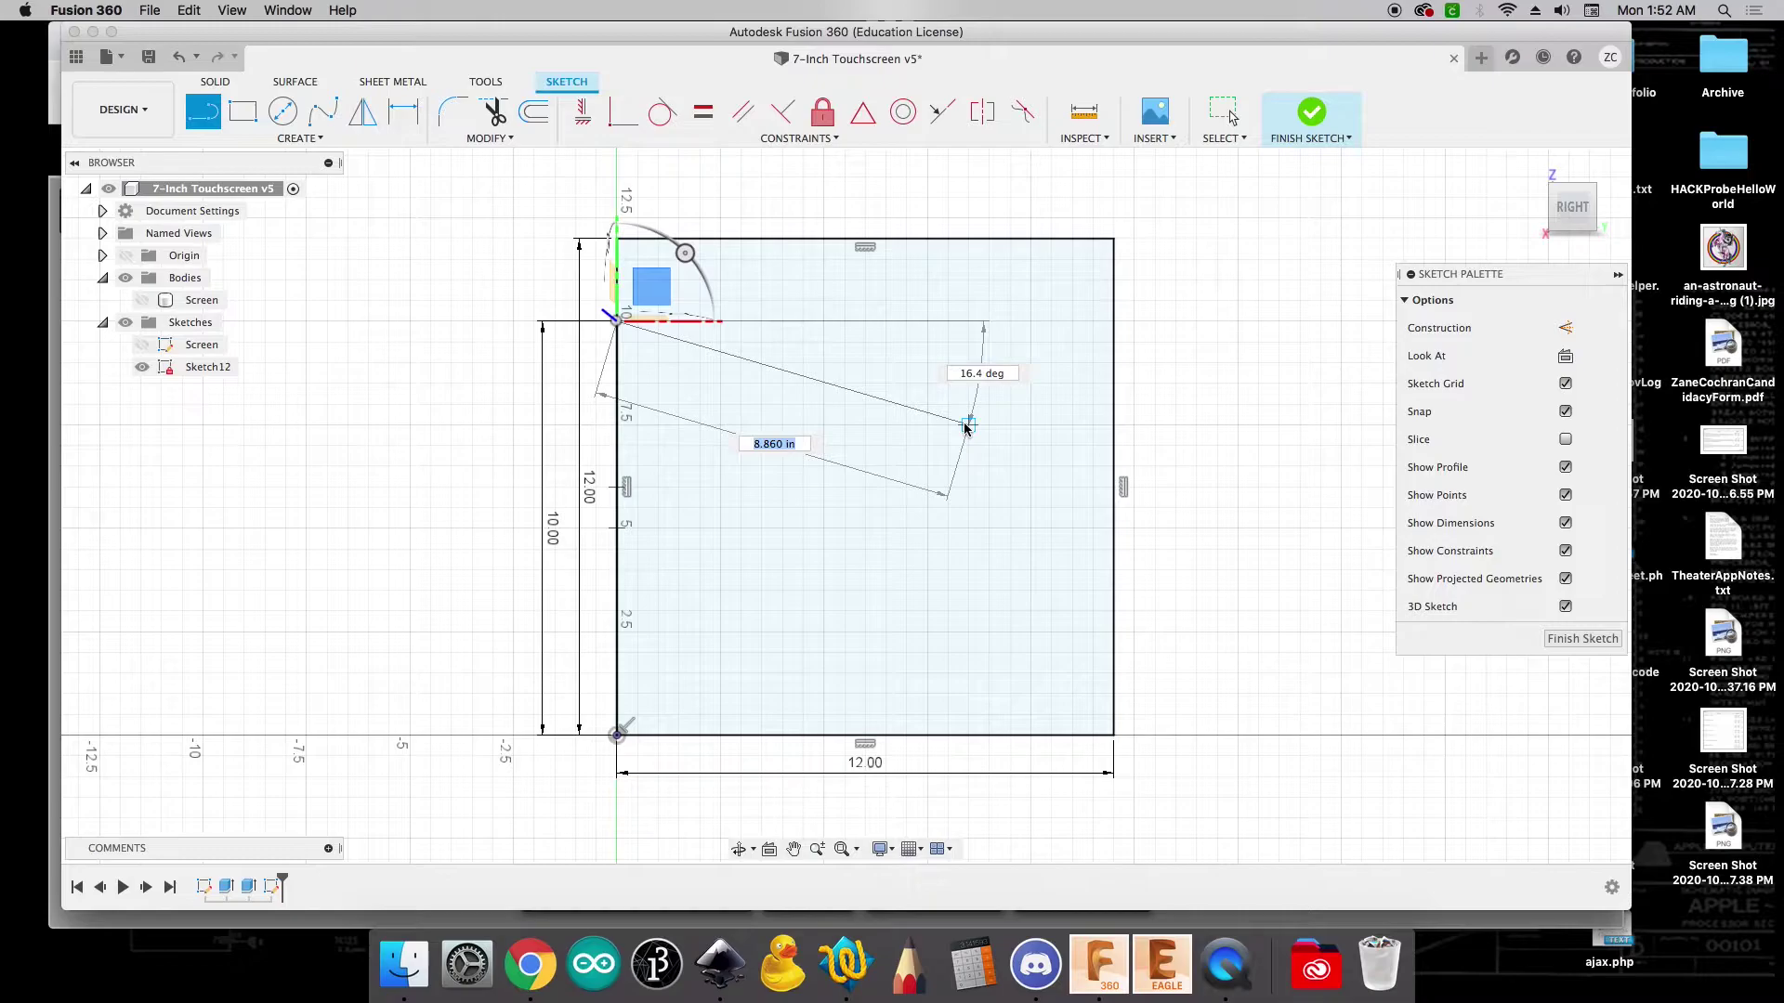
pyautogui.click(967, 425)
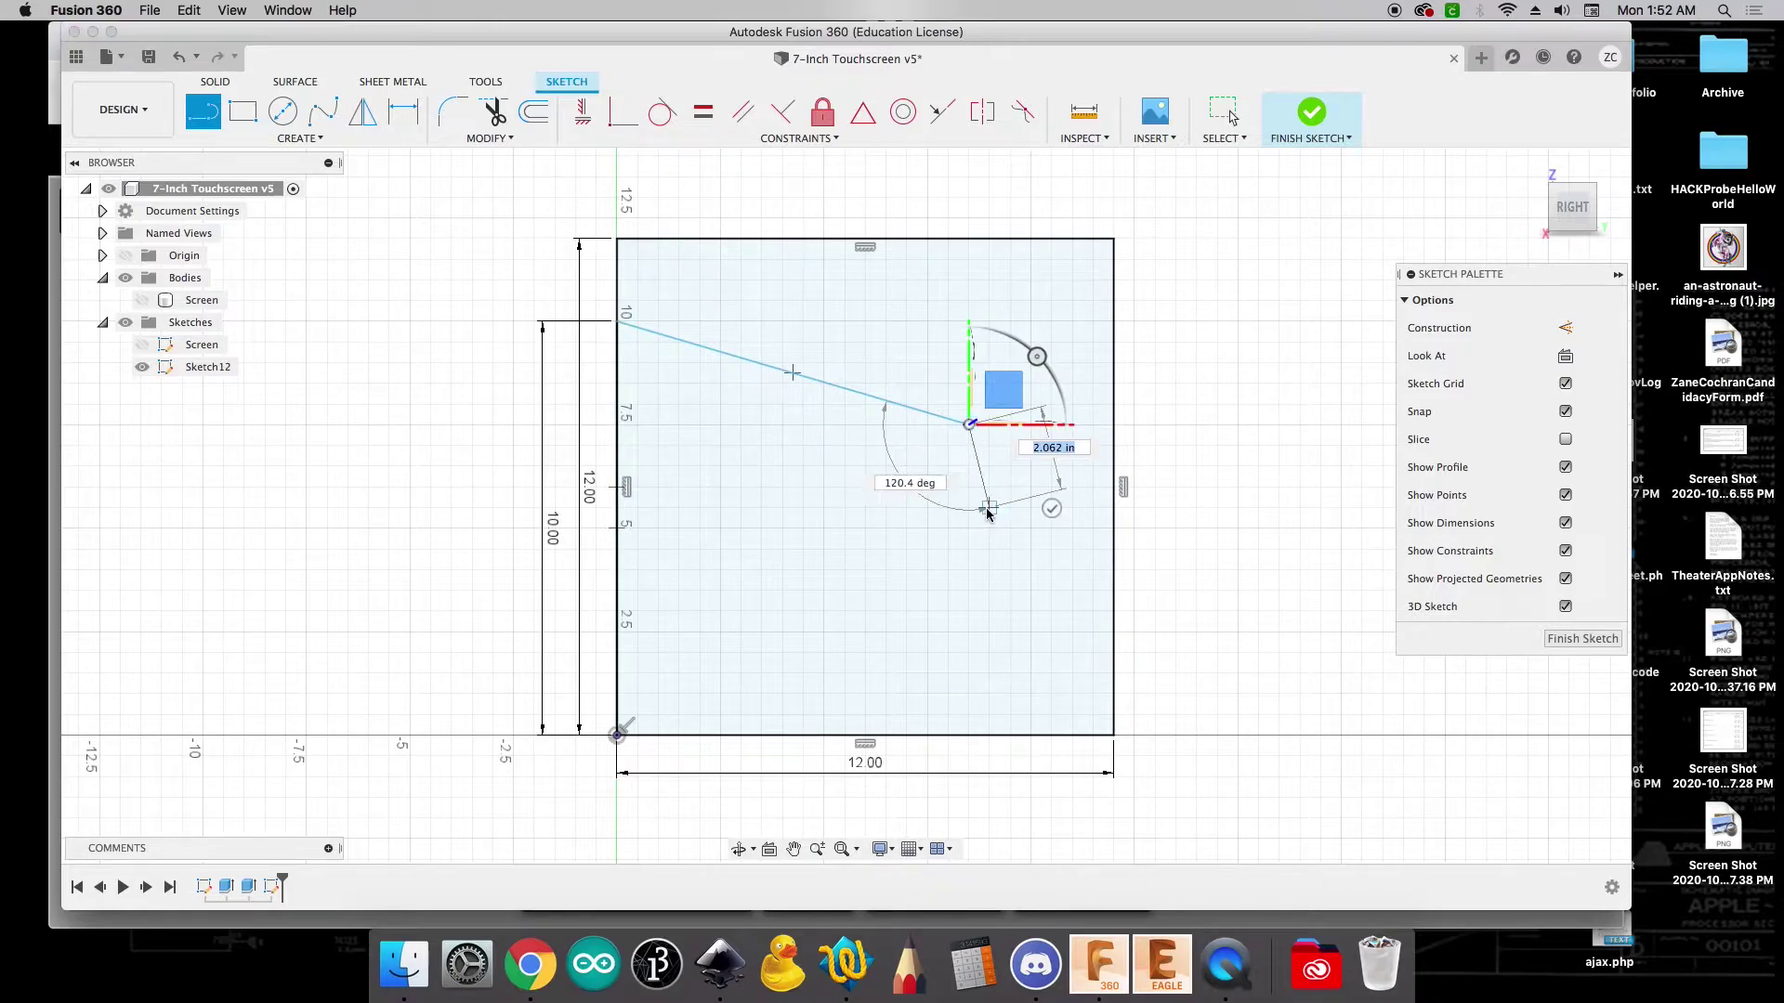
pyautogui.press('Escape')
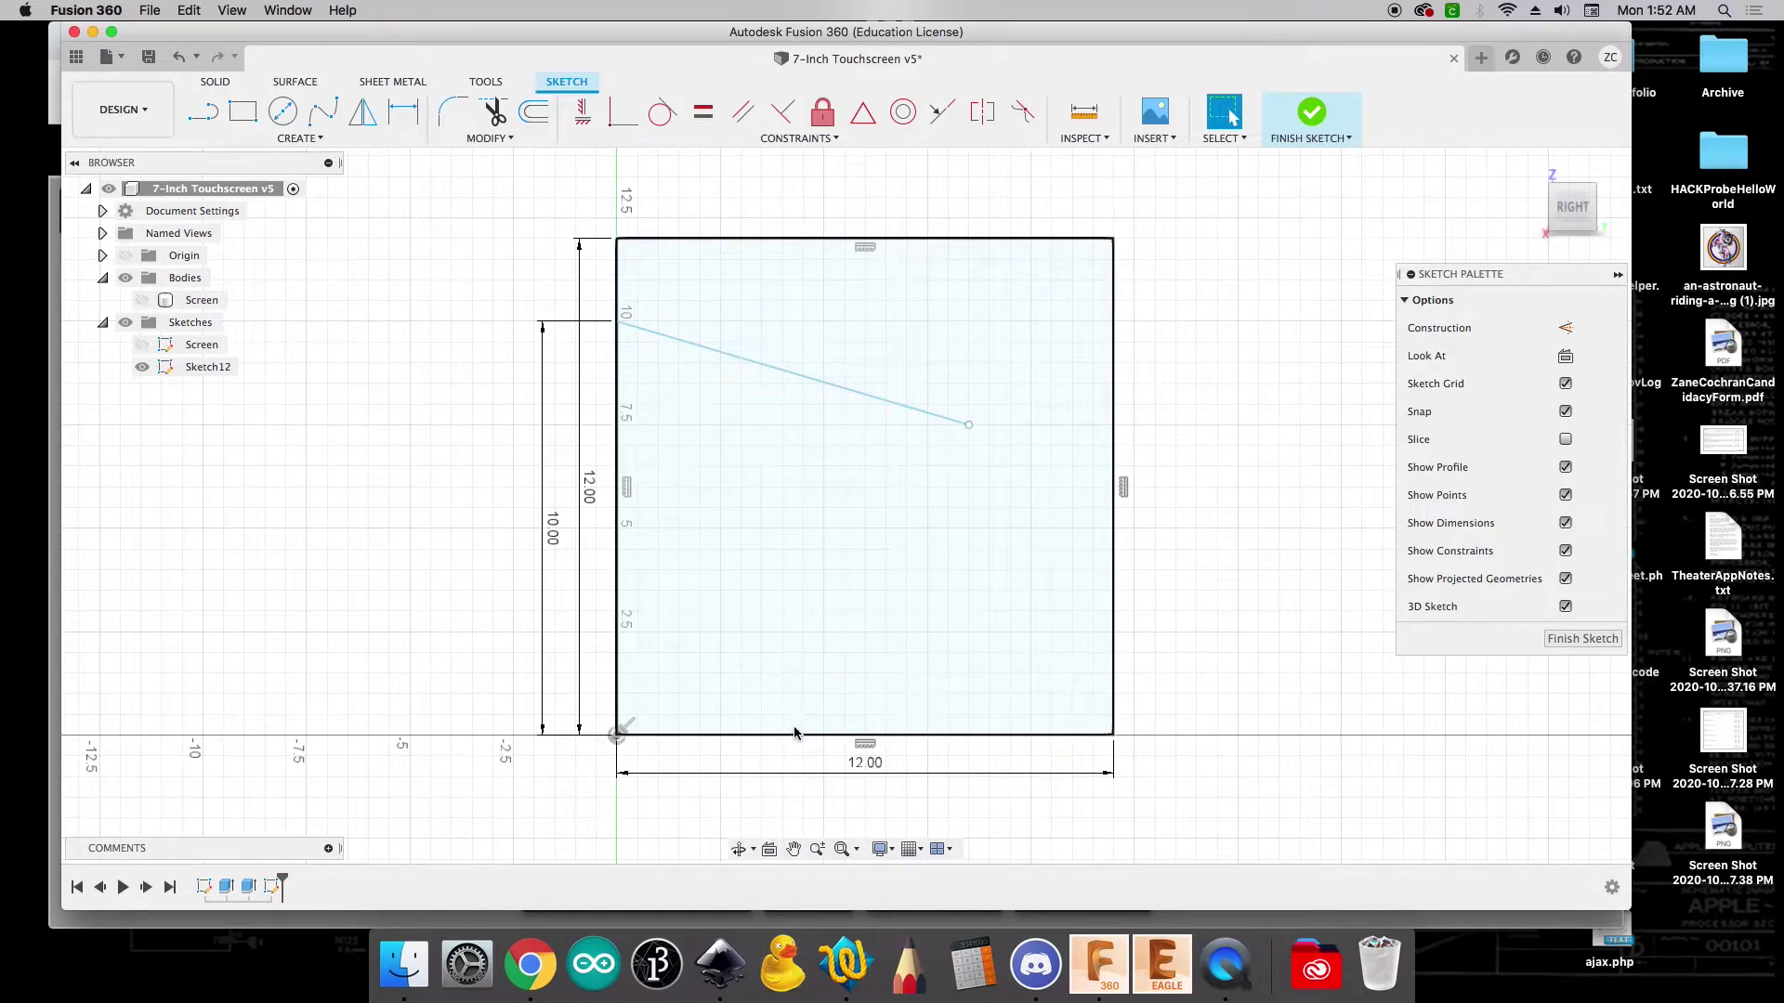
# Draw a horizontal base line from the origin along the square's lower edge, ending just short of the opposite corner
pyautogui.press('l')
pyautogui.click(616, 734)
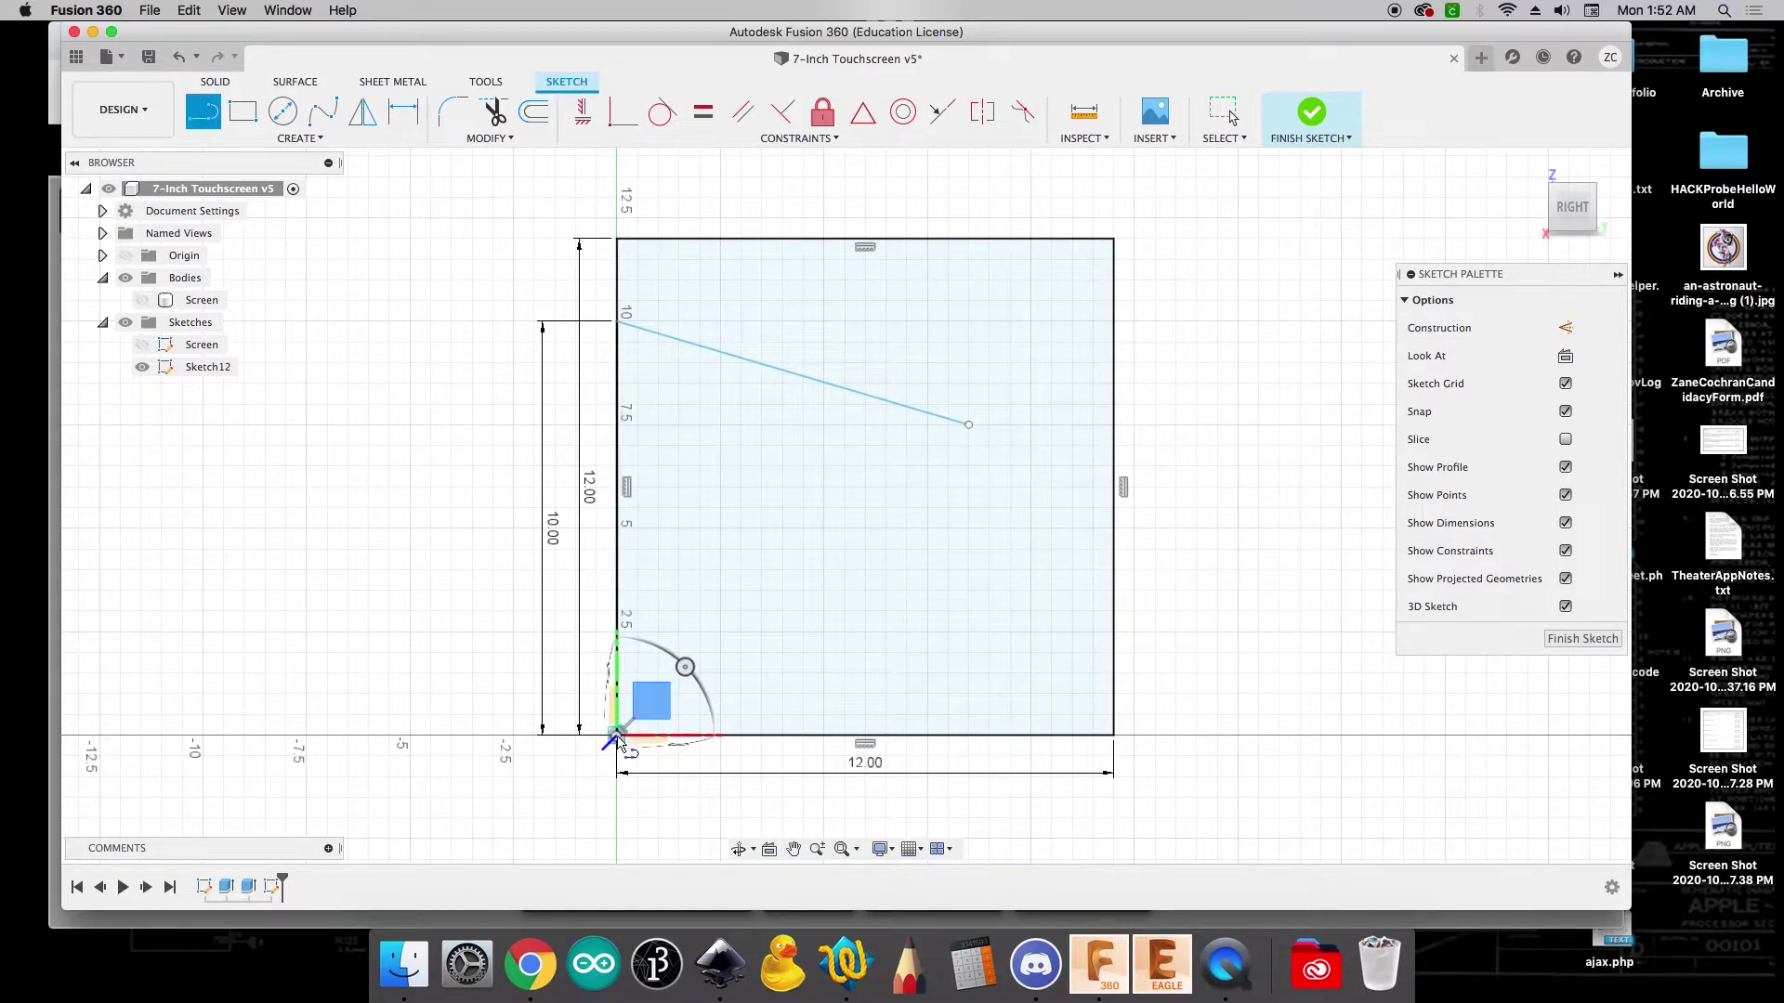
pyautogui.doubleClick(1071, 737)
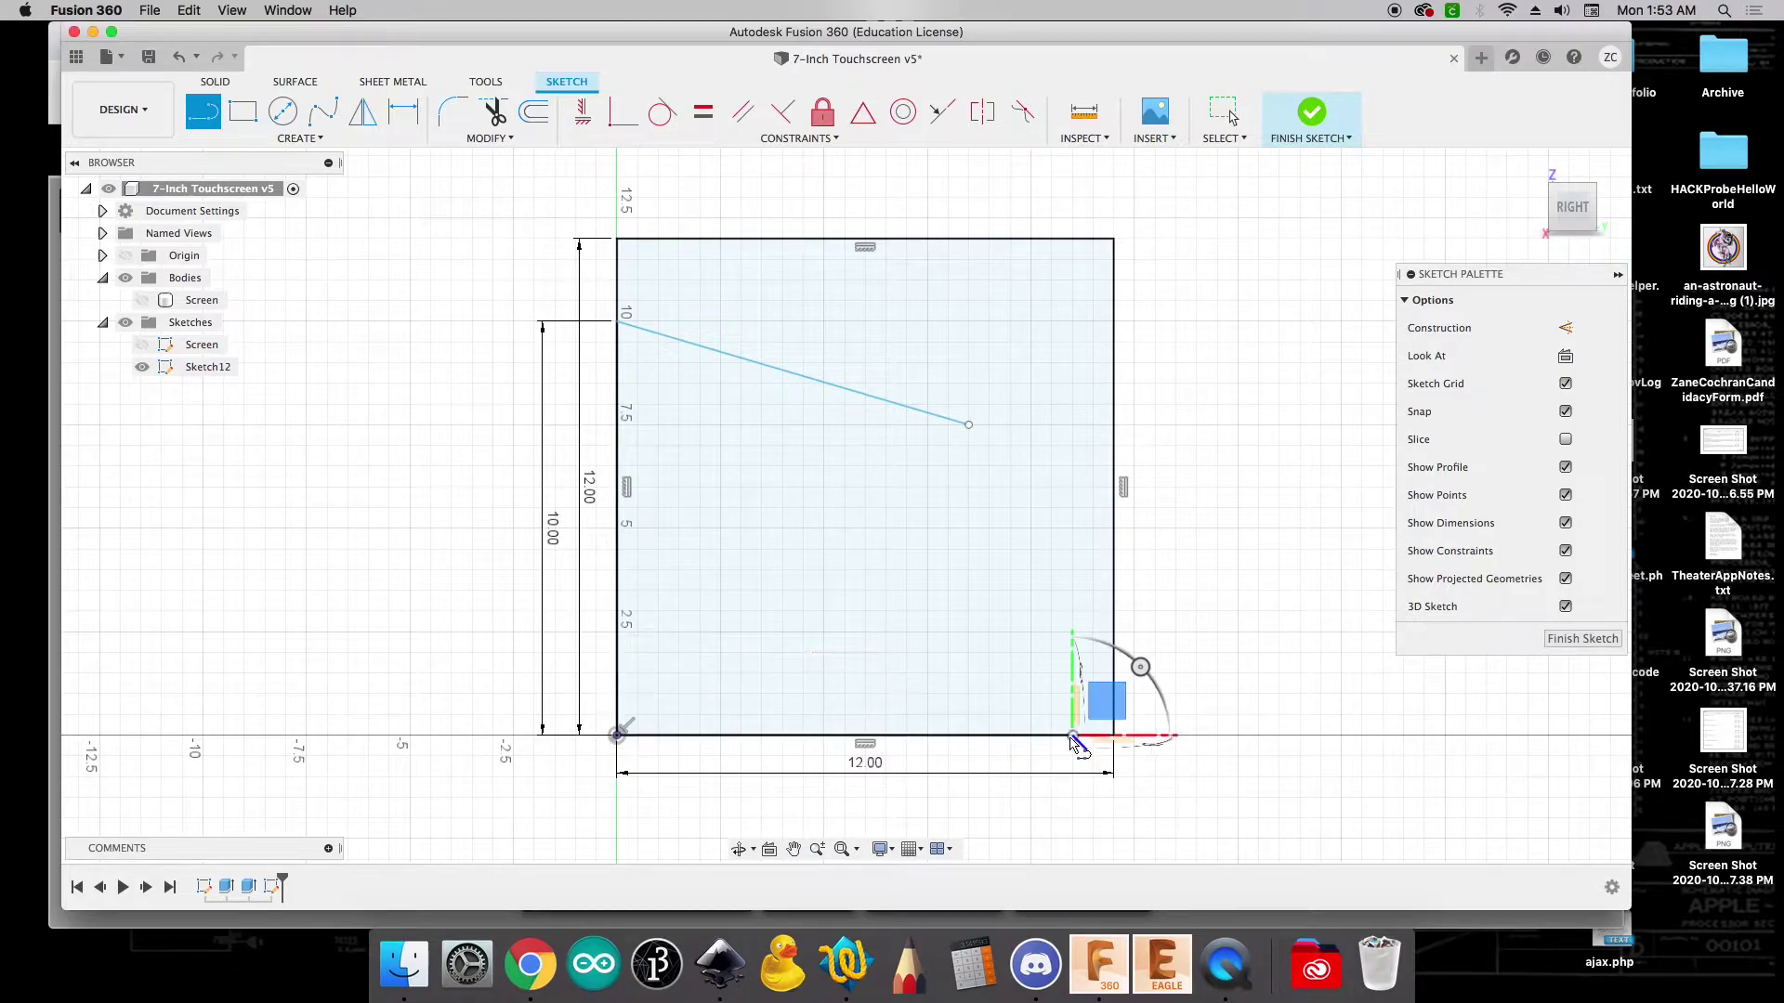
pyautogui.press('Escape')
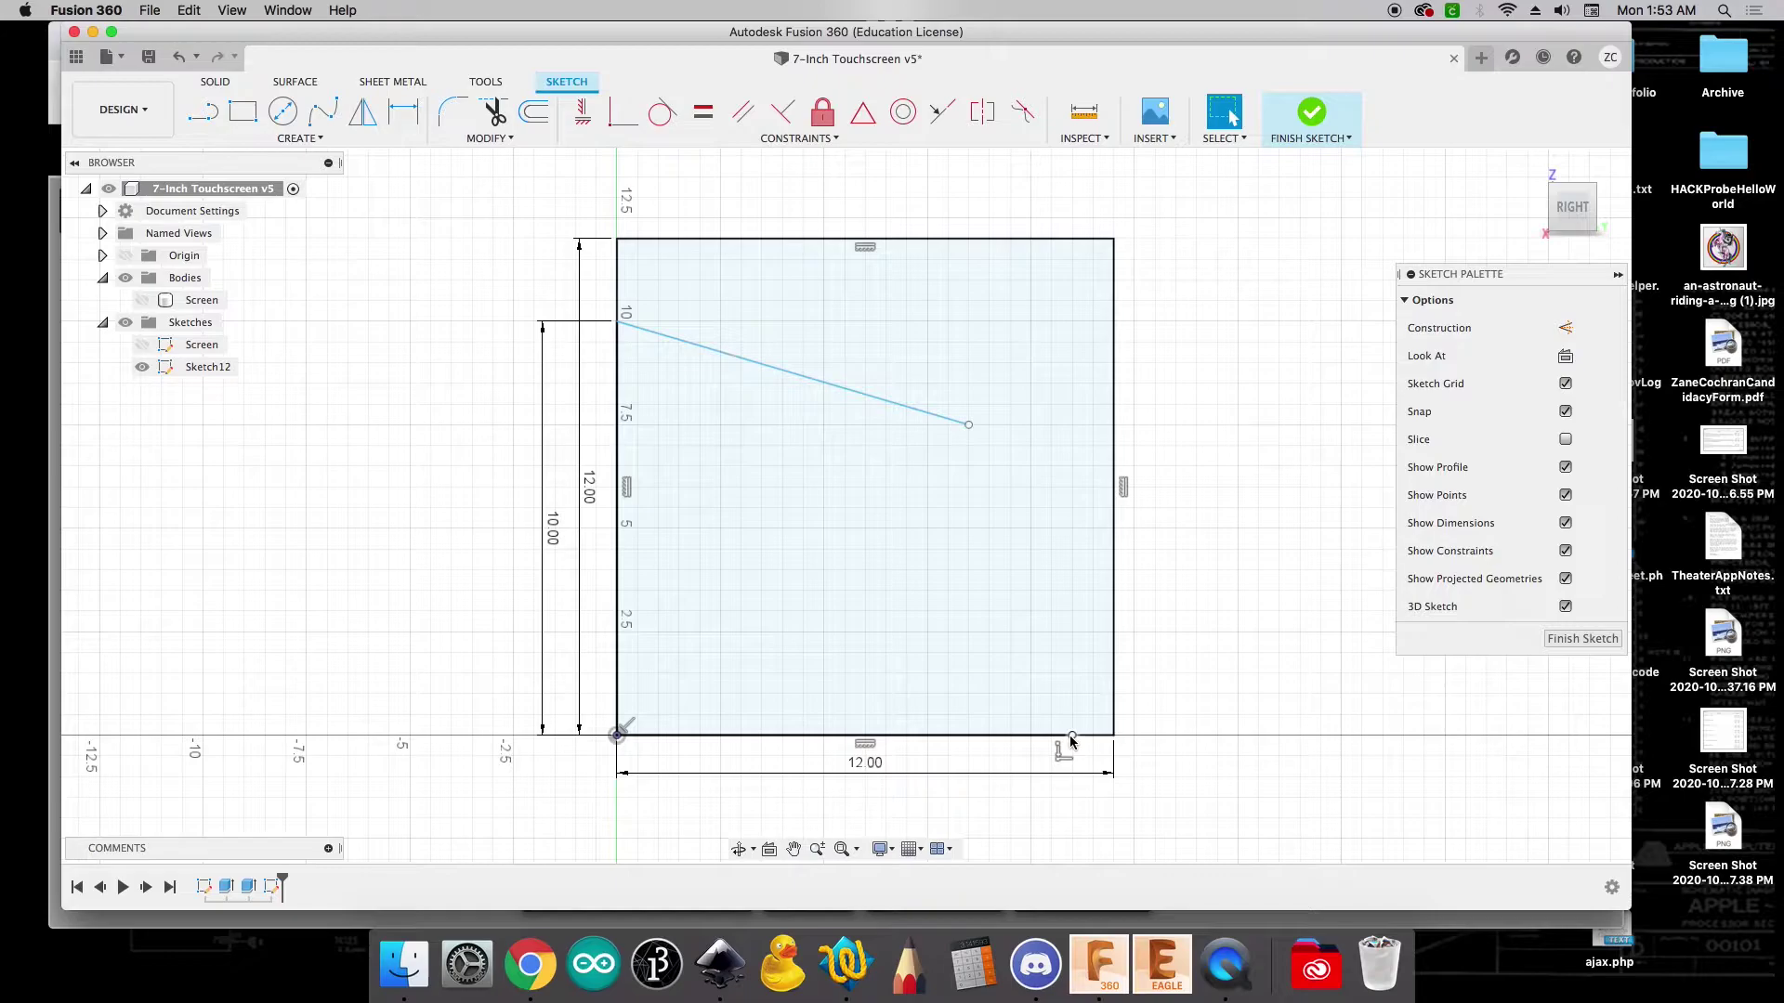
# Draw a spline from the sloping line's lower end through a point directly below it to the end of the base line
pyautogui.click(325, 115)
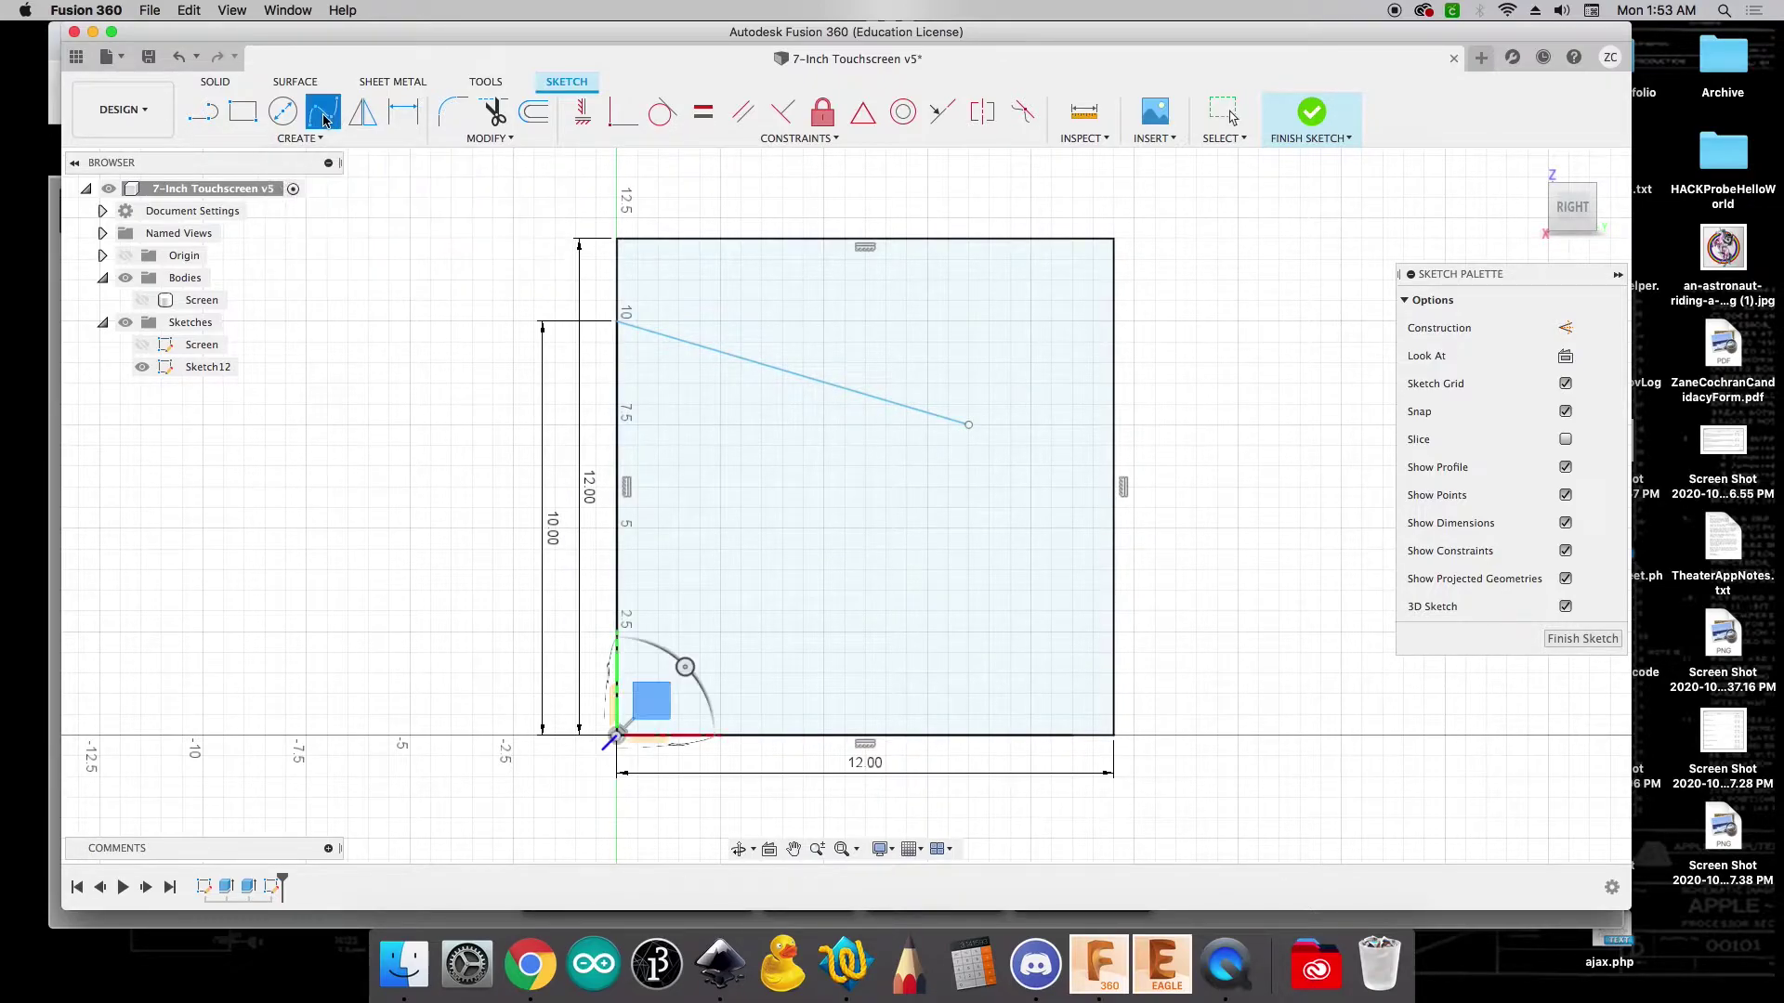
pyautogui.click(969, 426)
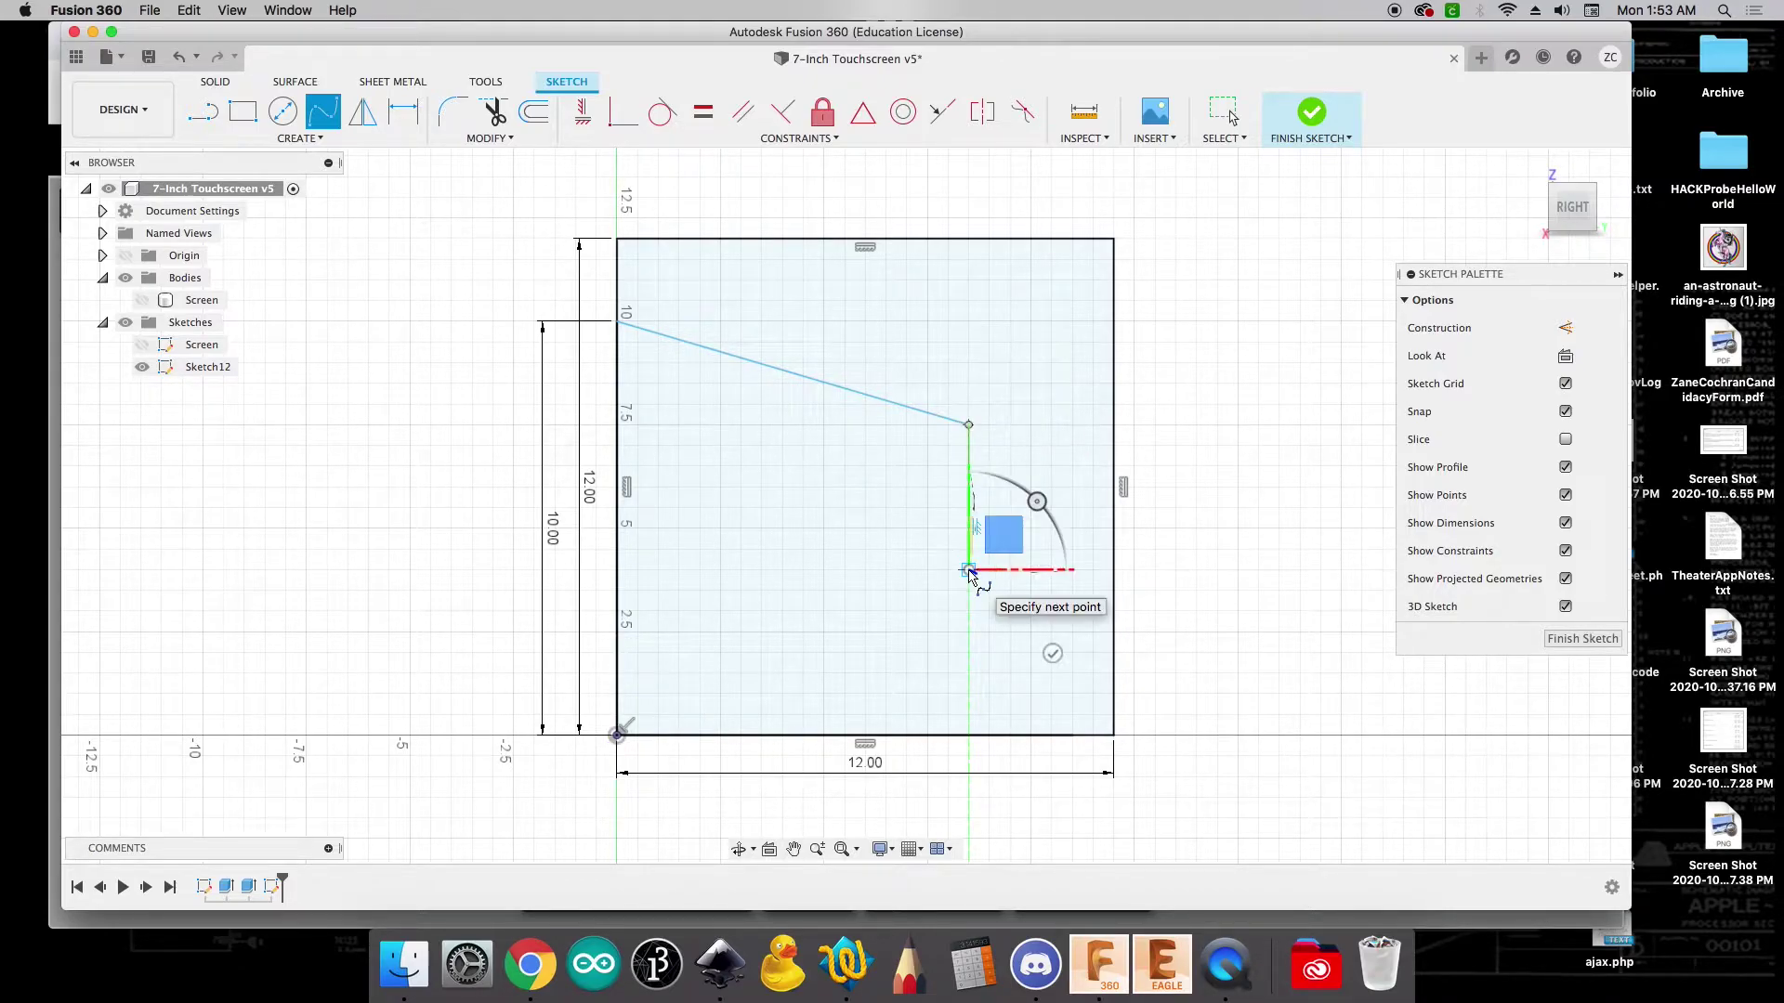
pyautogui.click(969, 571)
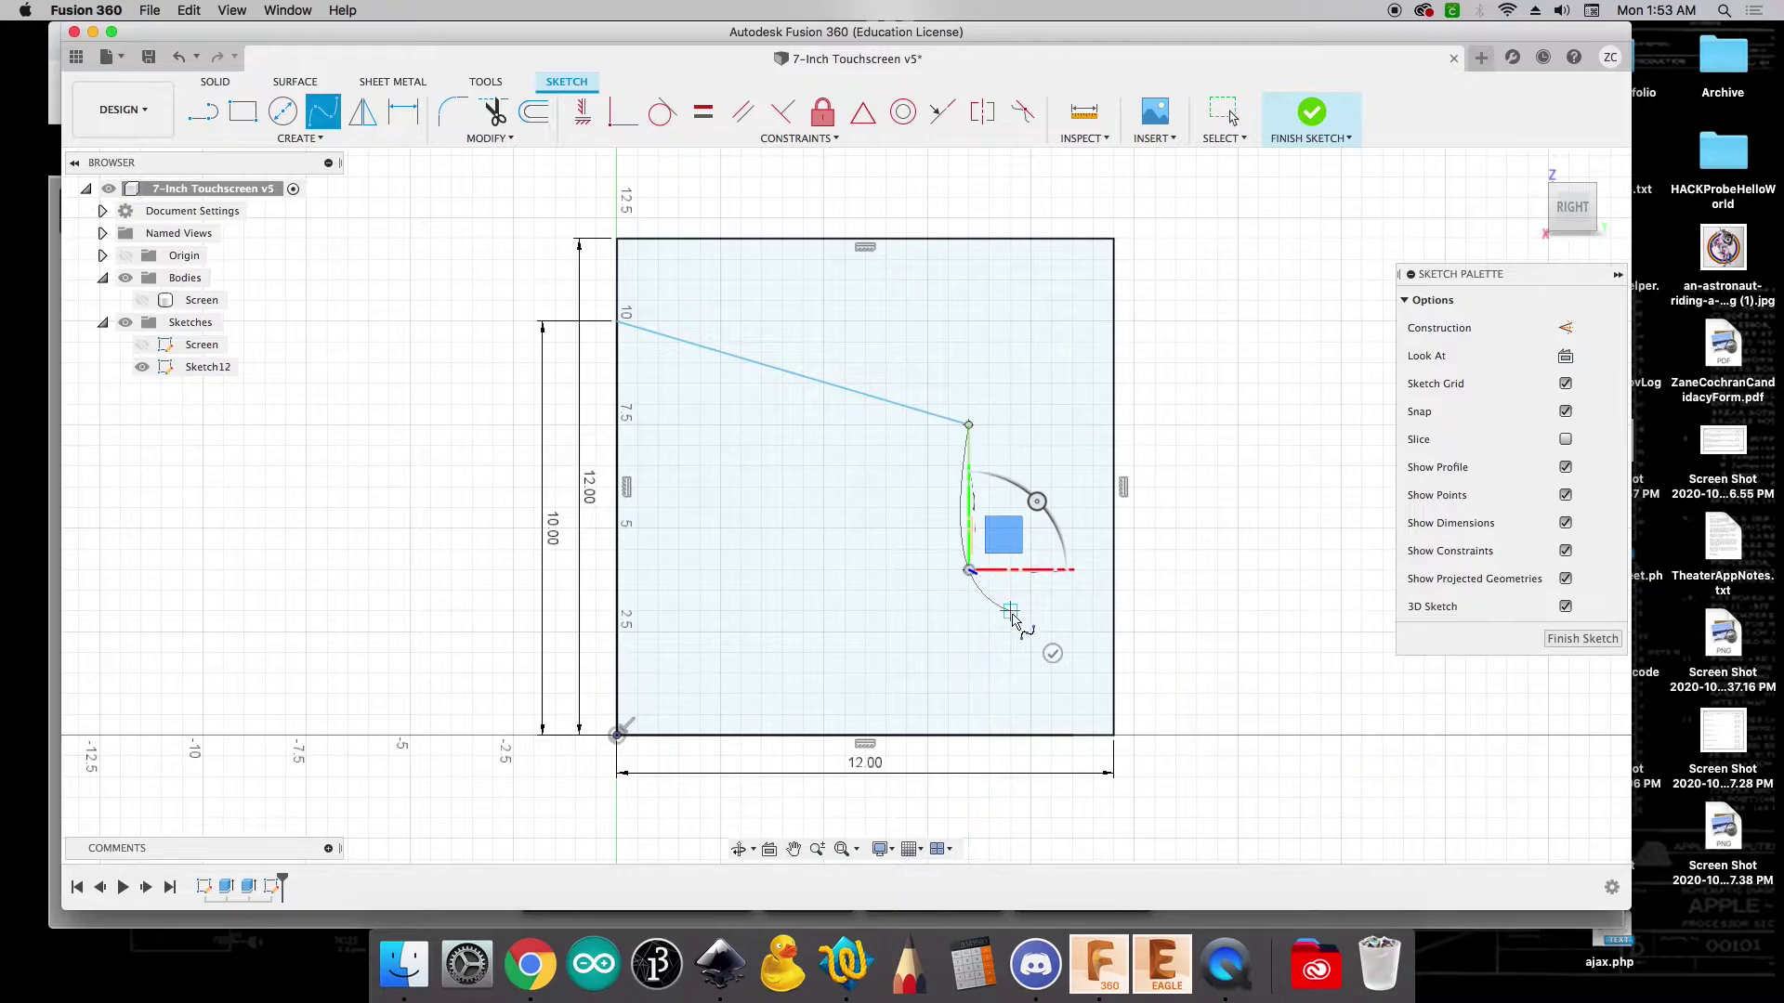
pyautogui.click(1073, 737)
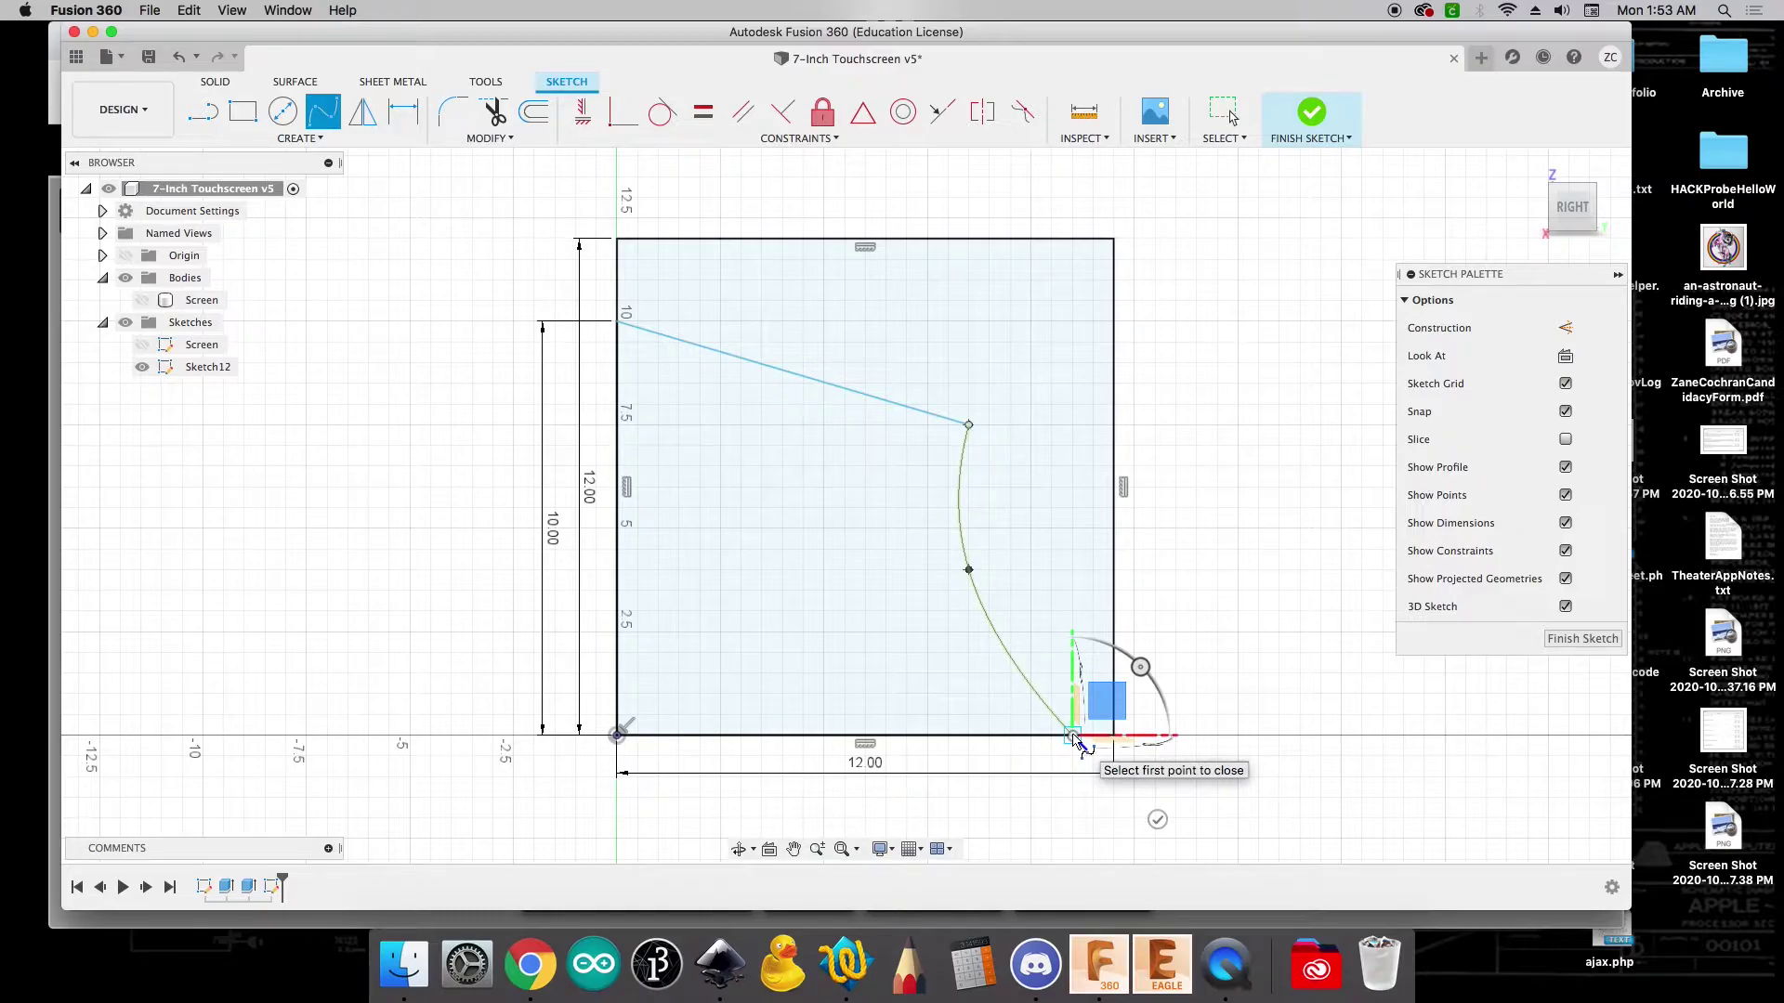
pyautogui.press('Escape')
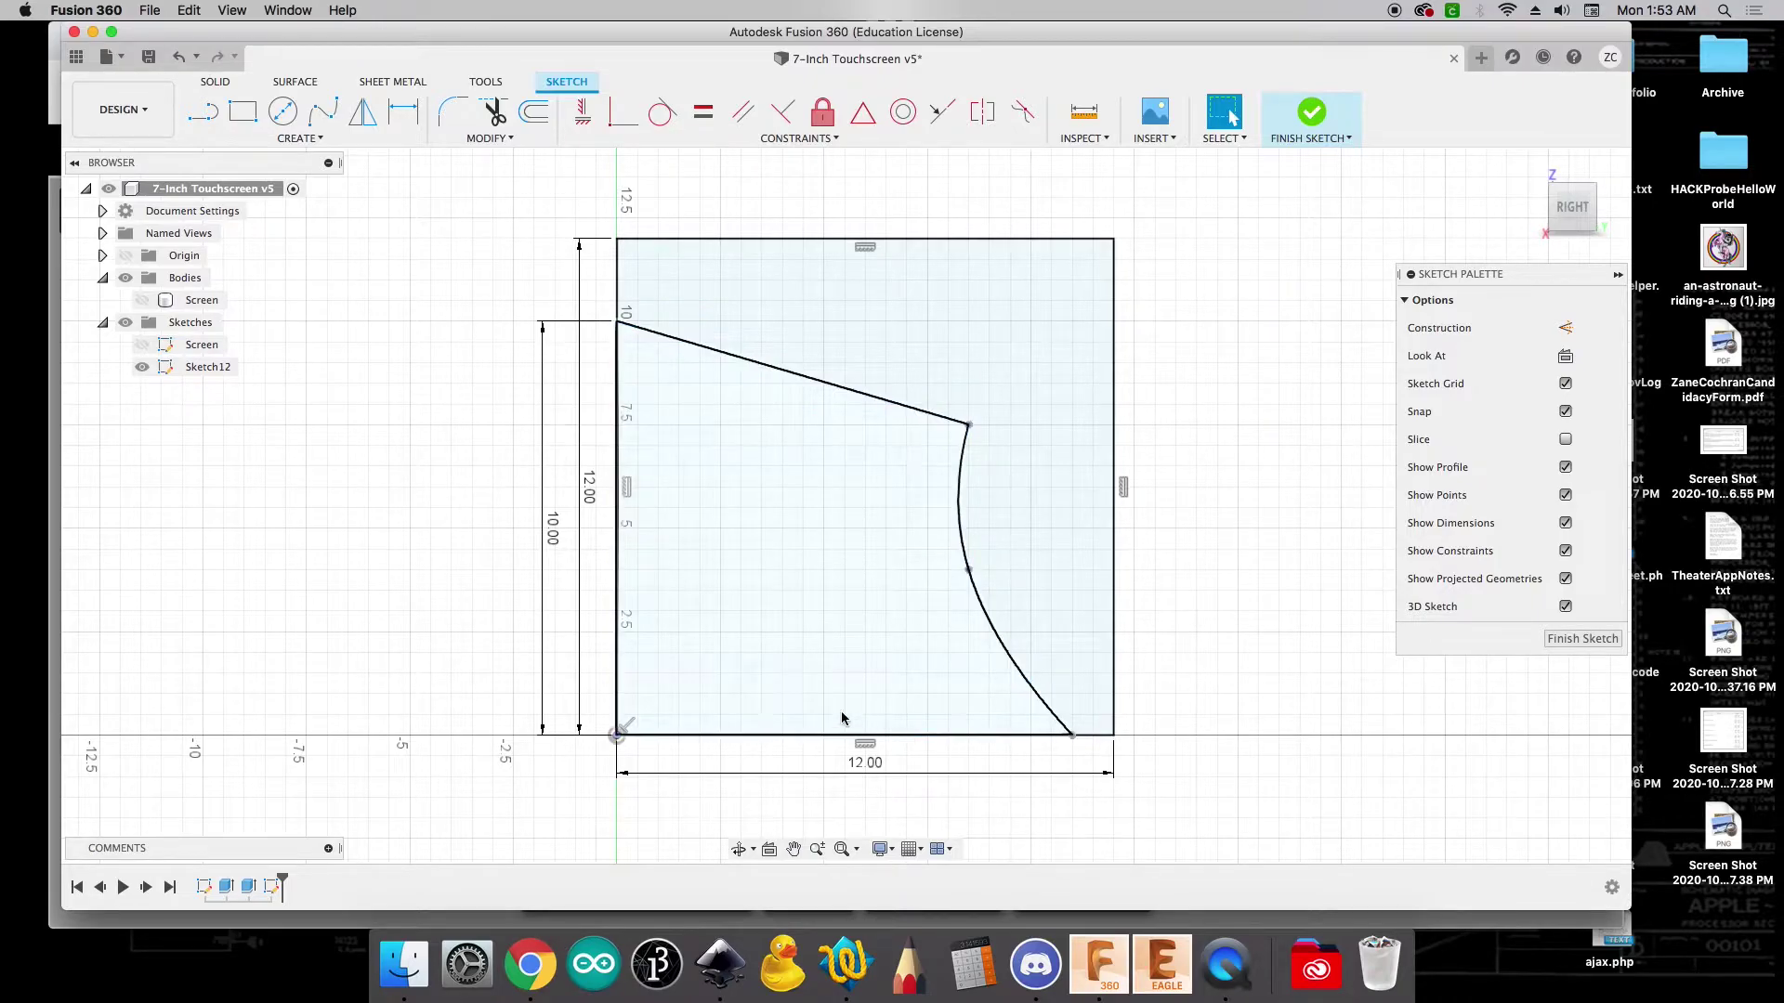
# Delete the four sides of the 12 in guide square, leaving only the closed side profile
pyautogui.click(901, 244)
pyautogui.press('Delete')
pyautogui.click(1116, 292)
pyautogui.press('Delete')
pyautogui.click(1099, 734)
pyautogui.press('Delete')
pyautogui.click(618, 302)
pyautogui.press('Delete')
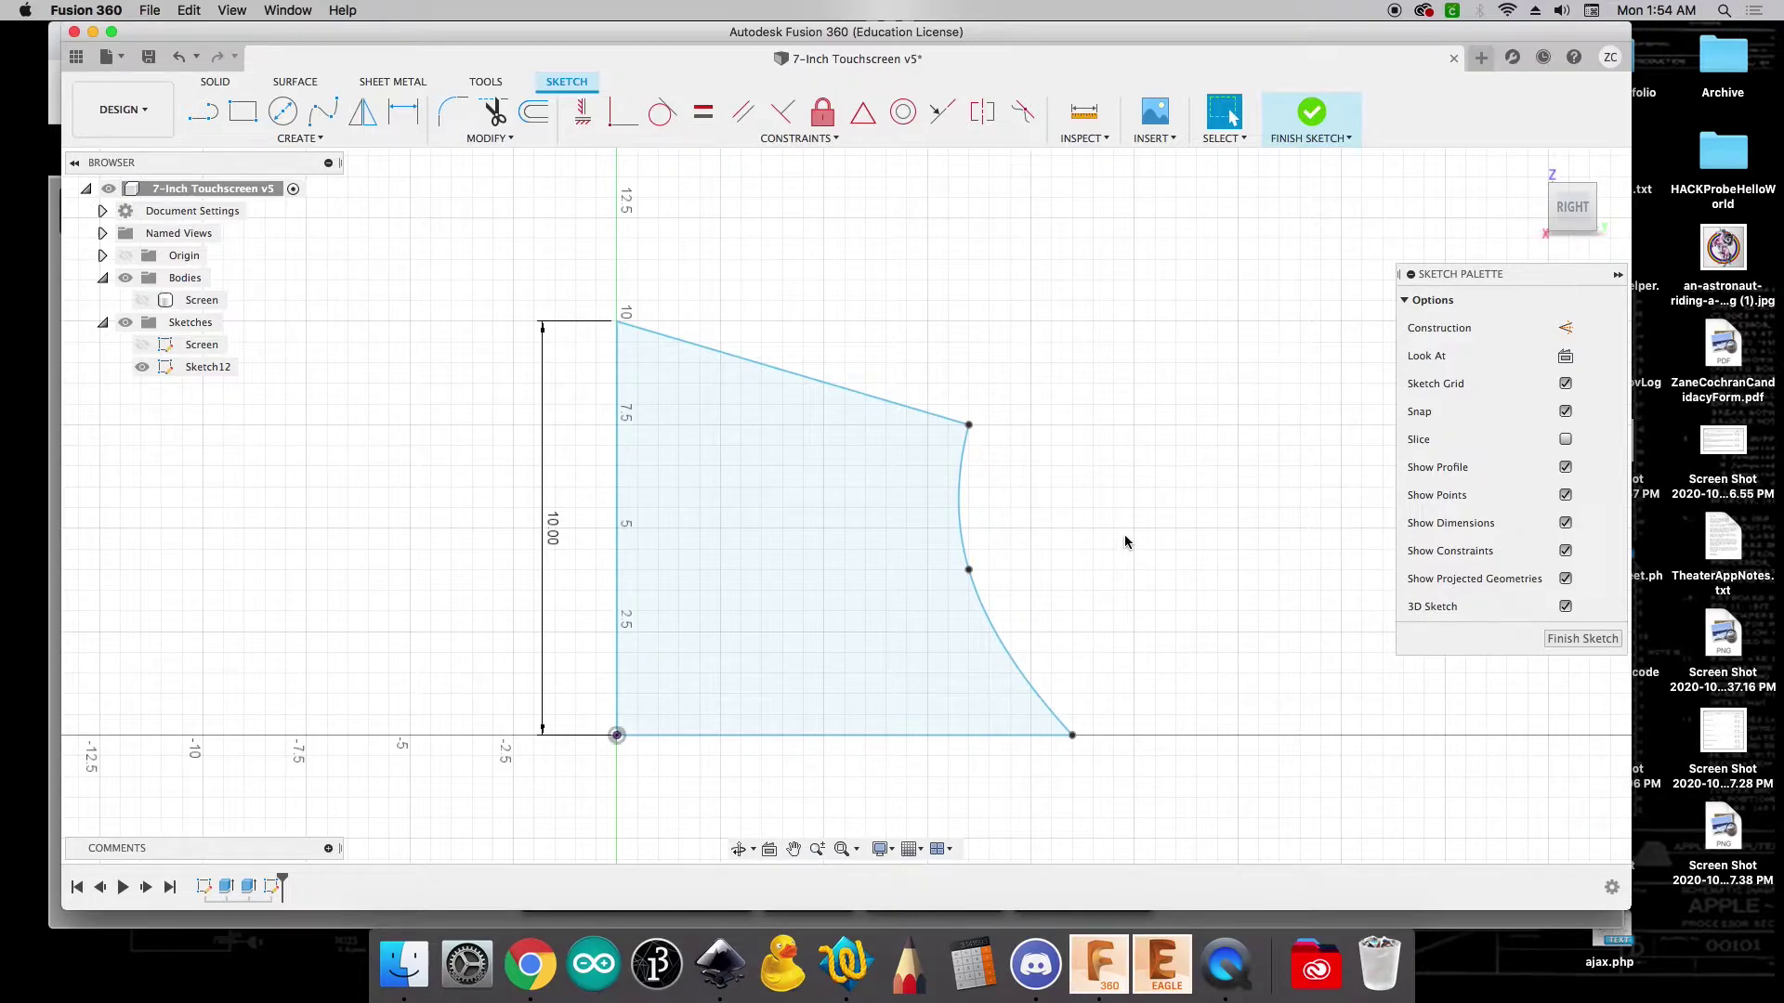
# Offset the whole profile outline outward by 0.2 in
pyautogui.click(930, 420)
pyautogui.click(923, 395)
pyautogui.click(536, 115)
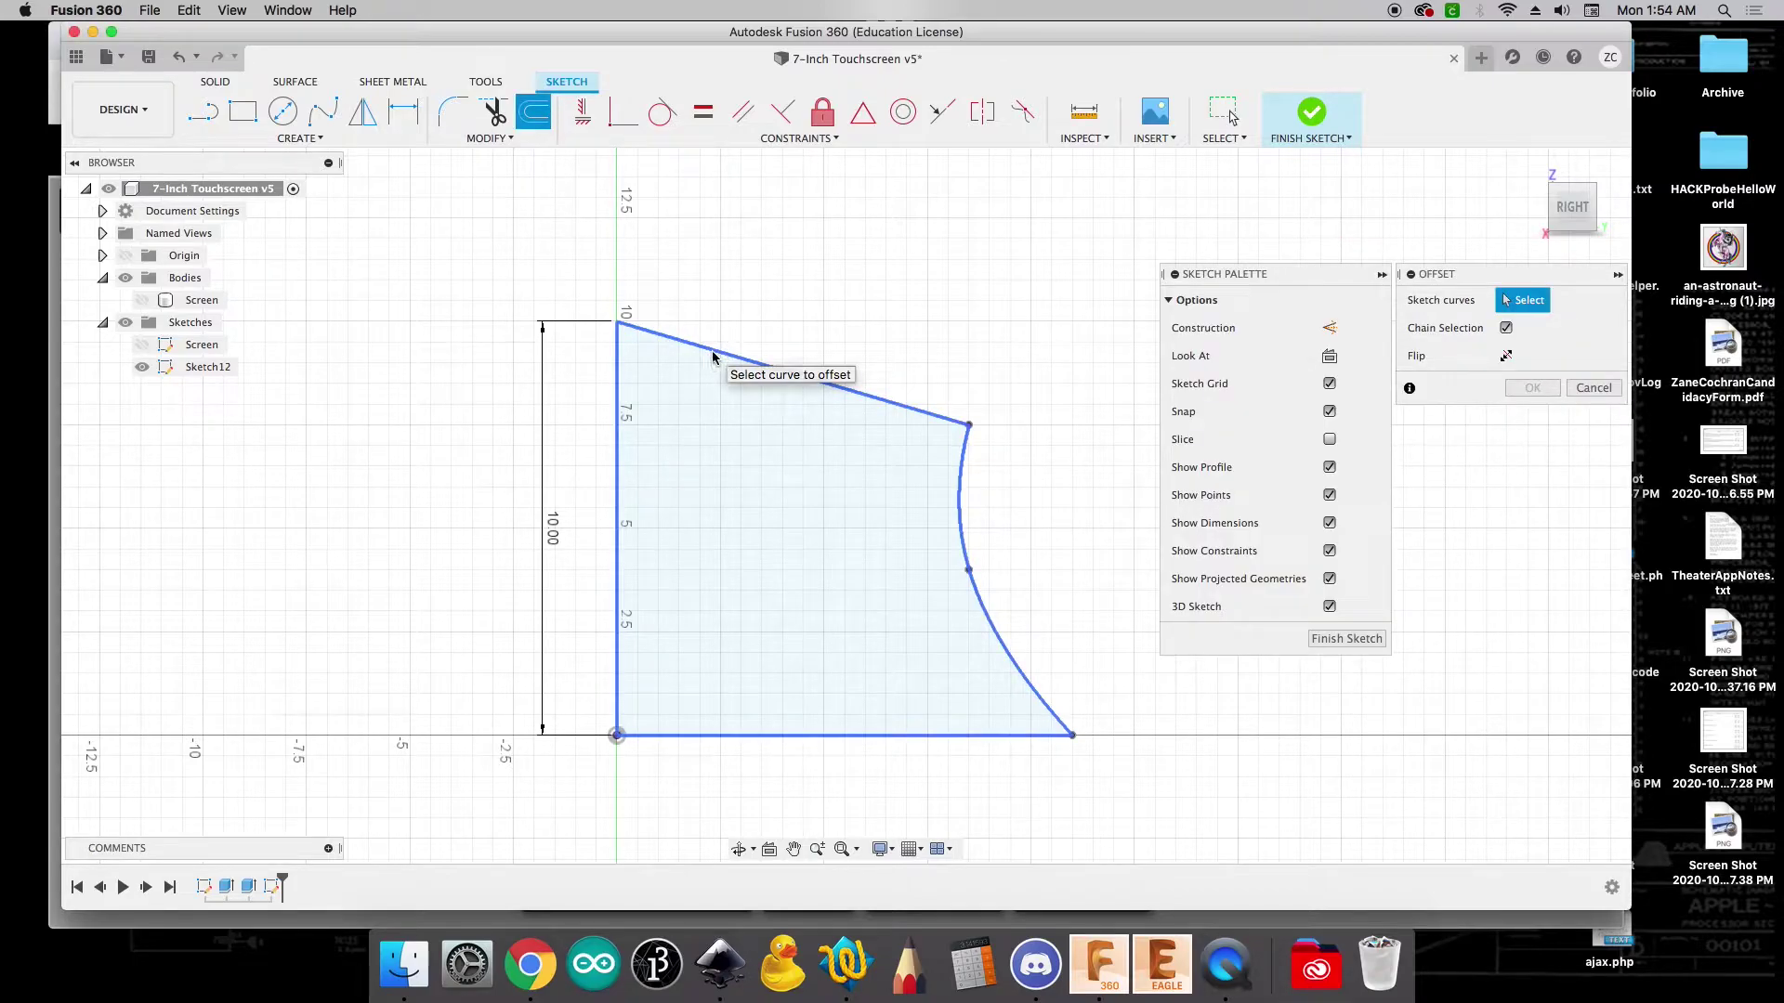
pyautogui.click(712, 354)
pyautogui.write('.2')
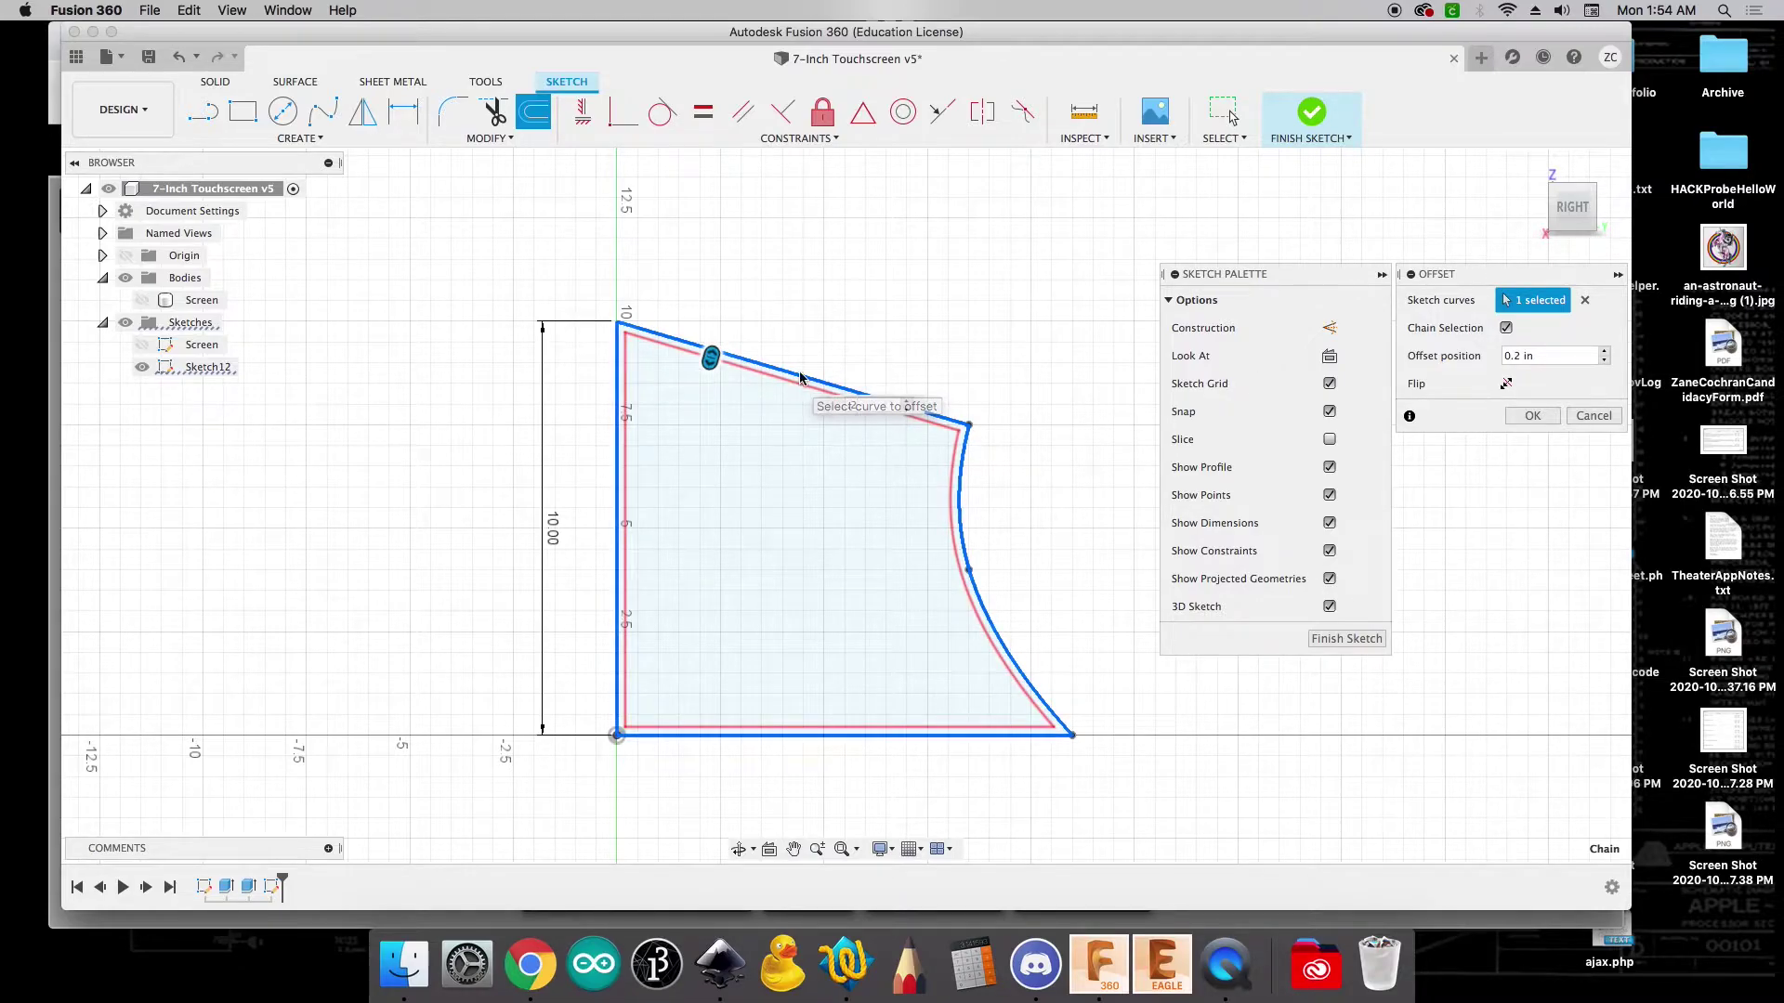
pyautogui.click(1506, 384)
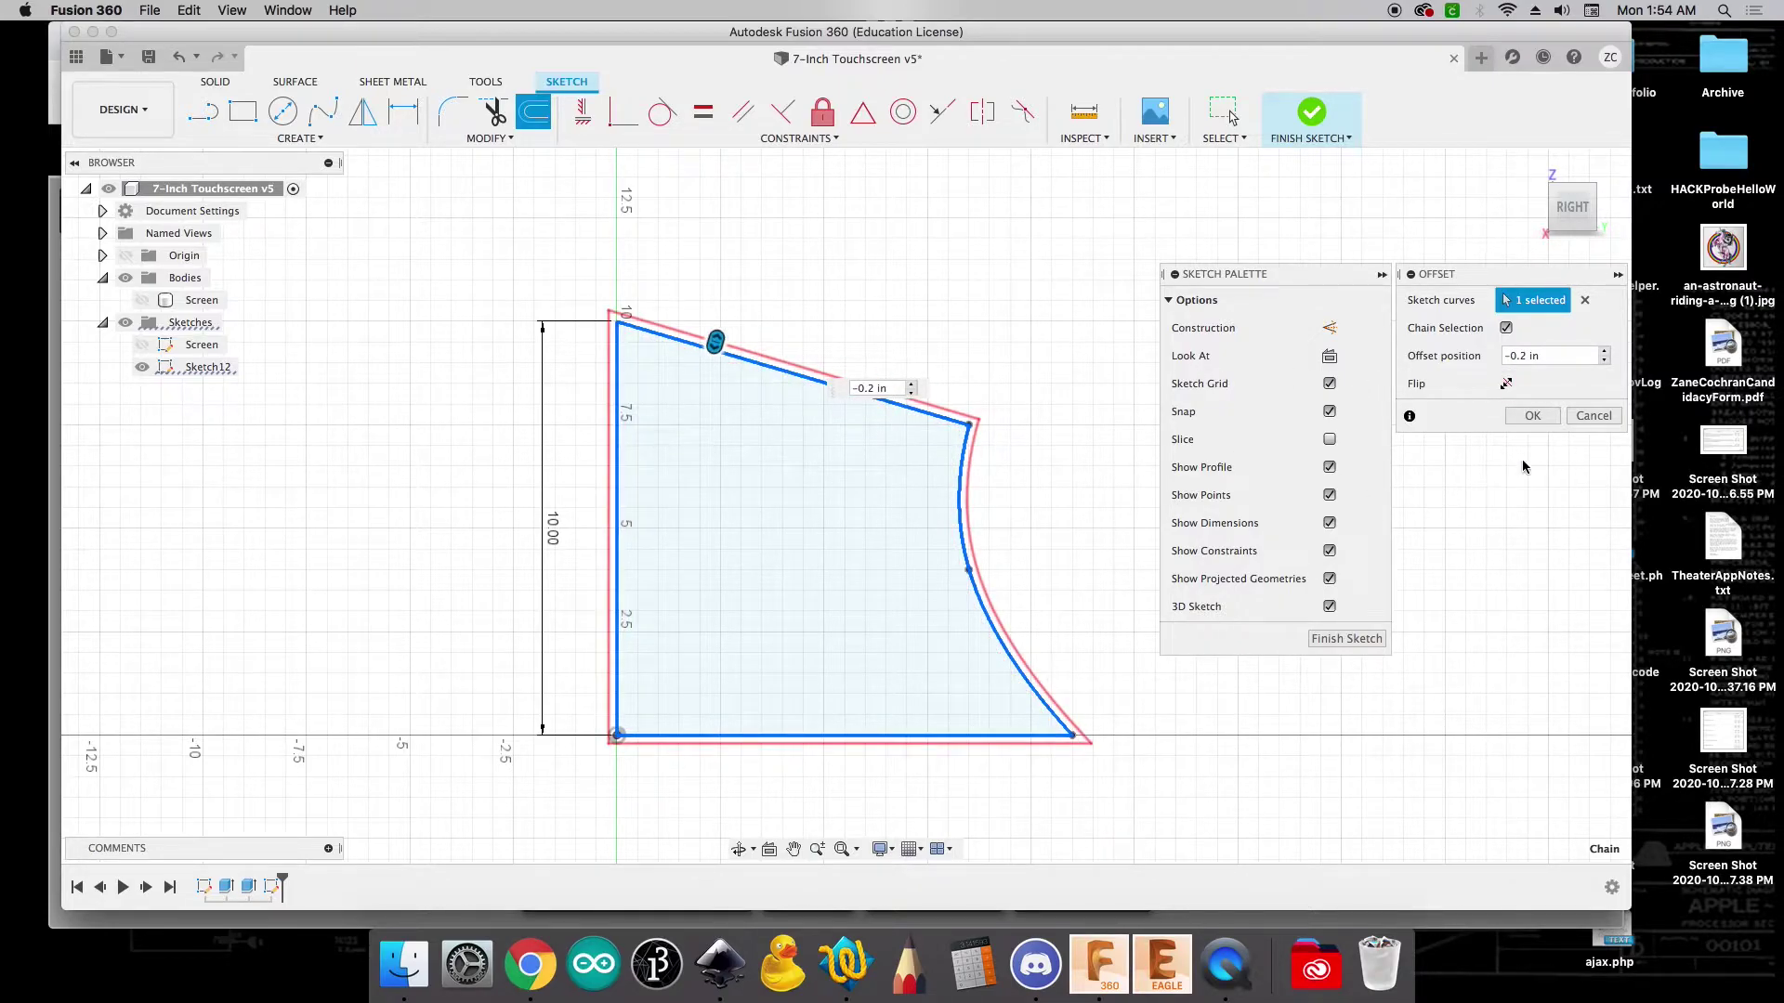
pyautogui.click(1532, 415)
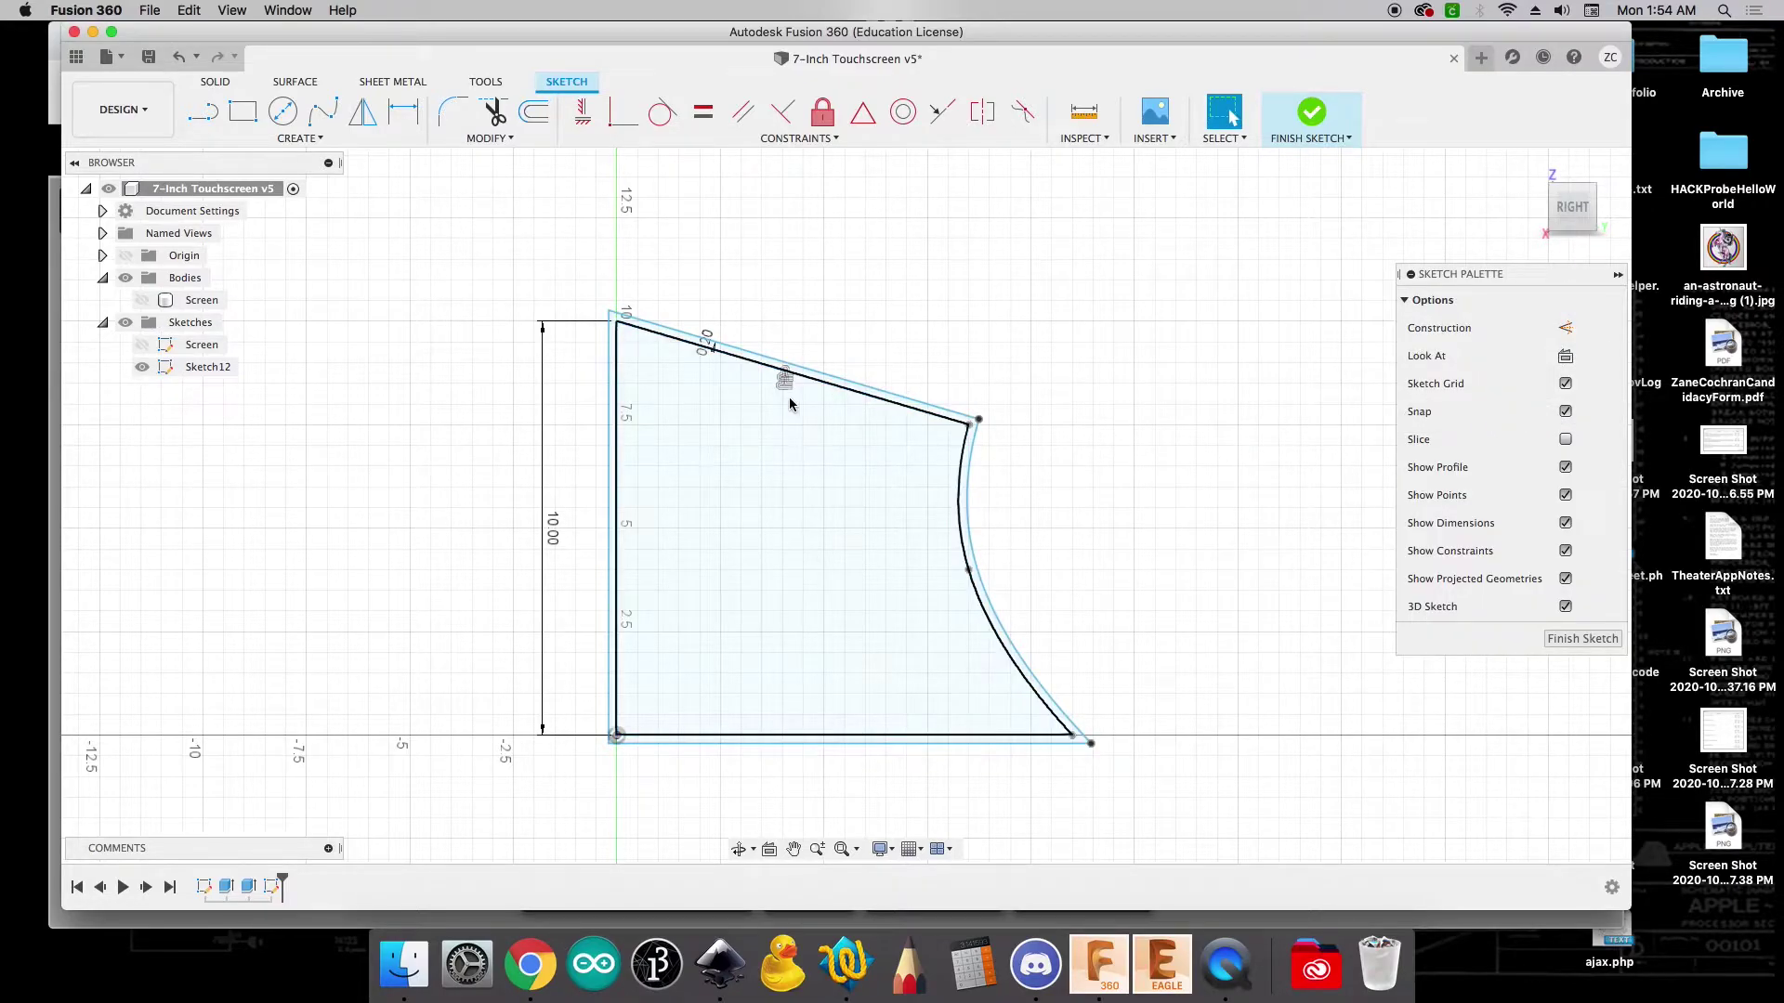
# Examine the gap between the original and offset outlines along the sloping edge and at its upper corner
pyautogui.scroll(3, 816, 390)
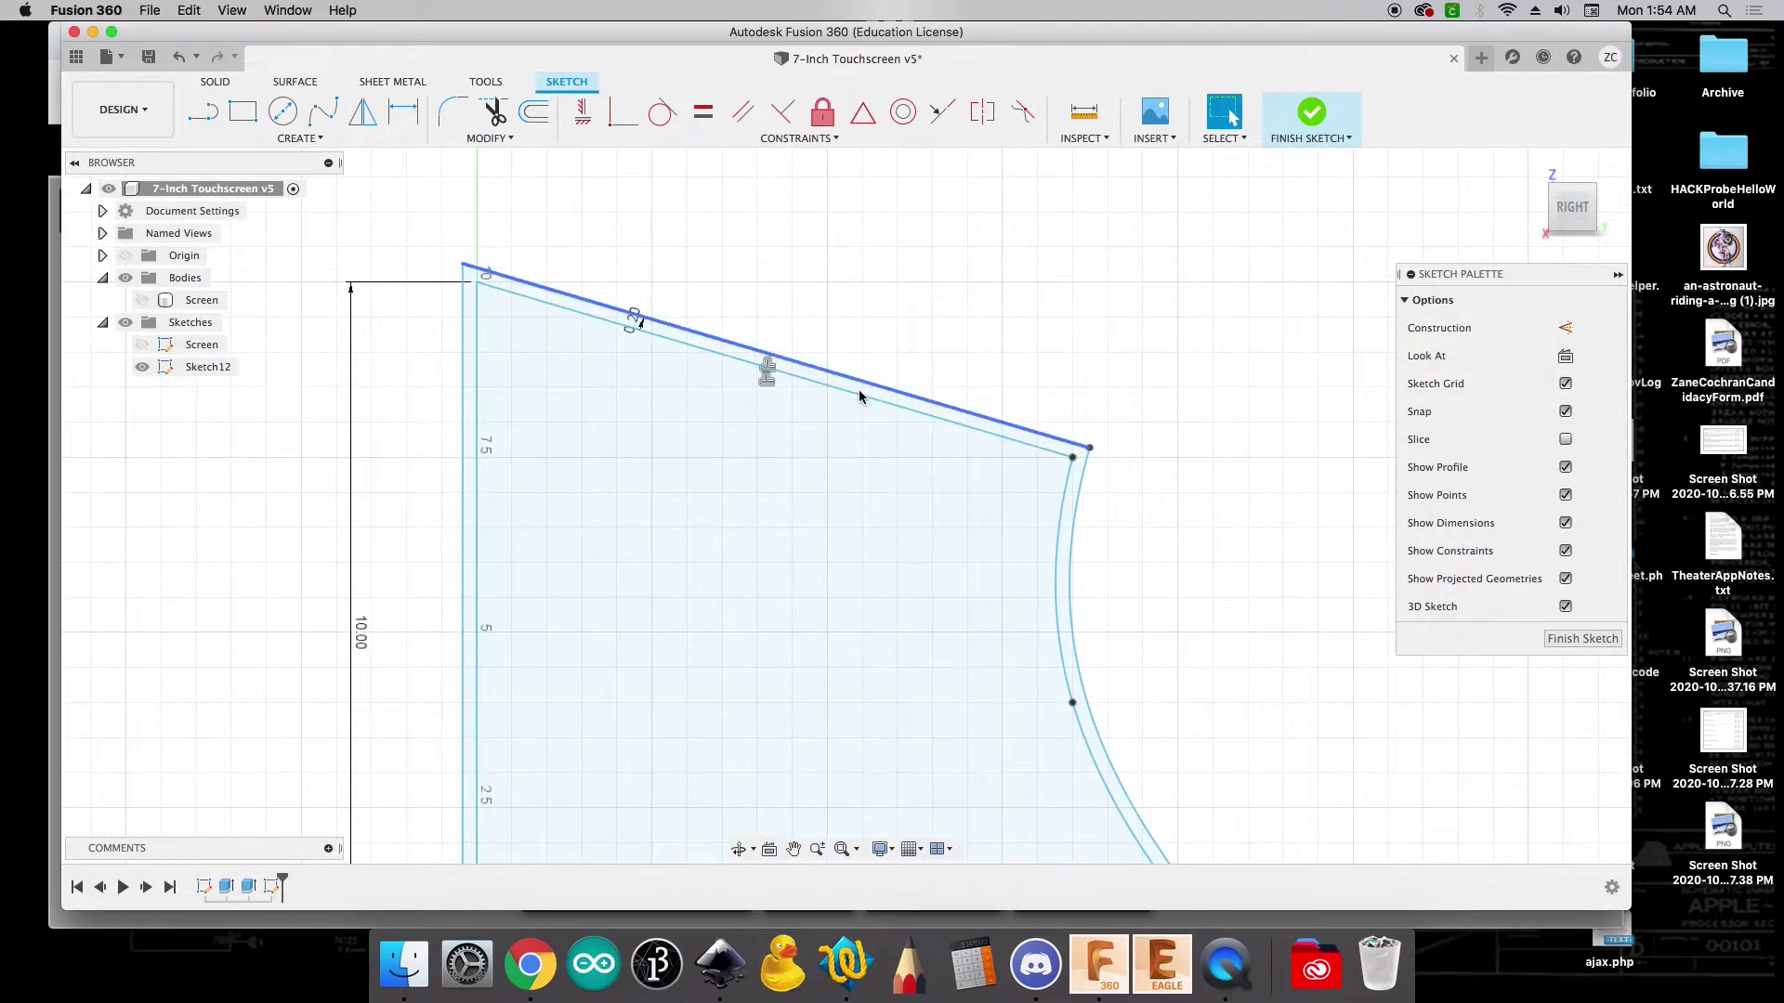
pyautogui.scroll(2, 968, 420)
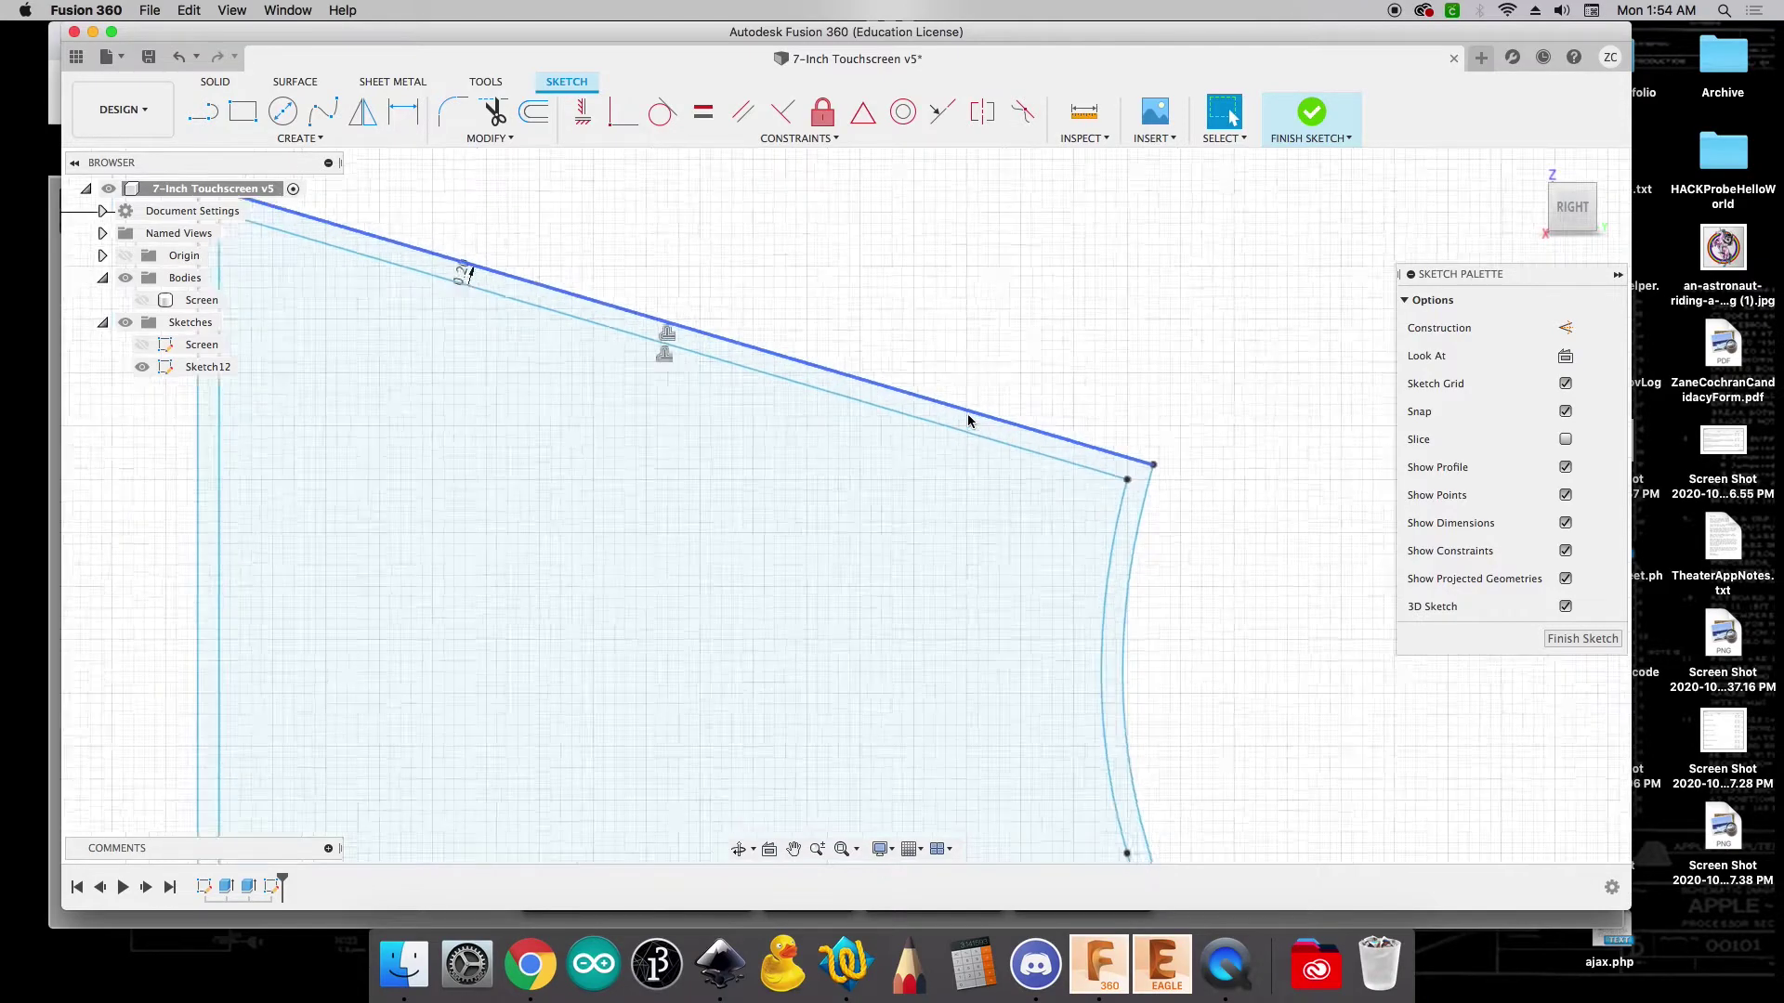
pyautogui.scroll(-3, 964, 438)
pyautogui.scroll(5, 612, 324)
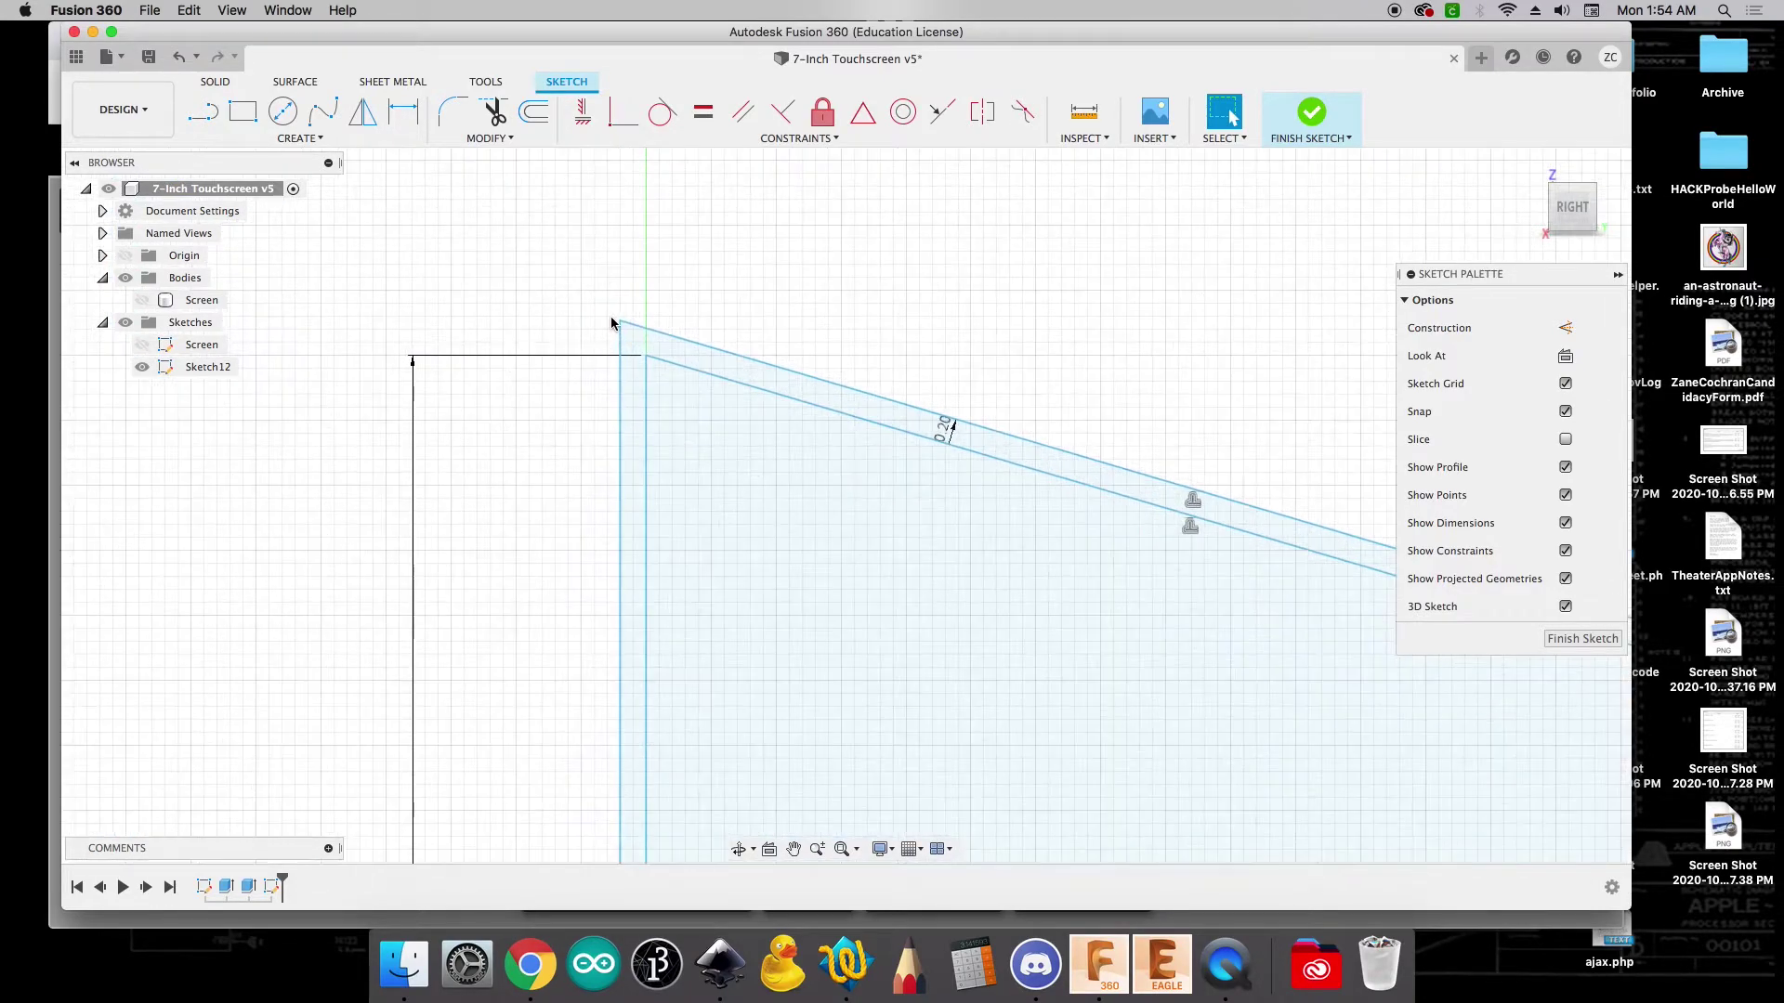
pyautogui.scroll(2, 612, 324)
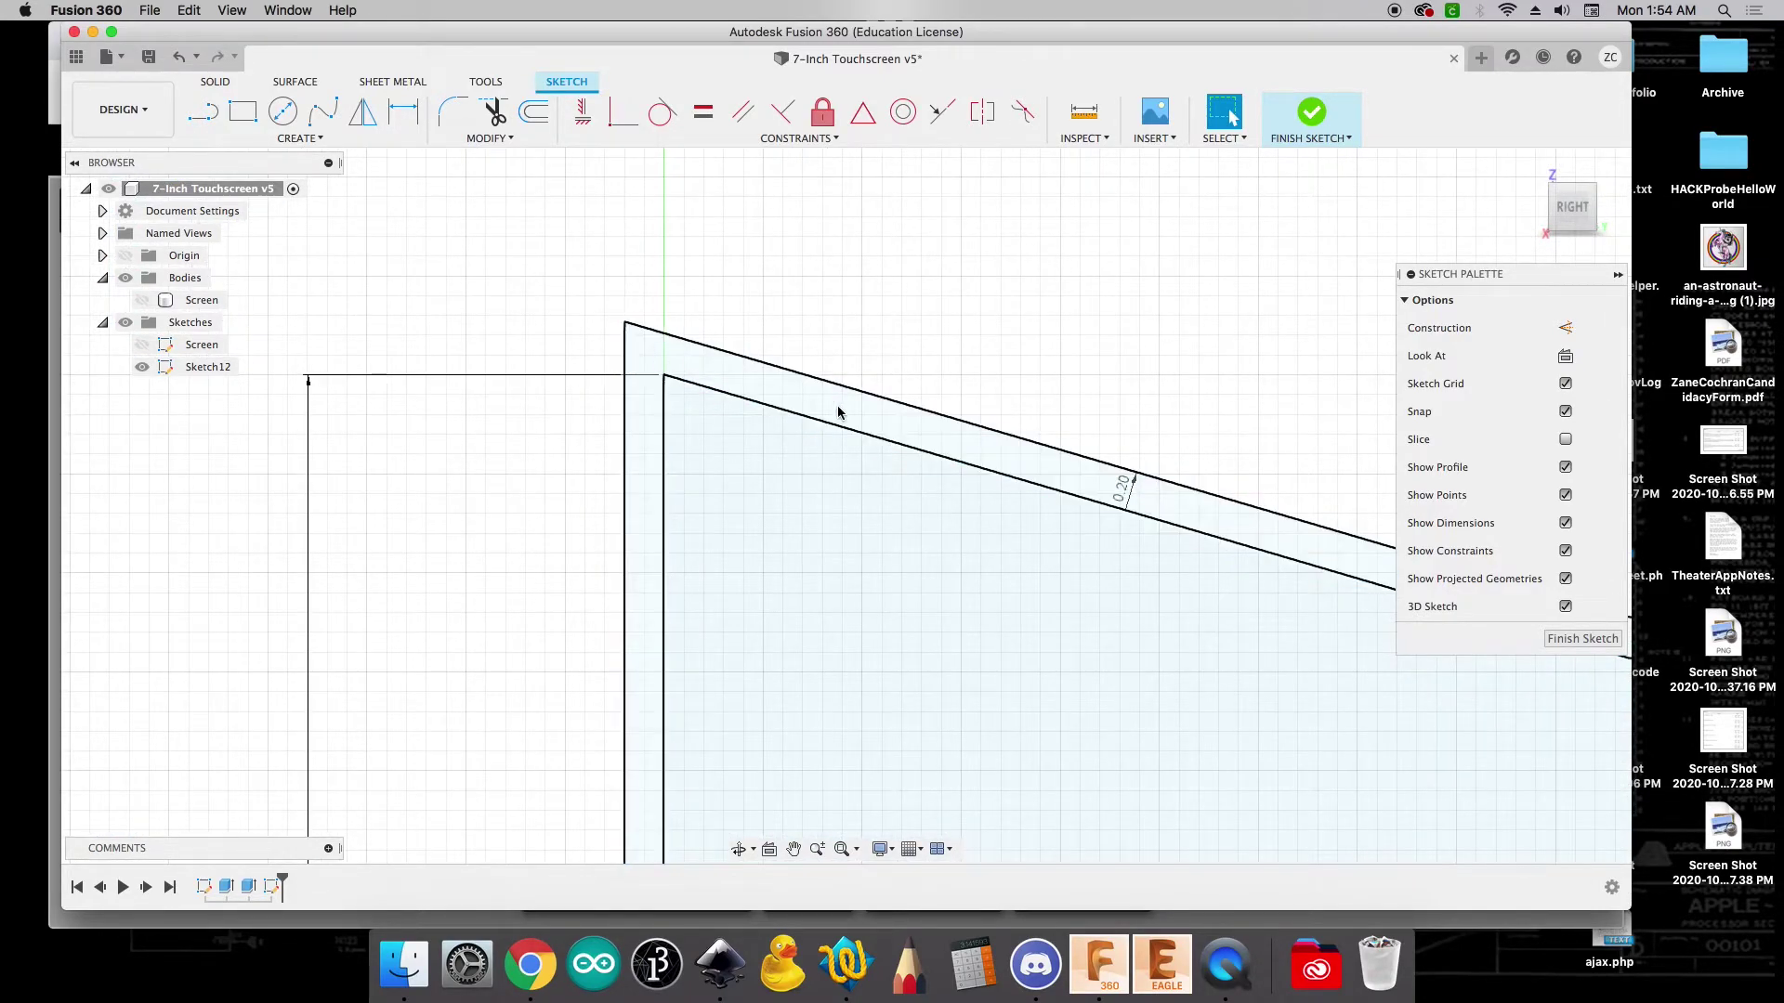
pyautogui.scroll(-5, 605, 433)
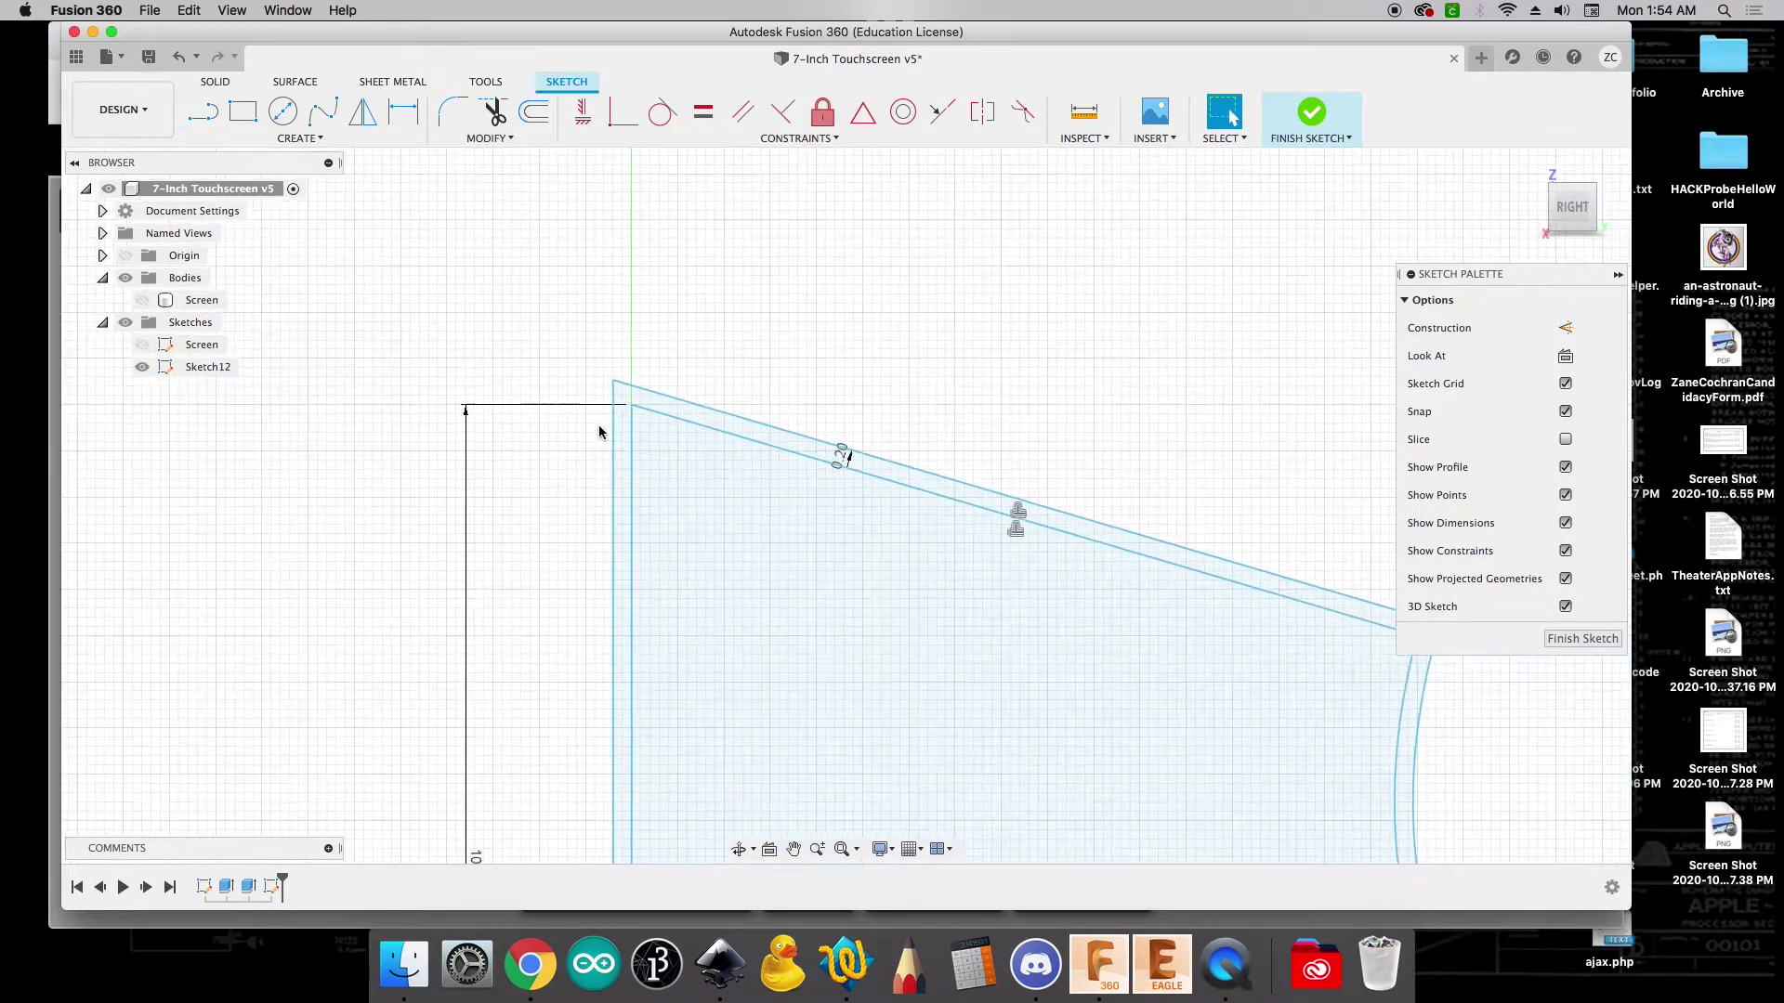
pyautogui.scroll(1, 631, 606)
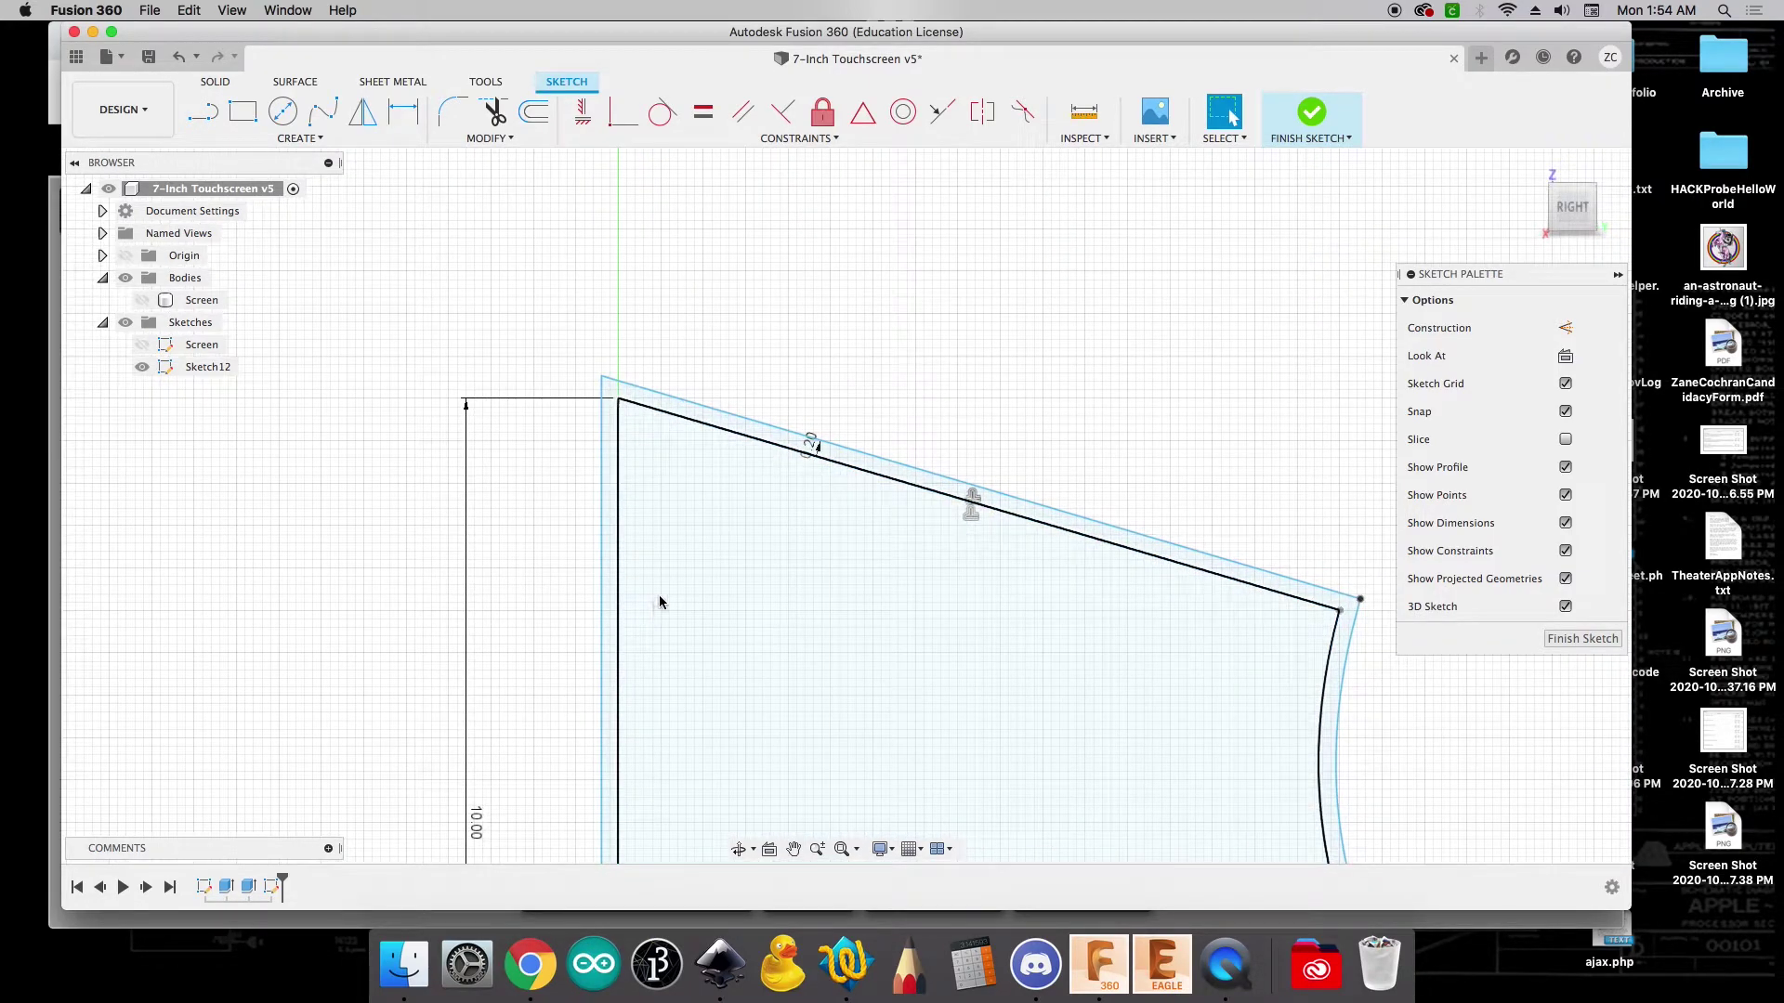
# Draw lines along the inner sloping edge, extending it at both ends to the outer vertical line and the outer curve
pyautogui.press('l')
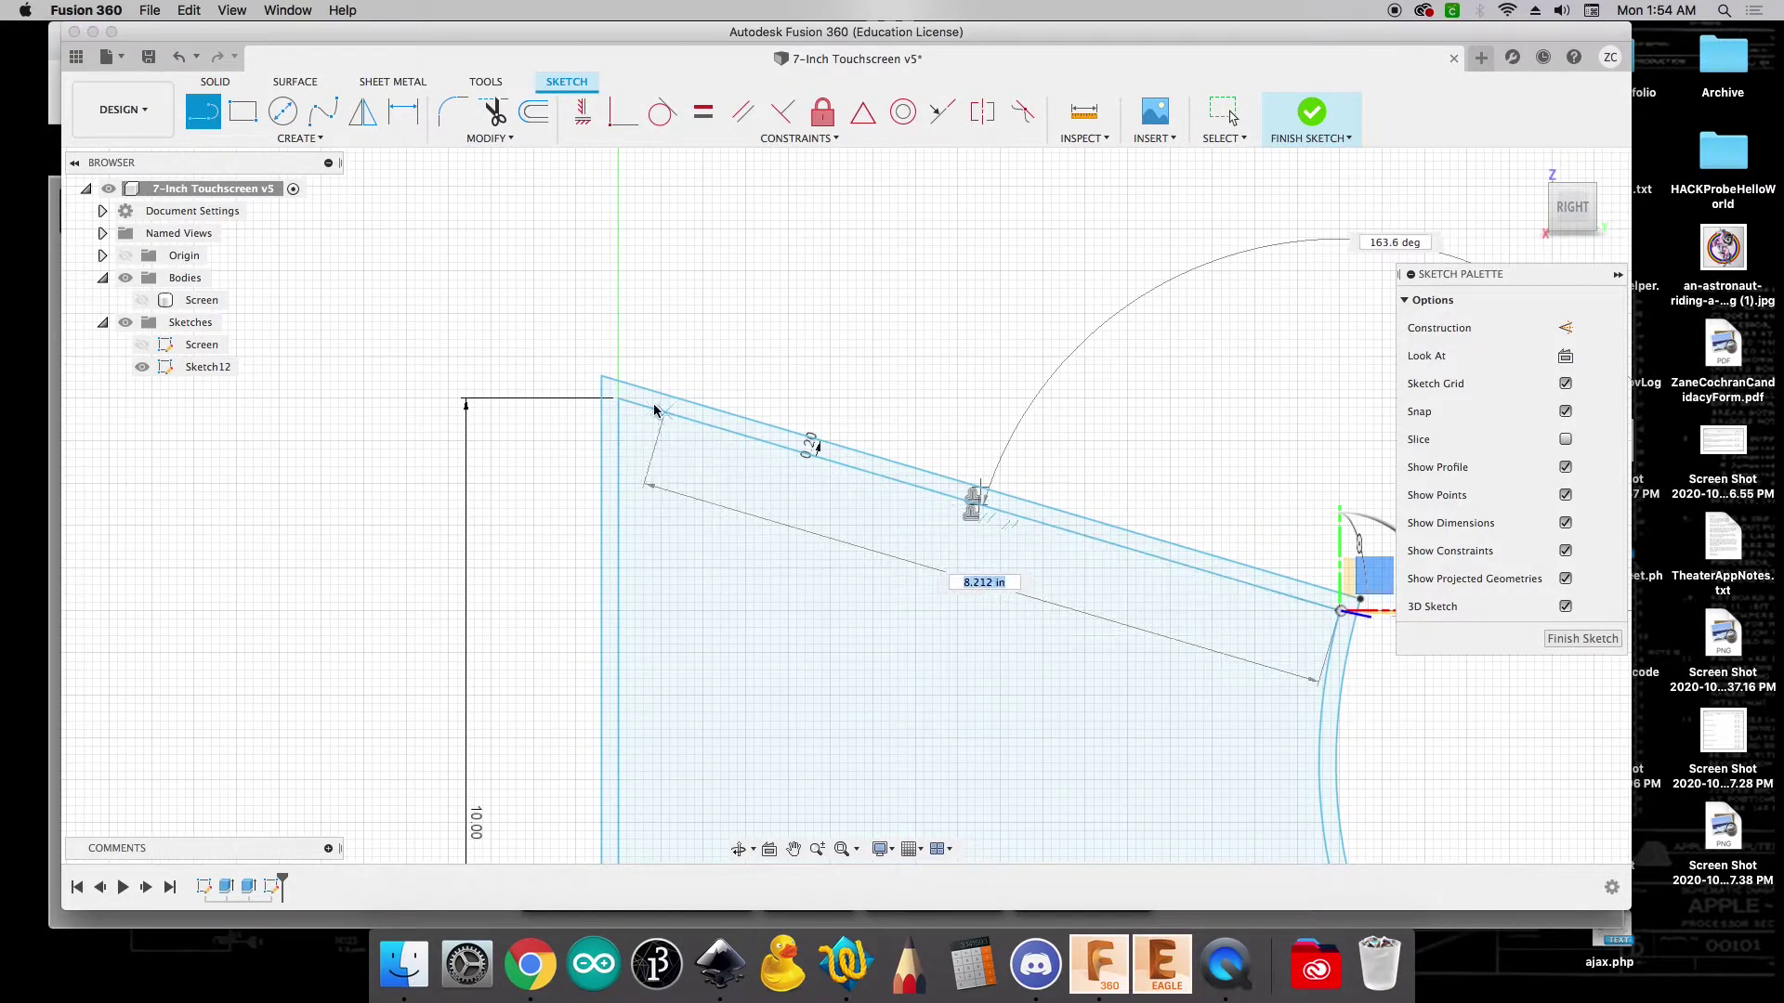
pyautogui.click(602, 397)
pyautogui.scroll(8, 620, 409)
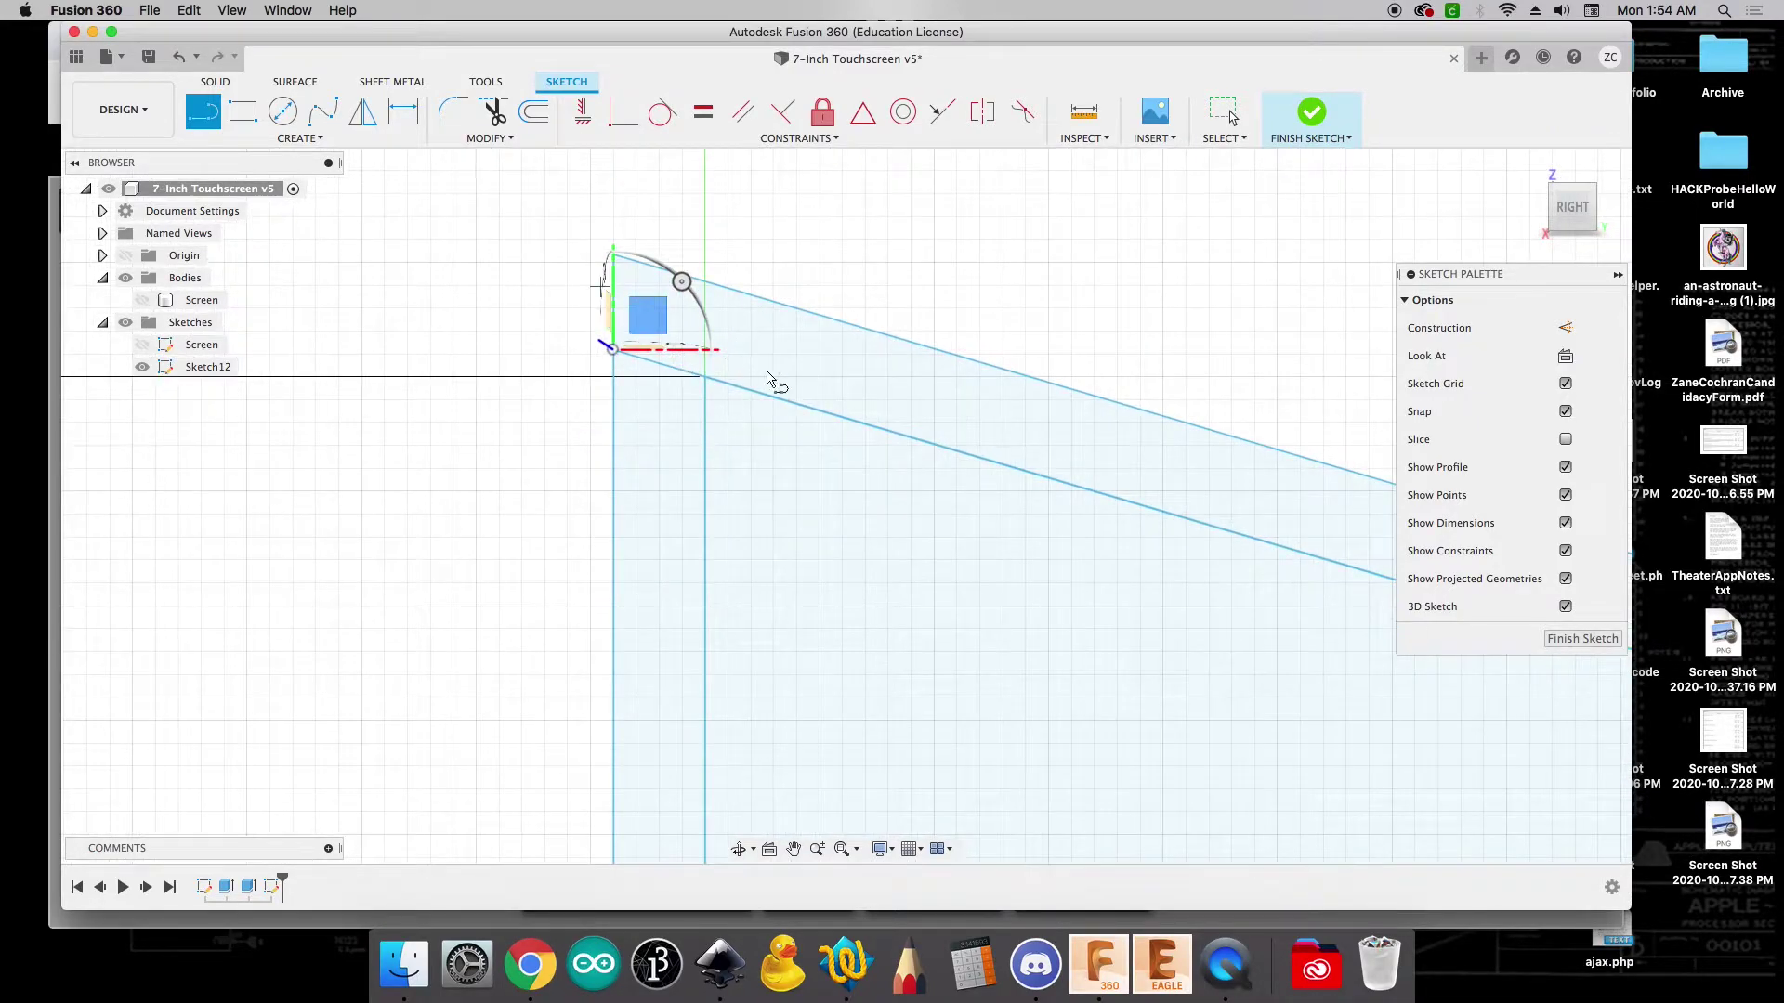
pyautogui.scroll(-5, 520, 442)
pyautogui.scroll(-2, 509, 436)
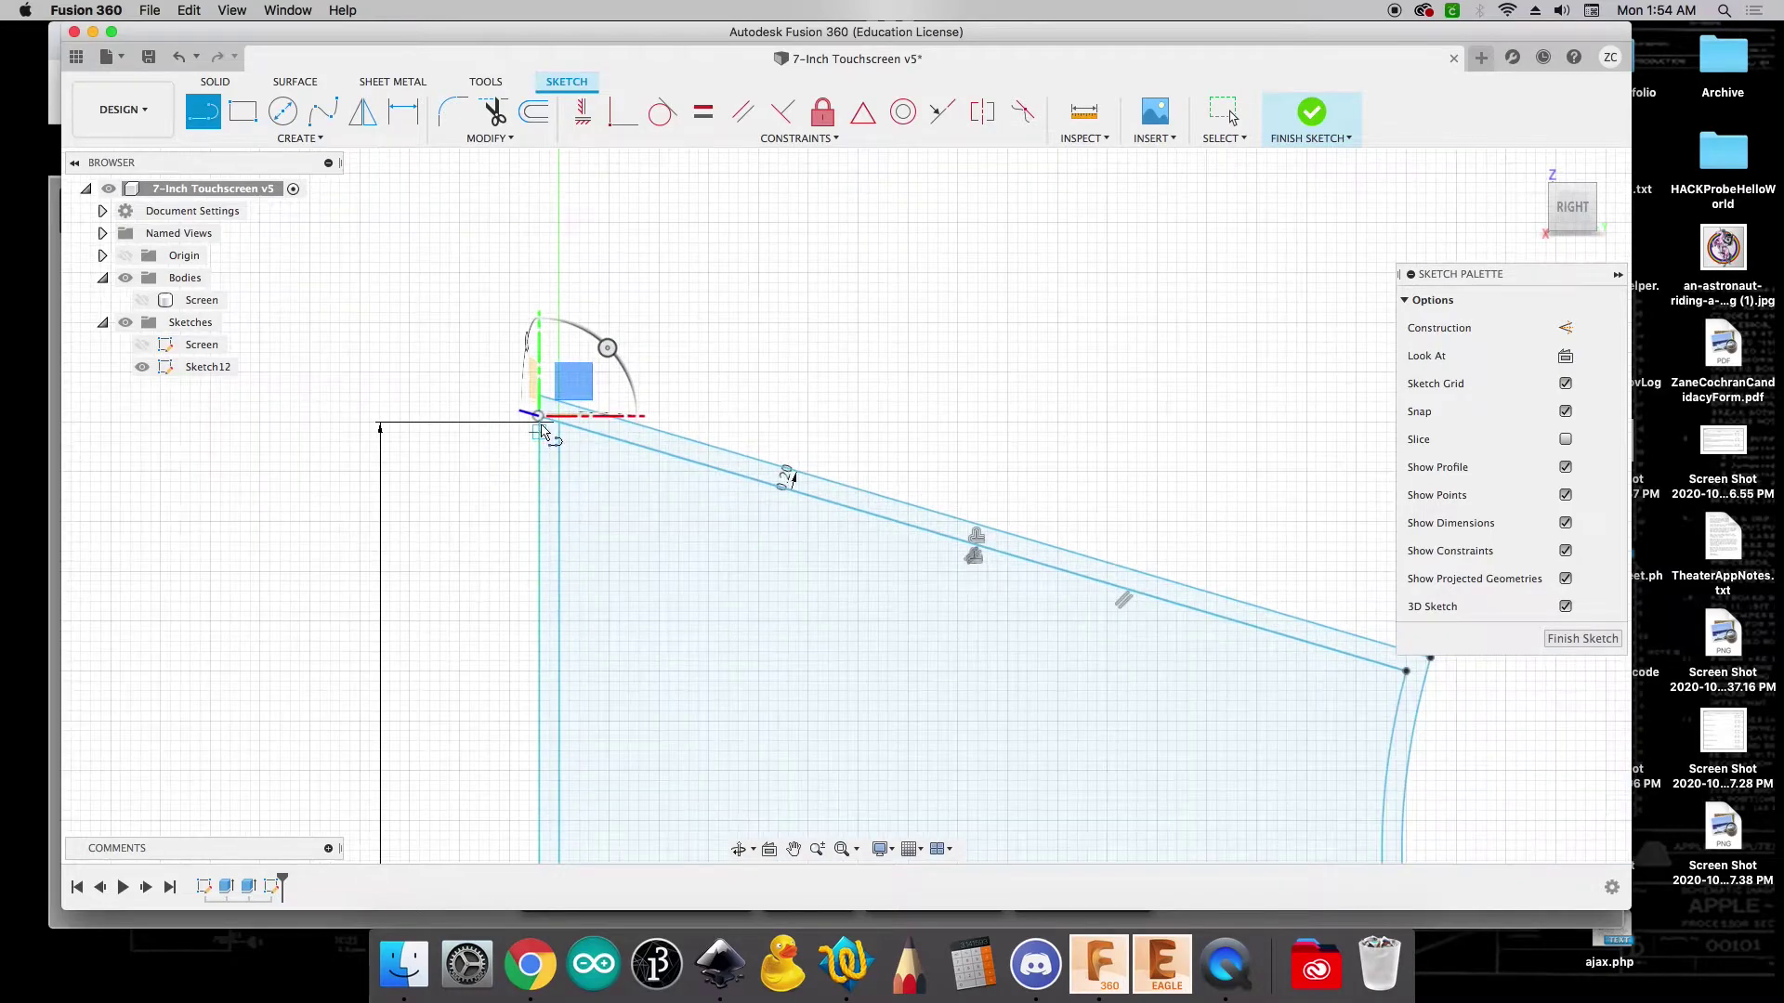
pyautogui.click(541, 418)
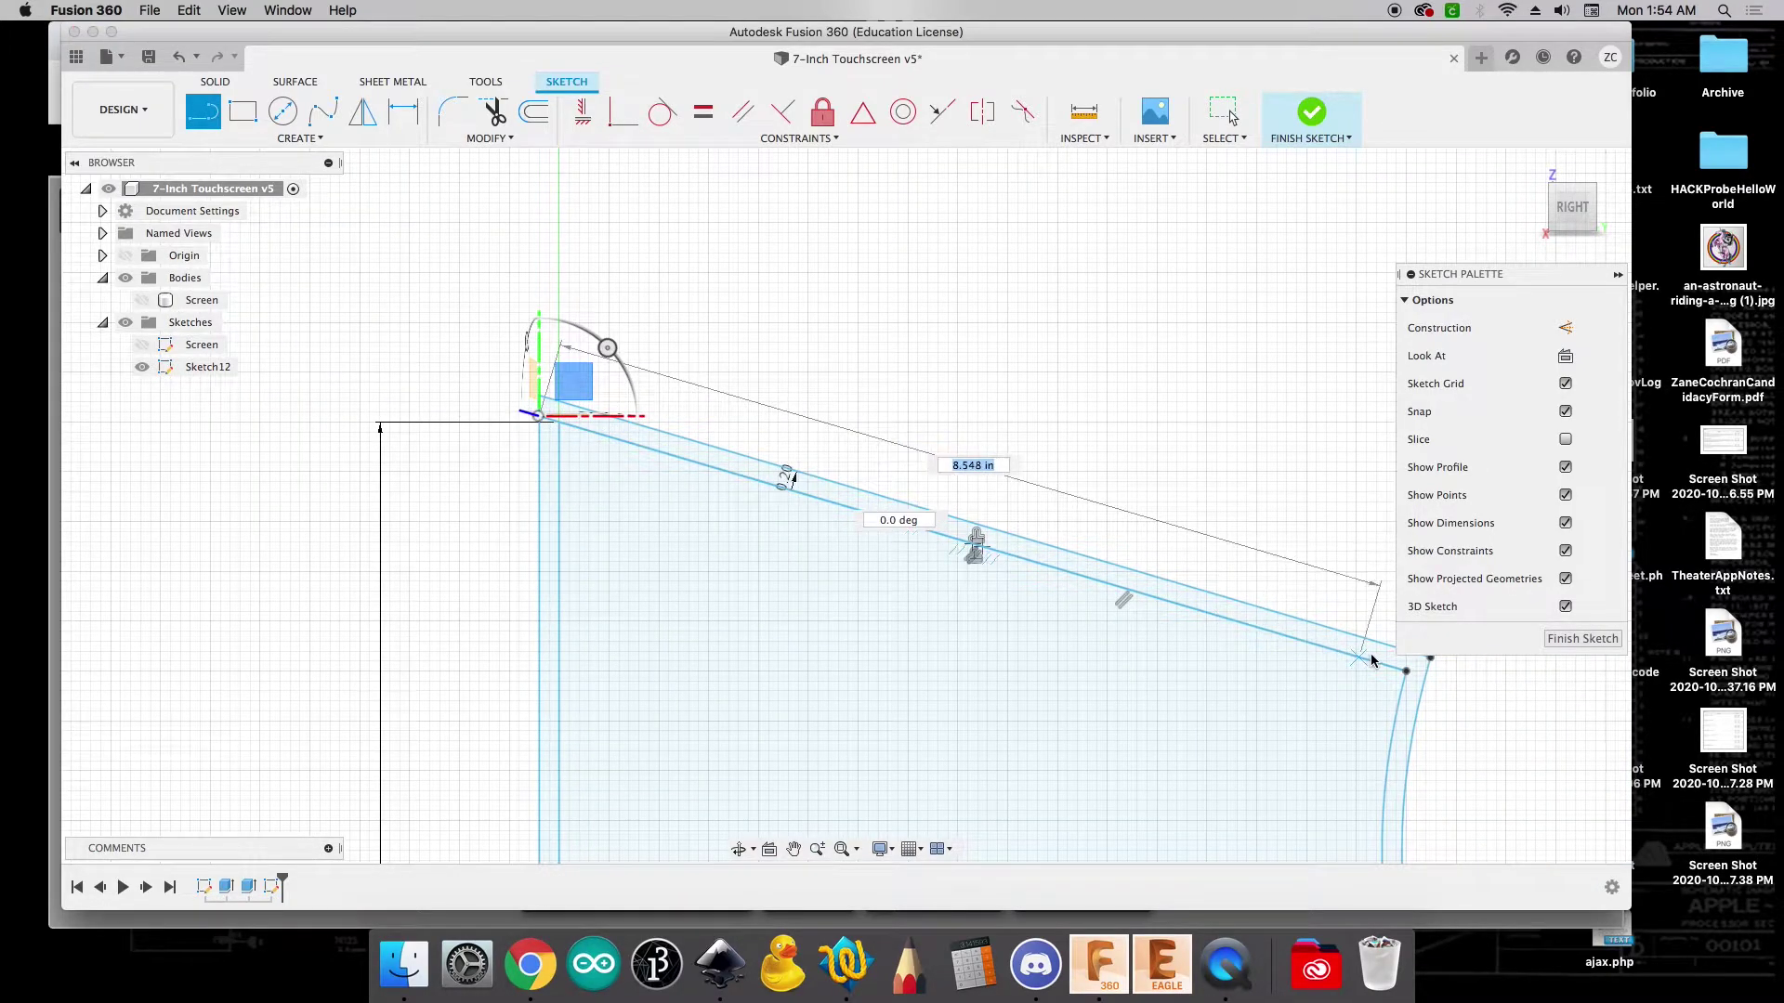
pyautogui.click(1423, 682)
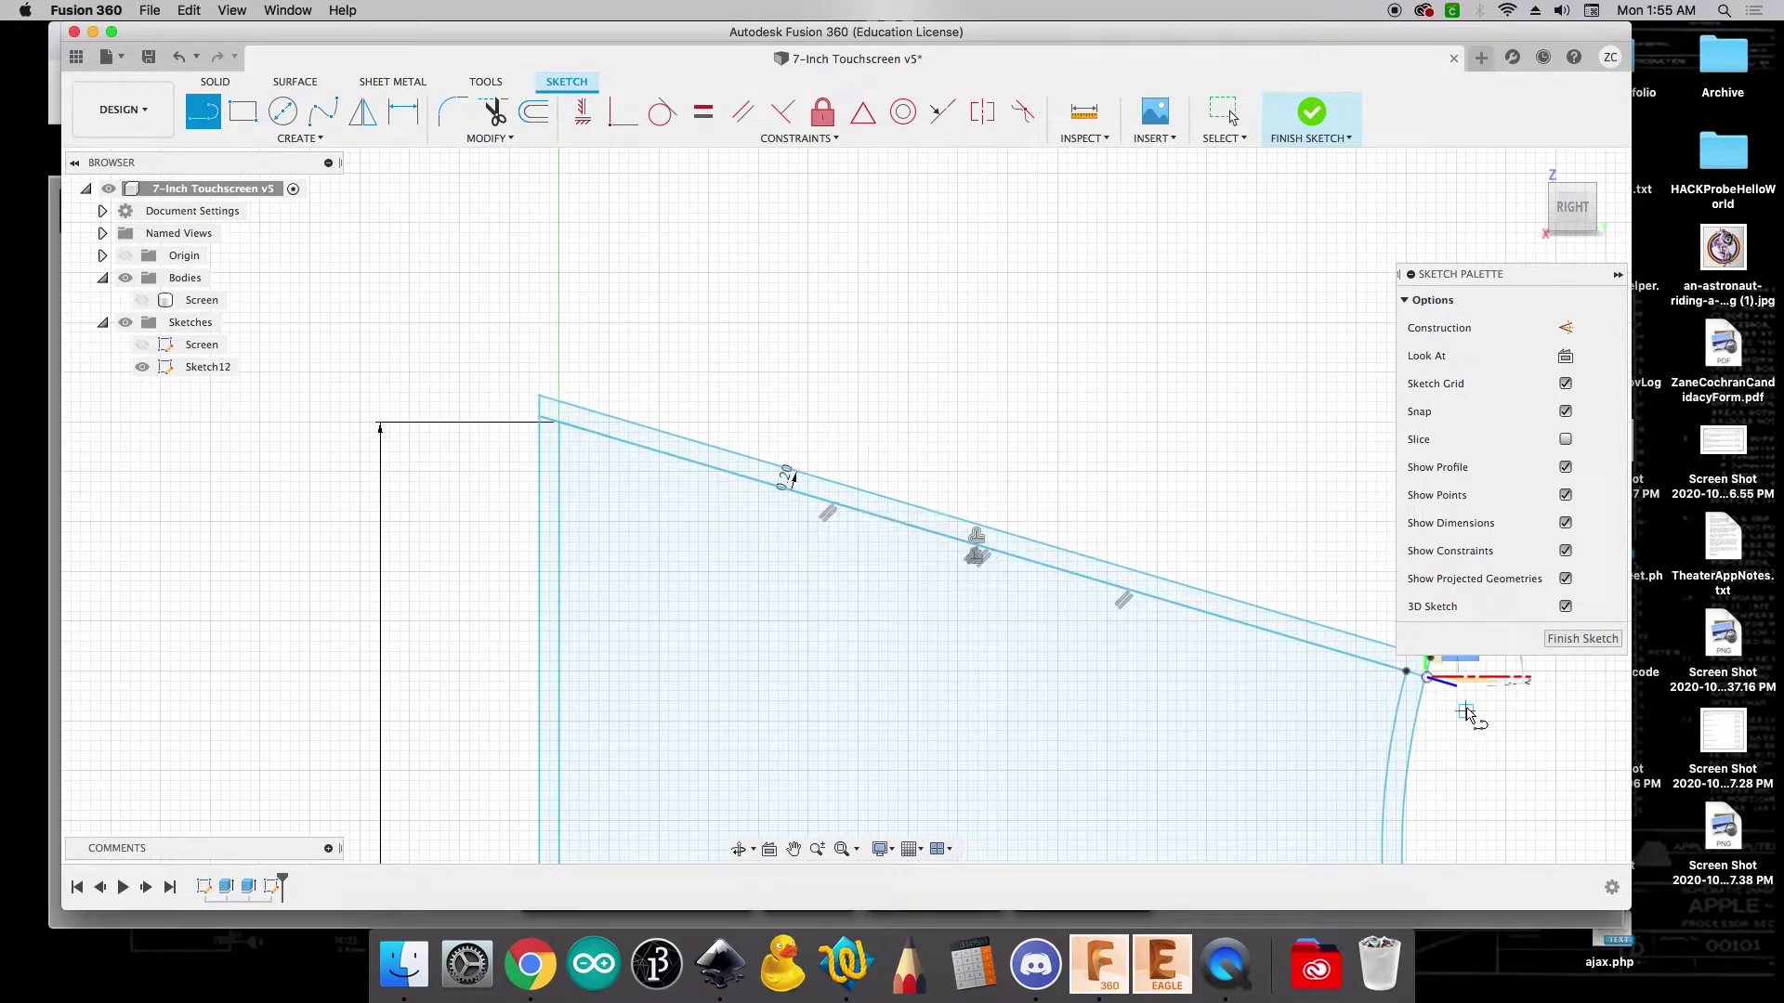
pyautogui.scroll(-3, 1431, 685)
pyautogui.hscroll(5, 1553, 784)
pyautogui.press('Escape')
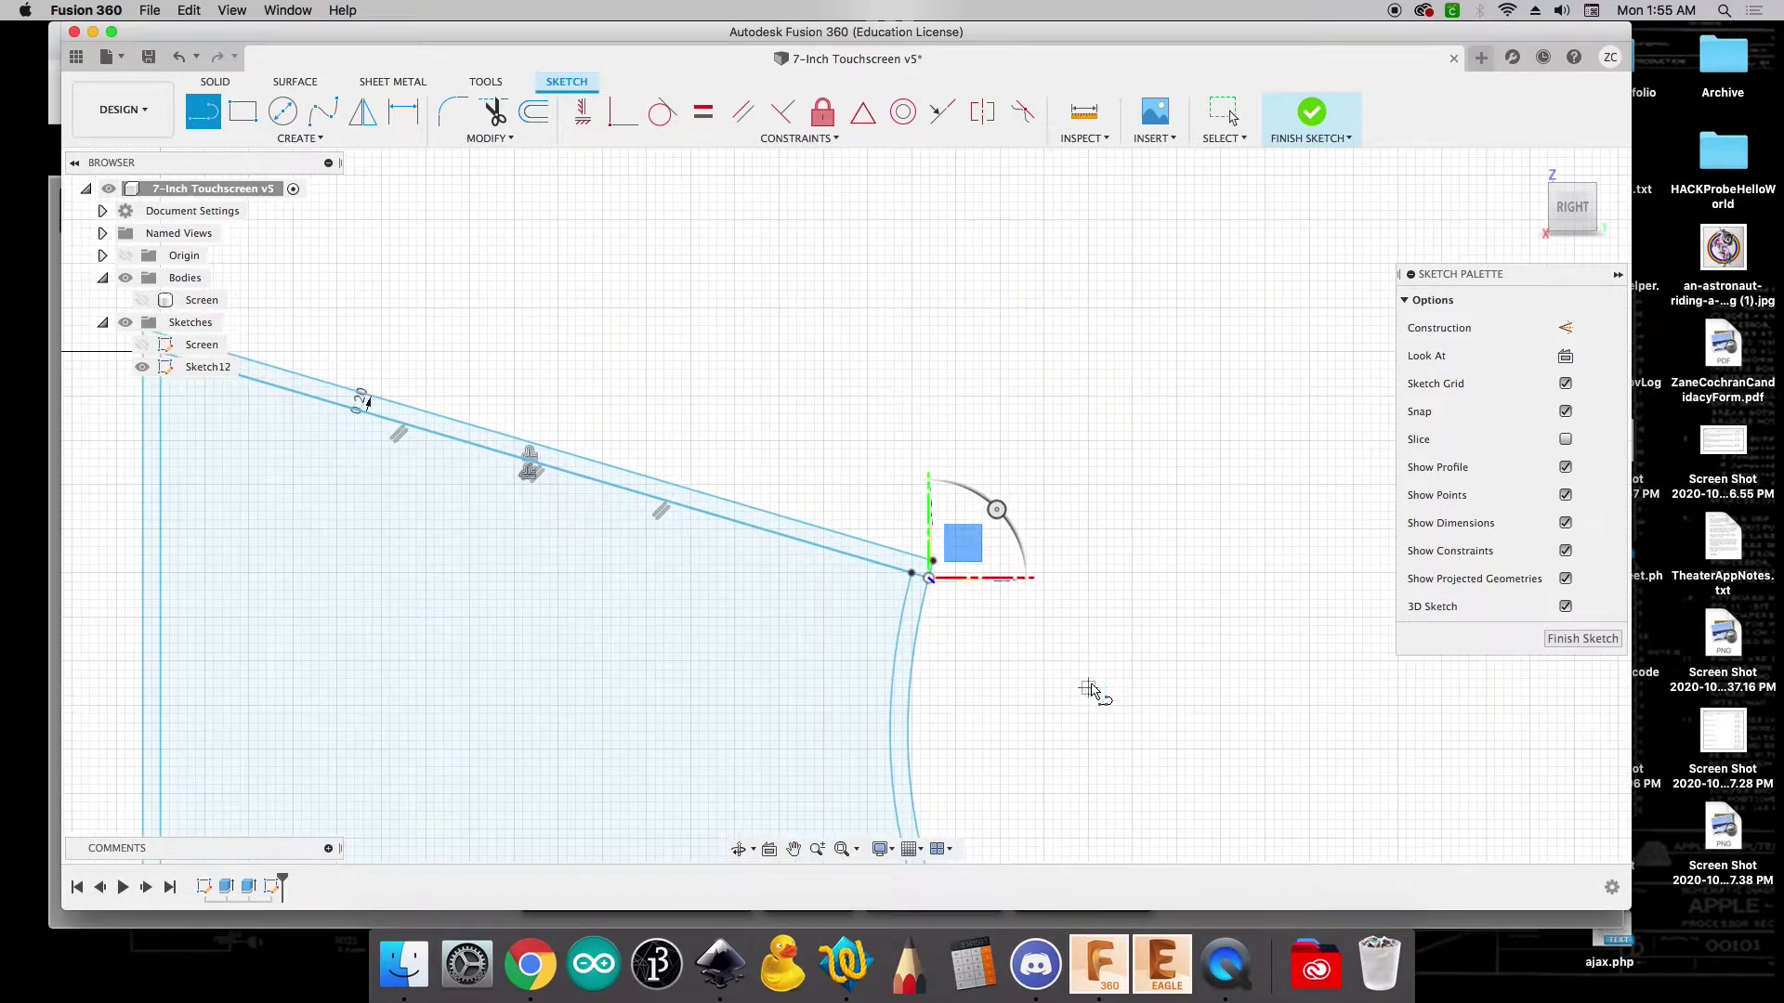
# Draw lines along the inner base edge, extending it from the origin to the outer curve and back to the outer vertical line
pyautogui.scroll(-3, 1171, 611)
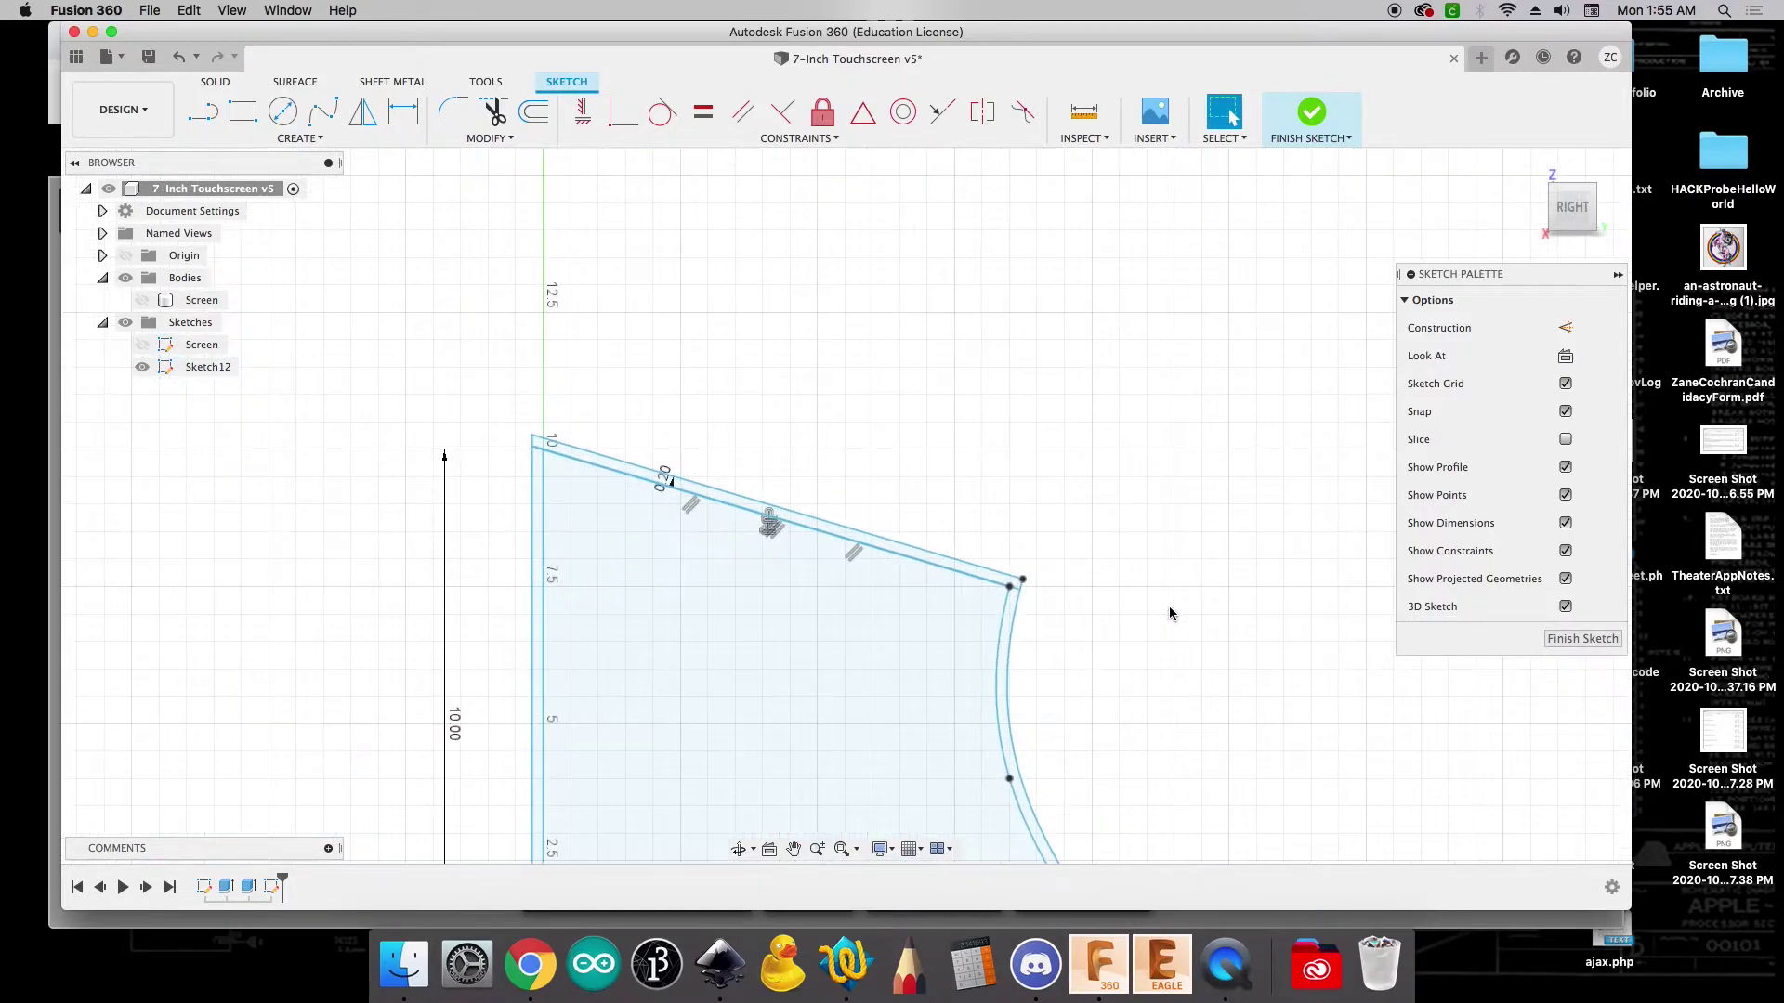
pyautogui.scroll(3, 595, 474)
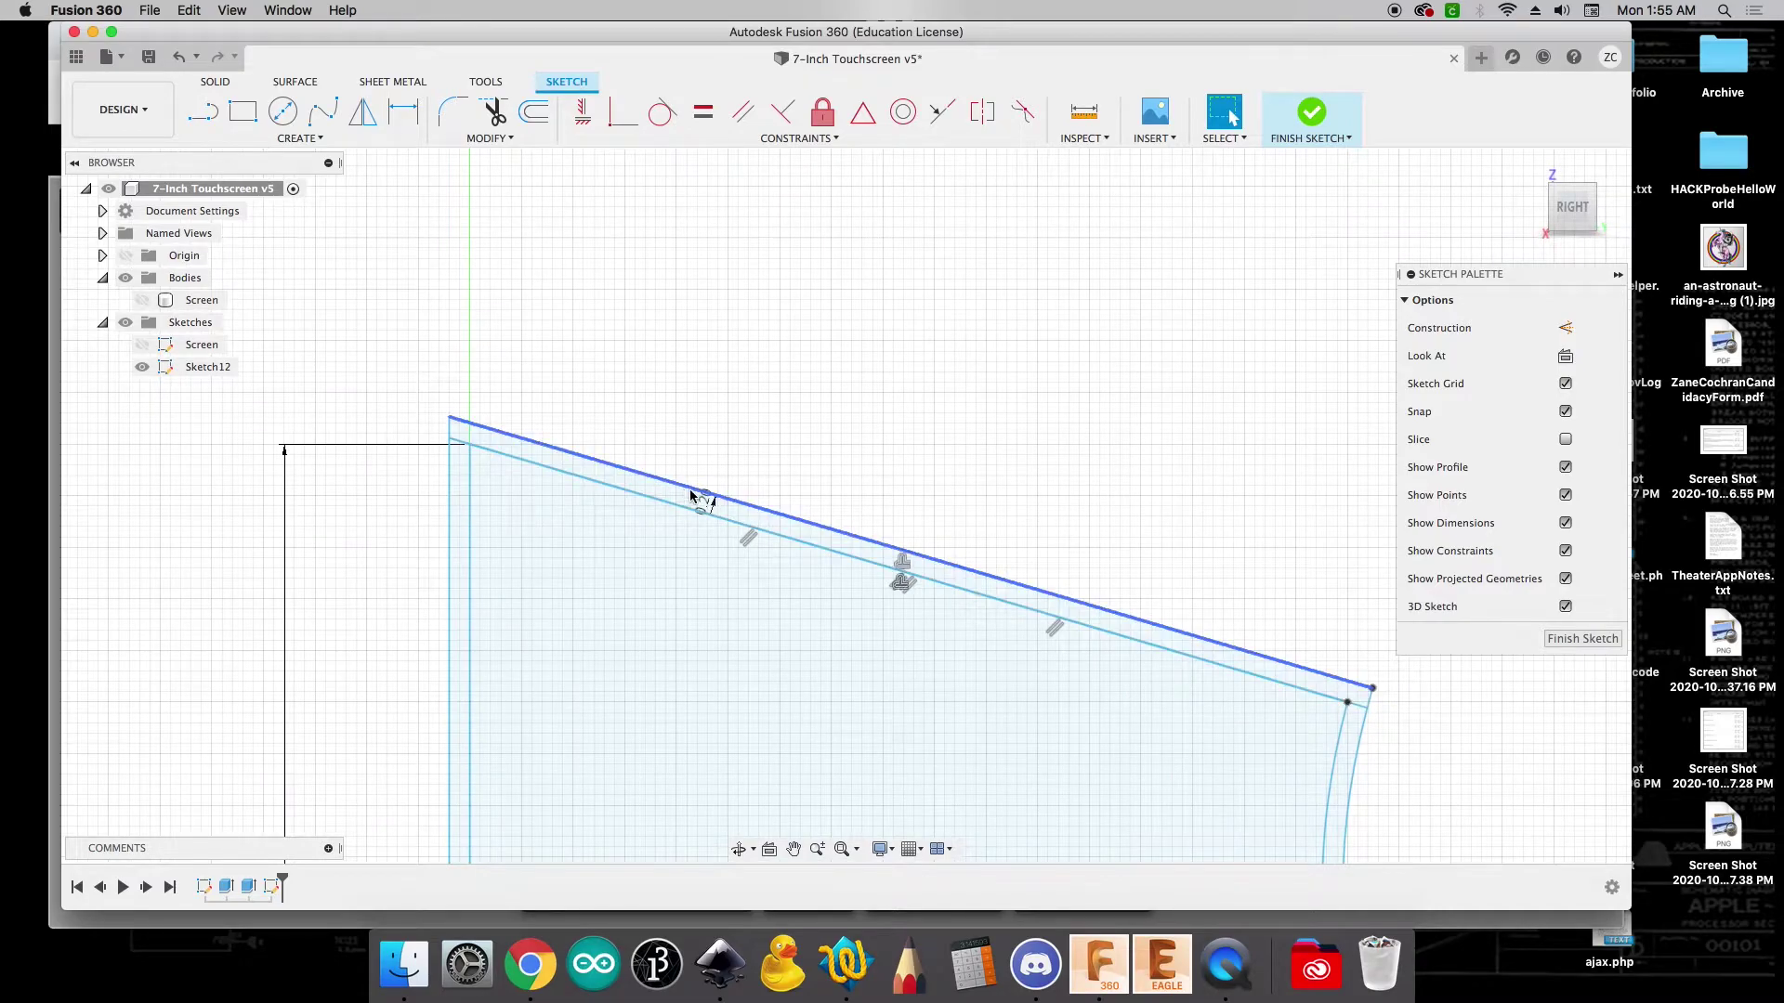
pyautogui.scroll(-5, 249, 682)
pyautogui.scroll(-3, 1011, 704)
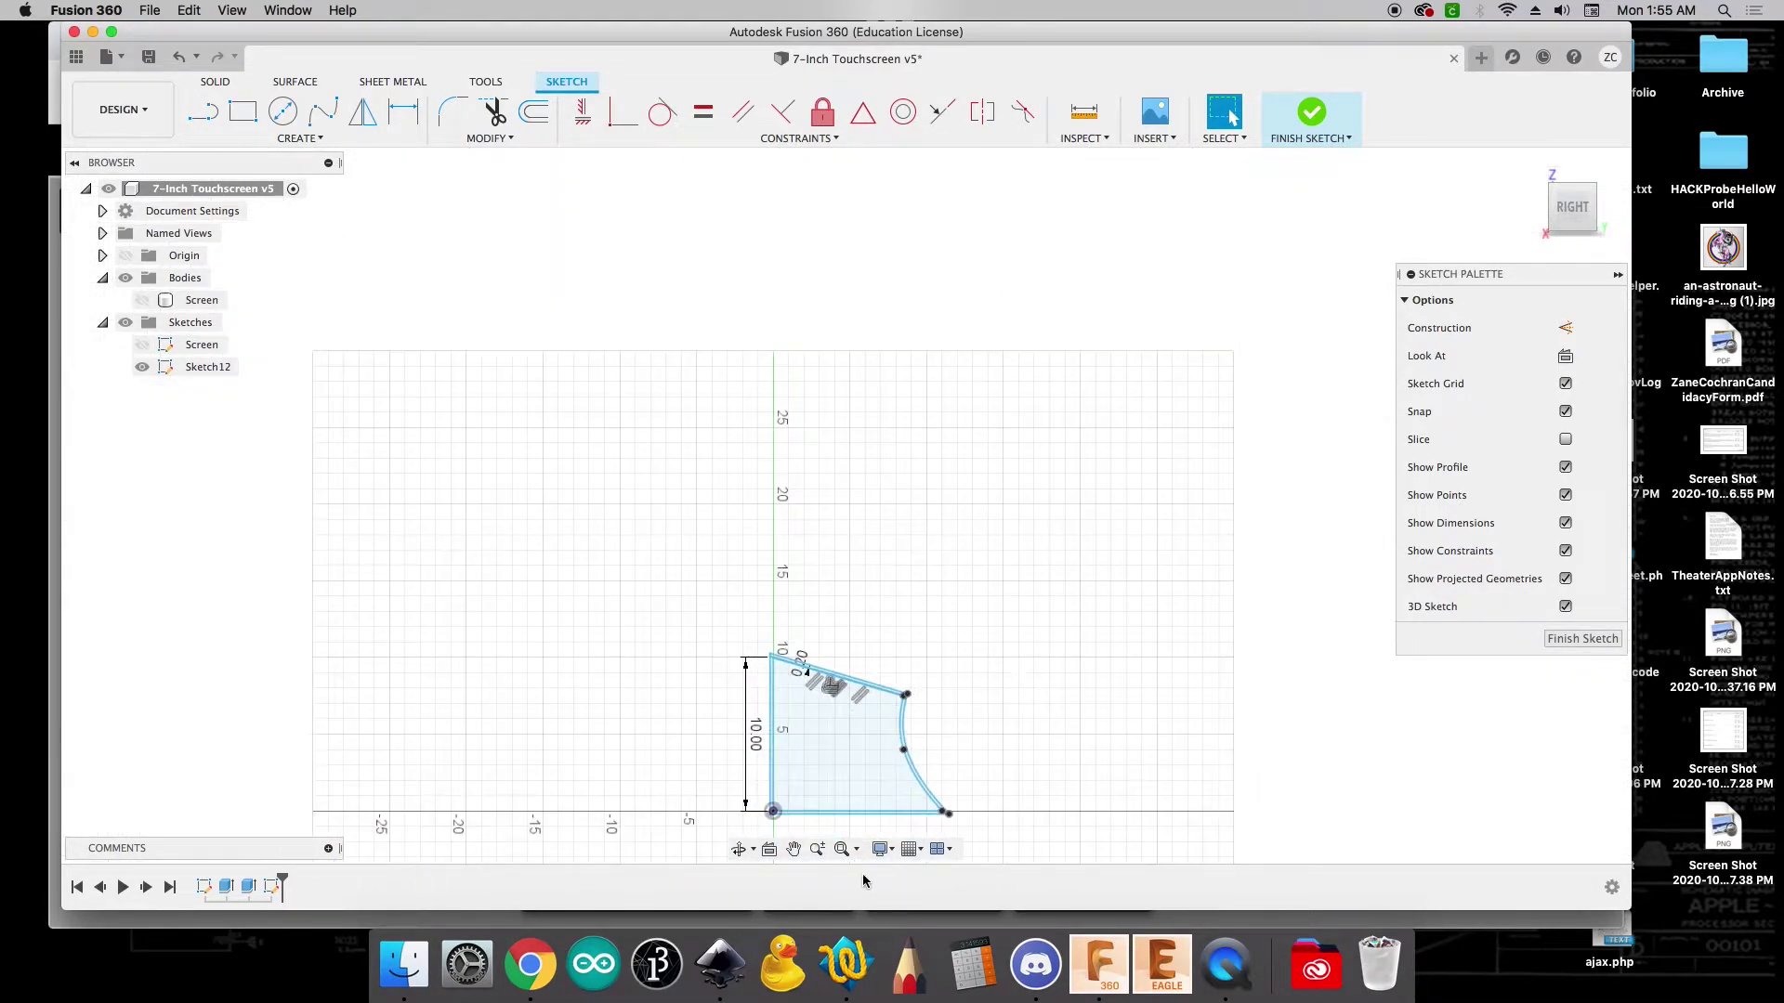
pyautogui.scroll(6, 869, 831)
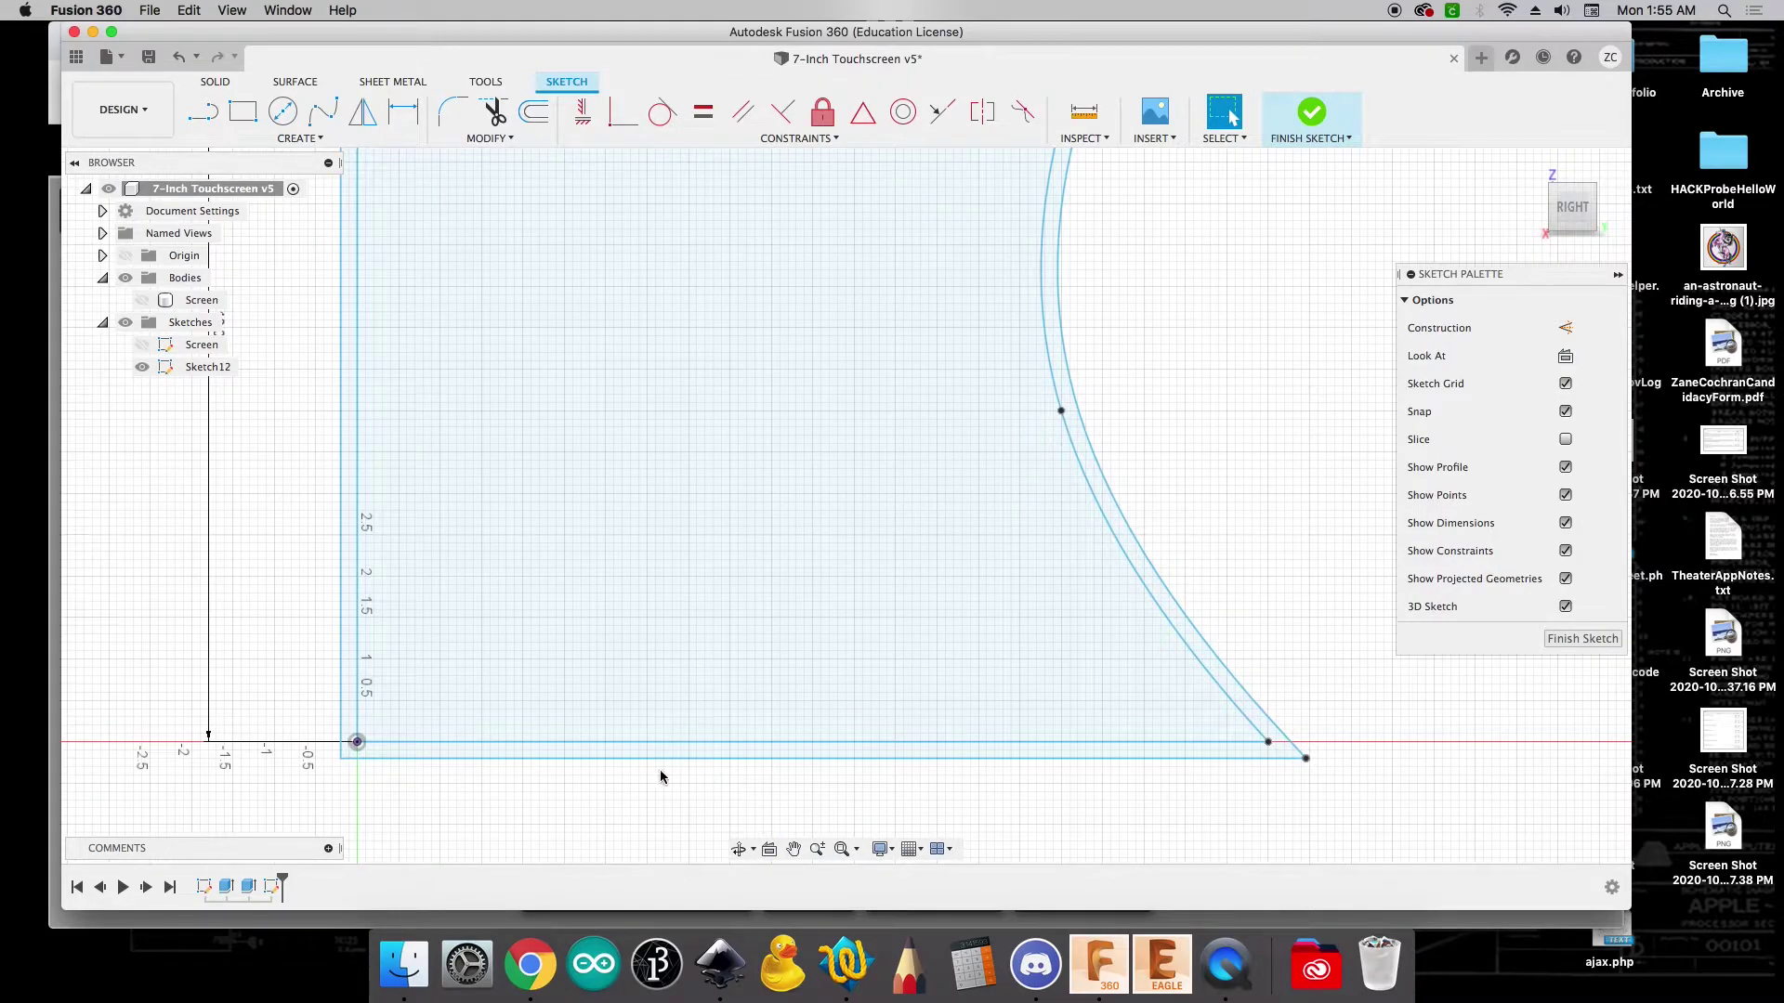
pyautogui.press('l')
pyautogui.click(357, 741)
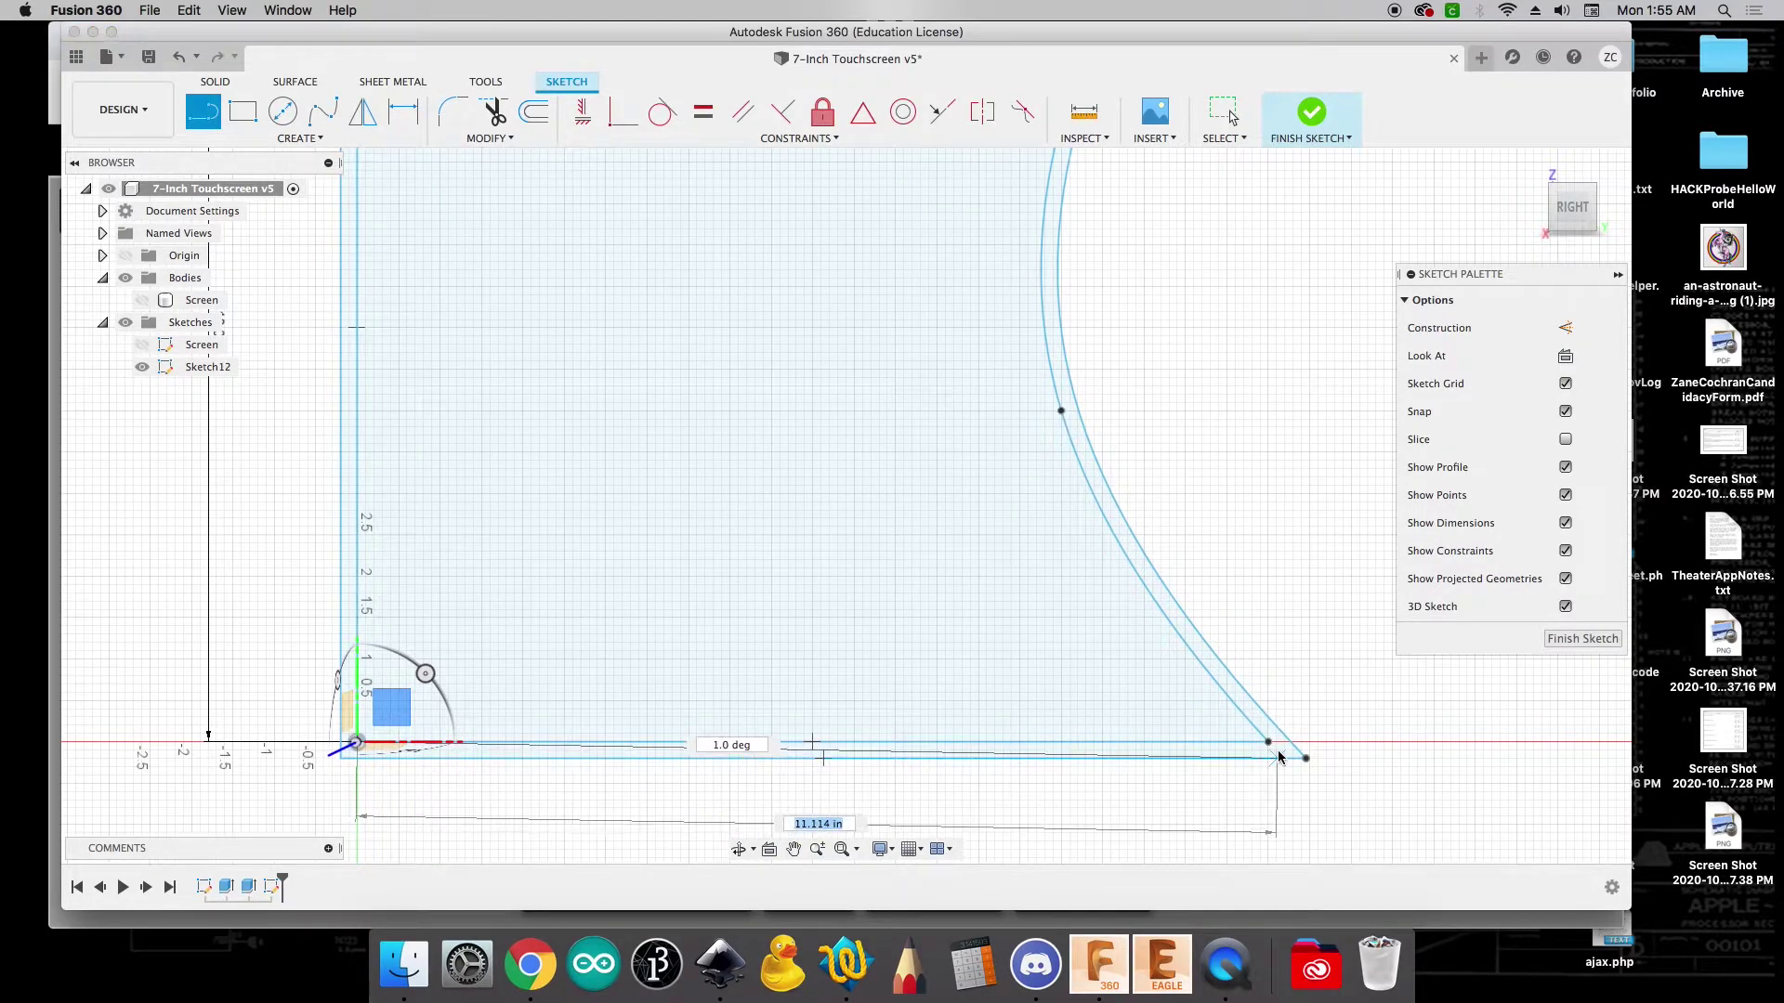
pyautogui.scroll(3, 1291, 744)
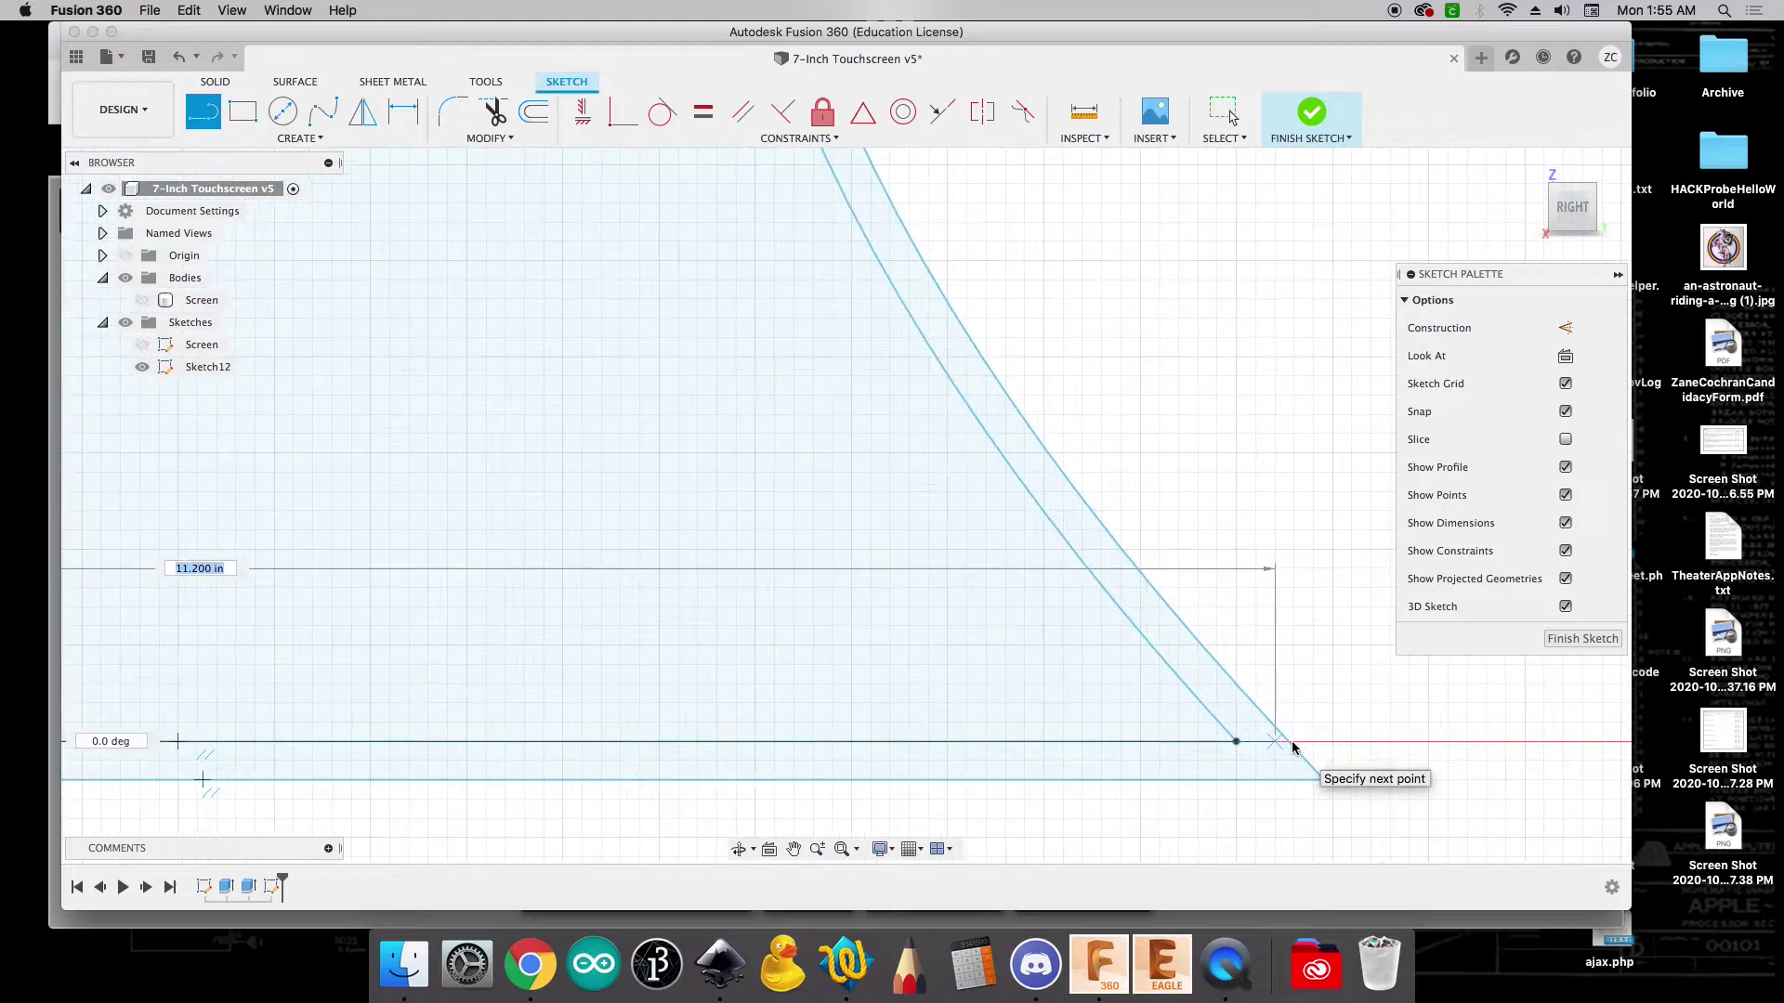
pyautogui.scroll(3, 1290, 746)
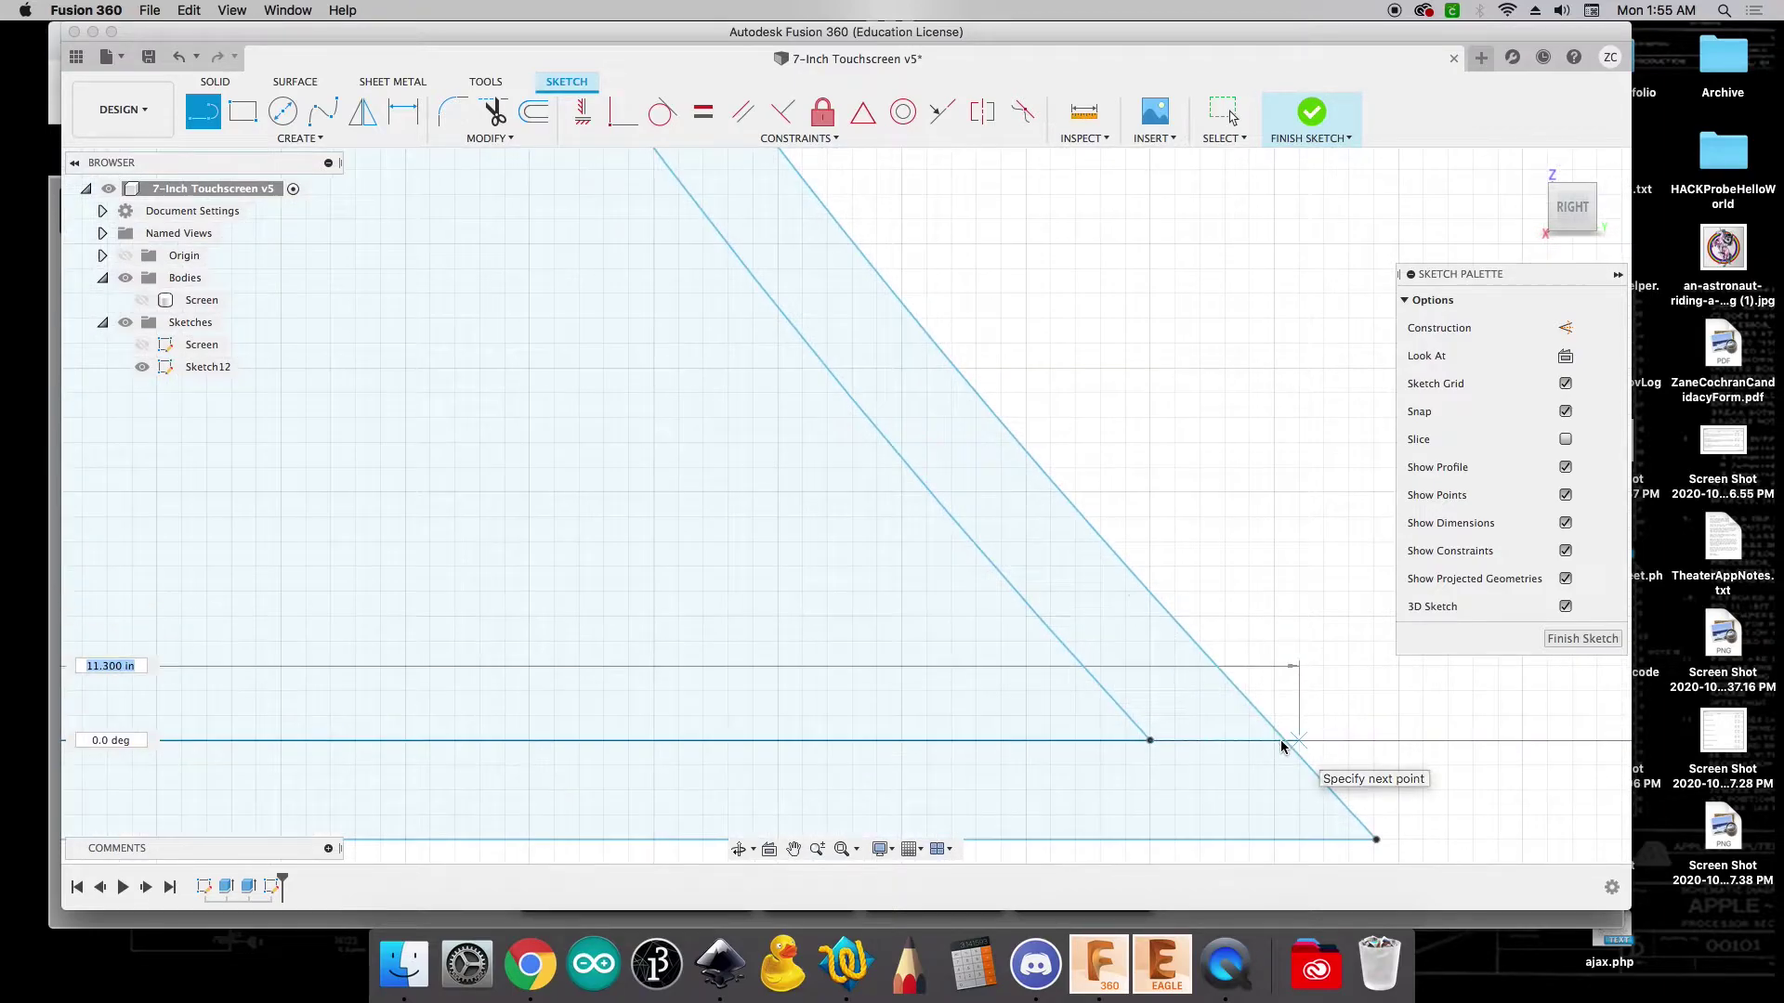
pyautogui.click(1287, 744)
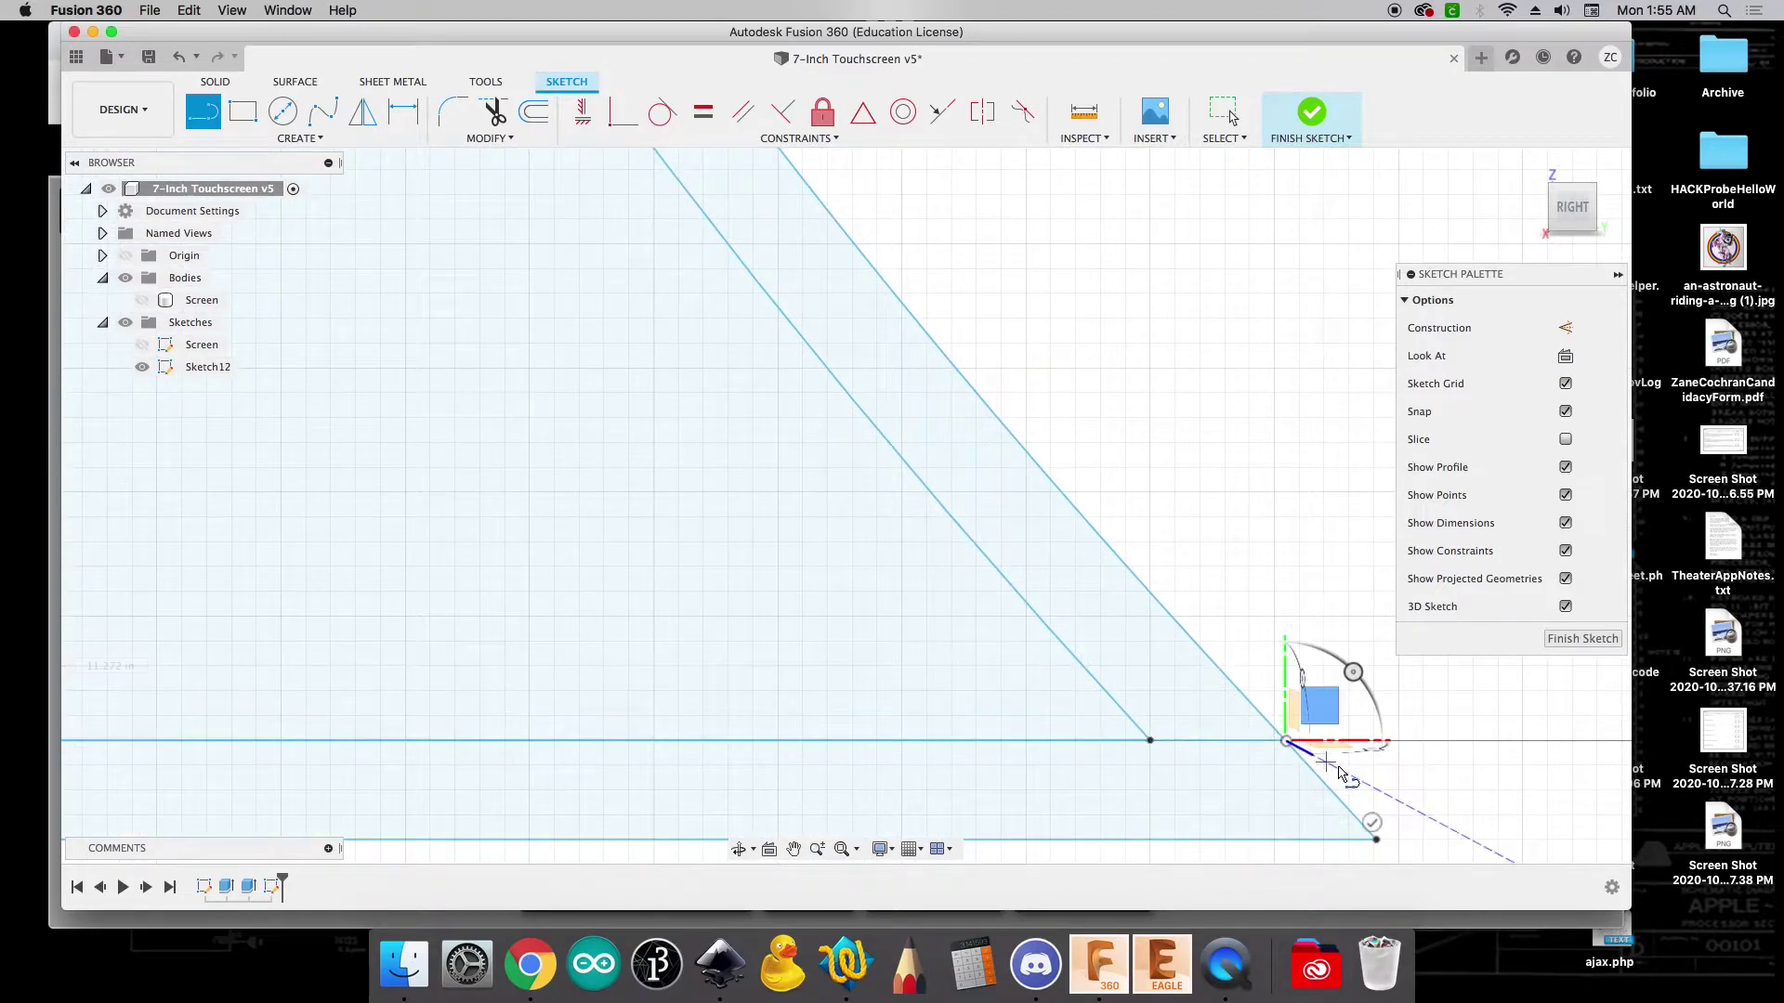
pyautogui.scroll(-3, 1271, 747)
pyautogui.click(1266, 748)
pyautogui.scroll(-3, 1268, 744)
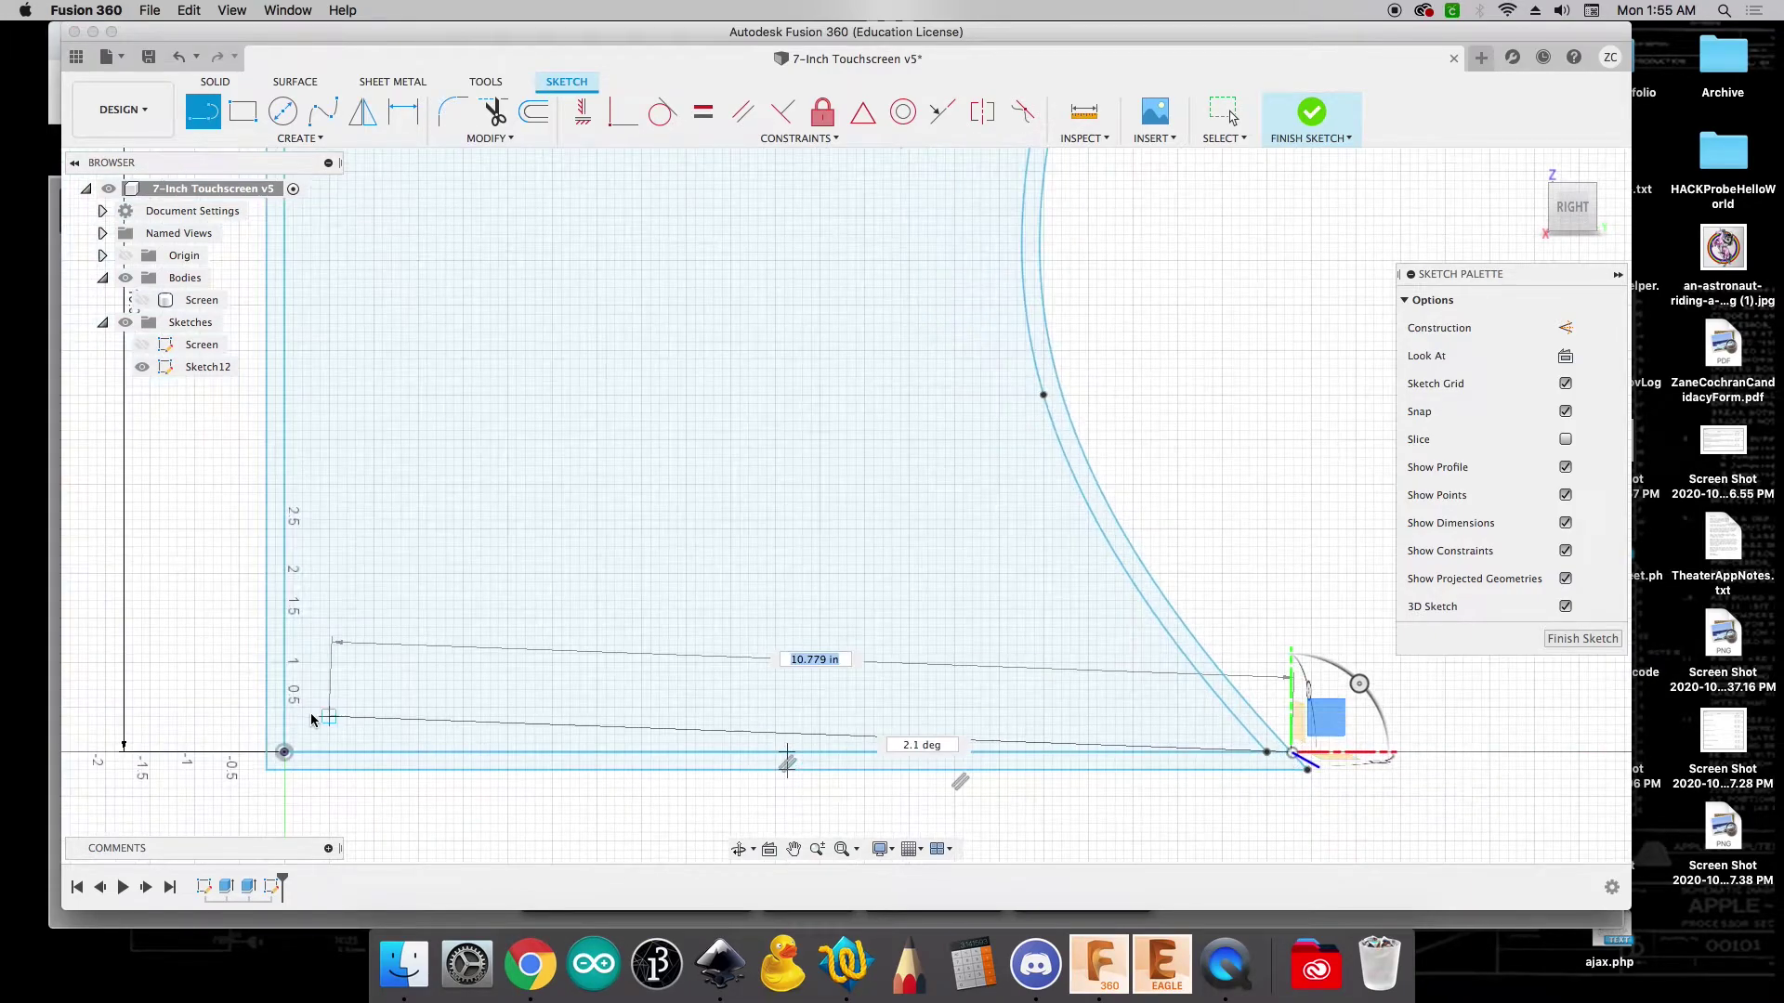
pyautogui.click(265, 752)
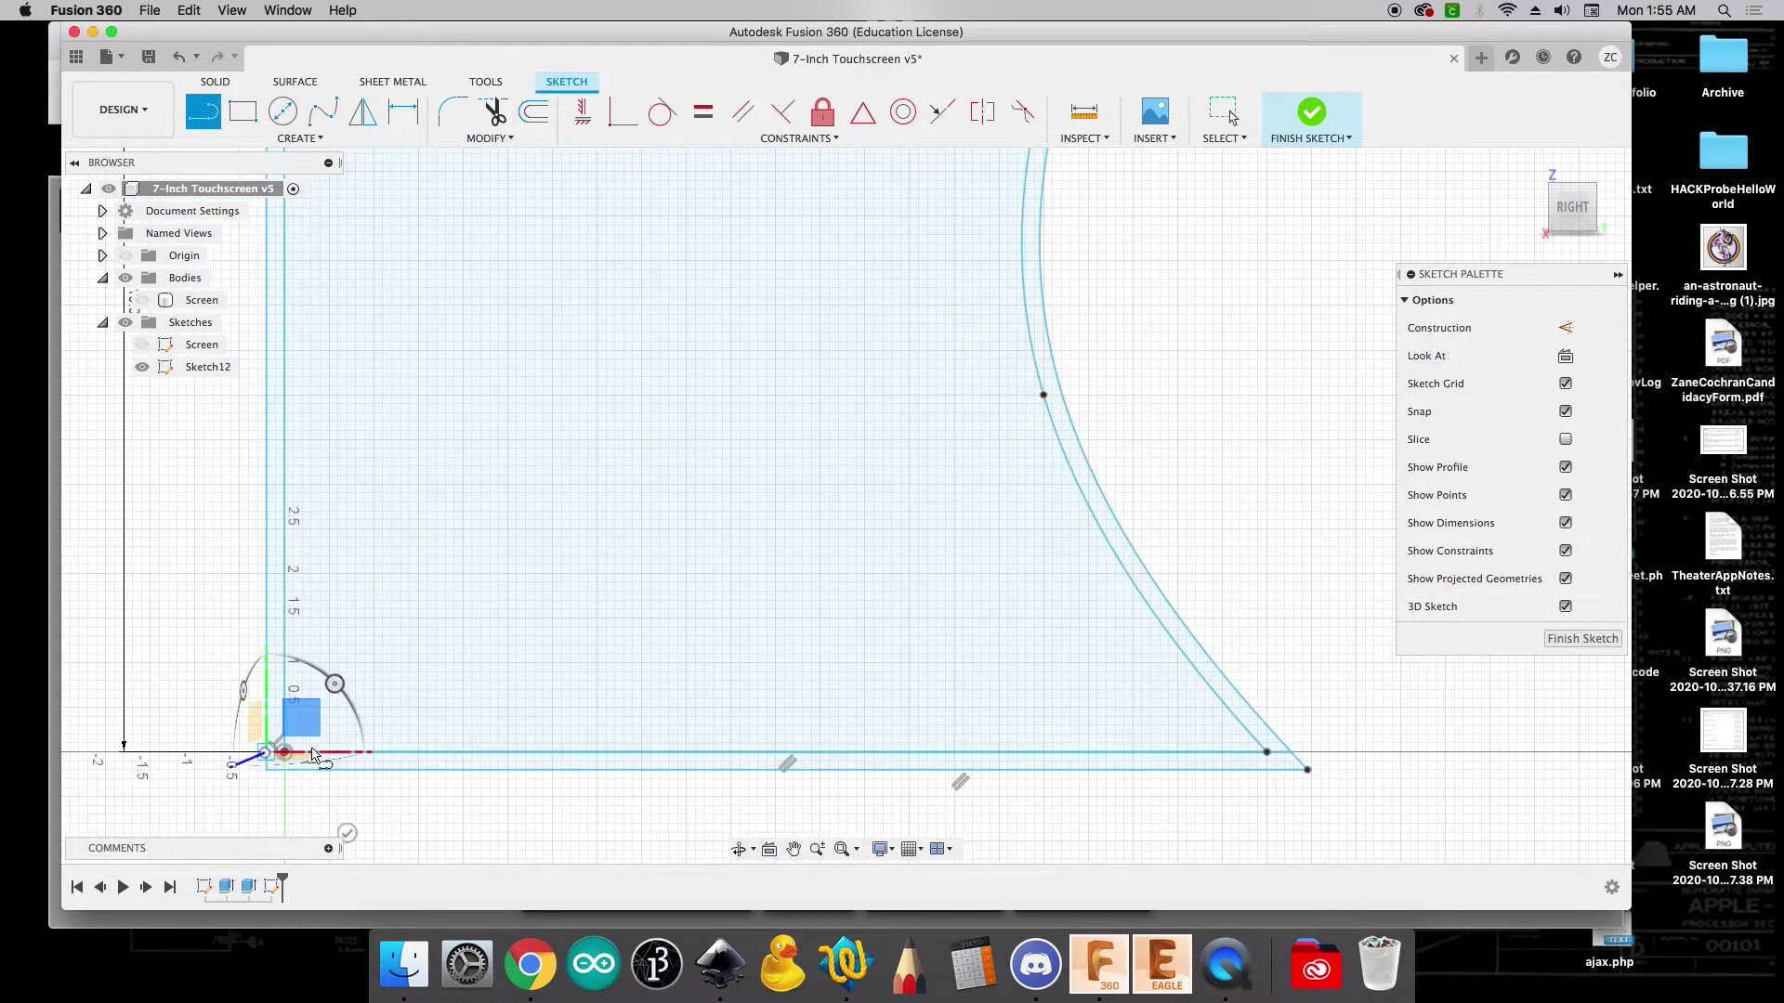
pyautogui.press('Escape')
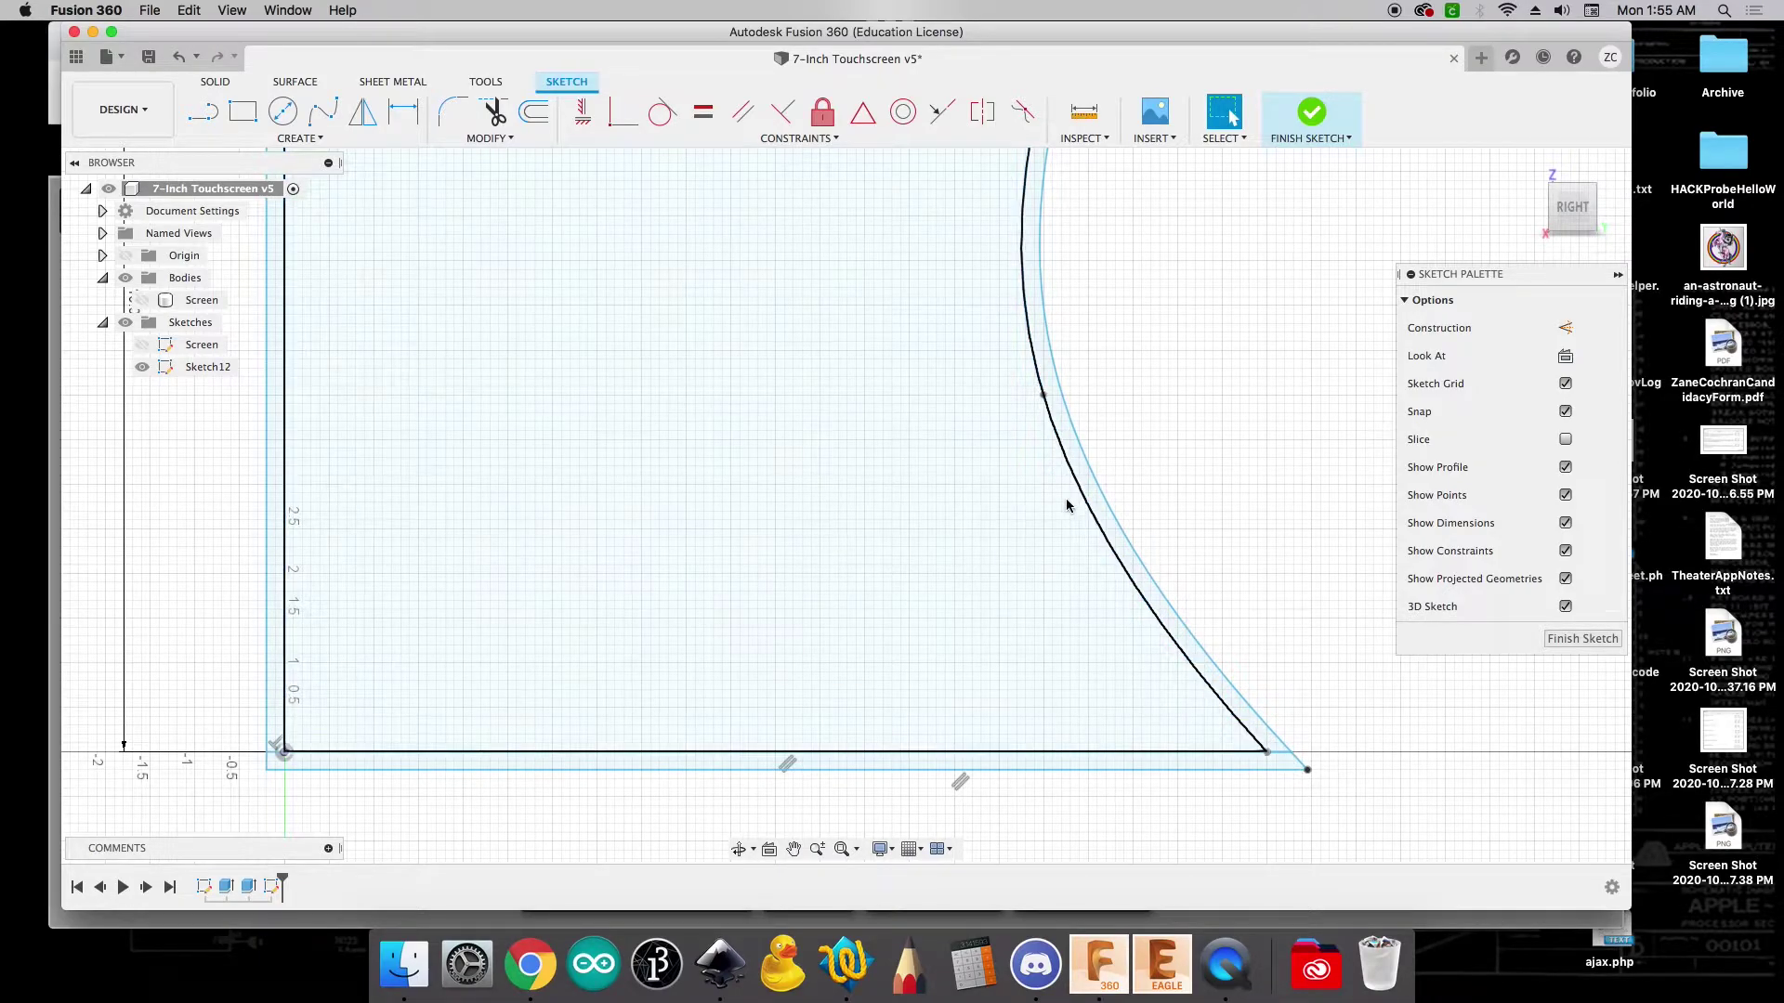
# Extrude the sloping strip between the two outlines 10 in as a new body
pyautogui.scroll(-2, 1115, 571)
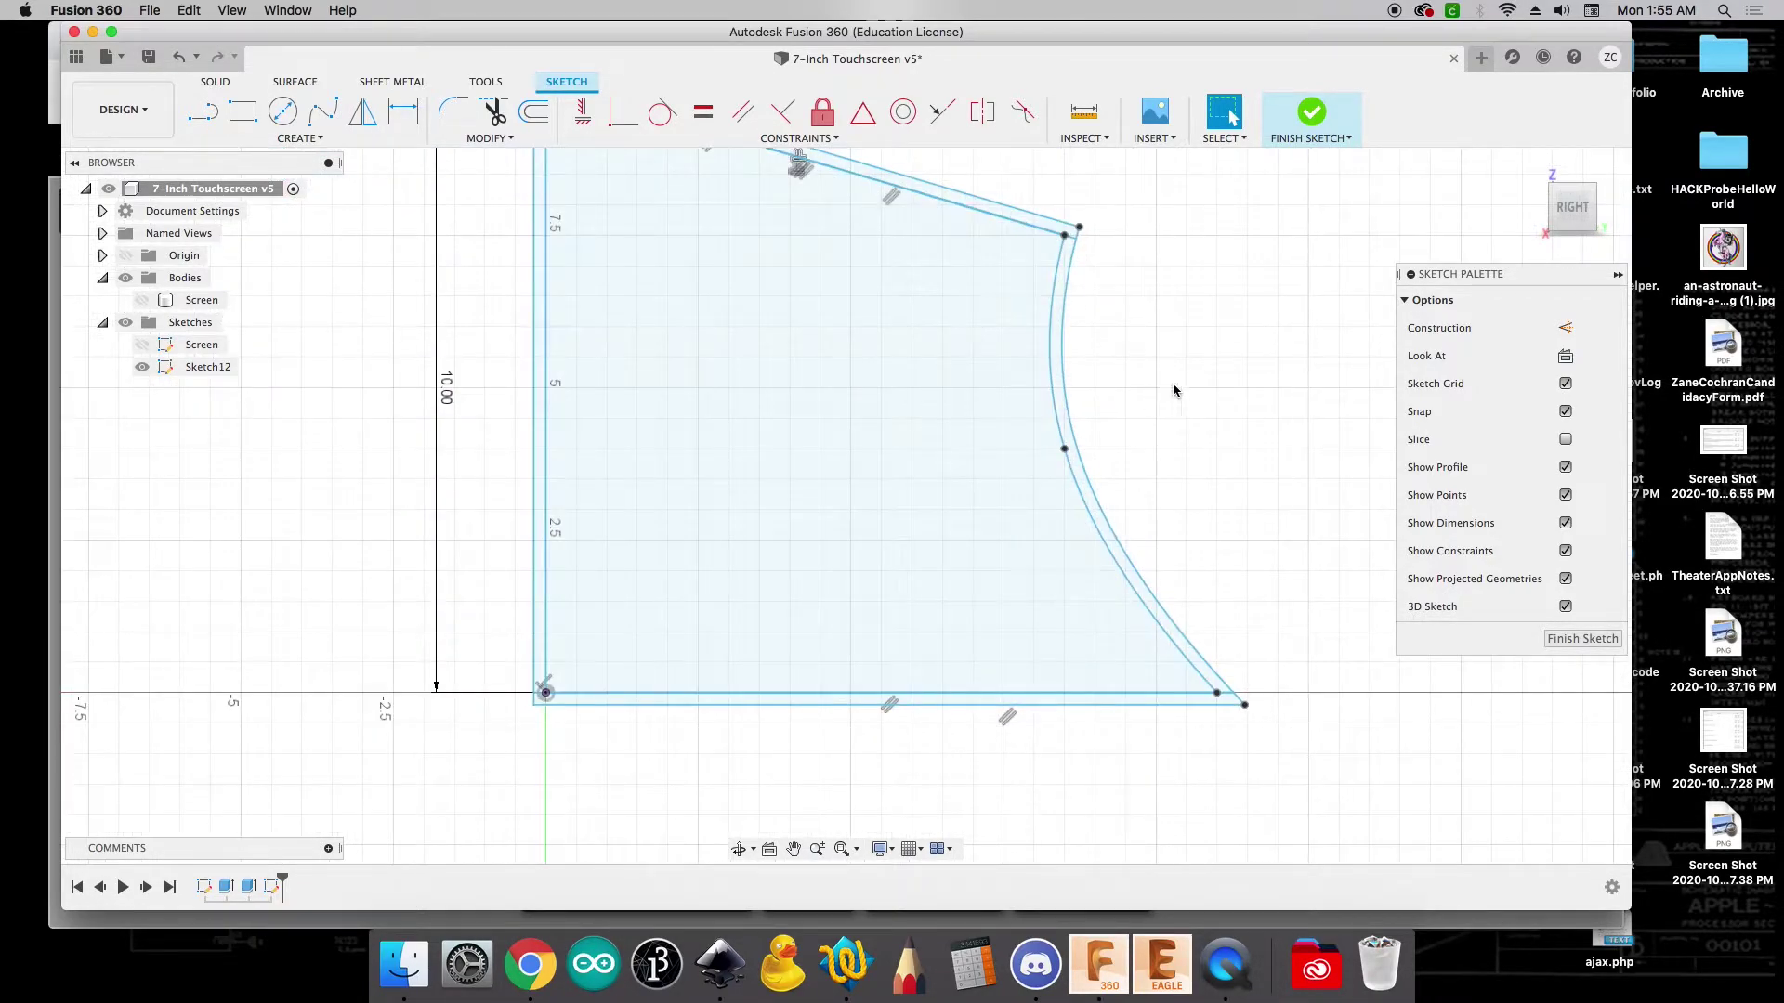
pyautogui.click(1530, 164)
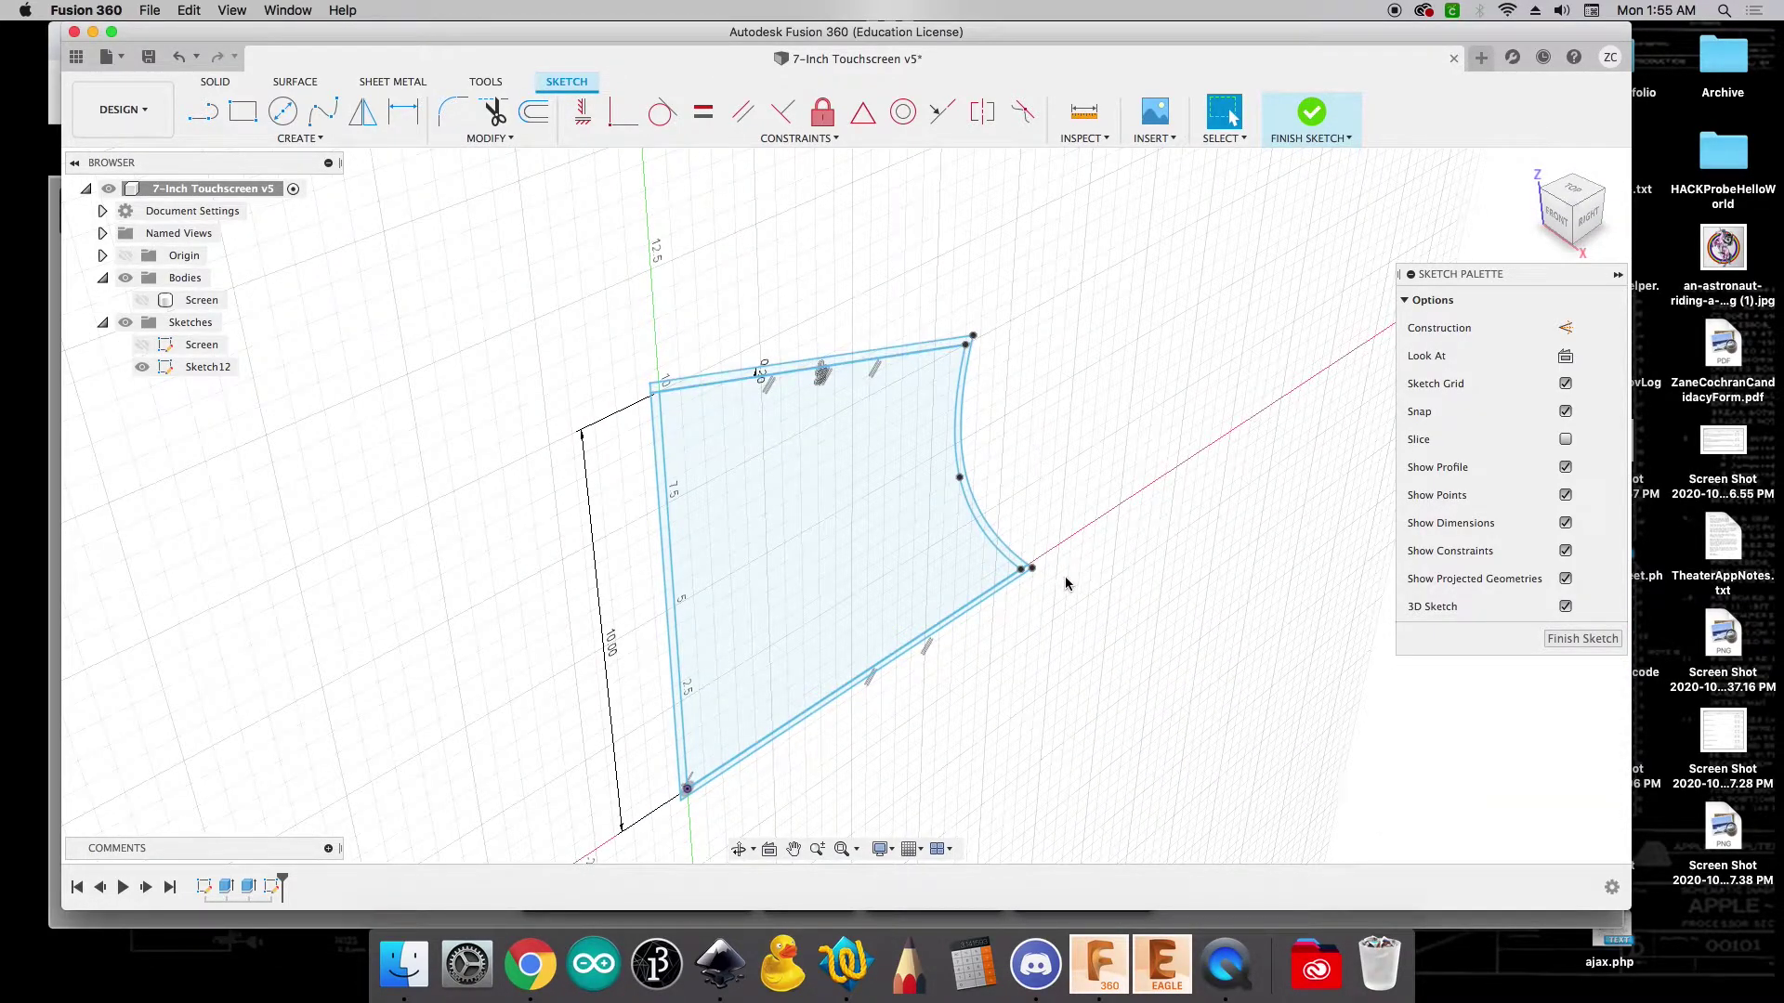
pyautogui.scroll(2, 906, 734)
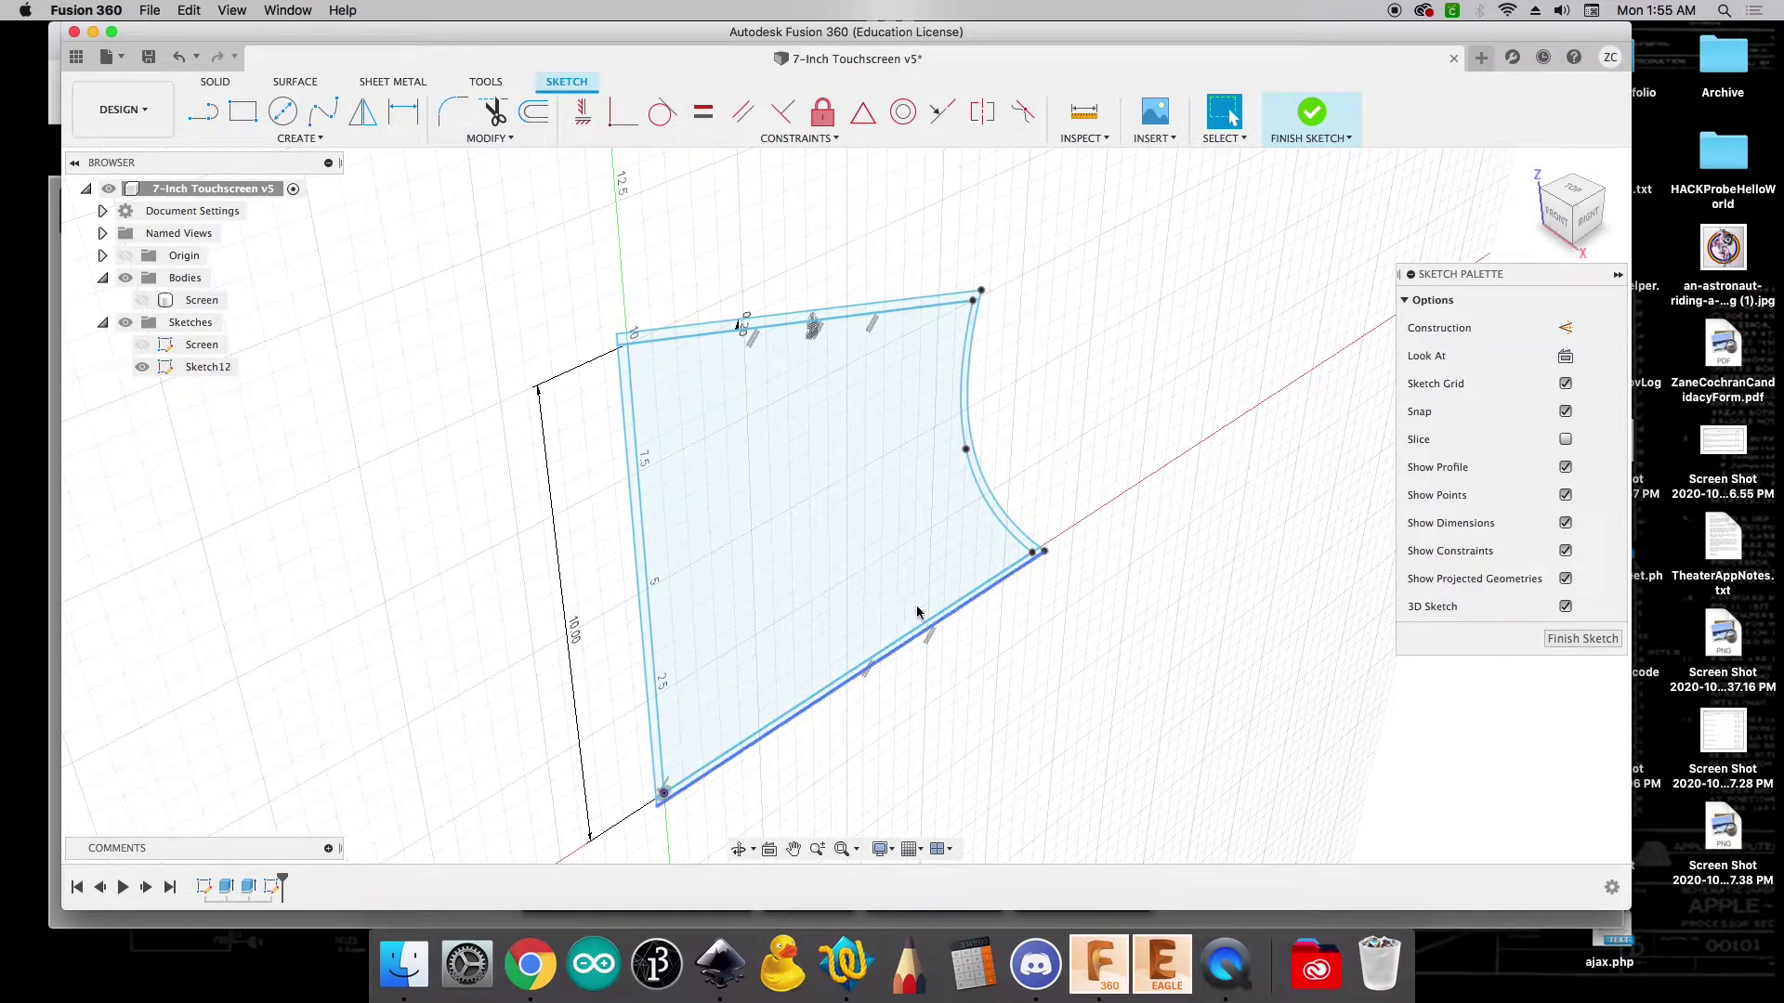
pyautogui.press('e')
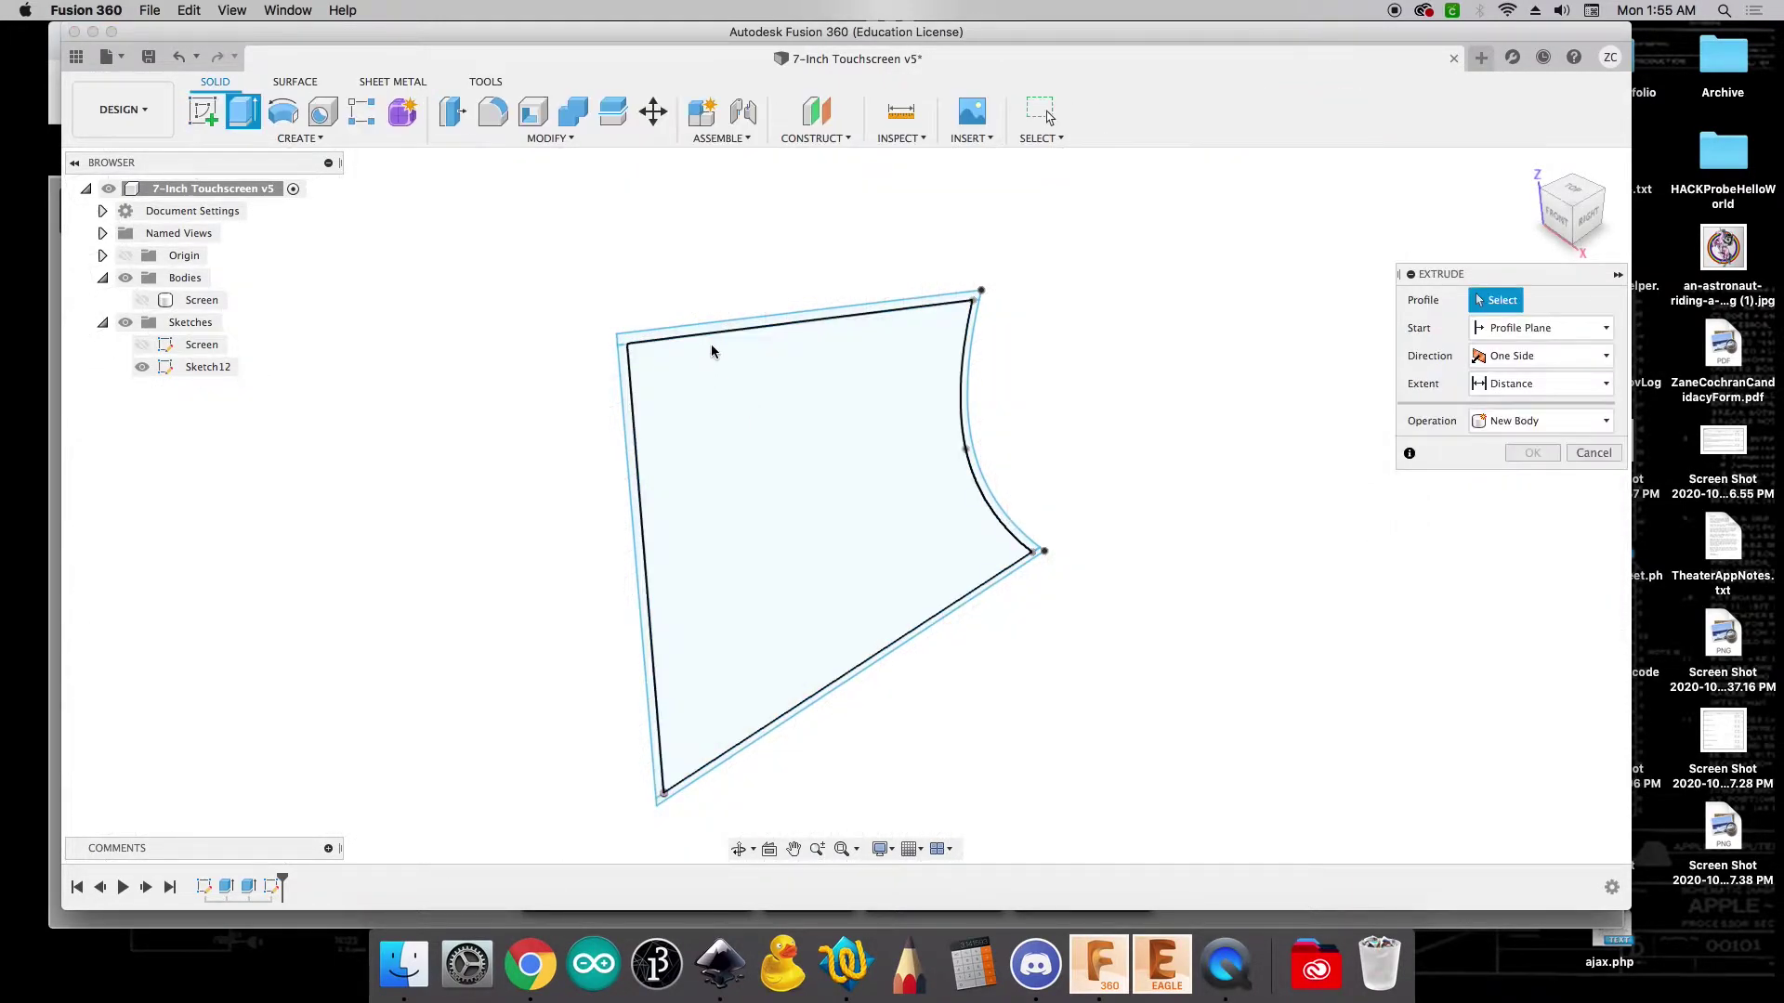
pyautogui.click(717, 329)
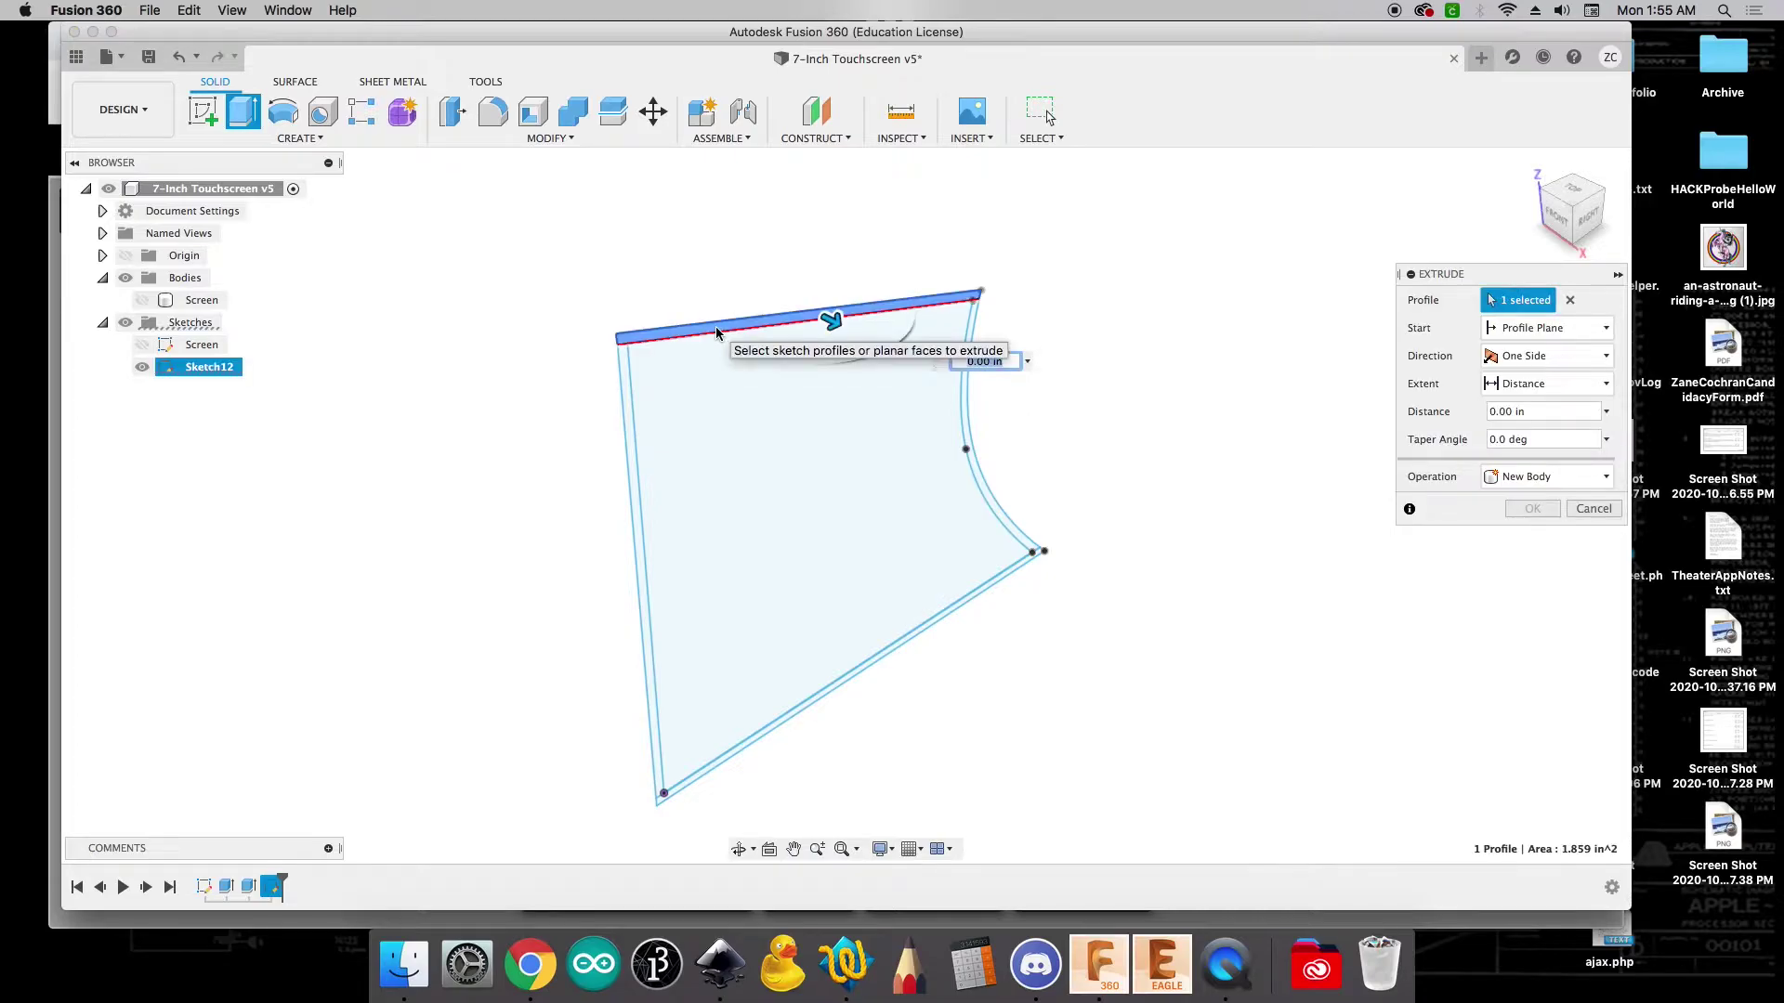
pyautogui.write('10')
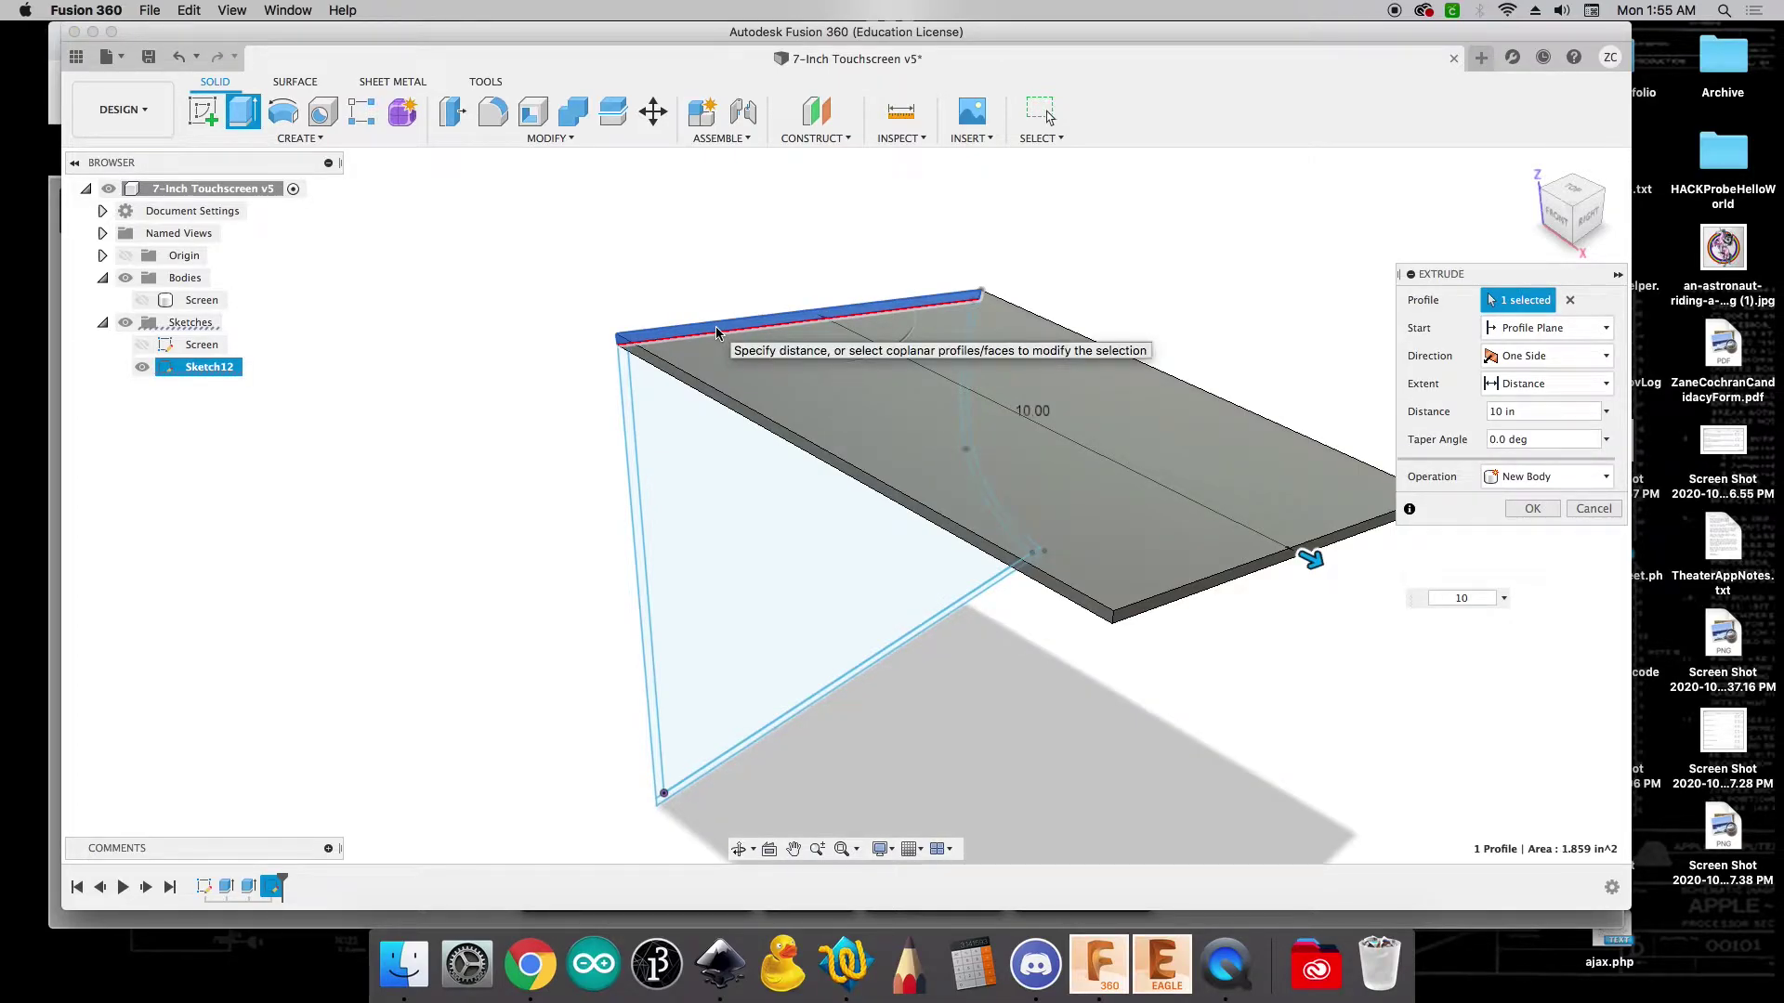
pyautogui.press('Return')
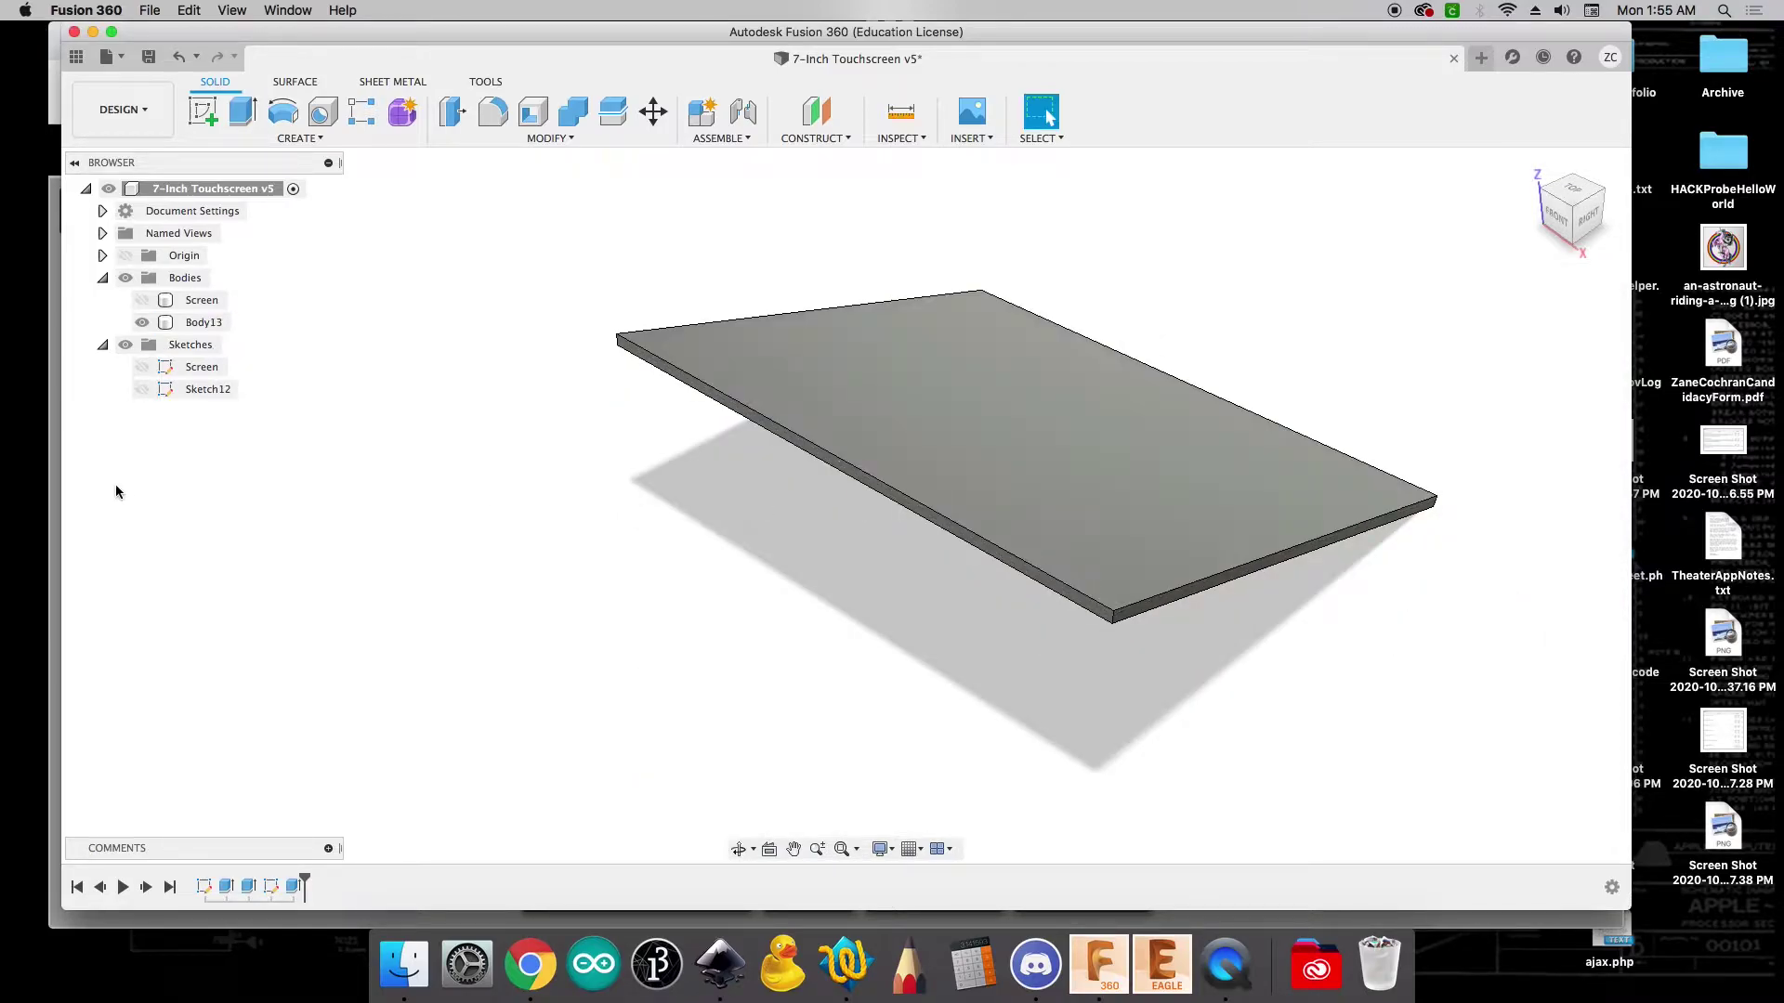
# Show the side profile sketch again and extrude its vertical strip 10 in as a new body, separate from the sloping panel
pyautogui.click(143, 390)
pyautogui.click(143, 390)
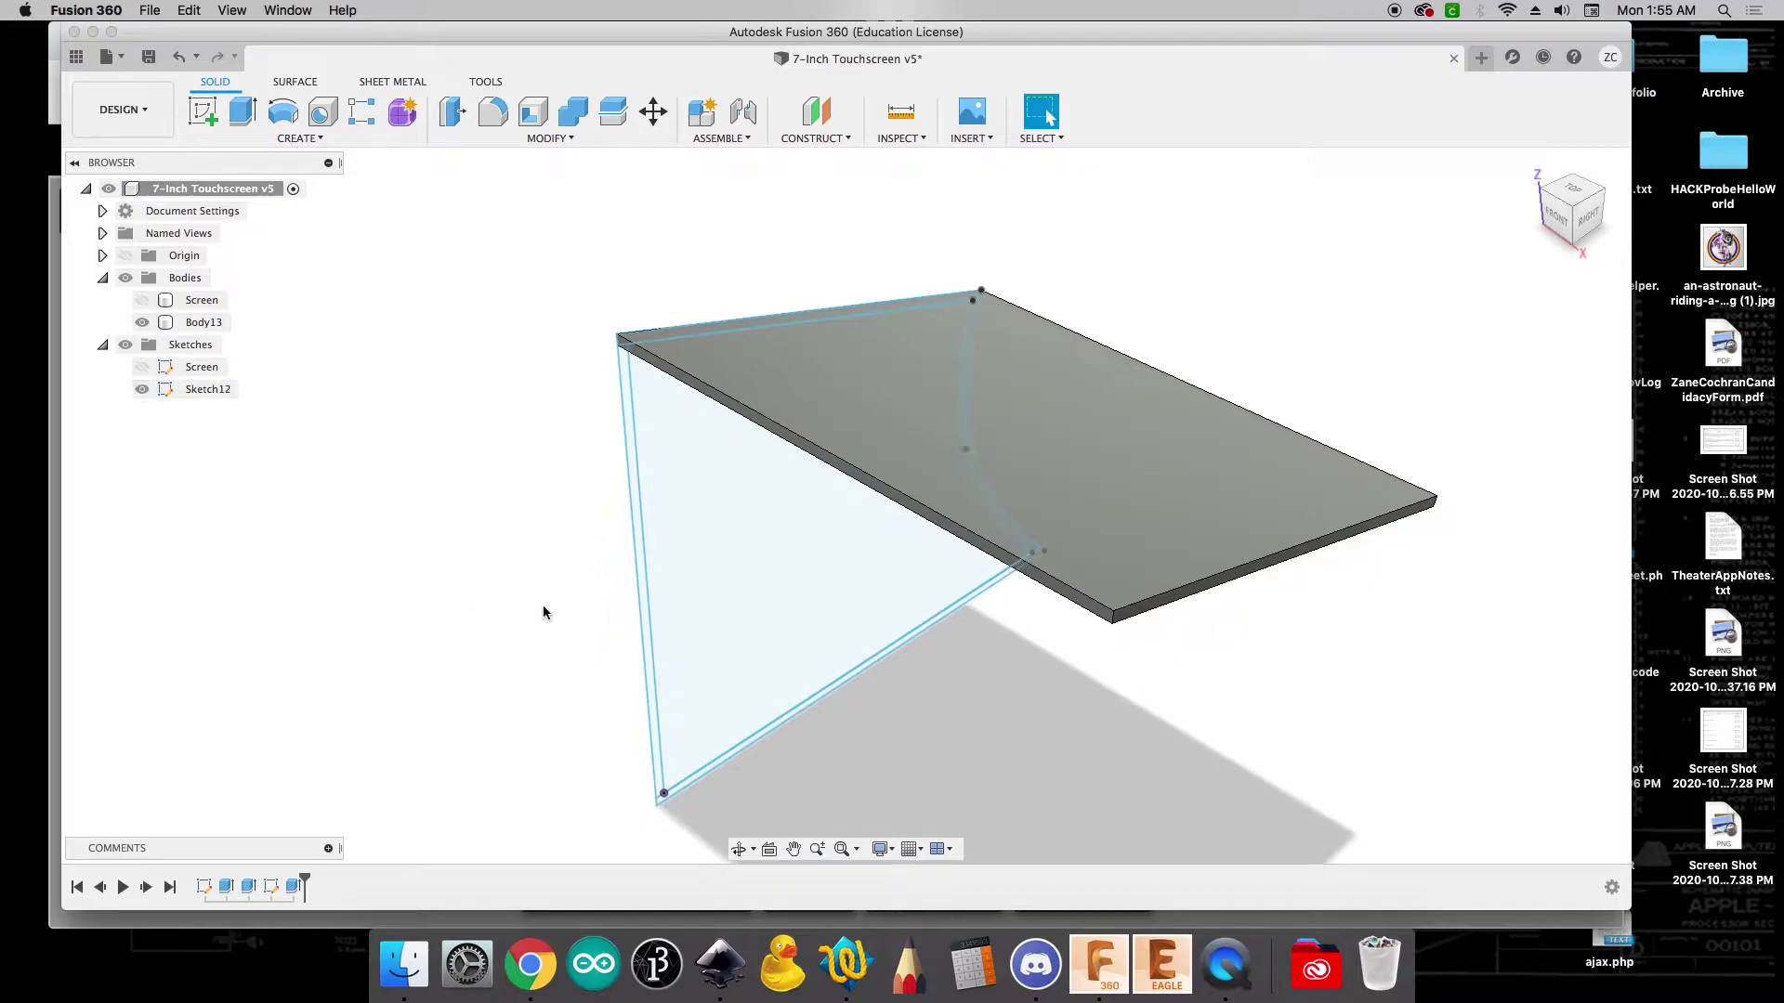
pyautogui.press('e')
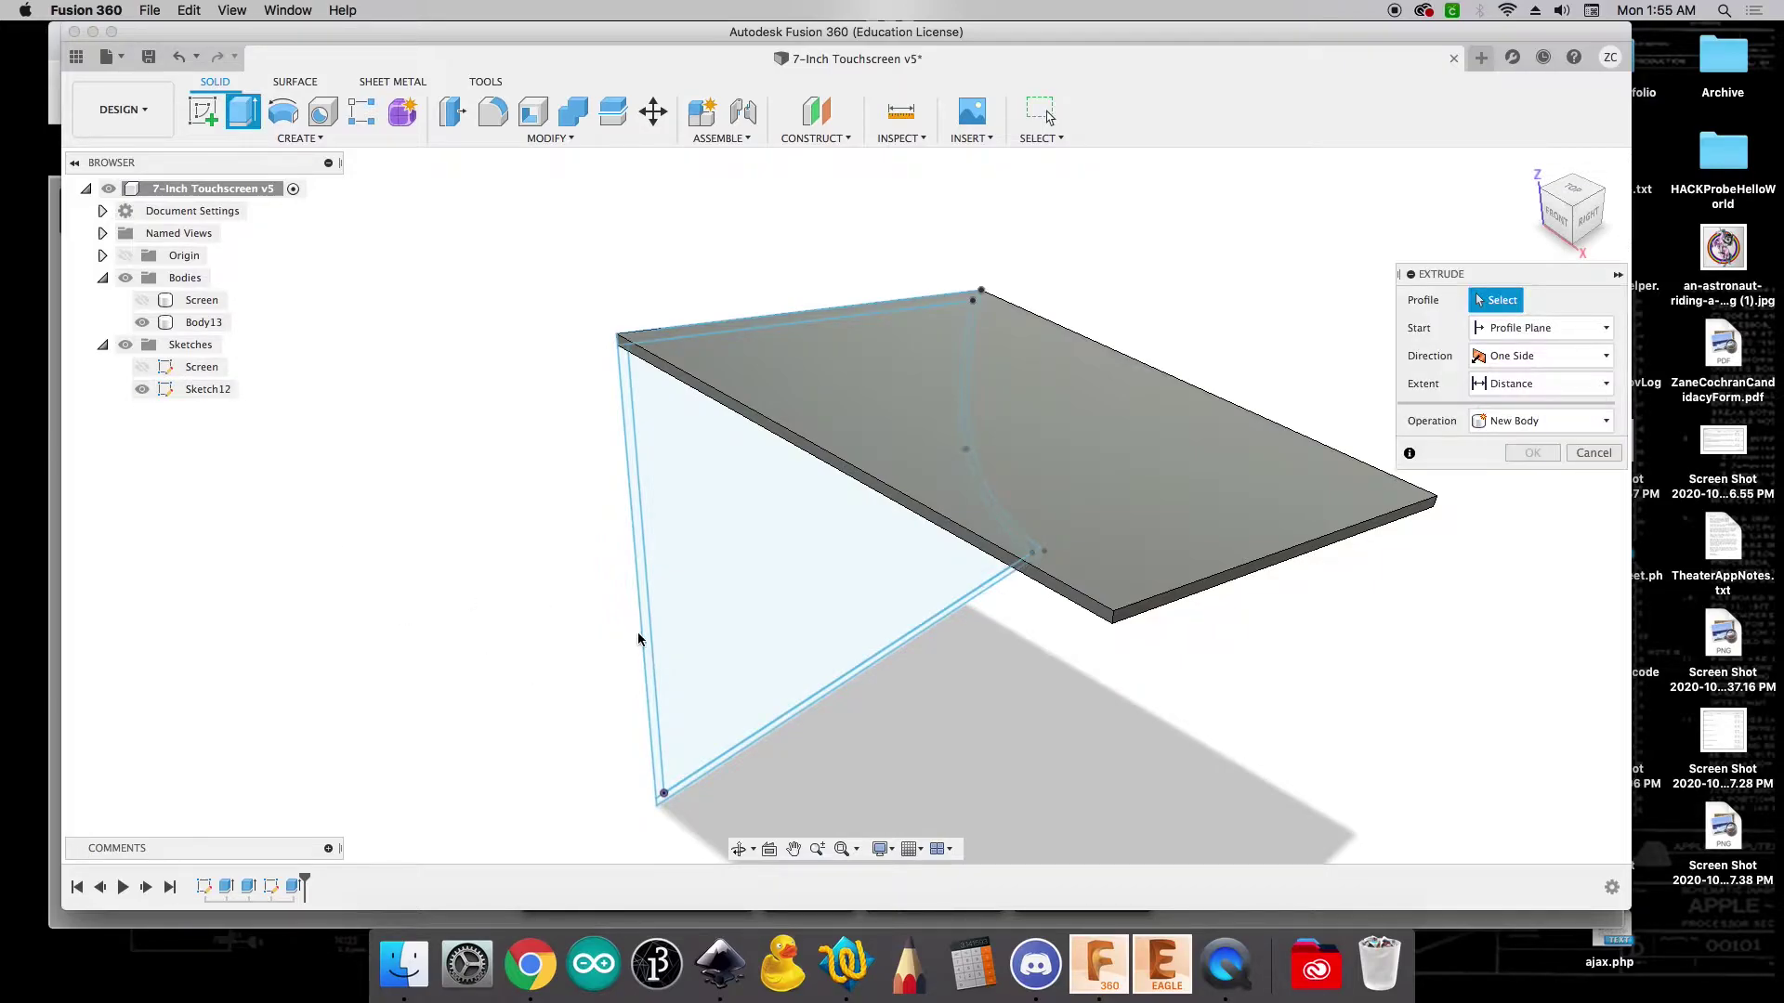
pyautogui.click(648, 625)
pyautogui.write('10')
pyautogui.scroll(5, 1114, 627)
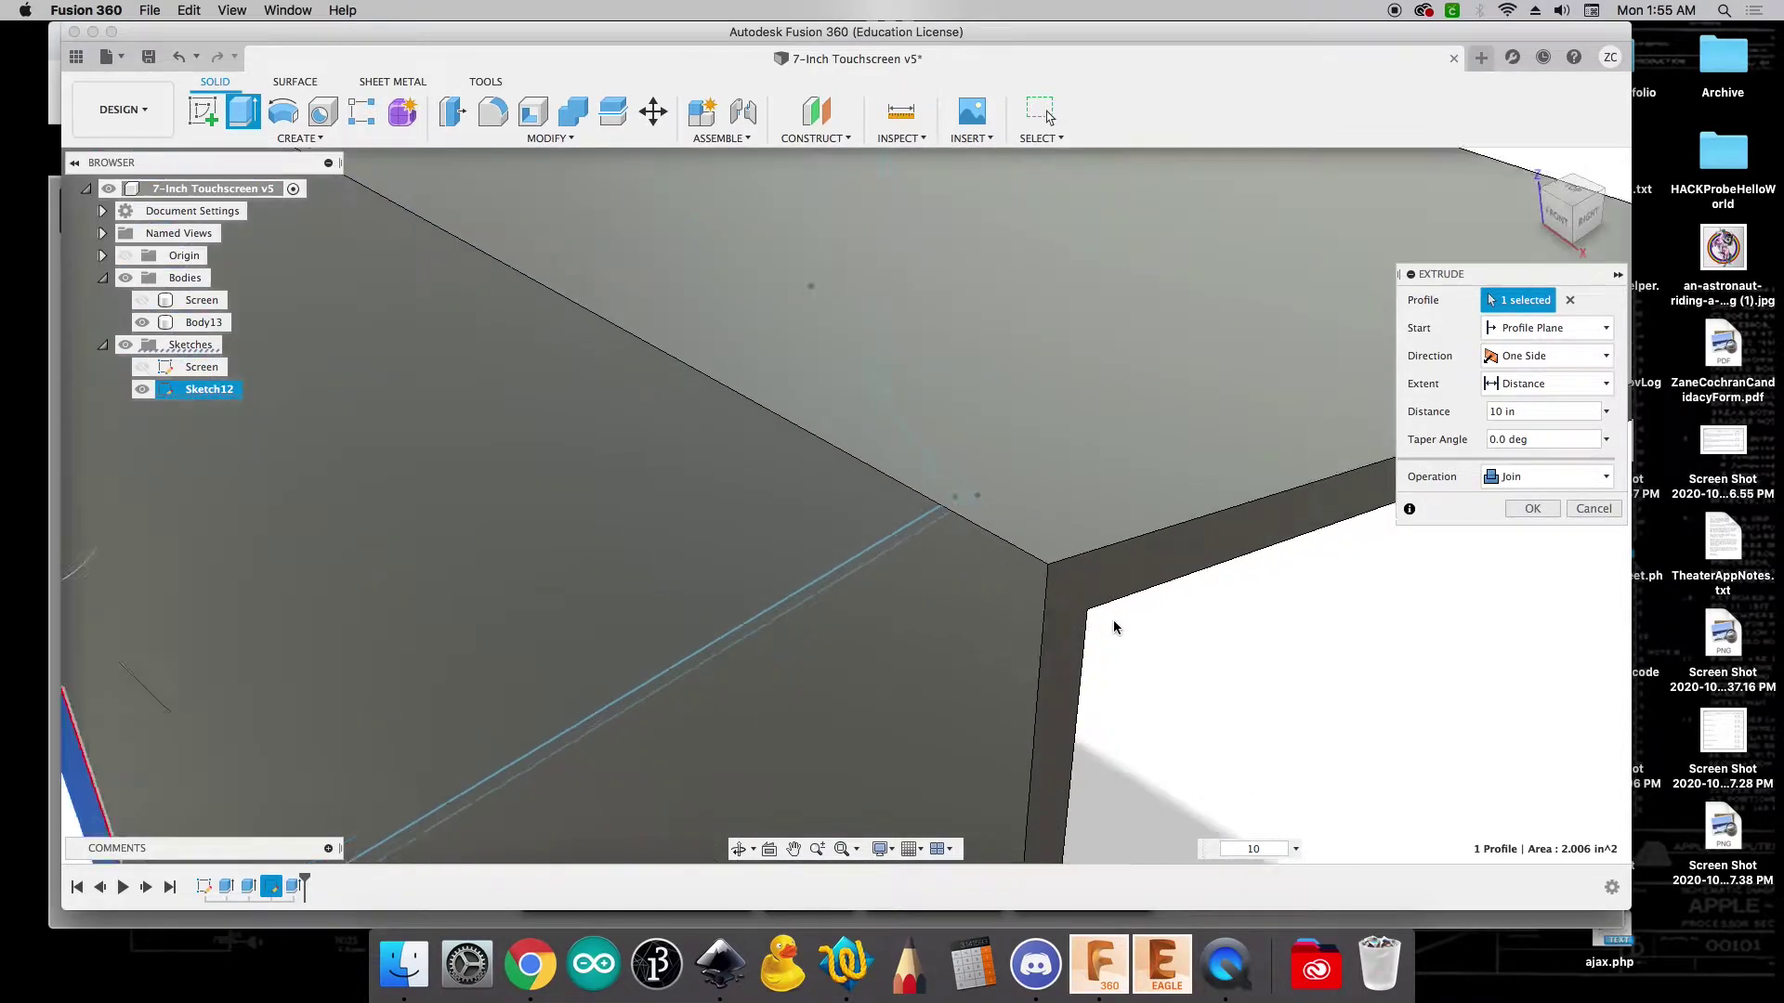
pyautogui.scroll(3, 957, 483)
pyautogui.scroll(-6, 938, 522)
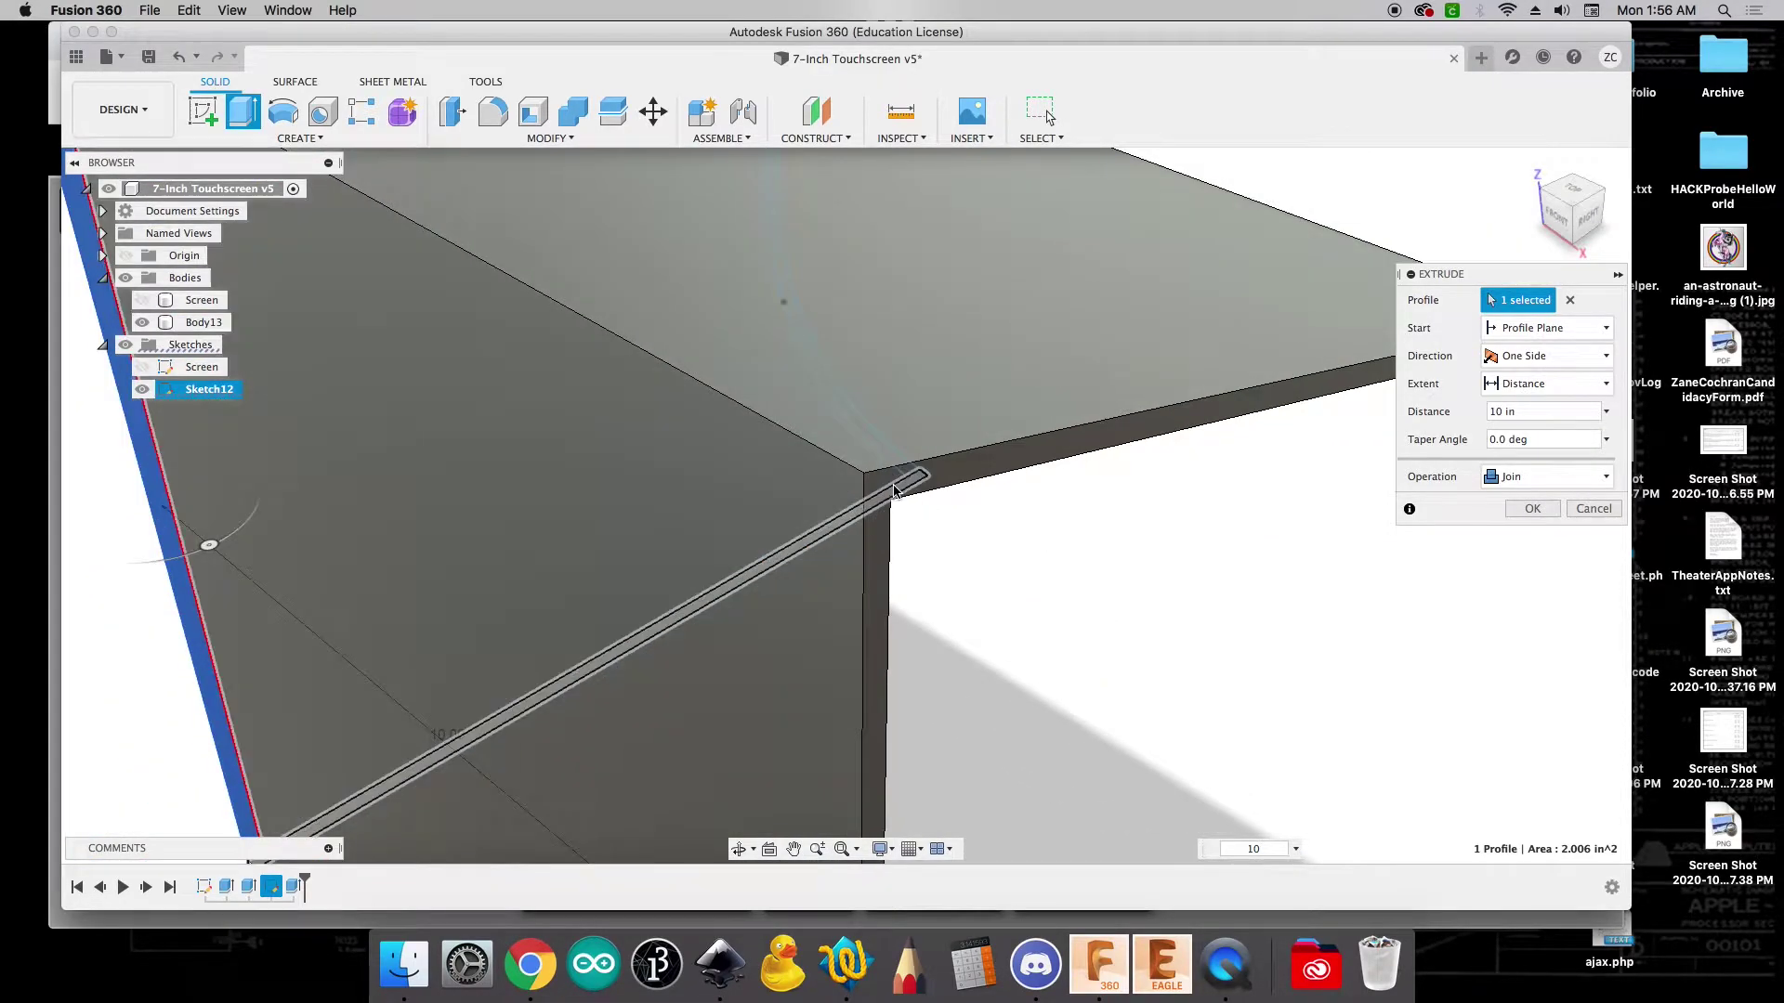
pyautogui.click(1556, 482)
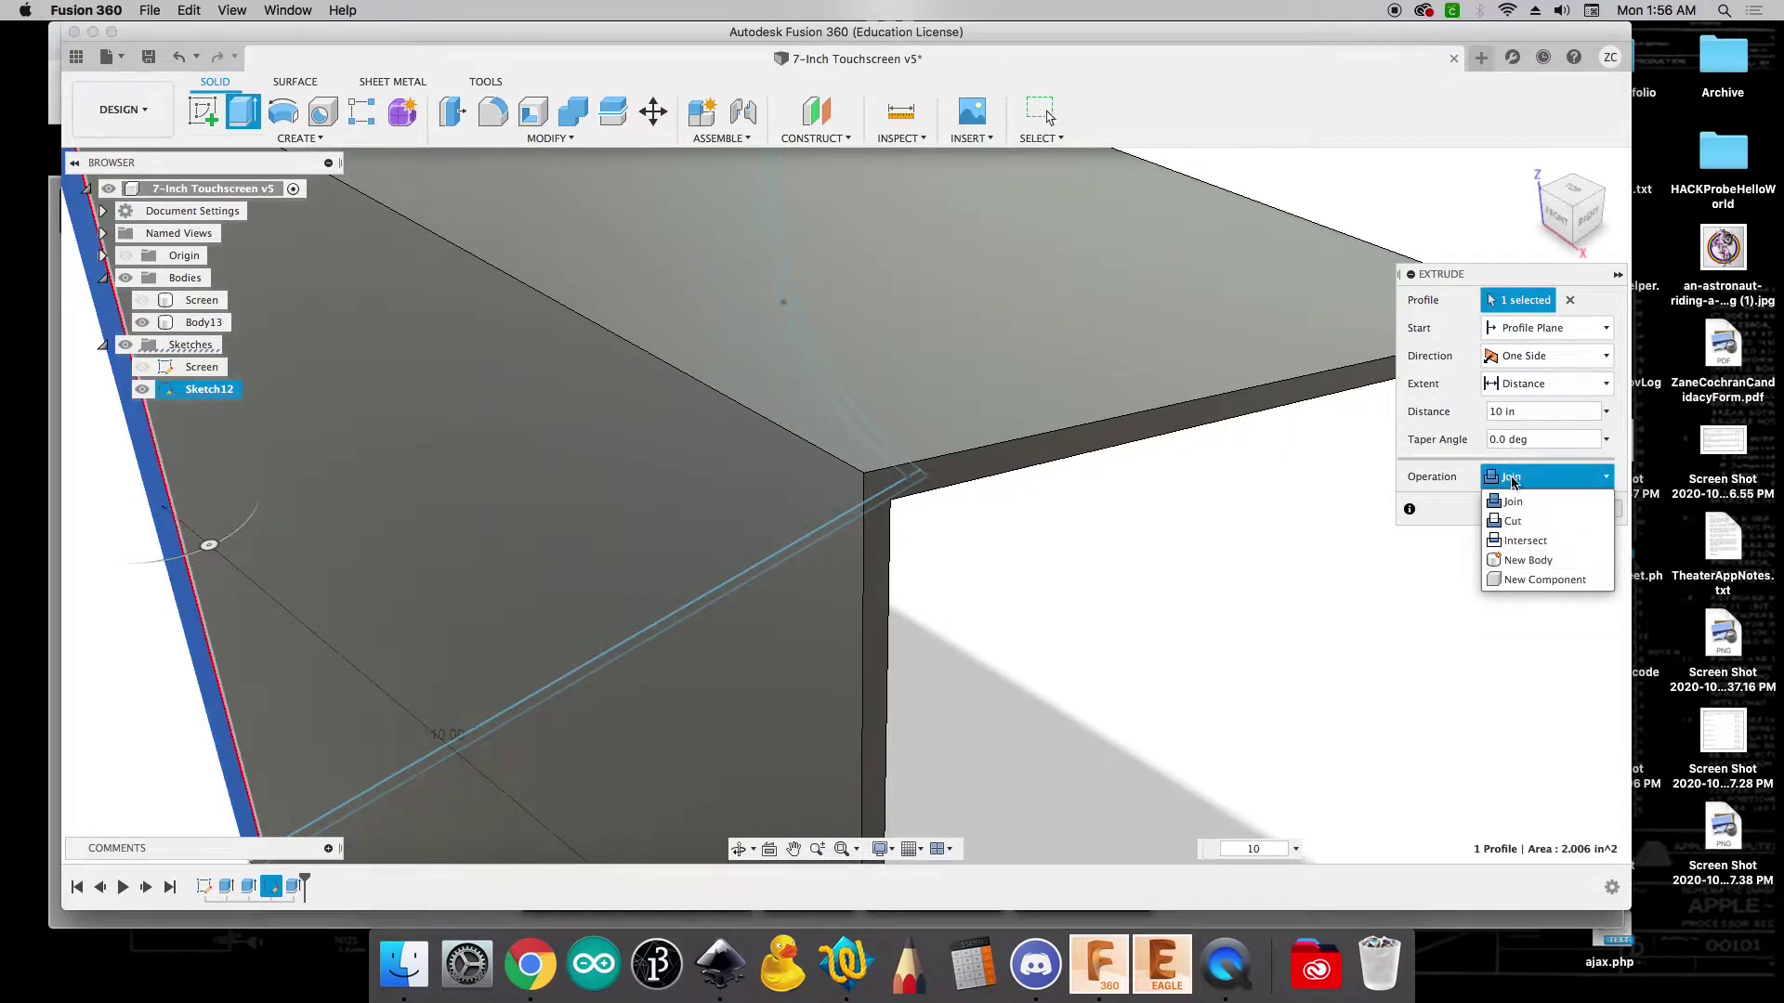
pyautogui.click(1526, 561)
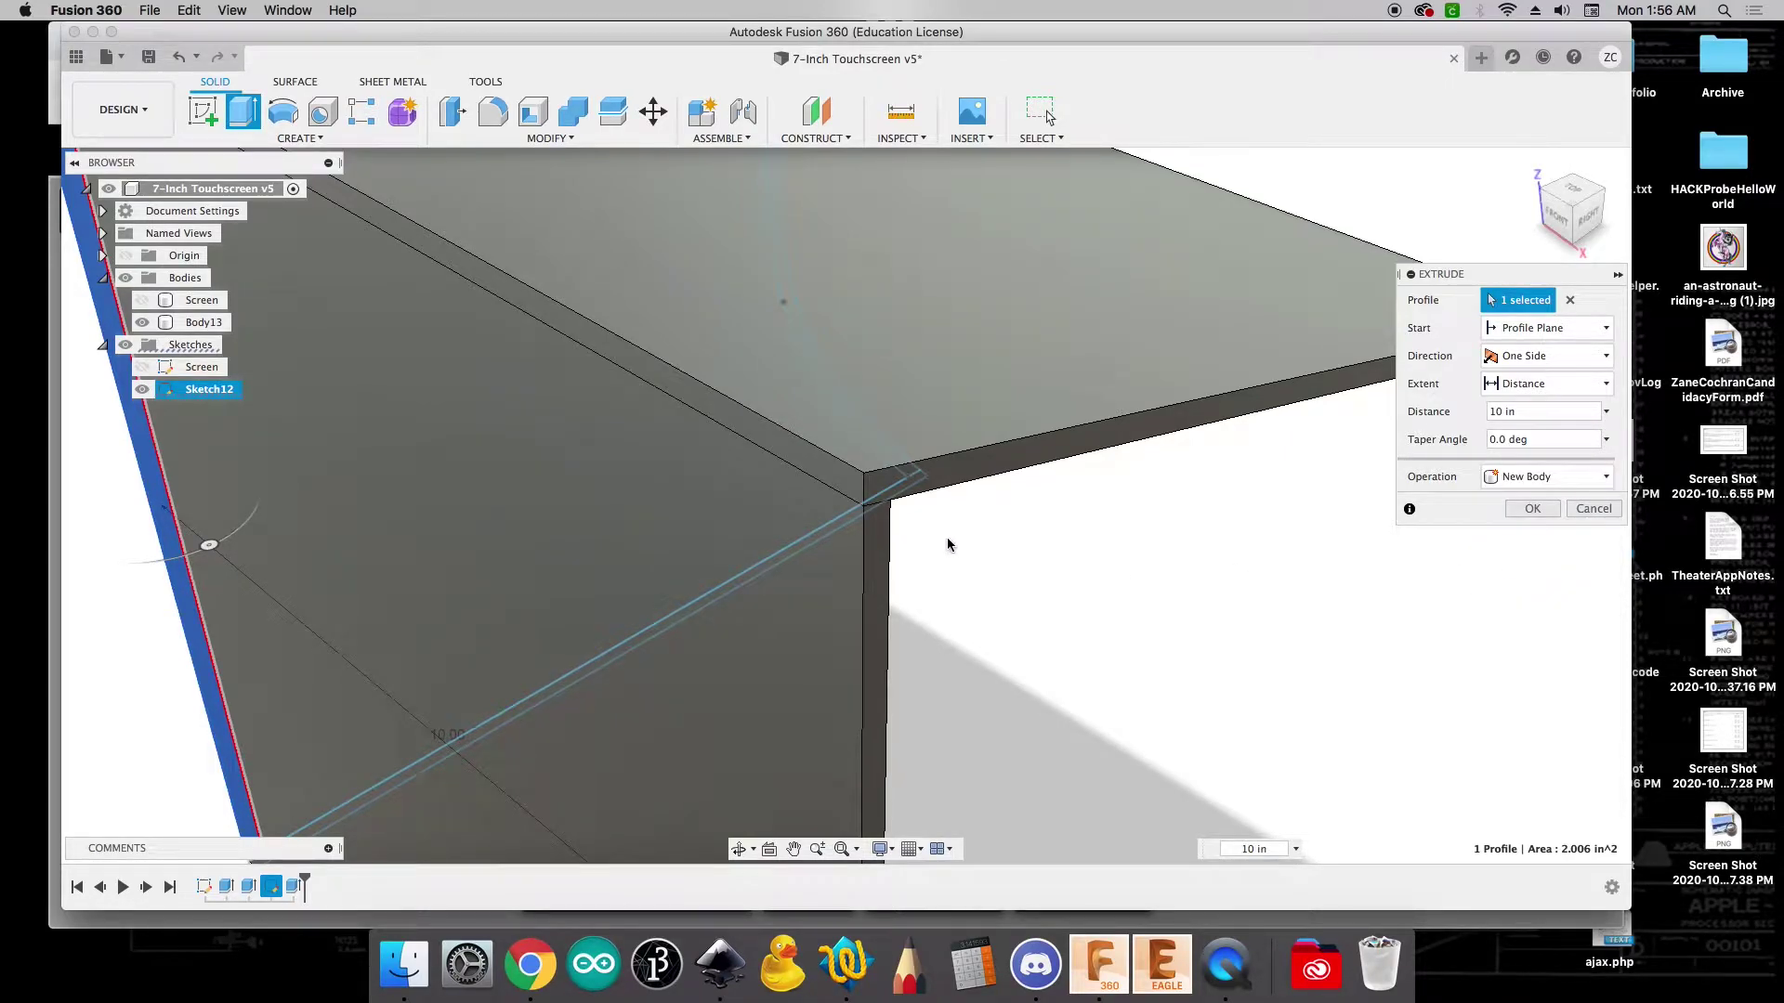
pyautogui.scroll(-5, 1075, 601)
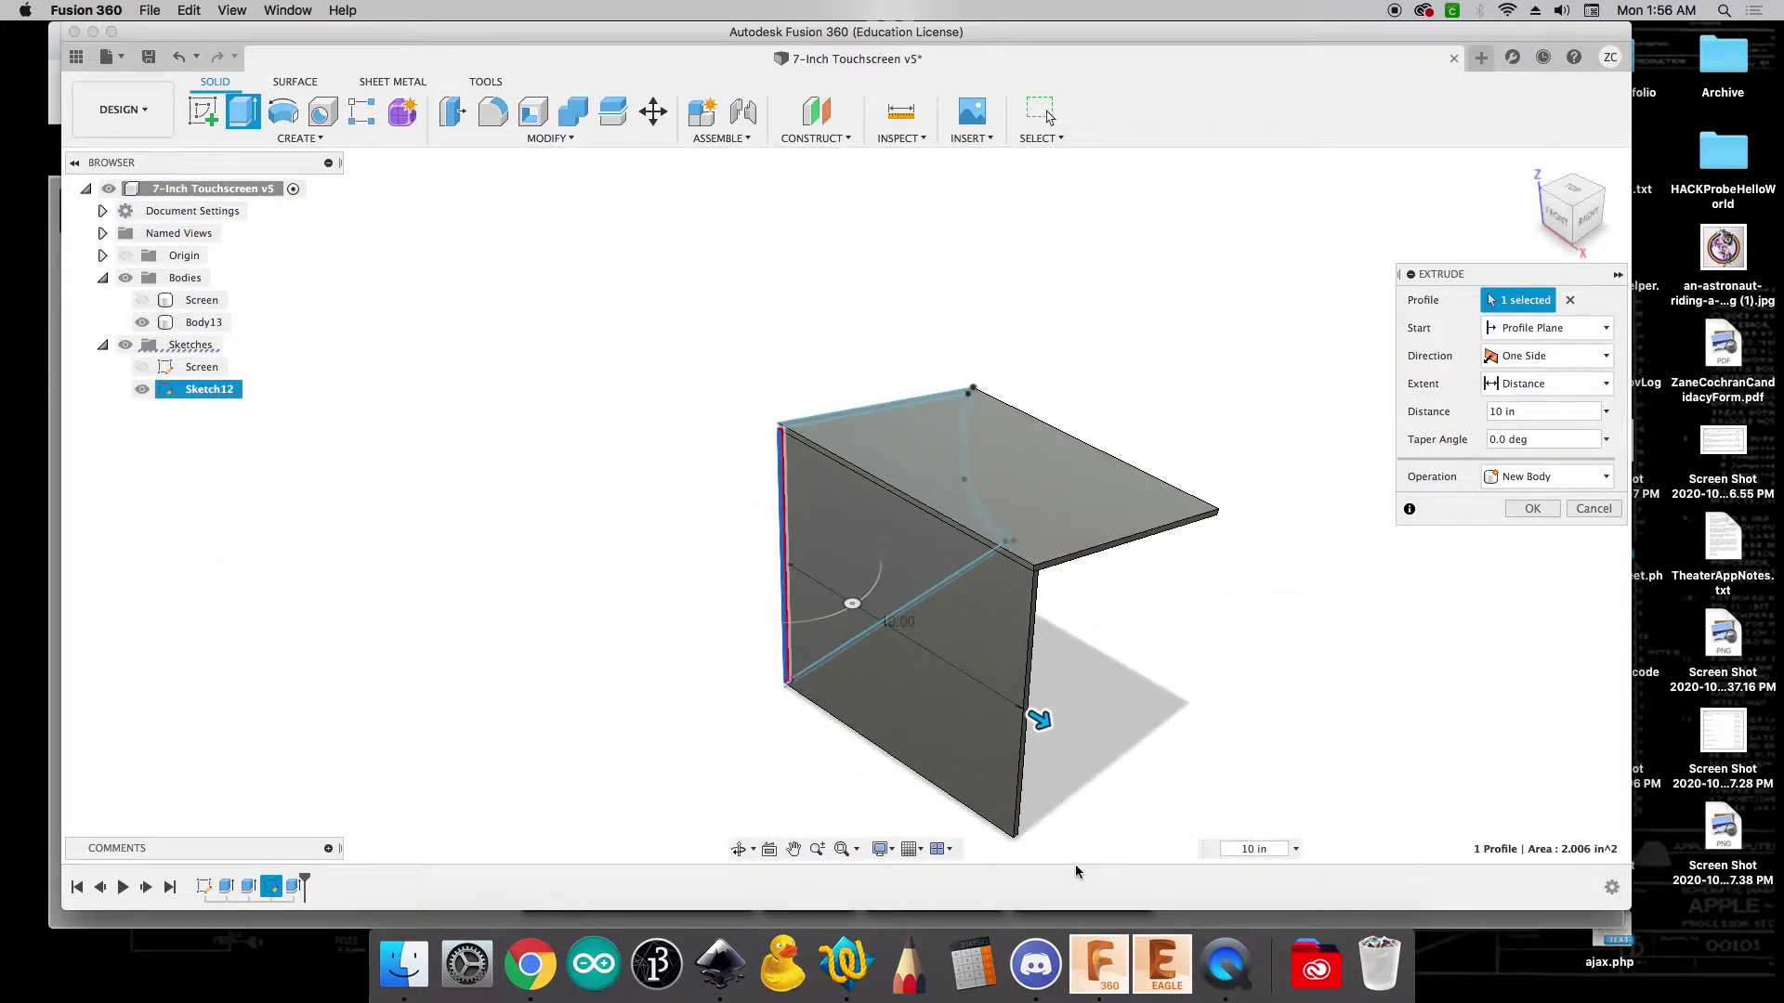
pyautogui.click(1531, 512)
# Extrude the base strip of the side profile 10 in as a new body, separate from the other panels
pyautogui.moveTo(1566, 212); pyautogui.dragTo(1337, 353)
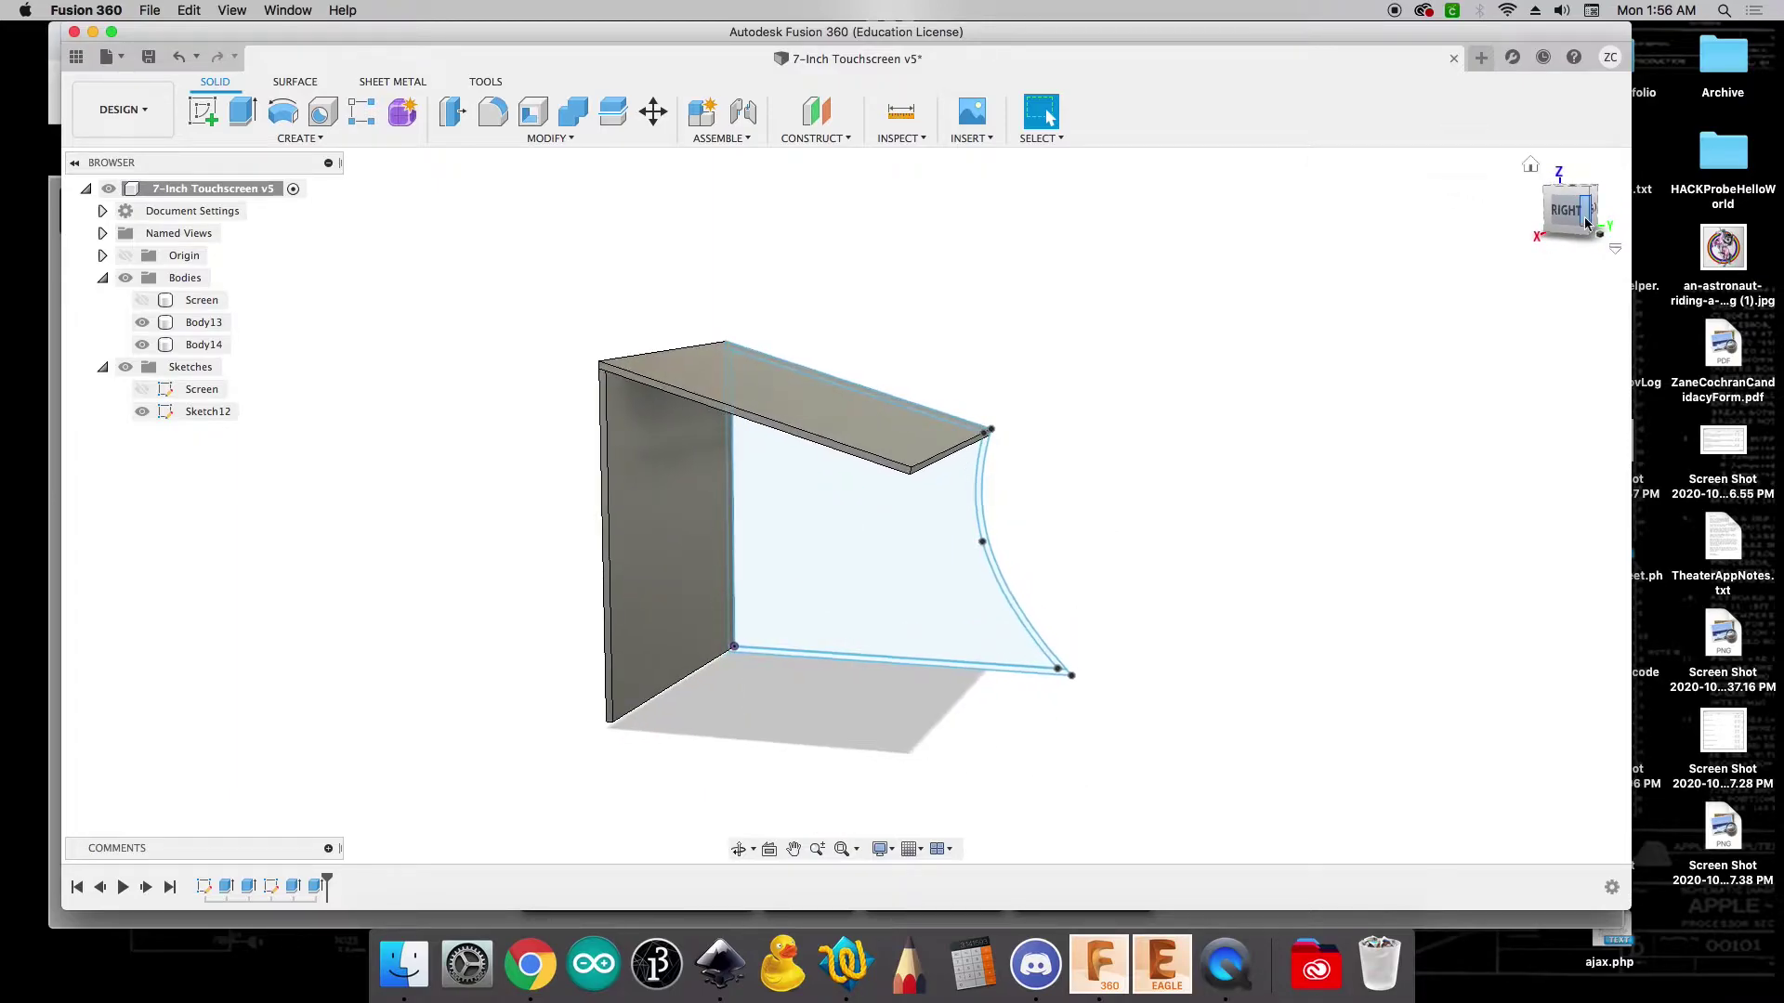
pyautogui.press('e')
pyautogui.scroll(3, 932, 661)
pyautogui.click(933, 661)
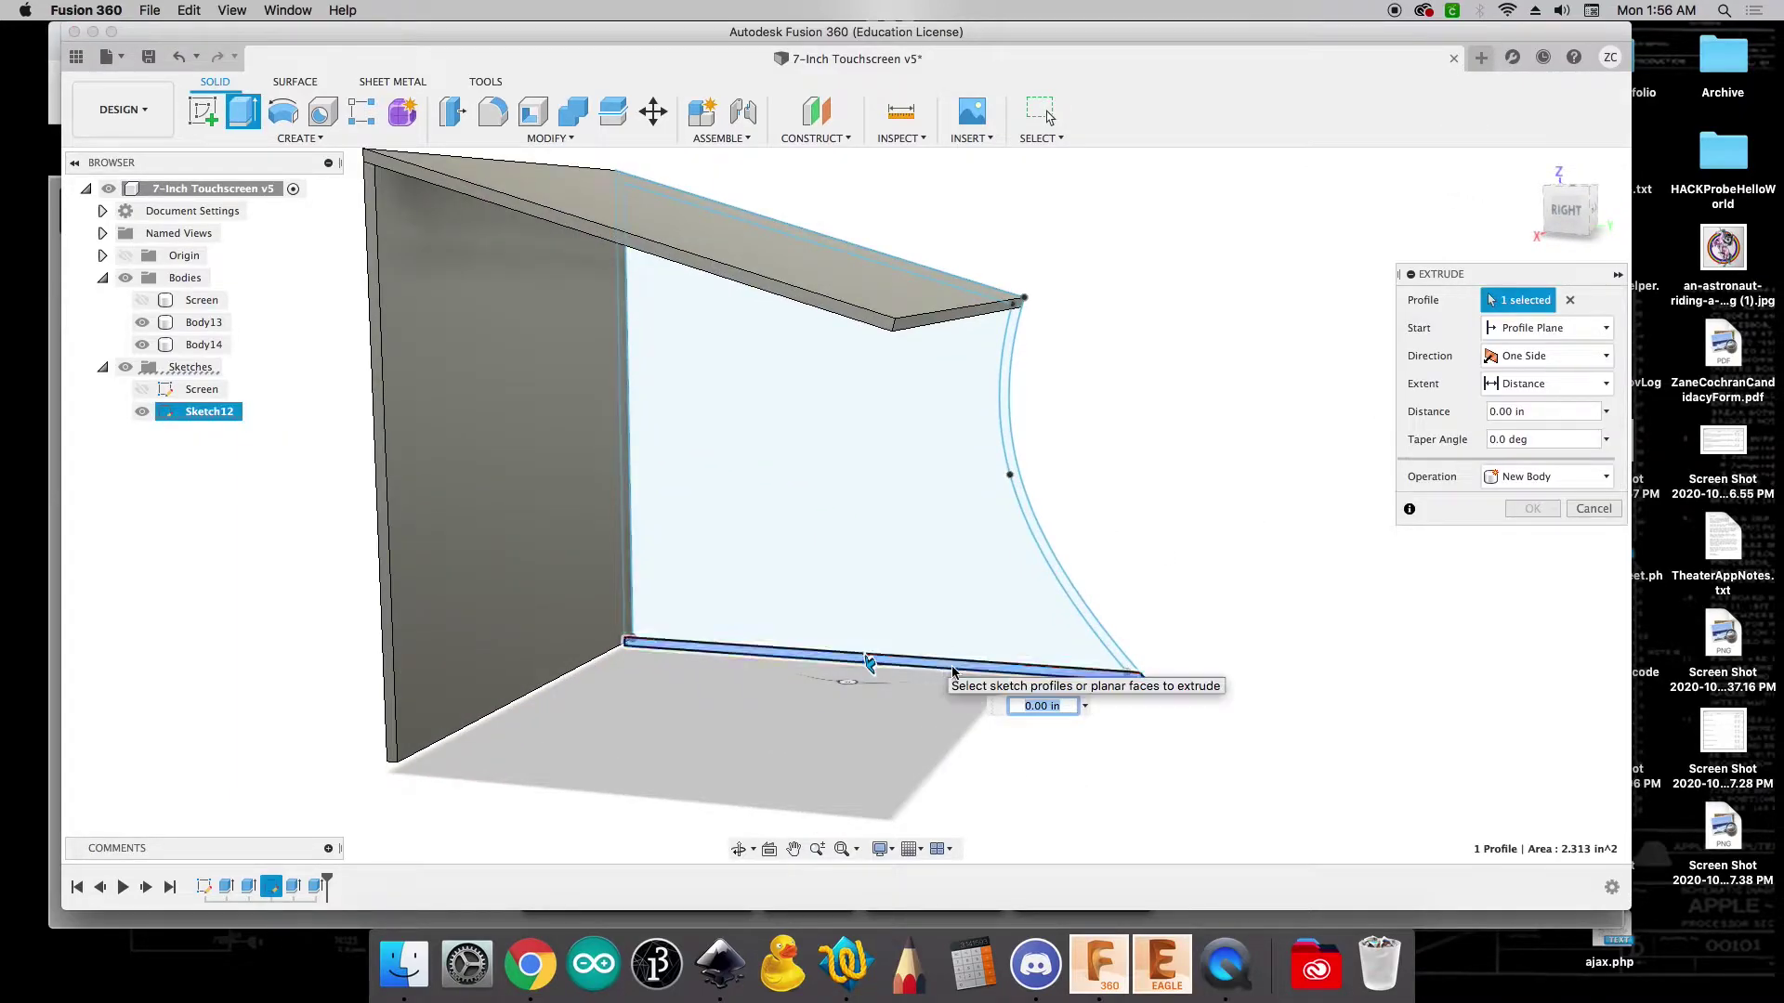
pyautogui.write('10')
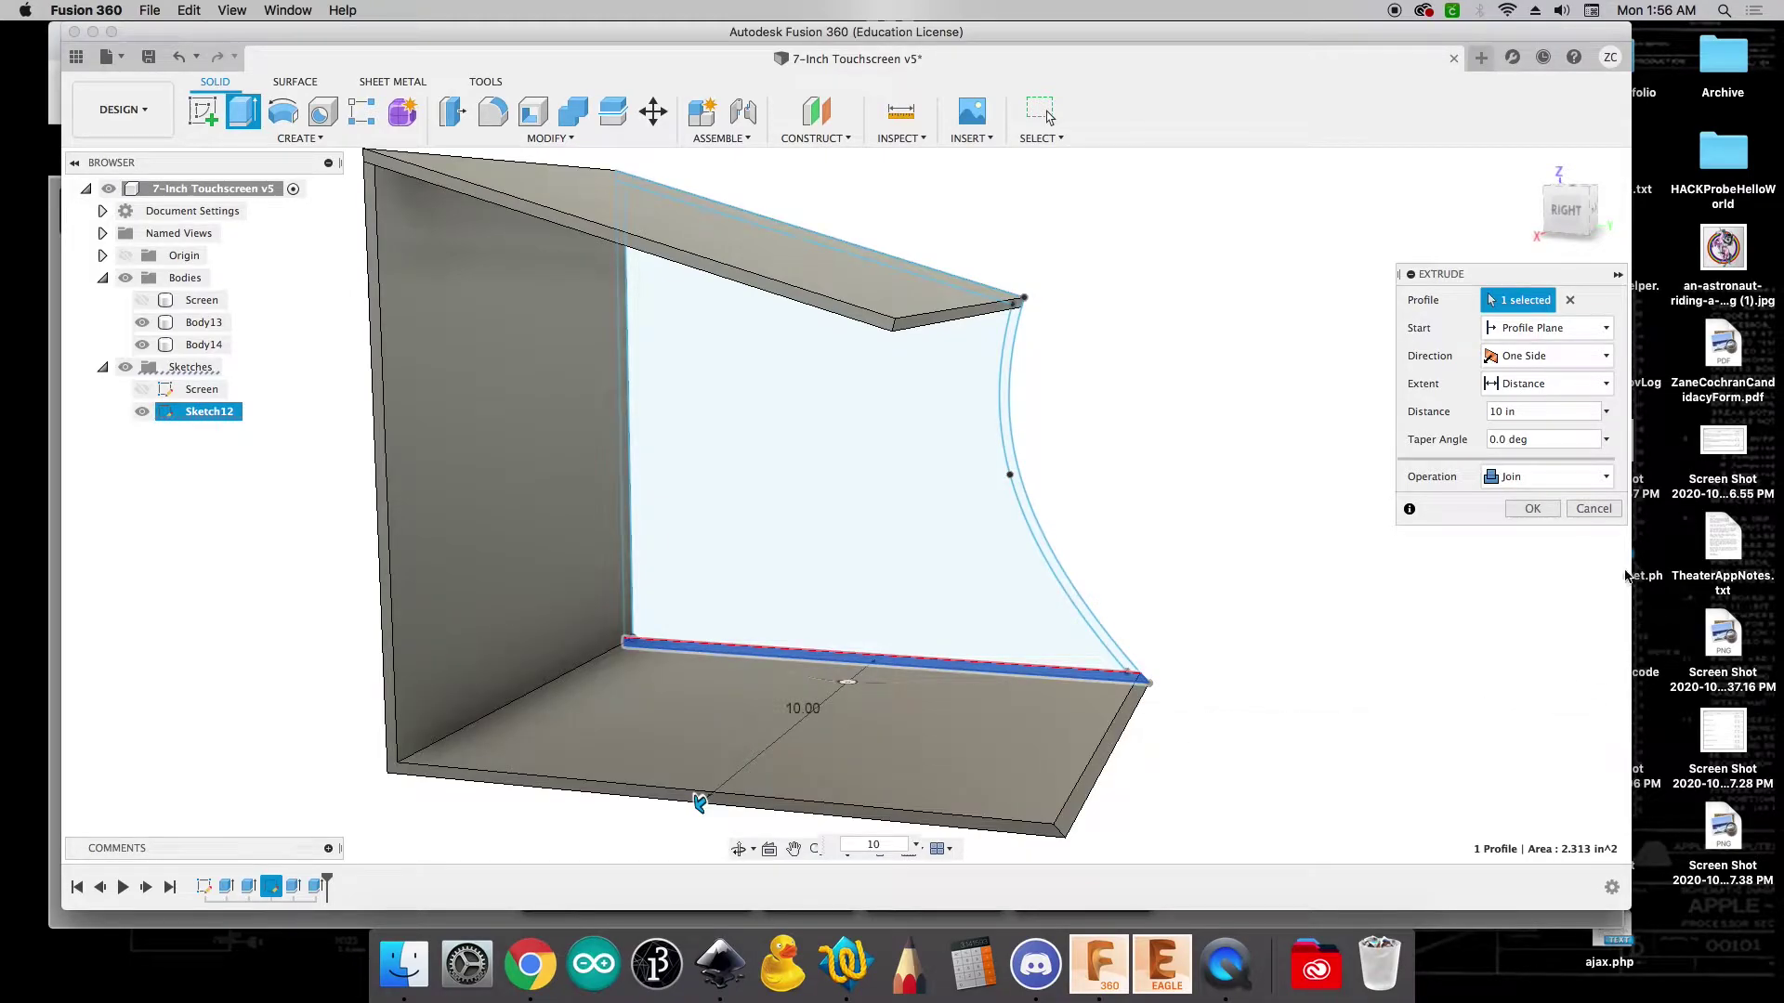
pyautogui.click(1552, 477)
pyautogui.click(1531, 563)
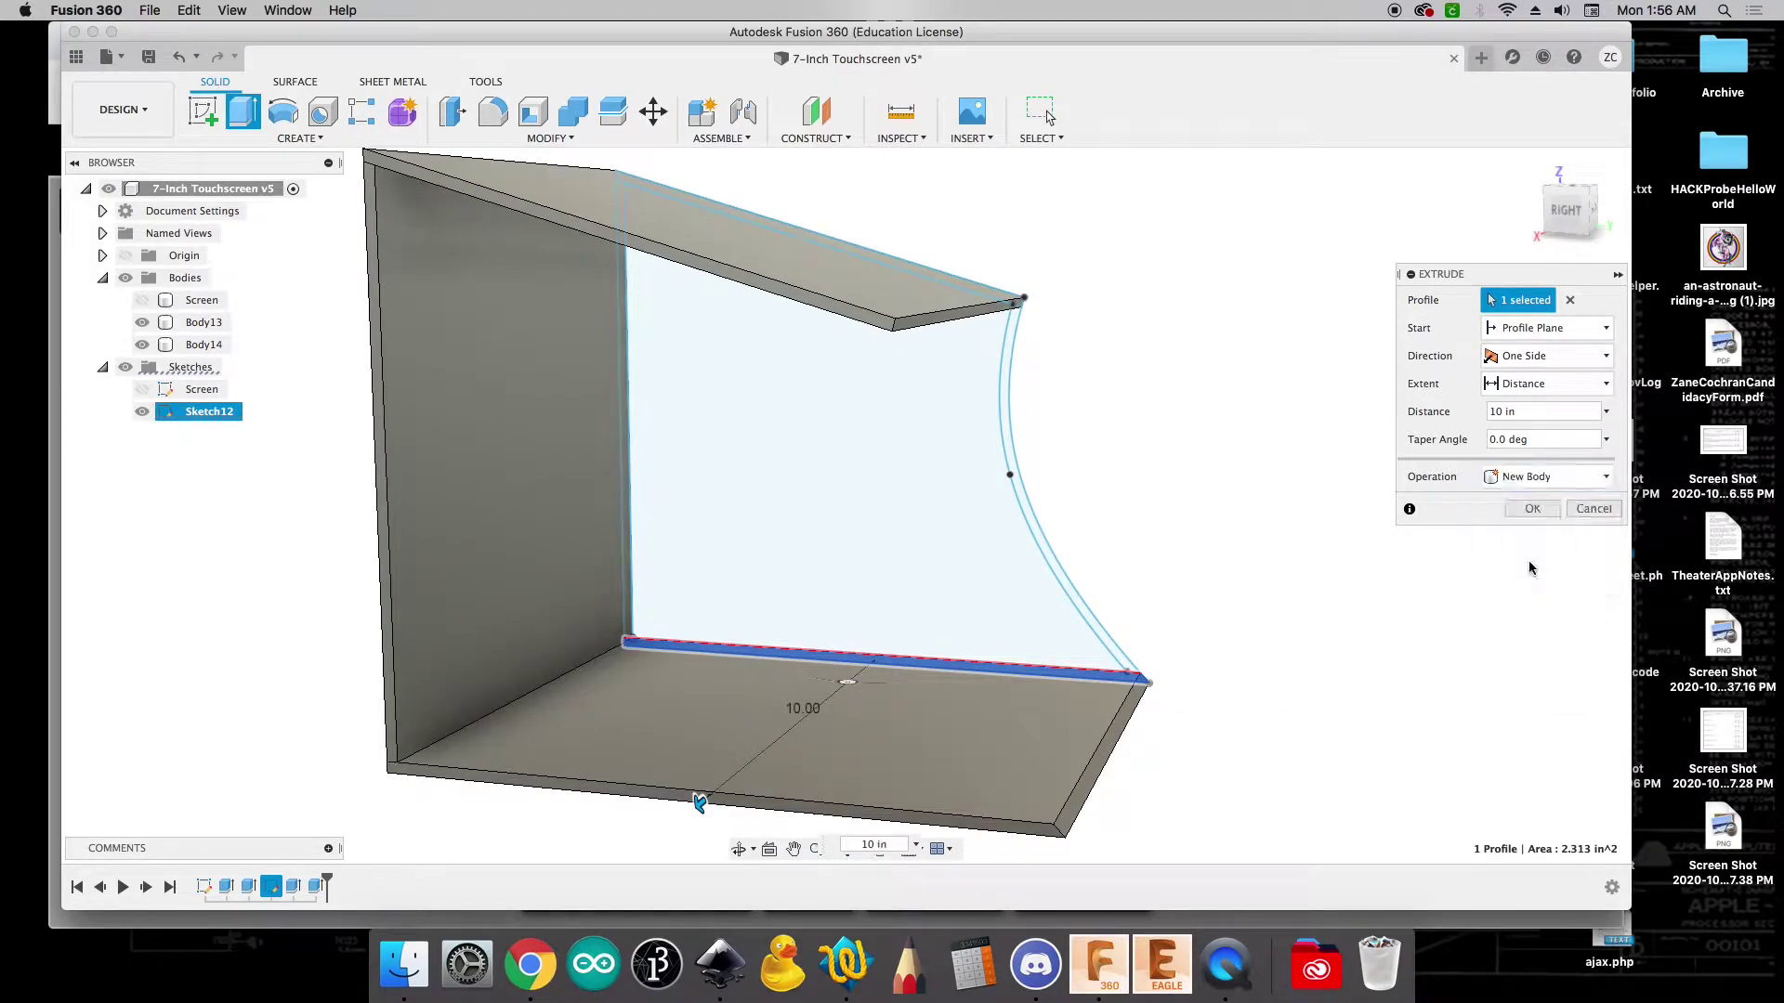
pyautogui.click(1533, 509)
# Extrude the curved strip of the side profile 10 in as a new body
pyautogui.press('e')
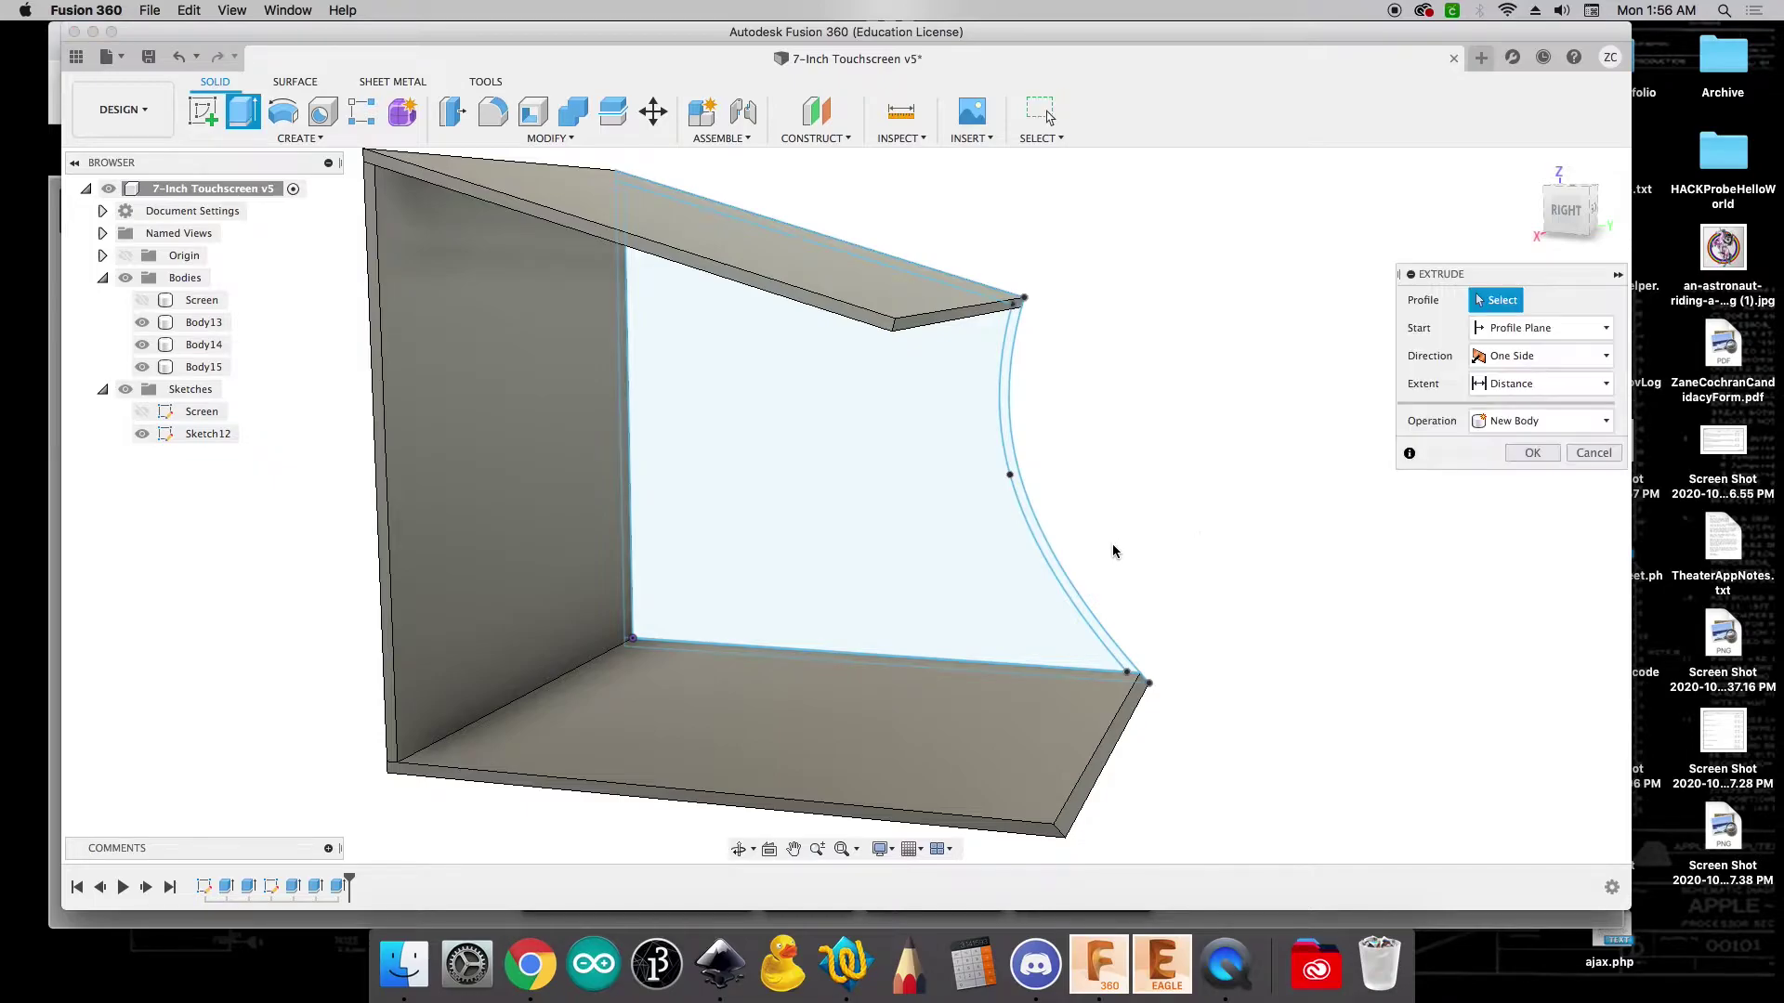
pyautogui.click(1050, 561)
pyautogui.write('10')
pyautogui.click(1501, 476)
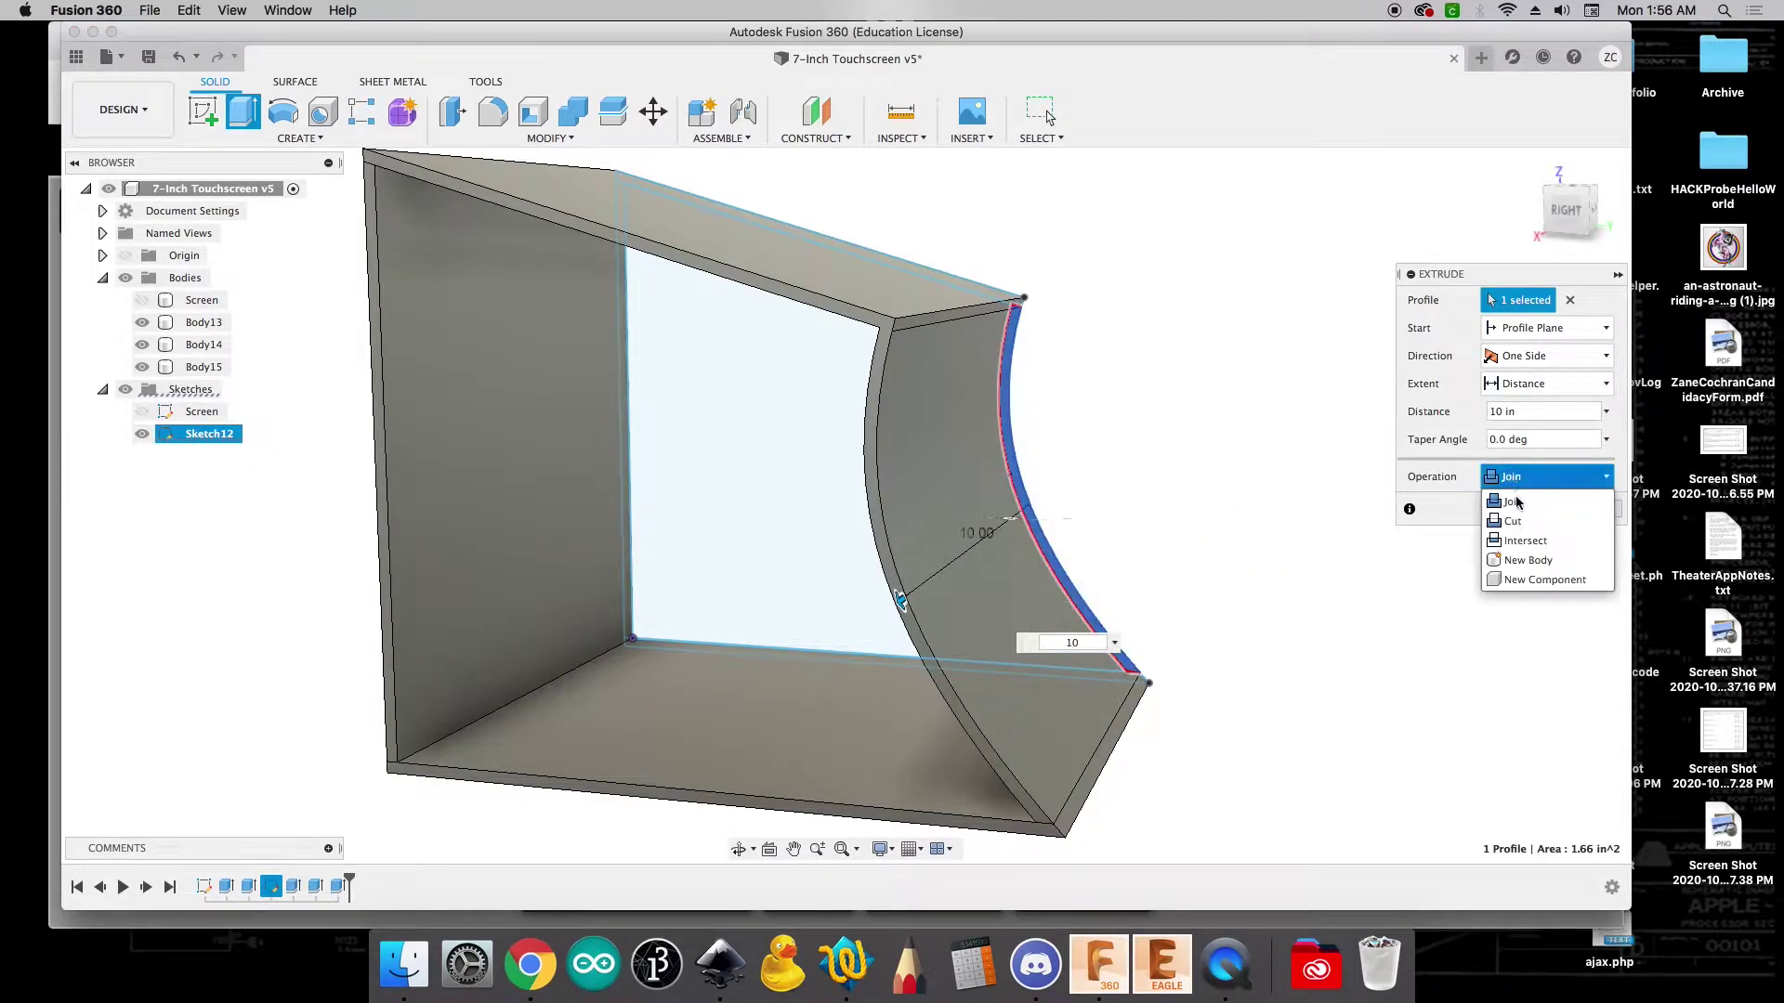
pyautogui.click(1510, 562)
pyautogui.click(1535, 510)
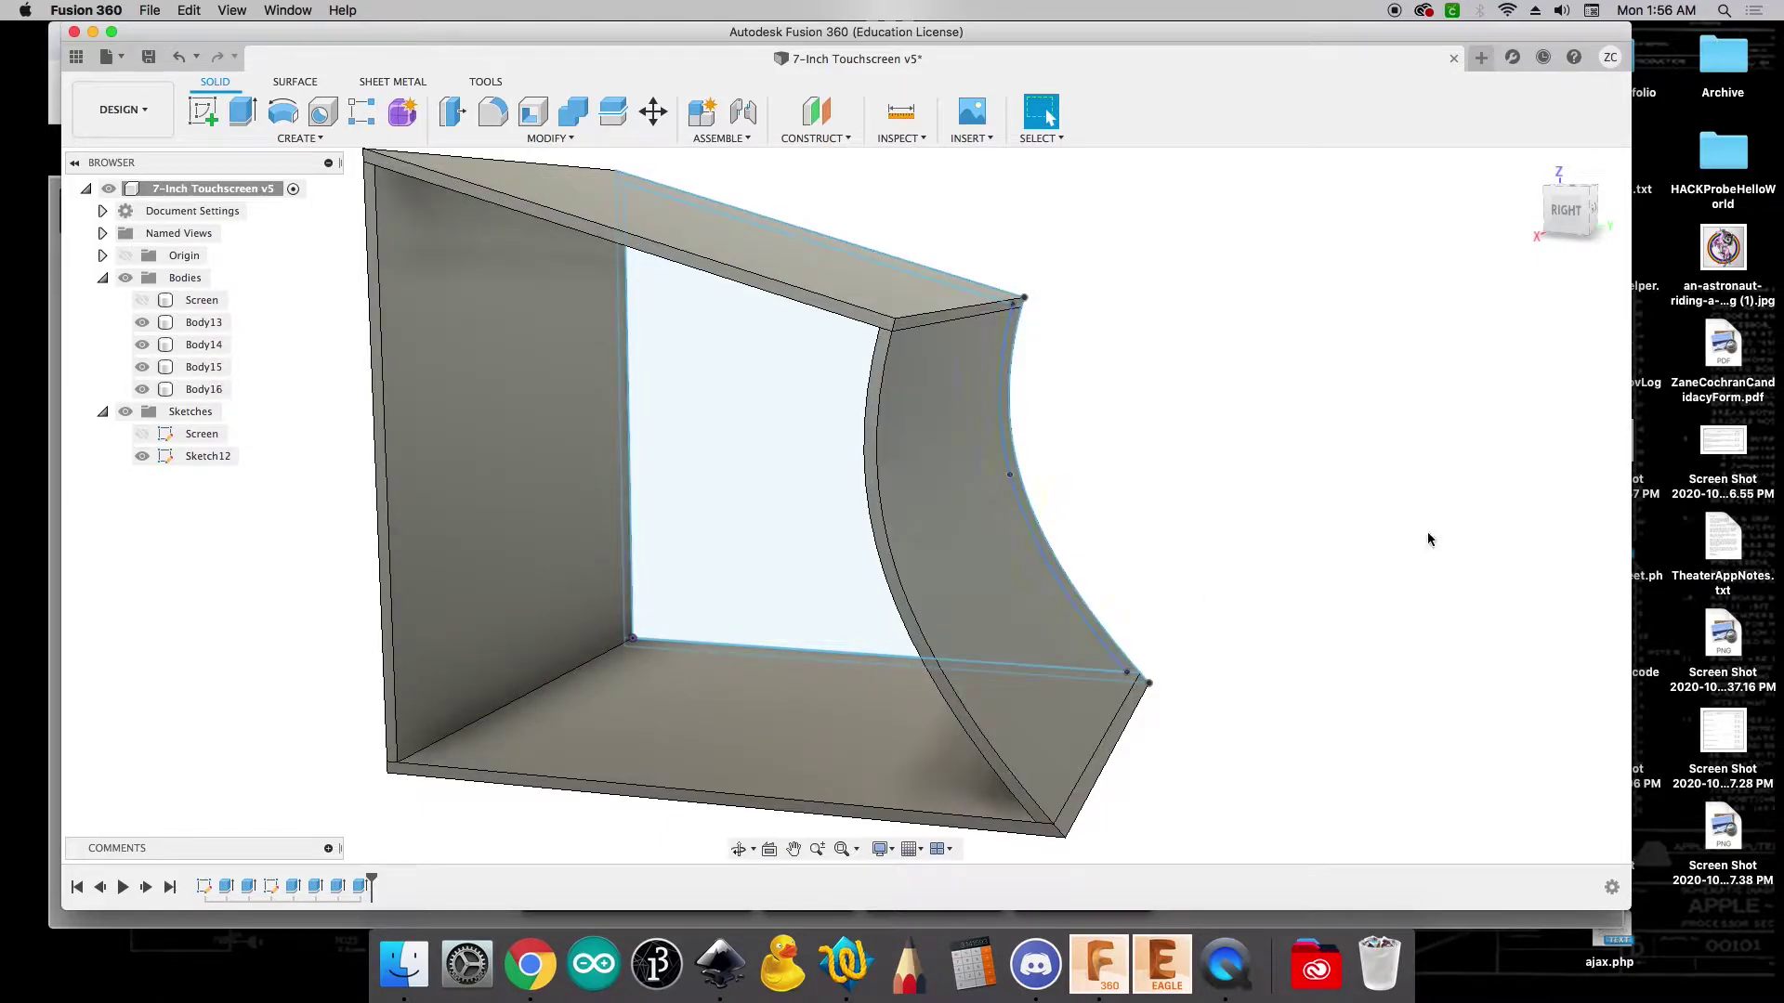
# Extrude the large inner area of the side profile 0.2 in as a new body to close that side of the enclosure
pyautogui.moveTo(1566, 212); pyautogui.dragTo(1484, 353)
pyautogui.moveTo(1405, 430); pyautogui.dragTo(1218, 298)
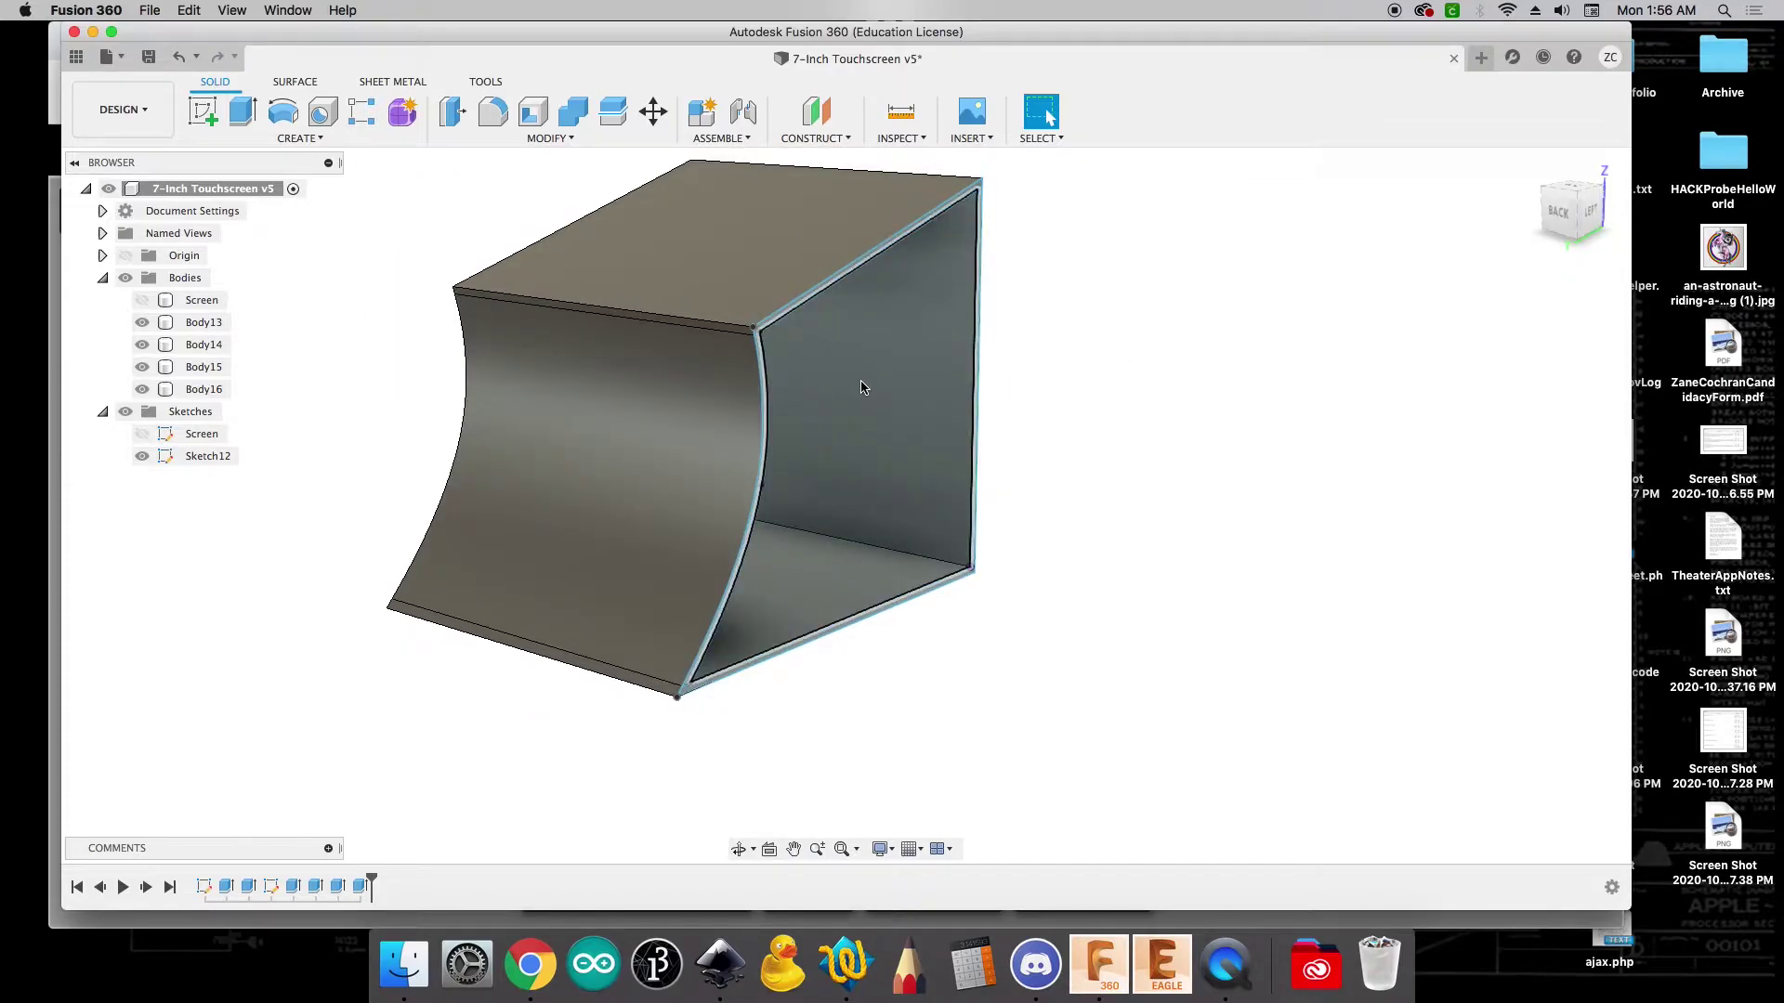
pyautogui.press('e')
pyautogui.click(881, 394)
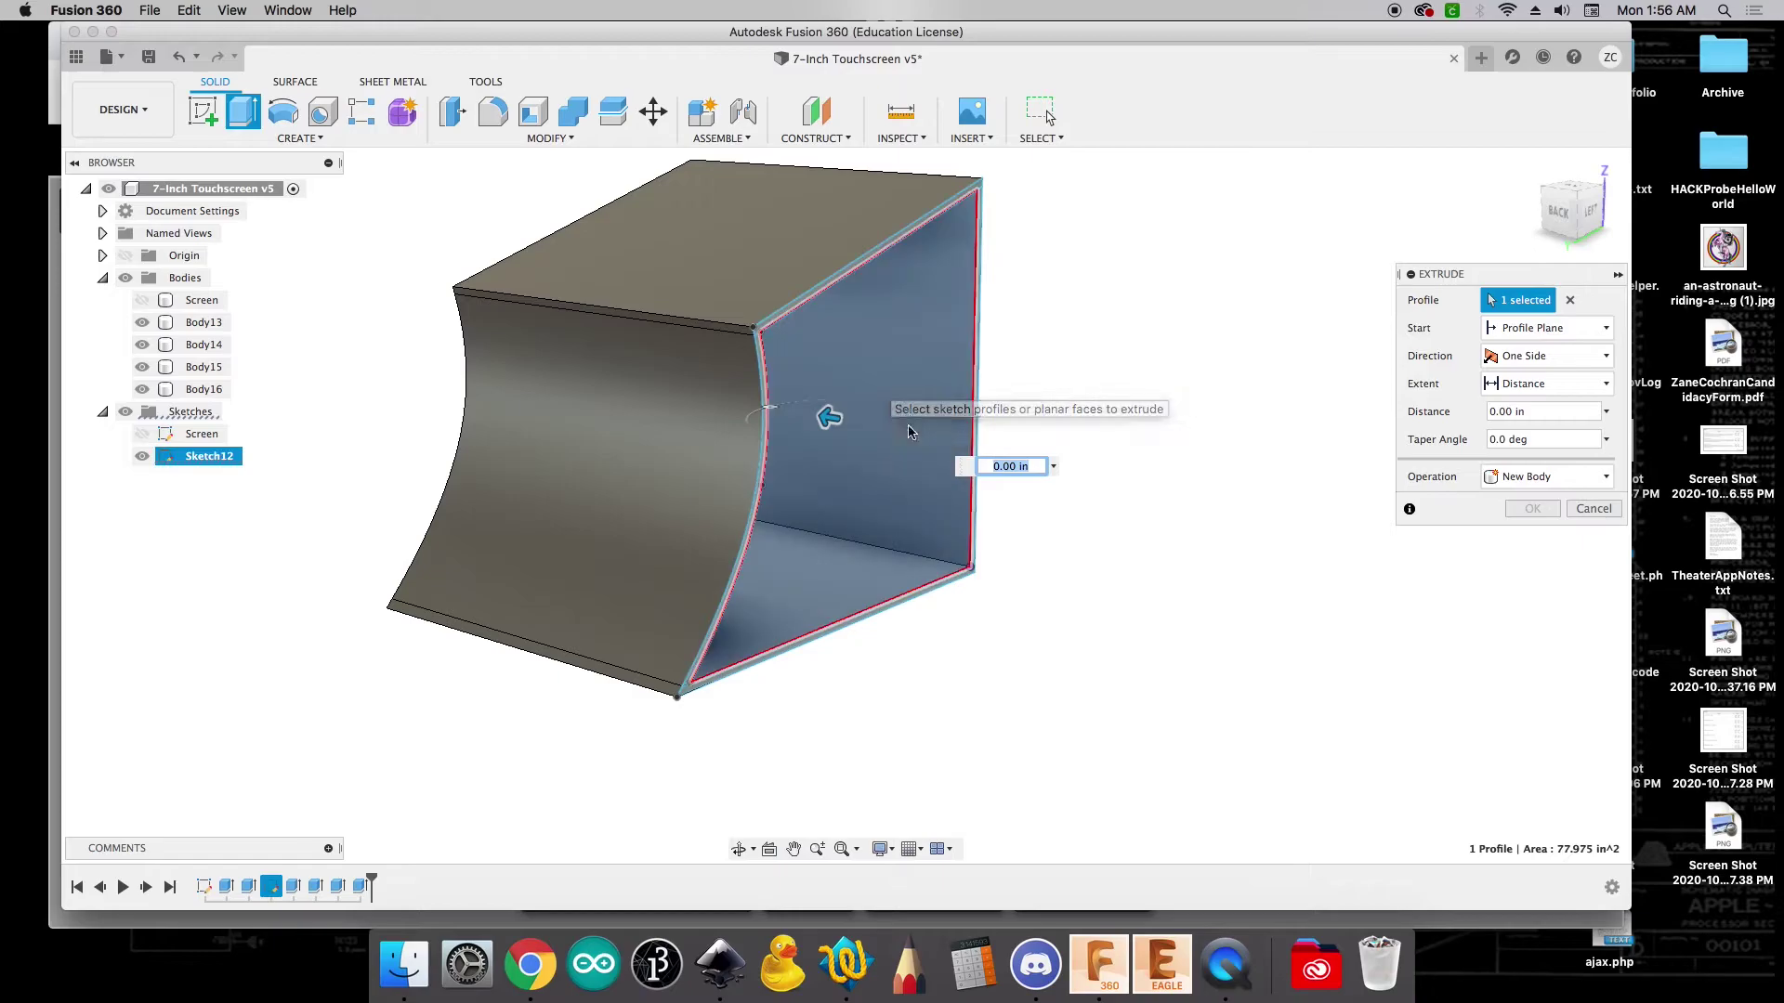
pyautogui.write('.2')
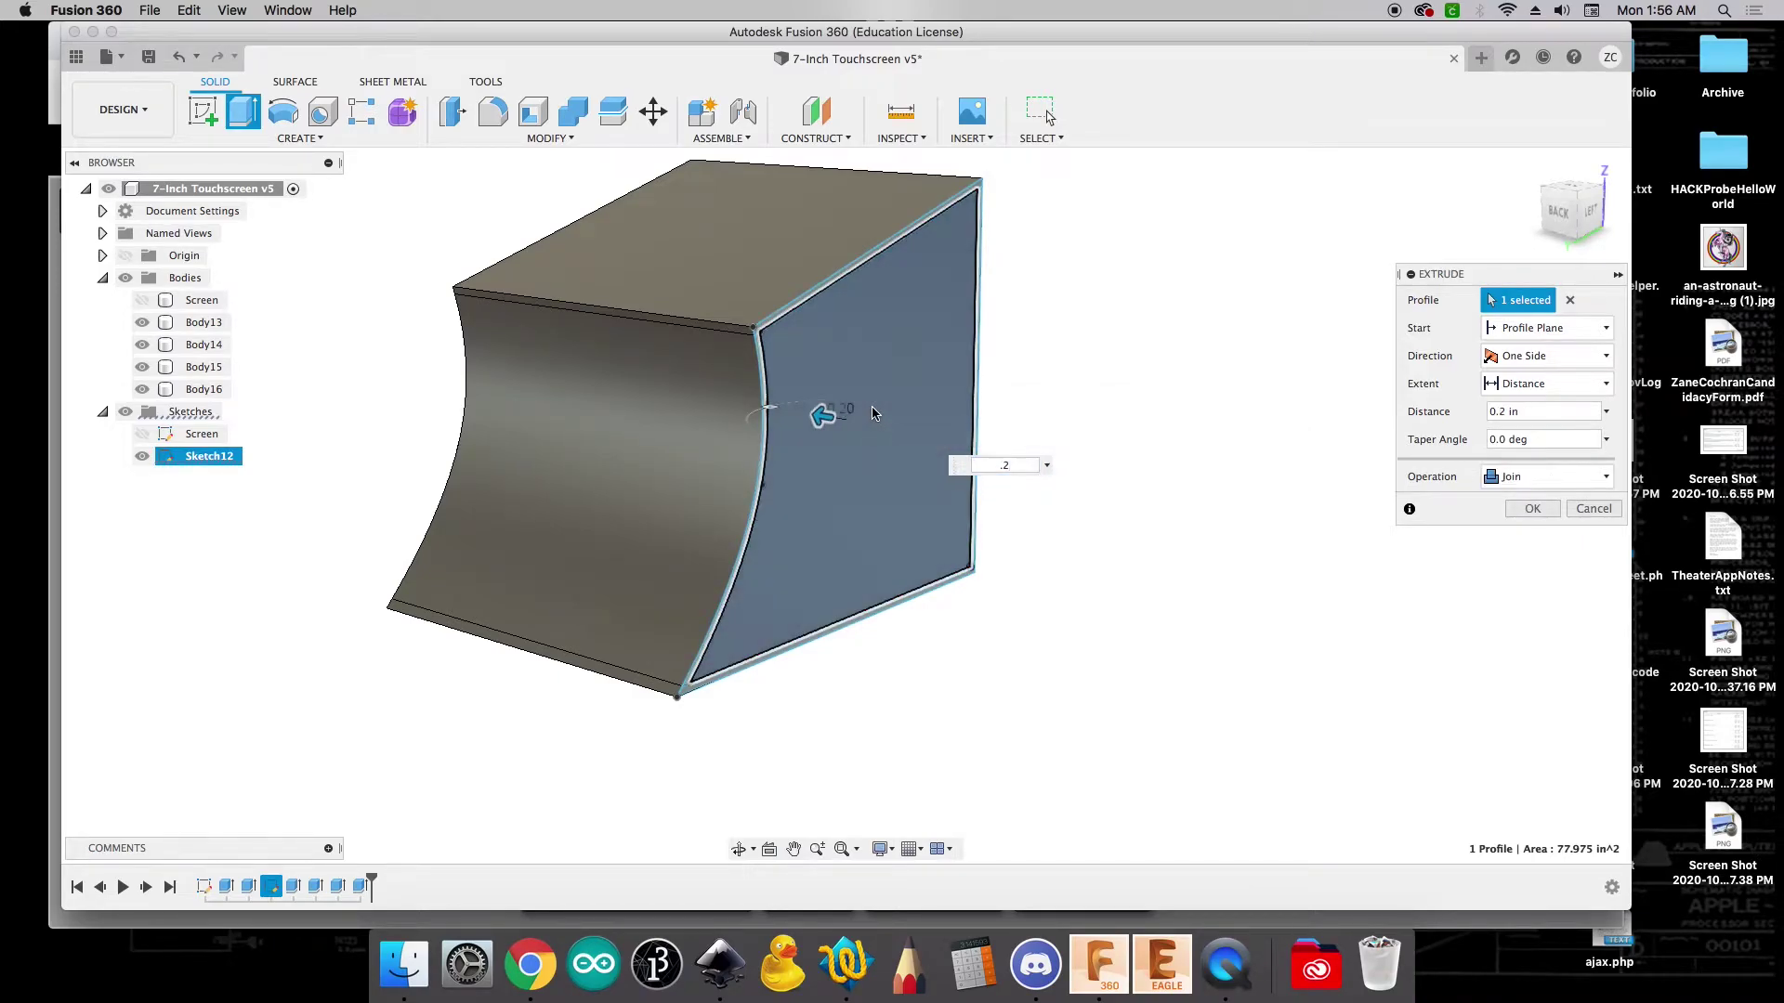
pyautogui.click(1547, 477)
pyautogui.click(1523, 560)
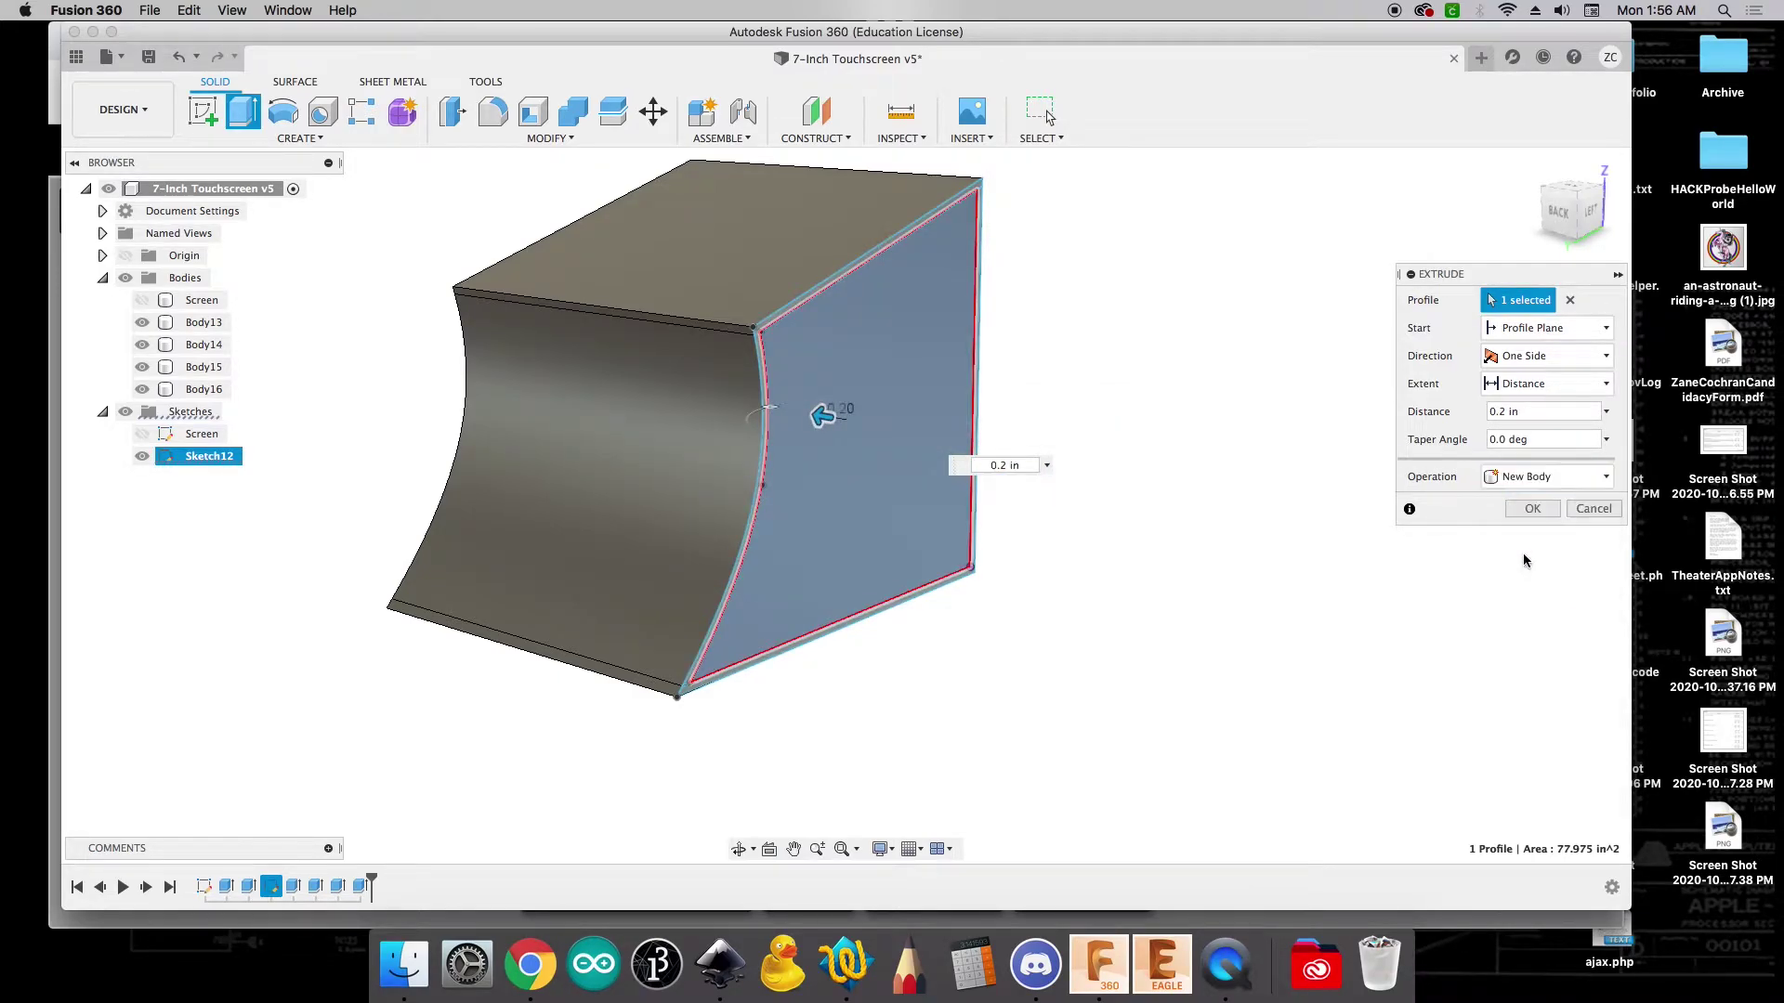
pyautogui.click(1532, 511)
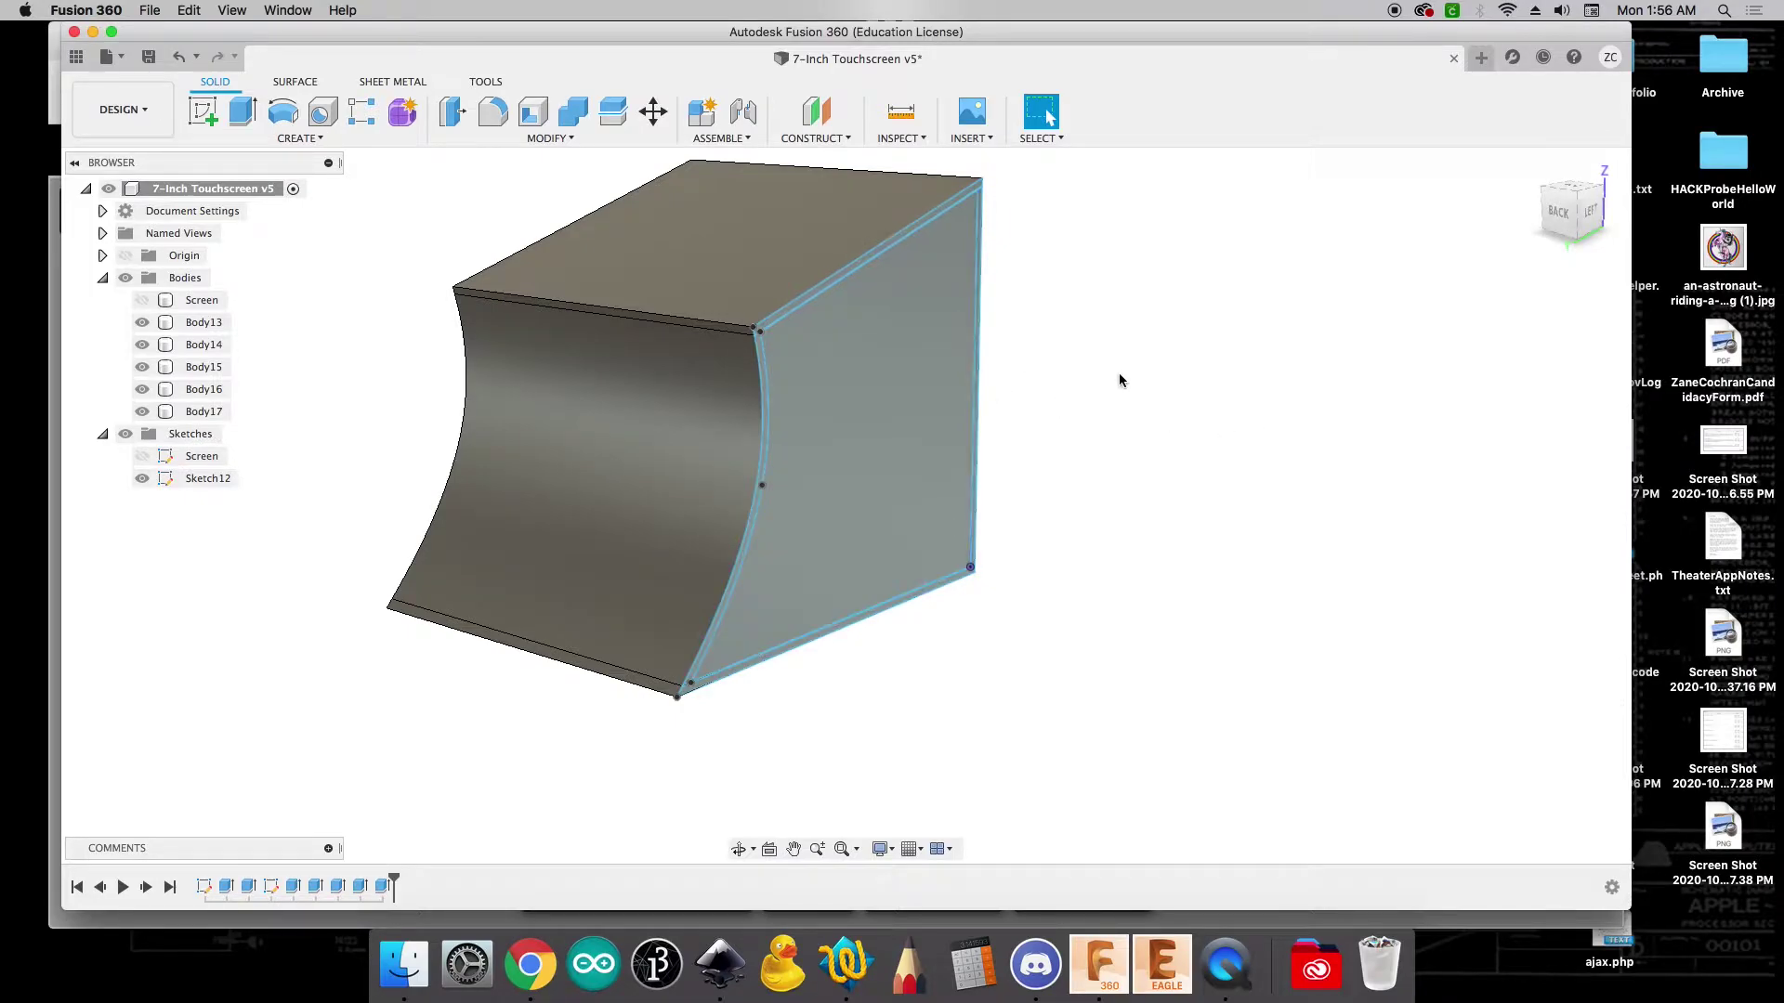
# Create a copy of the 0.2 in side panel and move it 17 in along X, beyond the open side of the enclosure
pyautogui.moveTo(1570, 211)
pyautogui.mouseDown()
pyautogui.moveTo(1772, 217)
pyautogui.moveTo(1538, 209)
pyautogui.moveTo(1410, 226)
pyautogui.moveTo(1468, 350)
pyautogui.mouseUp()
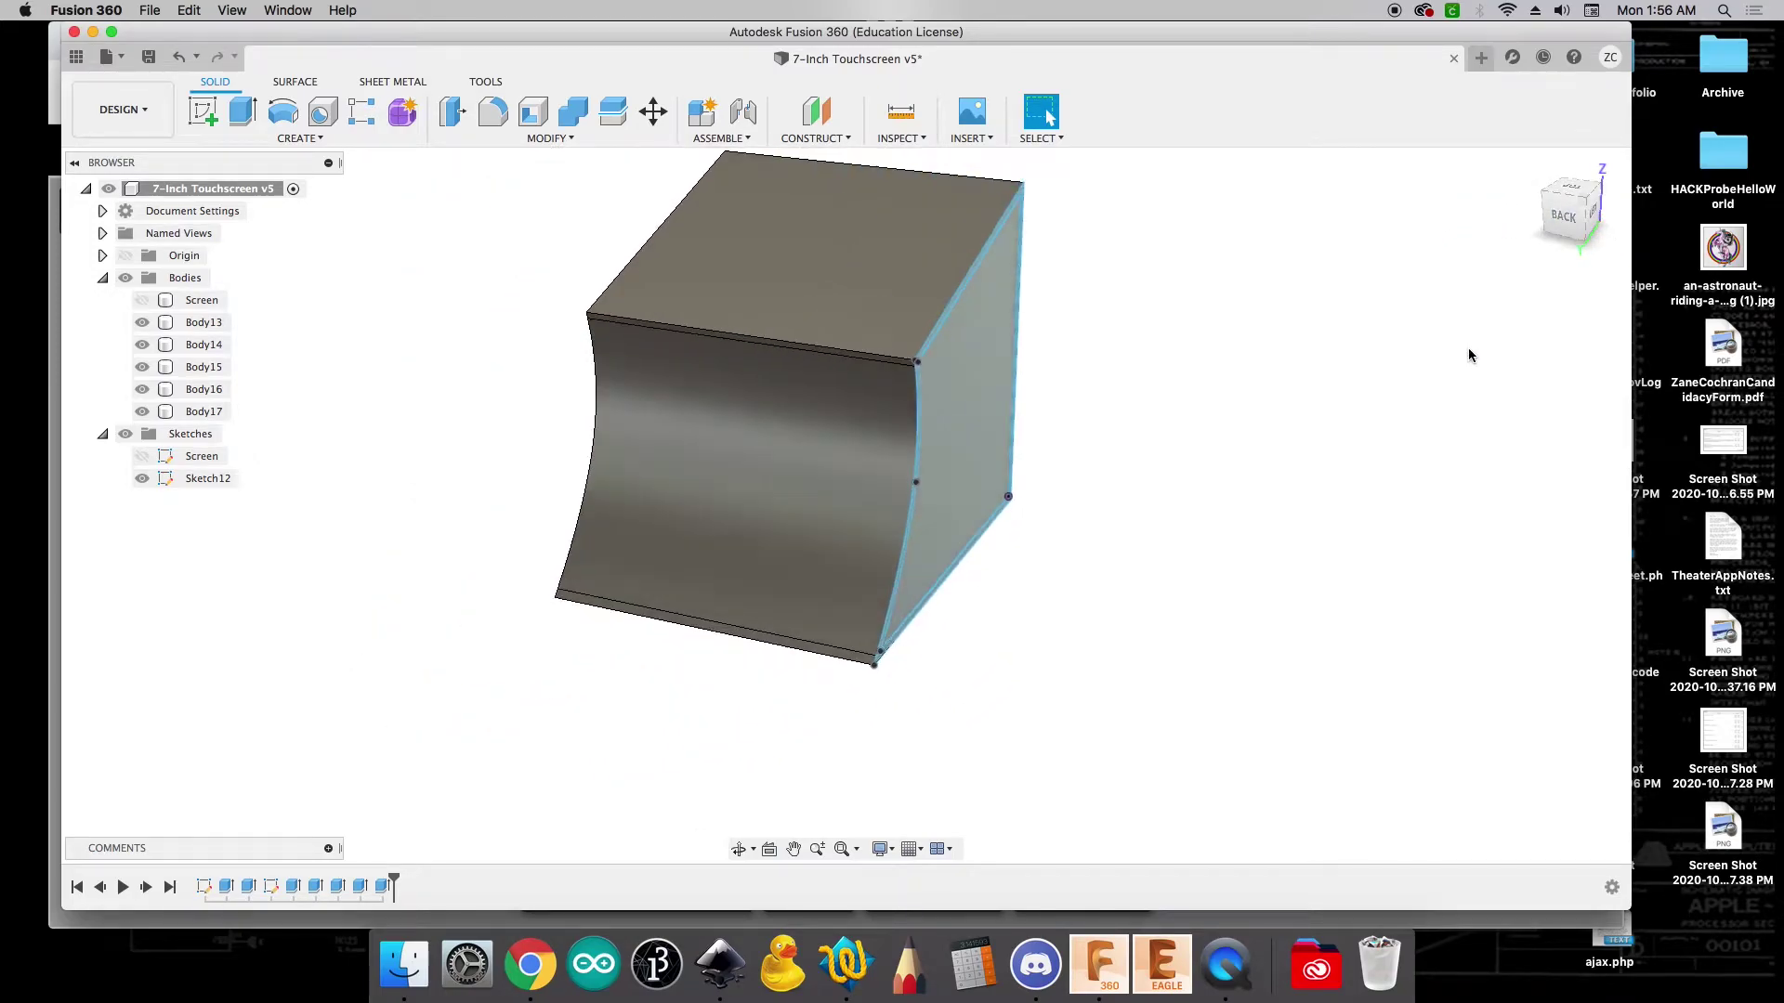
pyautogui.scroll(2, 997, 153)
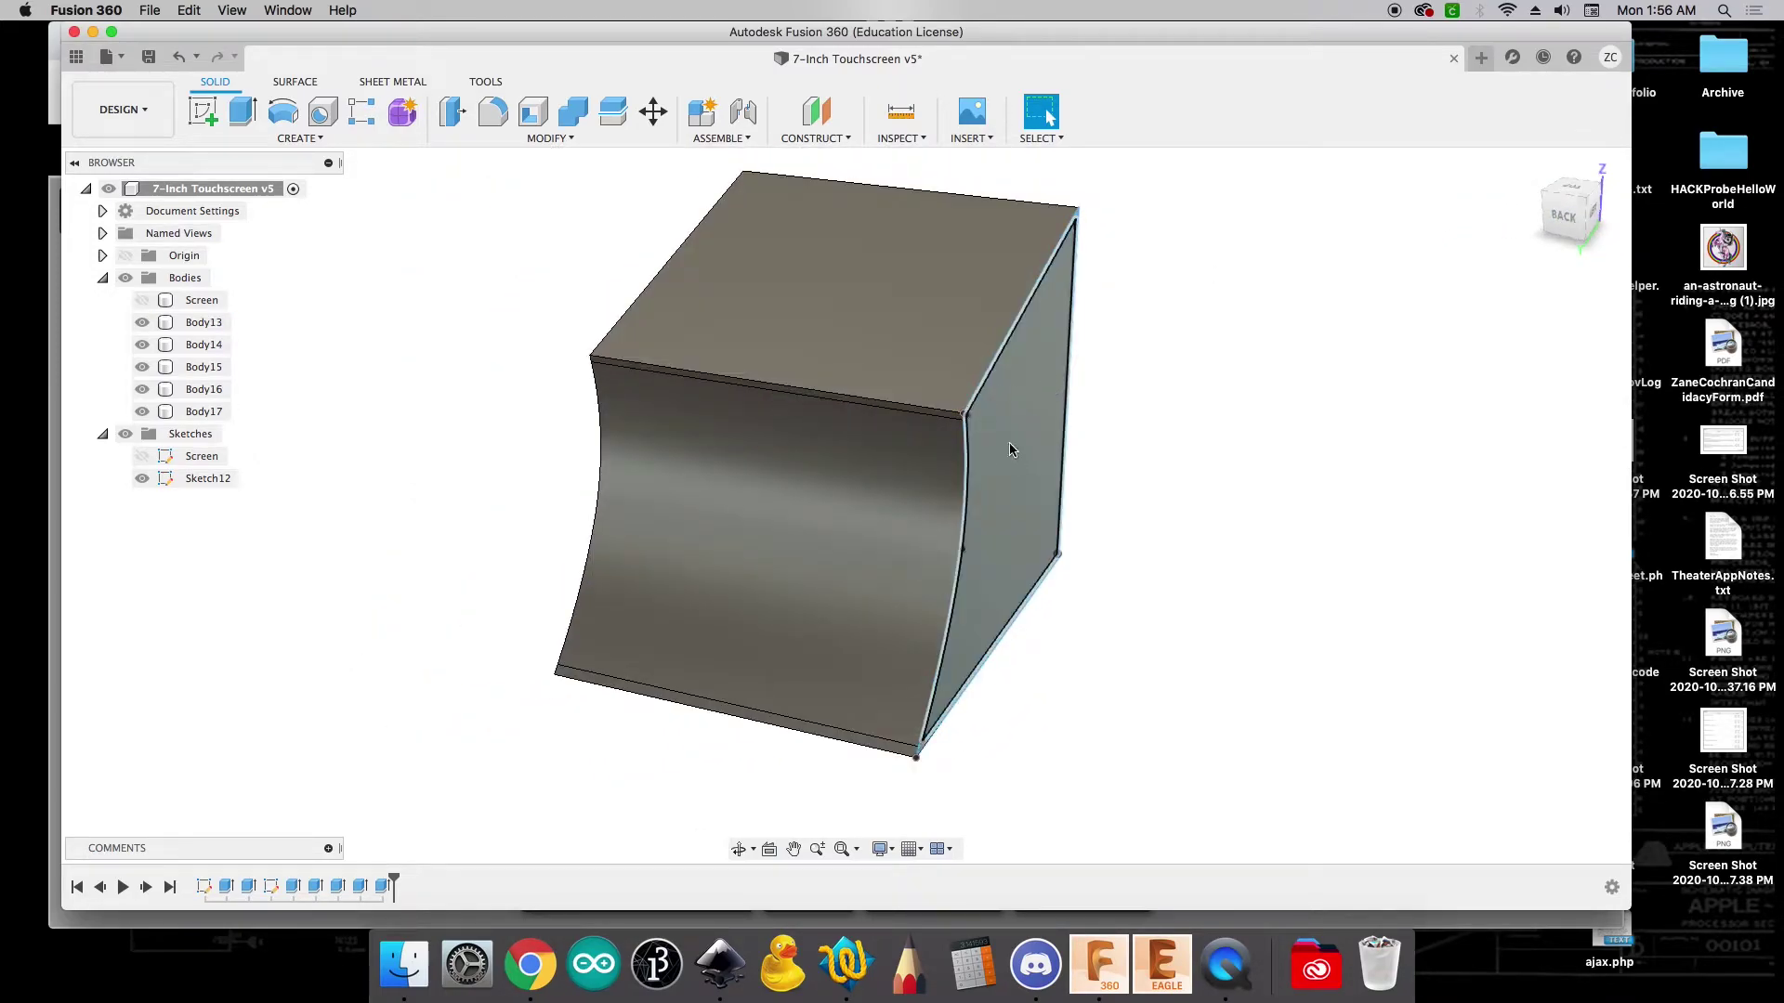
pyautogui.click(1025, 465)
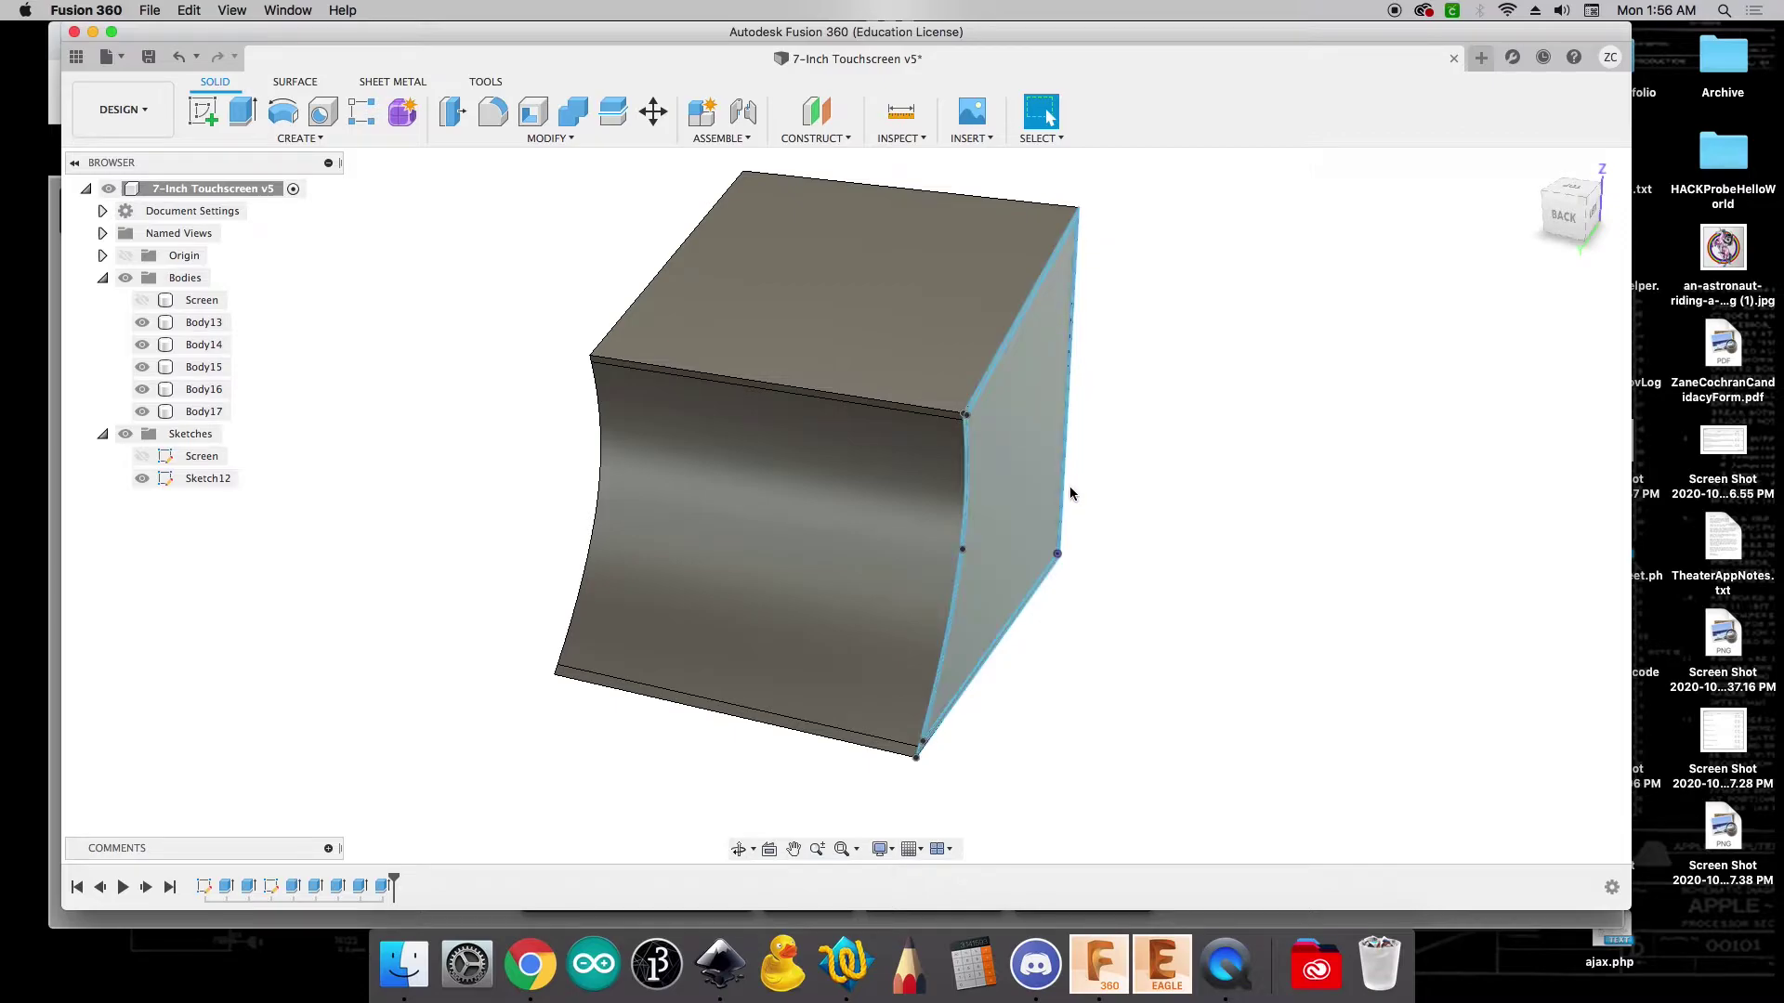
pyautogui.click(207, 415)
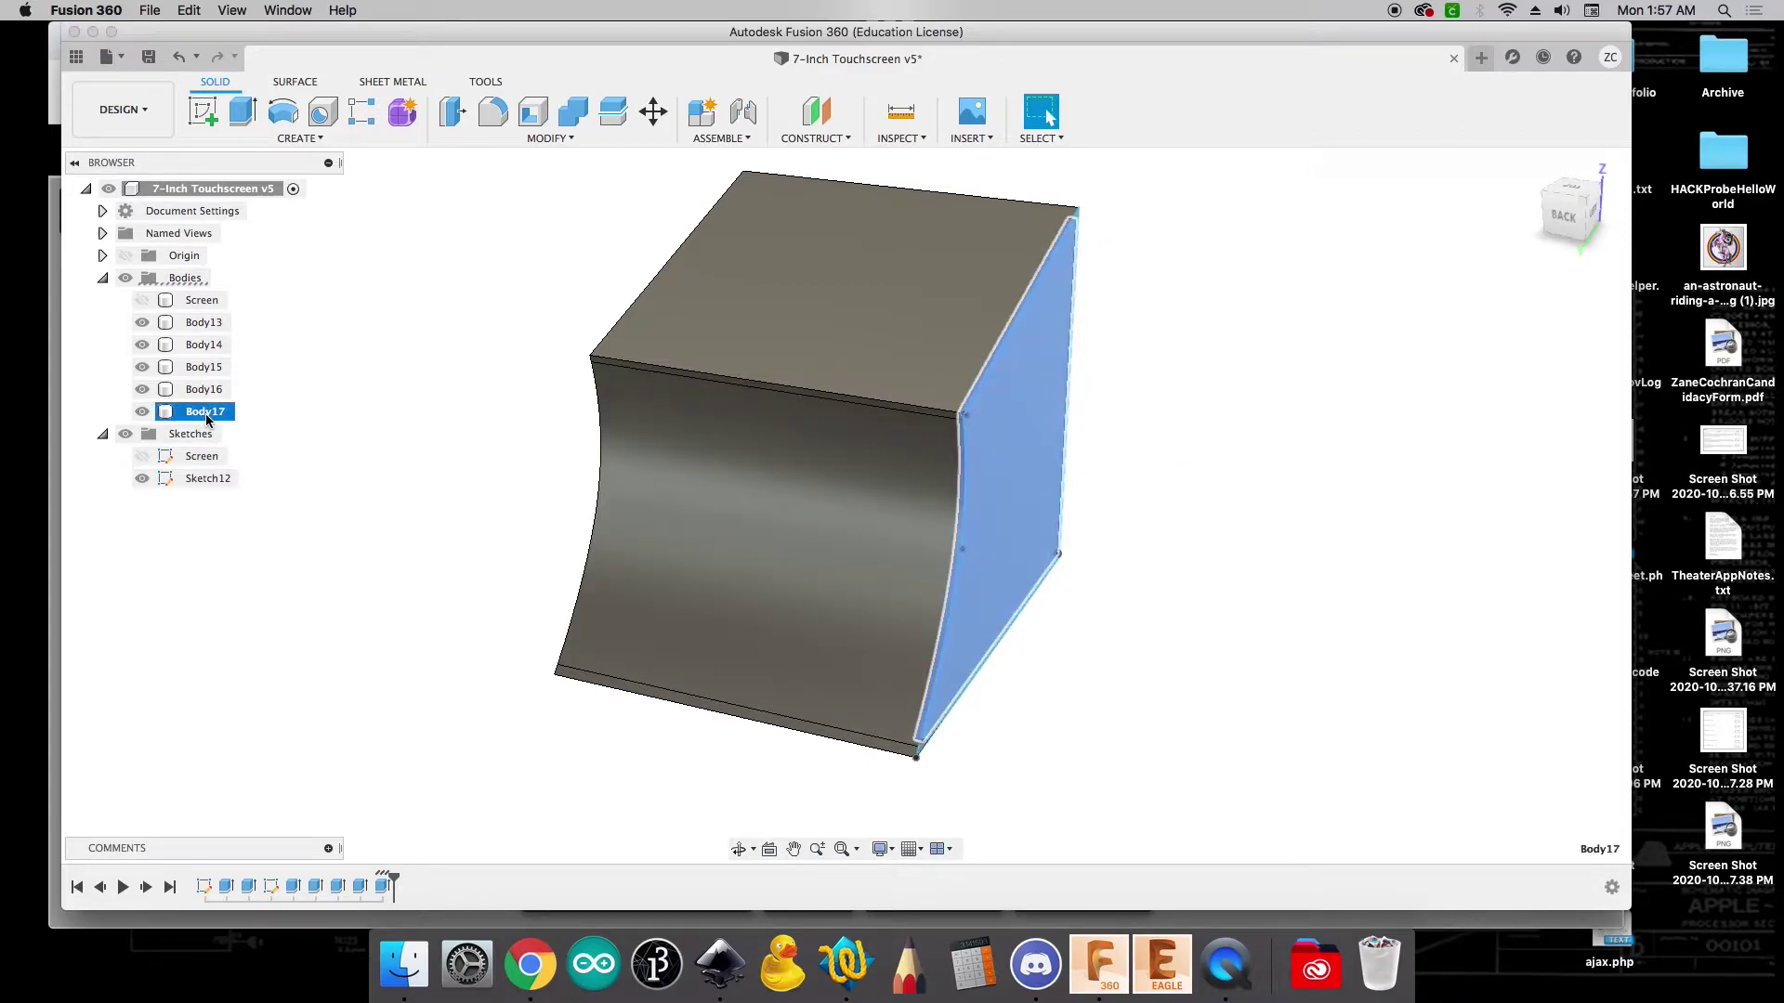
pyautogui.press('m')
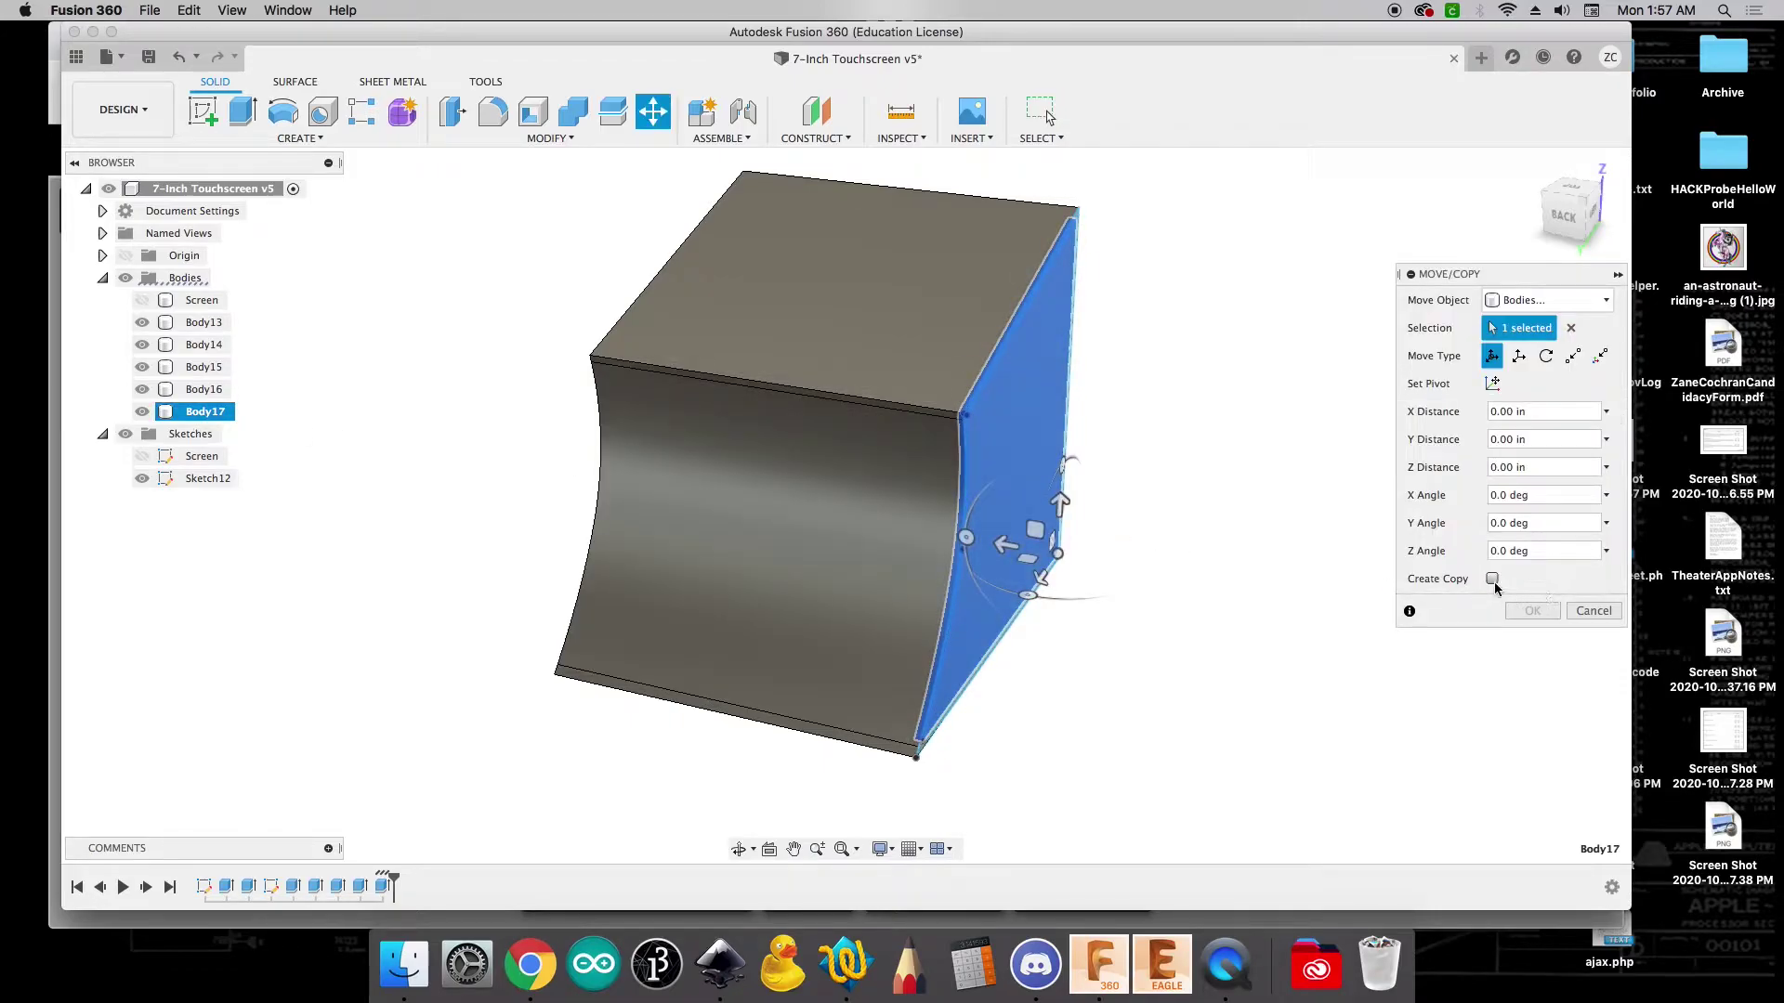
pyautogui.click(1492, 579)
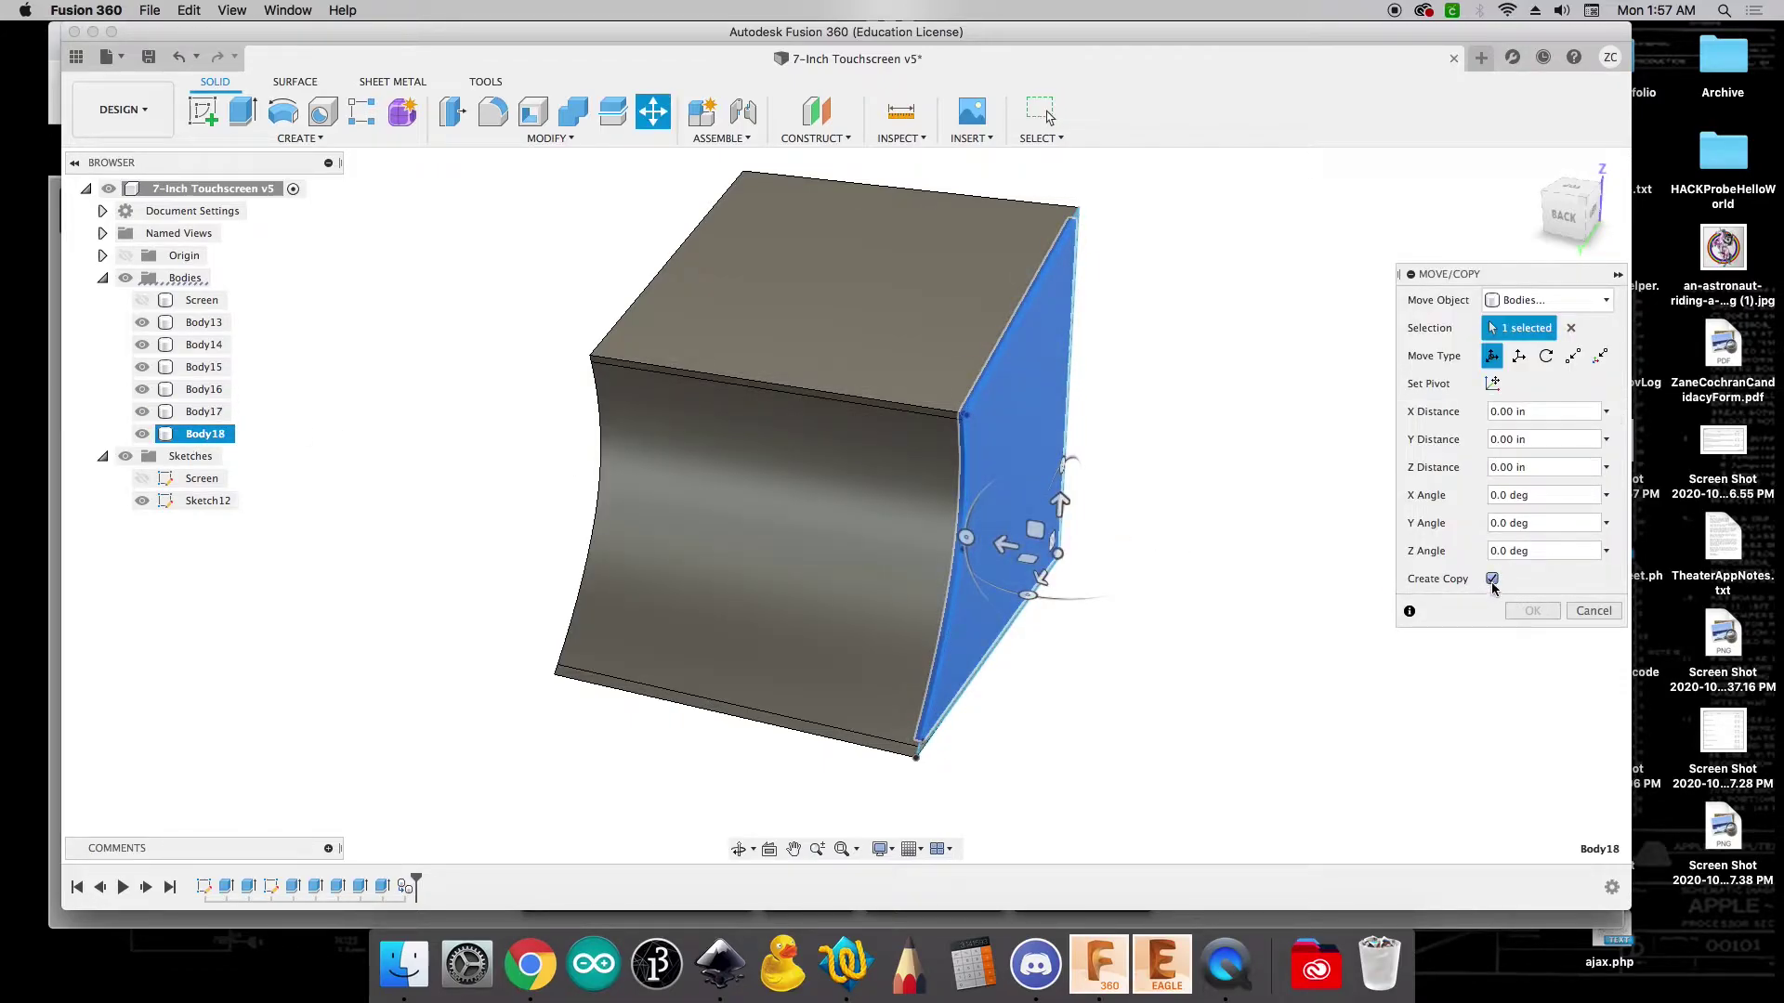
pyautogui.moveTo(1012, 552); pyautogui.dragTo(509, 456)
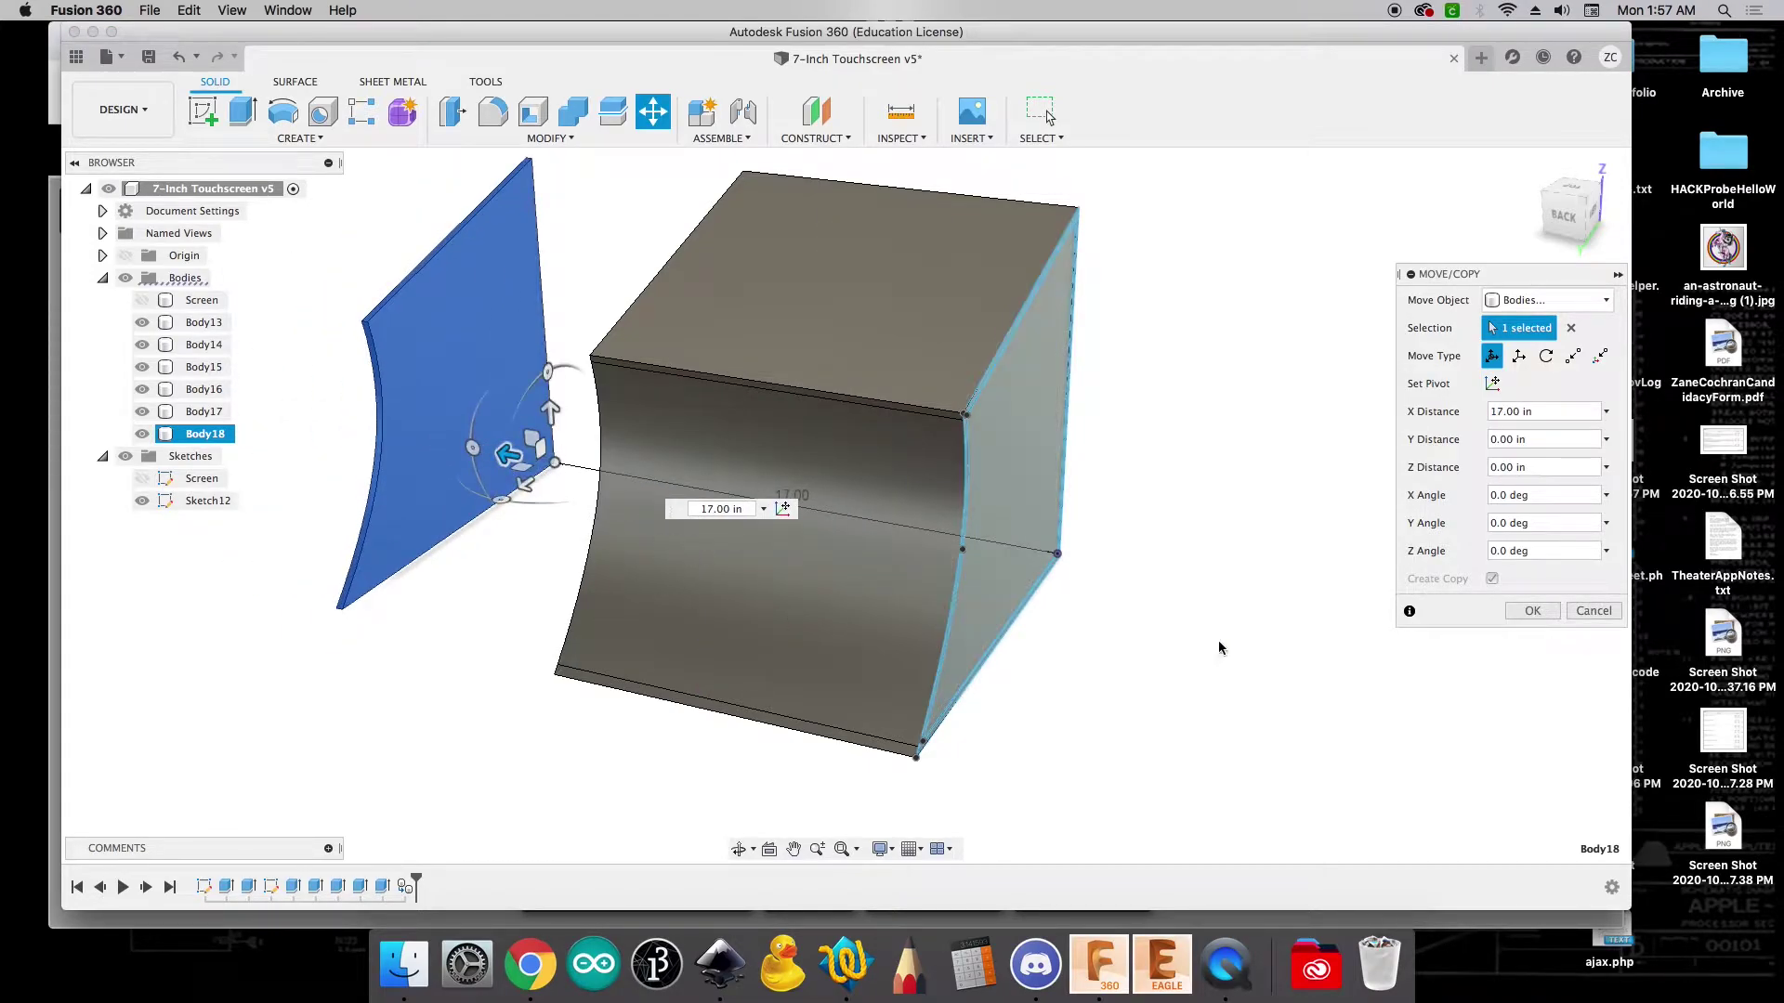
pyautogui.click(1549, 615)
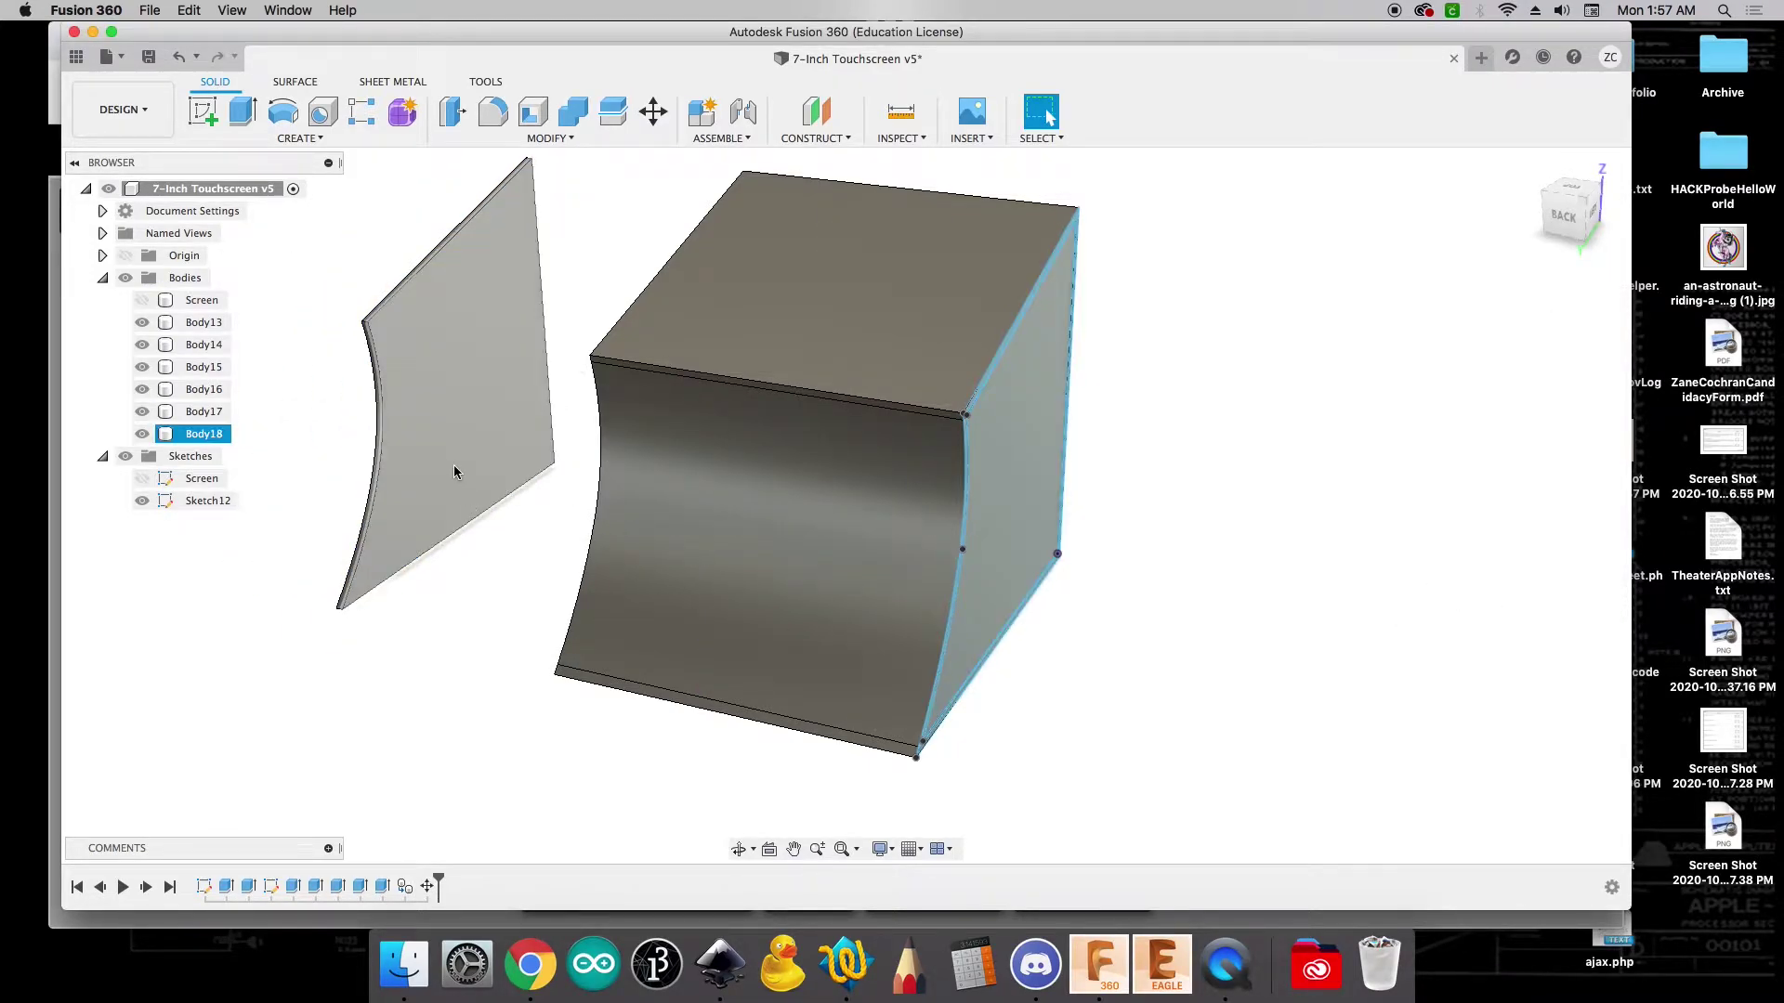
# Move the copied side panel point to point, from its upper outer corner to the inner corner where the vertical and sloping panels meet at the open side
pyautogui.moveTo(1579, 215)
pyautogui.keyDown('shift'); pyautogui.mouseDown(button='middle')
pyautogui.moveTo(1726, 218)
pyautogui.moveTo(740, 521)
pyautogui.mouseUp(button='middle'); pyautogui.keyUp('shift')
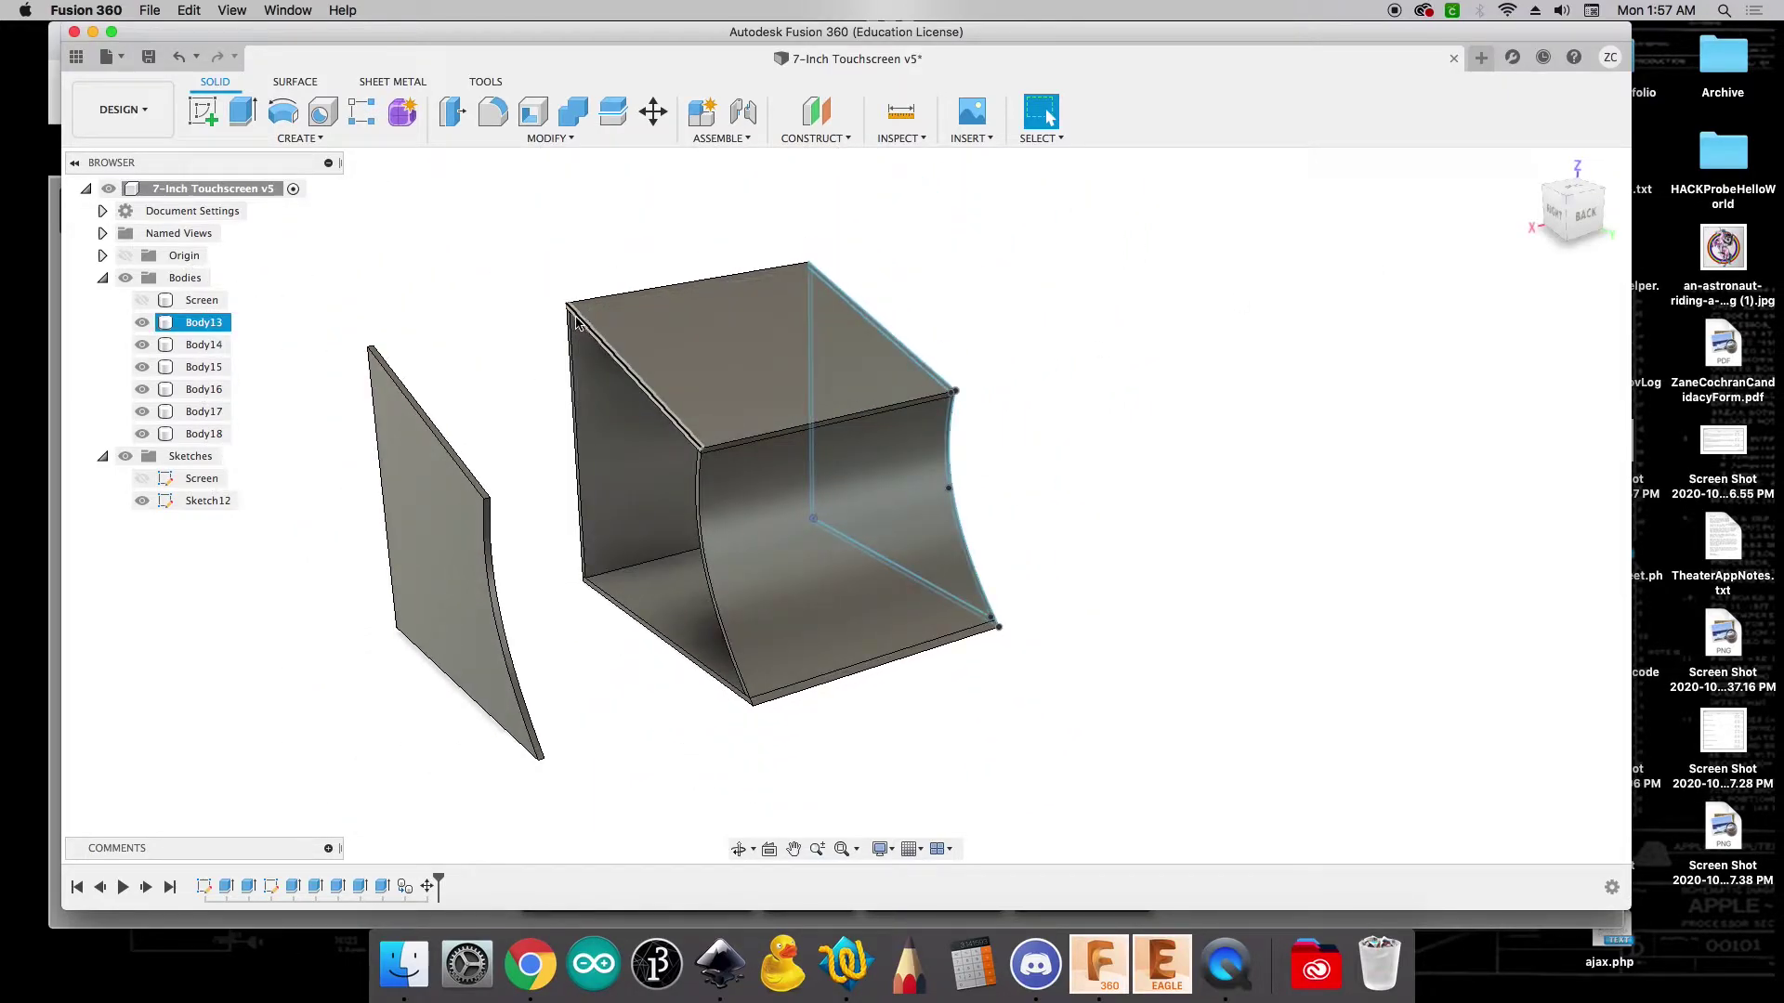
pyautogui.scroll(5, 320, 336)
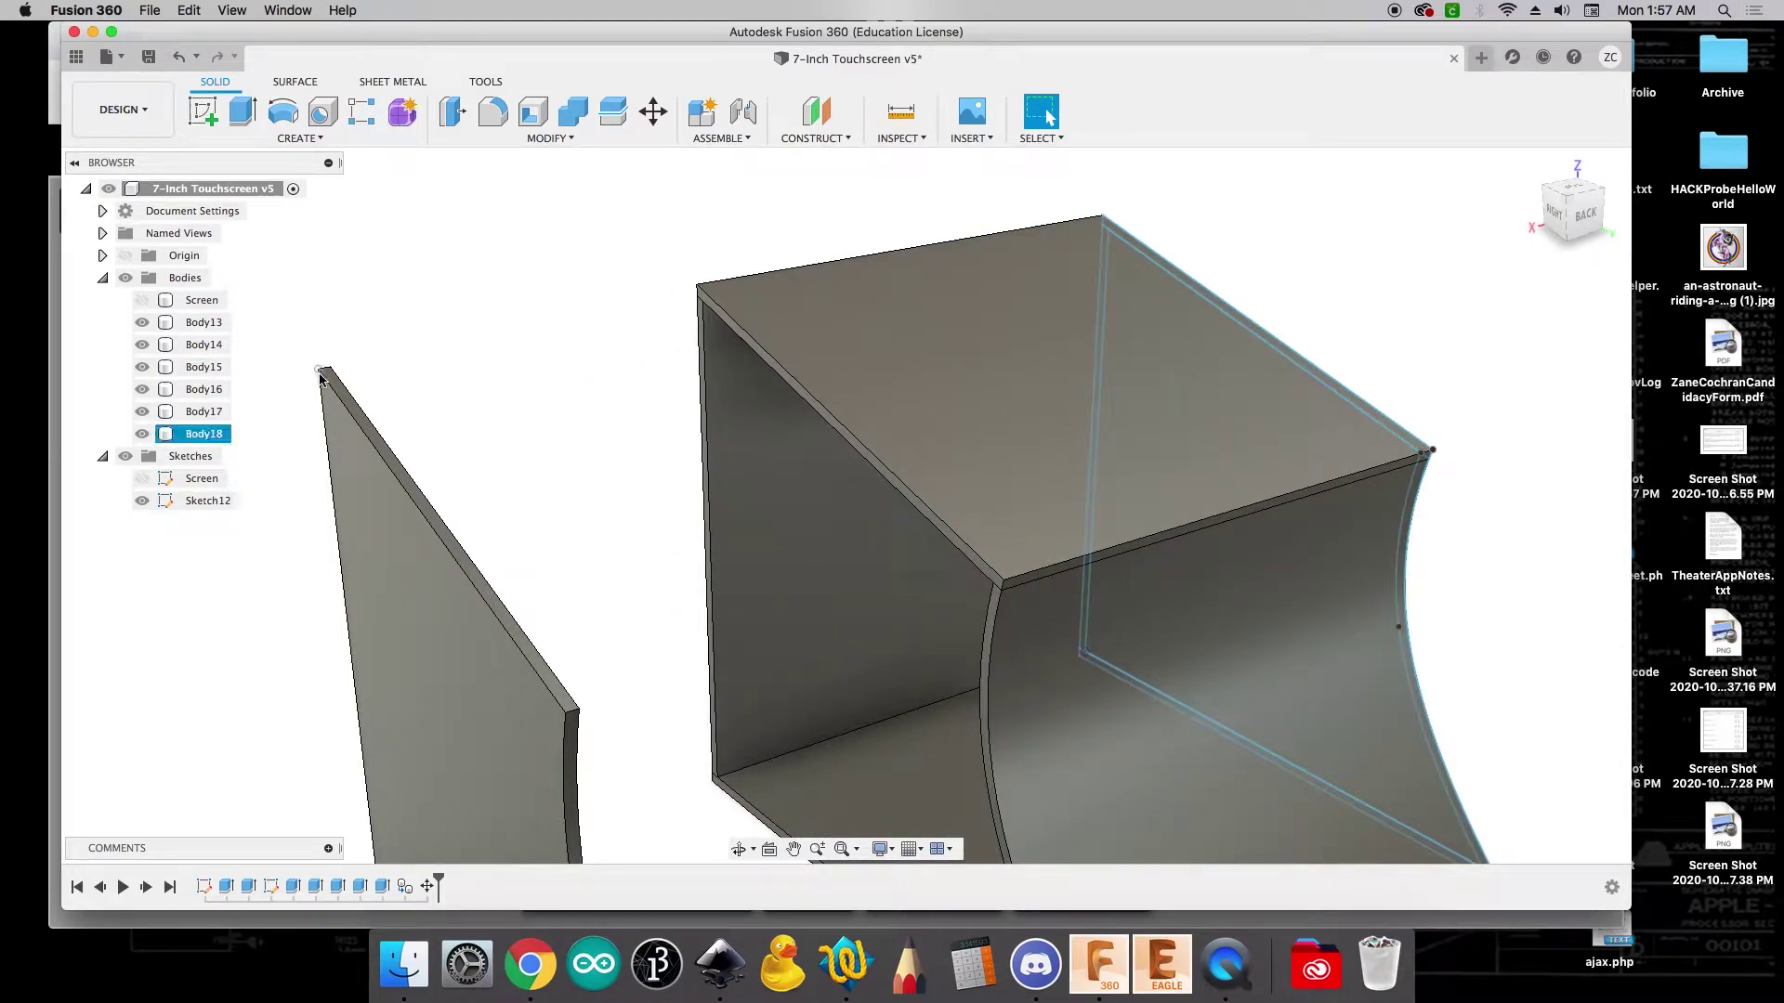
pyautogui.scroll(5, 695, 304)
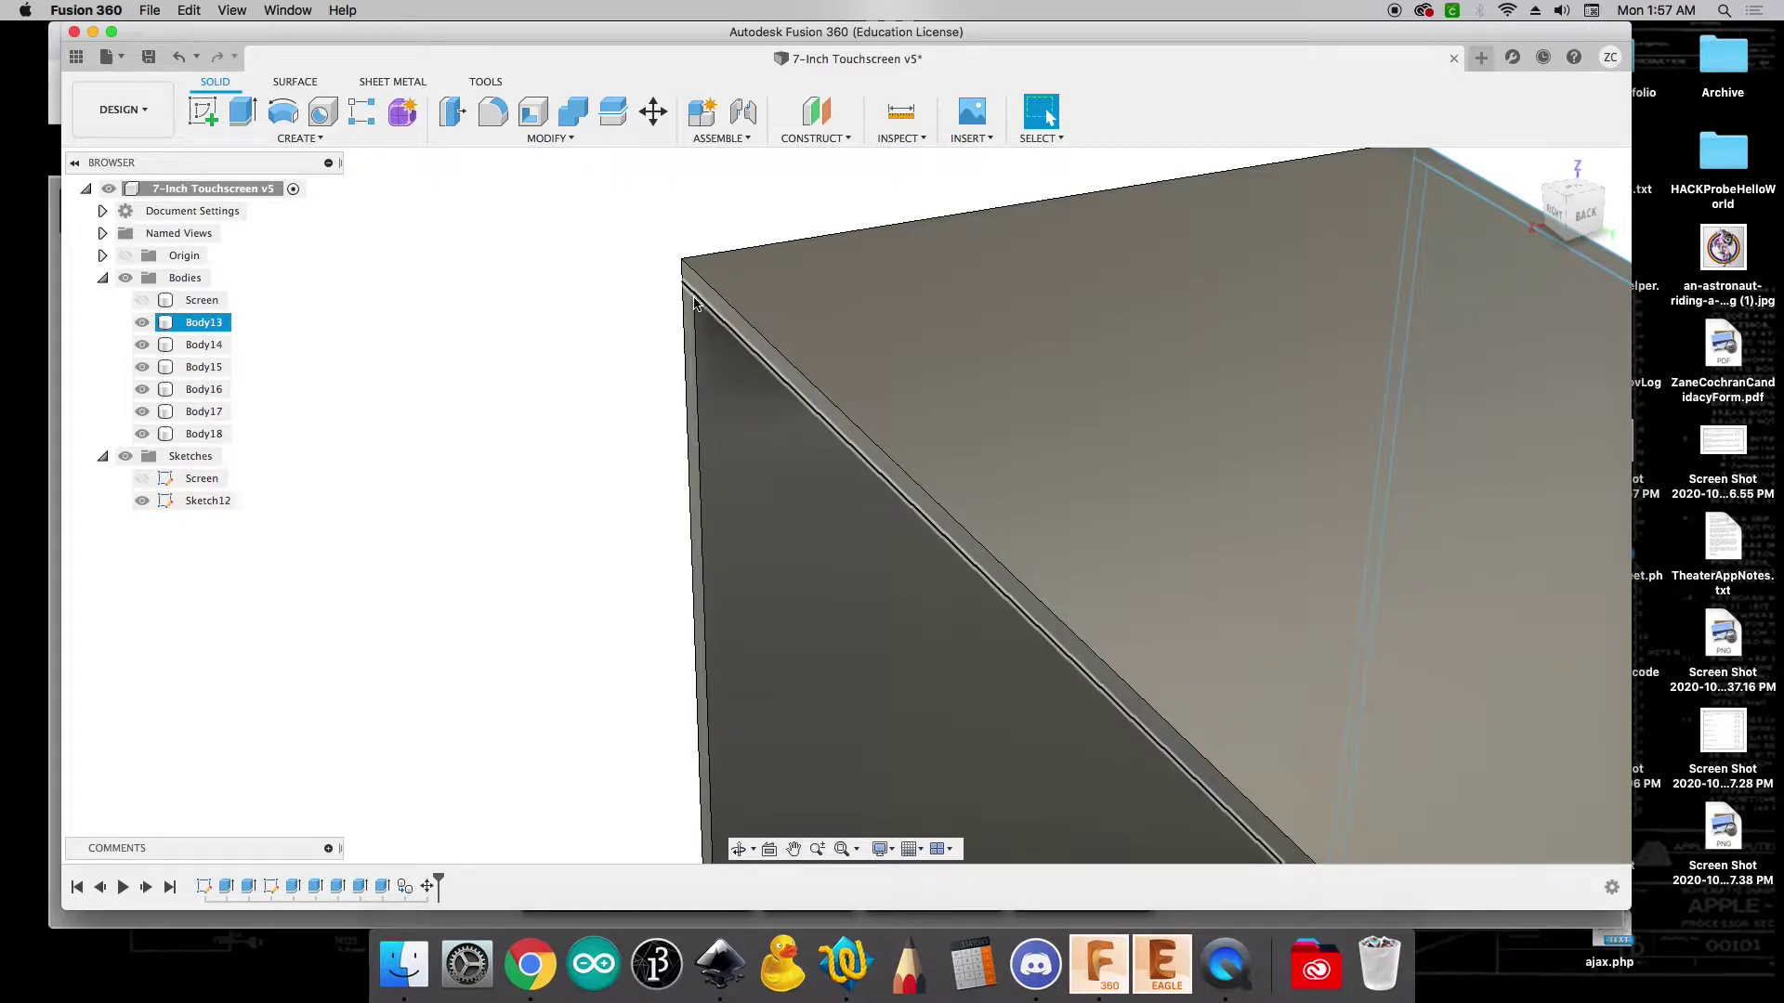
pyautogui.scroll(-4, 602, 418)
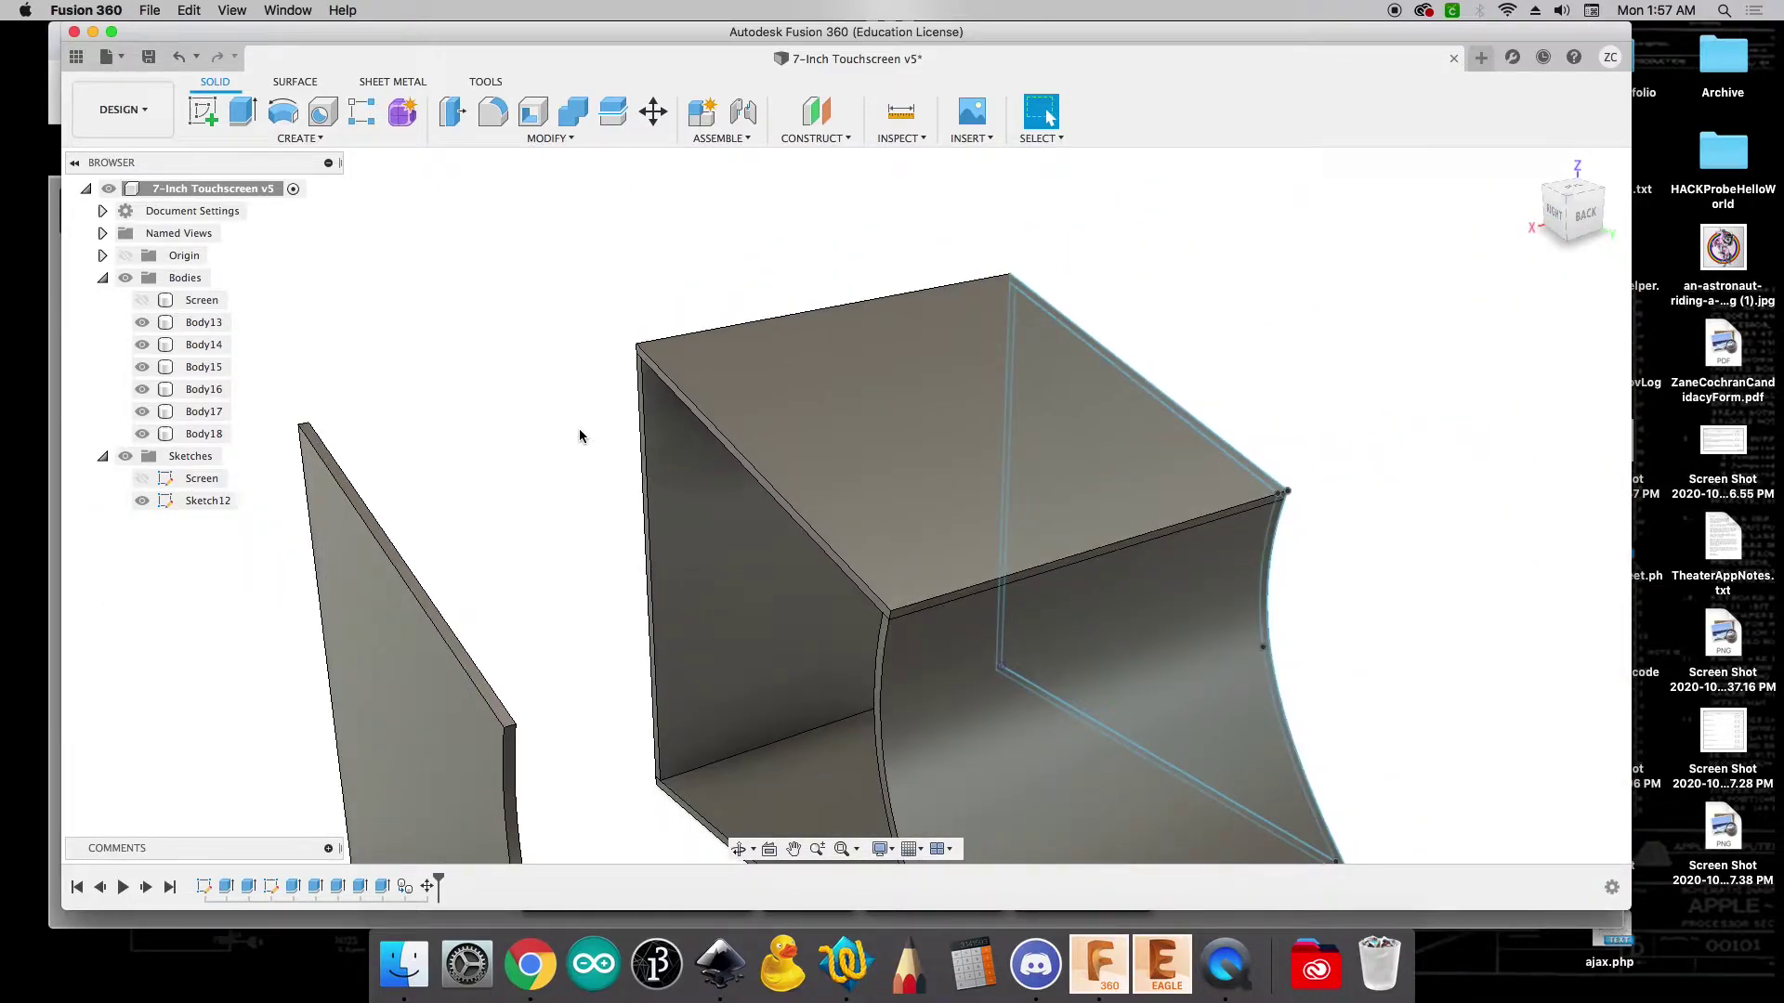
pyautogui.click(202, 436)
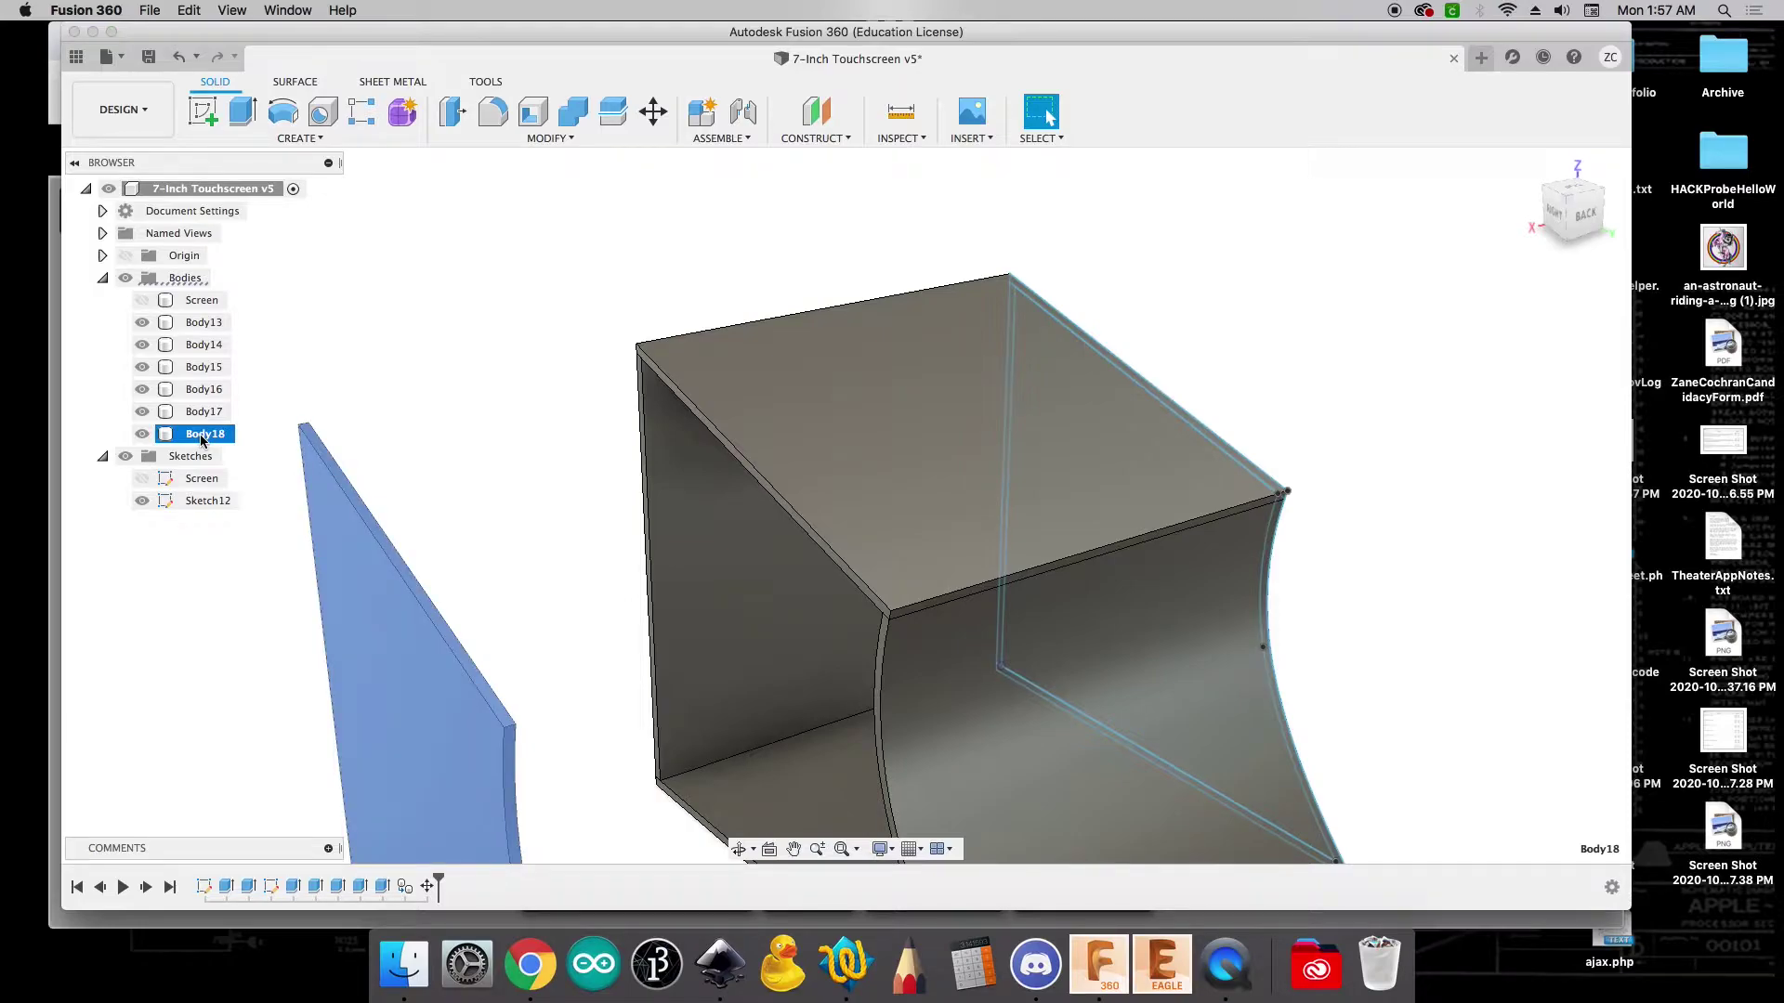
pyautogui.press('m')
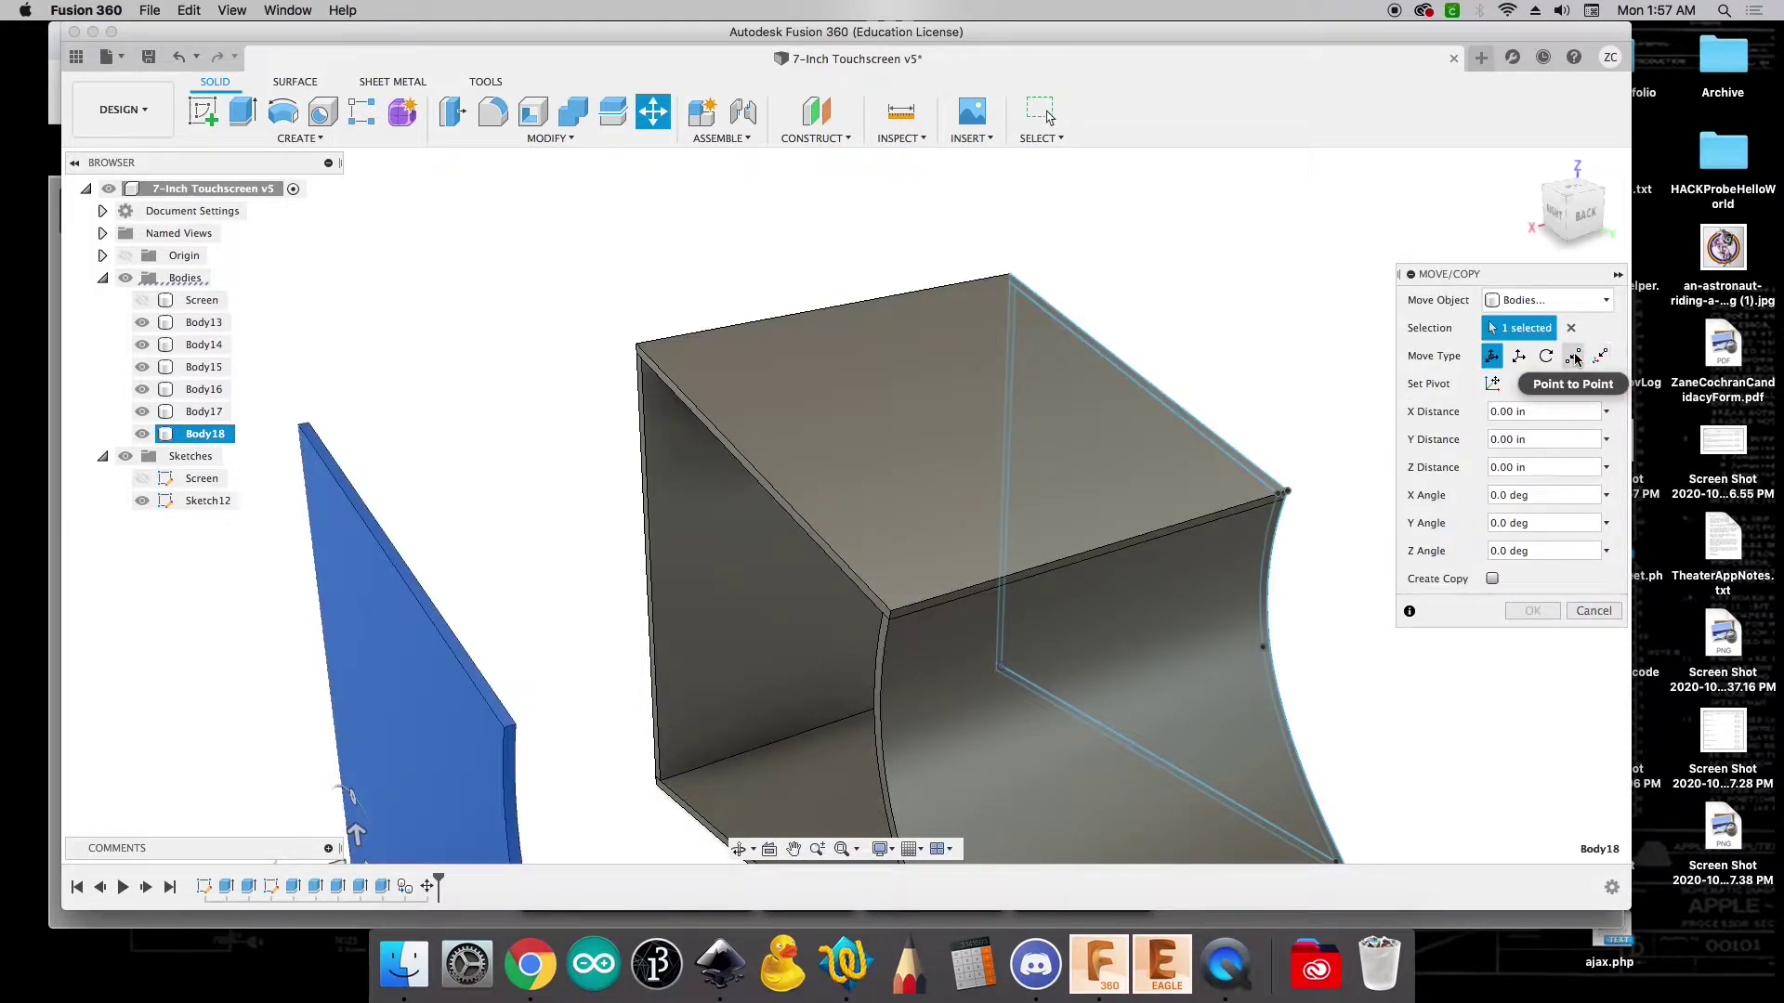
pyautogui.click(1574, 357)
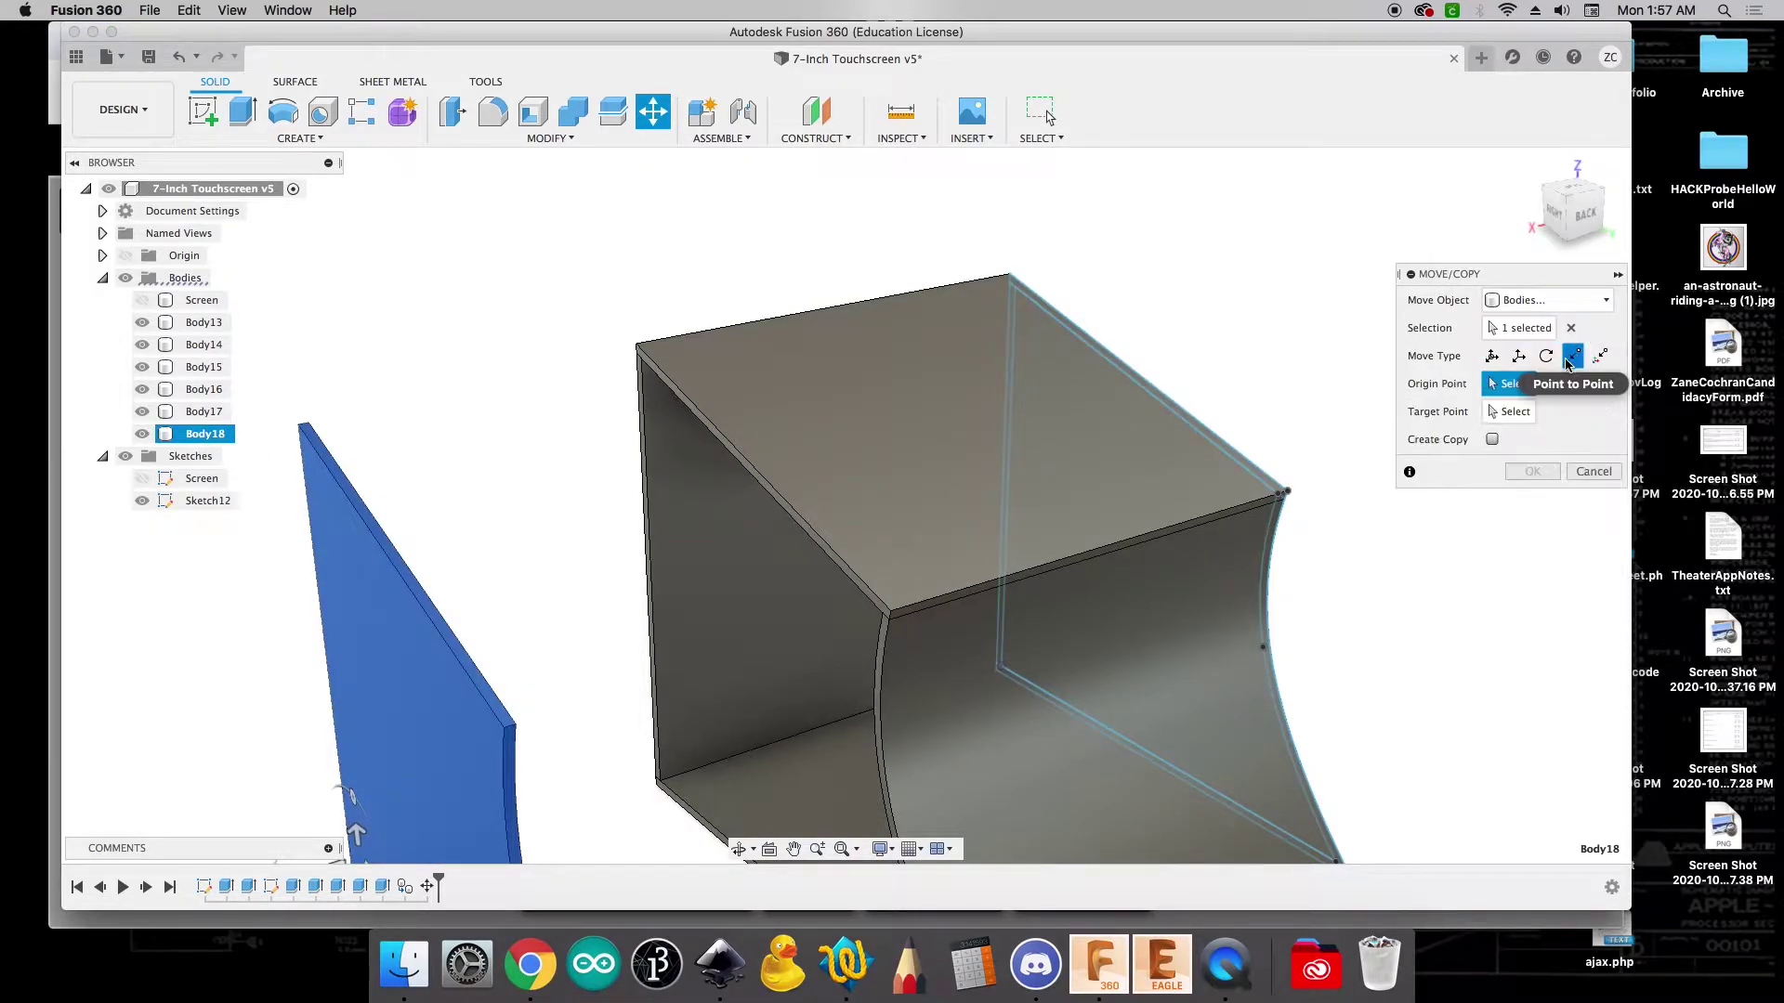
pyautogui.click(299, 428)
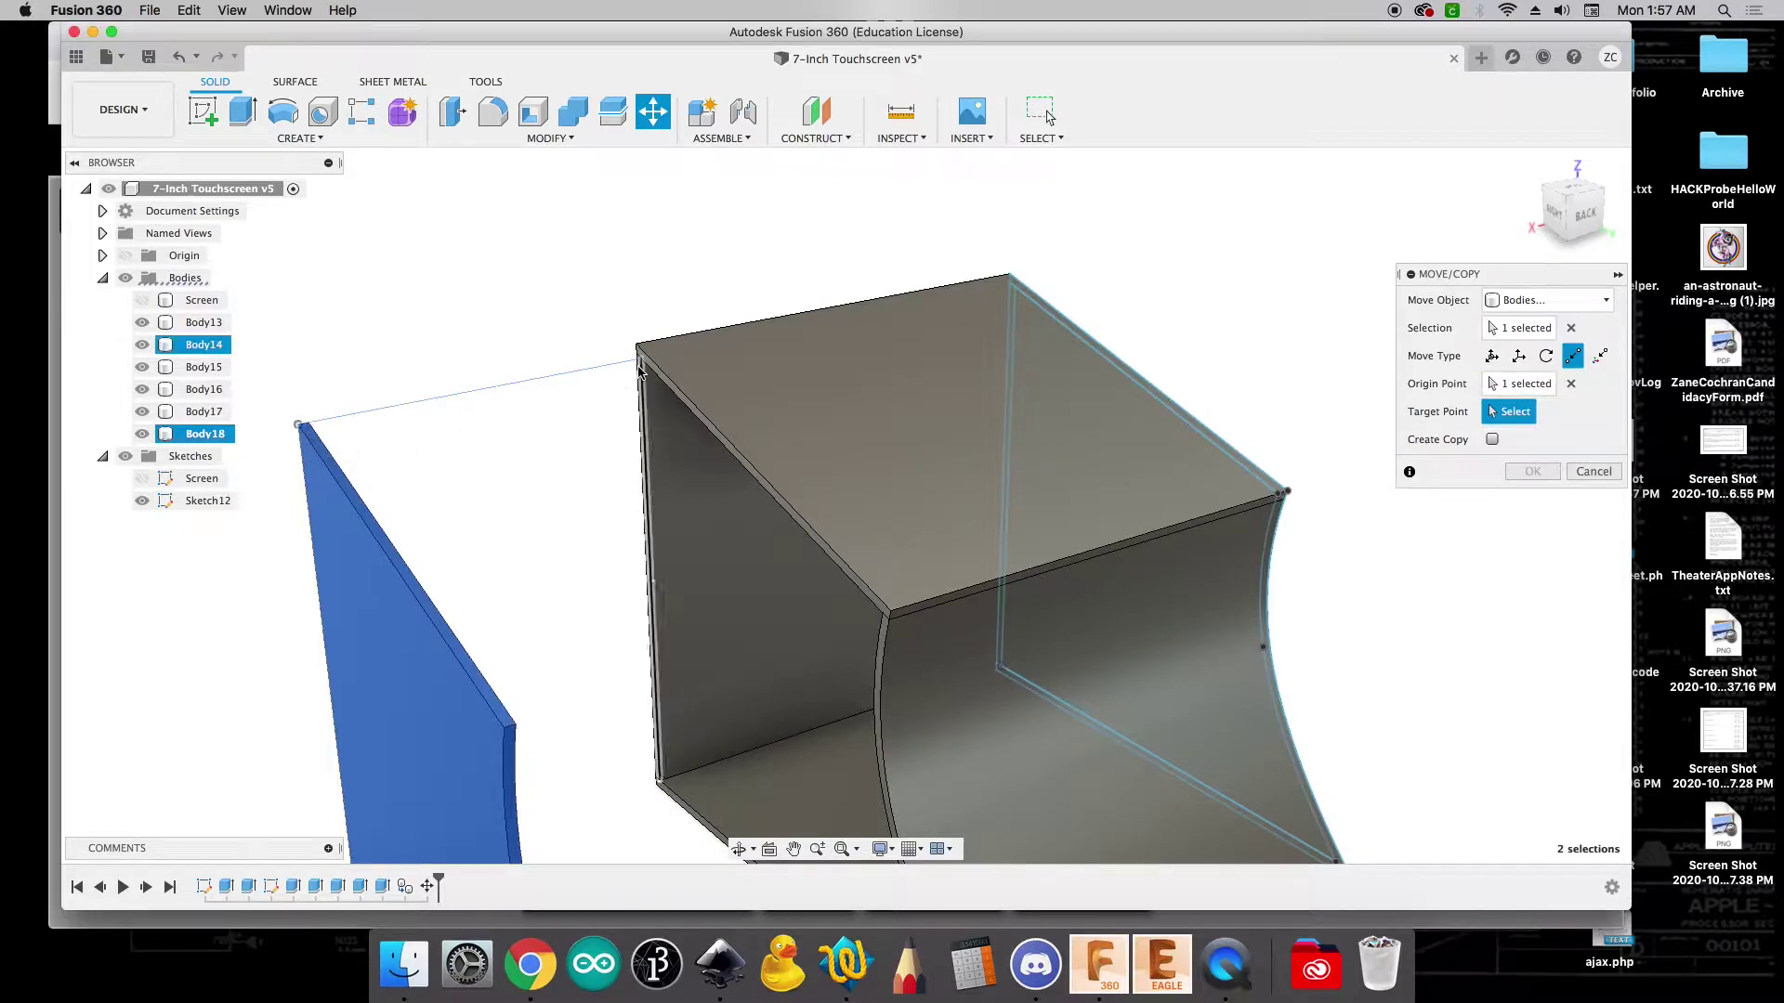
pyautogui.scroll(5, 643, 367)
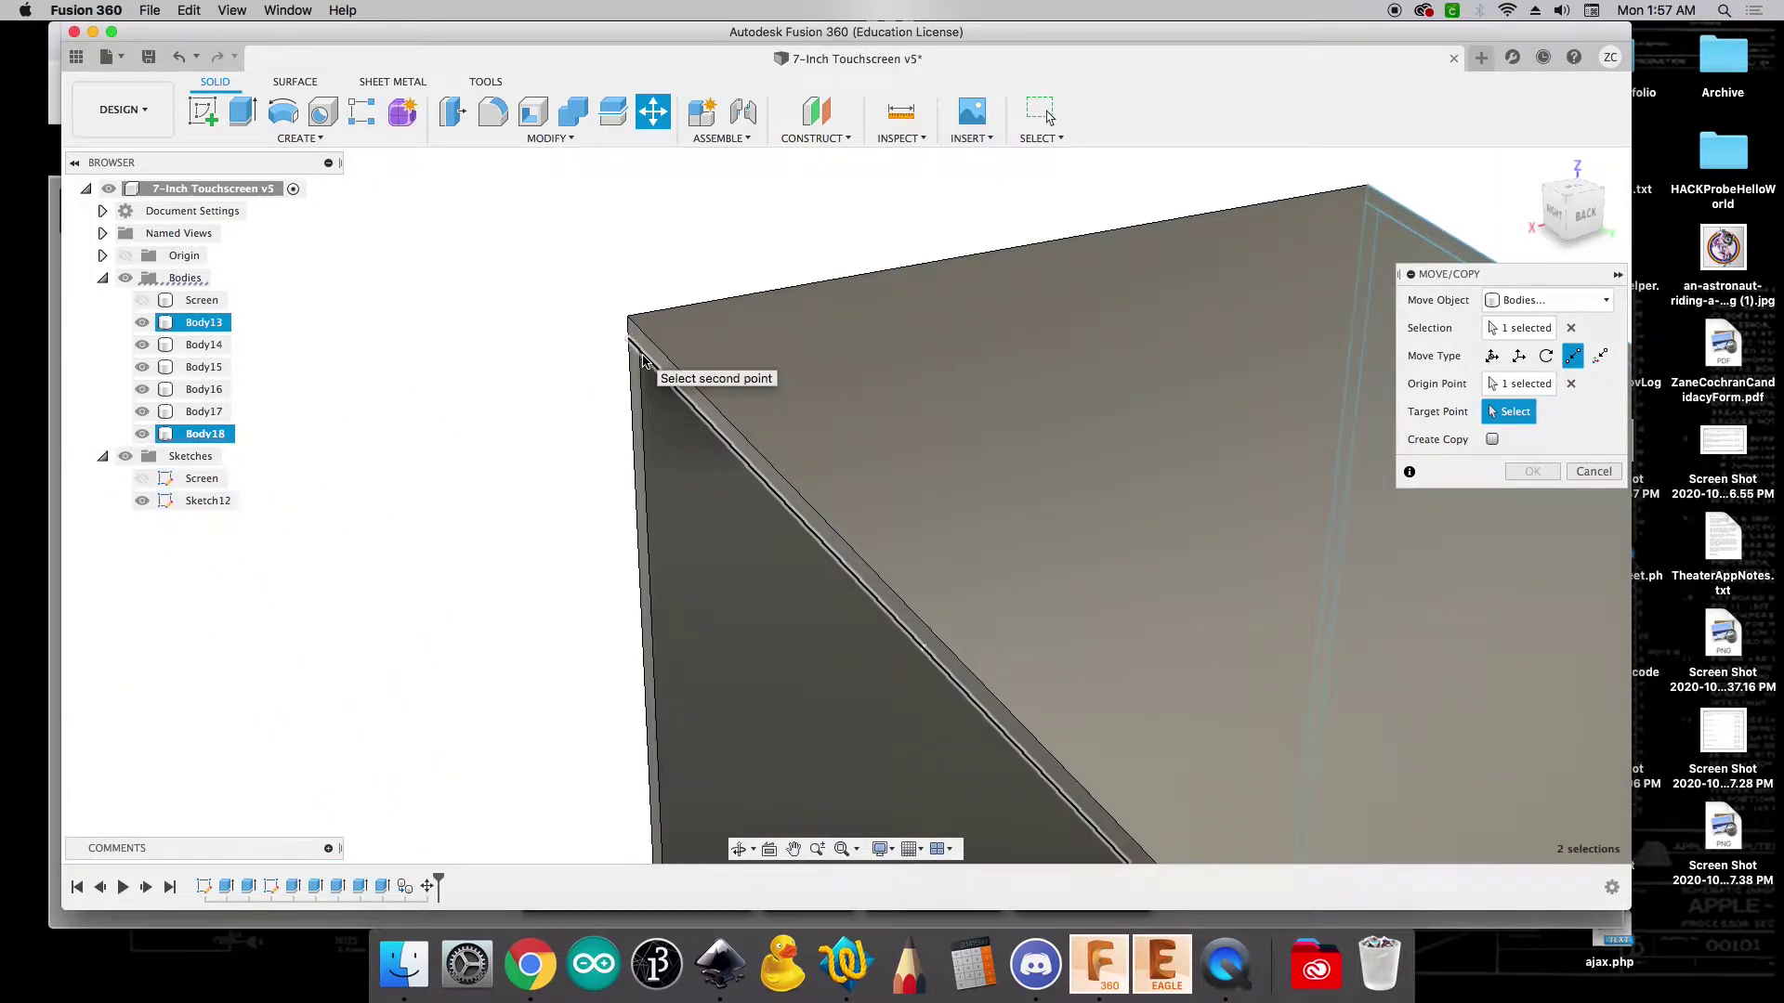
pyautogui.scroll(2, 643, 367)
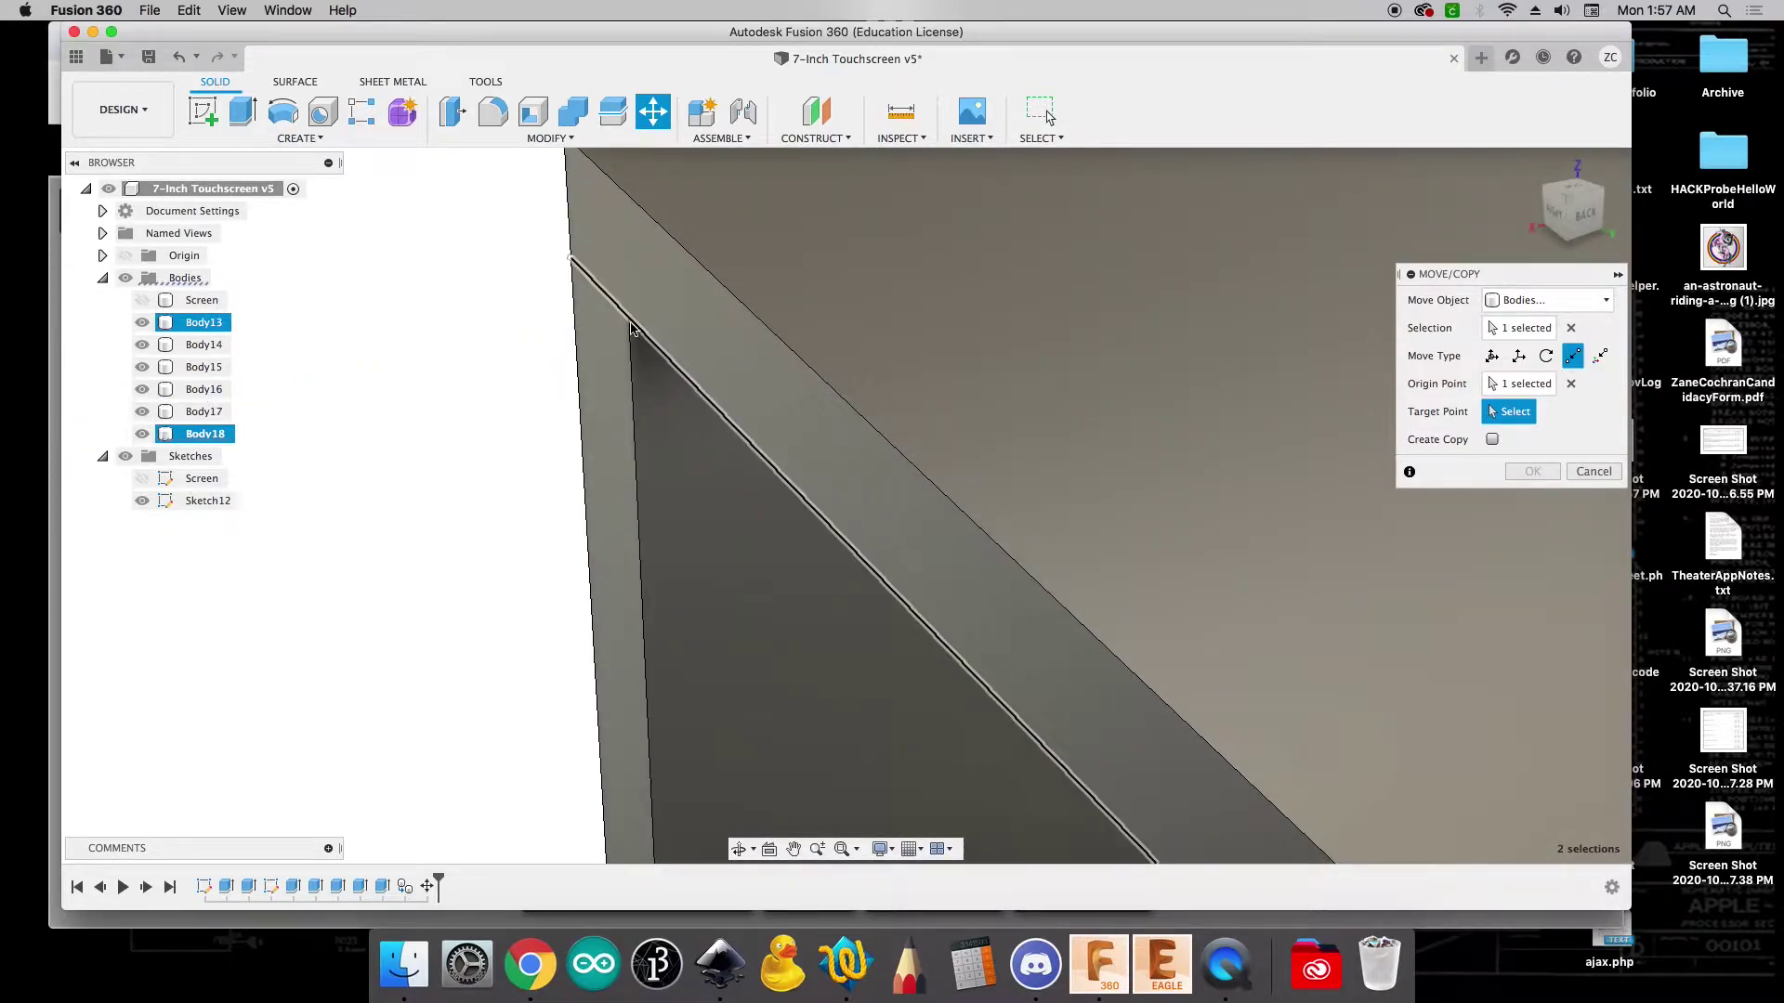
pyautogui.click(631, 327)
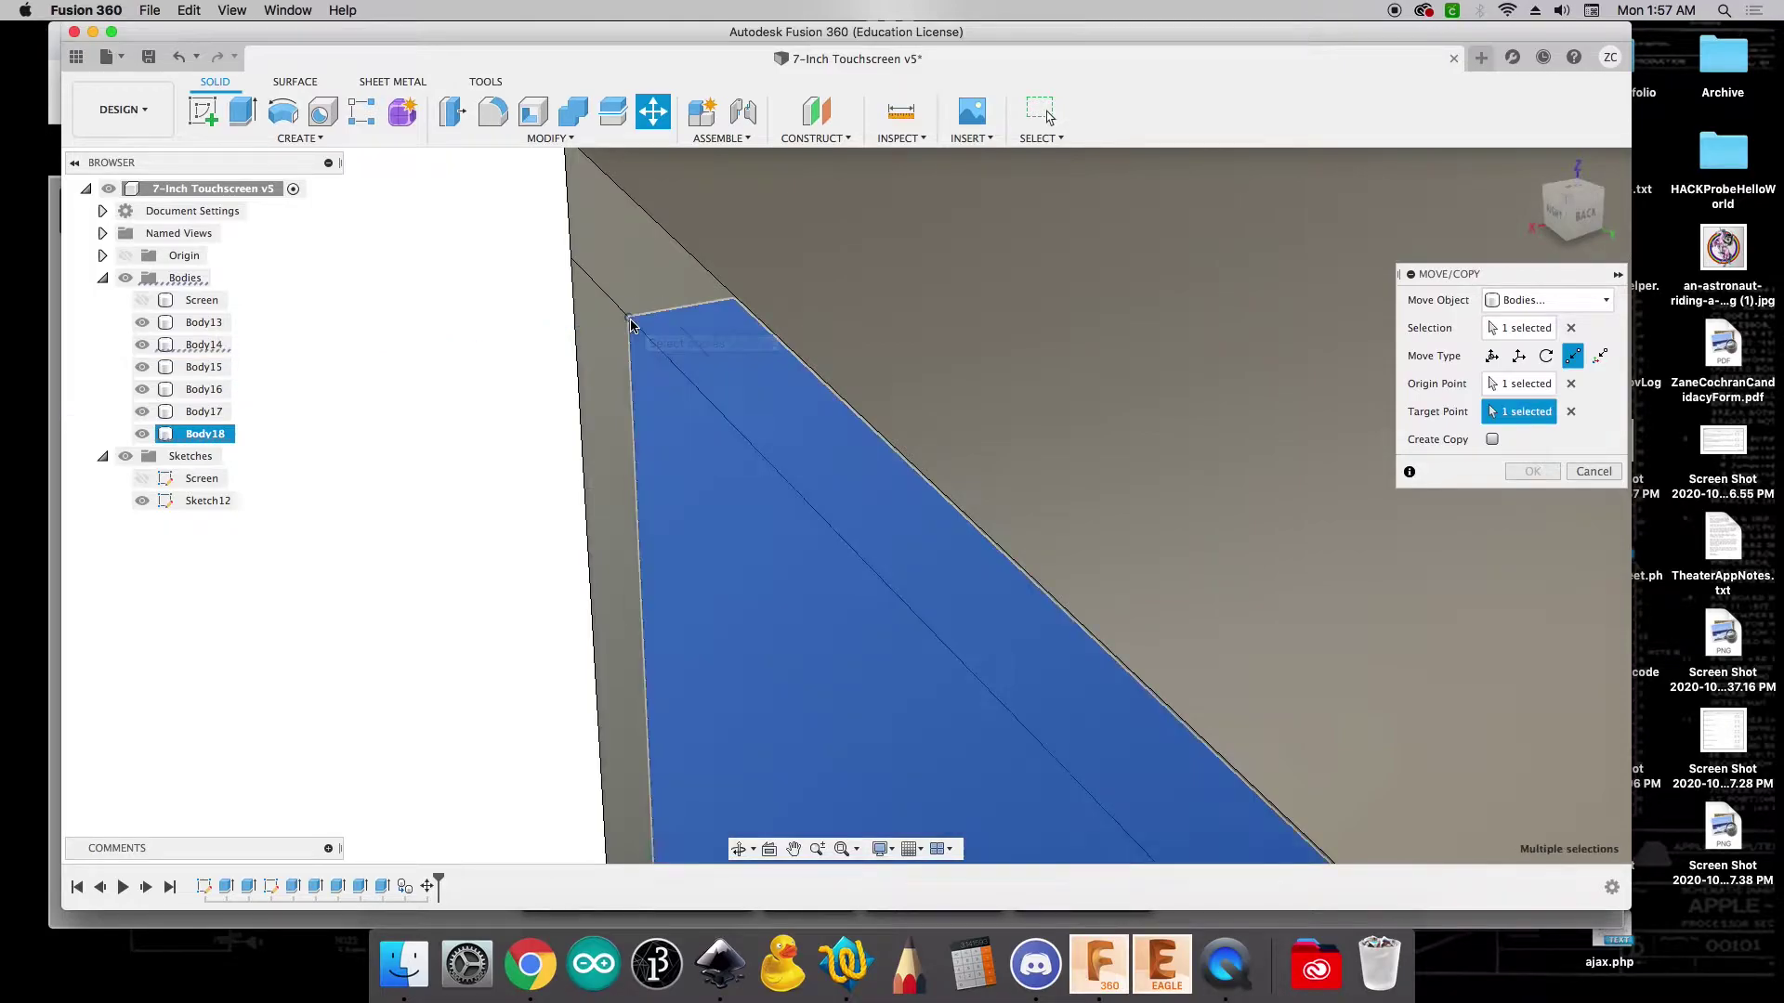
pyautogui.click(1532, 471)
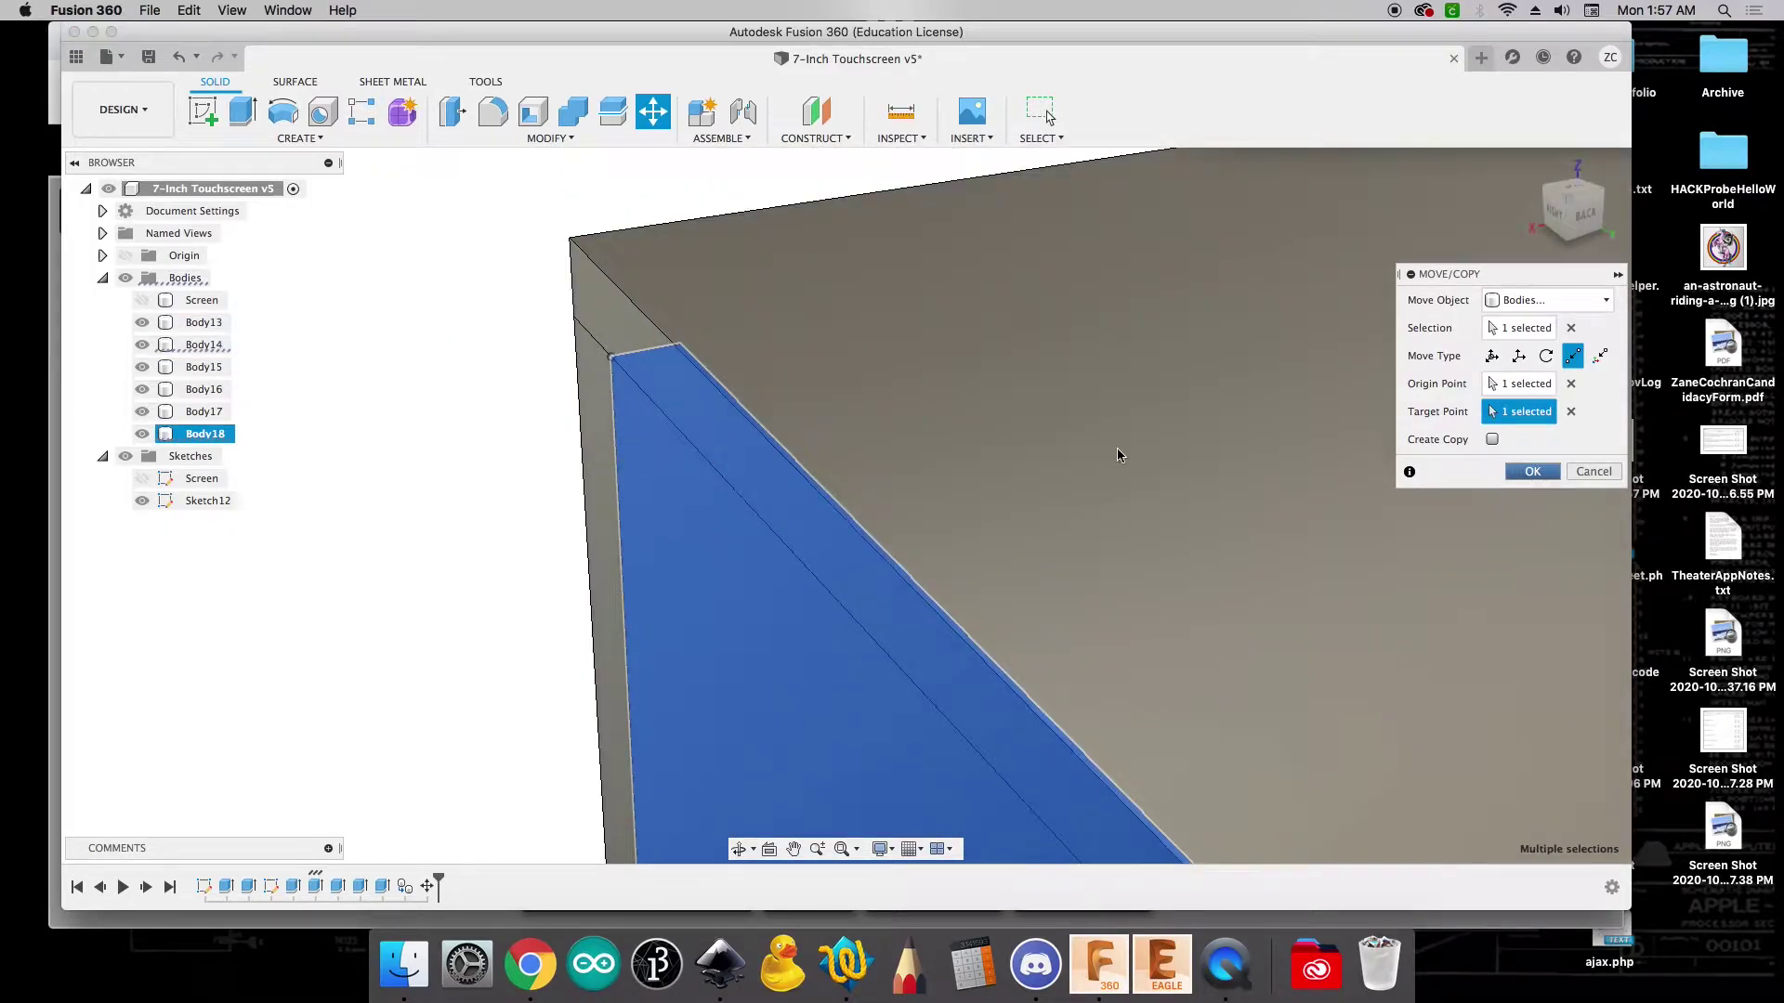
pyautogui.scroll(-5, 1429, 446)
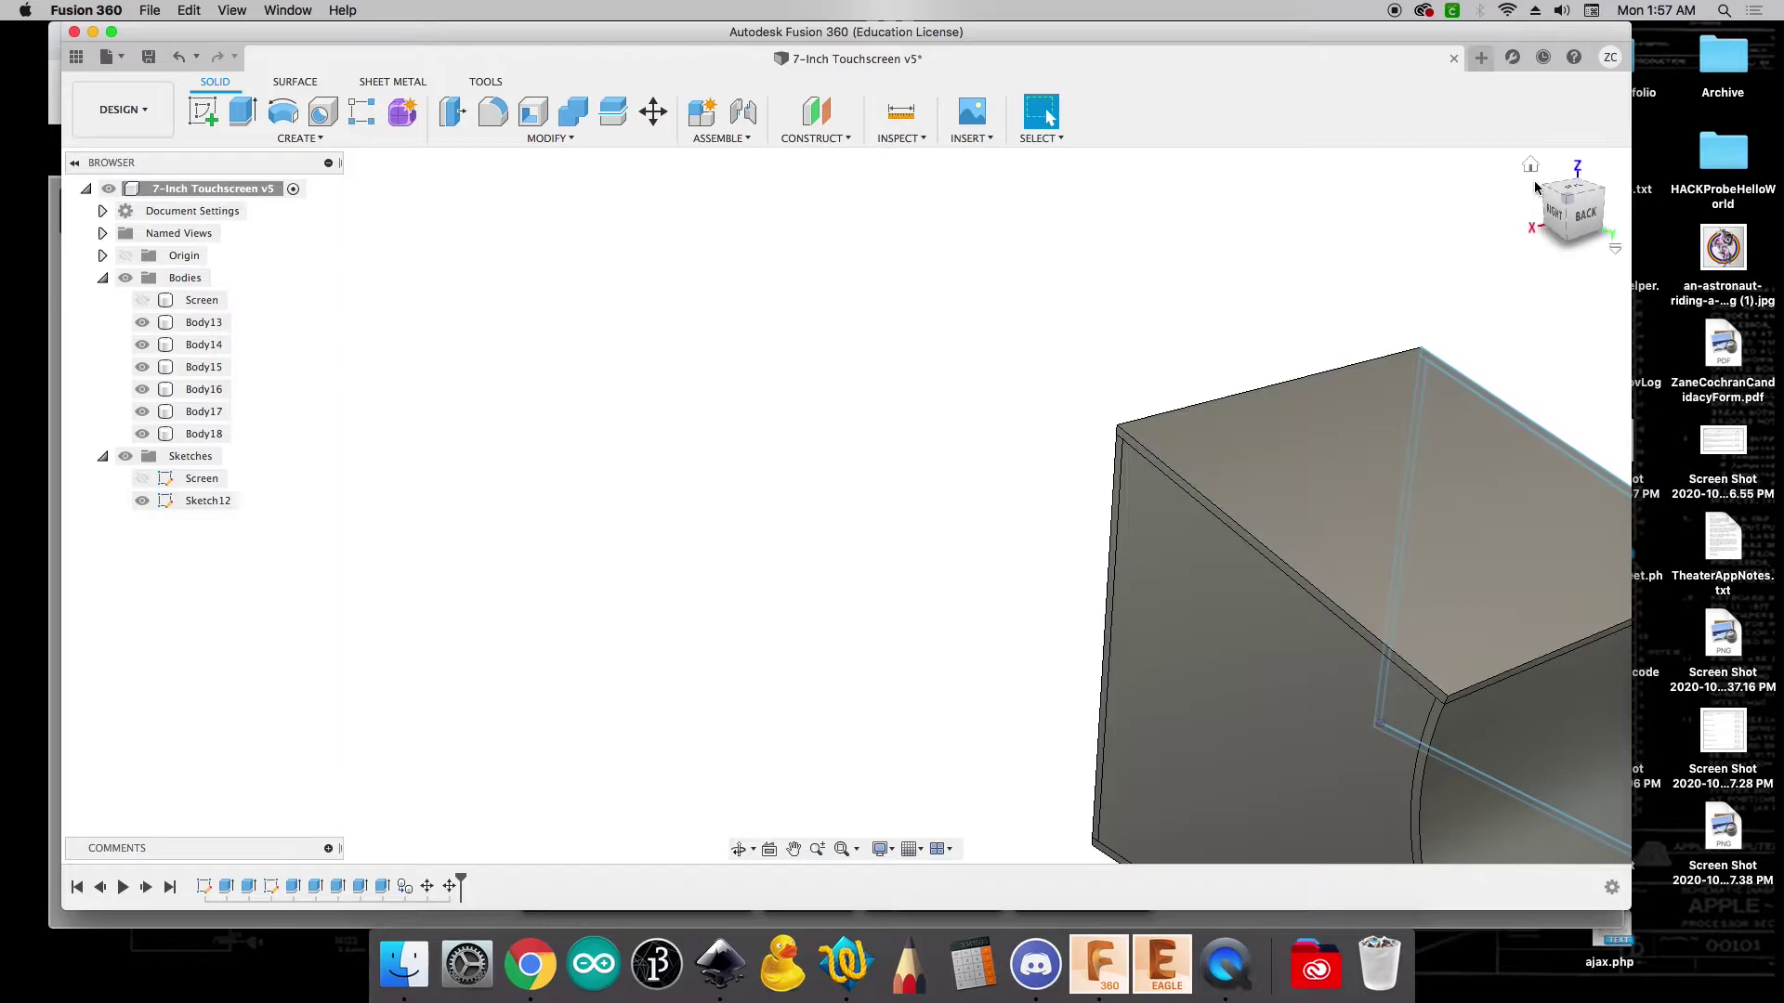
pyautogui.click(1530, 164)
pyautogui.moveTo(1572, 200)
pyautogui.keyDown('shift'); pyautogui.mouseDown(button='middle')
pyautogui.moveTo(1124, 191)
pyautogui.moveTo(1540, 188)
pyautogui.mouseUp(button='middle'); pyautogui.keyUp('shift')
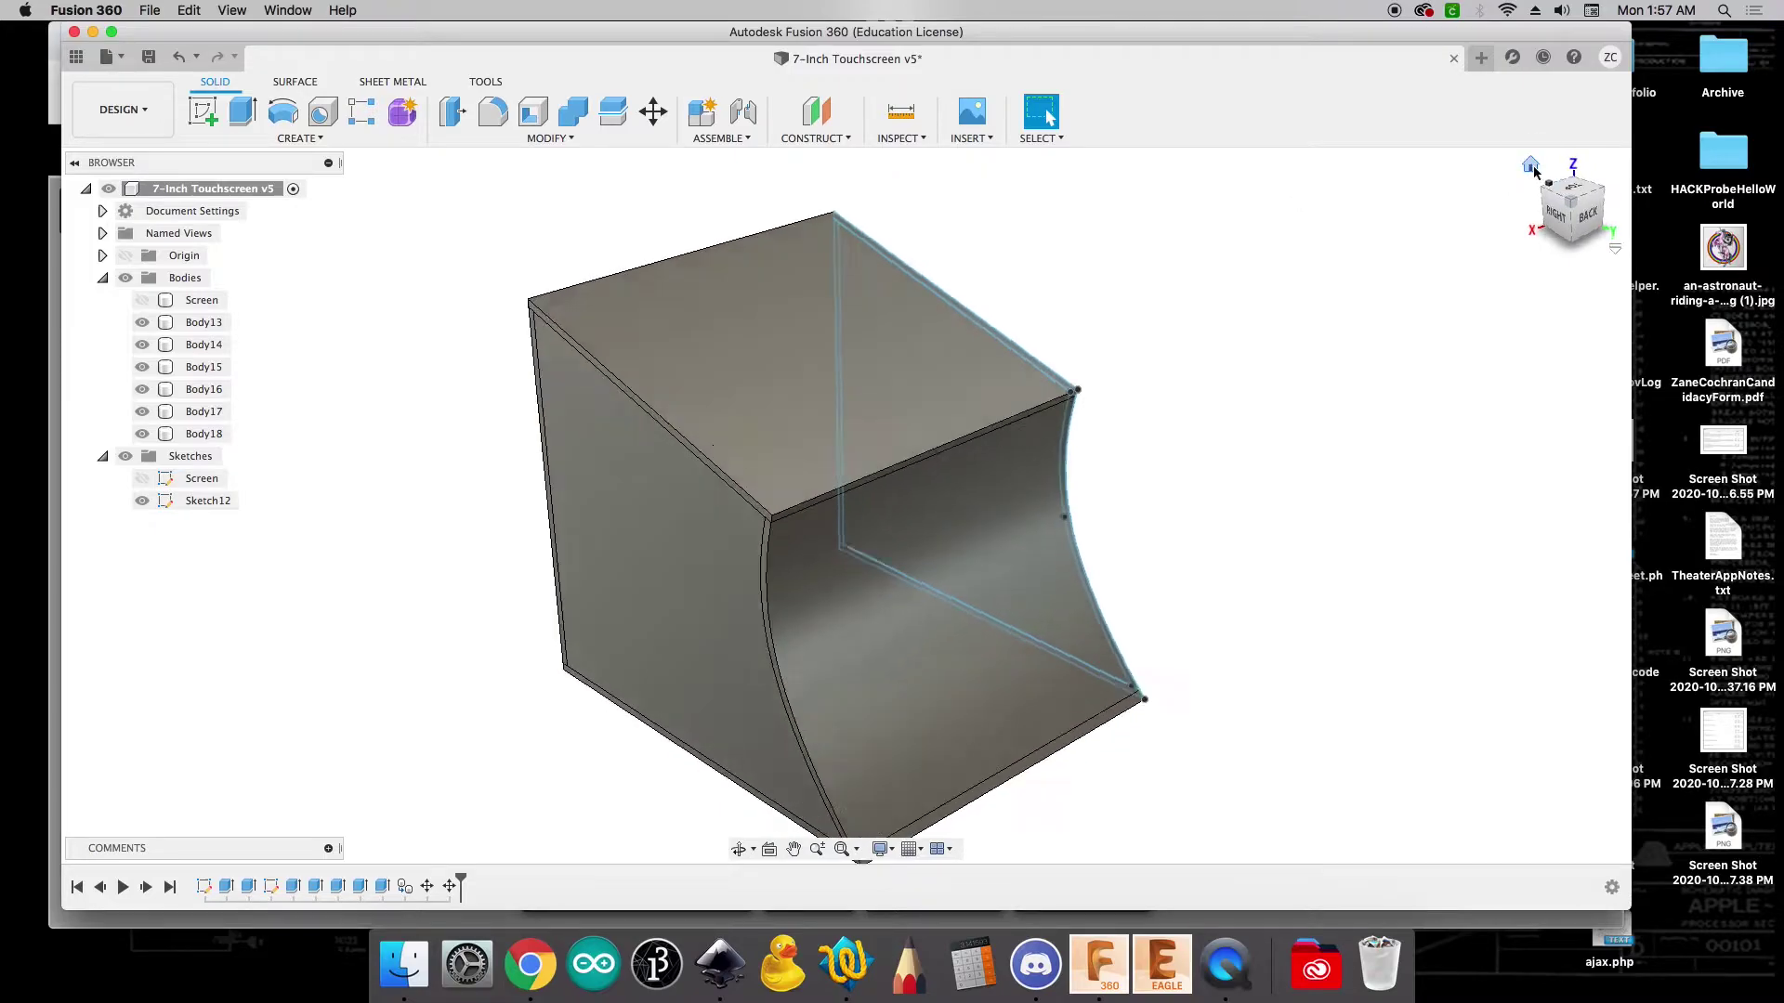
pyautogui.click(1531, 166)
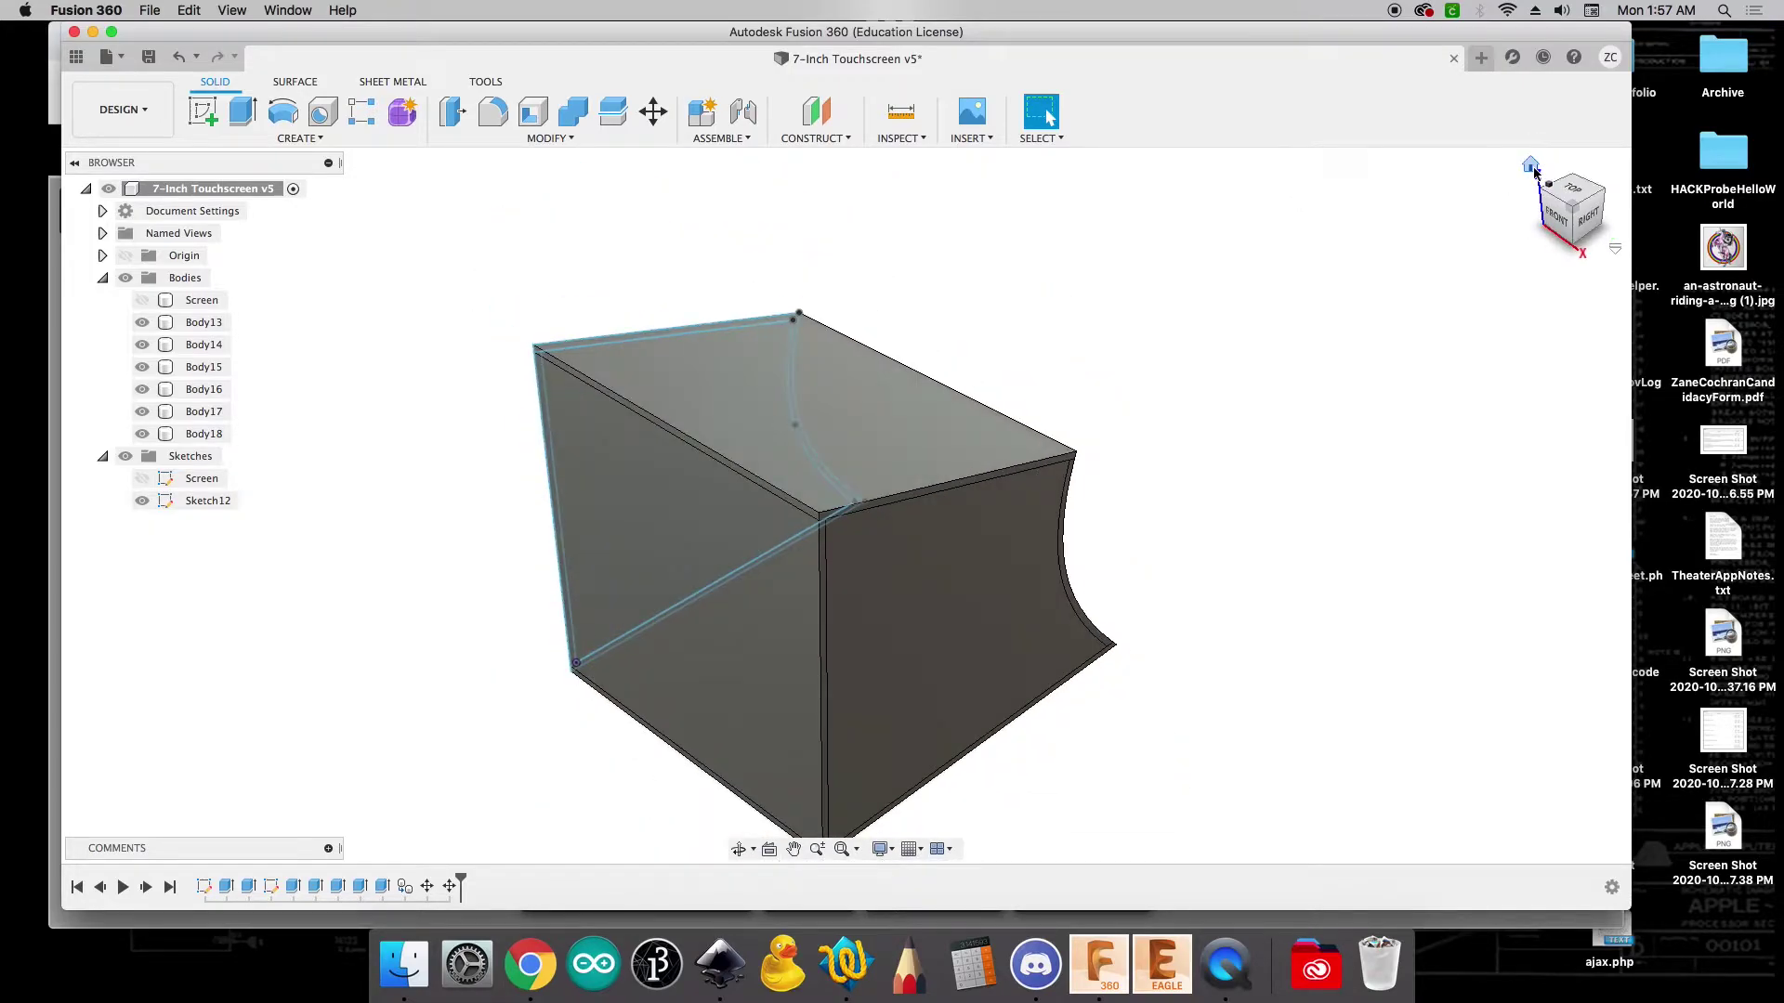
# Sketch a 0.5 in diameter circle on the outer face of the vertical wall, centred across its width about 2 in above the bottom edge
pyautogui.click(1565, 224)
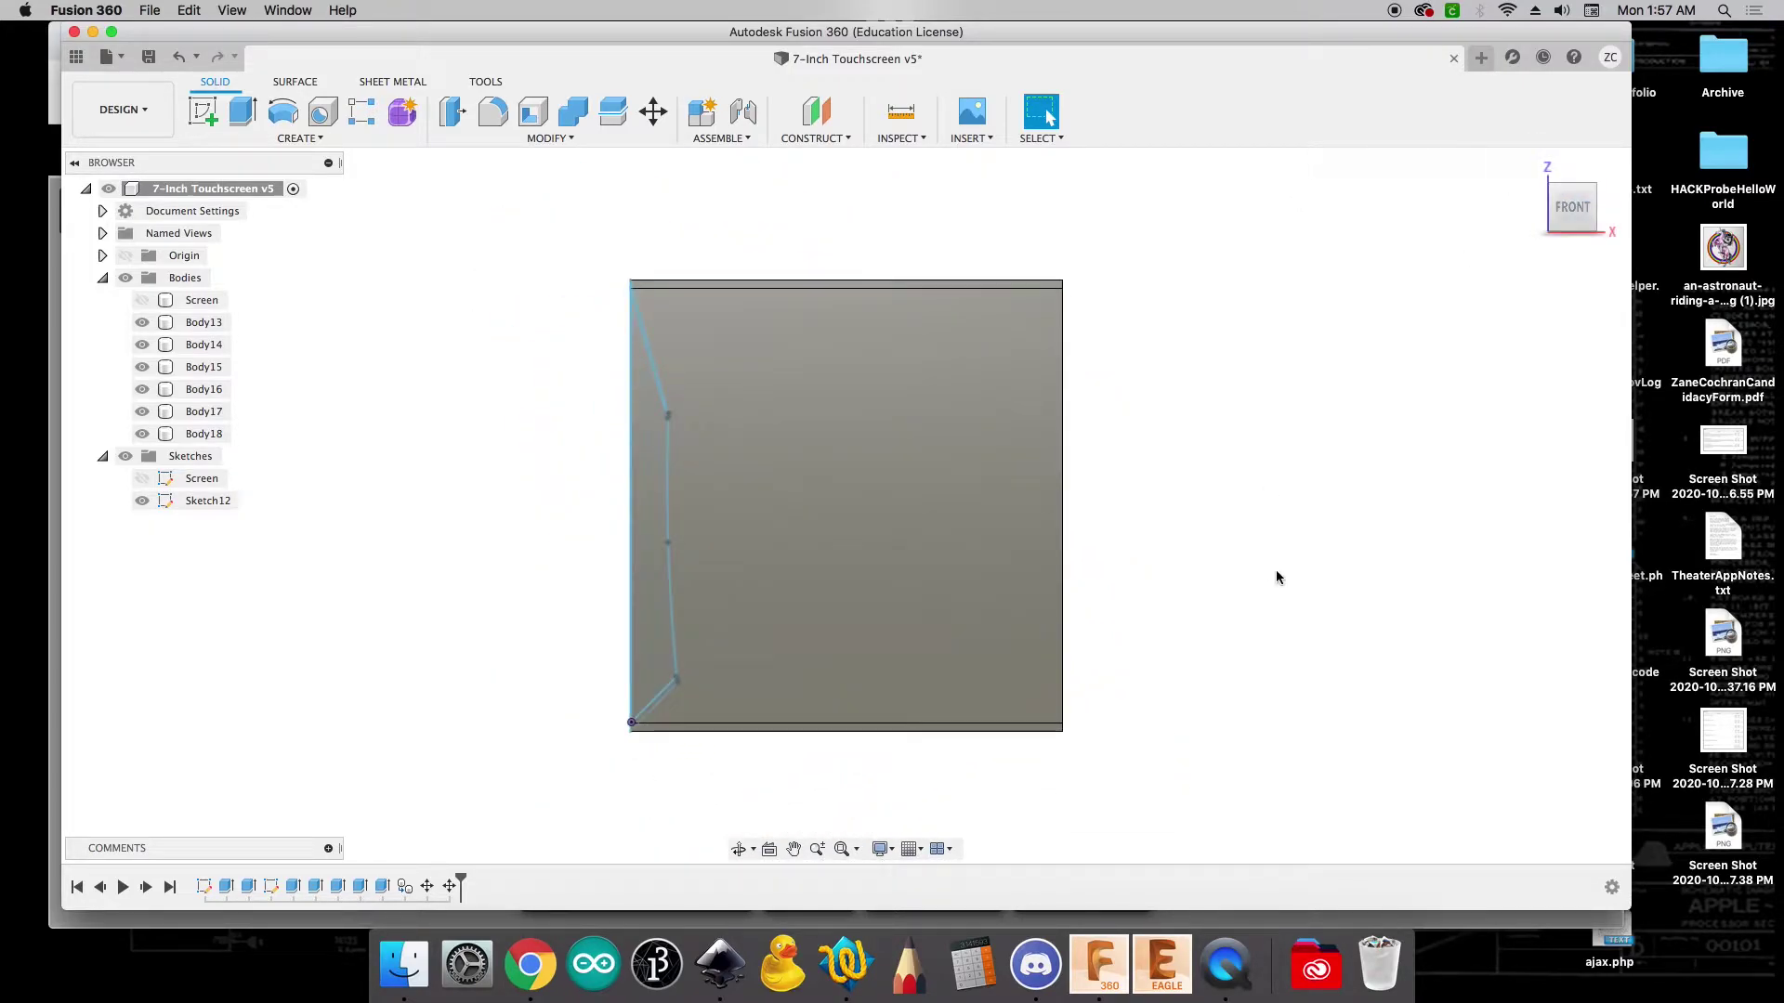
pyautogui.click(880, 699)
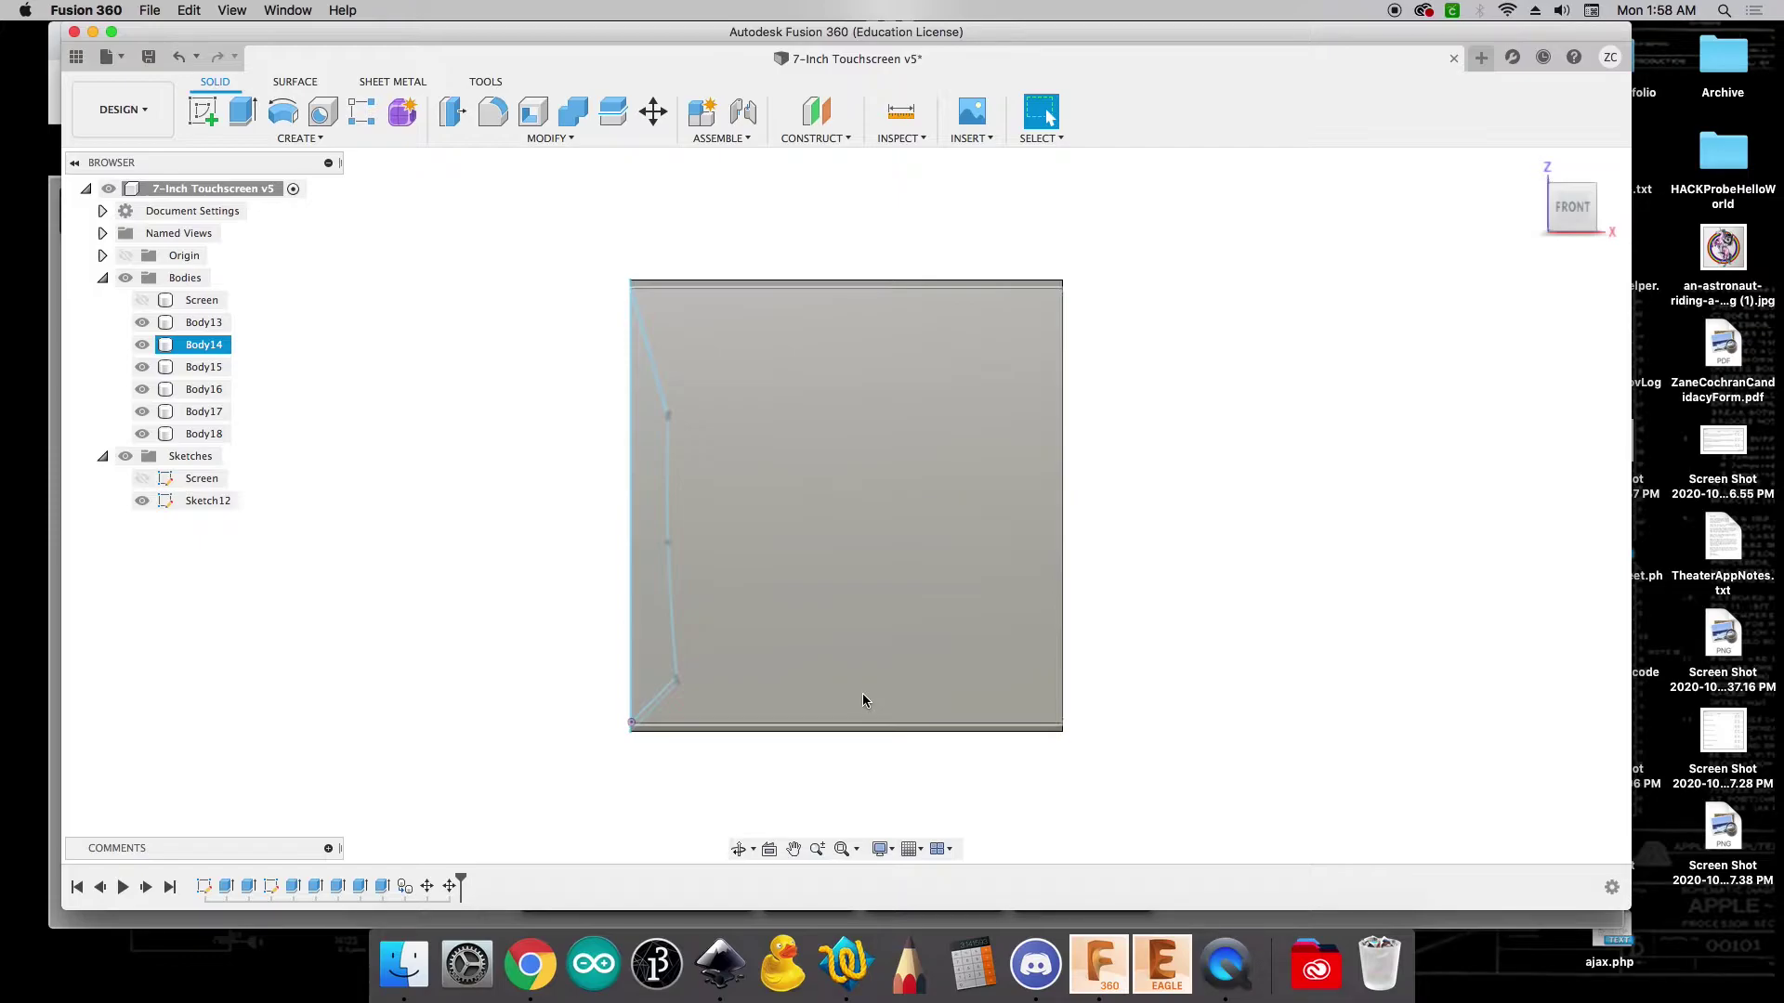
pyautogui.press('l')
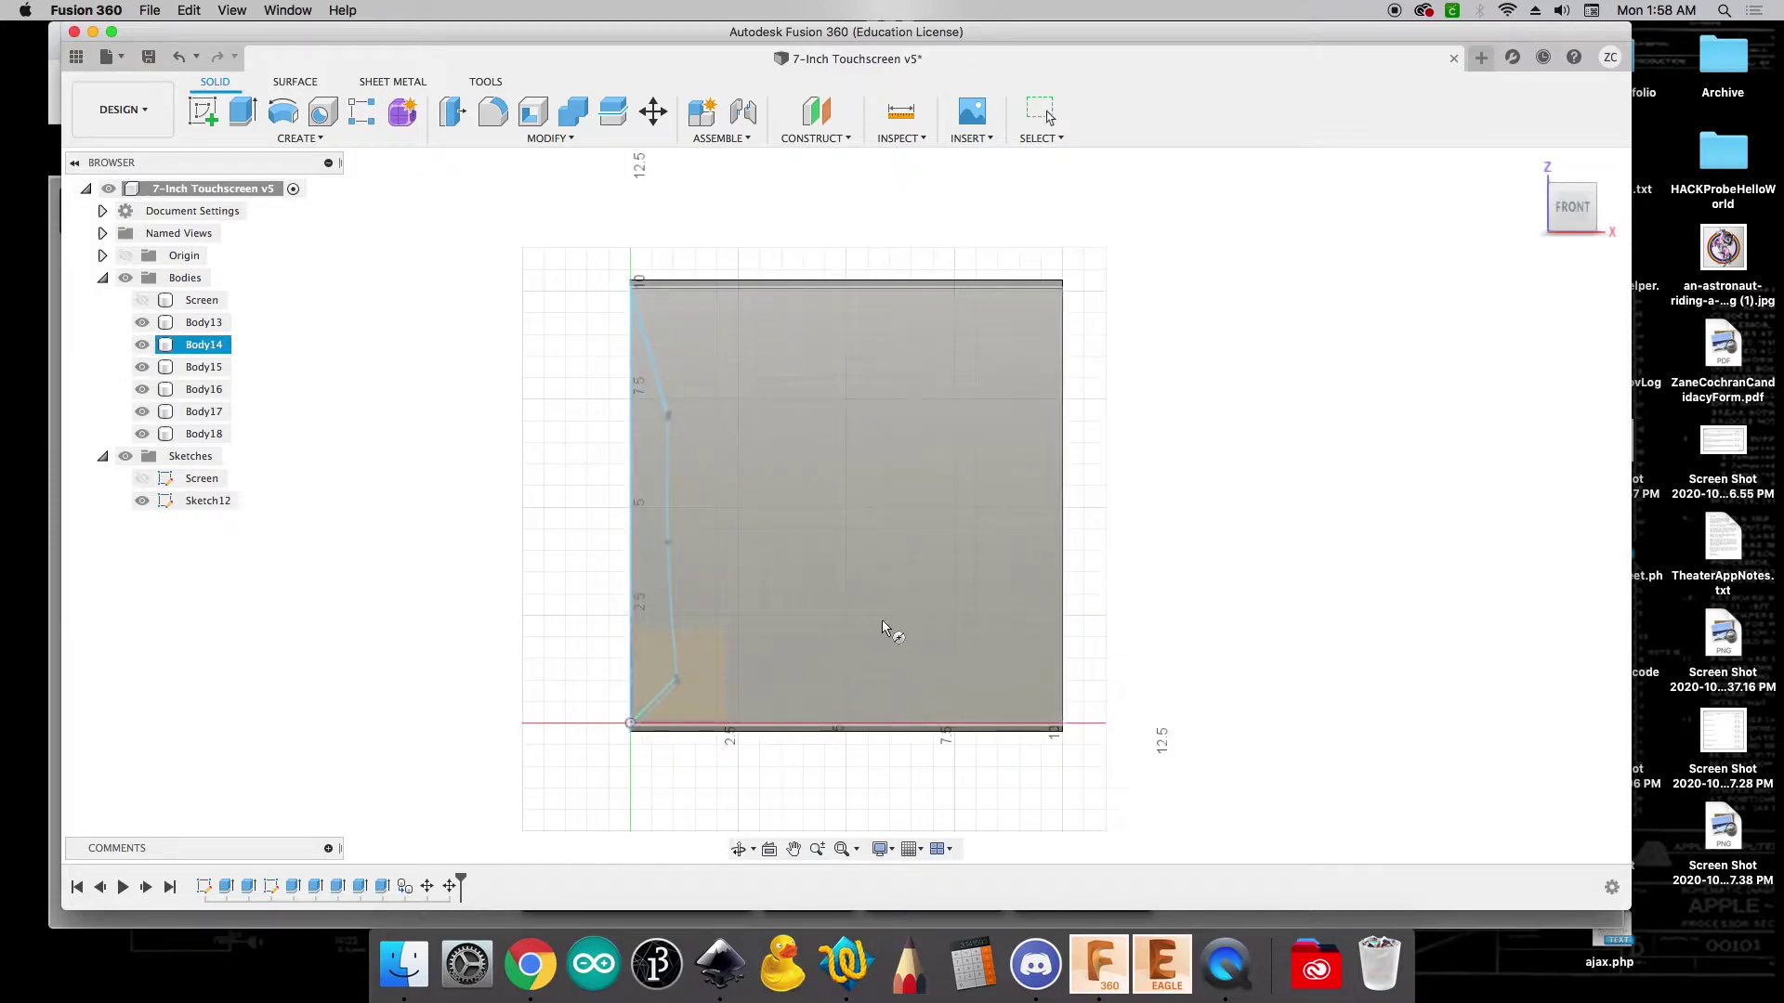
pyautogui.click(850, 587)
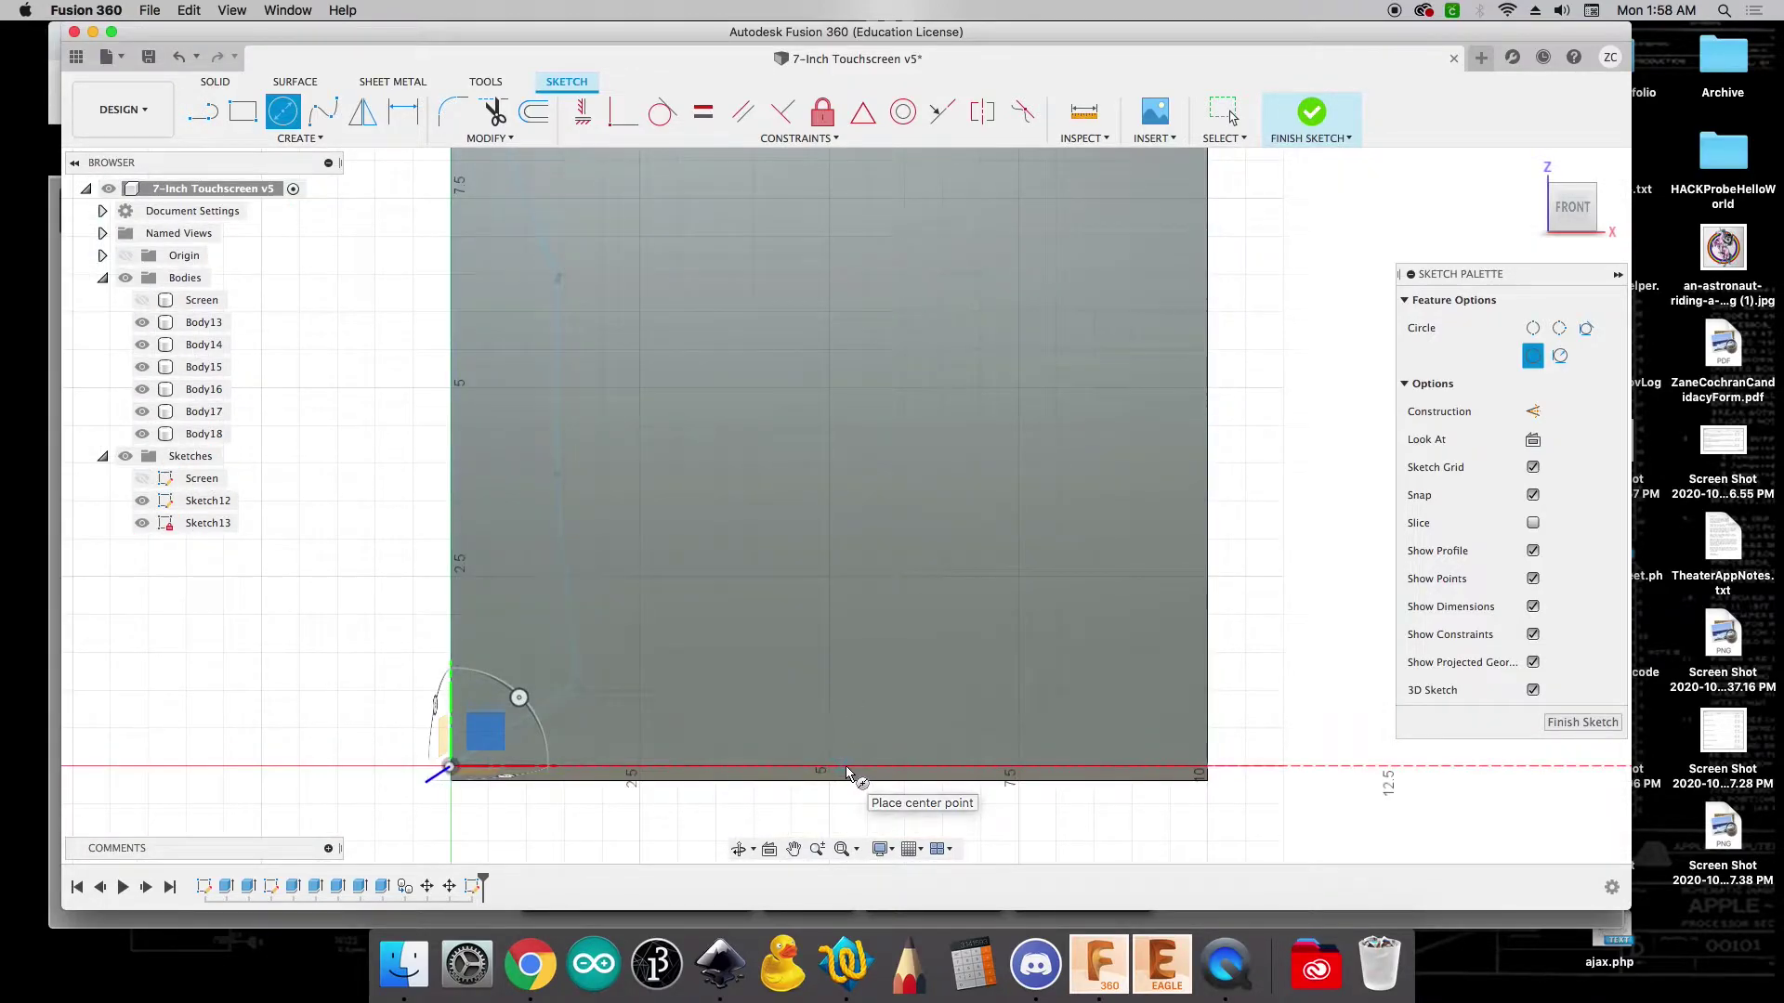
pyautogui.scroll(3, 836, 773)
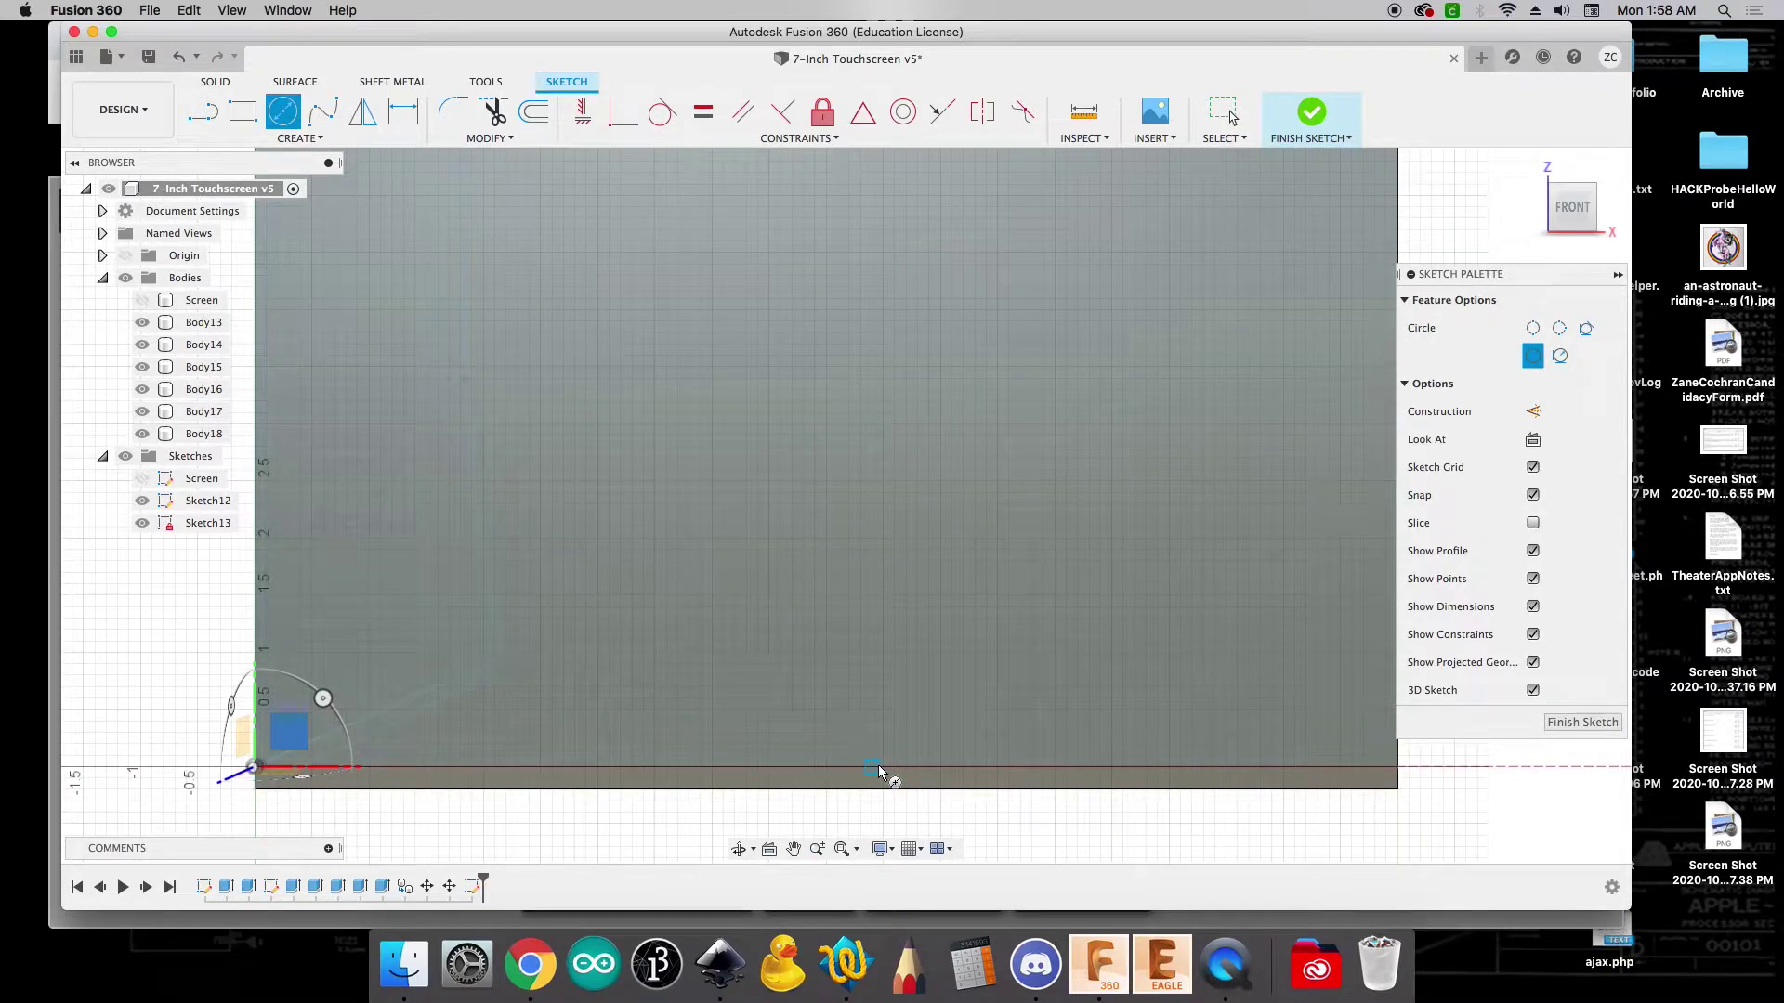
pyautogui.scroll(-3, 878, 766)
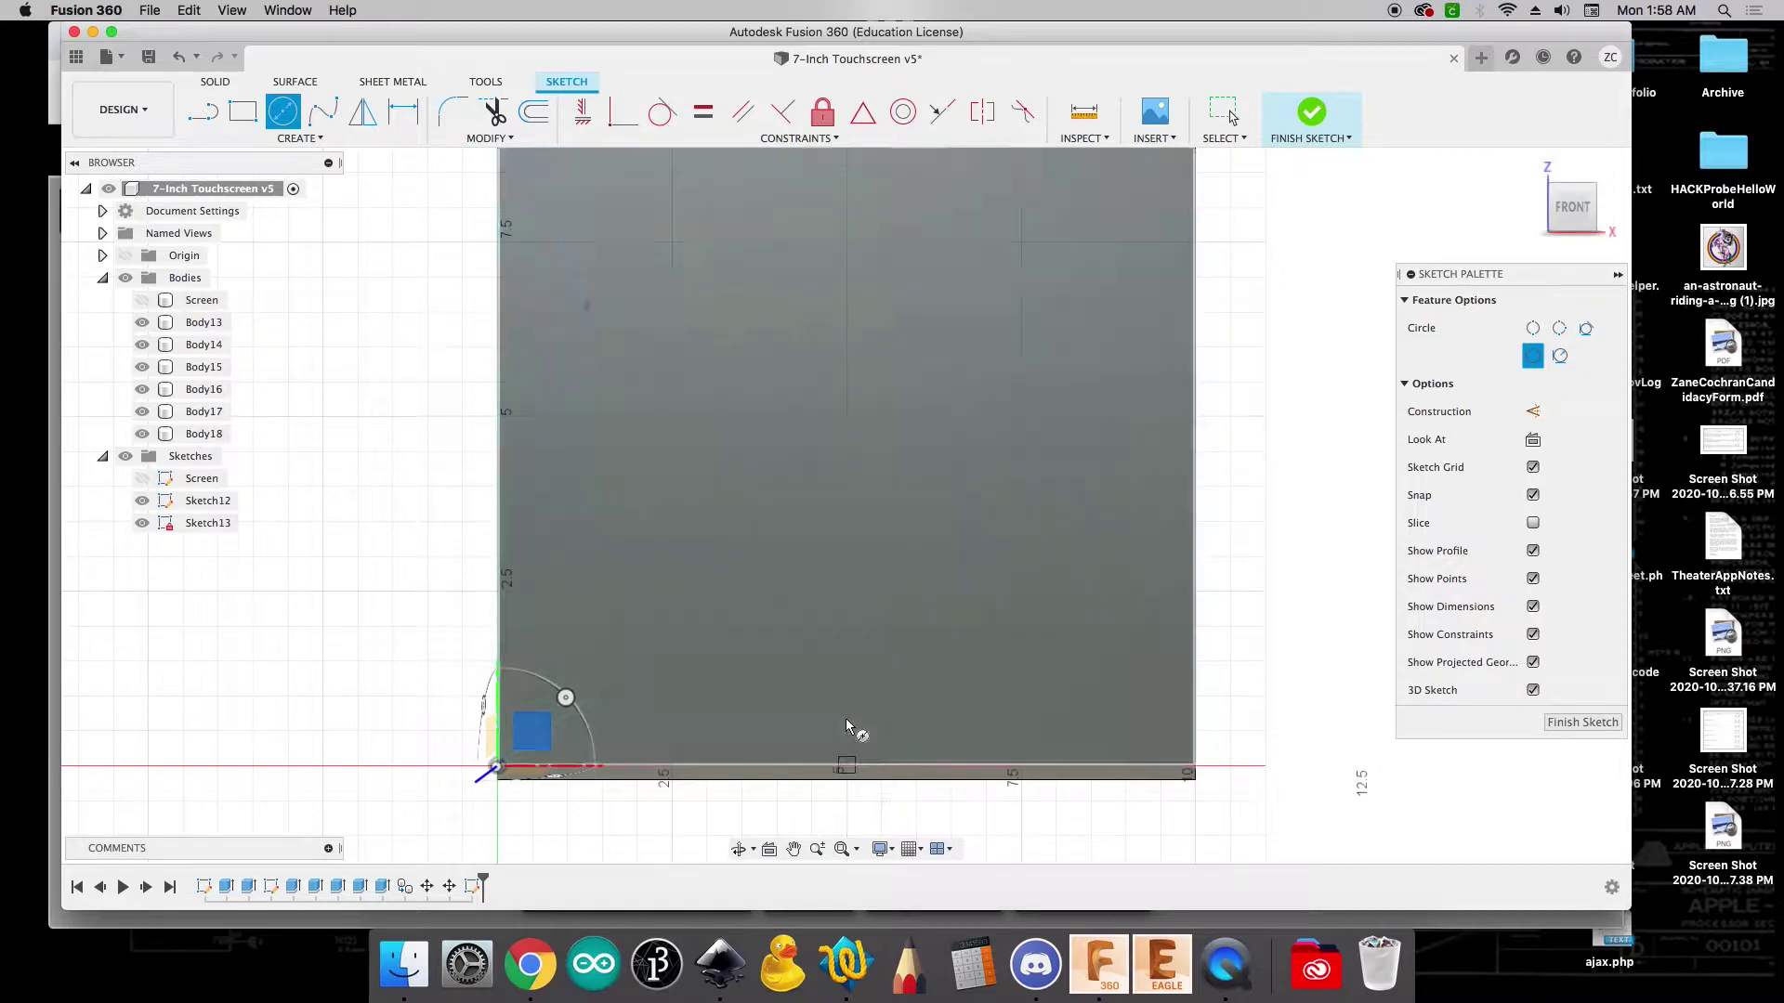
pyautogui.click(846, 629)
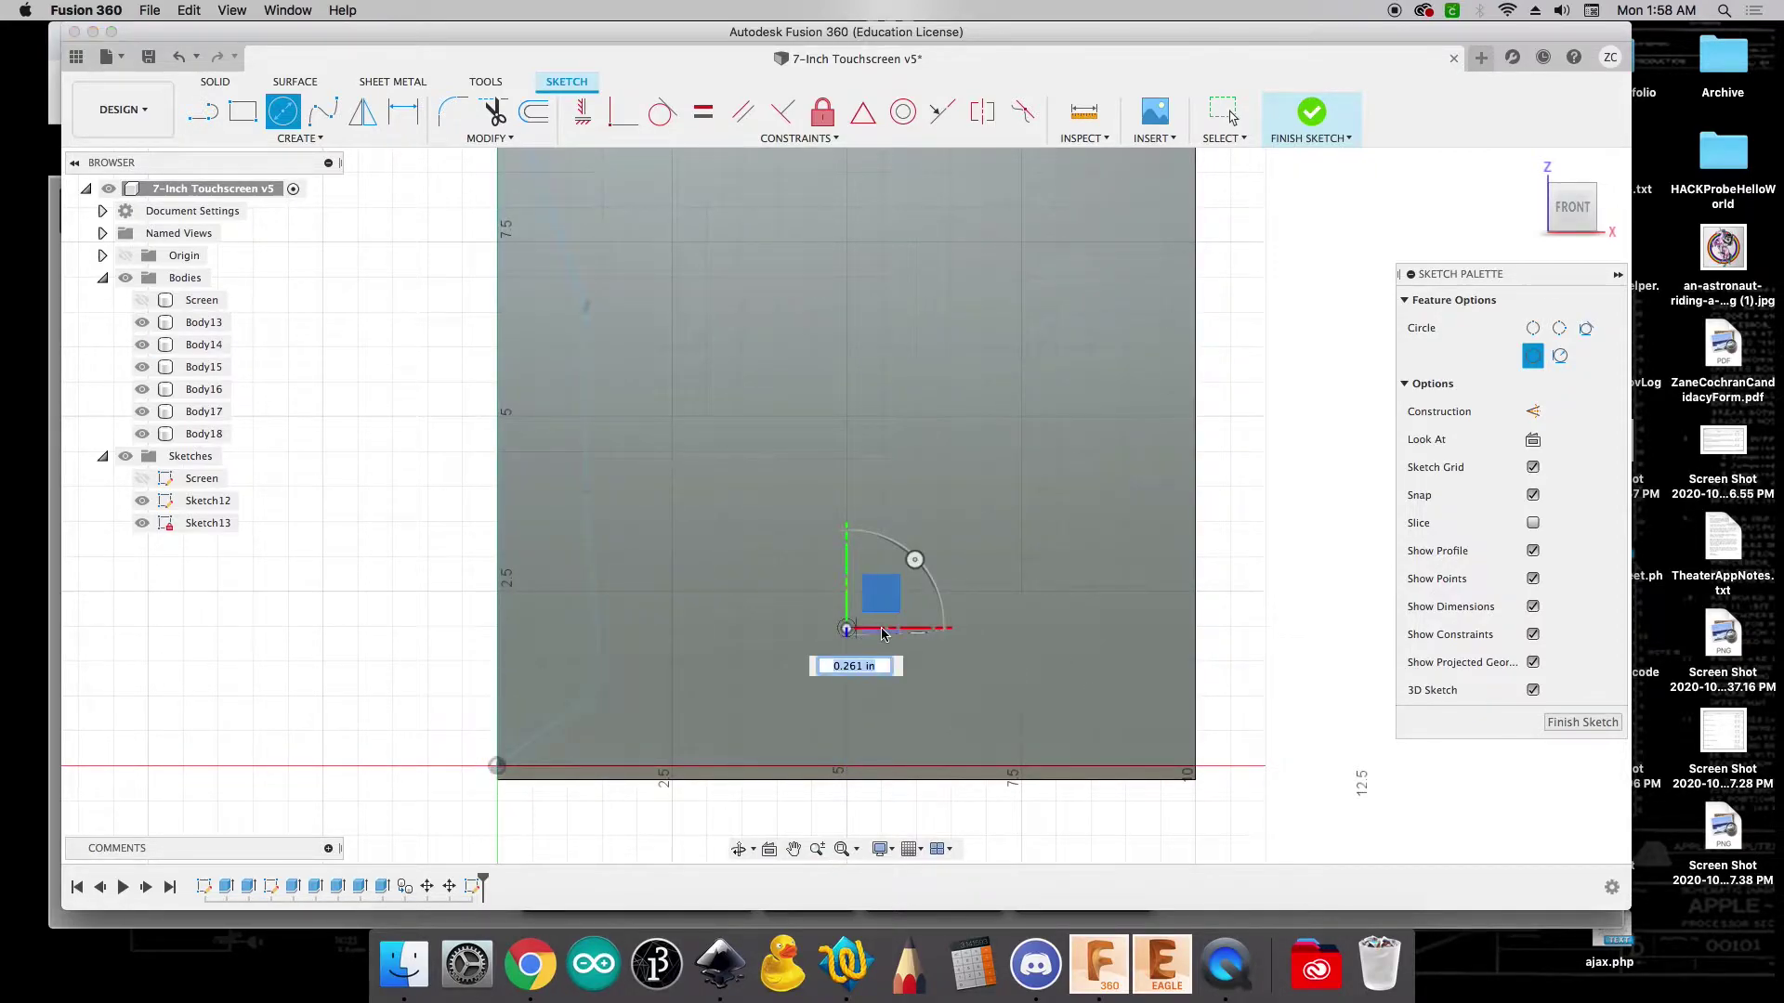
pyautogui.write('.5')
pyautogui.press('Tab')
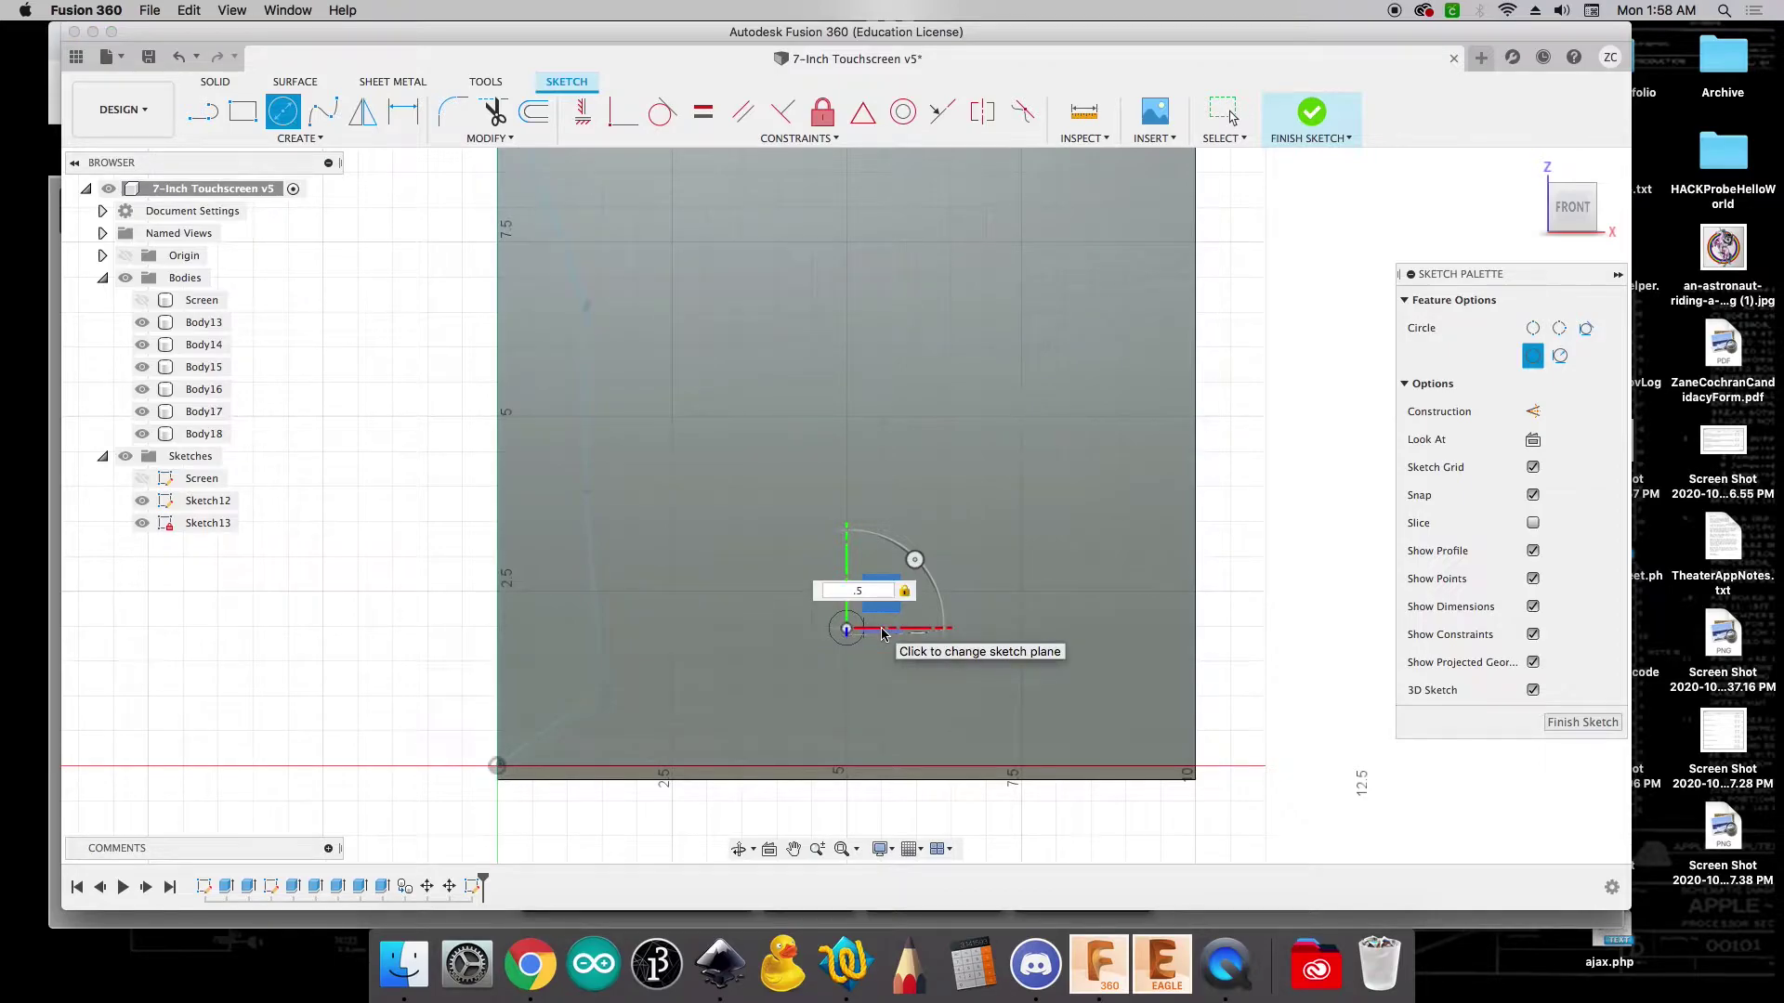
pyautogui.press('Return')
# Extrude the circle -1 in as a cut to make a round hole through the vertical wall
pyautogui.keyDown('shift'); pyautogui.moveTo(1300, 372); pyautogui.dragTo(968, 605, button='middle'); pyautogui.keyUp('shift')
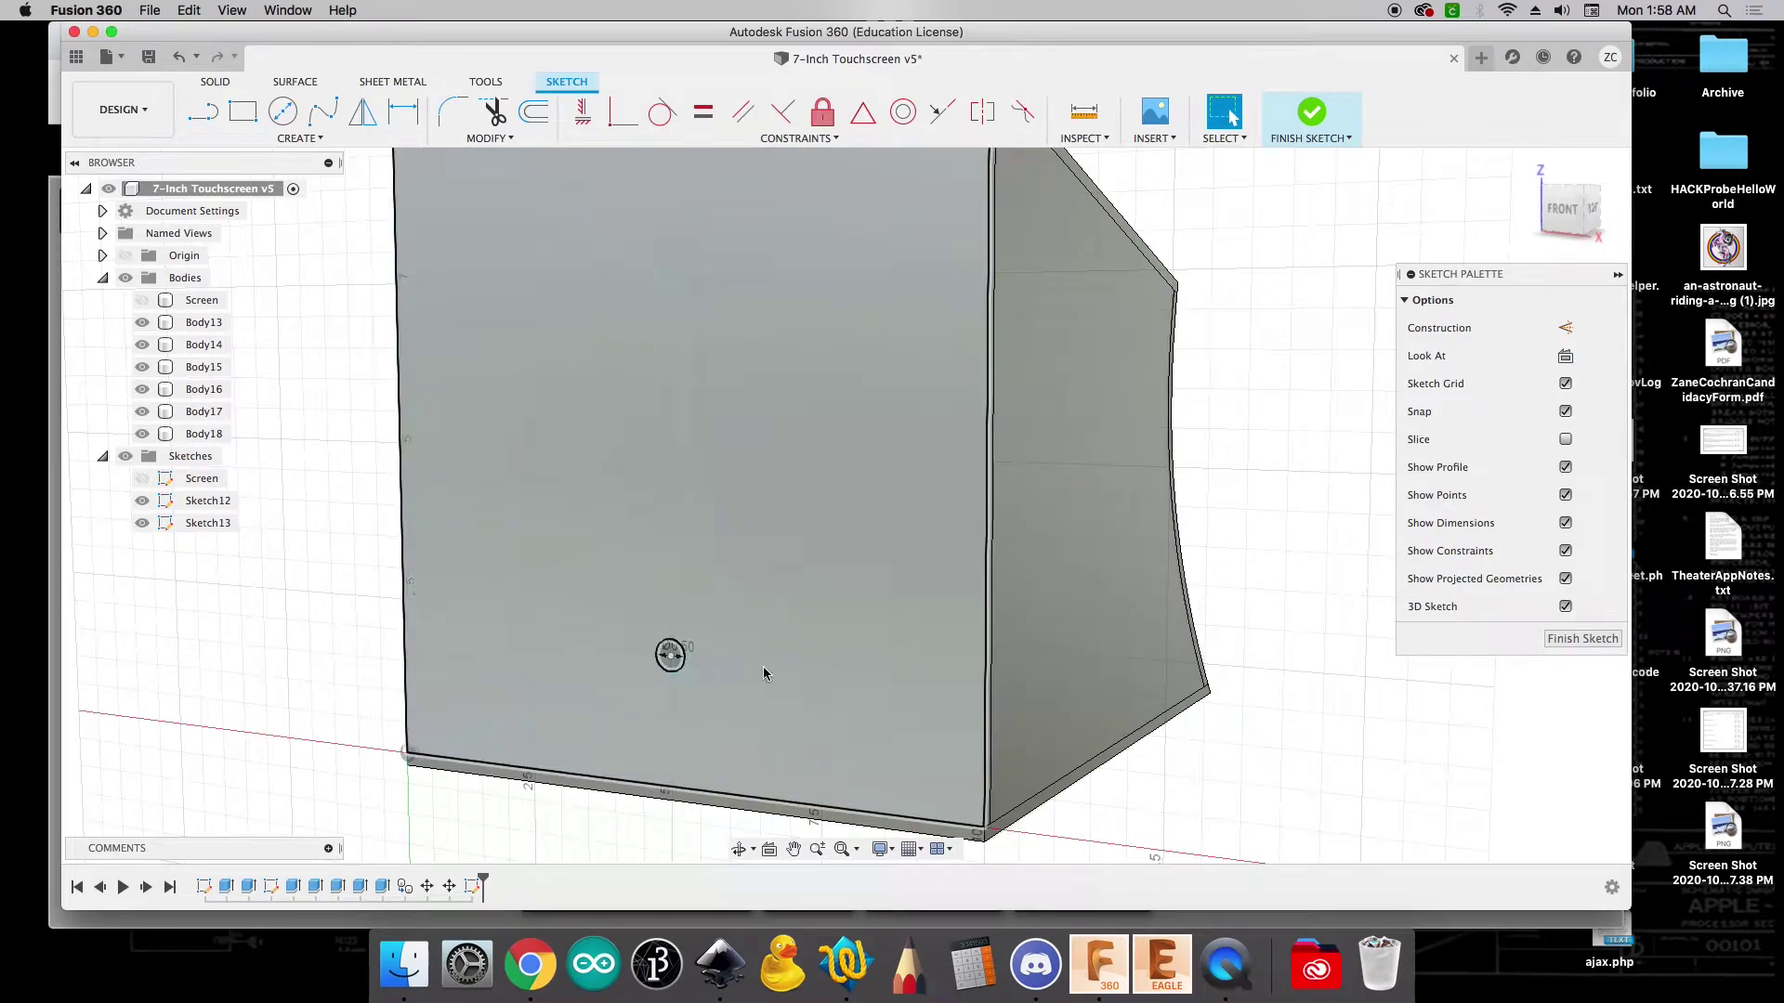
pyautogui.press('e')
pyautogui.click(671, 656)
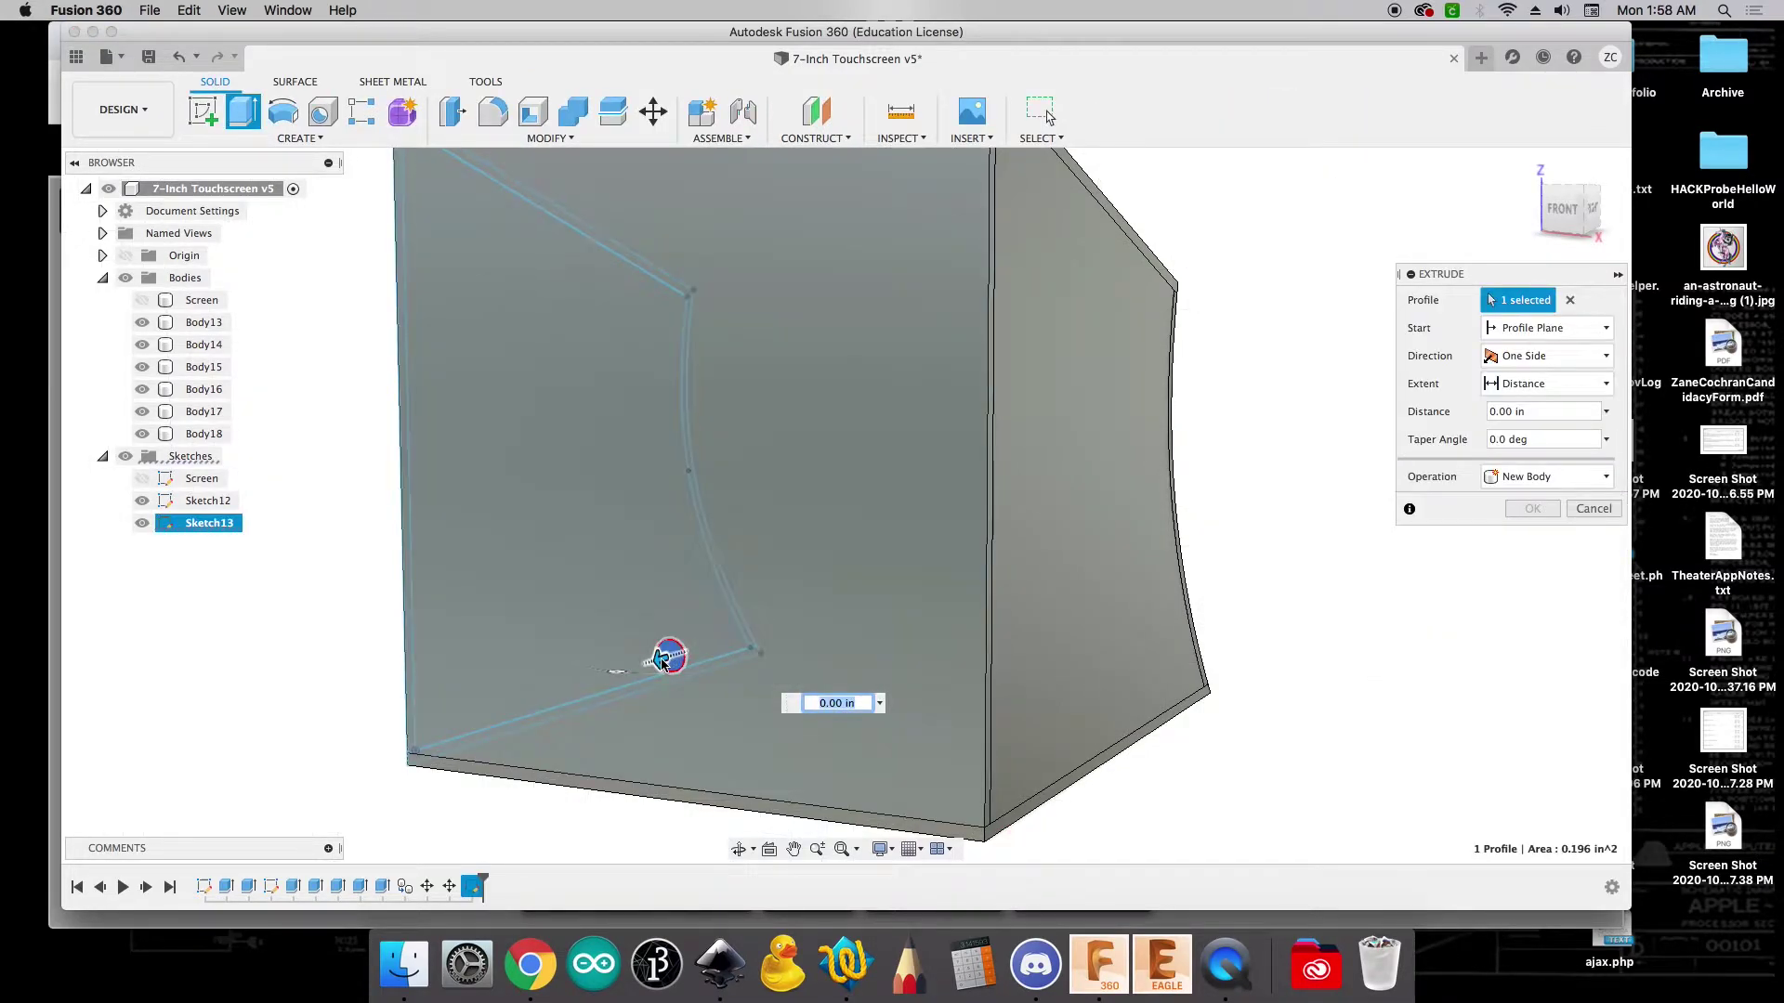
pyautogui.moveTo(661, 660); pyautogui.dragTo(698, 651)
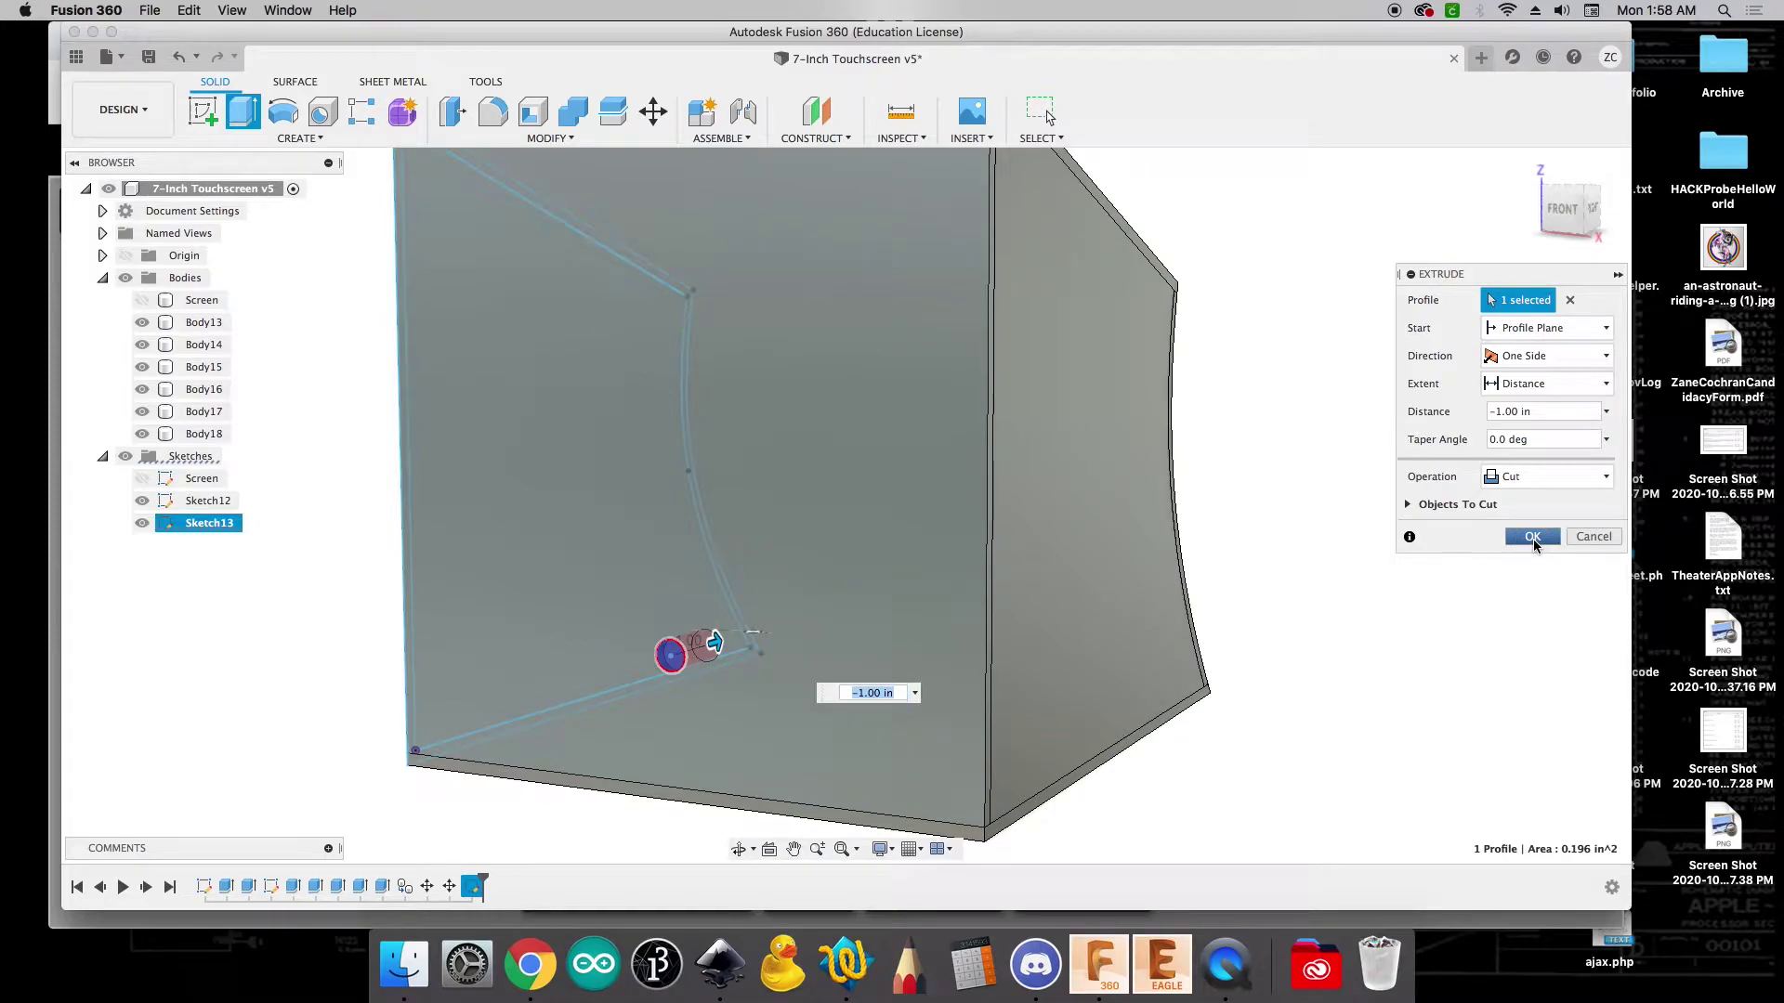
pyautogui.click(1533, 539)
pyautogui.click(783, 677)
pyautogui.scroll(3, 663, 660)
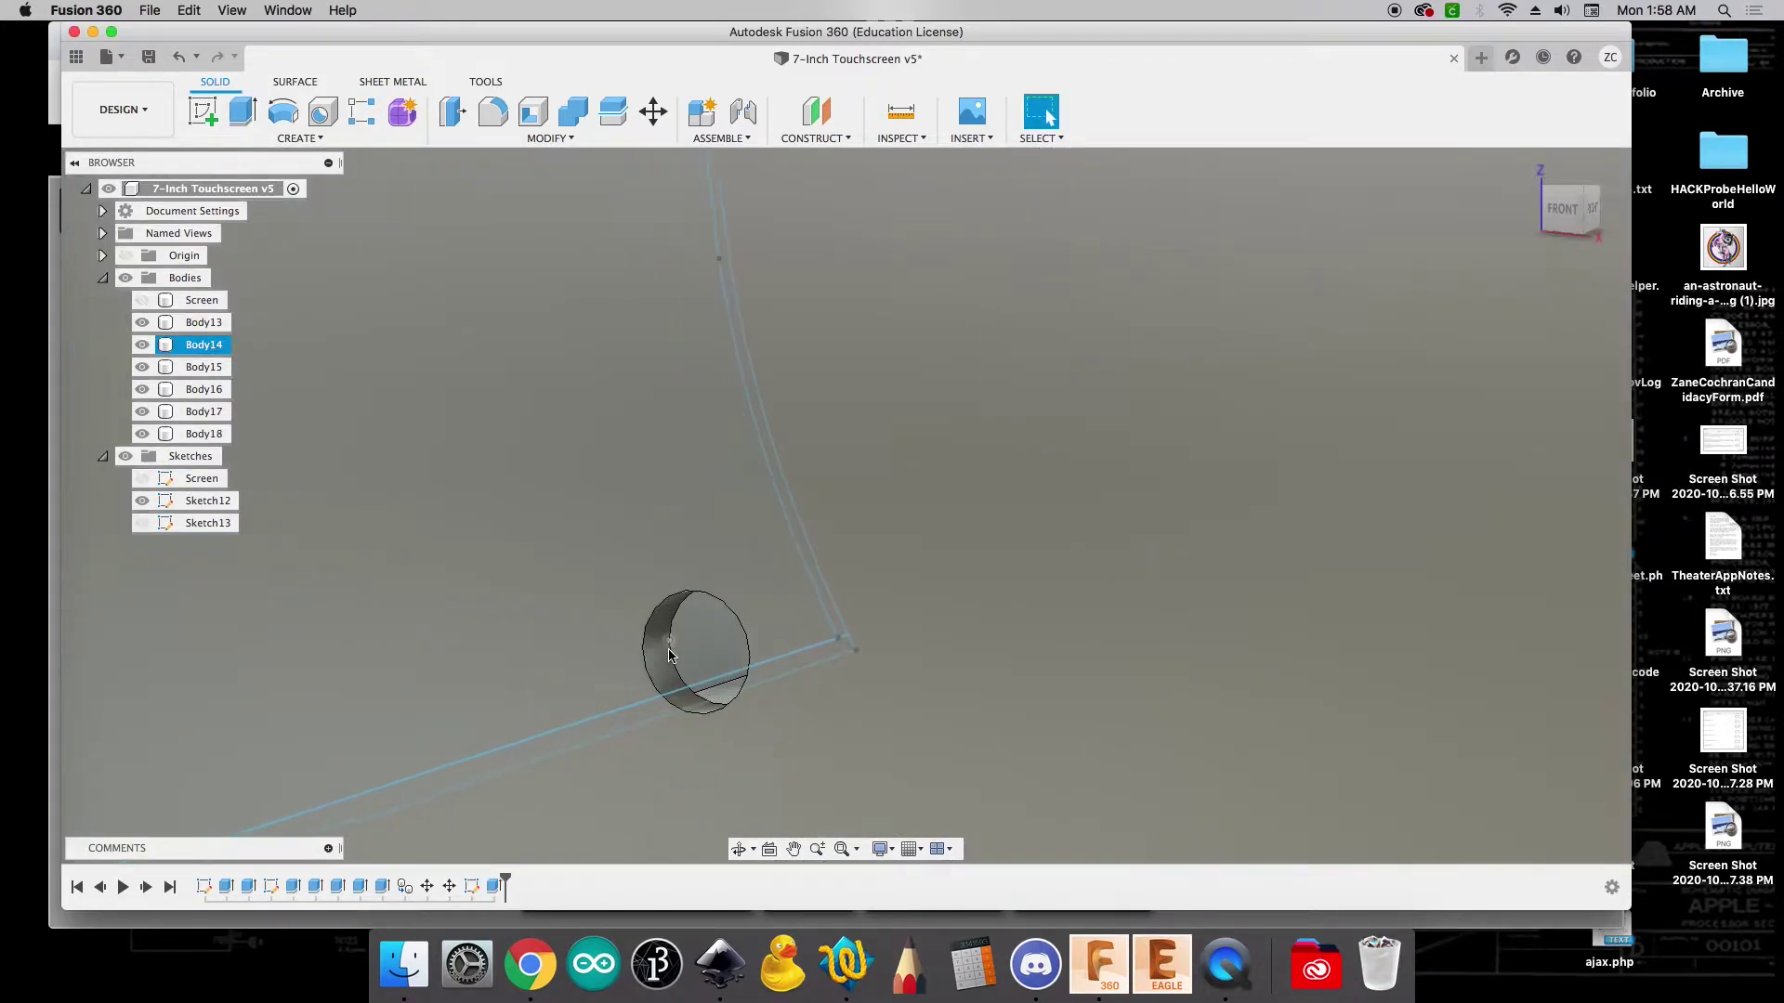
pyautogui.scroll(-5, 662, 659)
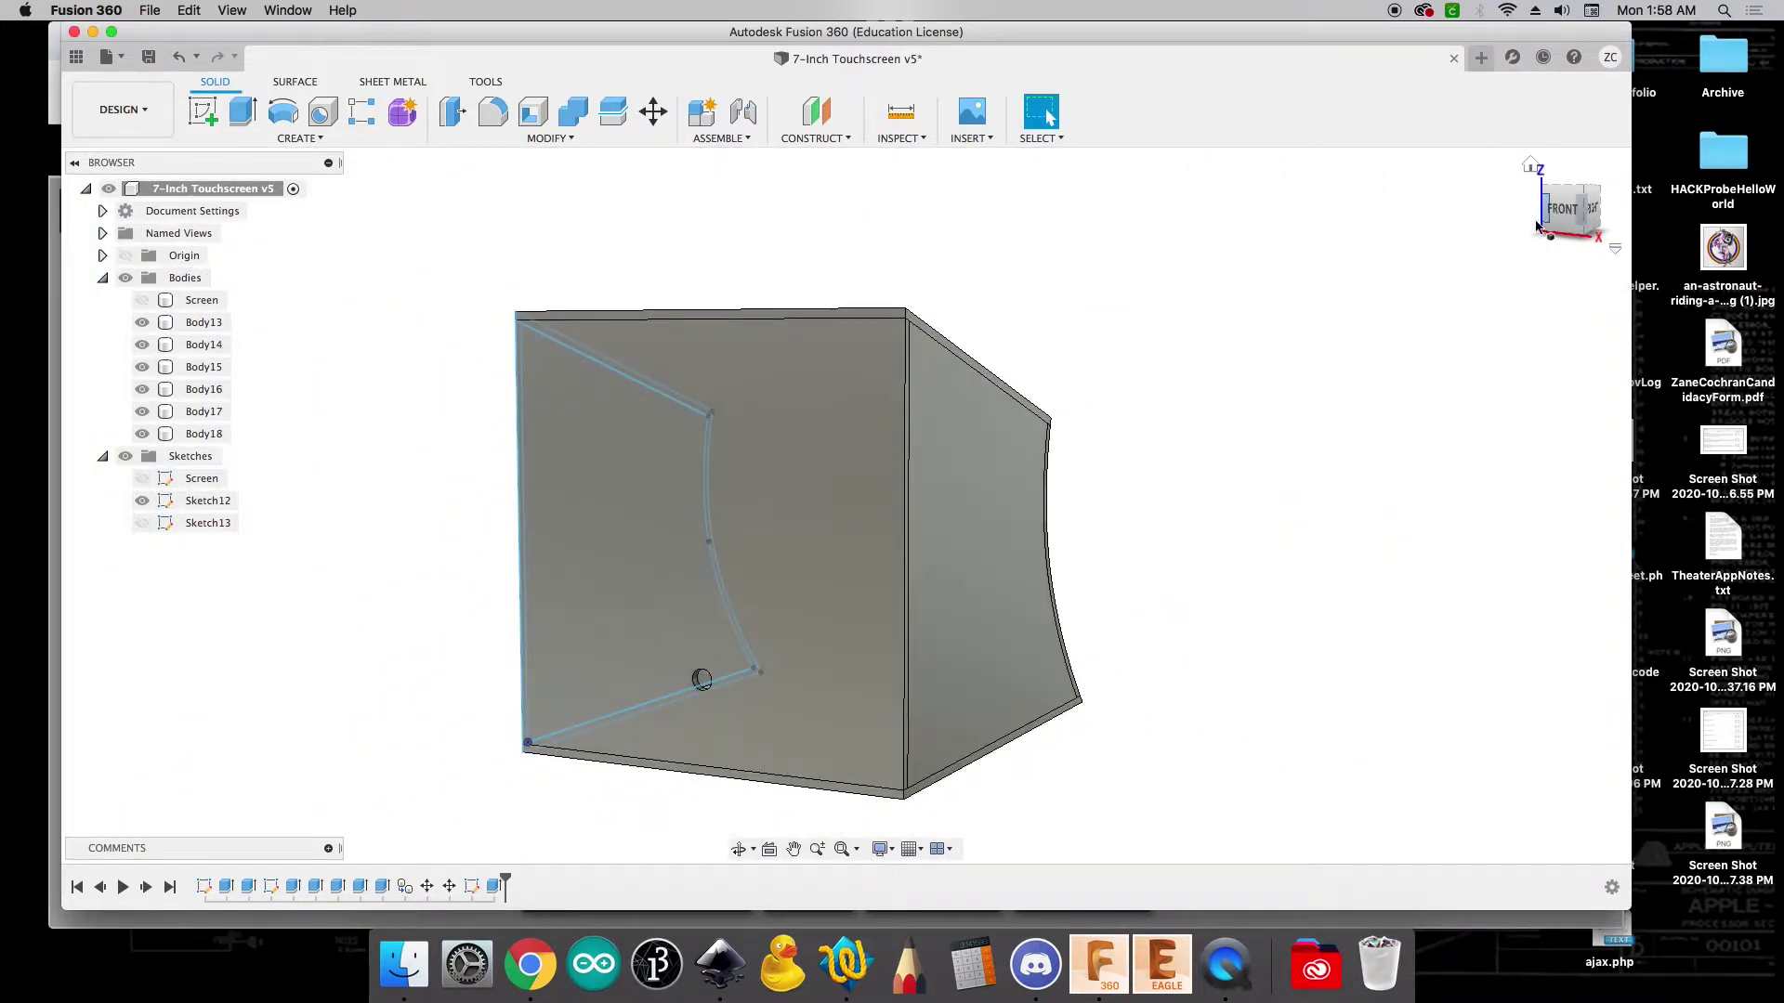
# Show the hidden Screen body, with the enclosure viewed from its curved side
pyautogui.moveTo(1513, 223)
pyautogui.keyDown('shift'); pyautogui.mouseDown(button='middle')
pyautogui.moveTo(1283, 221)
pyautogui.moveTo(1268, 270)
pyautogui.mouseUp(button='middle'); pyautogui.keyUp('shift')
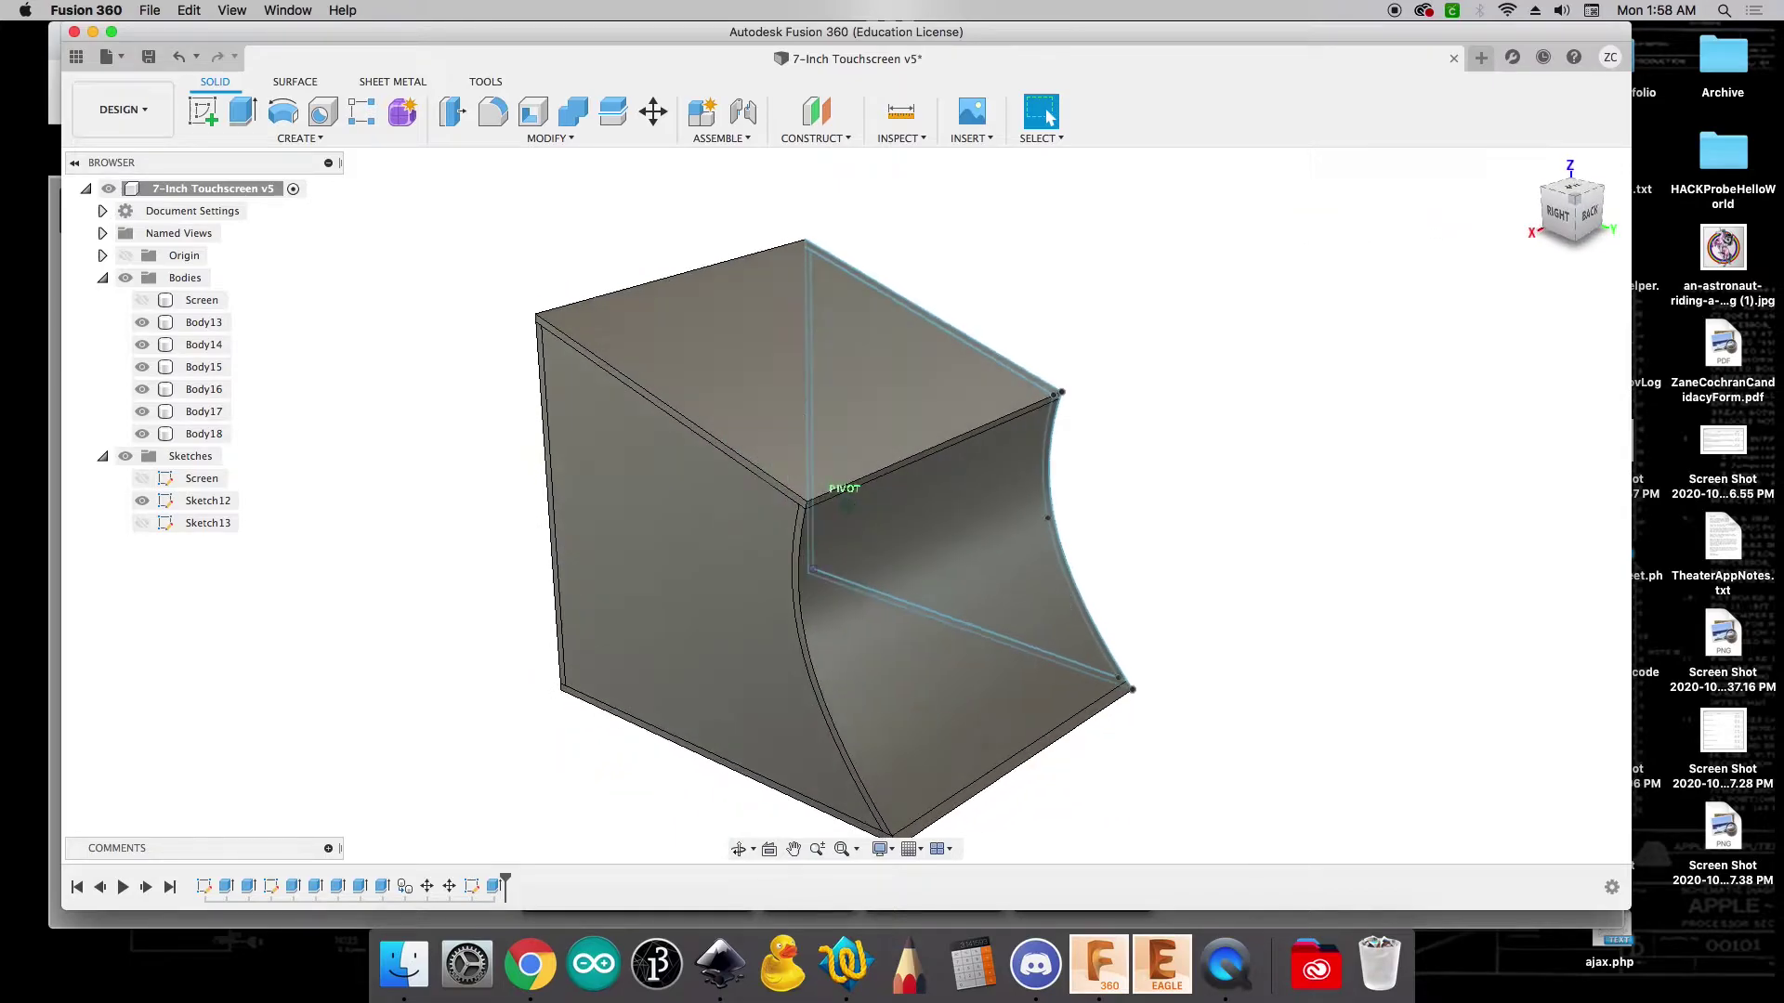
pyautogui.scroll(-2, 1364, 426)
pyautogui.click(956, 348)
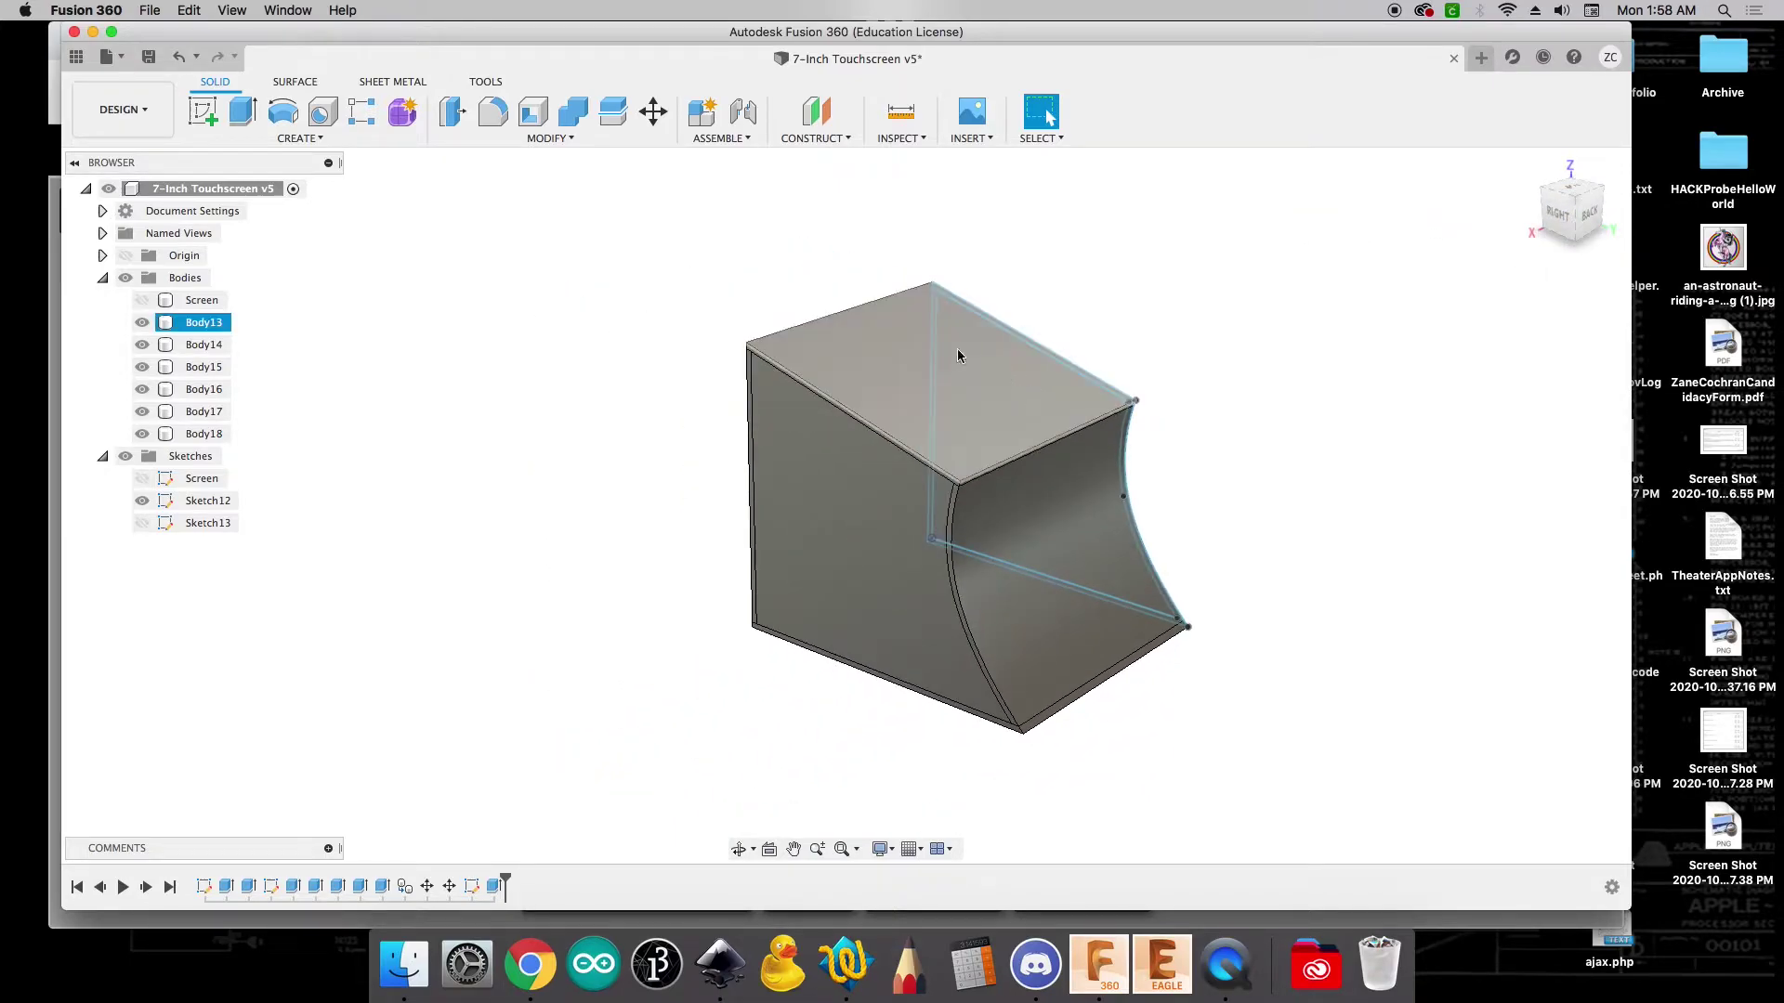
pyautogui.press('Escape')
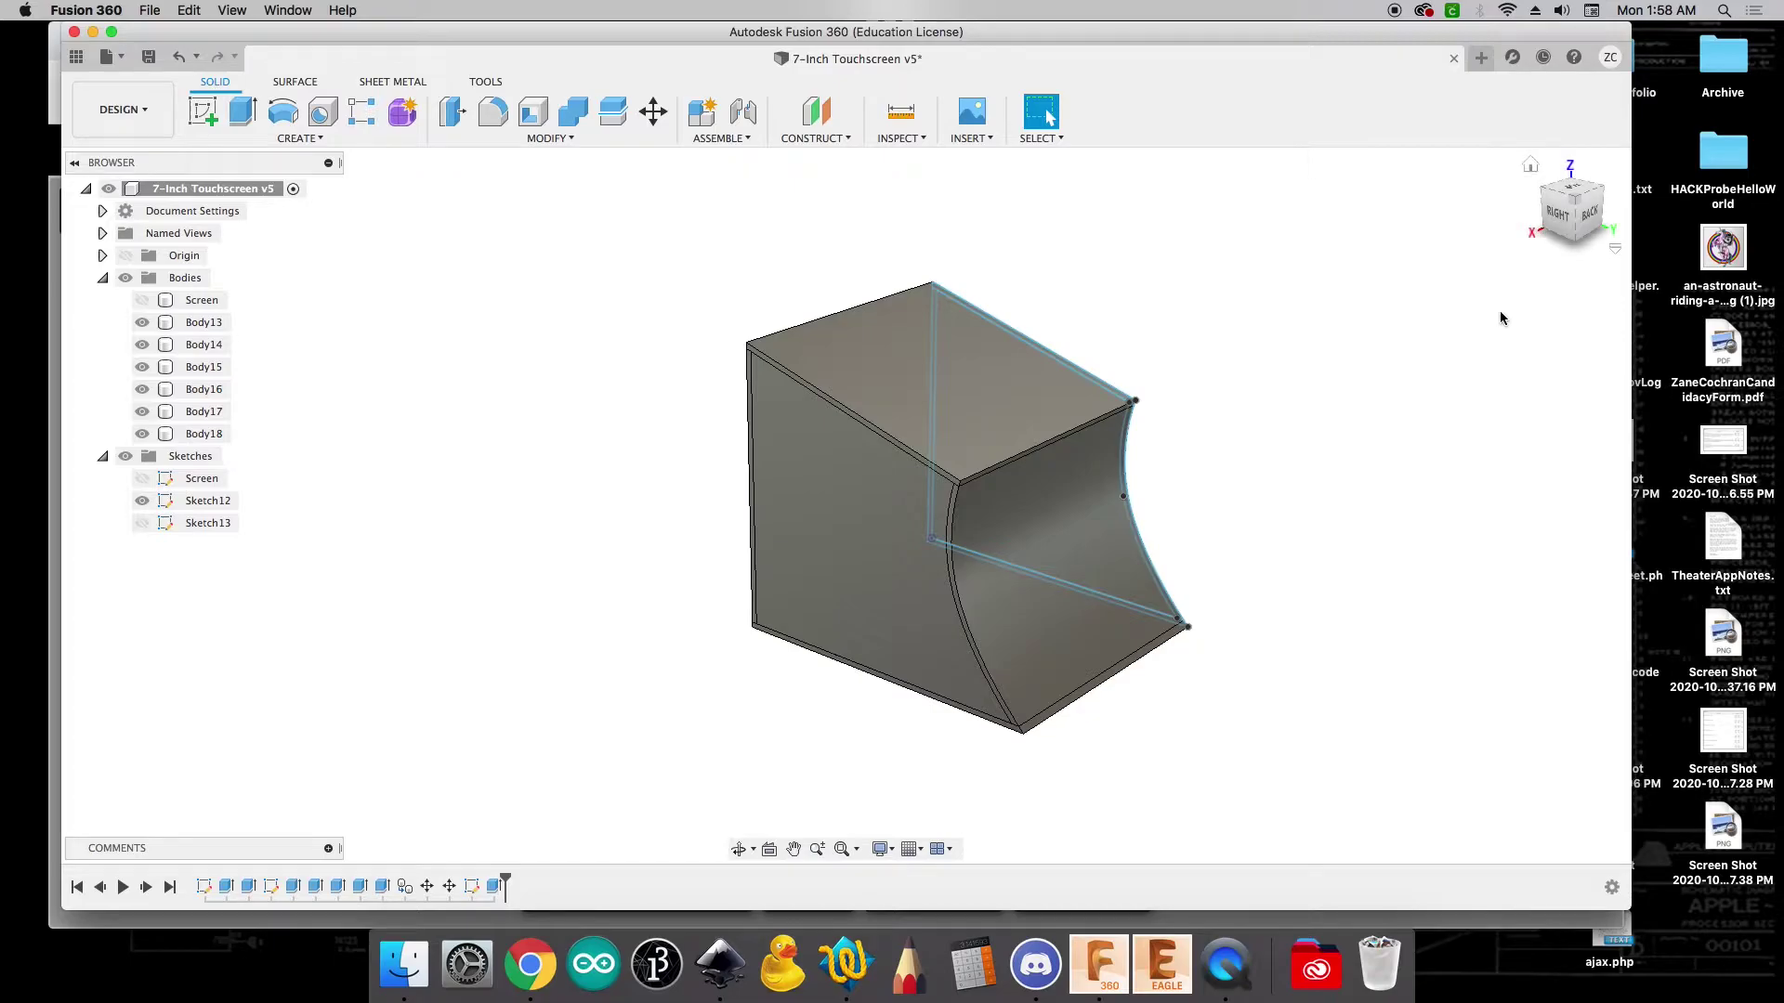
pyautogui.click(144, 303)
pyautogui.click(142, 300)
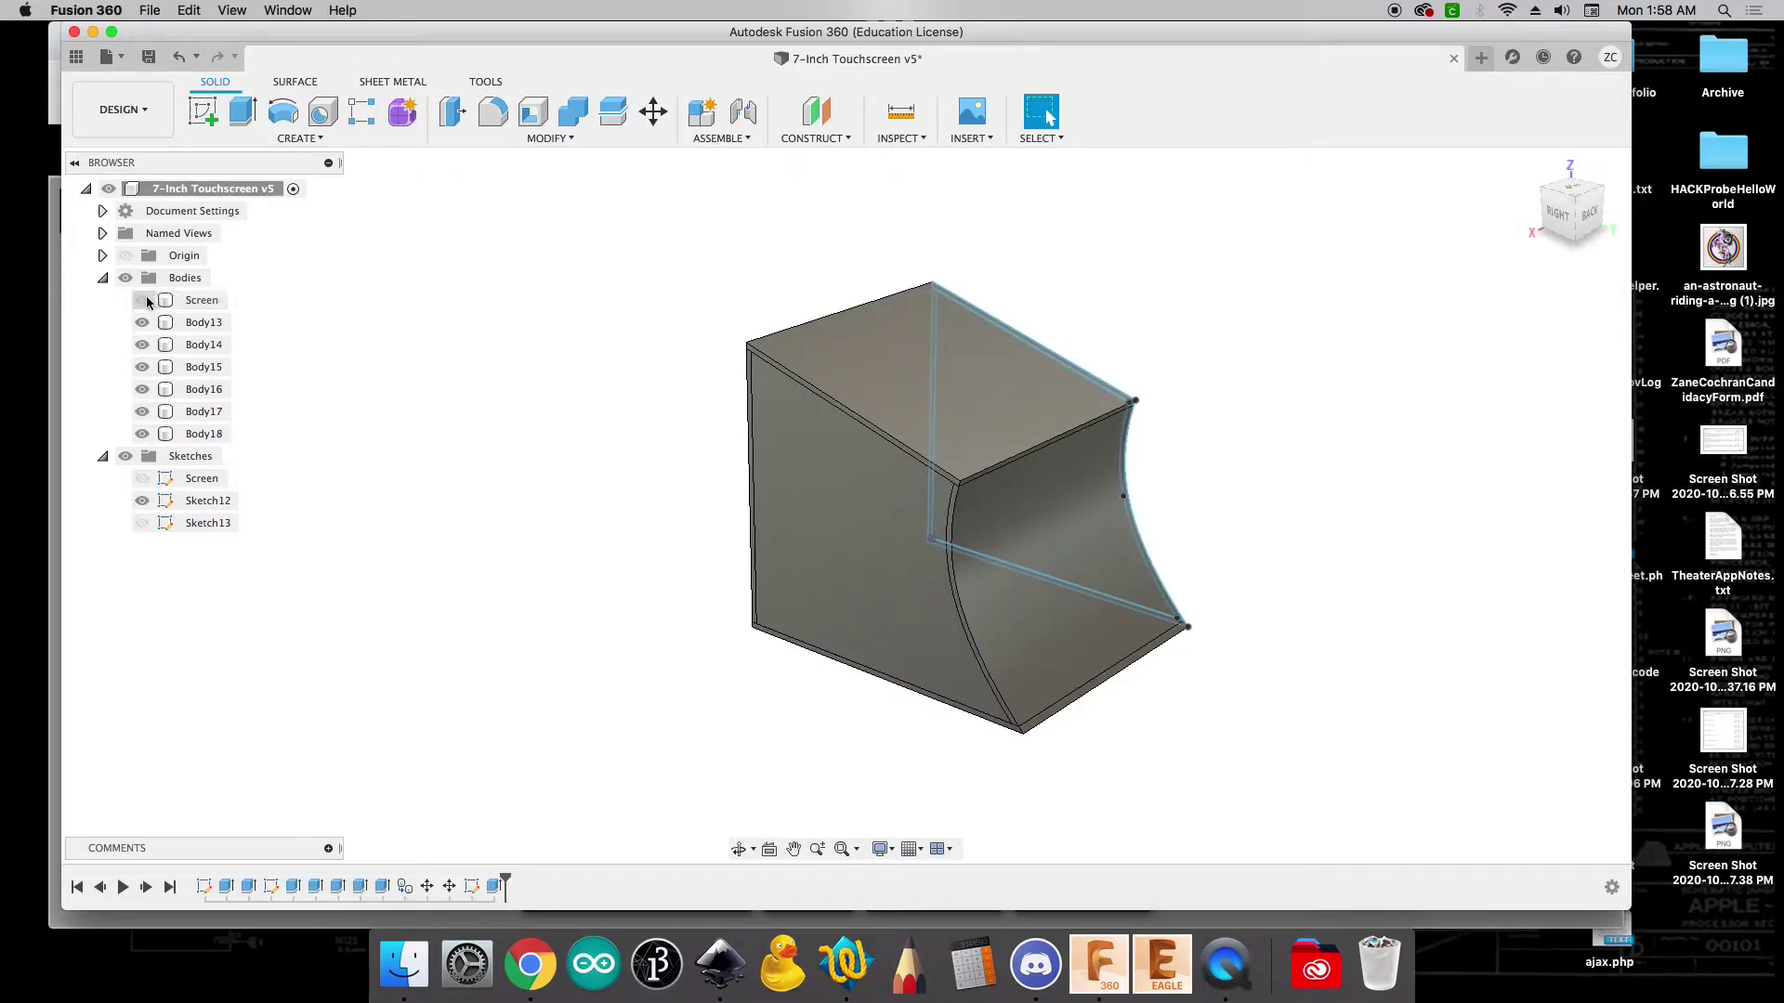
pyautogui.click(210, 303)
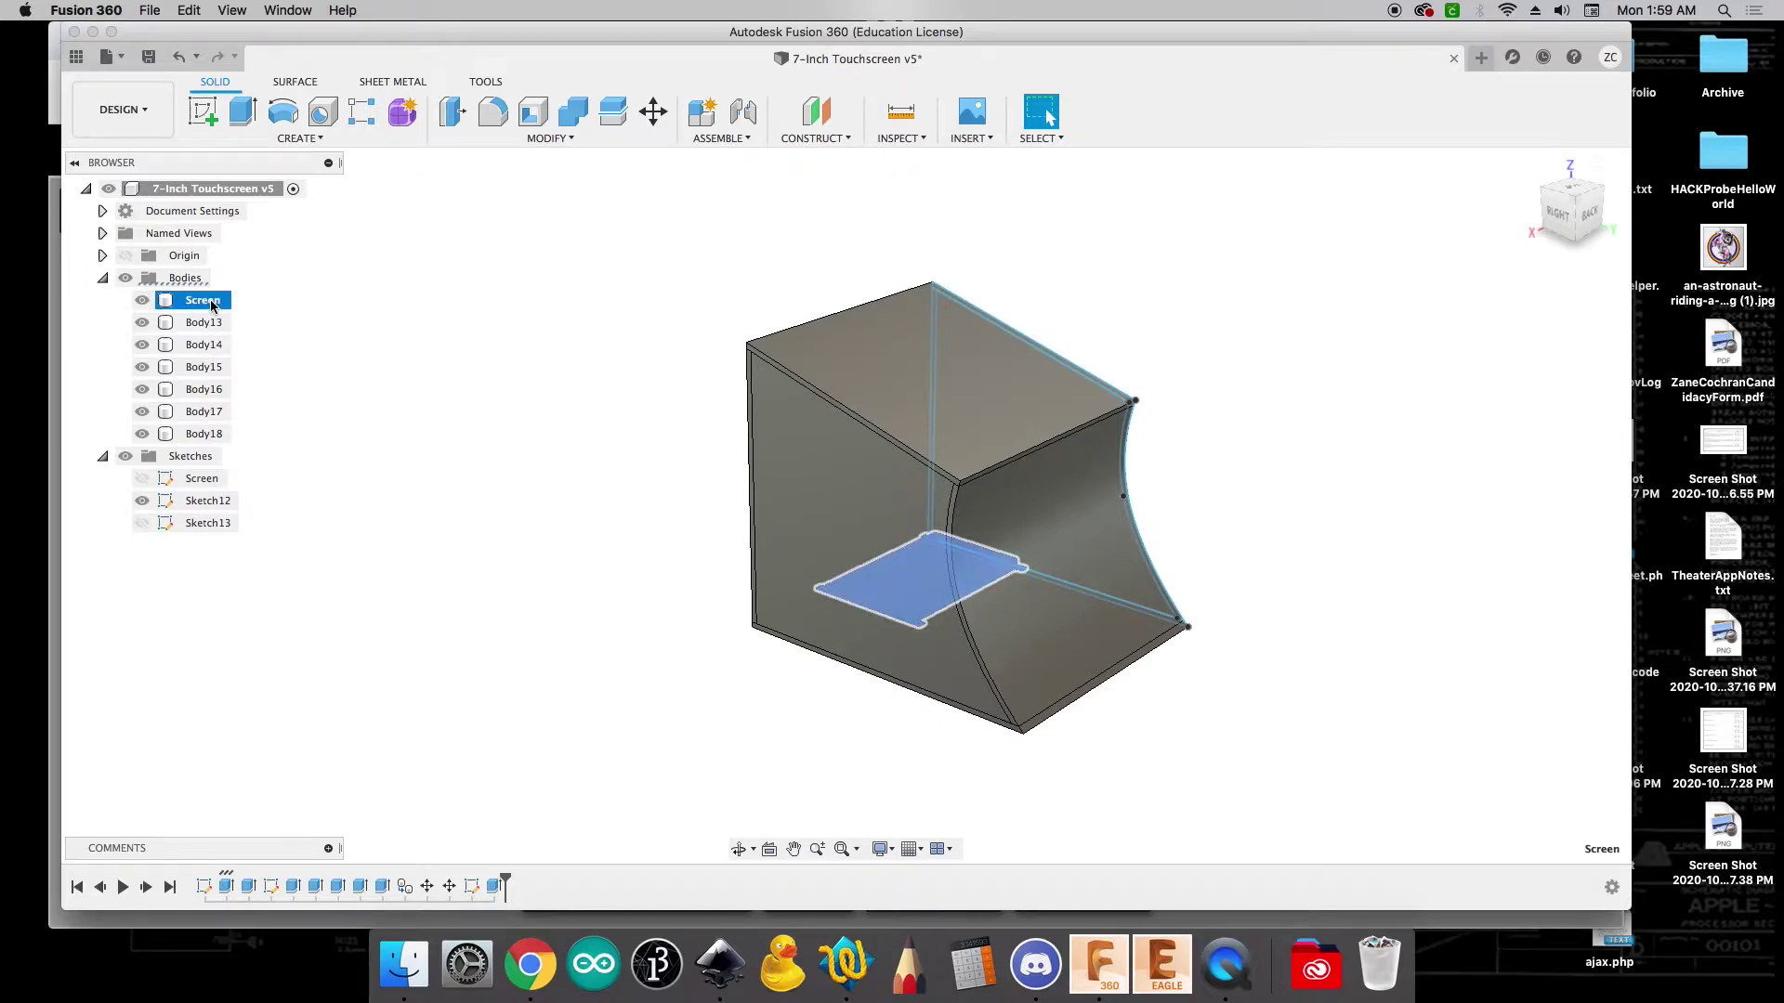
pyautogui.press('m')
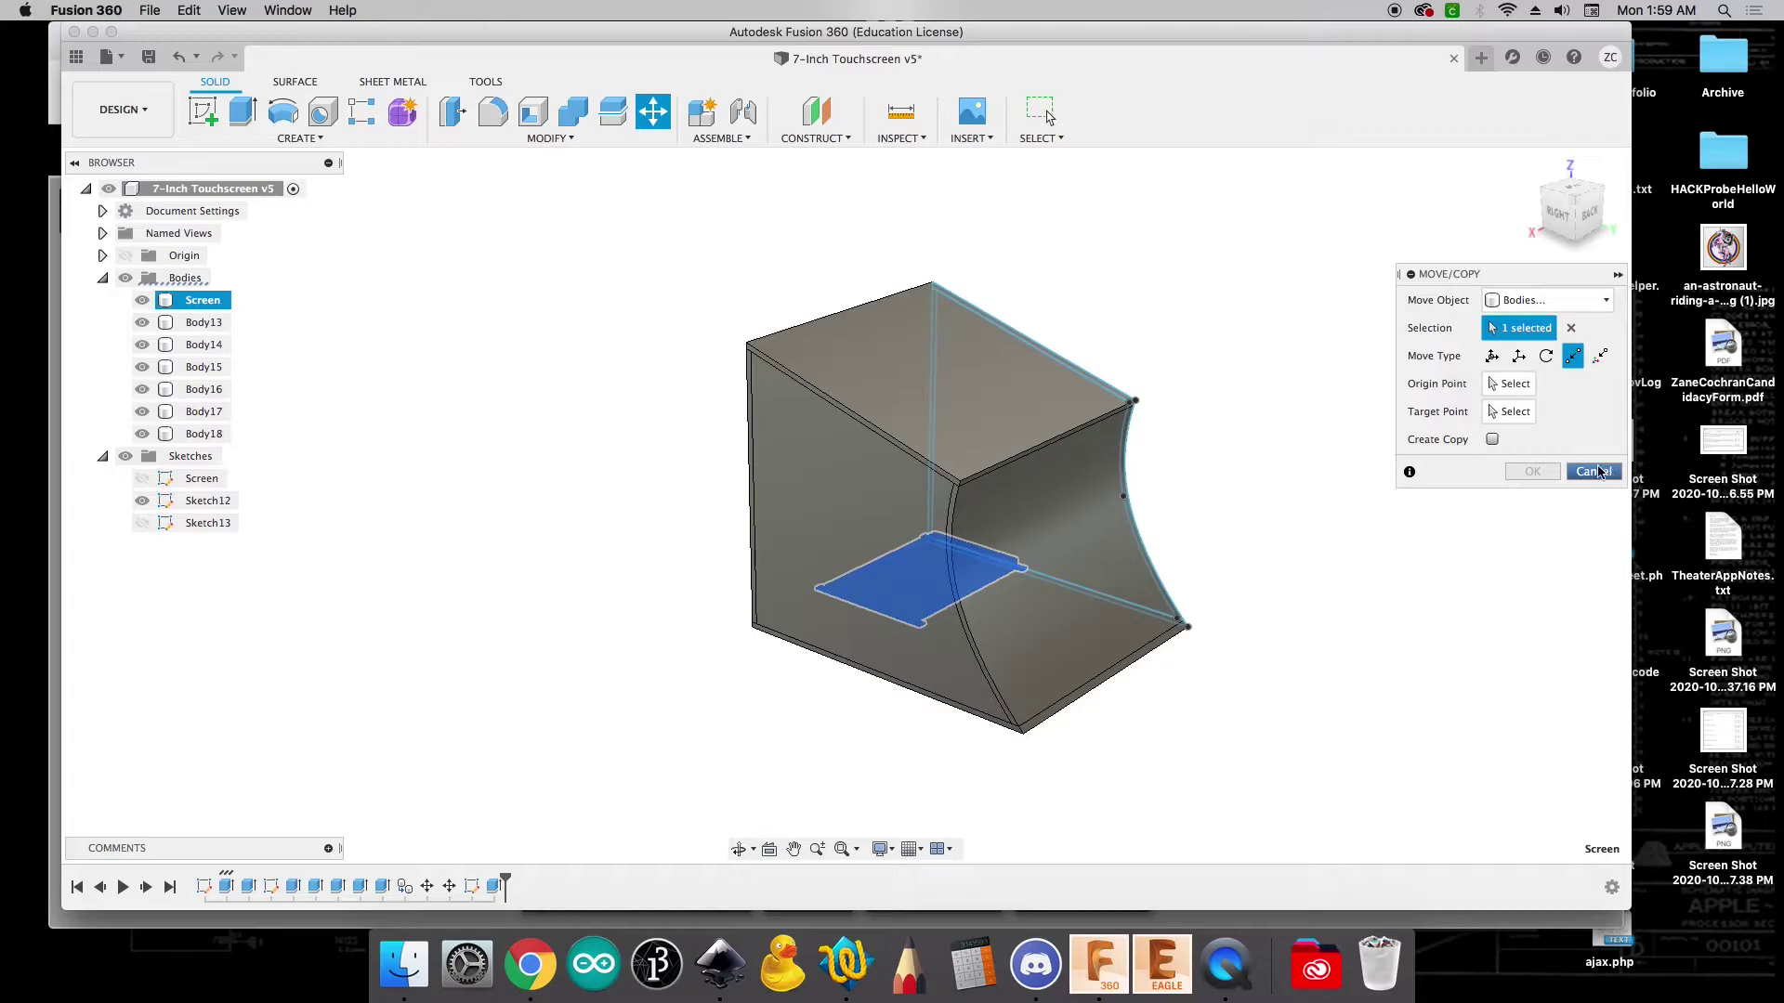
pyautogui.click(1492, 357)
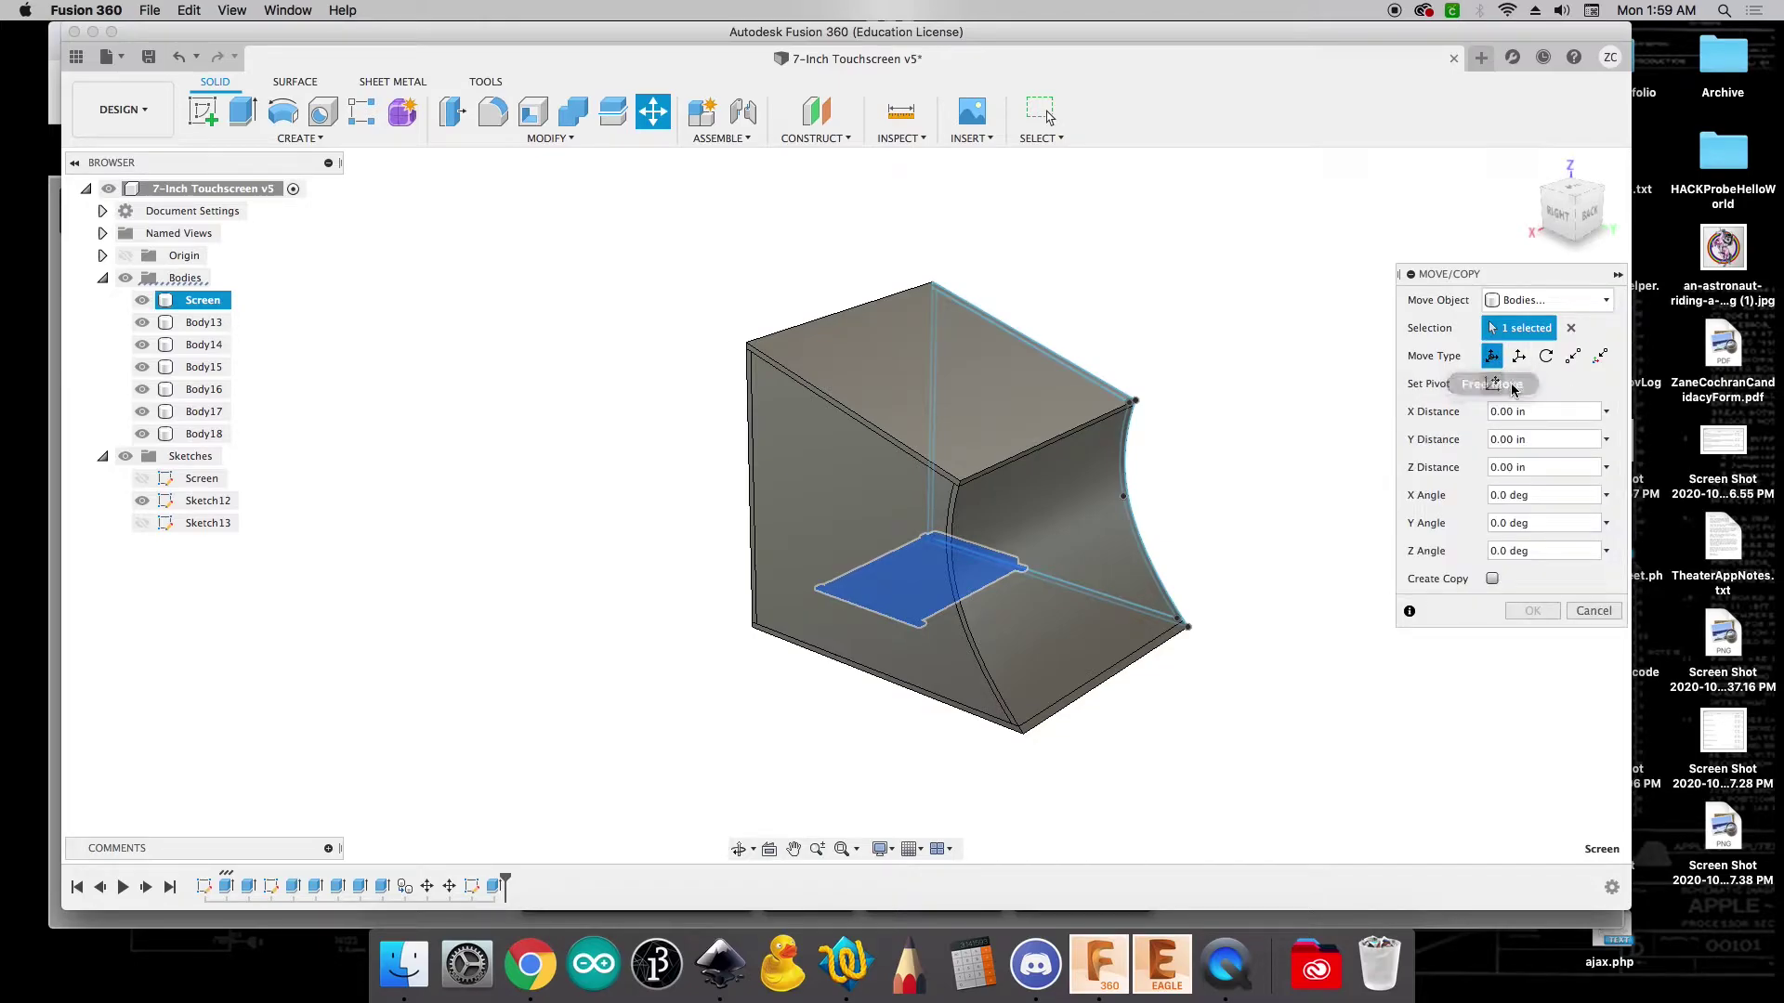
pyautogui.click(1593, 611)
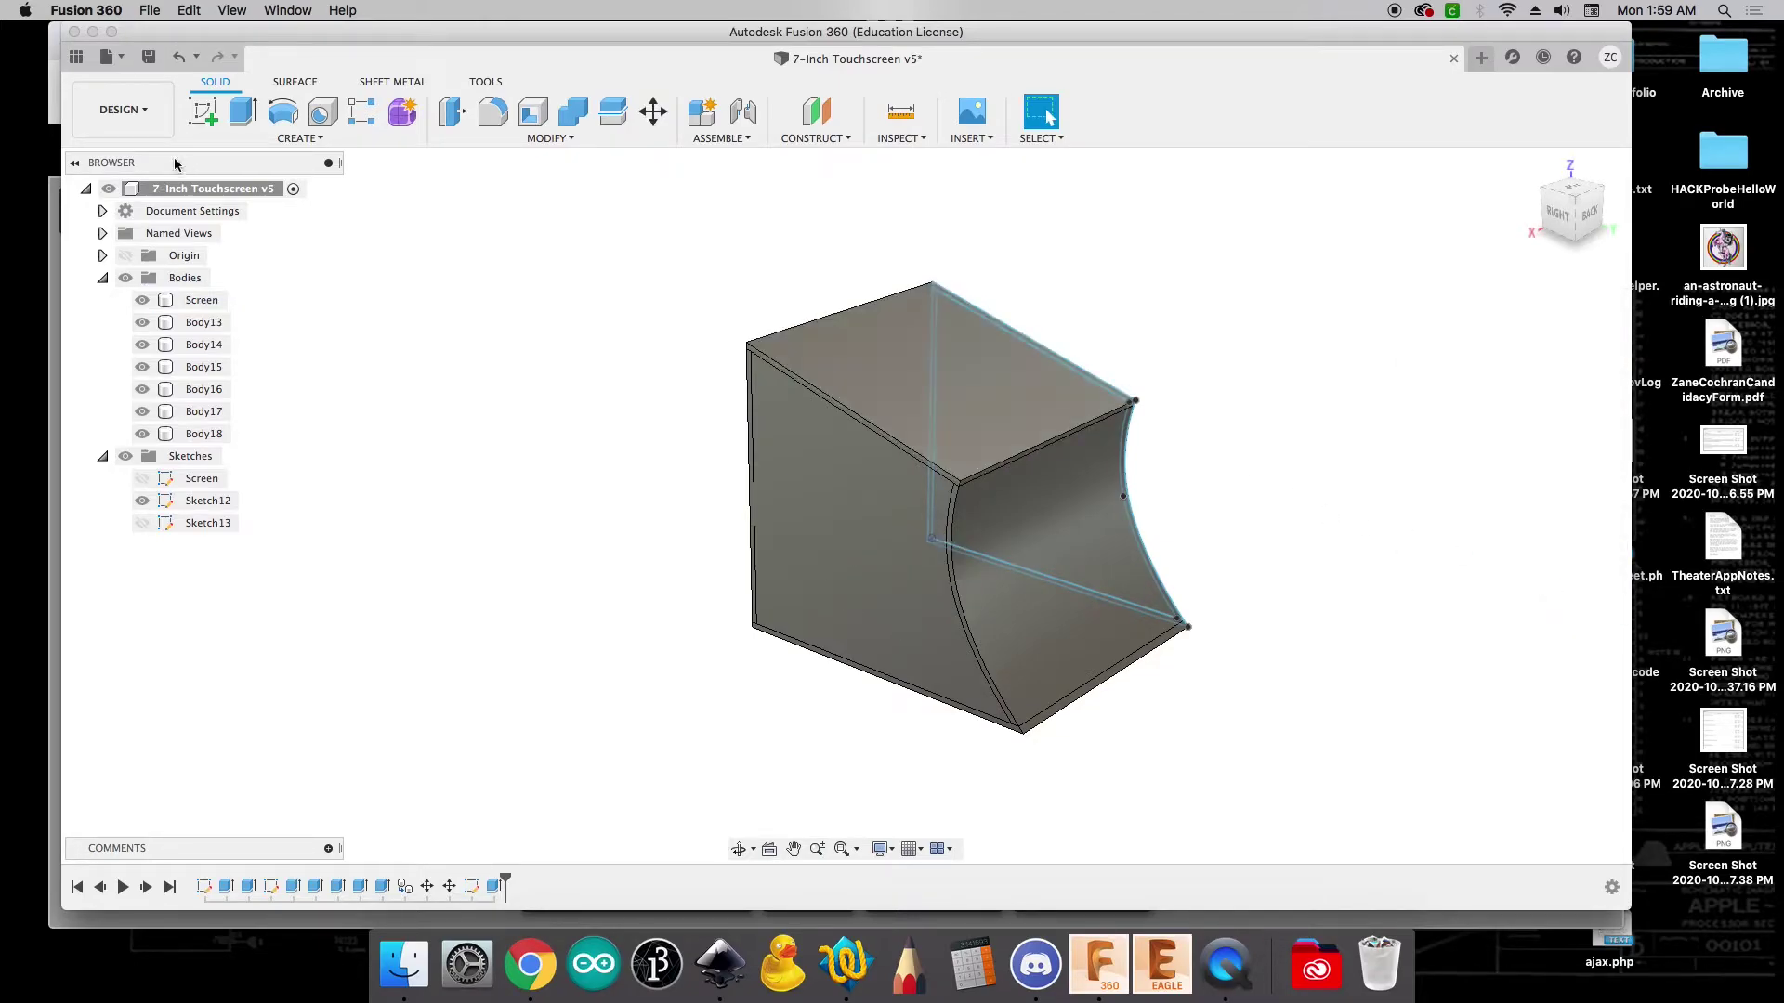
# Free-move the Screen body 15 in along Y, out in front of the enclosure's curved side
pyautogui.click(206, 303)
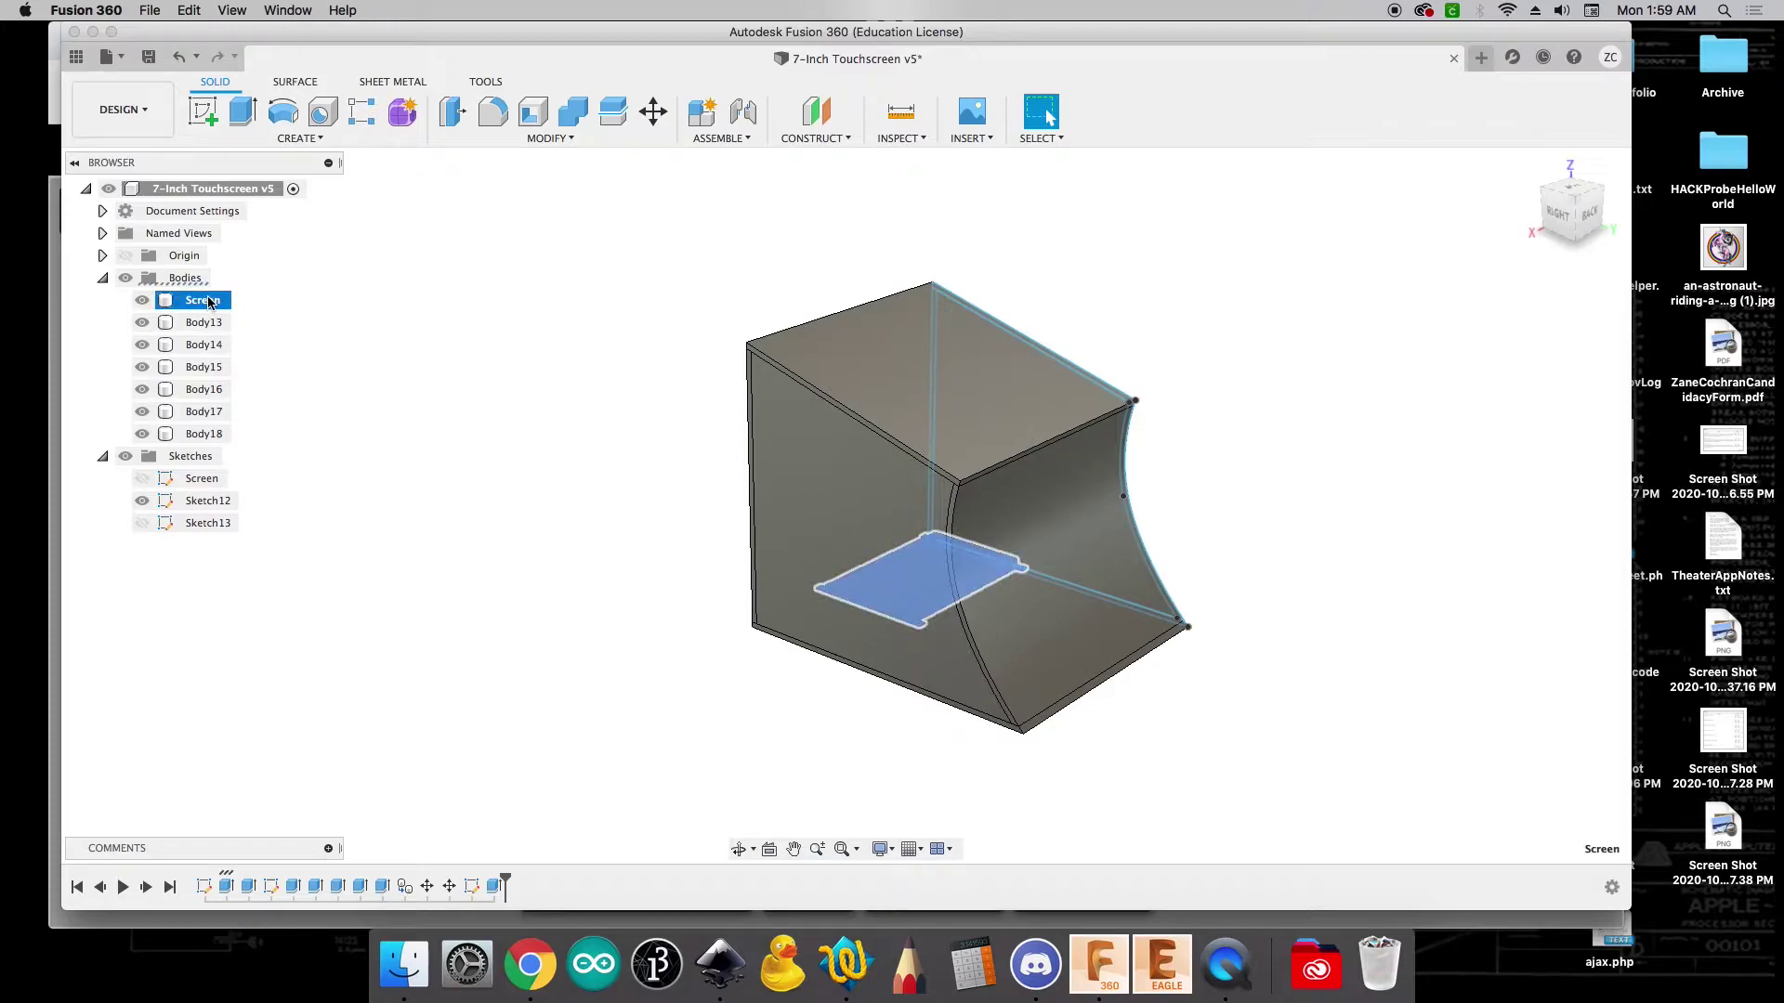
pyautogui.press('m')
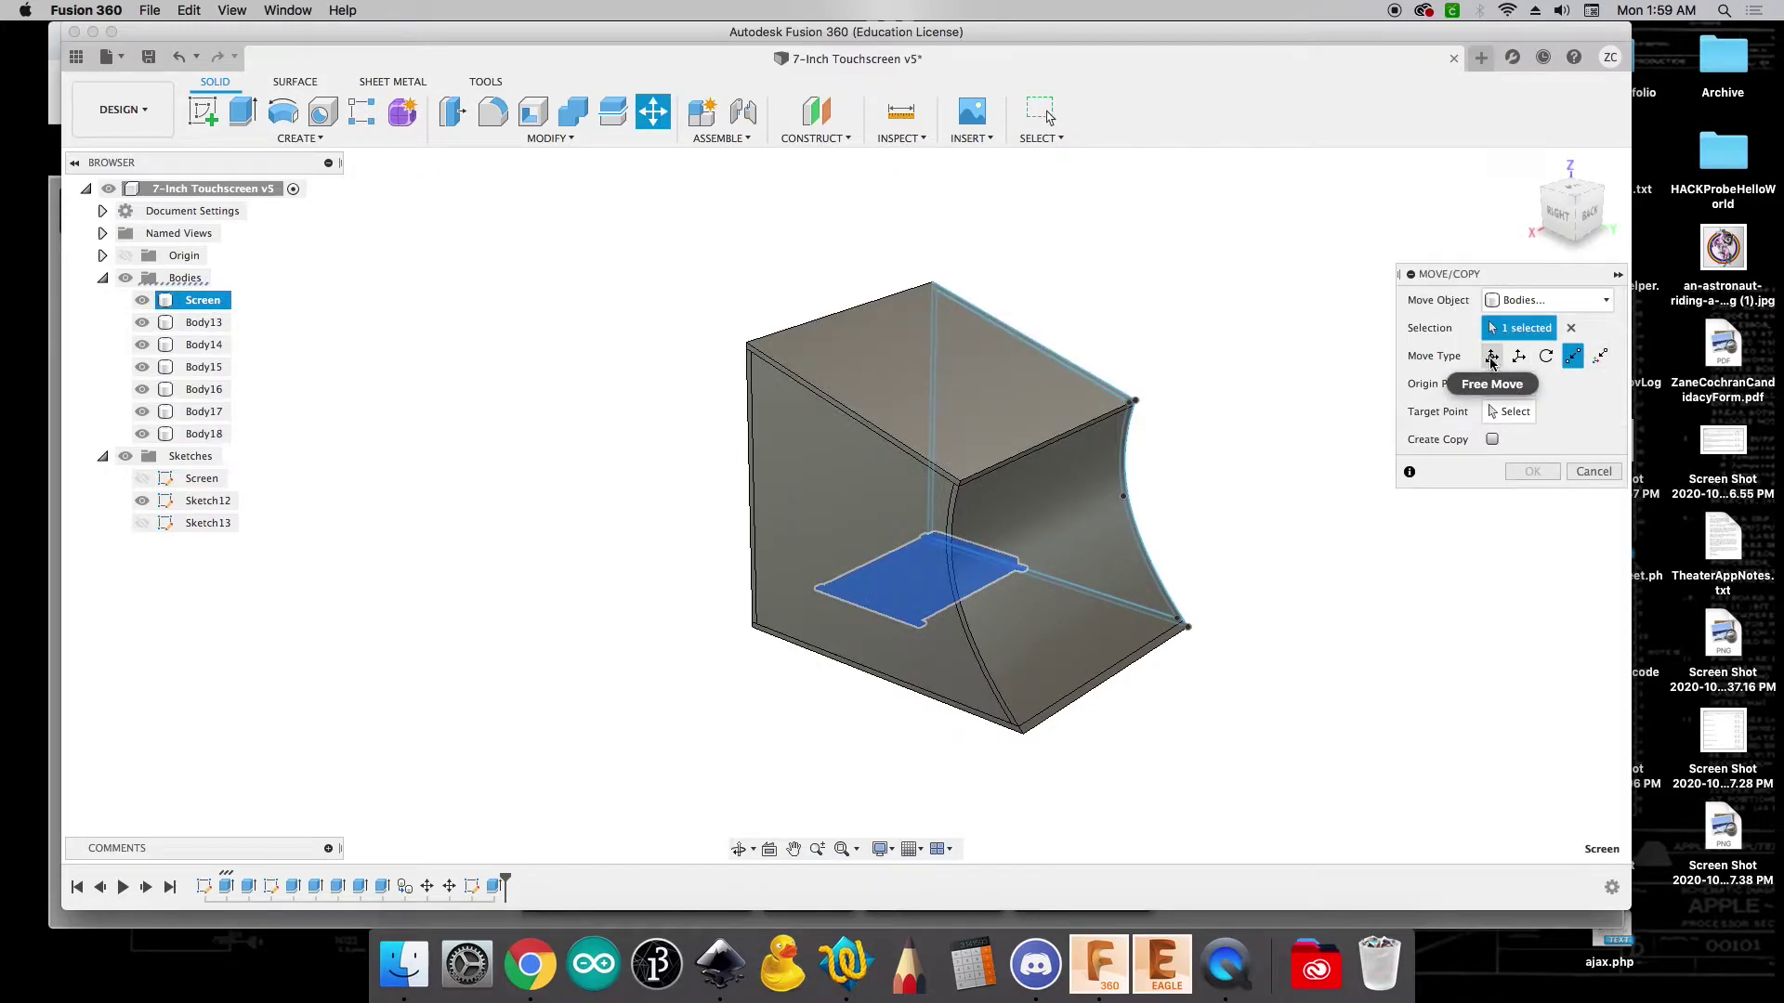
pyautogui.moveTo(969, 551); pyautogui.dragTo(1320, 665)
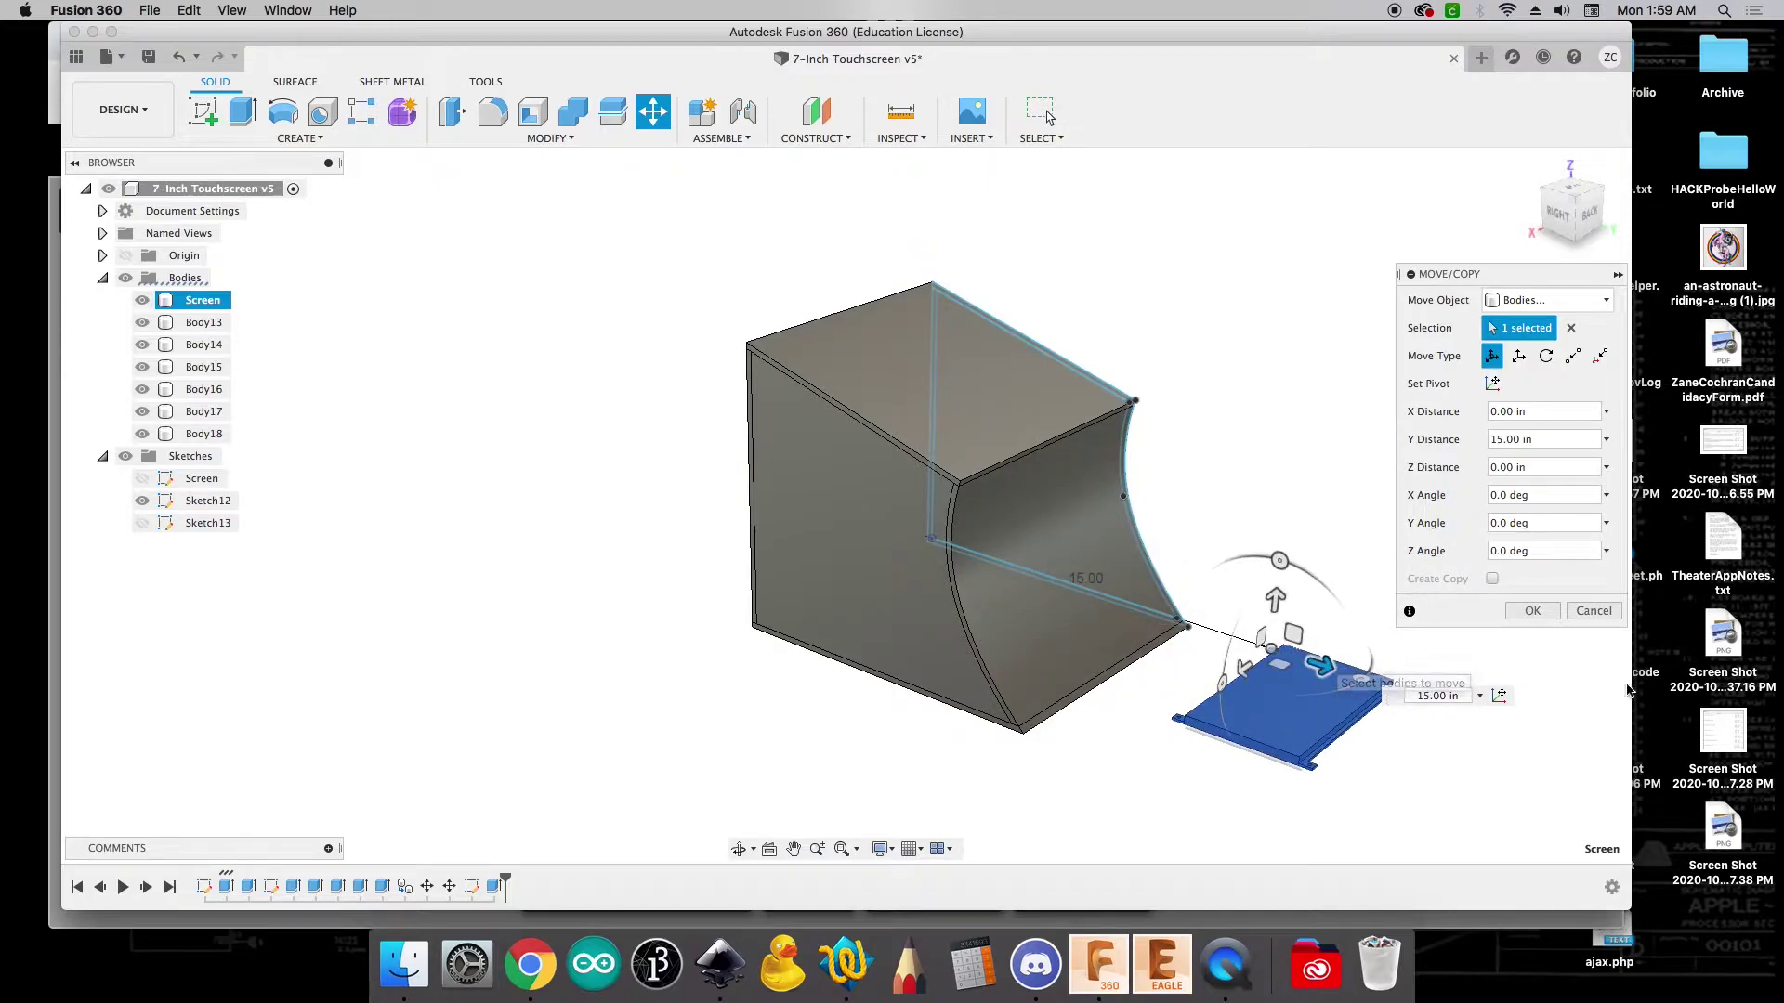
pyautogui.click(1531, 613)
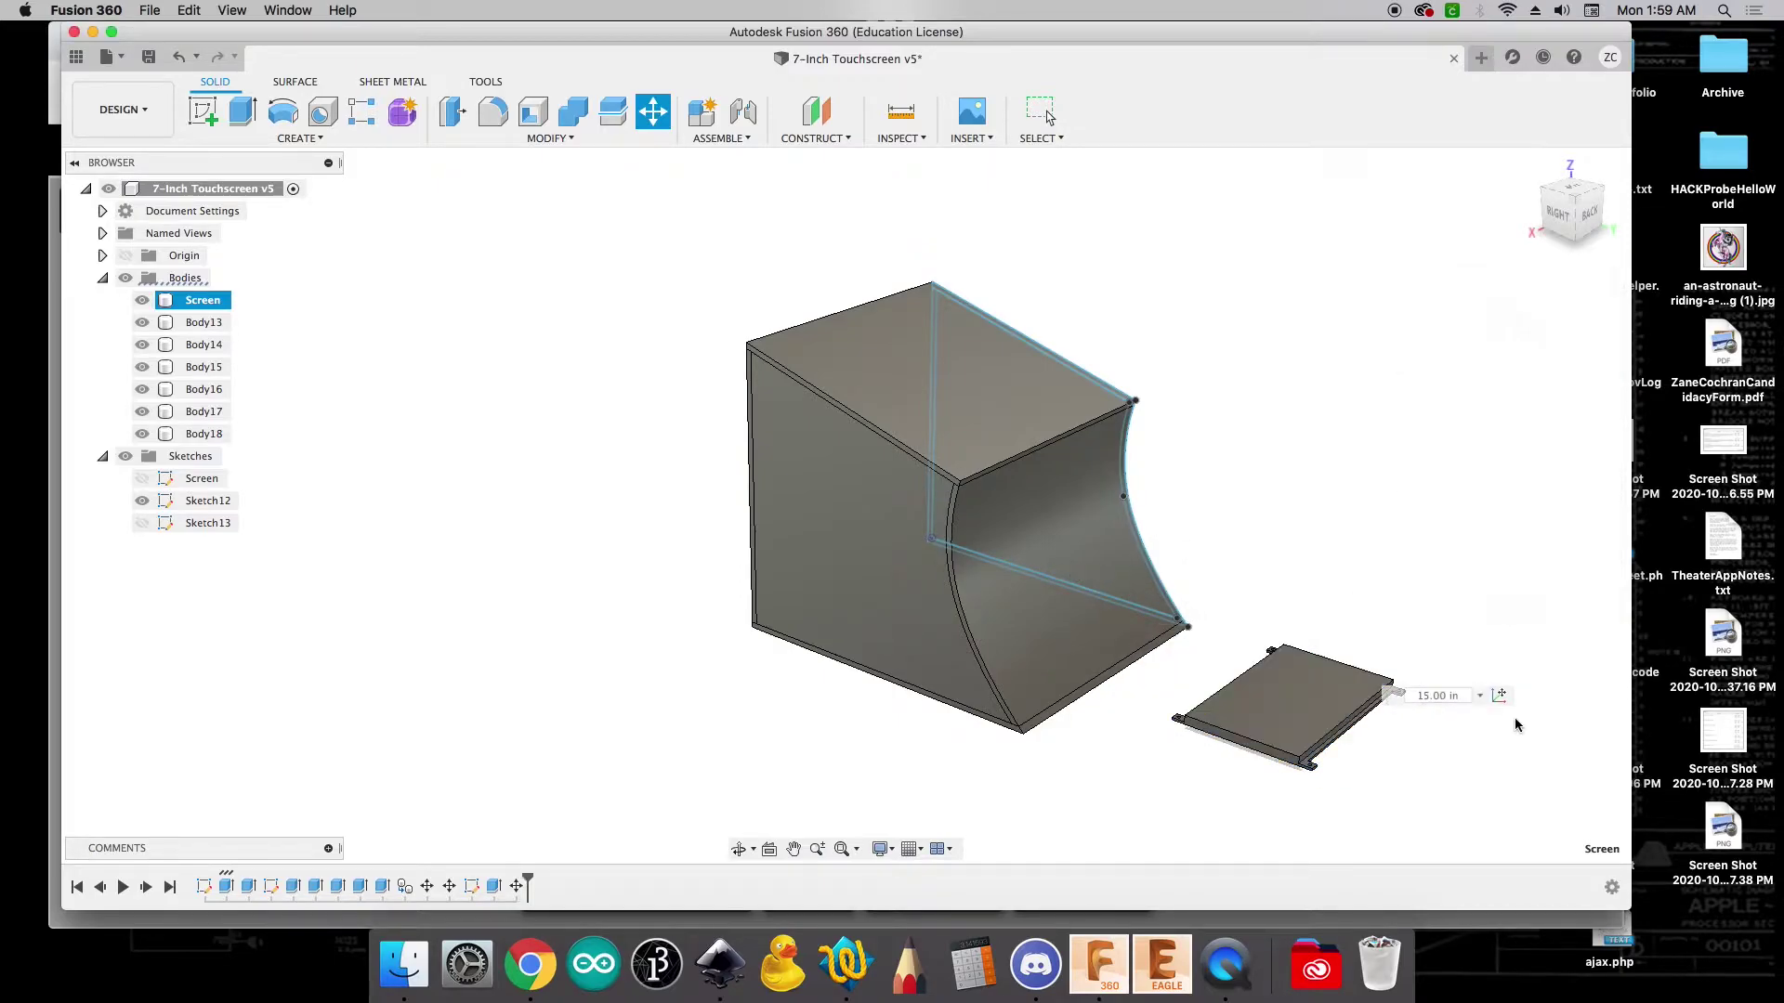
# Measure the angle between the sloping upper edge and the vertical edge of the side panel
pyautogui.click(1582, 214)
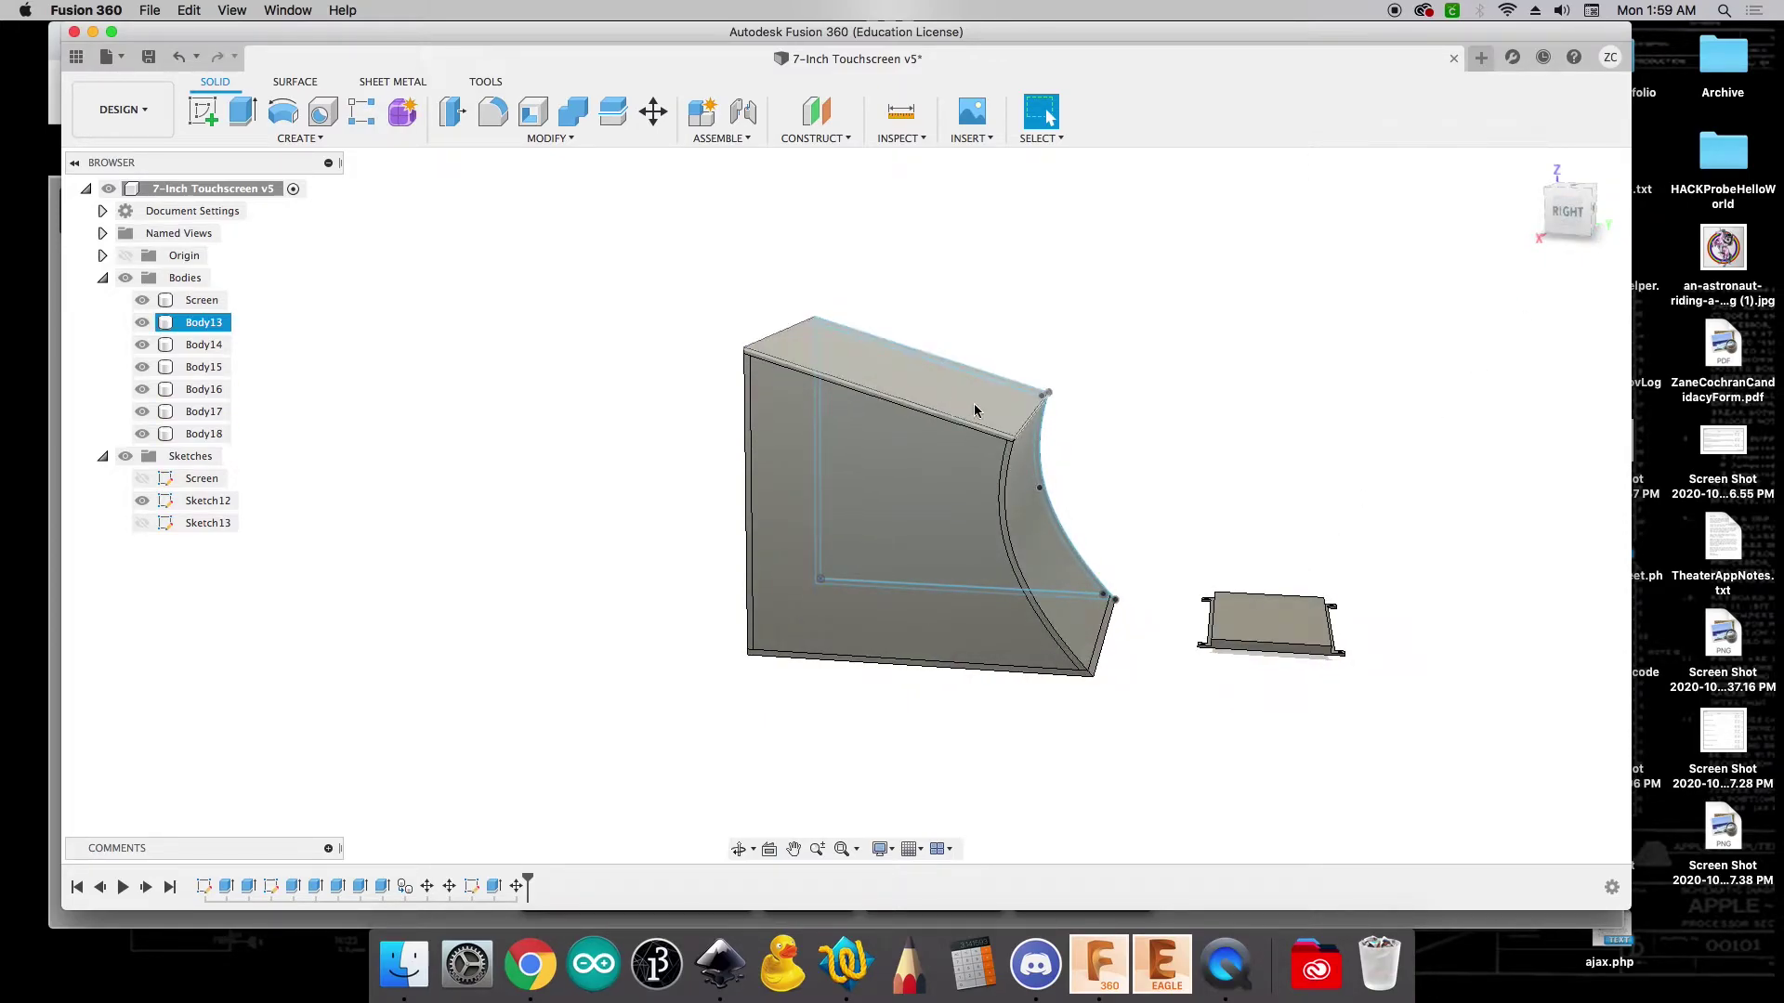
pyautogui.scroll(3, 890, 370)
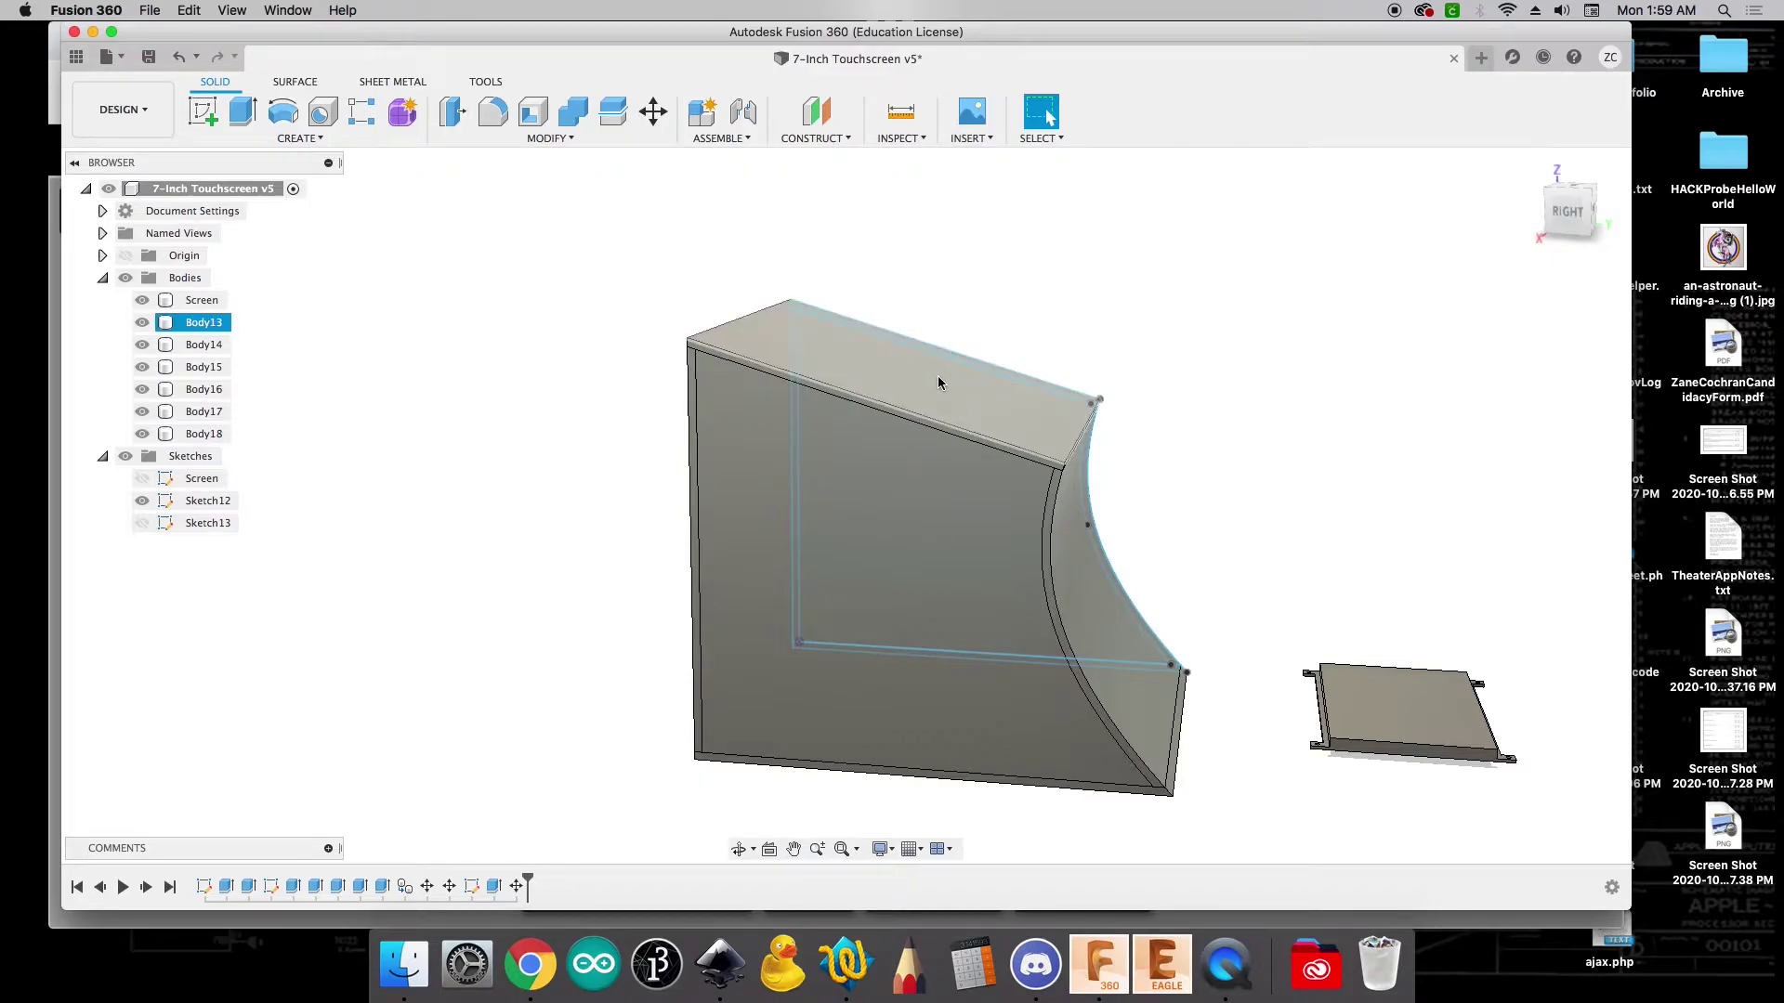
pyautogui.click(900, 112)
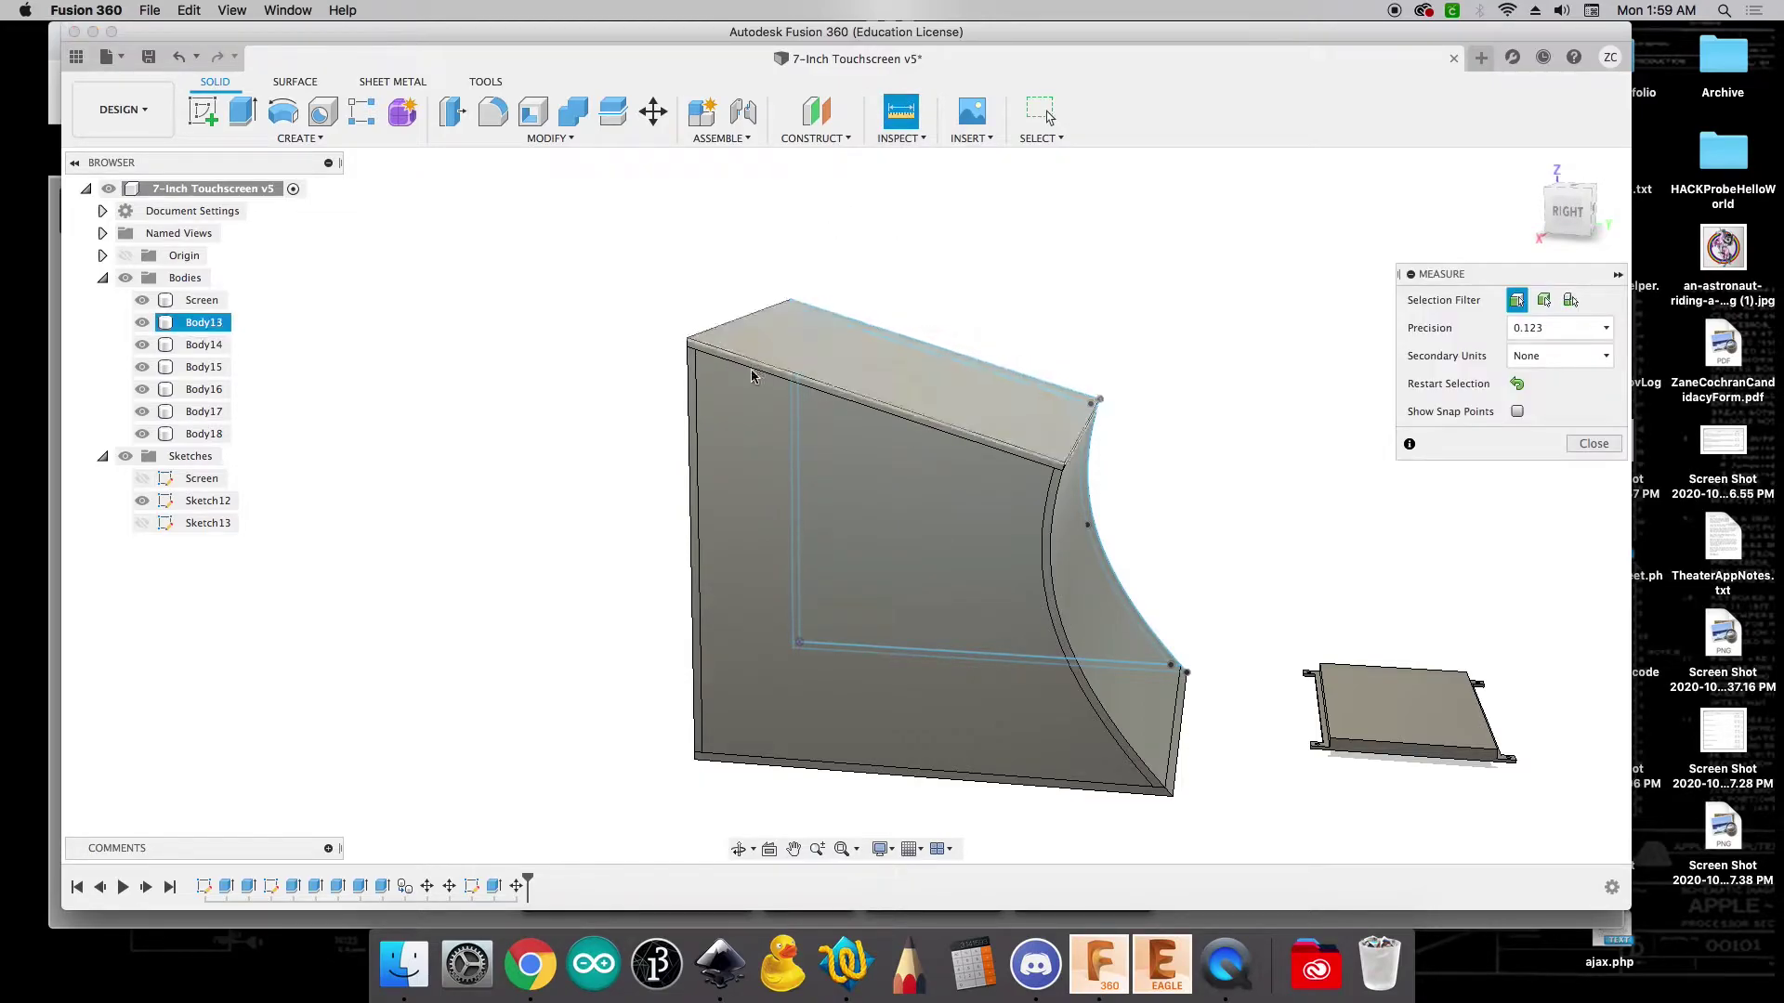
pyautogui.click(753, 375)
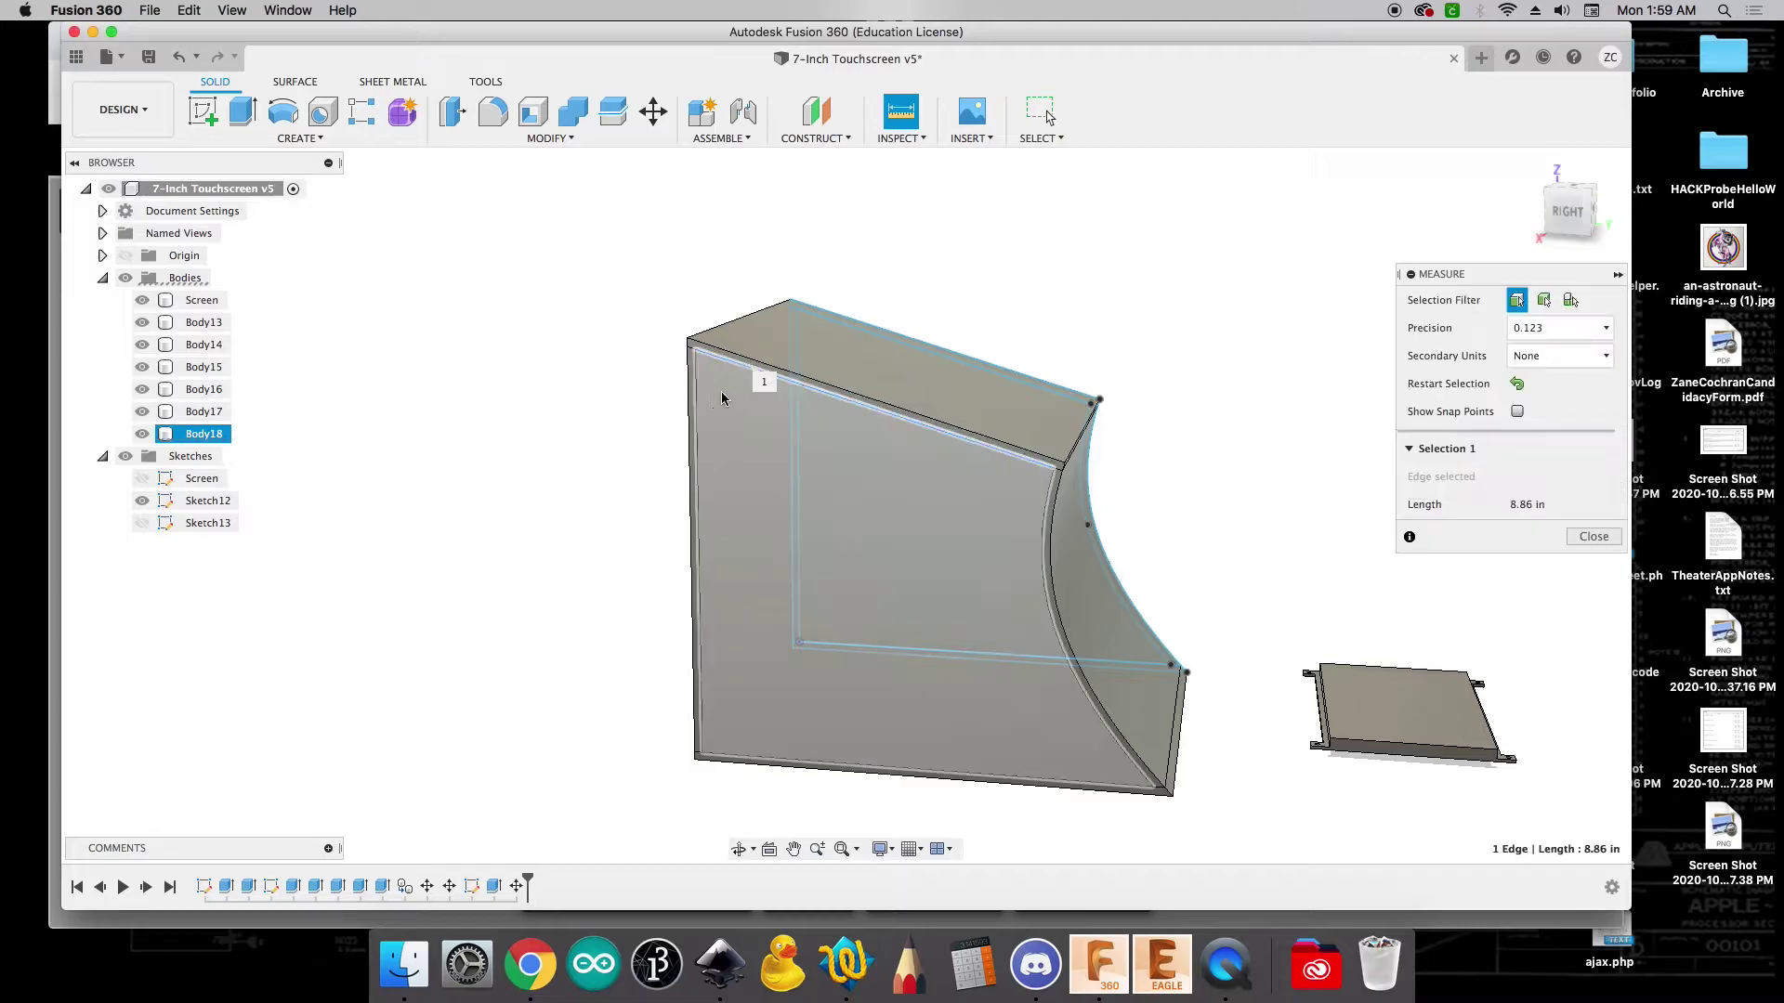
pyautogui.click(699, 408)
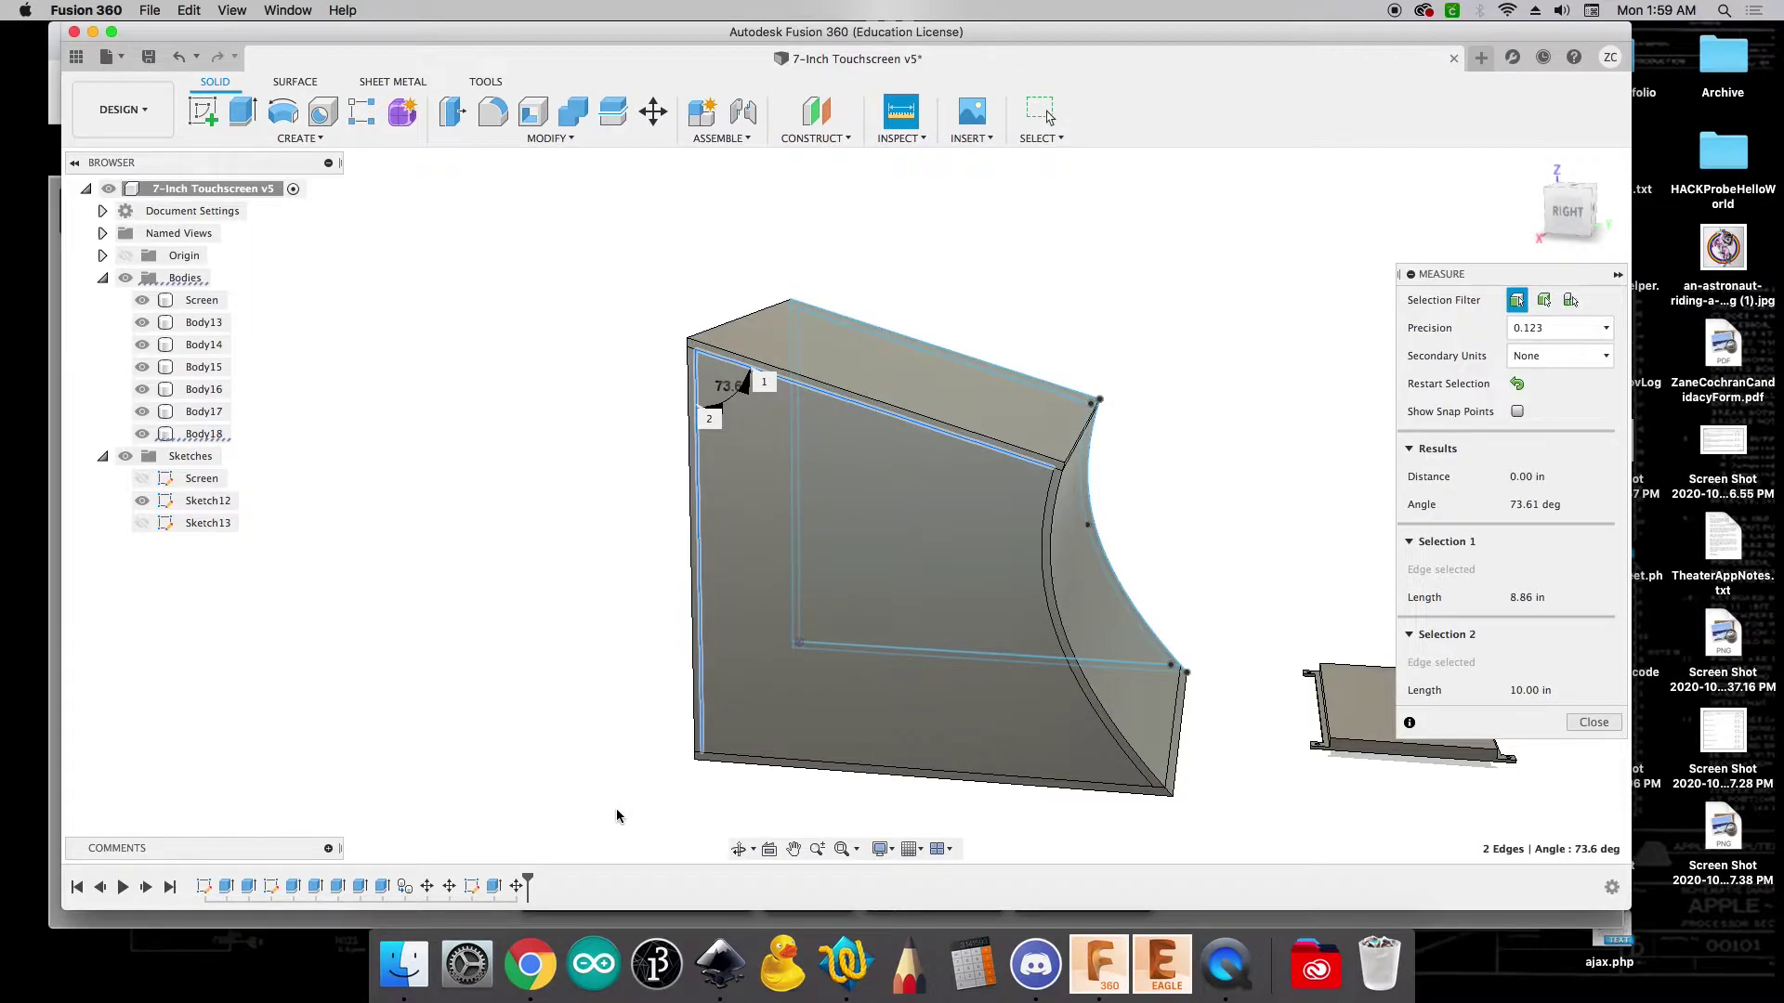
# Switch to Chrome to calculate 73.61-90 with a Google search, and return to Fusion 360 to end the angle measurement
pyautogui.click(530, 964)
pyautogui.press('super+t')
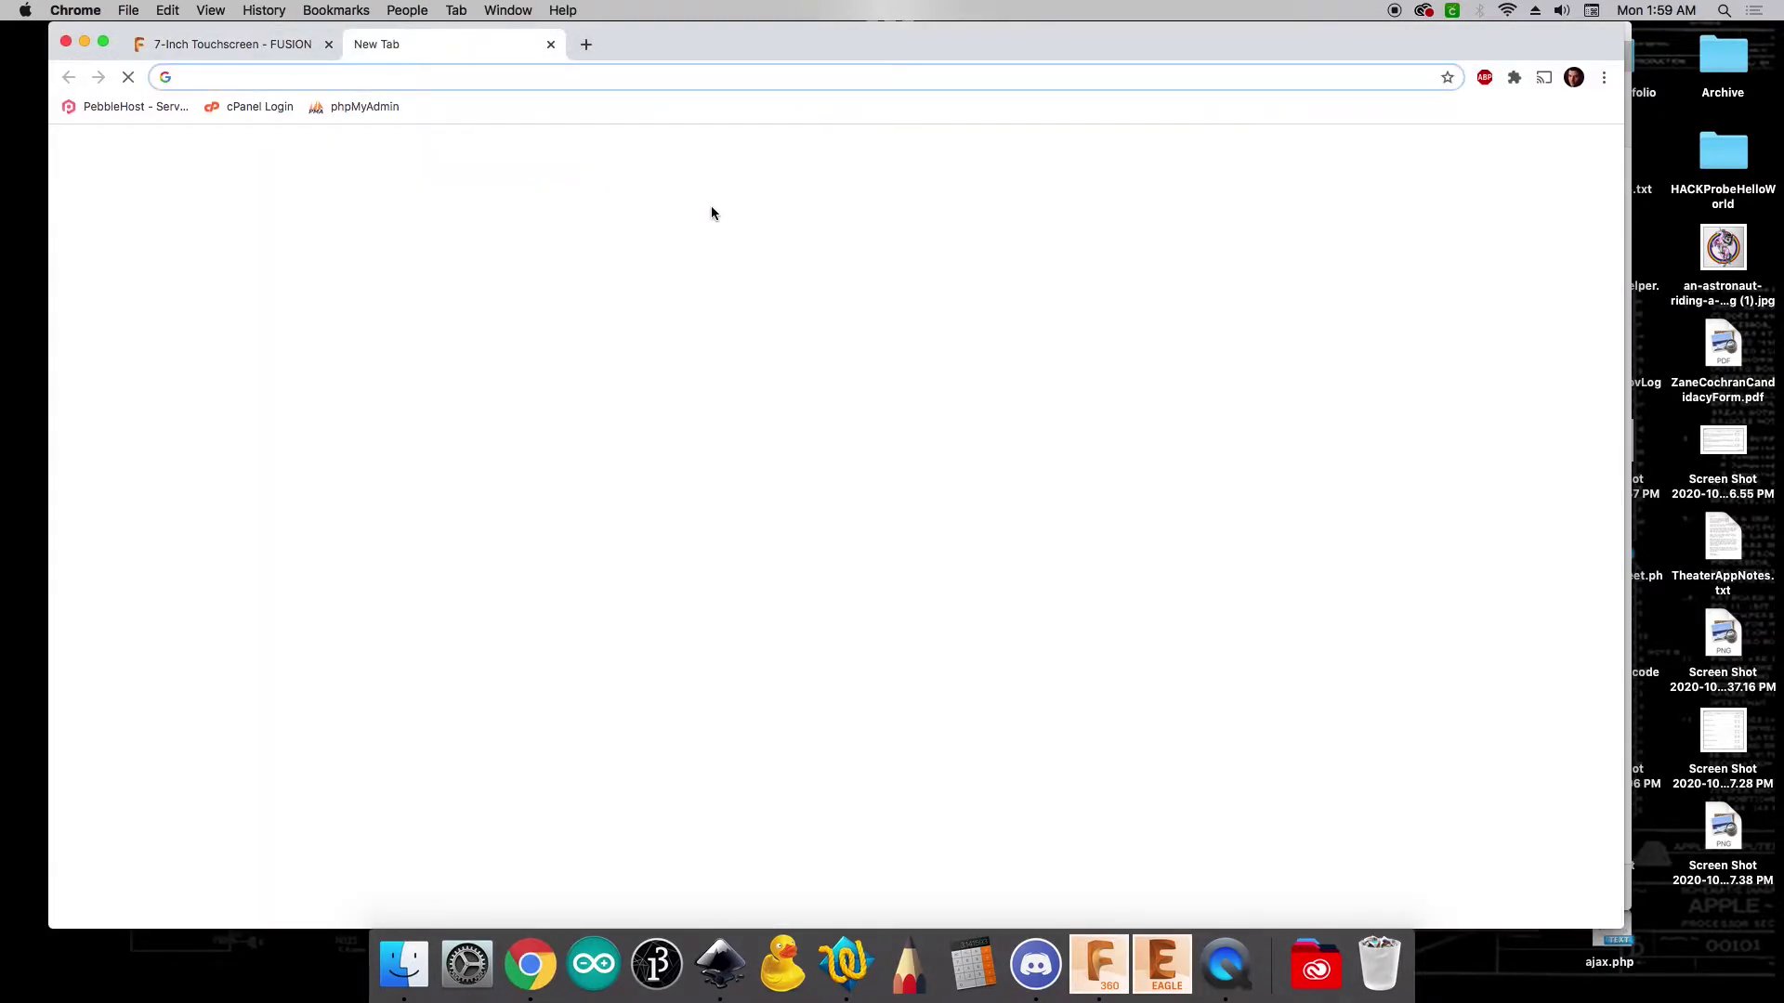
pyautogui.write('73.61-90')
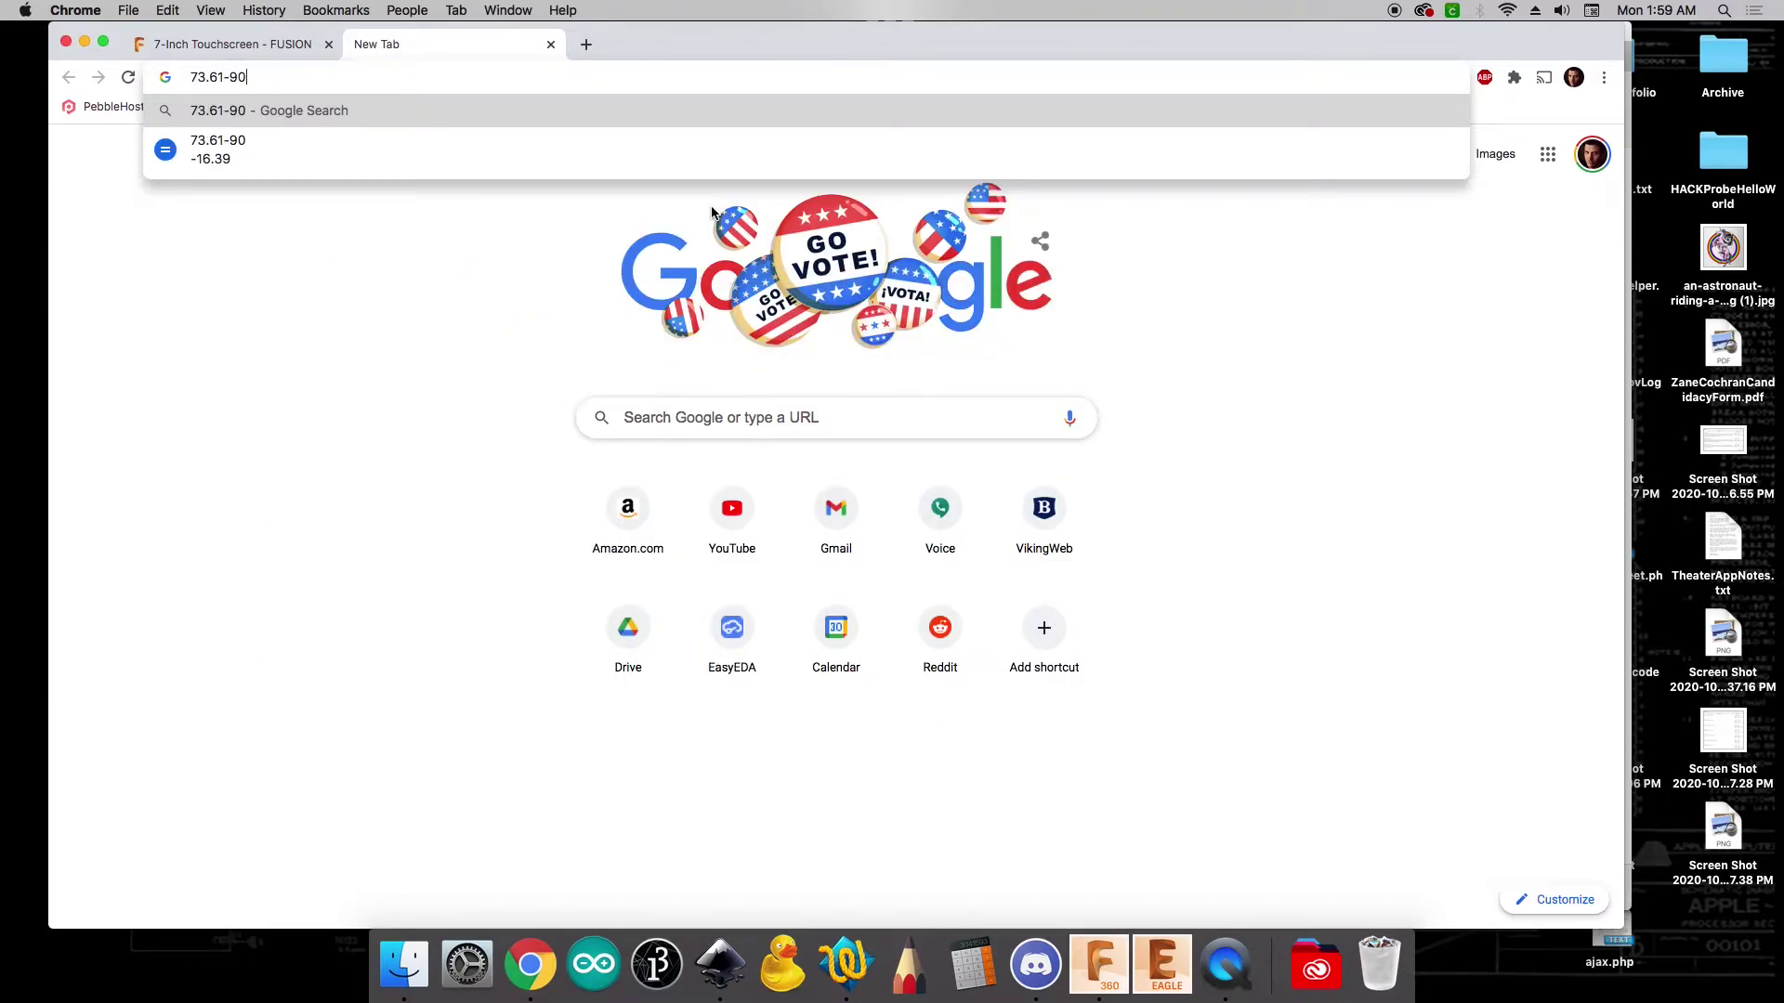
pyautogui.press('Return')
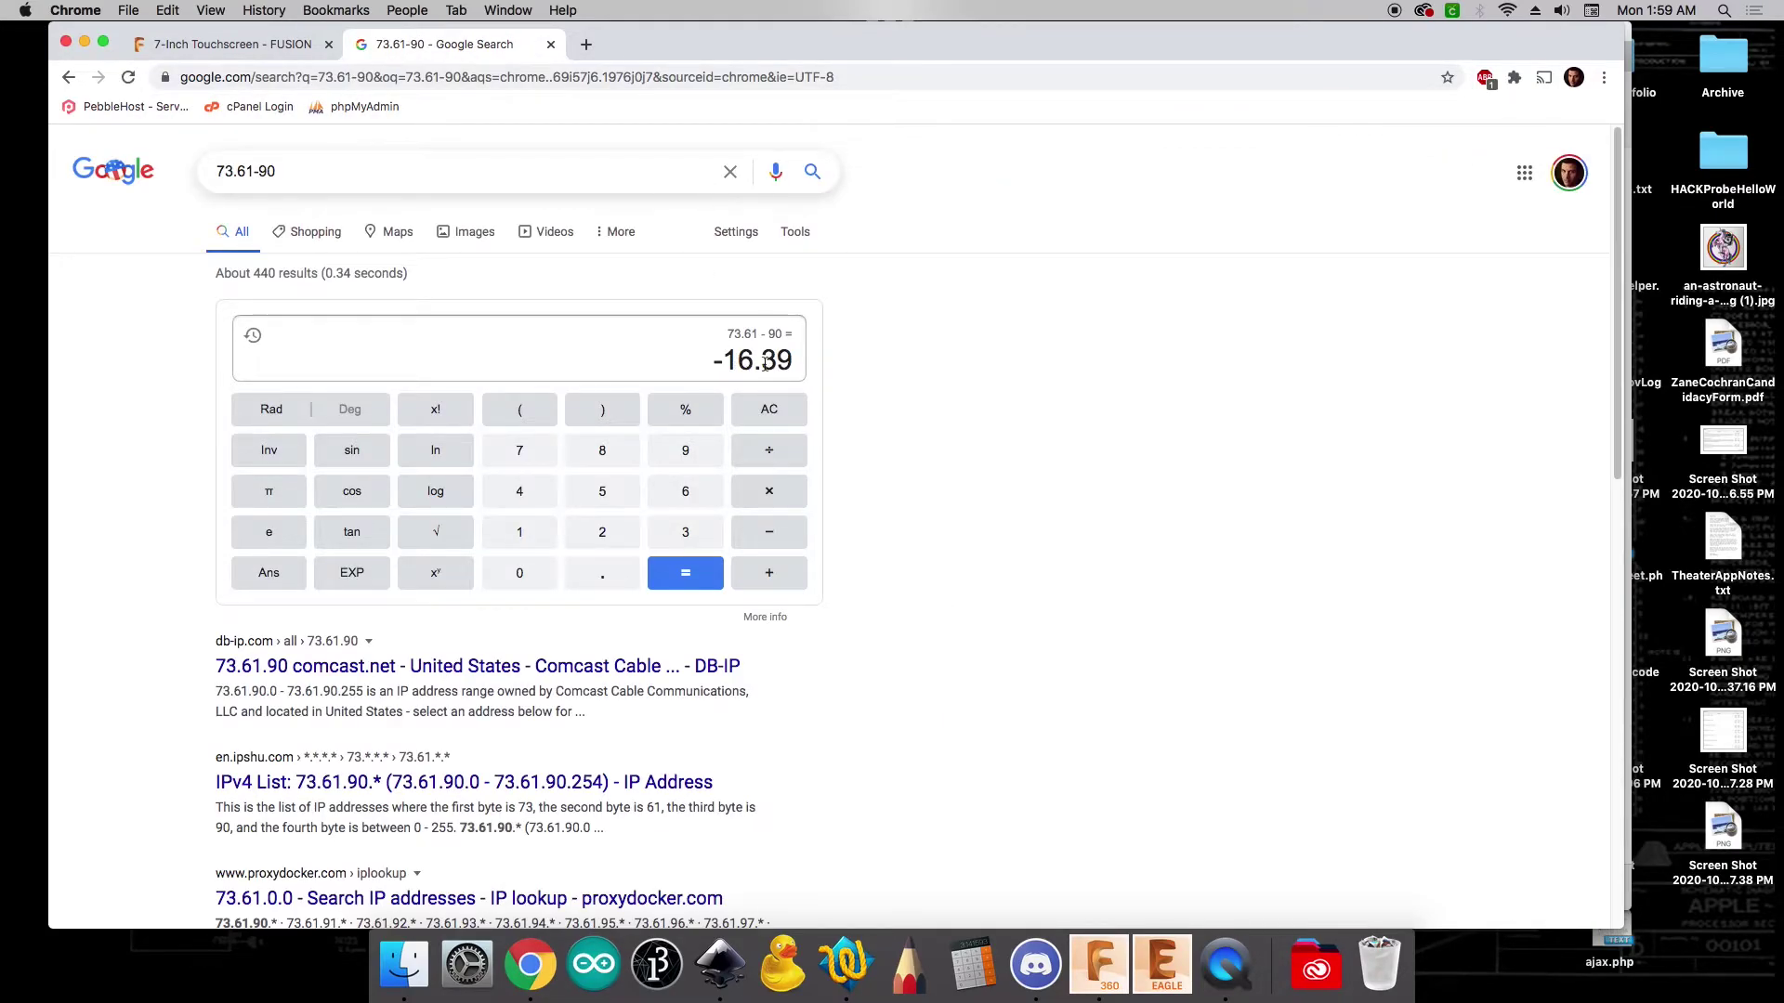
pyautogui.click(1068, 971)
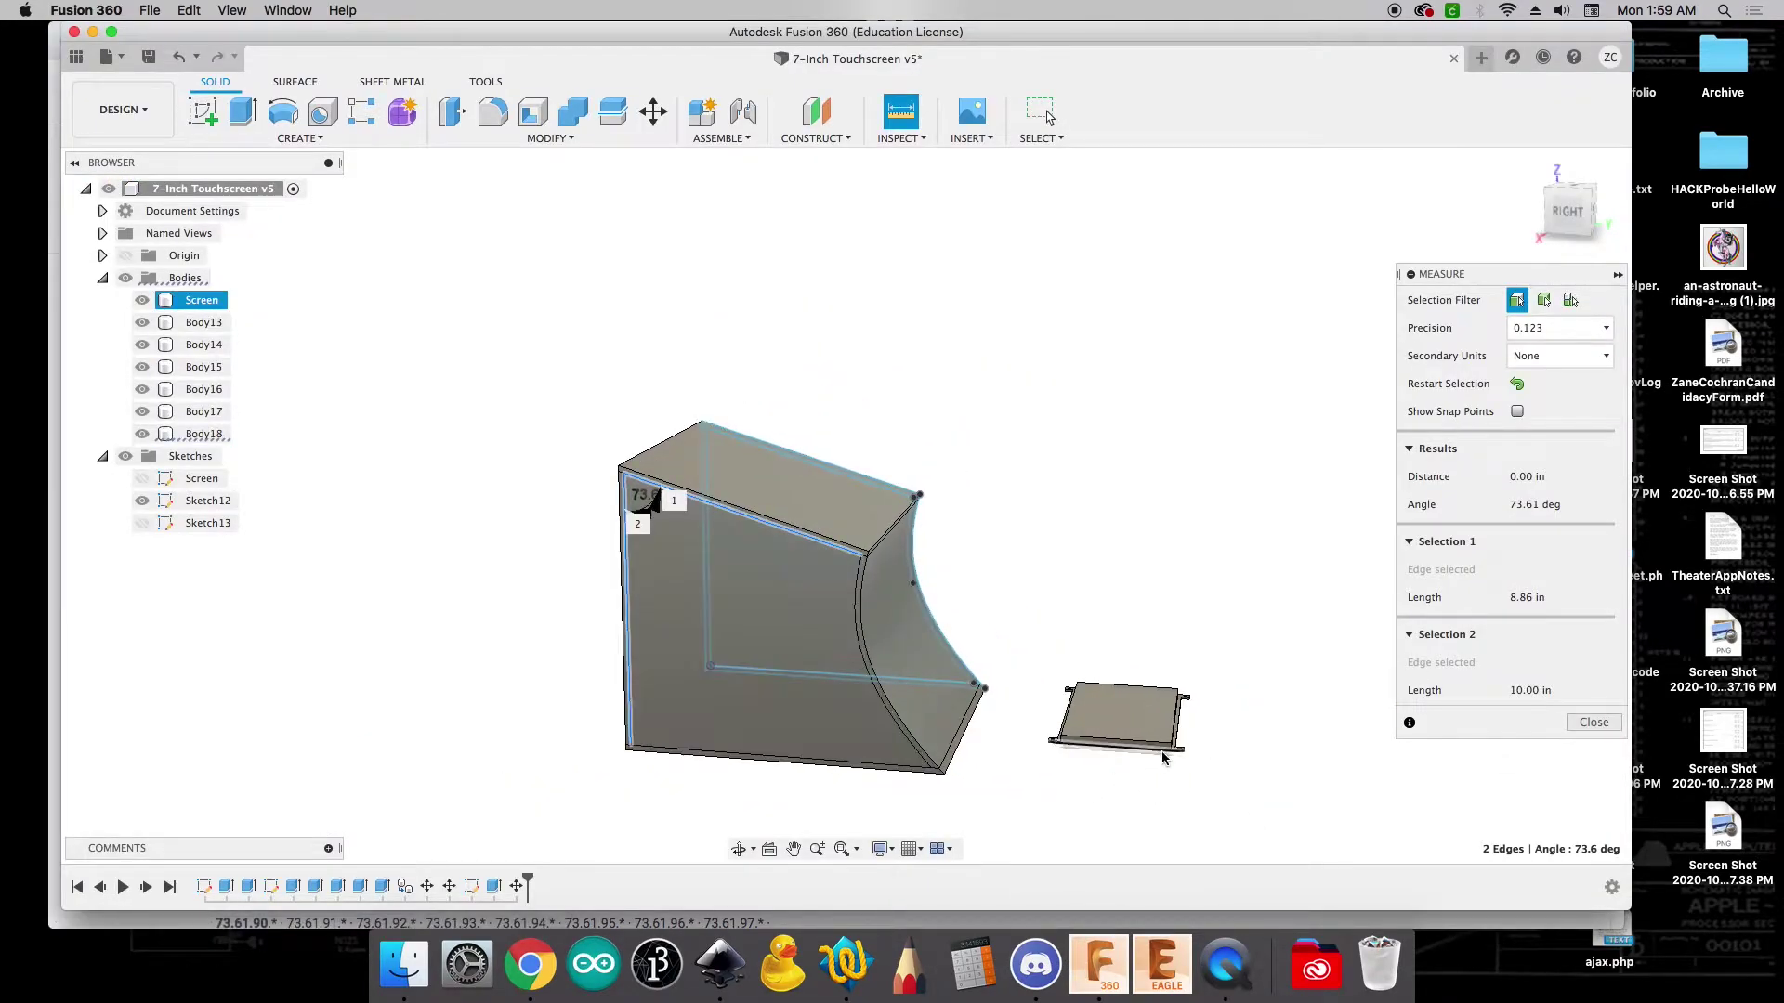
pyautogui.scroll(2, 1161, 759)
pyautogui.click(1594, 722)
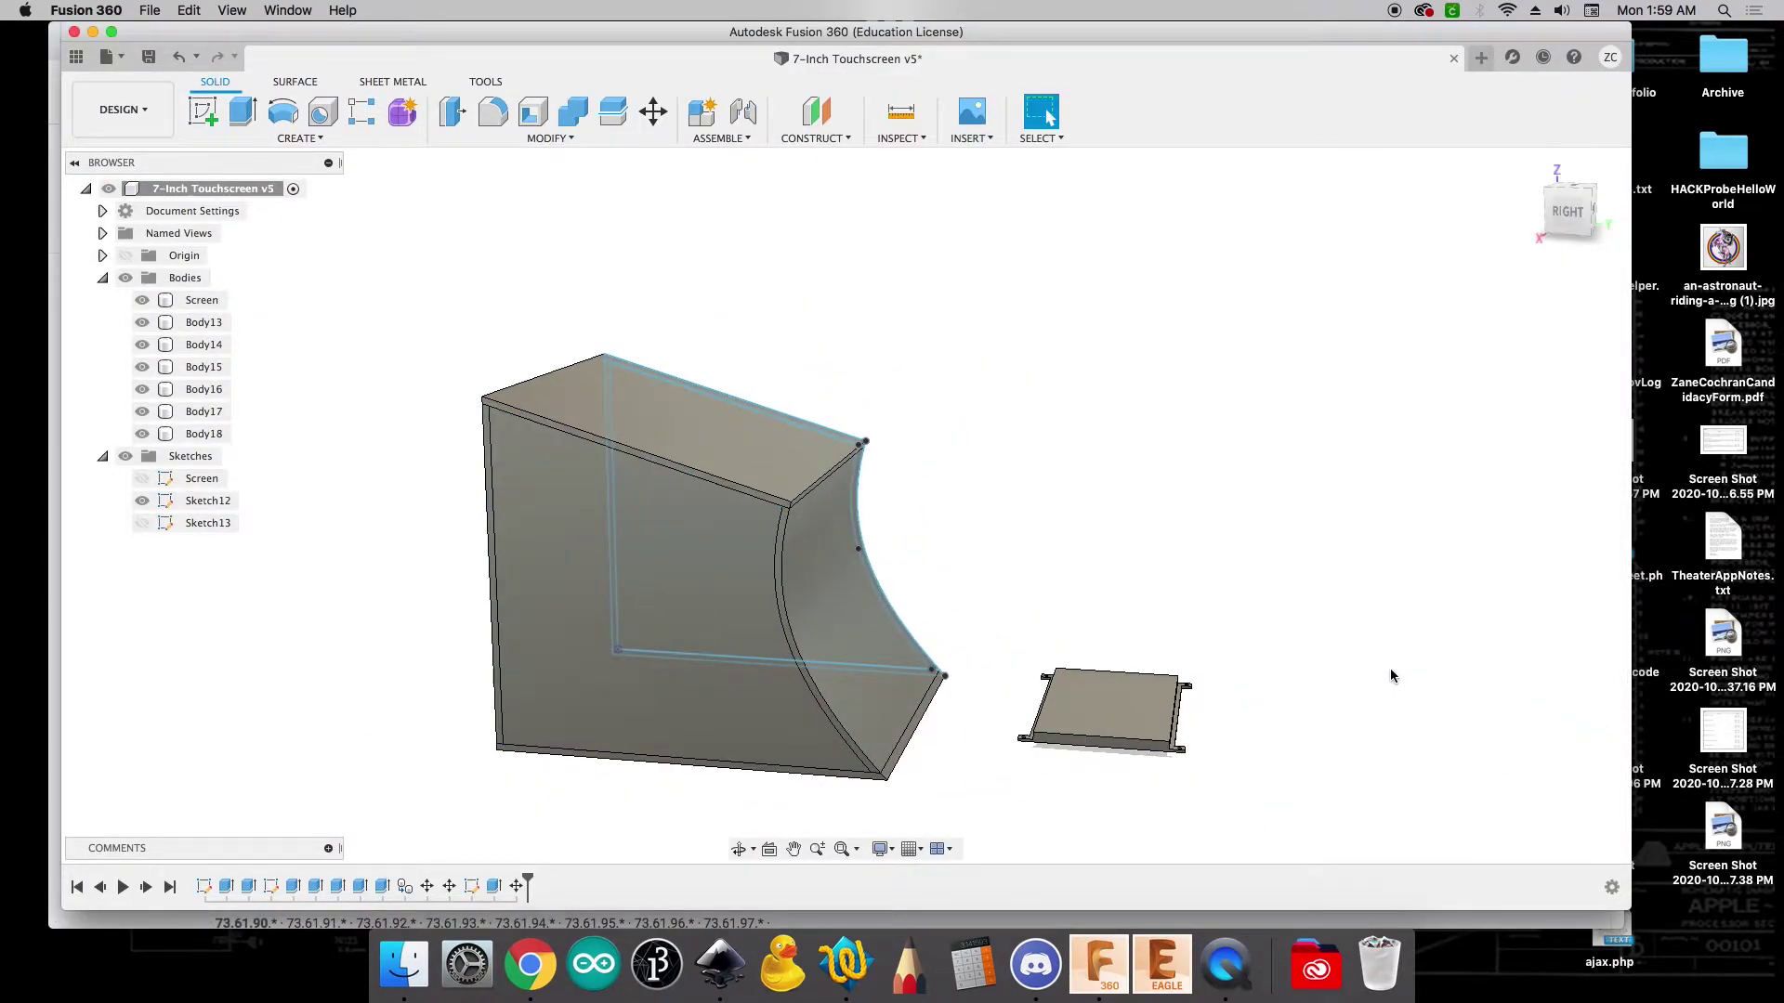
# Free-move the Screen body with an X angle of -16.39 deg, checking the calculated angle in Chrome before returning to Fusion 360
pyautogui.press('m')
pyautogui.click(1125, 714)
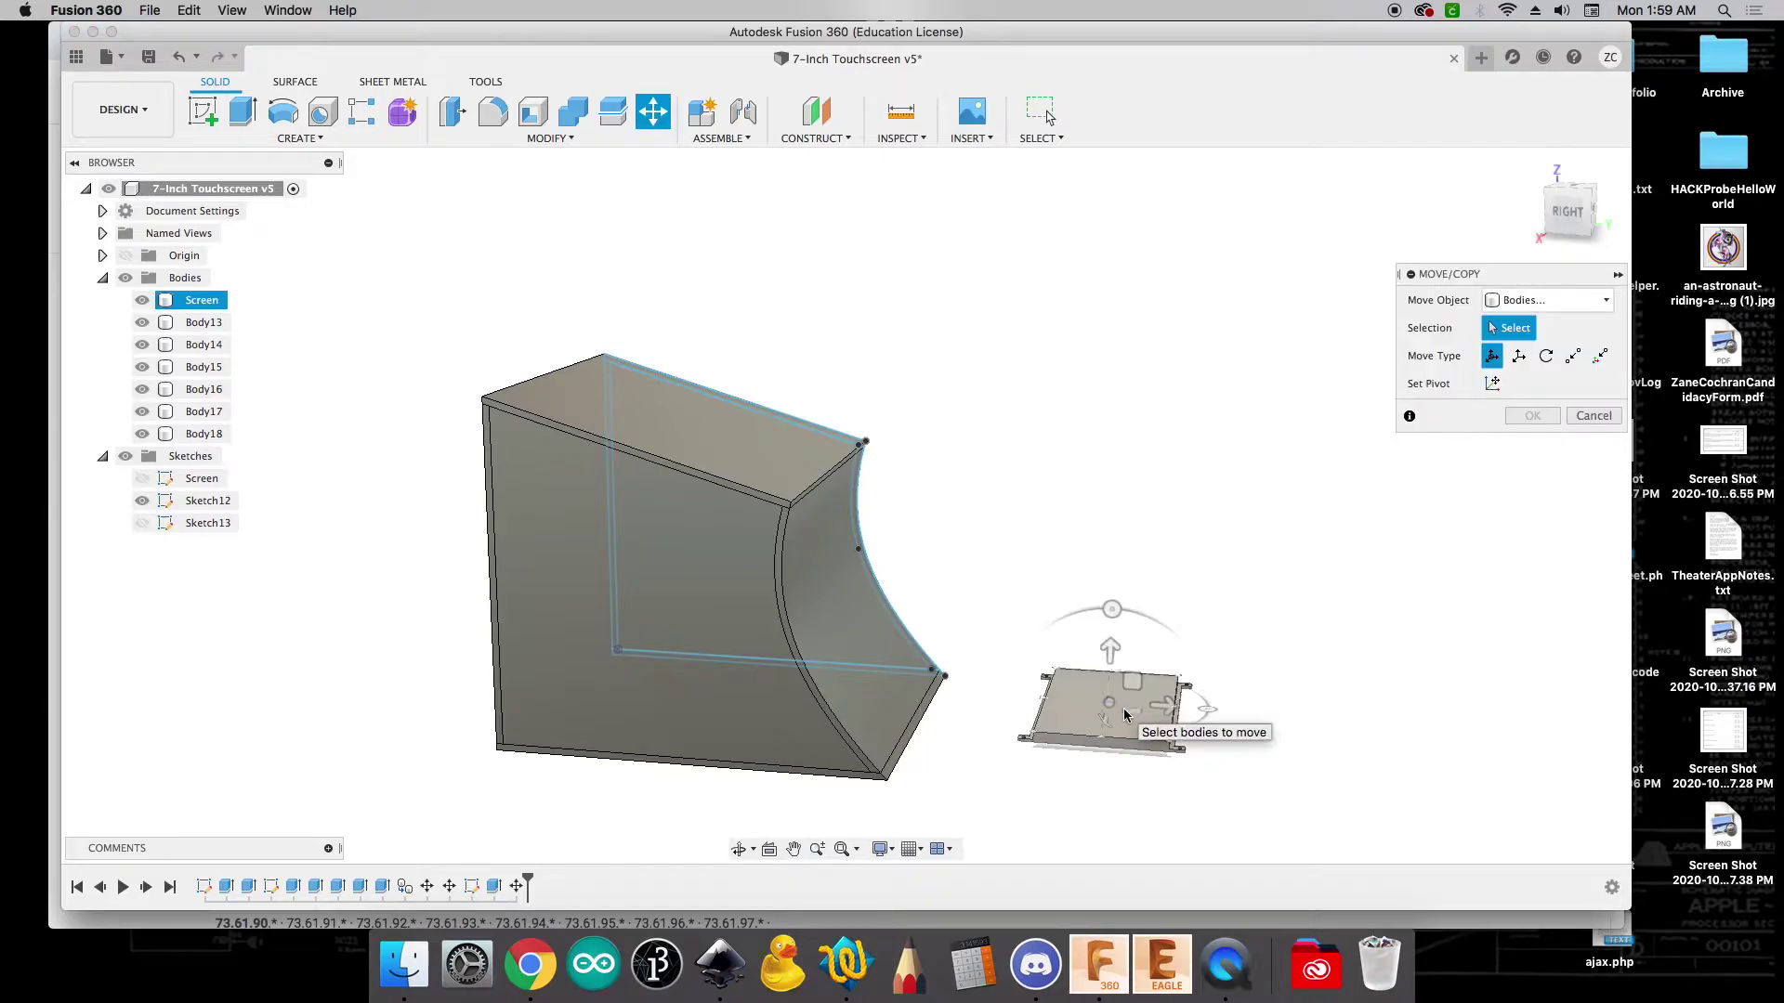
pyautogui.click(205, 301)
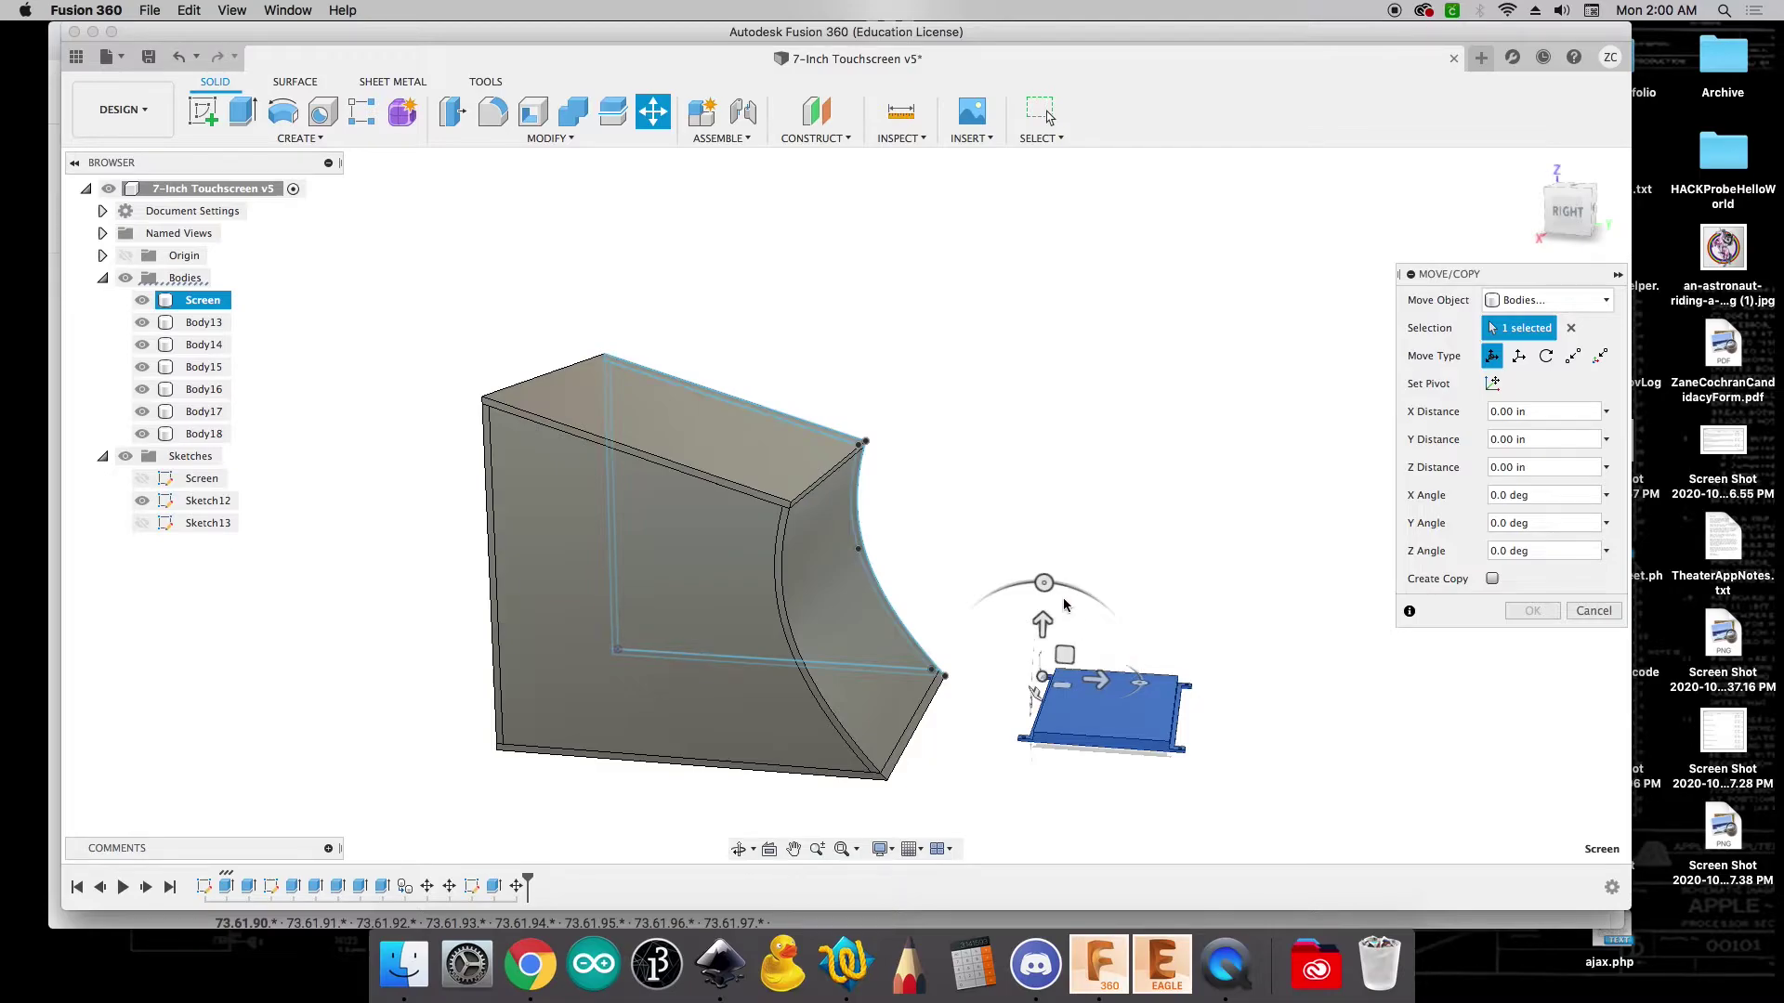
pyautogui.moveTo(1043, 582); pyautogui.dragTo(1069, 587)
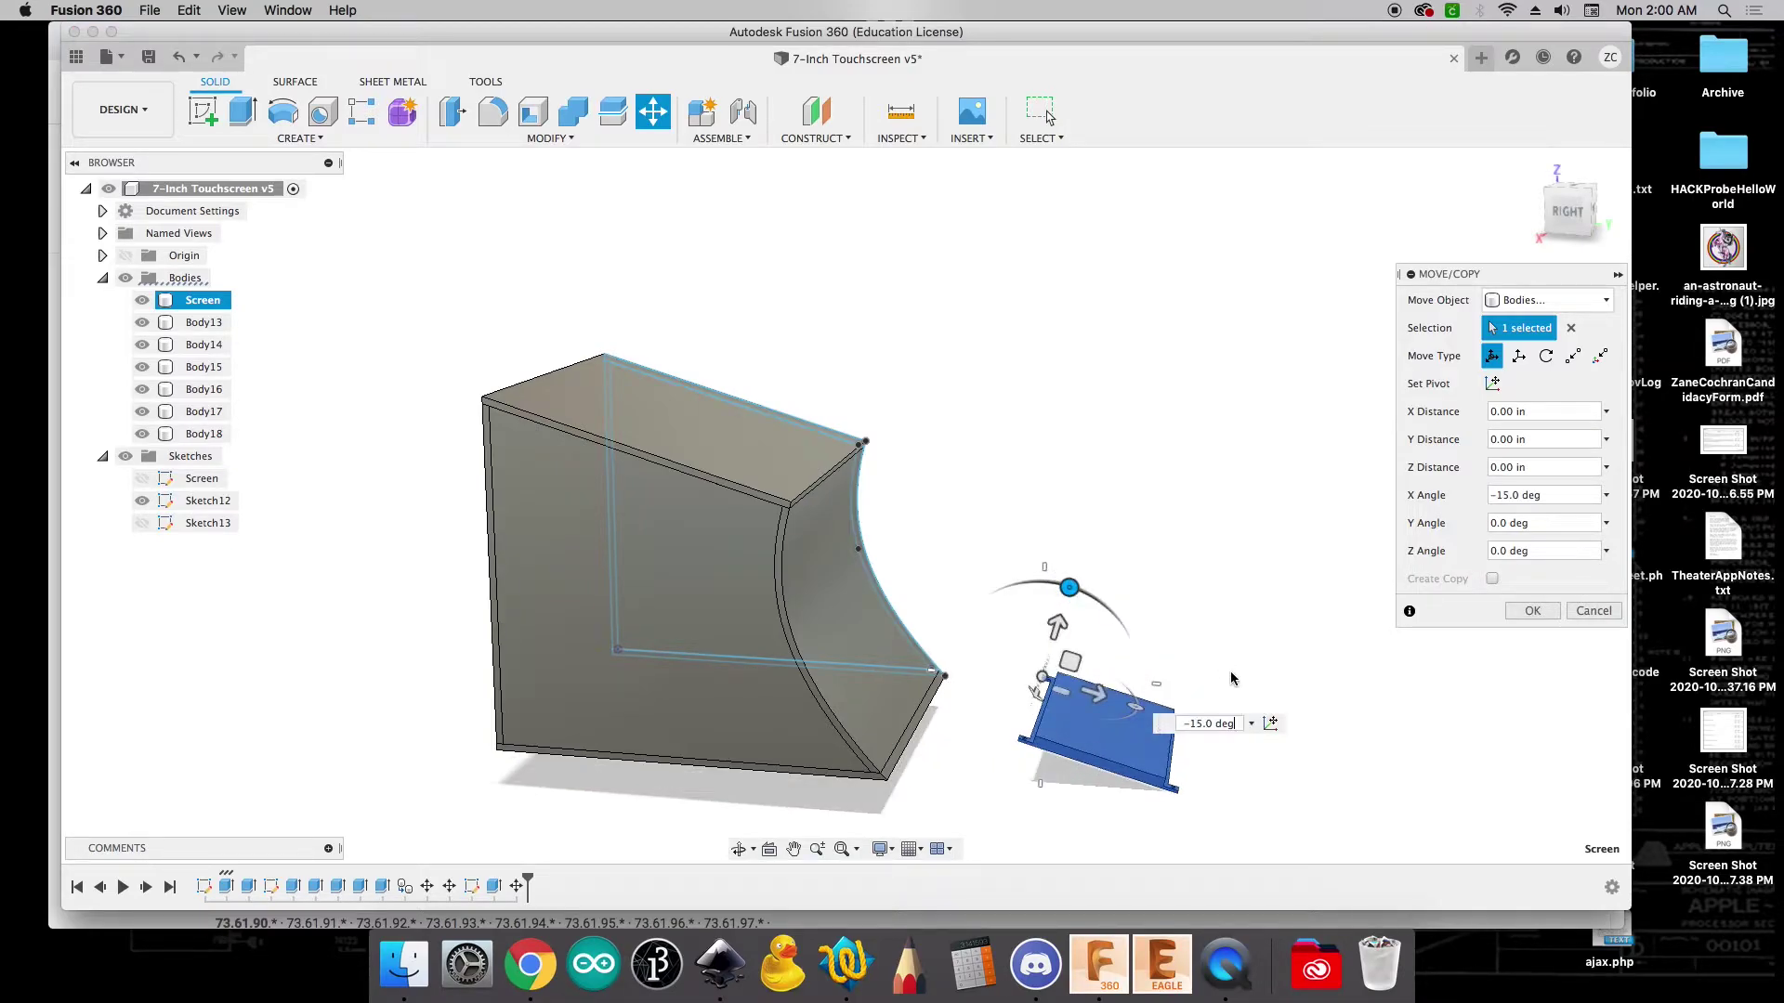
pyautogui.click(529, 966)
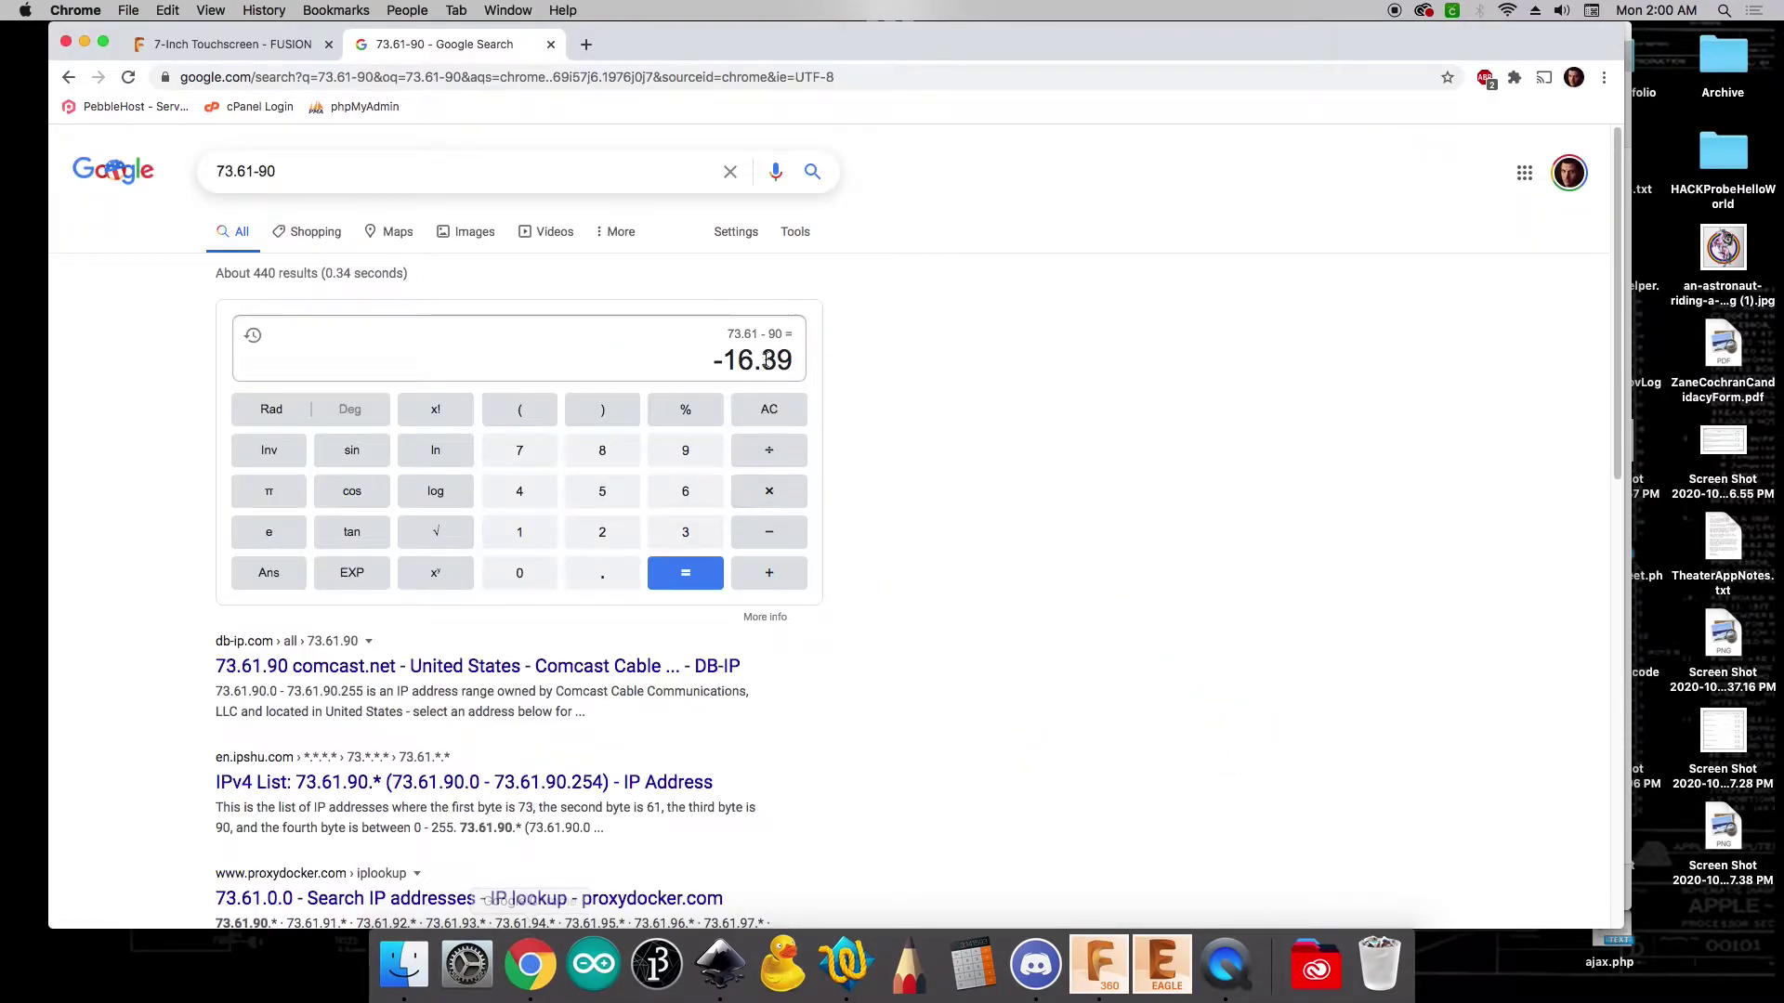
pyautogui.click(1099, 962)
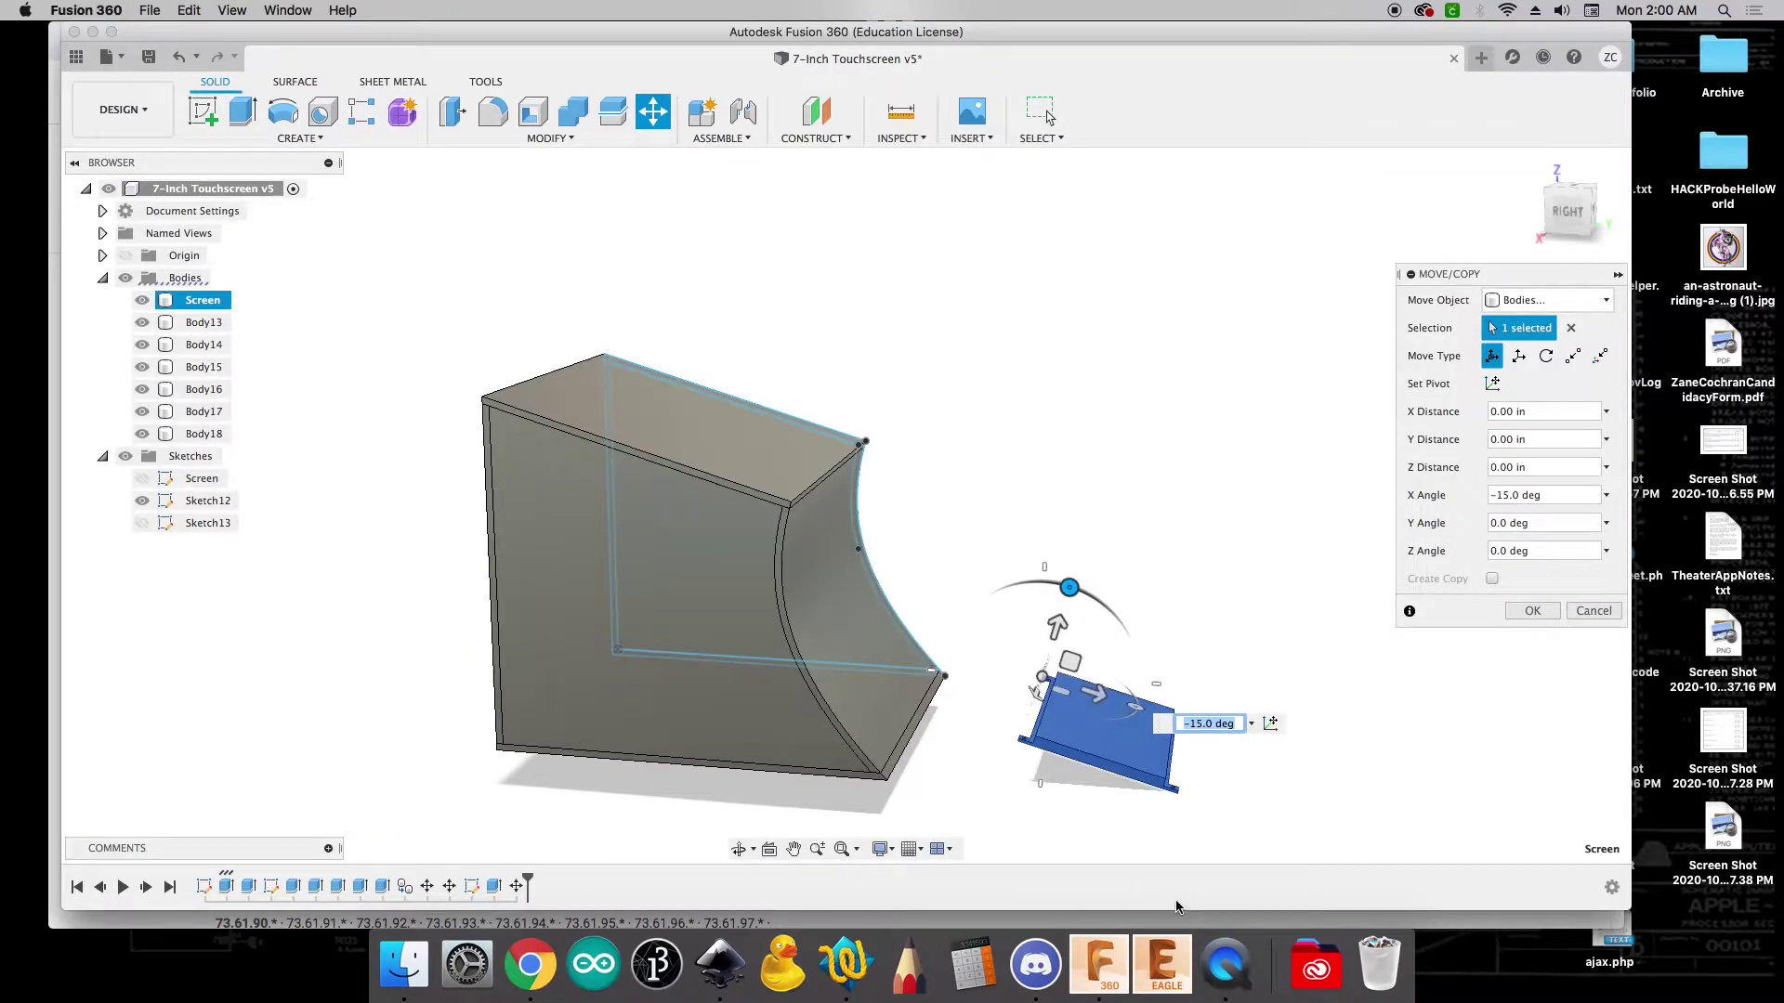
pyautogui.write('-16.39')
pyautogui.press('Return')
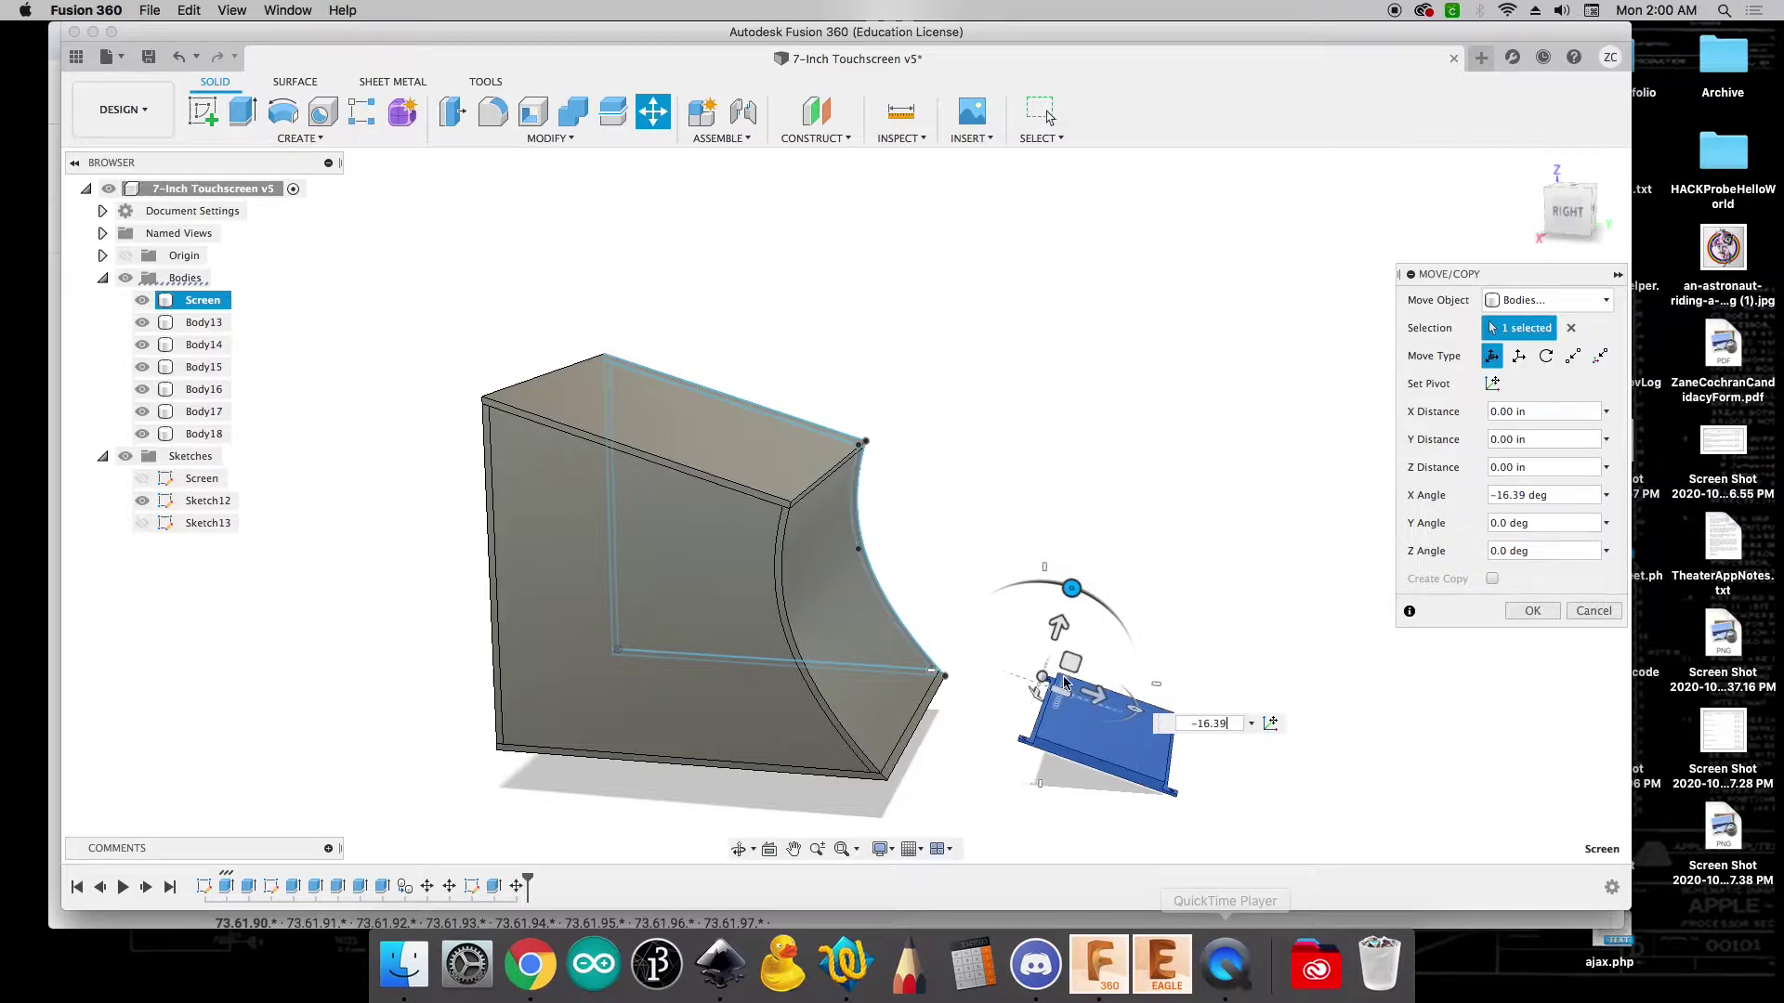
# Move the tilted Screen body up and back from in front of the enclosure onto its sloping panel
pyautogui.moveTo(1058, 628); pyautogui.dragTo(1081, 472)
pyautogui.moveTo(1142, 548); pyautogui.dragTo(683, 398)
pyautogui.moveTo(677, 324); pyautogui.dragTo(676, 325)
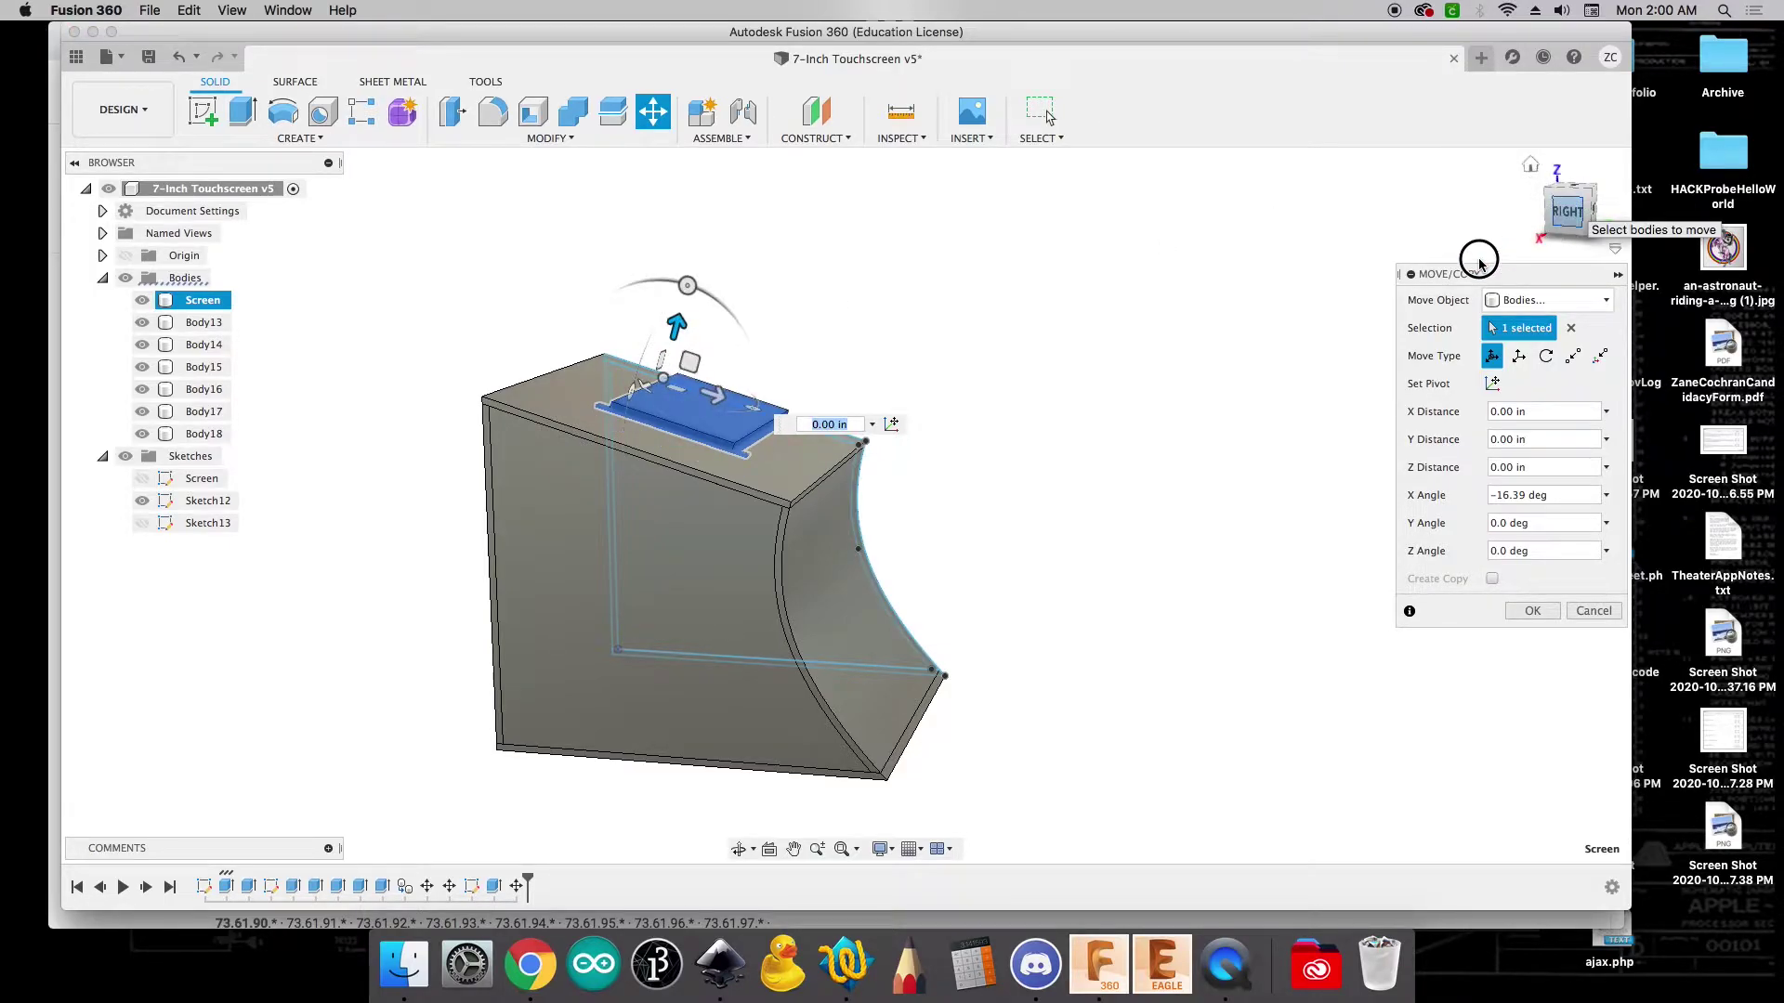
# Shift the Screen body 1.75 in along X to centre it between the two side panels
pyautogui.click(1574, 215)
pyautogui.click(1572, 193)
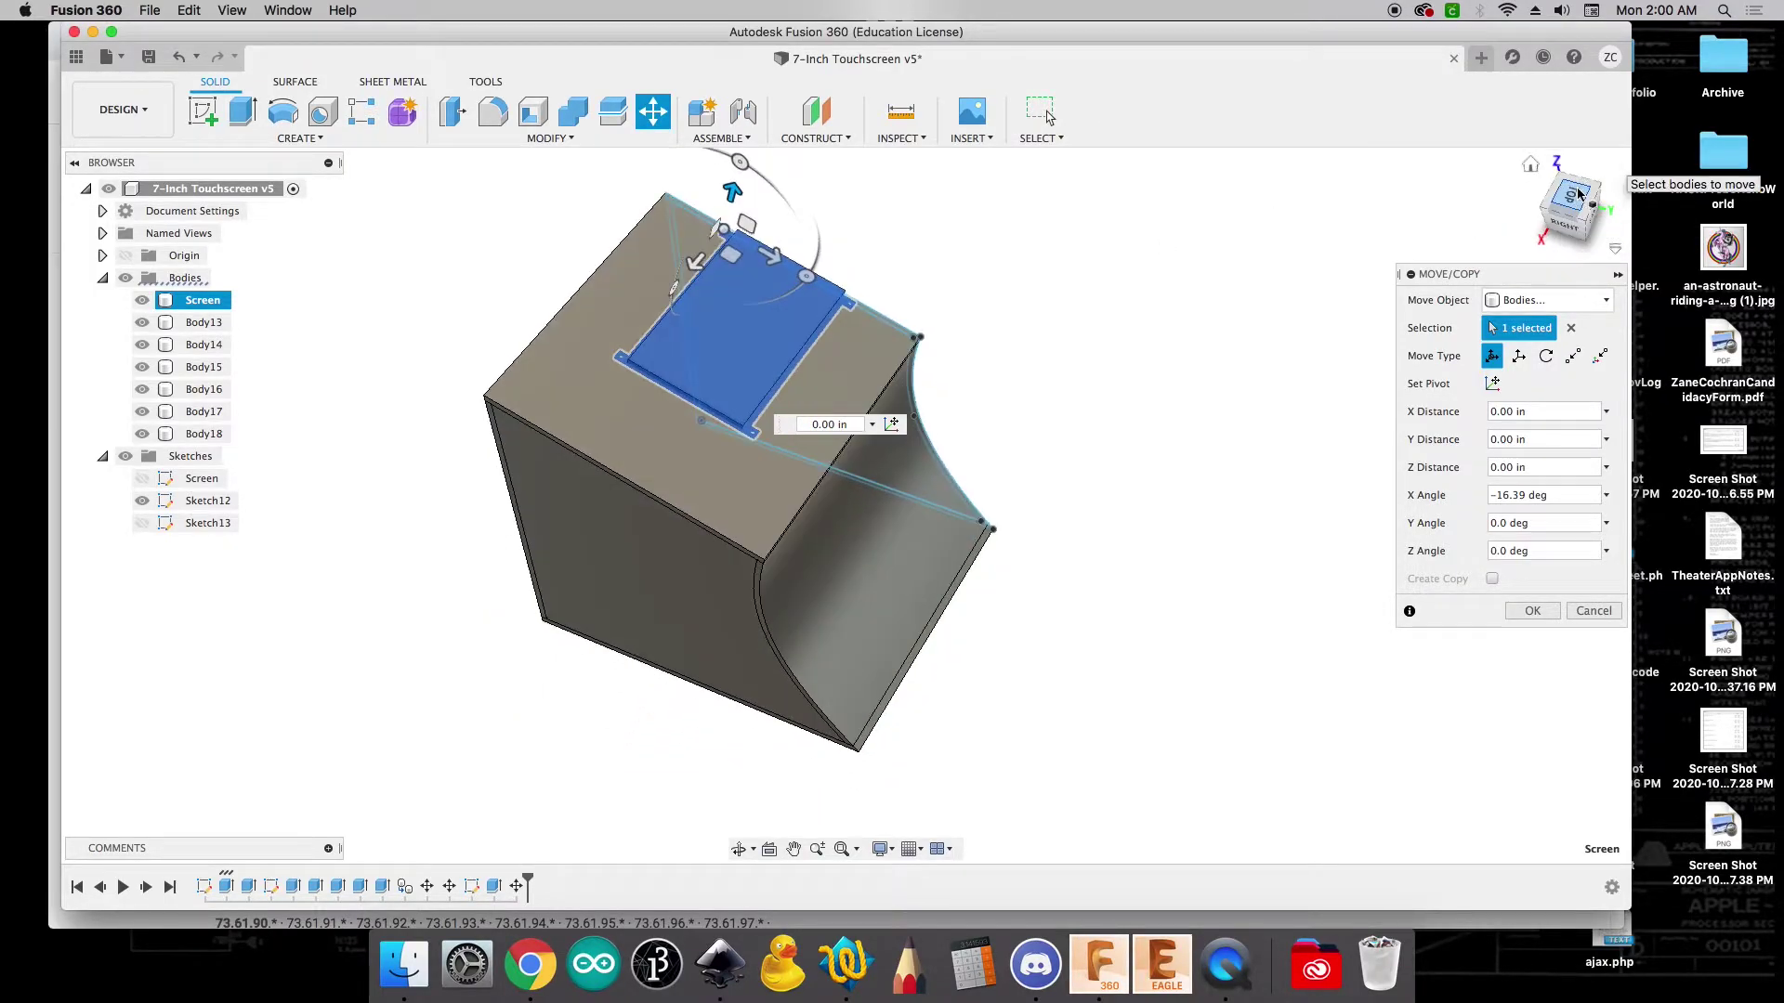
pyautogui.moveTo(568, 321); pyautogui.dragTo(568, 375)
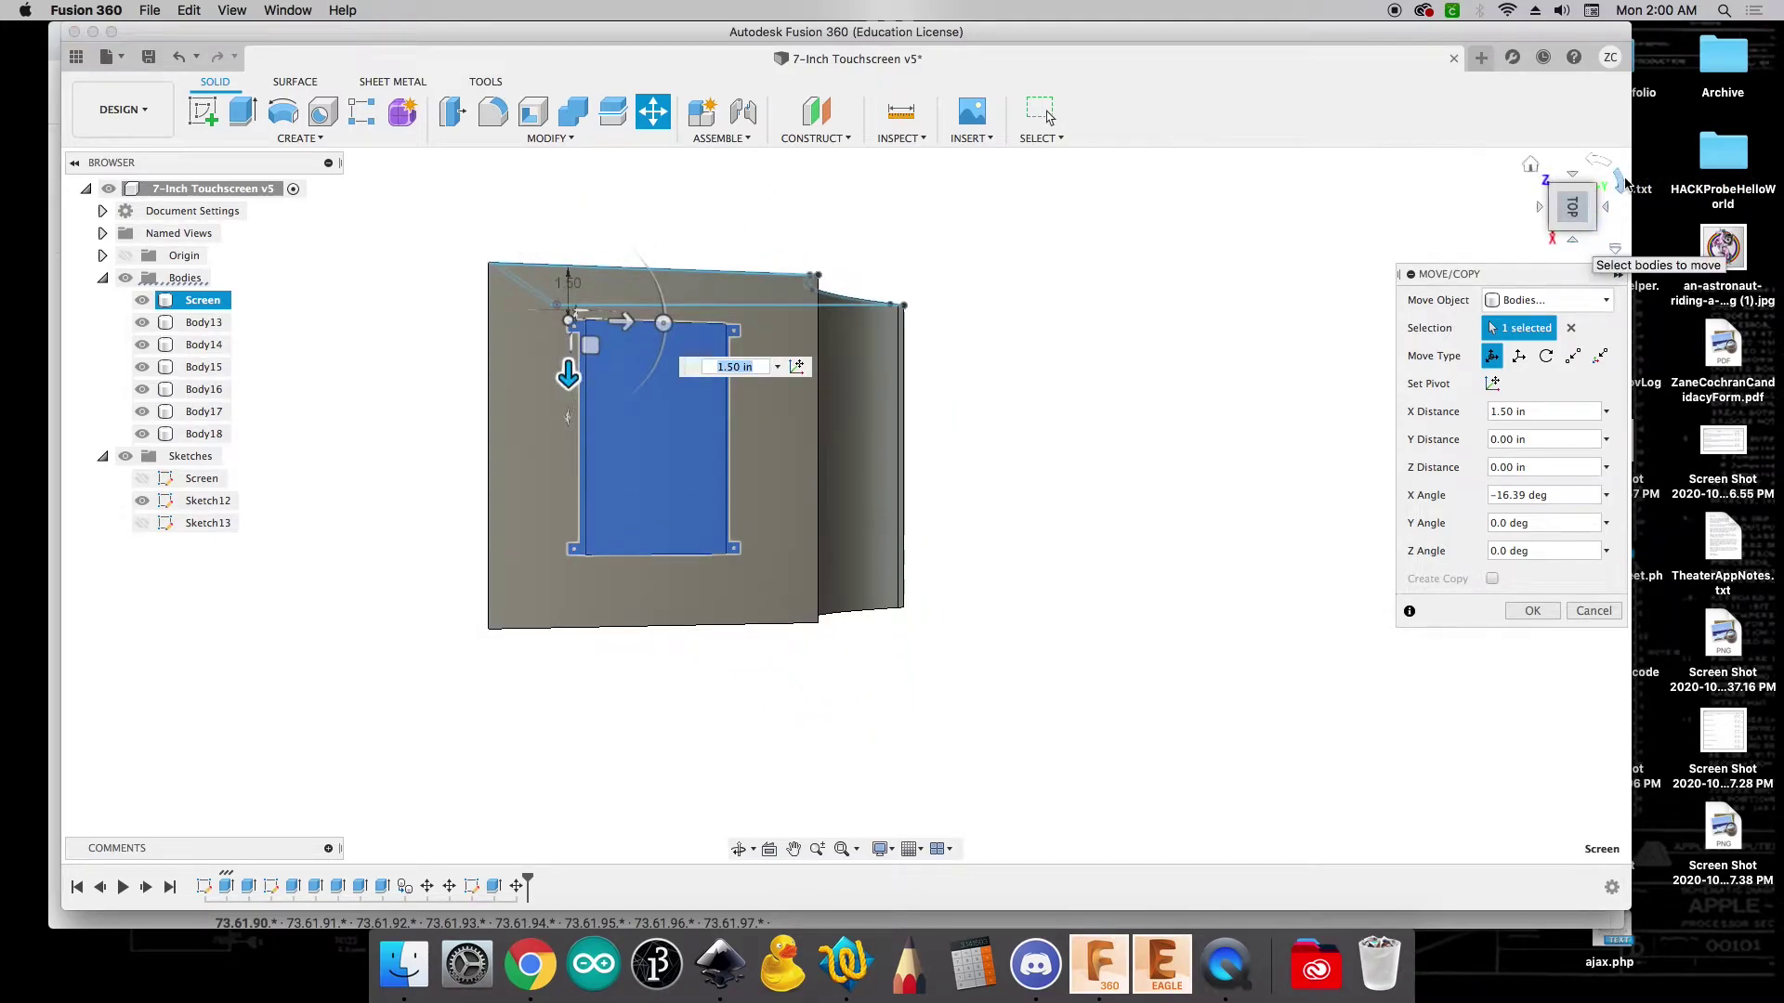
pyautogui.click(1618, 184)
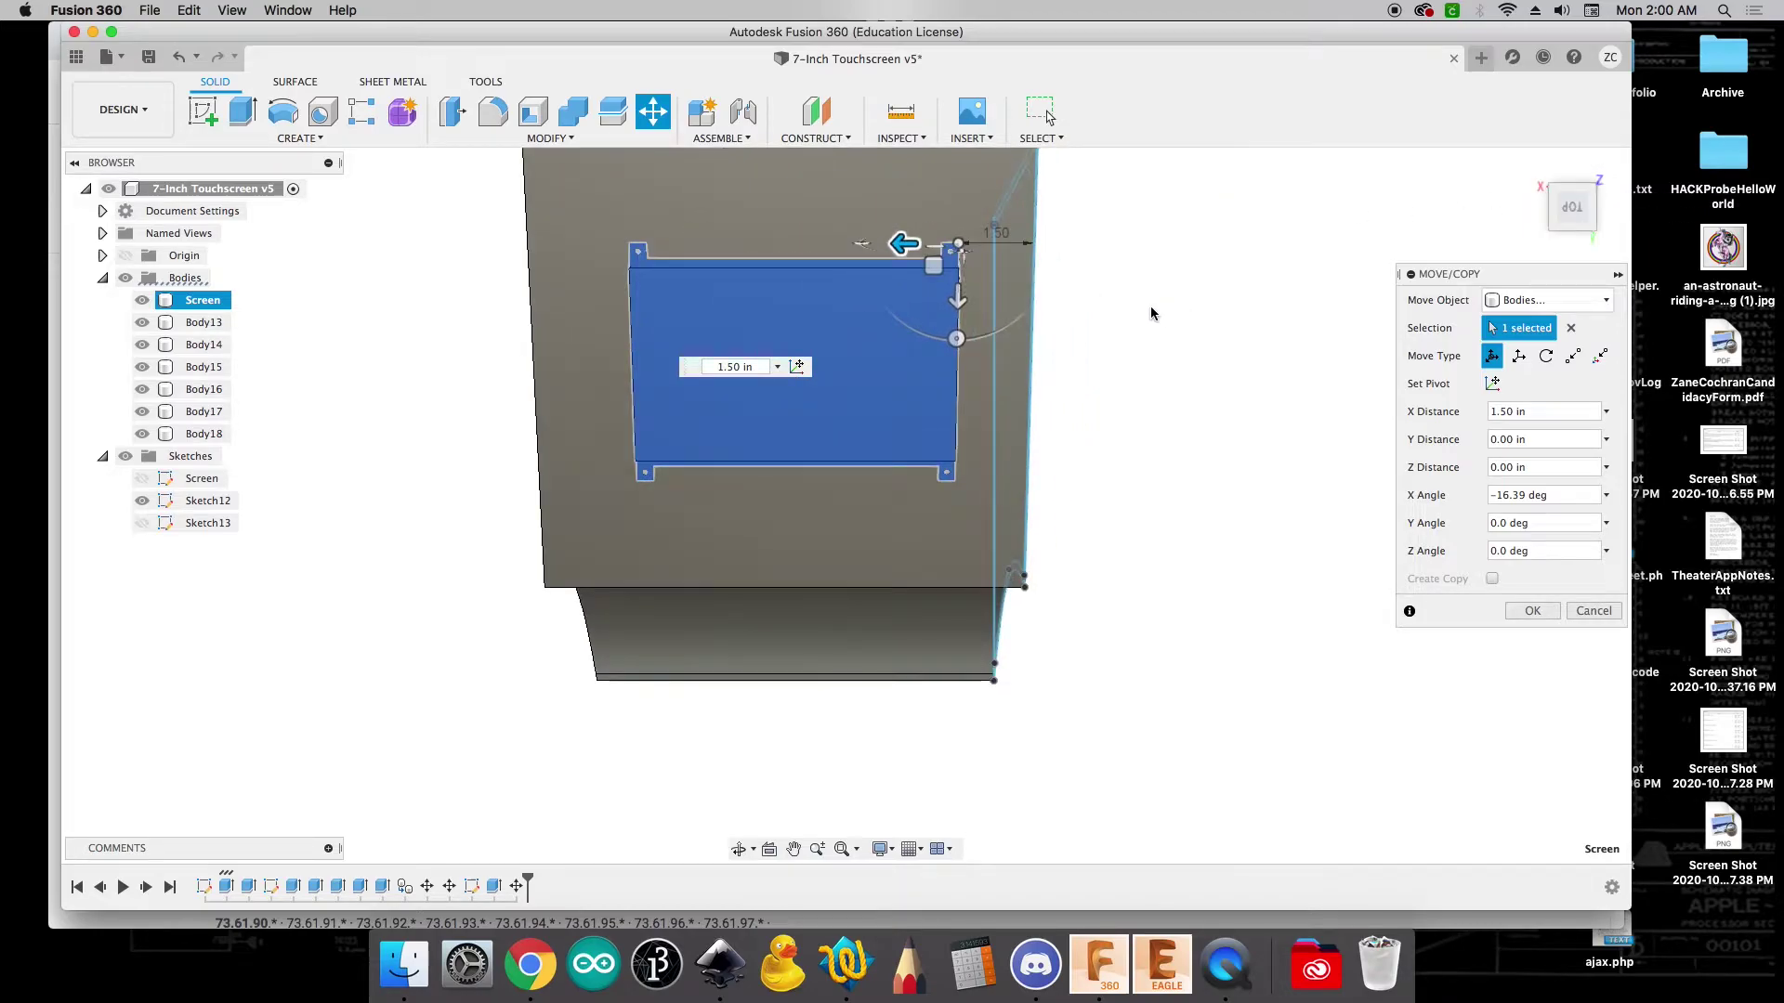
pyautogui.scroll(3, 1213, 516)
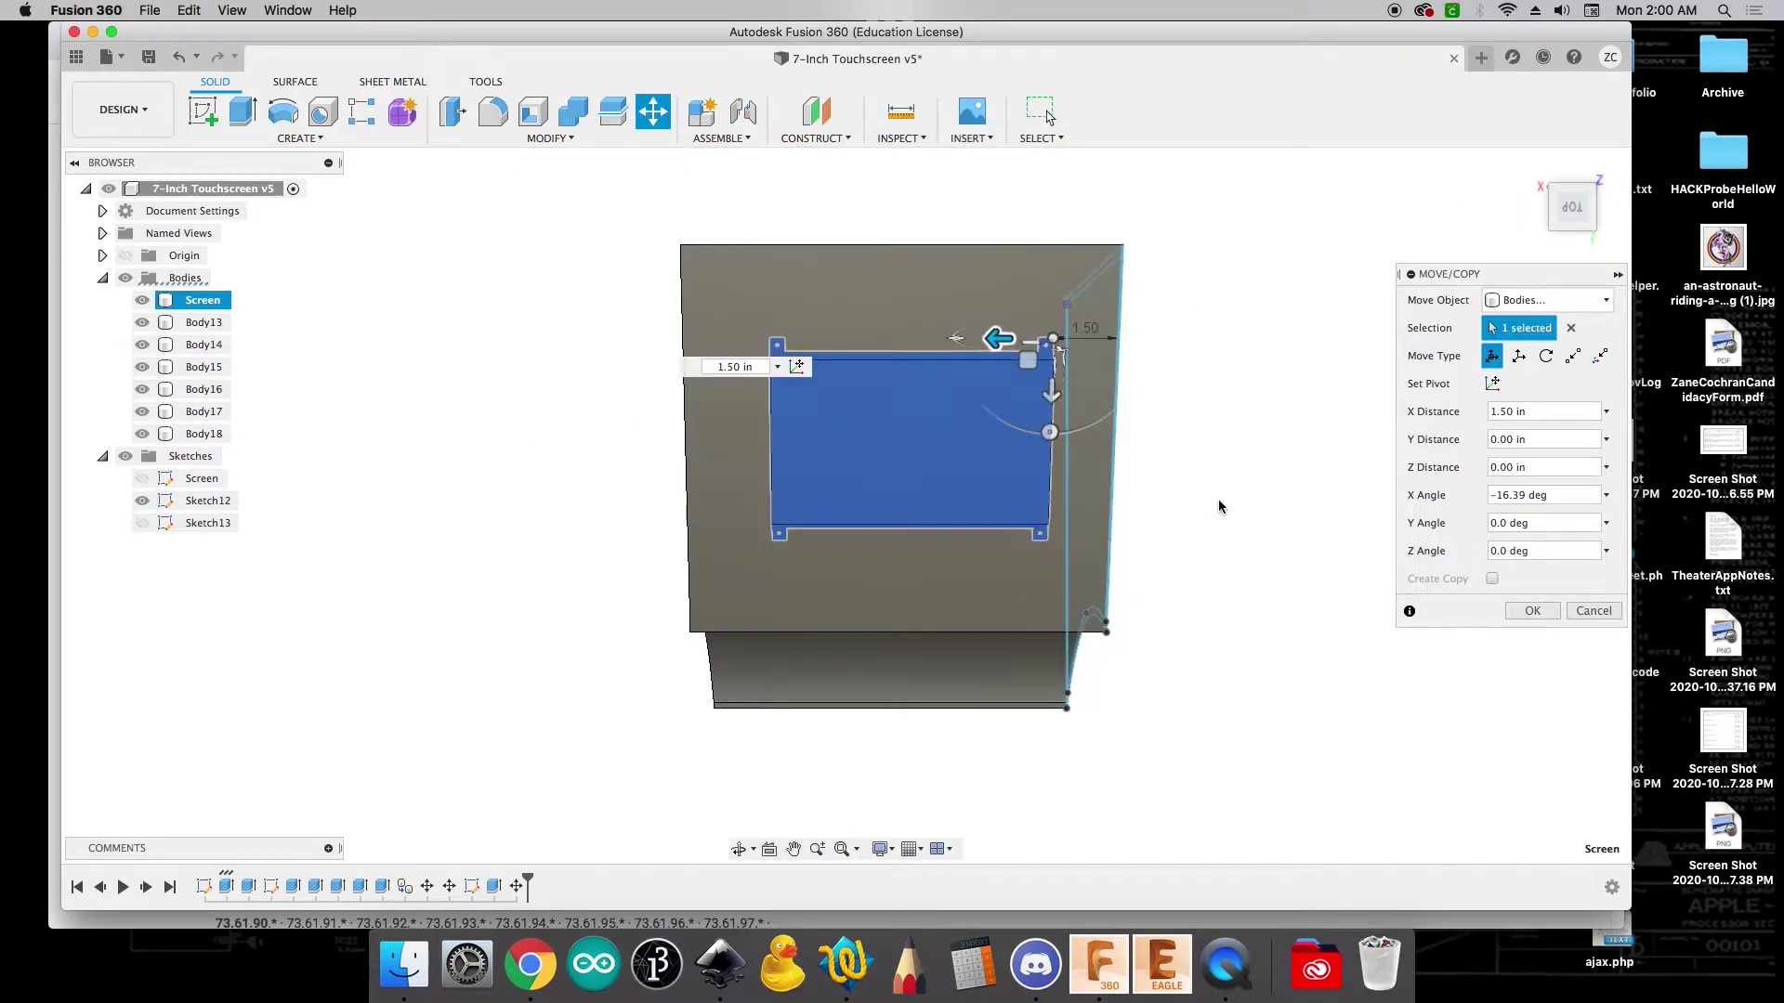
pyautogui.moveTo(974, 319); pyautogui.dragTo(959, 318)
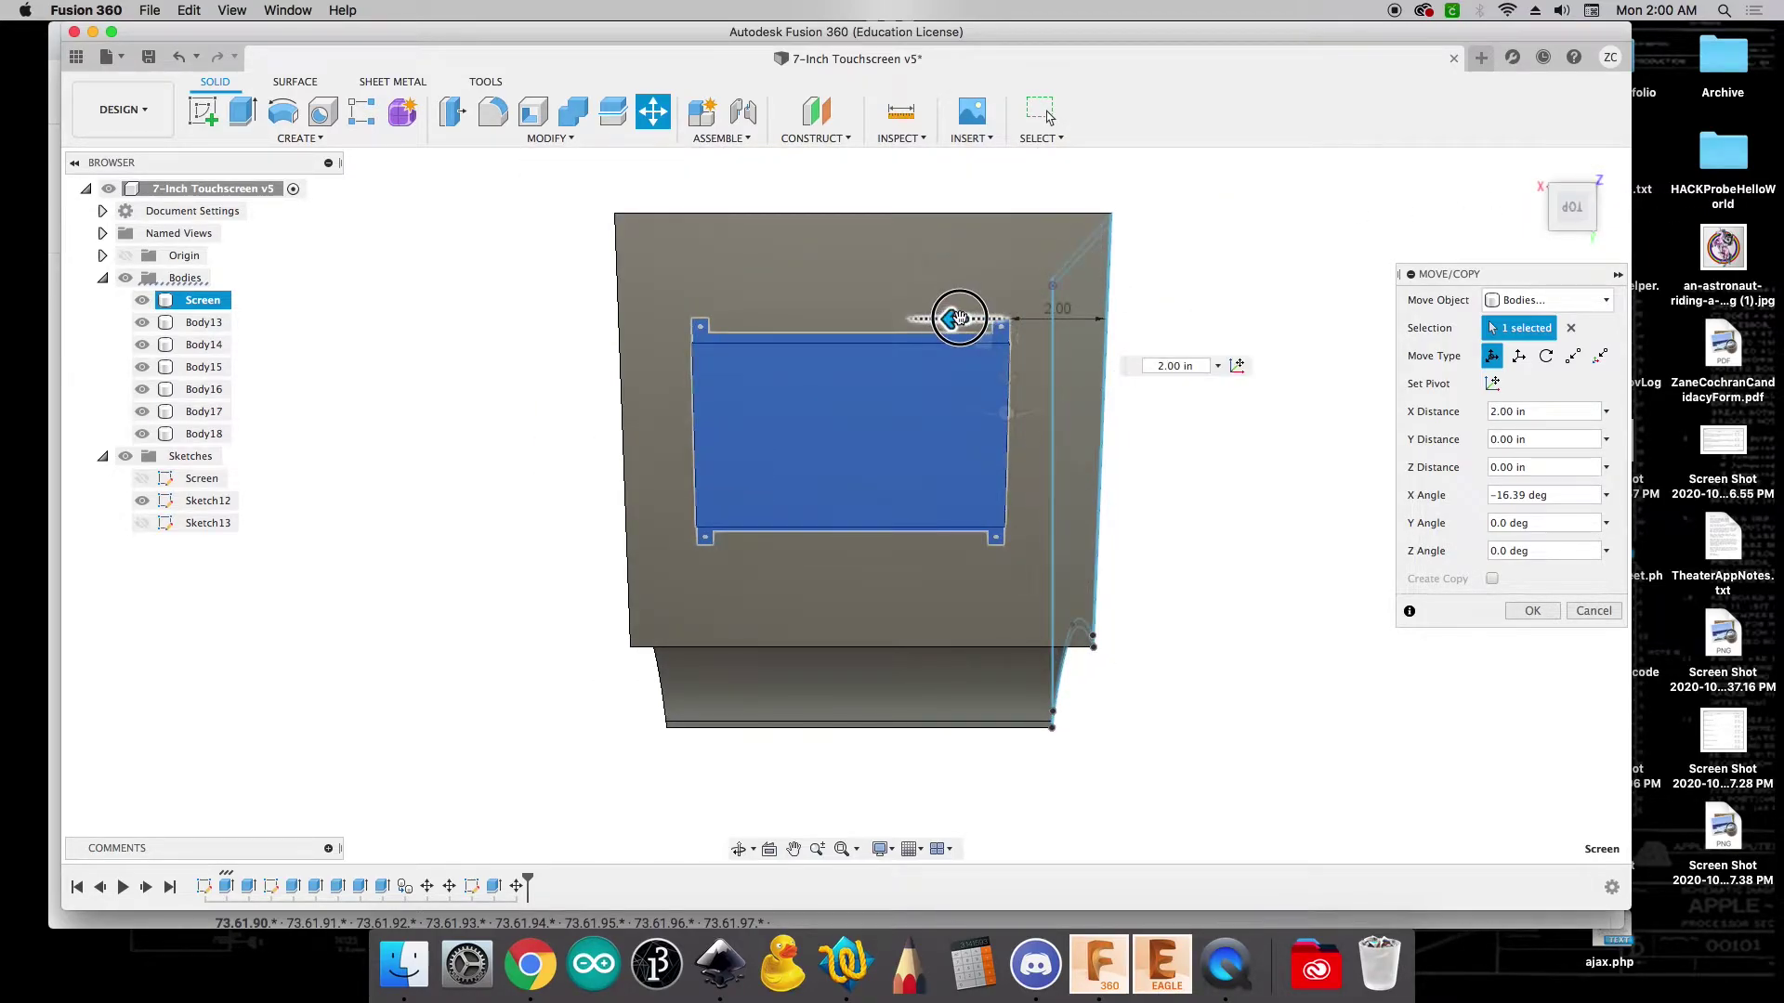
pyautogui.scroll(2, 1012, 381)
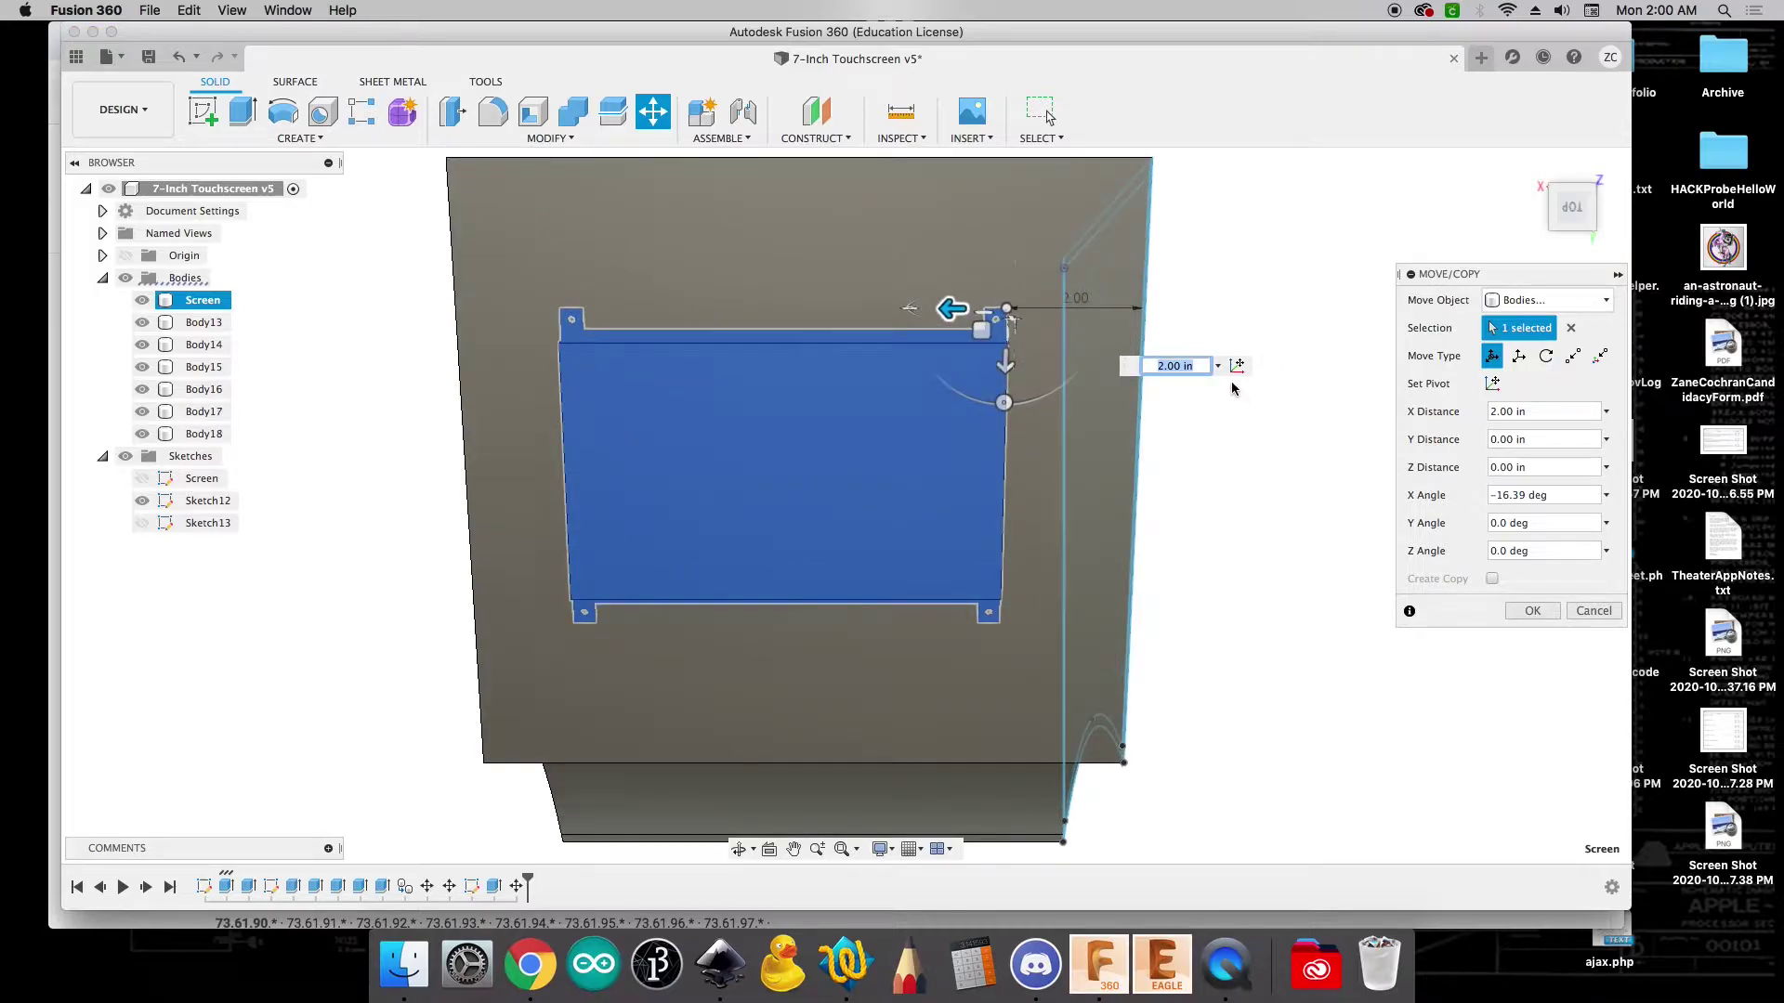
pyautogui.click(1192, 369)
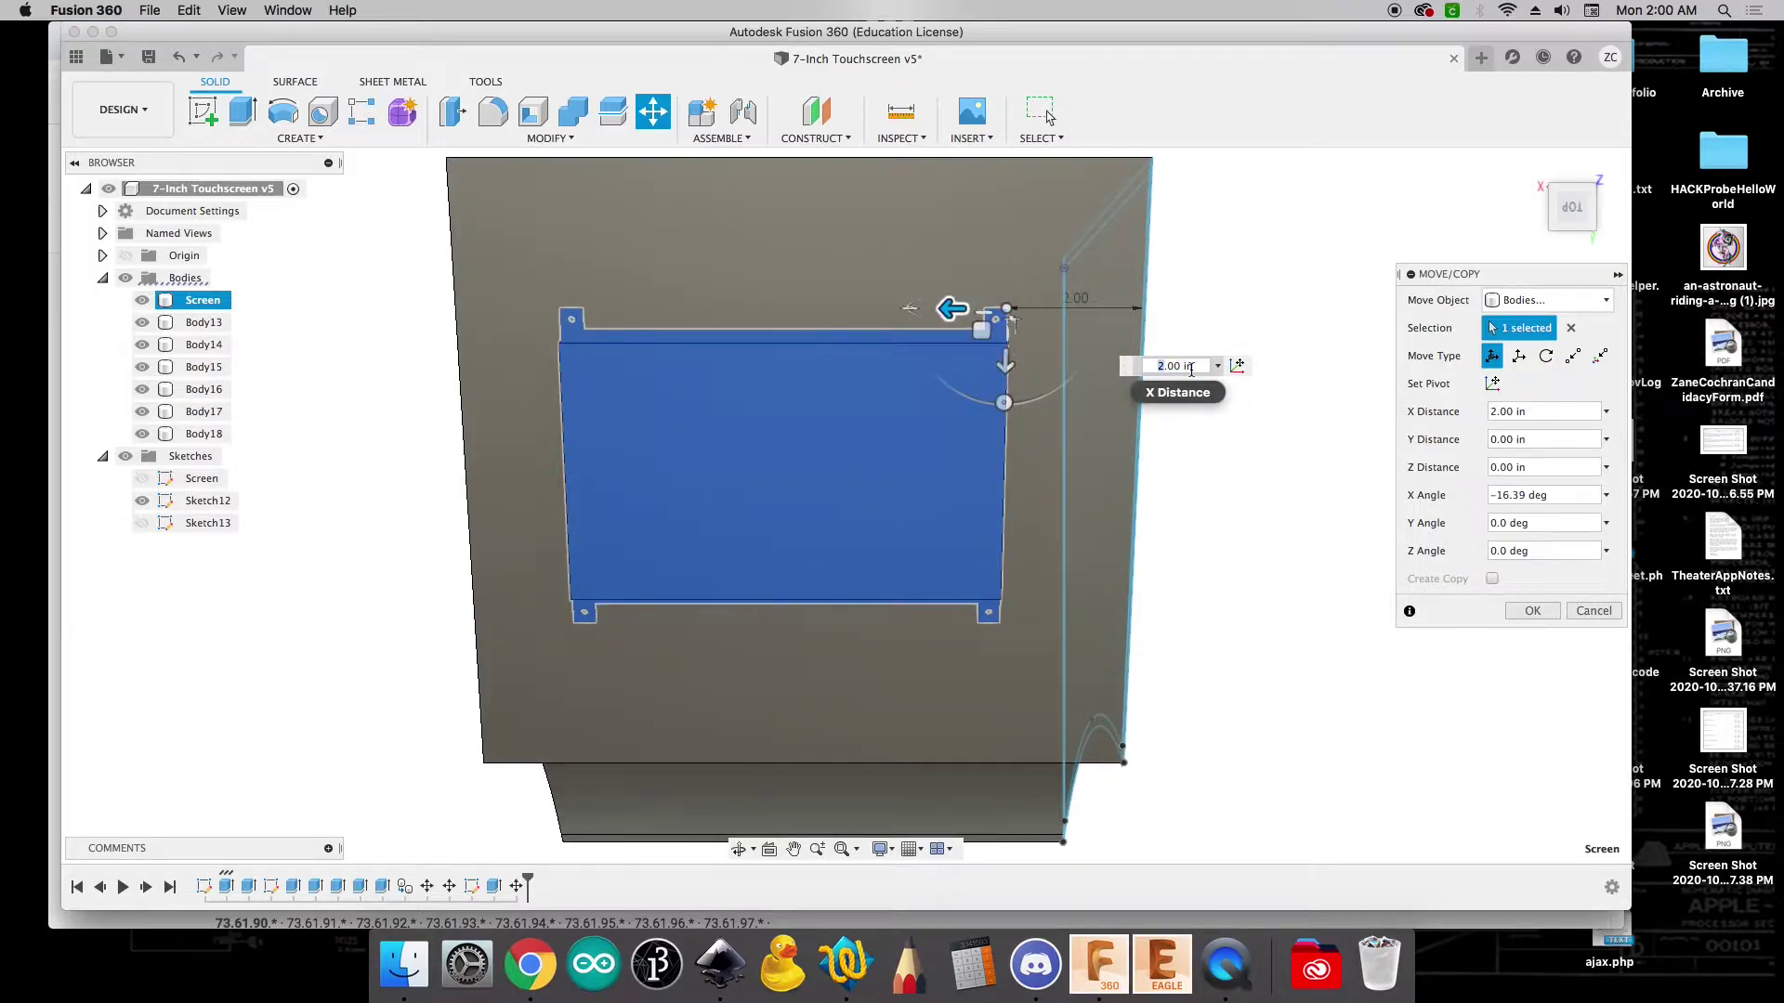
pyautogui.write('1')
pyautogui.press('Return')
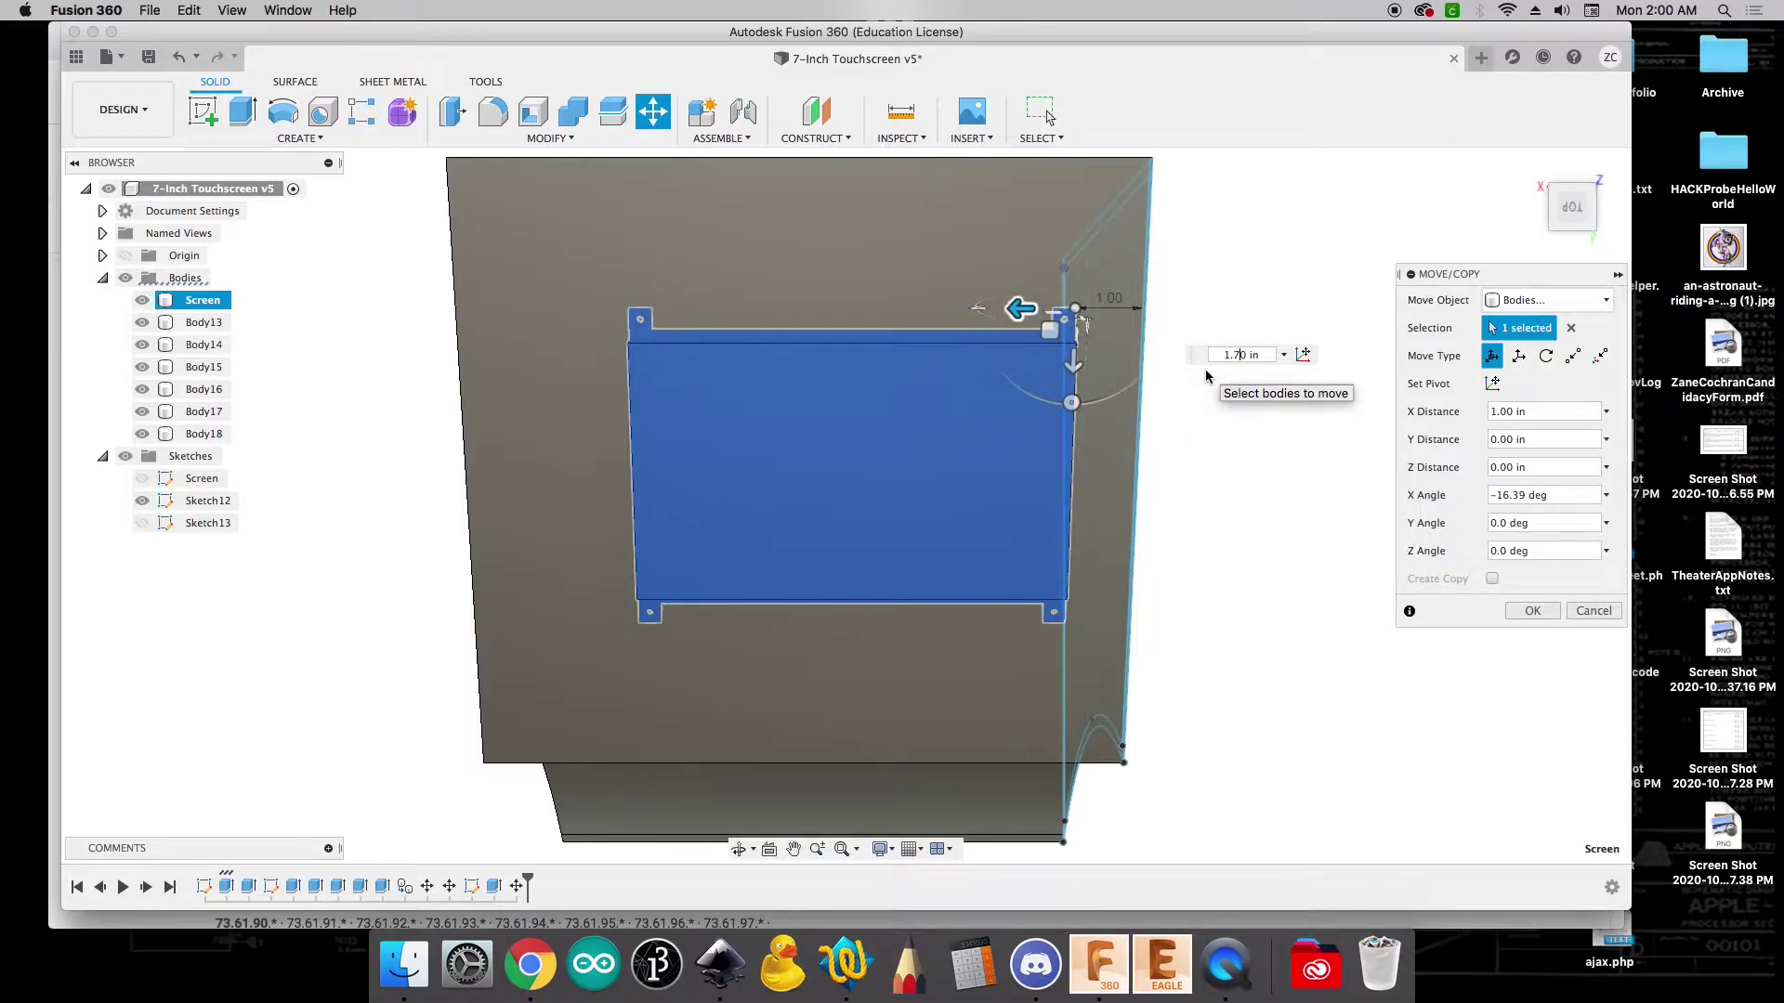
pyautogui.write('5')
pyautogui.press('Return')
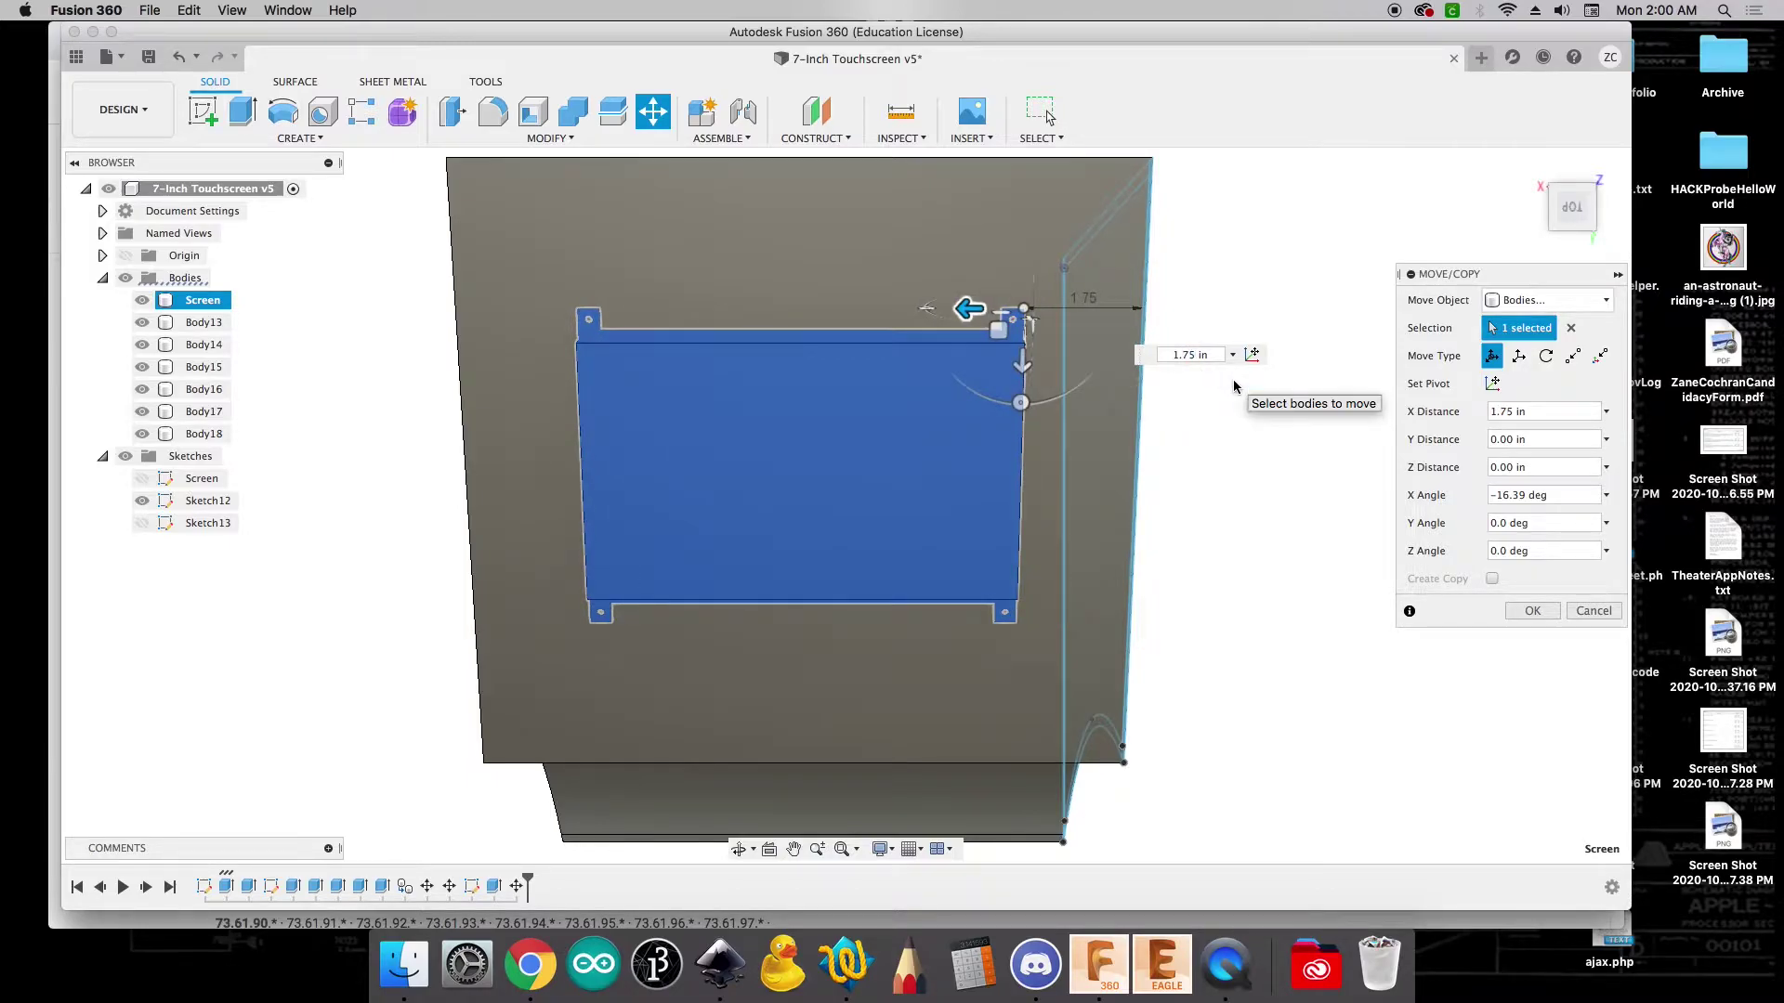
# Try sinking the Screen body into the sloping panel with a Z distance of -0.20 in
pyautogui.moveTo(1580, 183); pyautogui.dragTo(1765, 143)
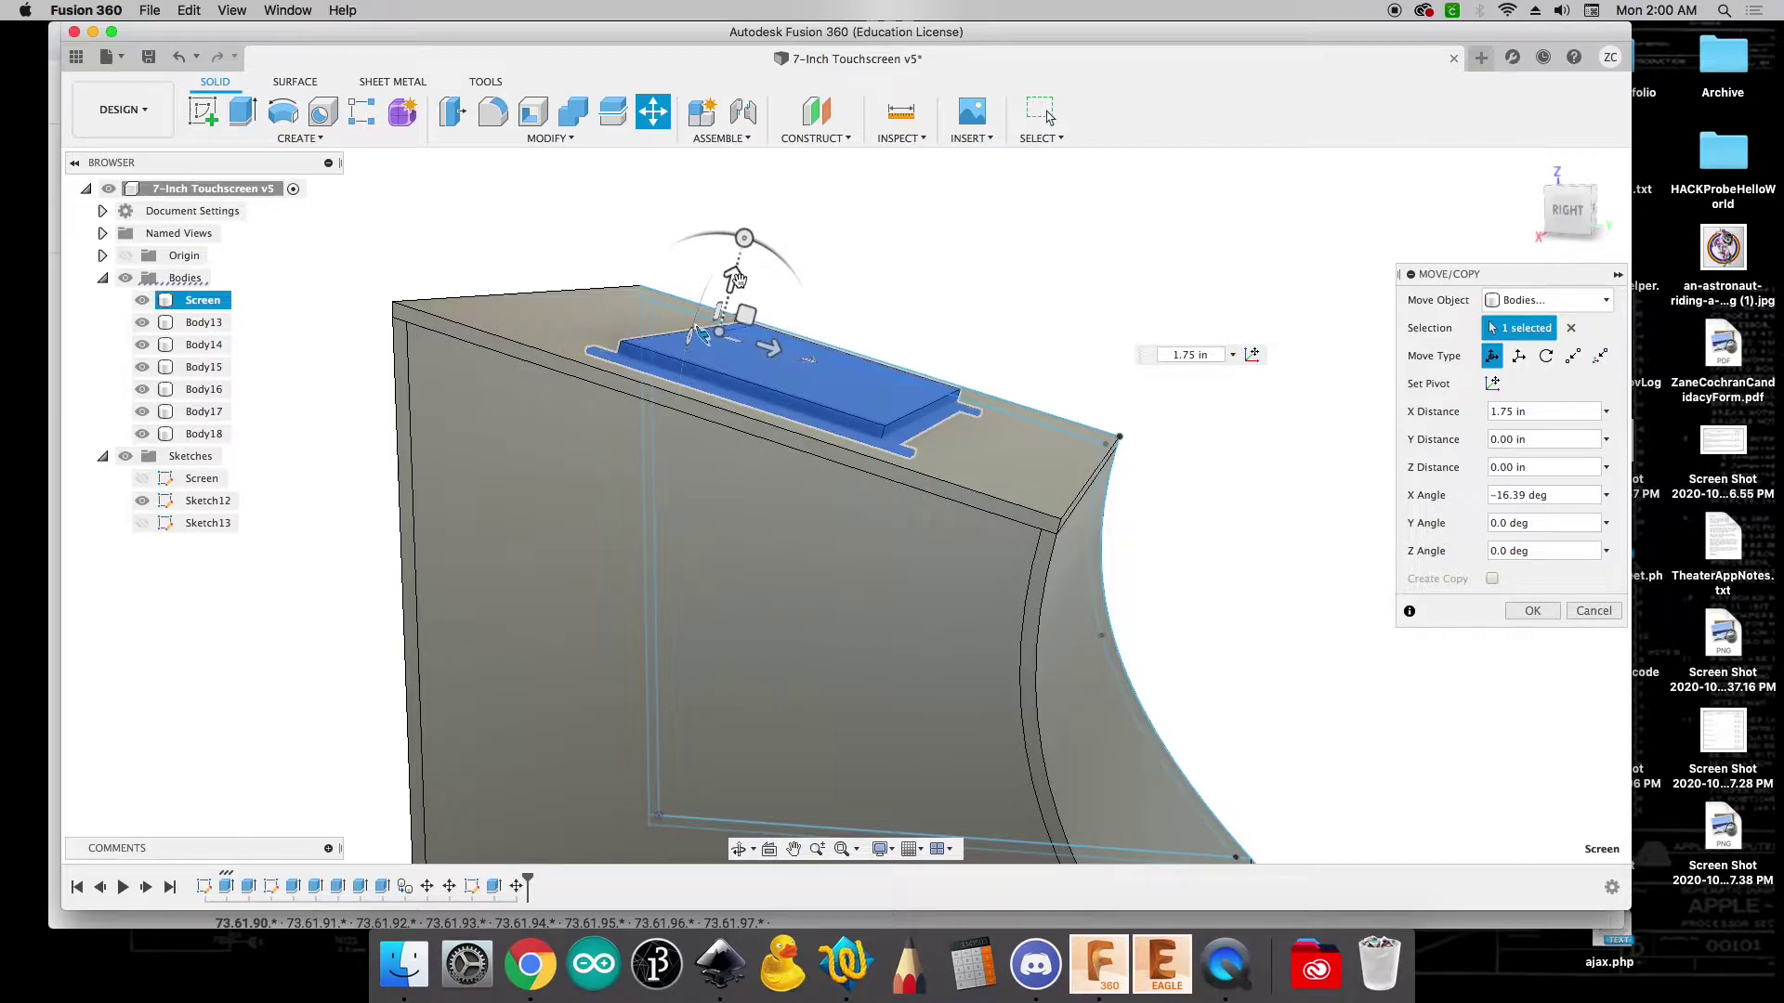
pyautogui.click(734, 281)
pyautogui.moveTo(734, 281)
pyautogui.mouseDown()
pyautogui.moveTo(732, 297)
pyautogui.moveTo(733, 278)
pyautogui.mouseUp()
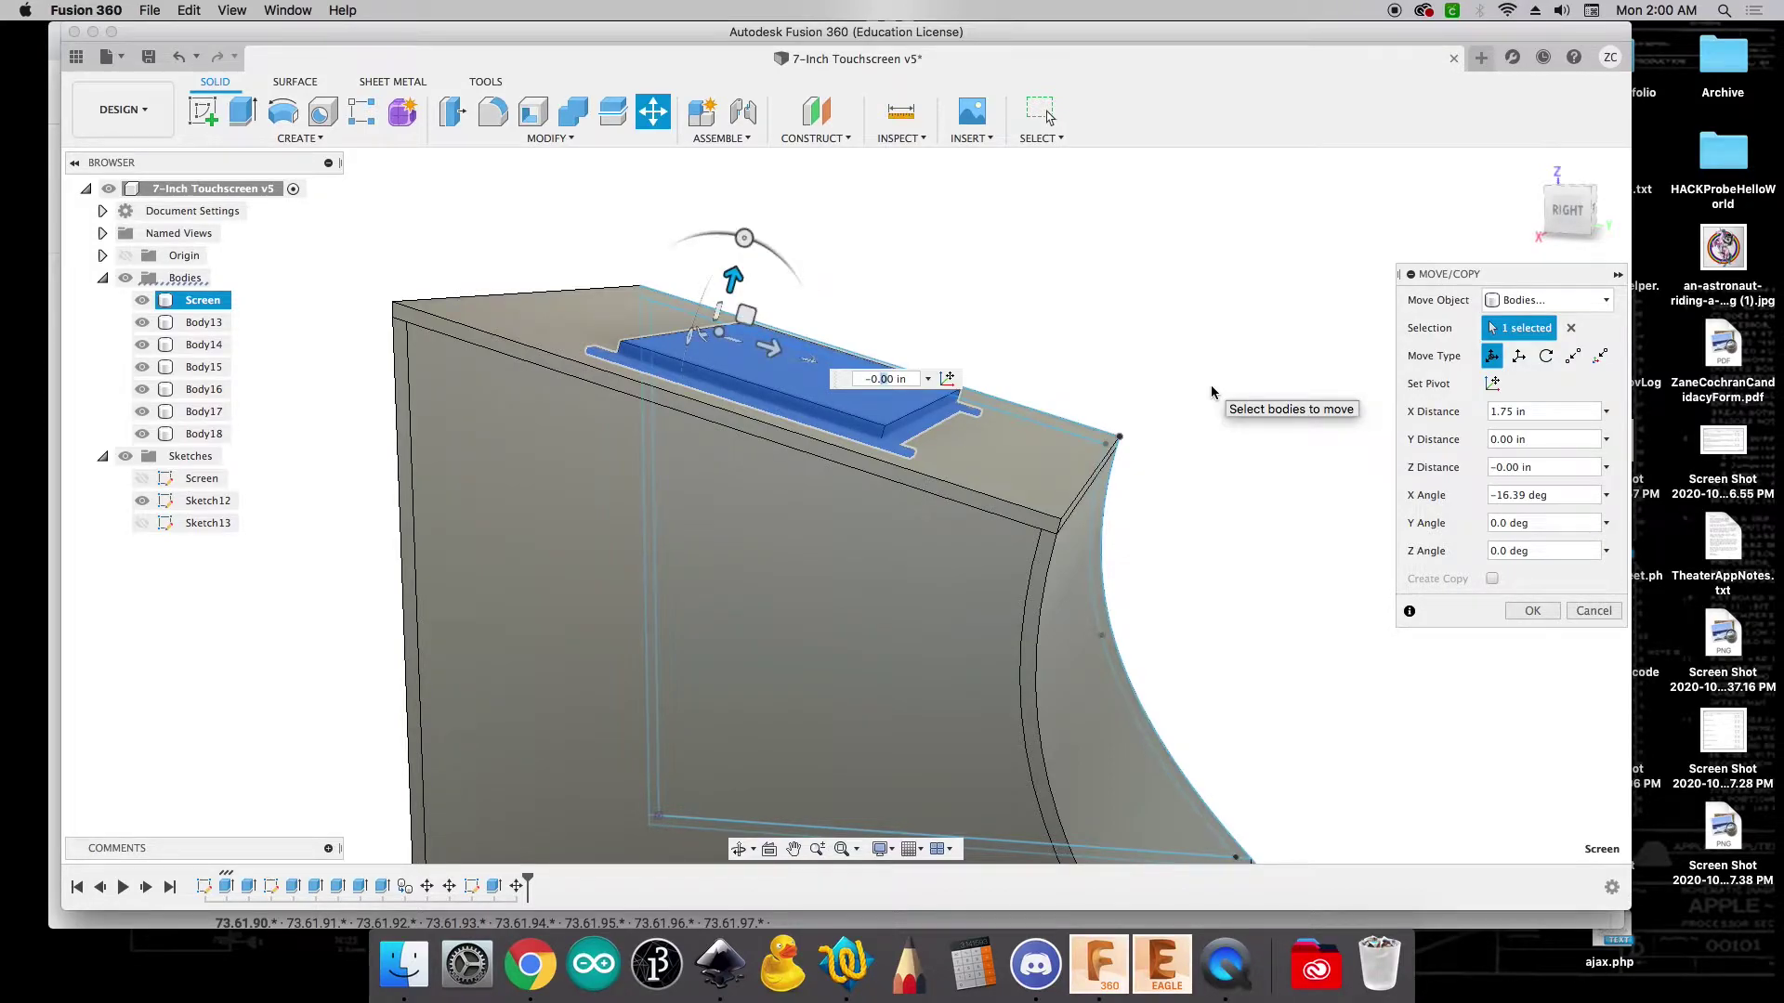
pyautogui.write('5')
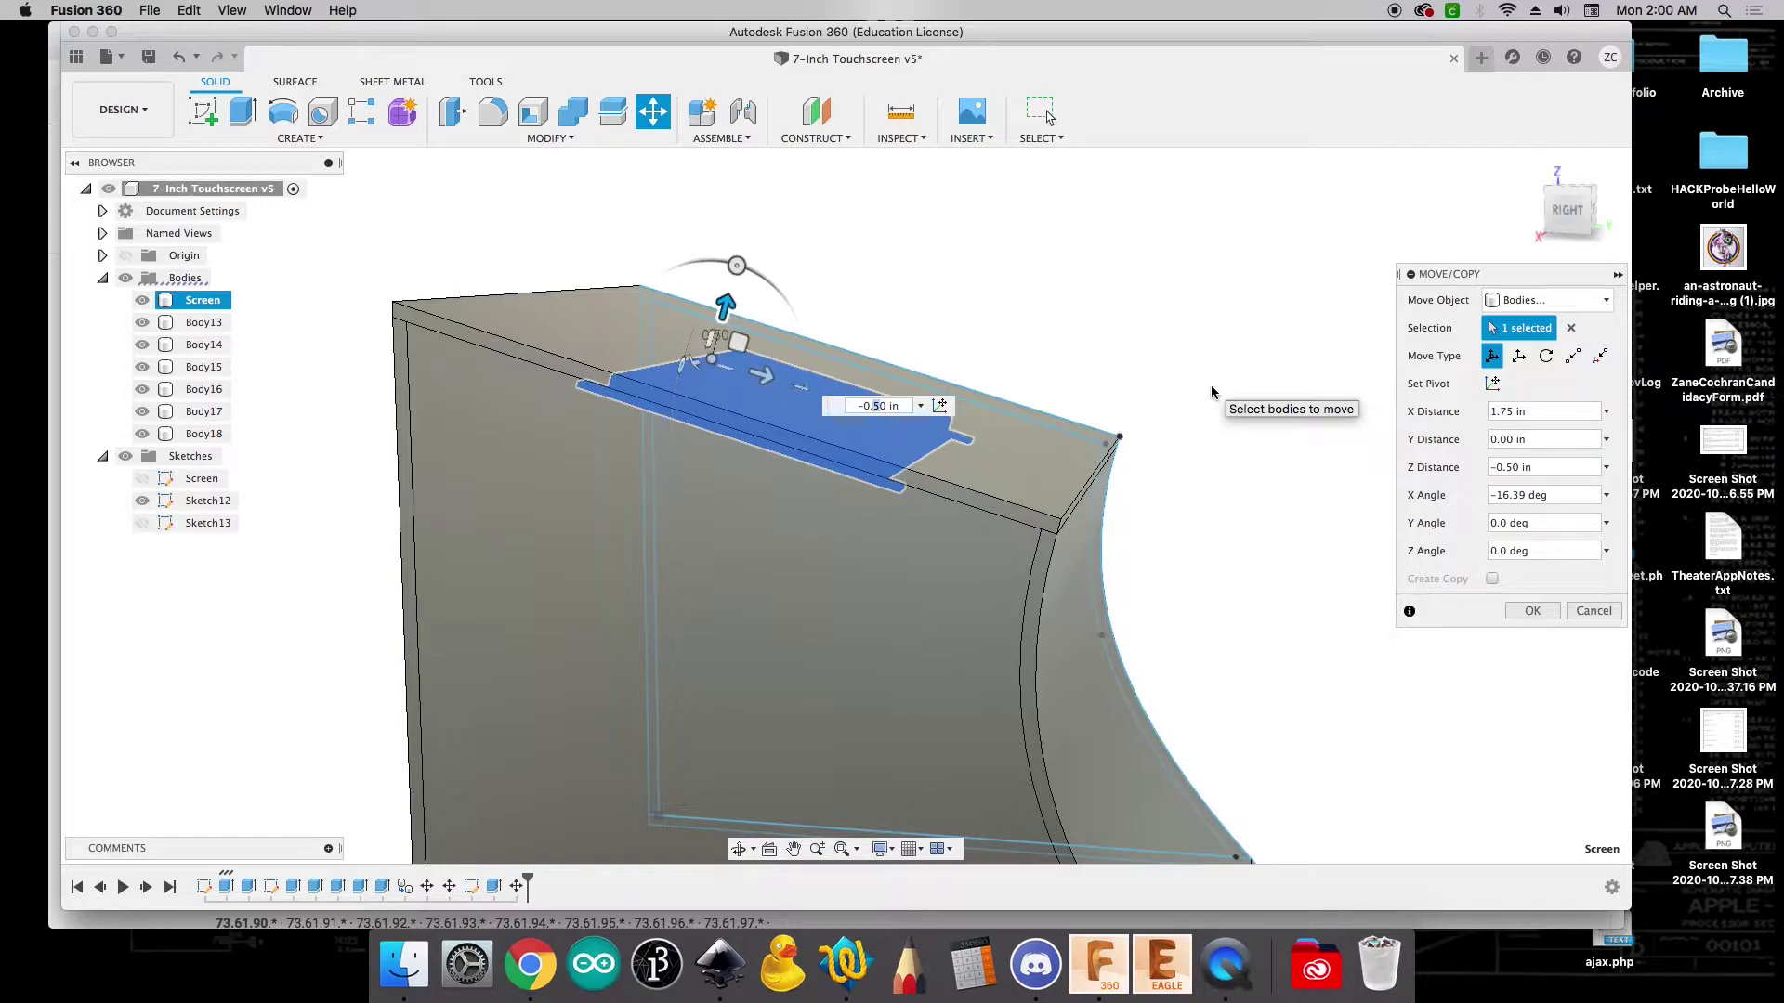
pyautogui.press('BackSpace')
pyautogui.write('2')
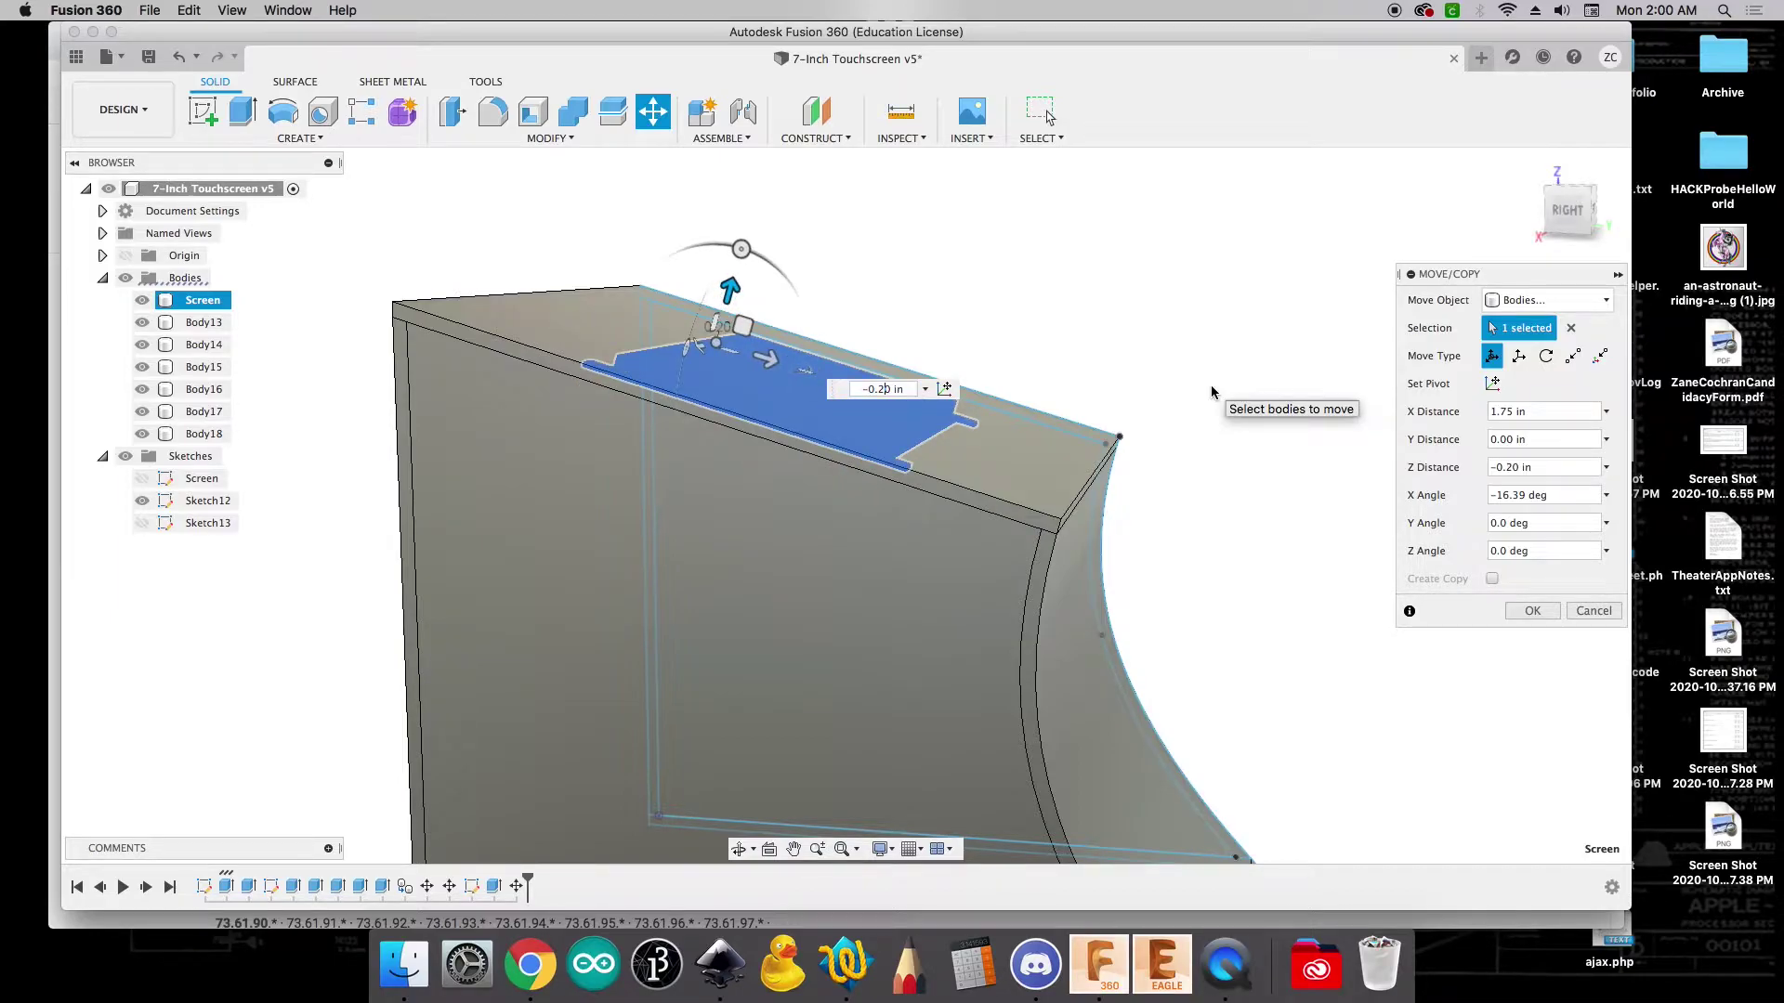
# Try a shallower Z distance of -0.10 in for the Screen body, checking its depth from the side
pyautogui.click(1578, 217)
pyautogui.moveTo(1577, 217); pyautogui.dragTo(1572, 219)
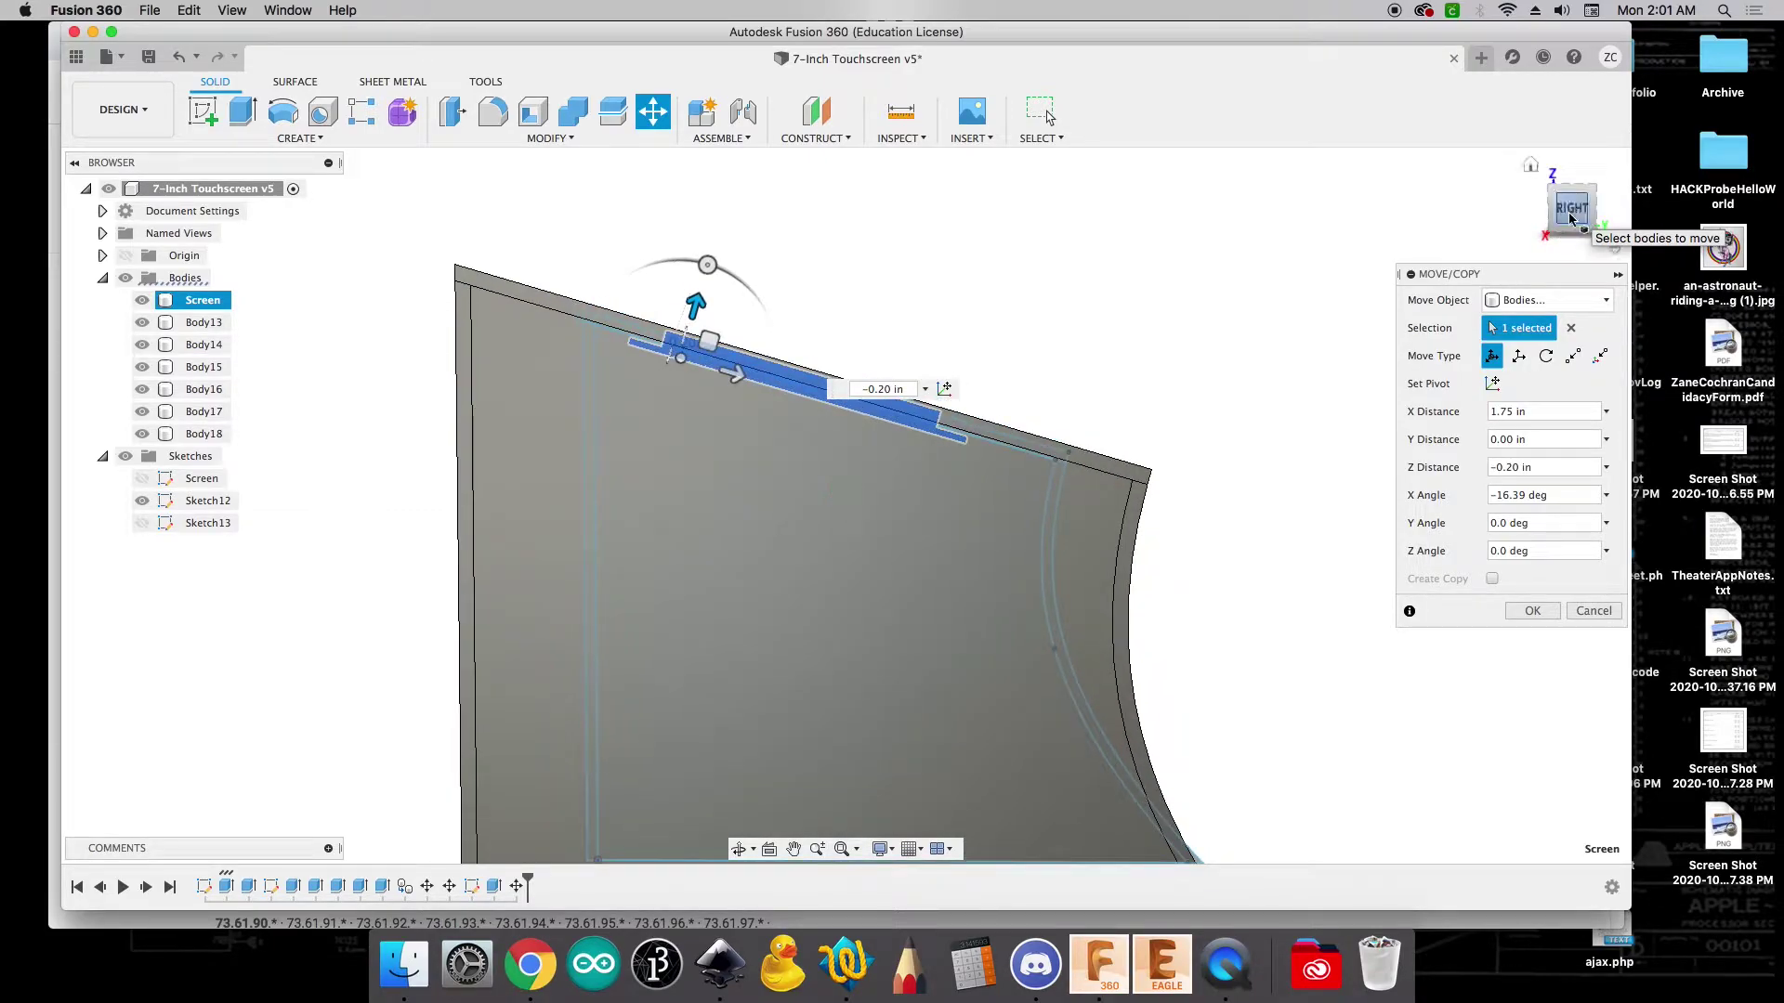
pyautogui.doubleClick(882, 389)
pyautogui.write('10')
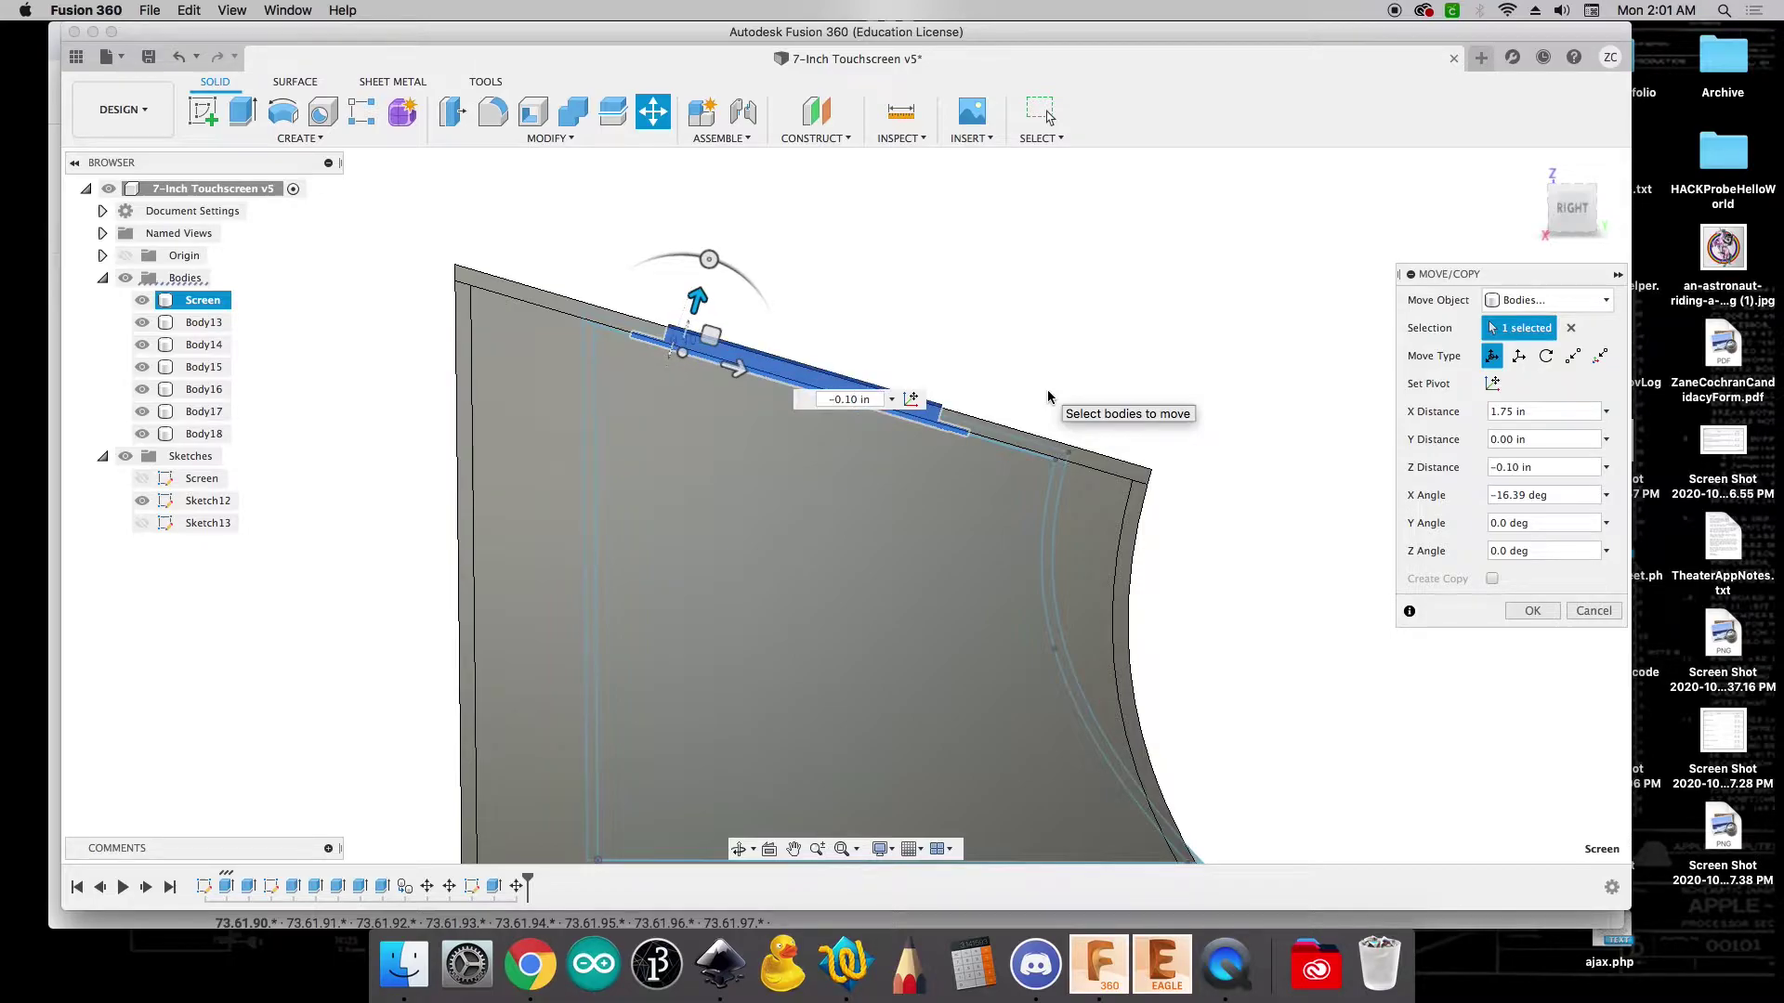
# Set the Screen body's Z distance to -0.15 in and finish the move
pyautogui.moveTo(1570, 209)
pyautogui.mouseDown()
pyautogui.moveTo(1545, 186)
pyautogui.moveTo(1539, 231)
pyautogui.mouseUp()
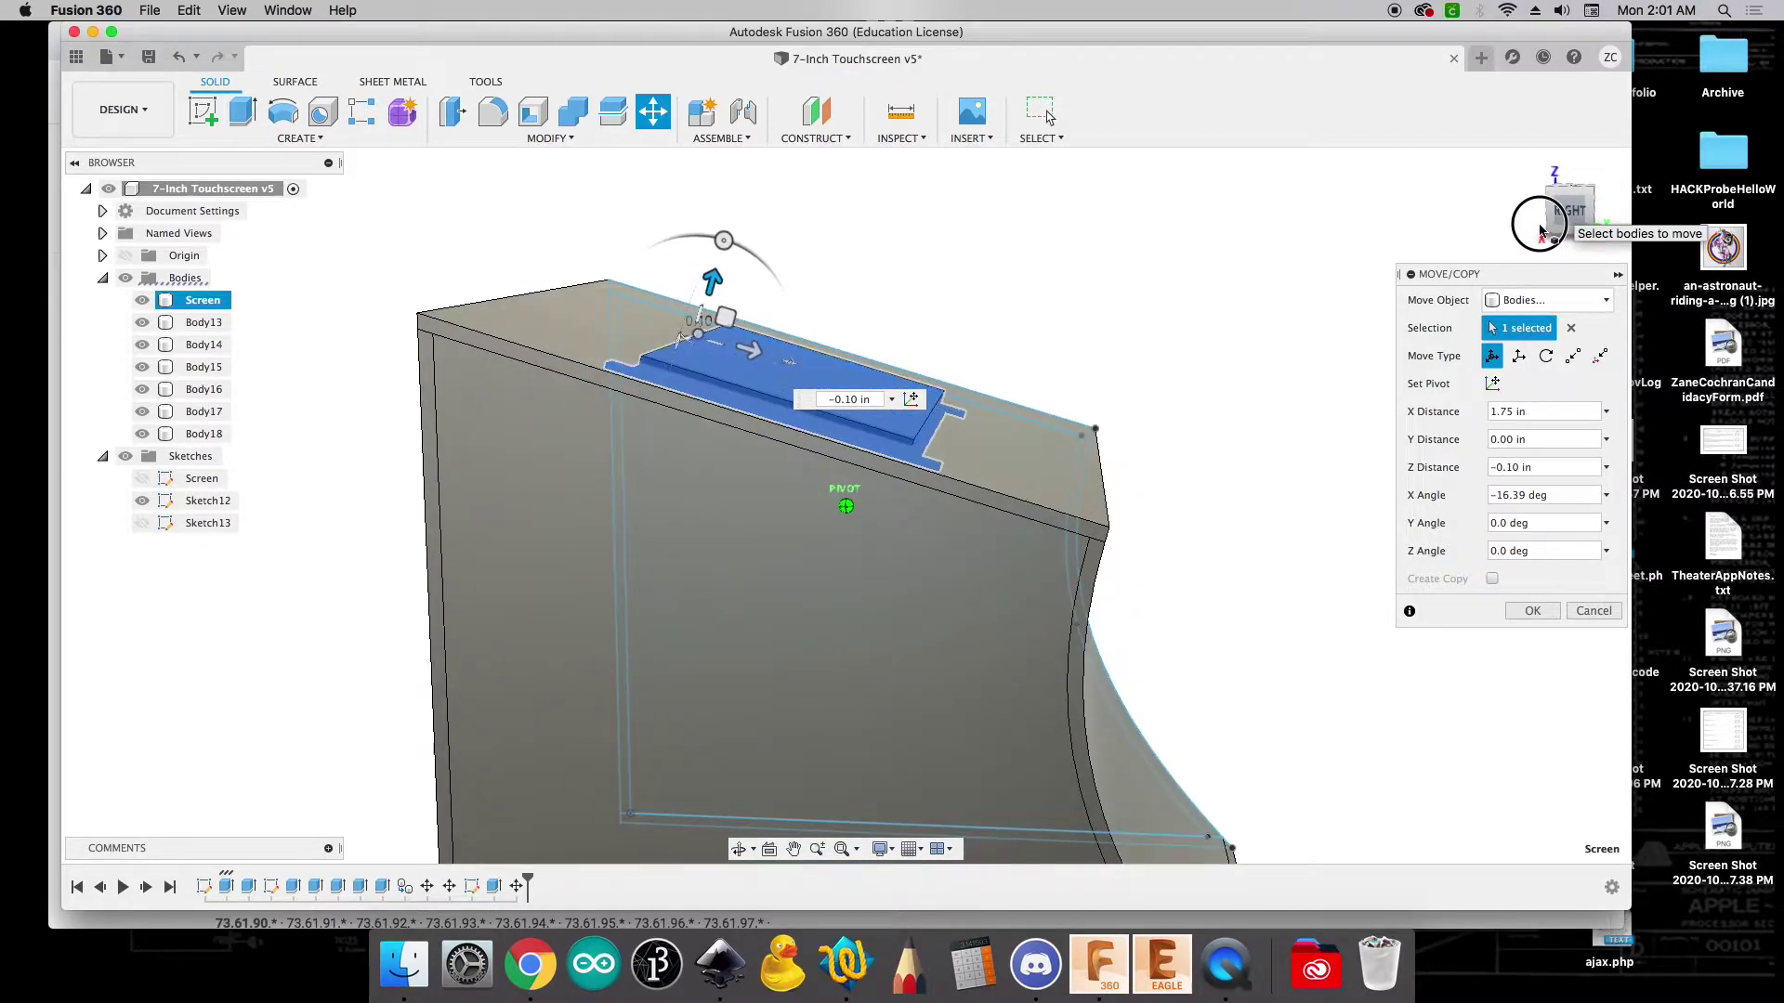
pyautogui.click(1570, 210)
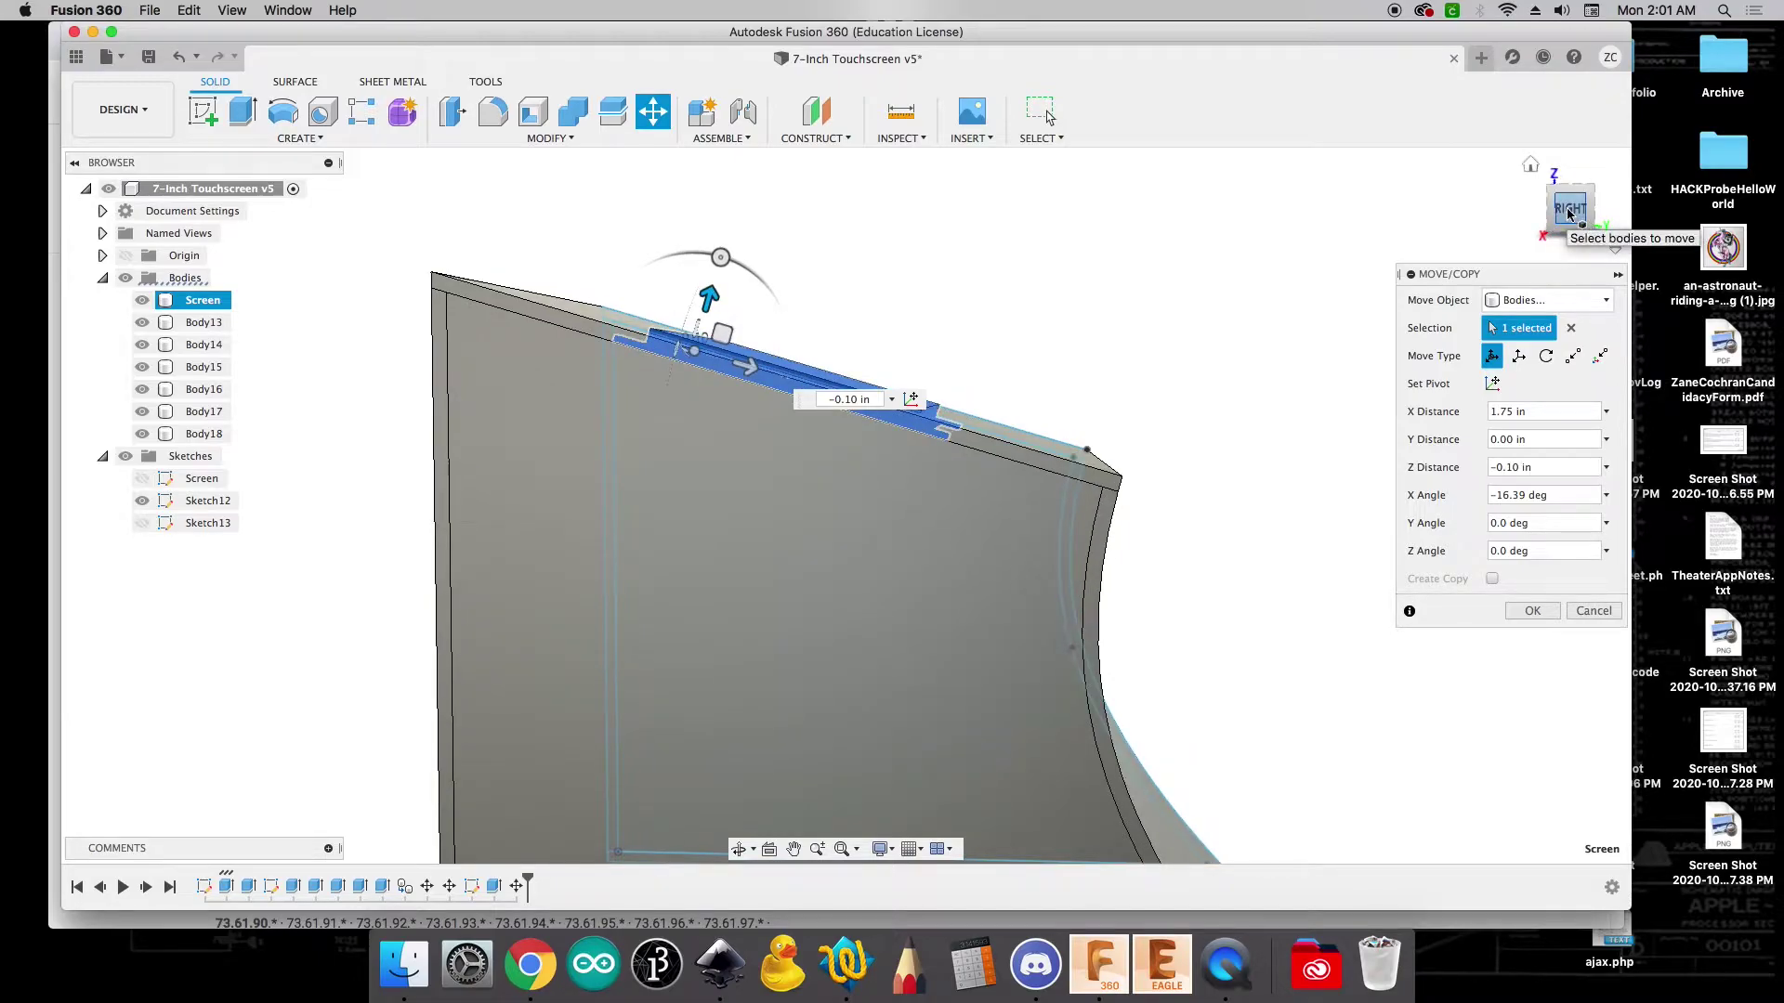
pyautogui.moveTo(1568, 213); pyautogui.dragTo(1559, 225)
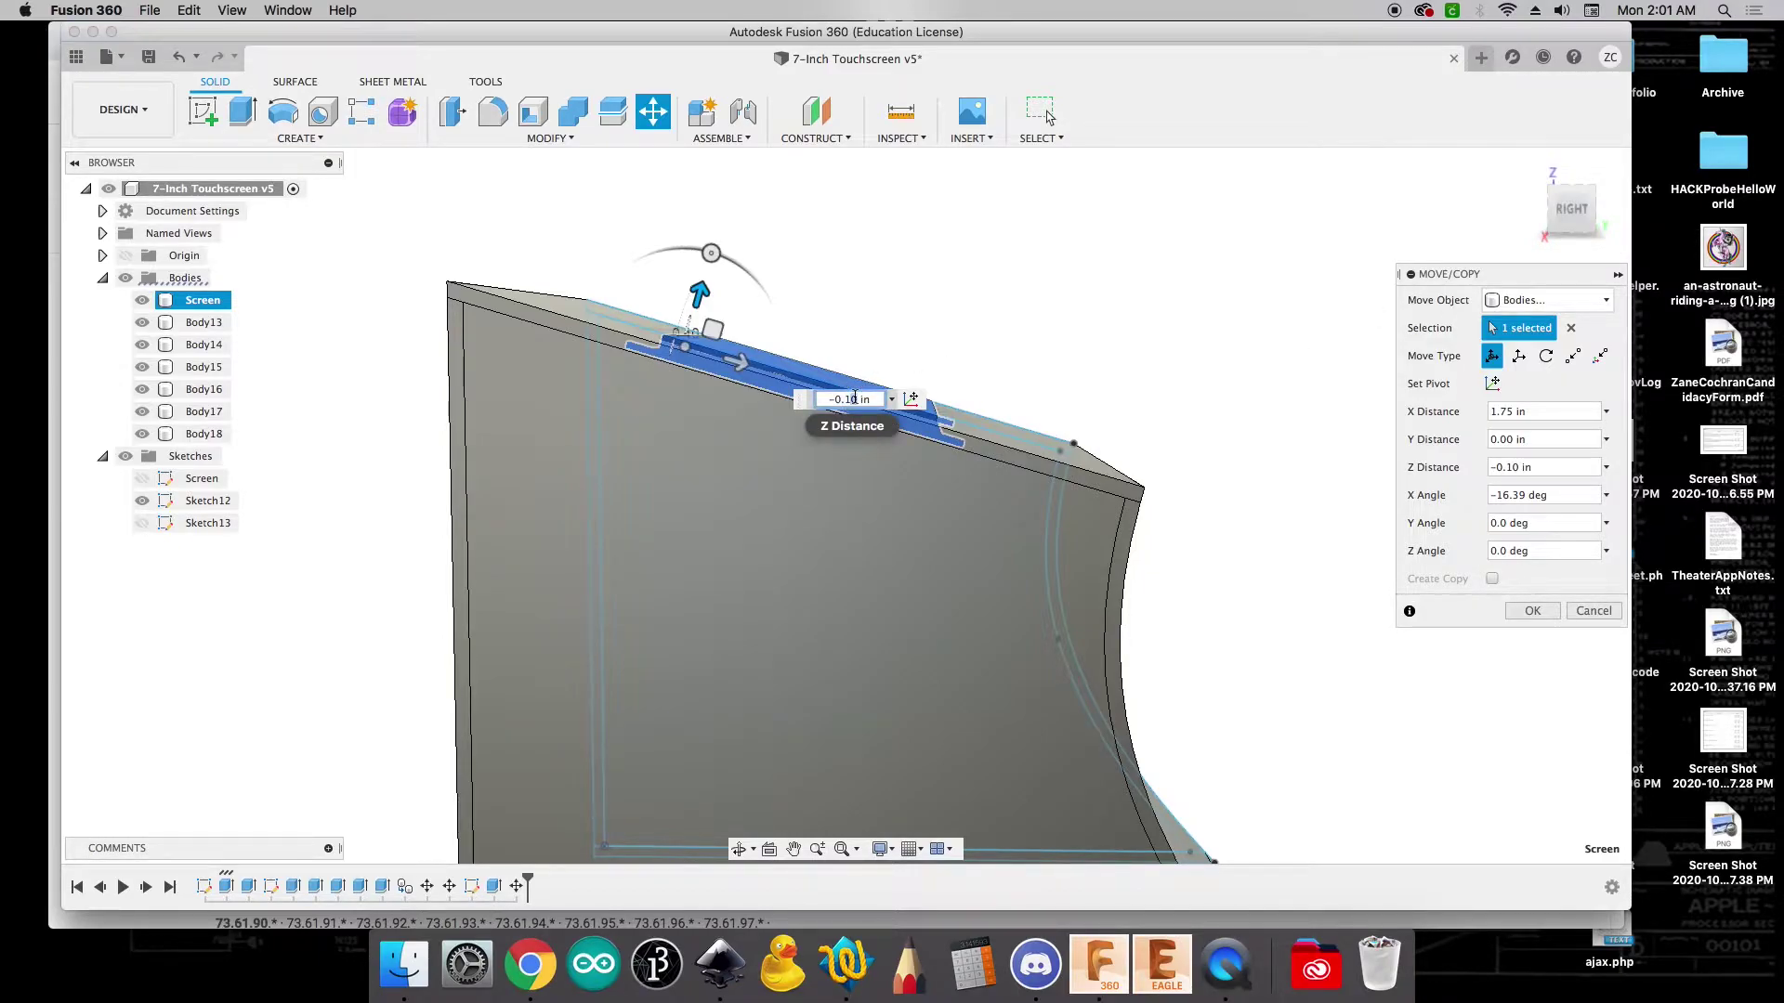
pyautogui.press('Return')
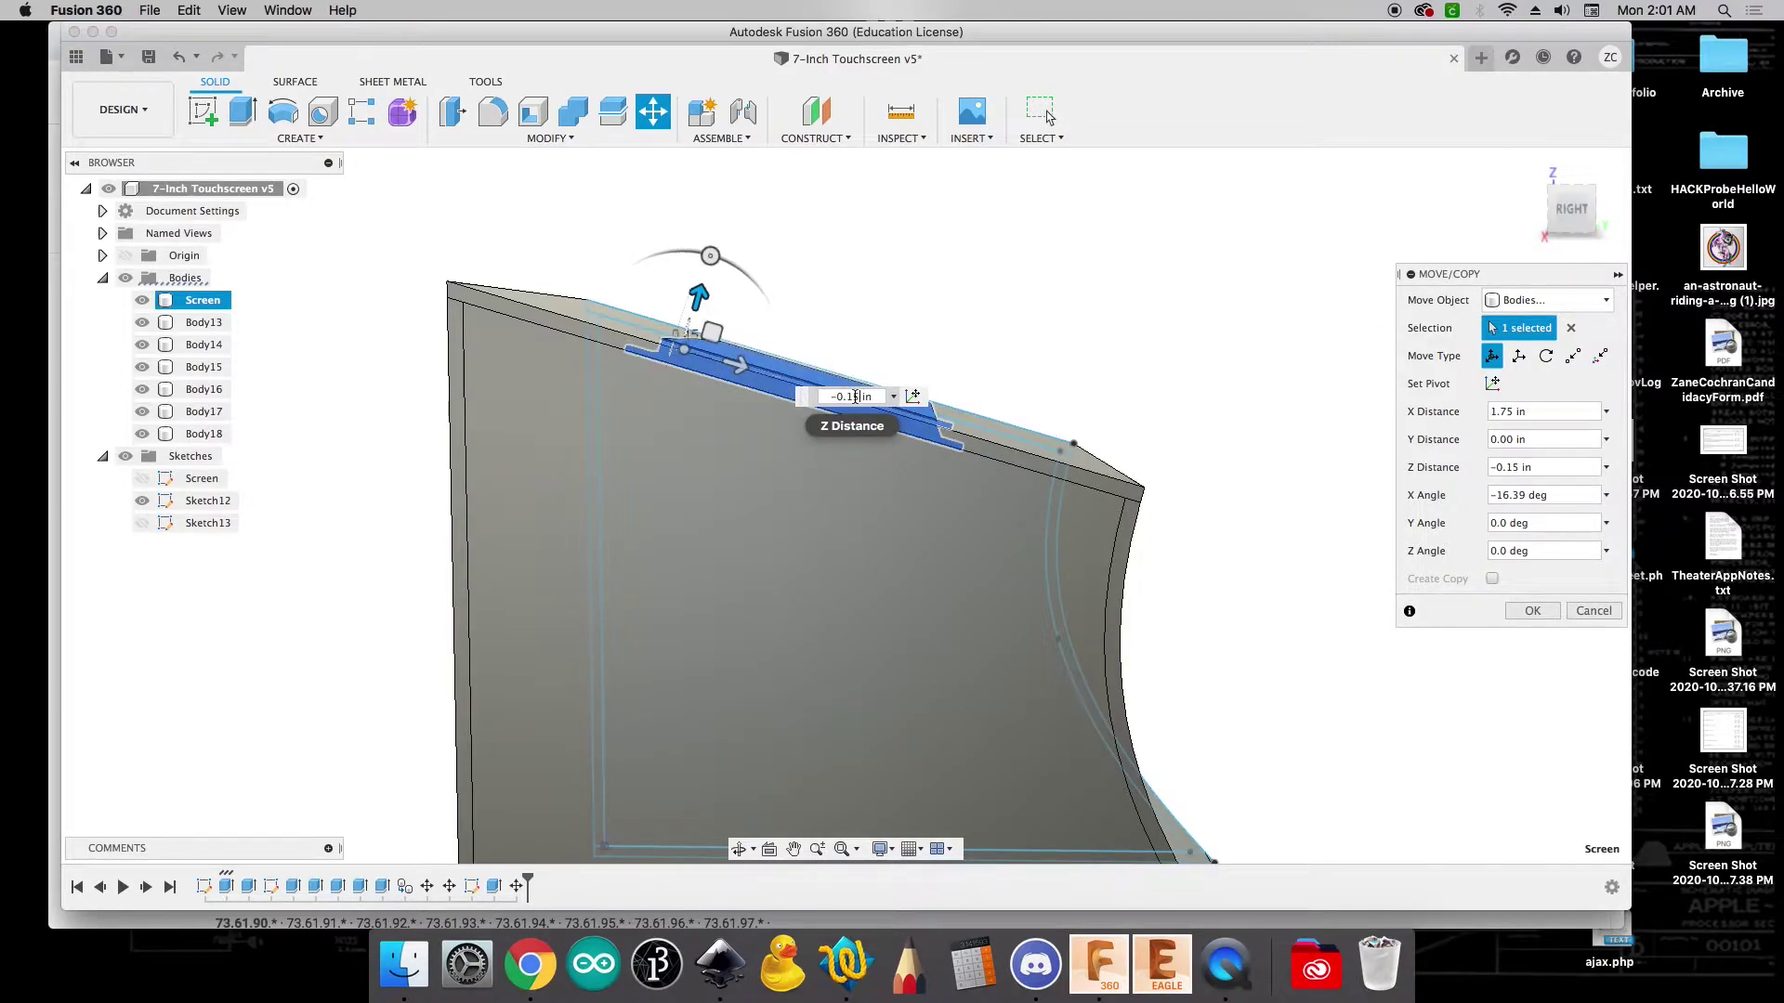
pyautogui.press('Return')
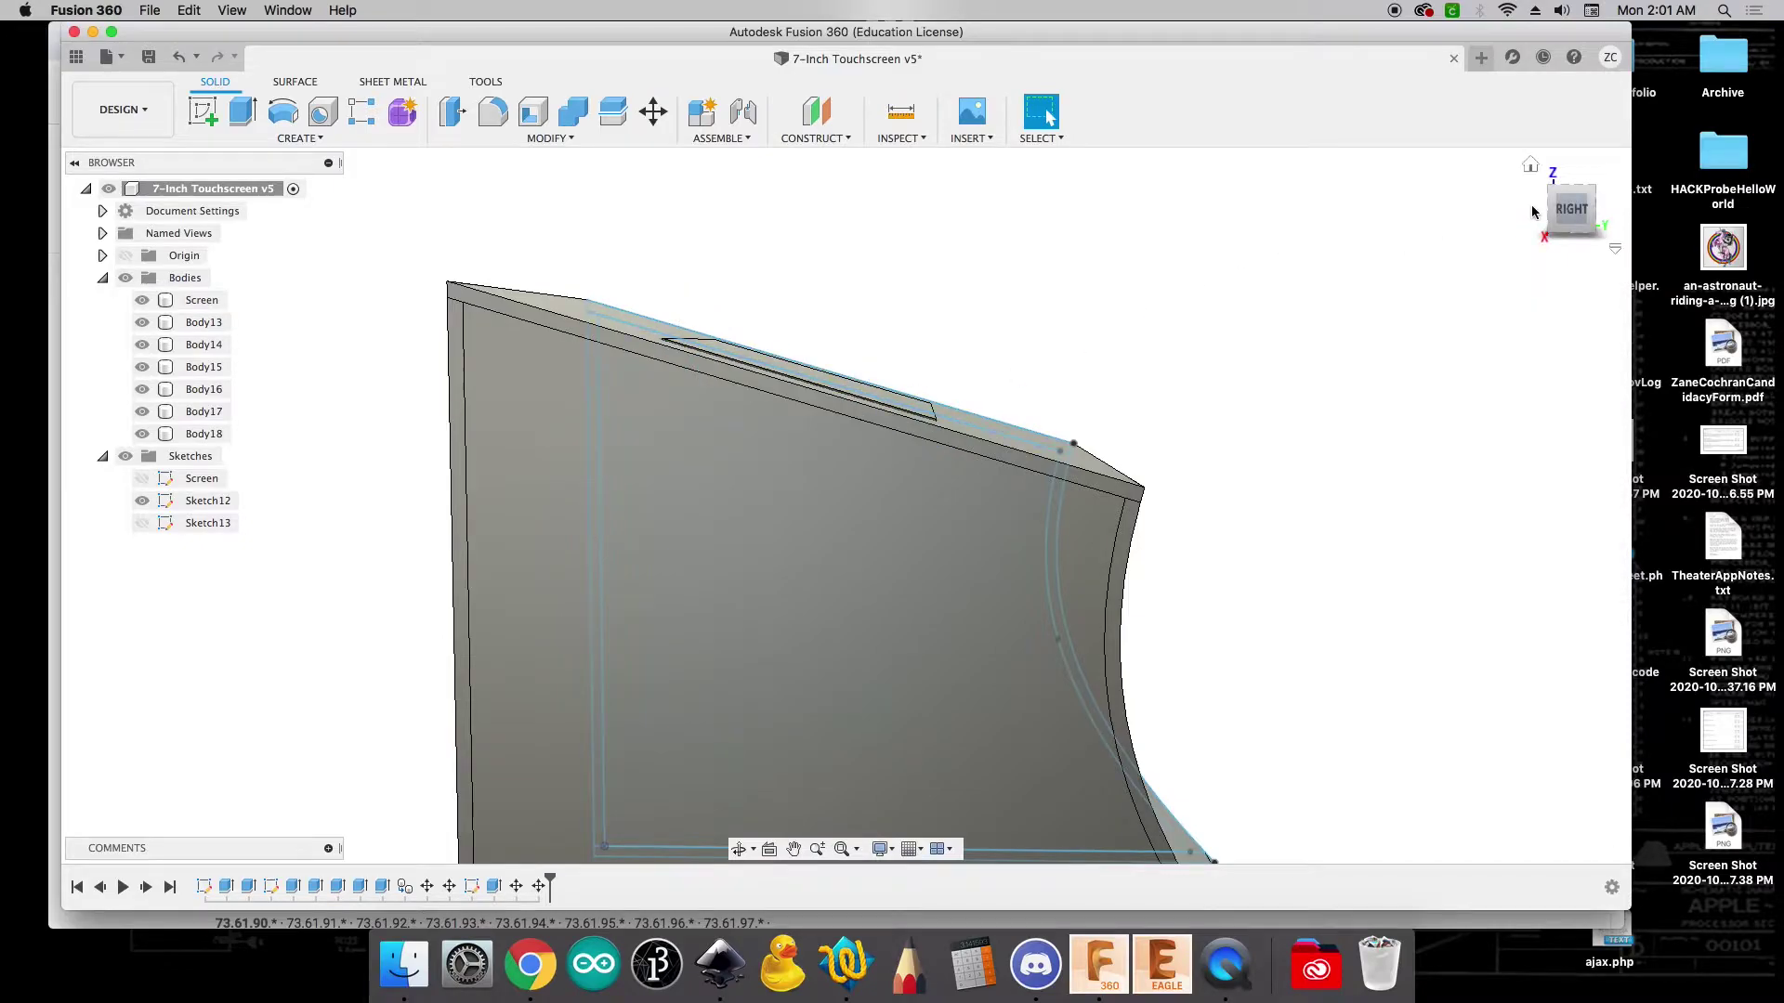
# Hide and reshow the Screen body to examine how it sits in the sloping panel
pyautogui.click(1530, 171)
pyautogui.moveTo(1523, 186)
pyautogui.keyDown('shift'); pyautogui.mouseDown(button='middle')
pyautogui.moveTo(1336, 186)
pyautogui.moveTo(1300, 223)
pyautogui.mouseUp(button='middle'); pyautogui.keyUp('shift')
pyautogui.click(145, 302)
pyautogui.click(142, 300)
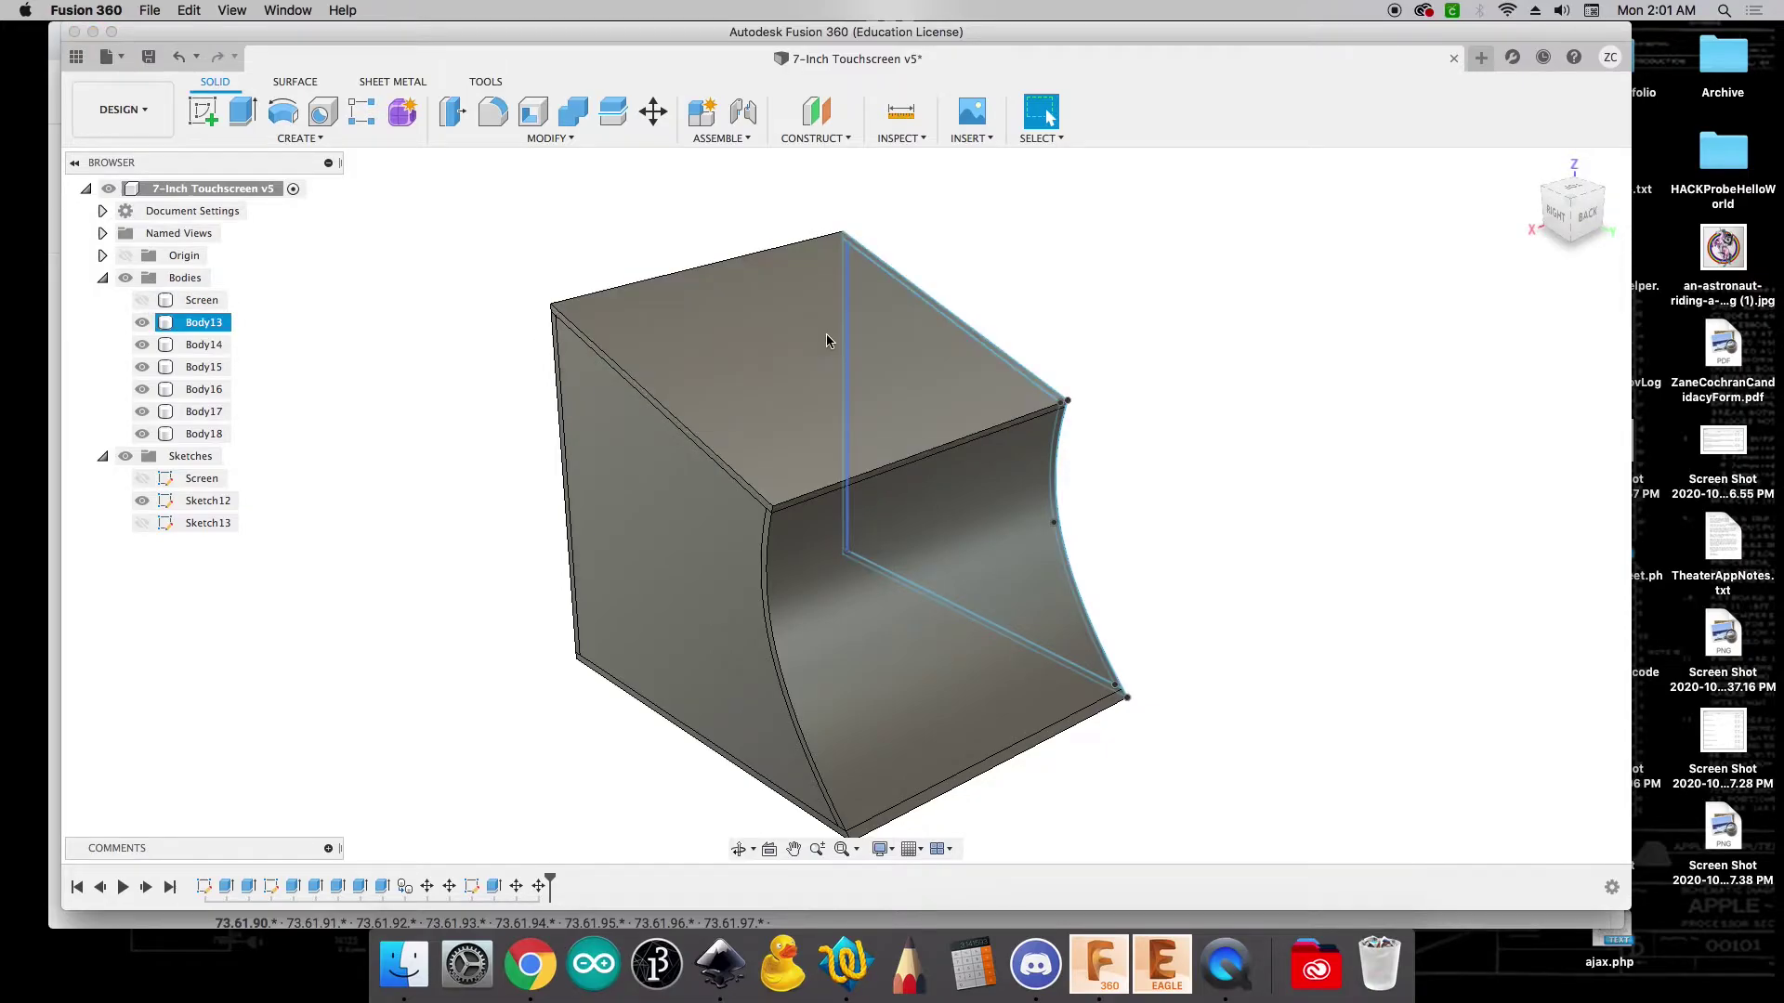
pyautogui.click(142, 300)
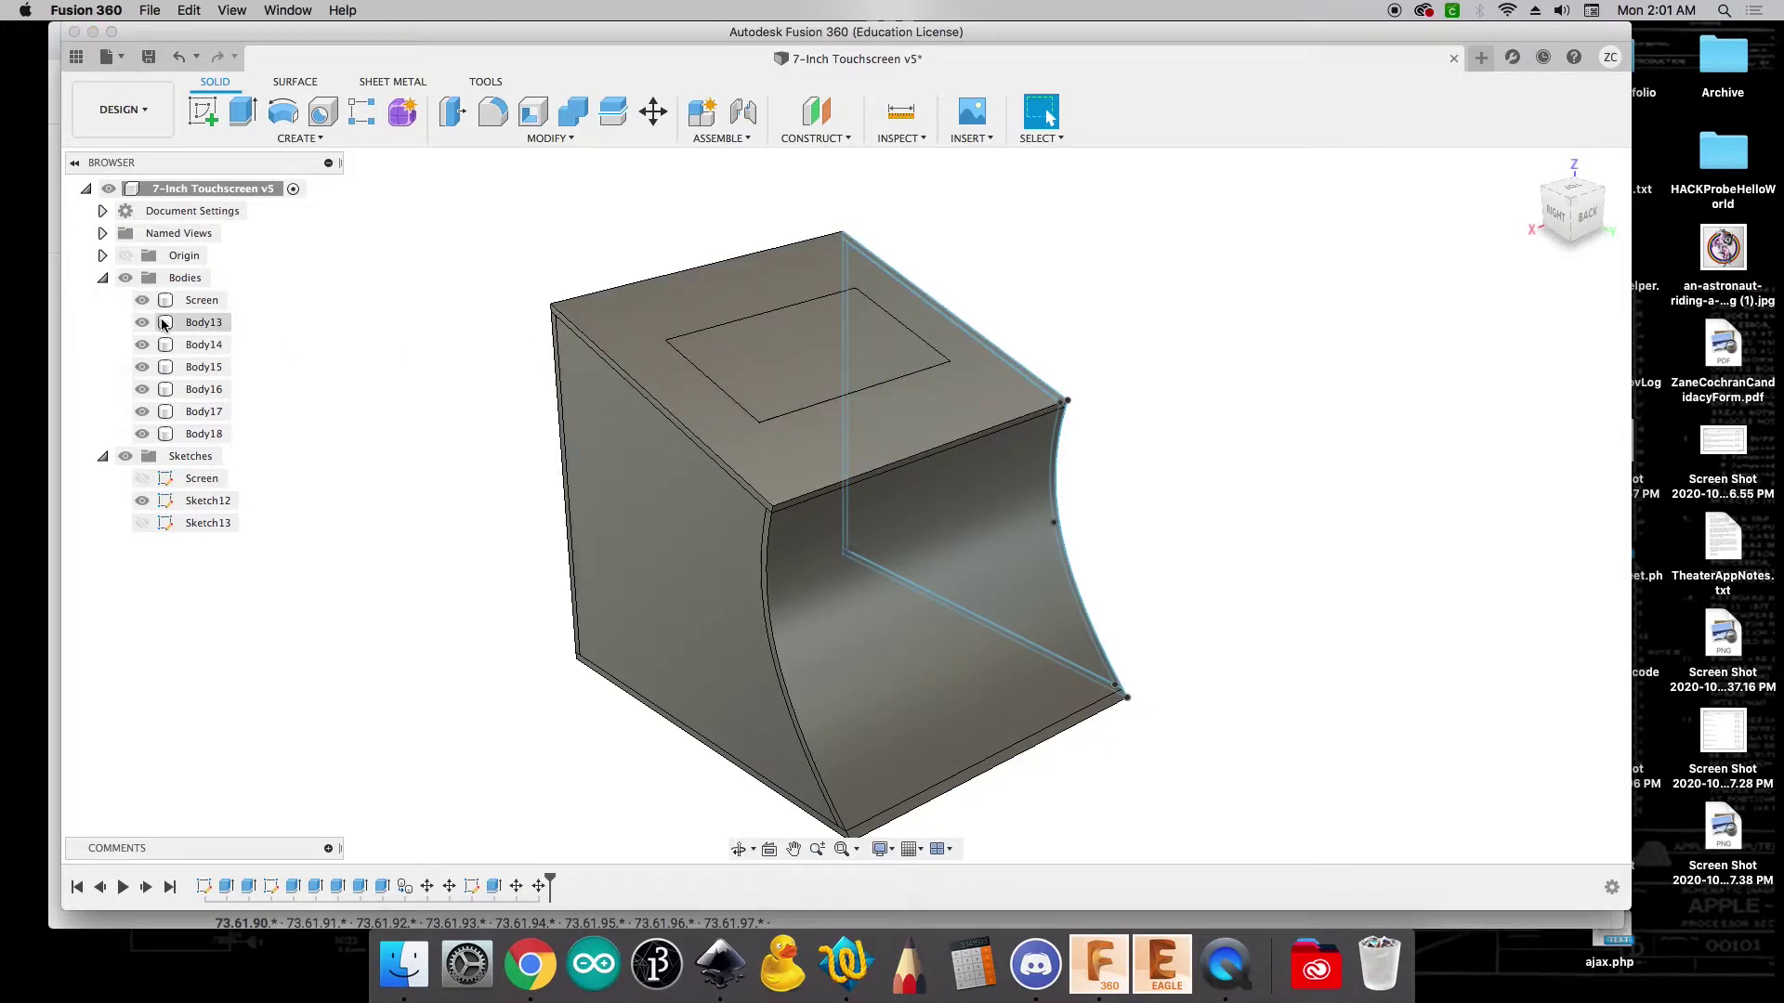
pyautogui.click(775, 336)
pyautogui.scroll(2, 775, 336)
pyautogui.scroll(2, 773, 322)
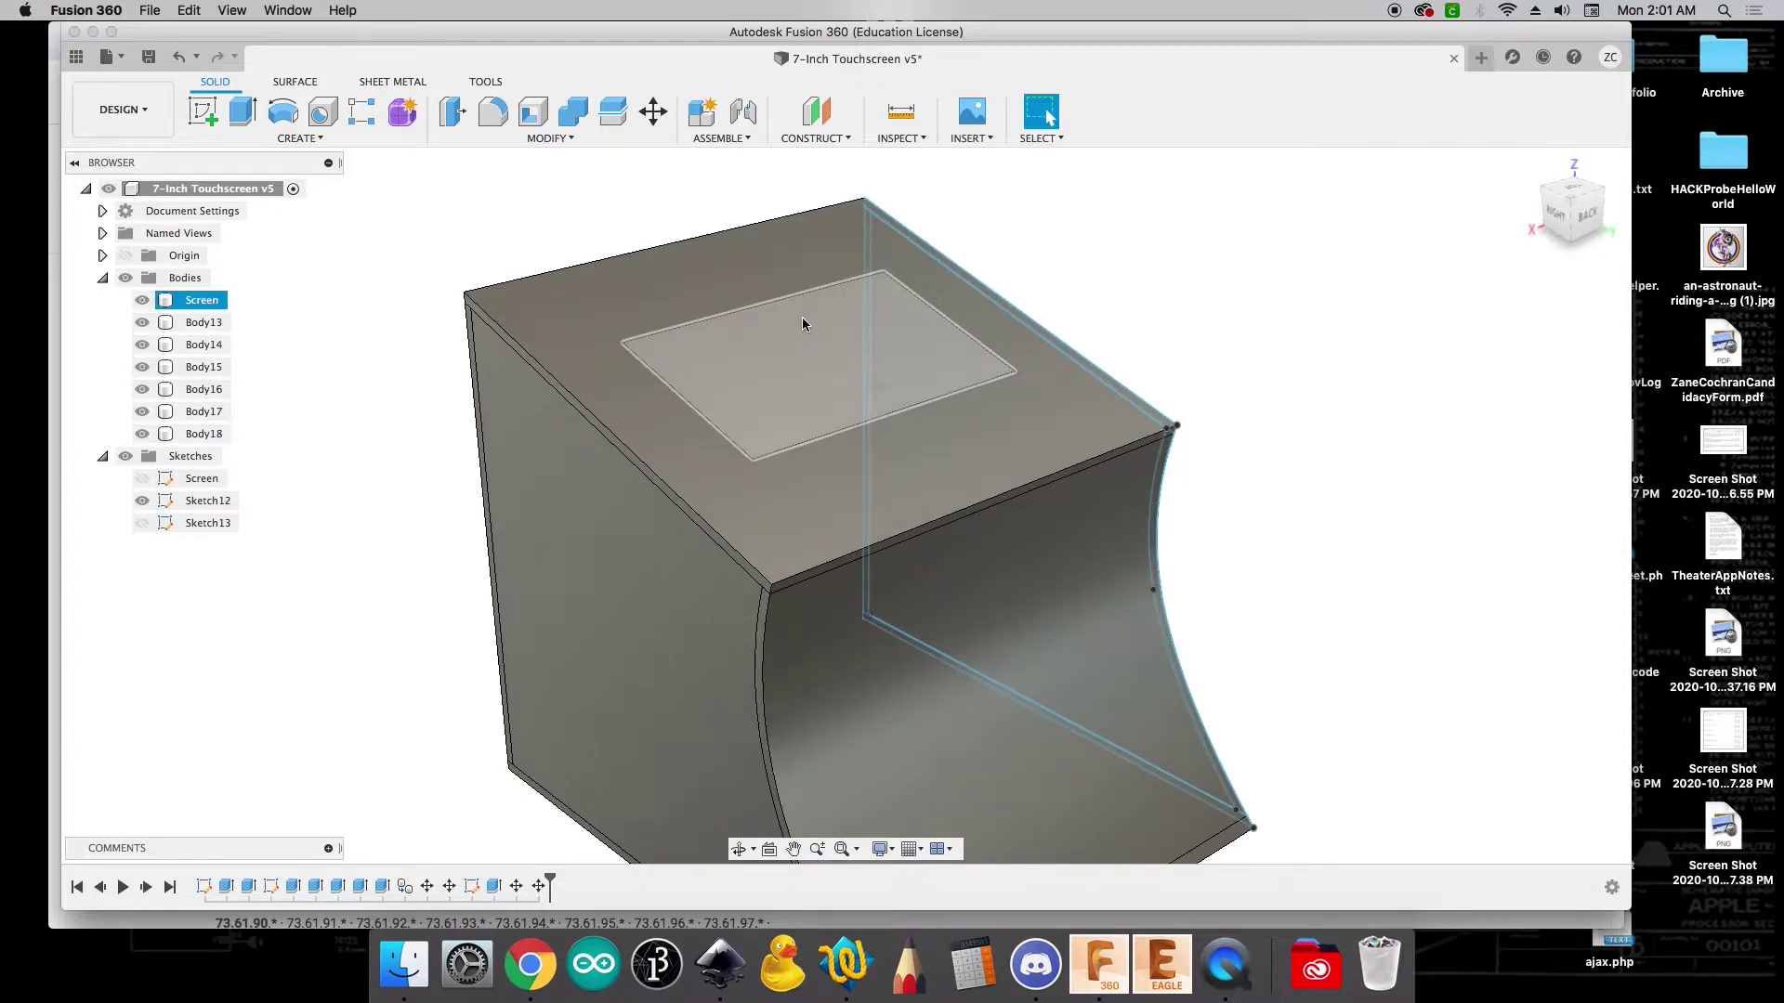
pyautogui.press('Escape')
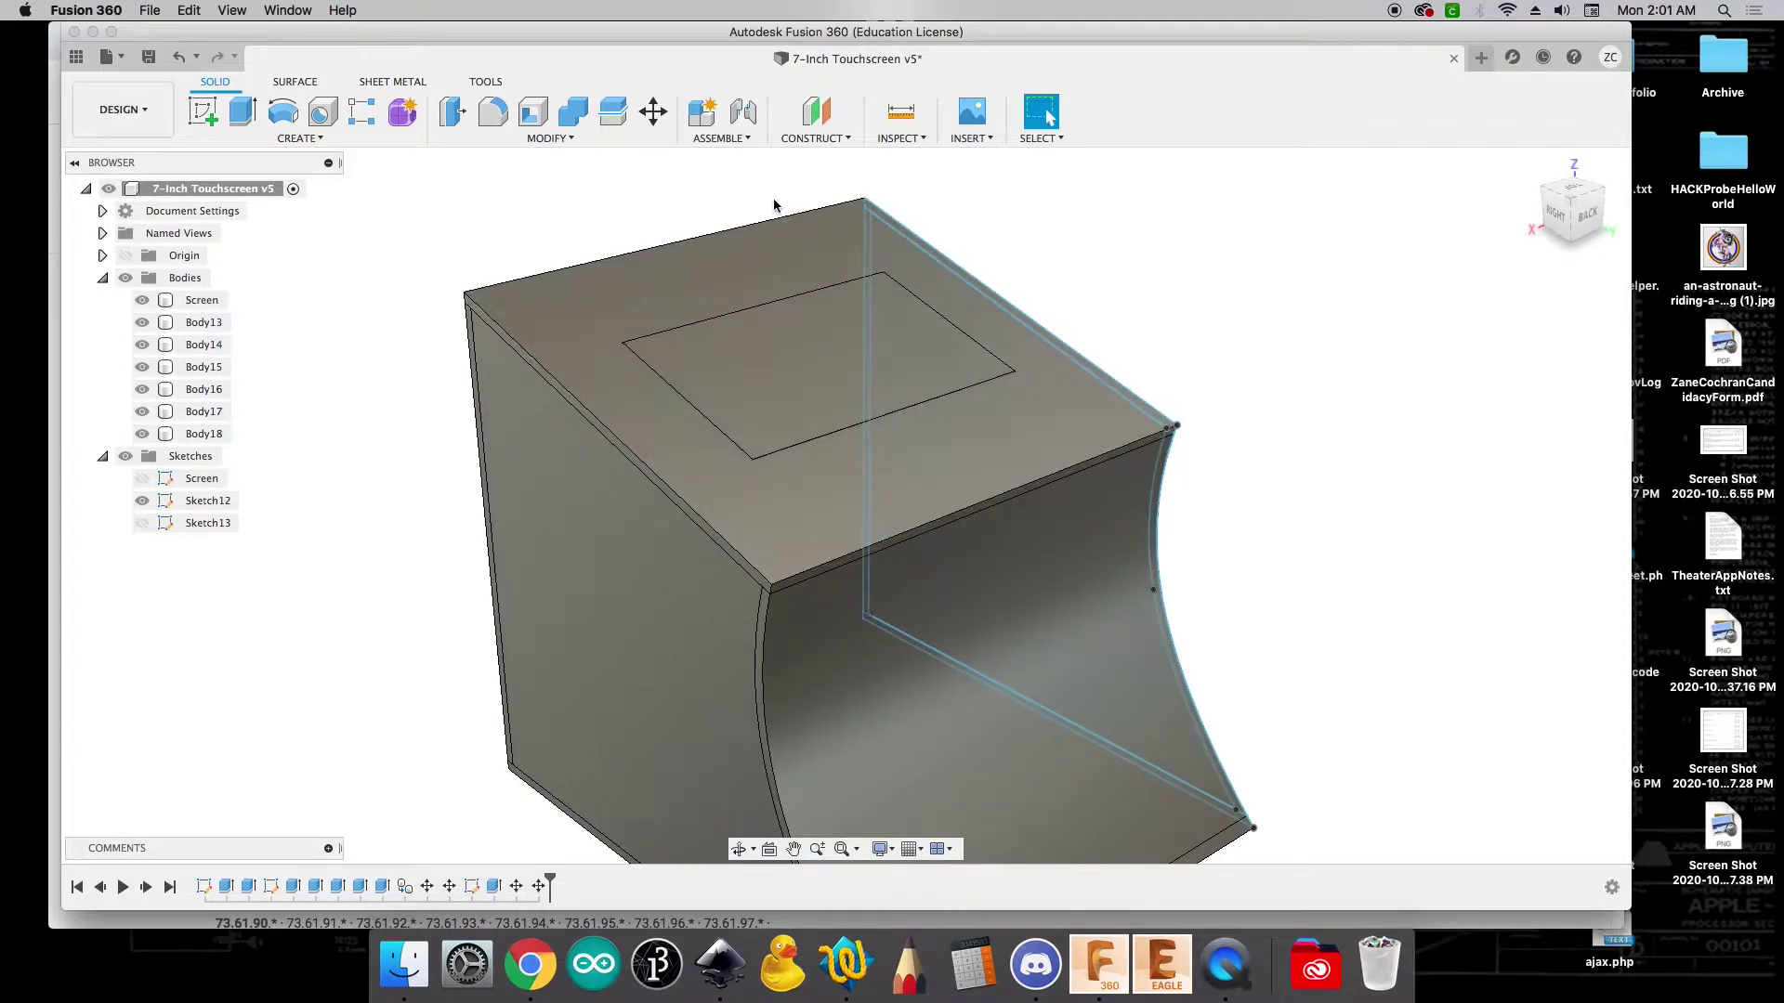
# Combine with the Cut operation to subtract the Screen body from the sloping panel Body13, keeping the tool body
pyautogui.click(567, 116)
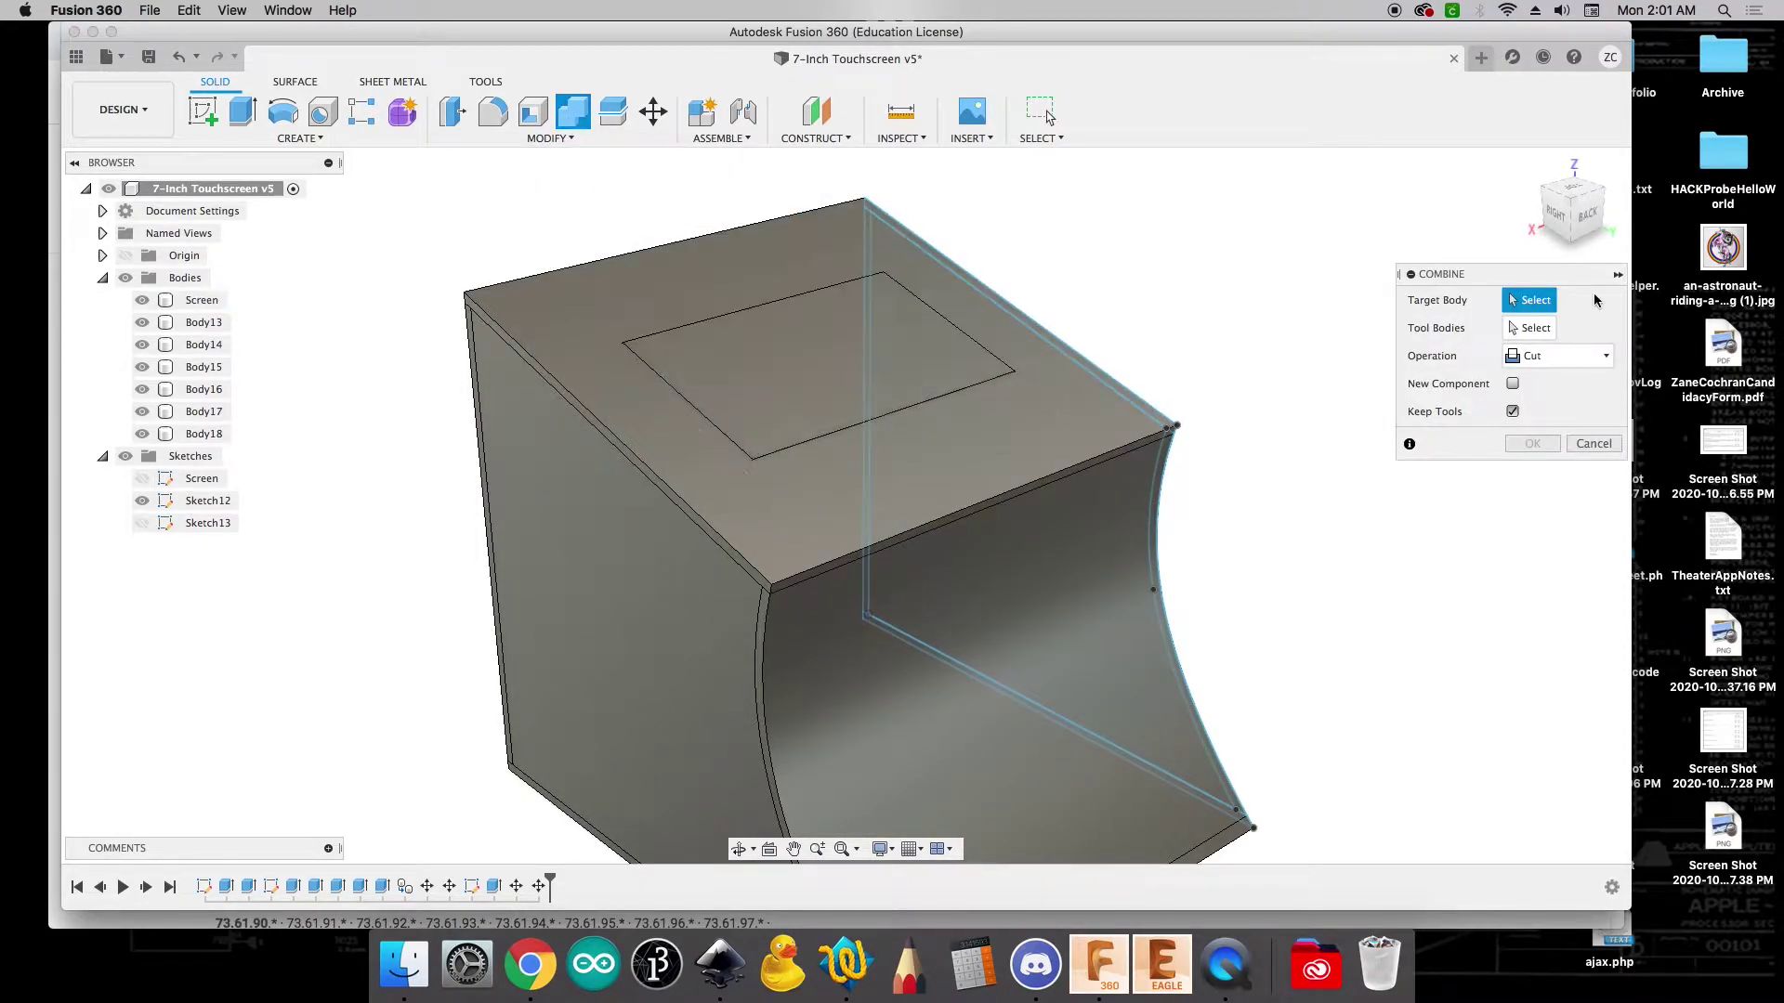
pyautogui.click(570, 325)
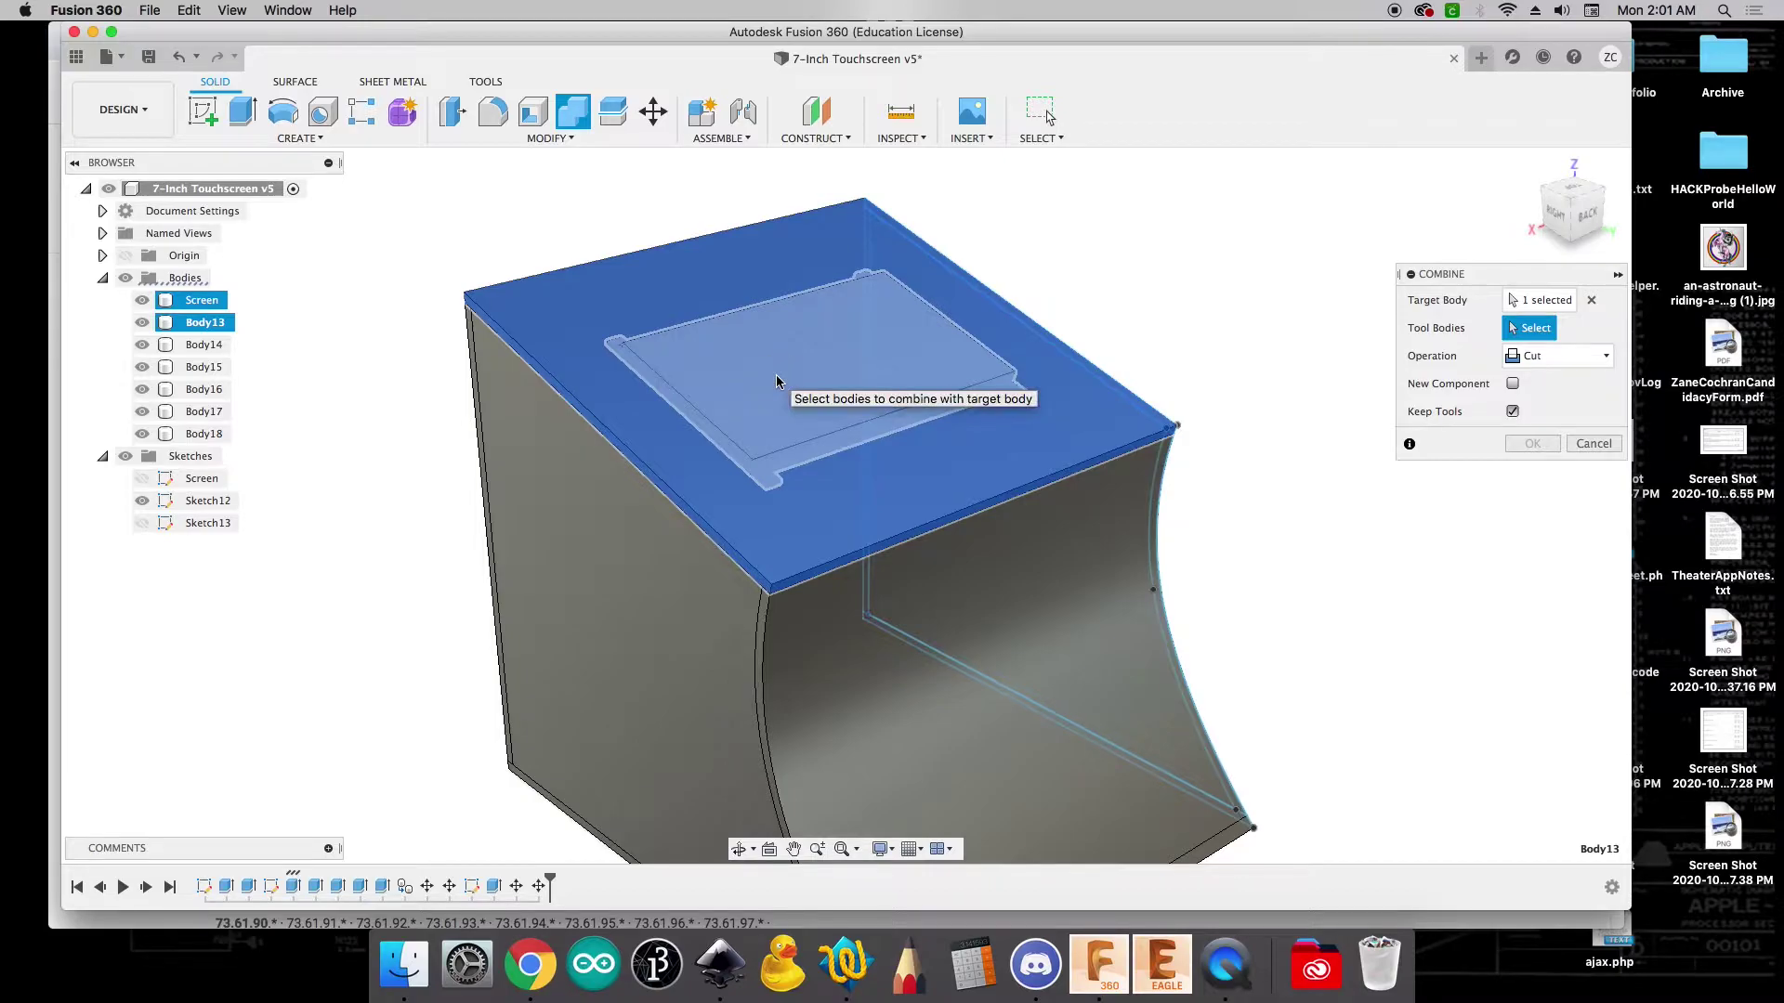
pyautogui.click(777, 377)
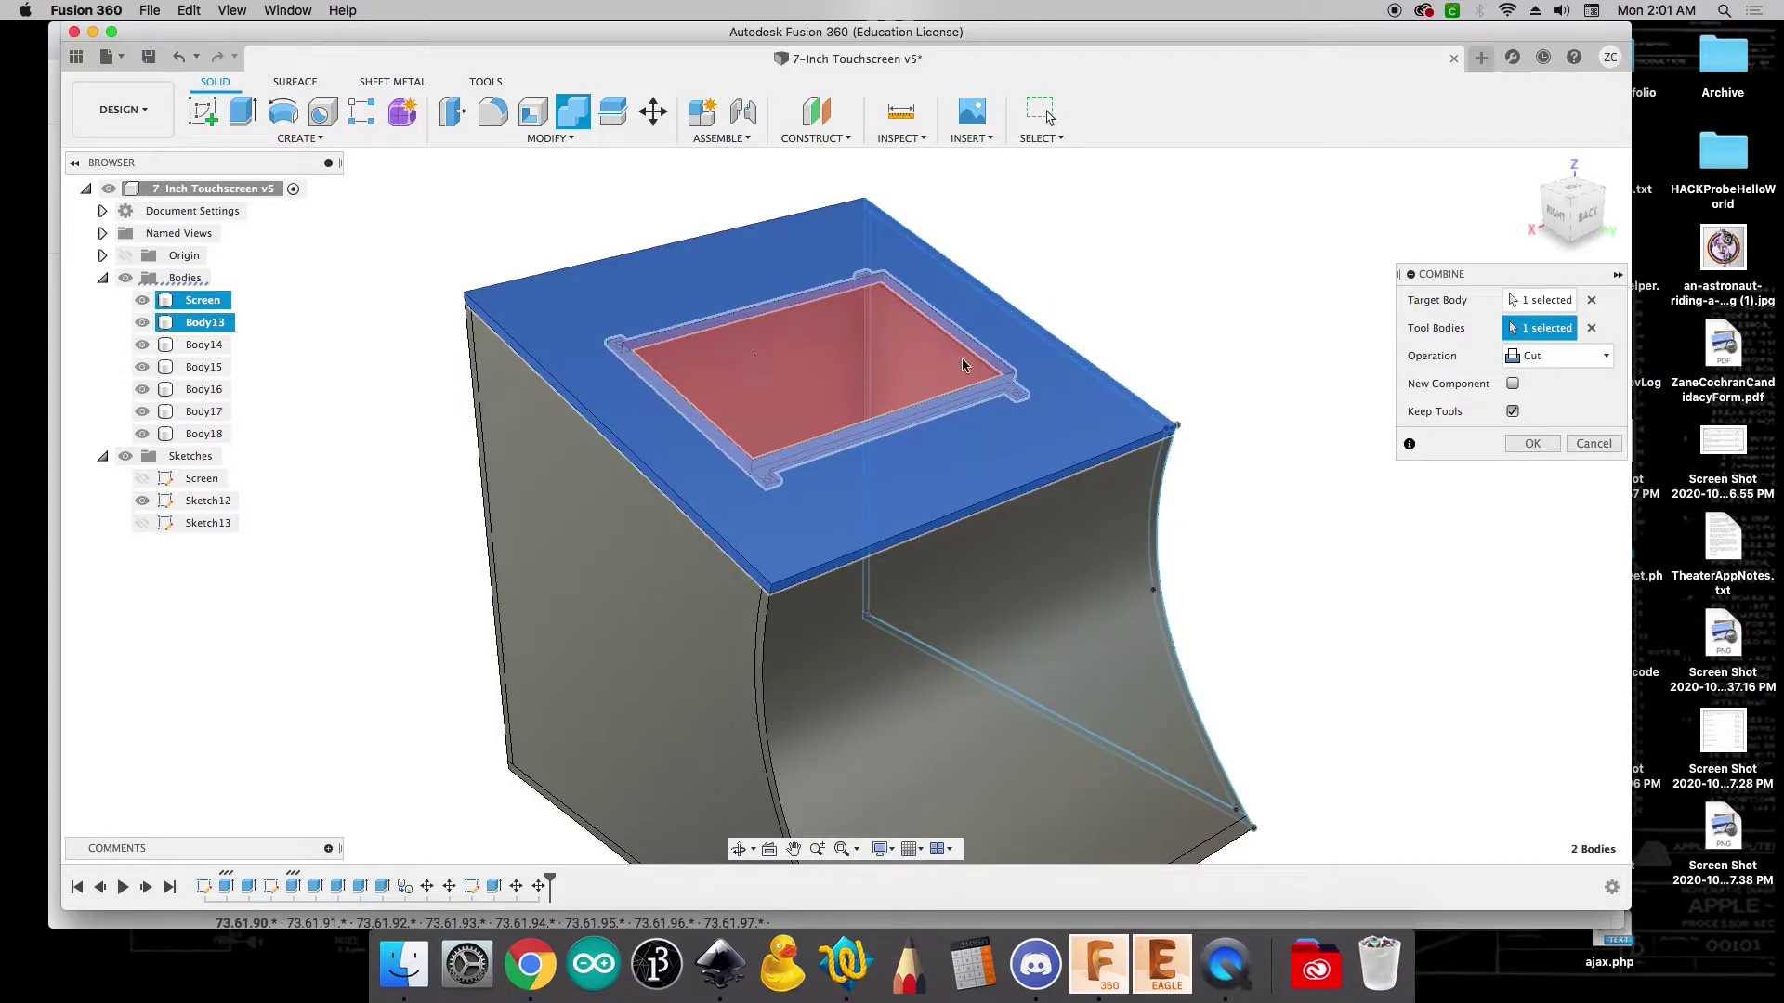
pyautogui.click(1513, 412)
pyautogui.click(1531, 444)
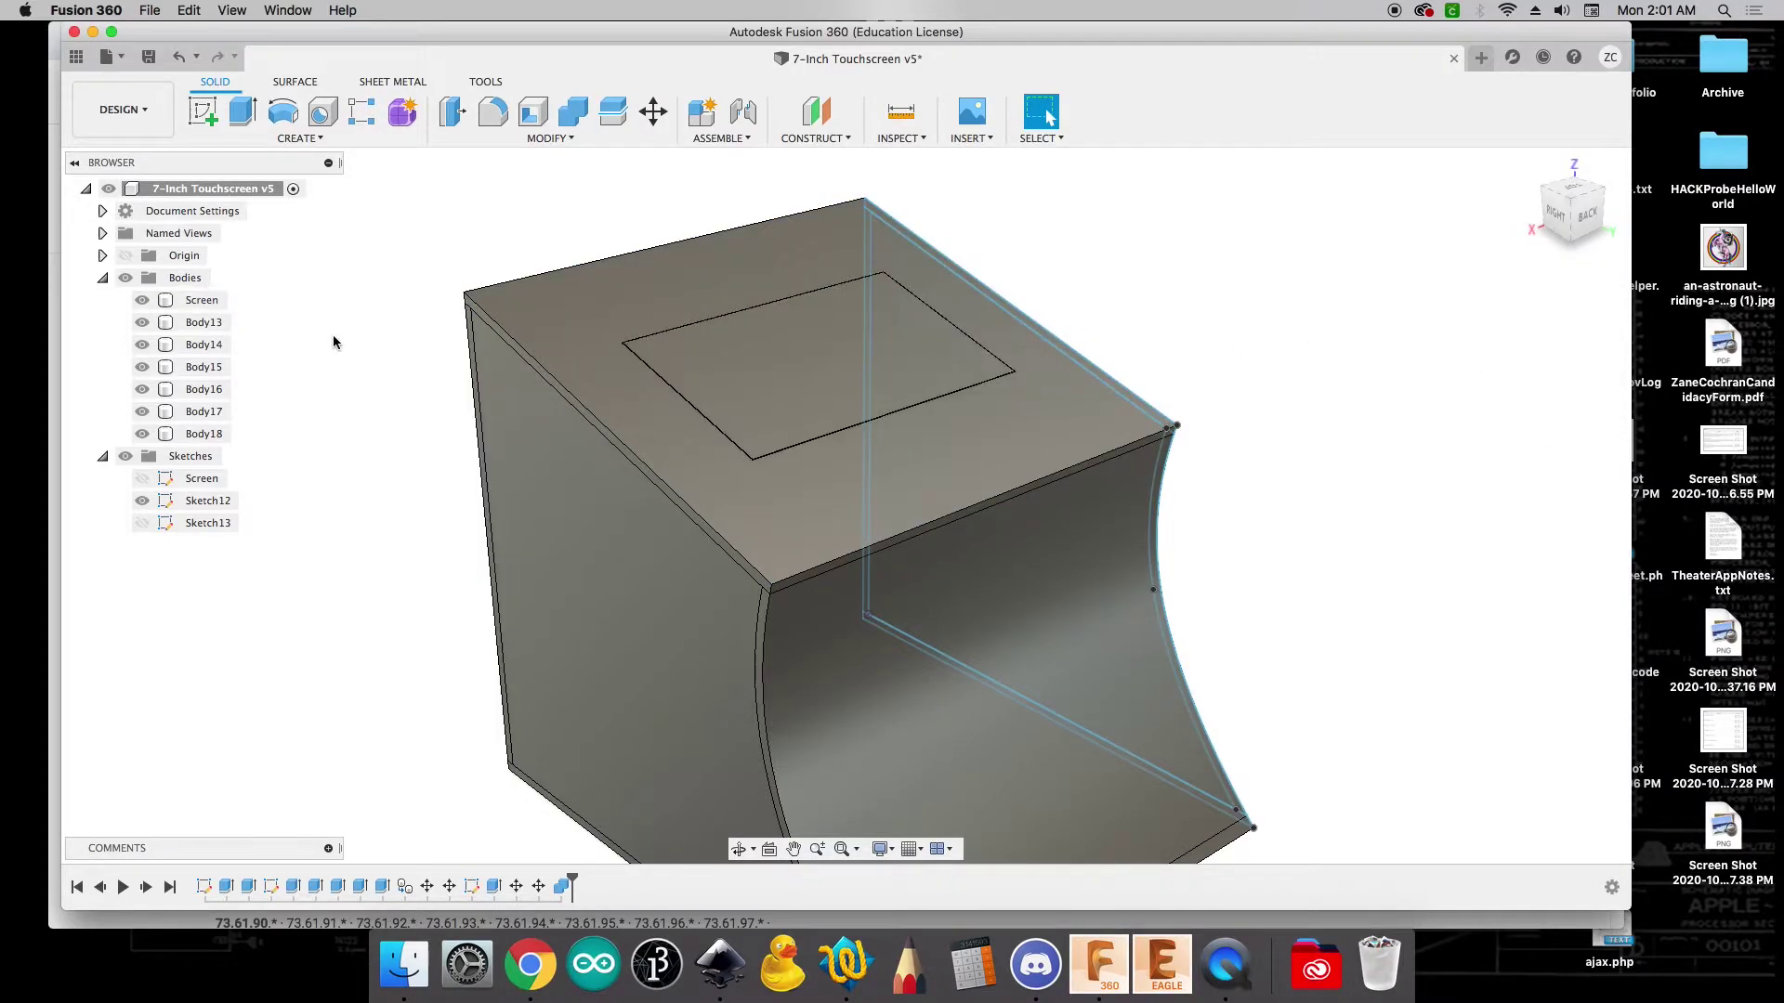
# Hide the Screen body and Sketch12 to examine the rectangular opening cut into the sloping panel
pyautogui.click(142, 300)
pyautogui.click(142, 300)
pyautogui.click(142, 300)
pyautogui.click(142, 300)
pyautogui.click(142, 300)
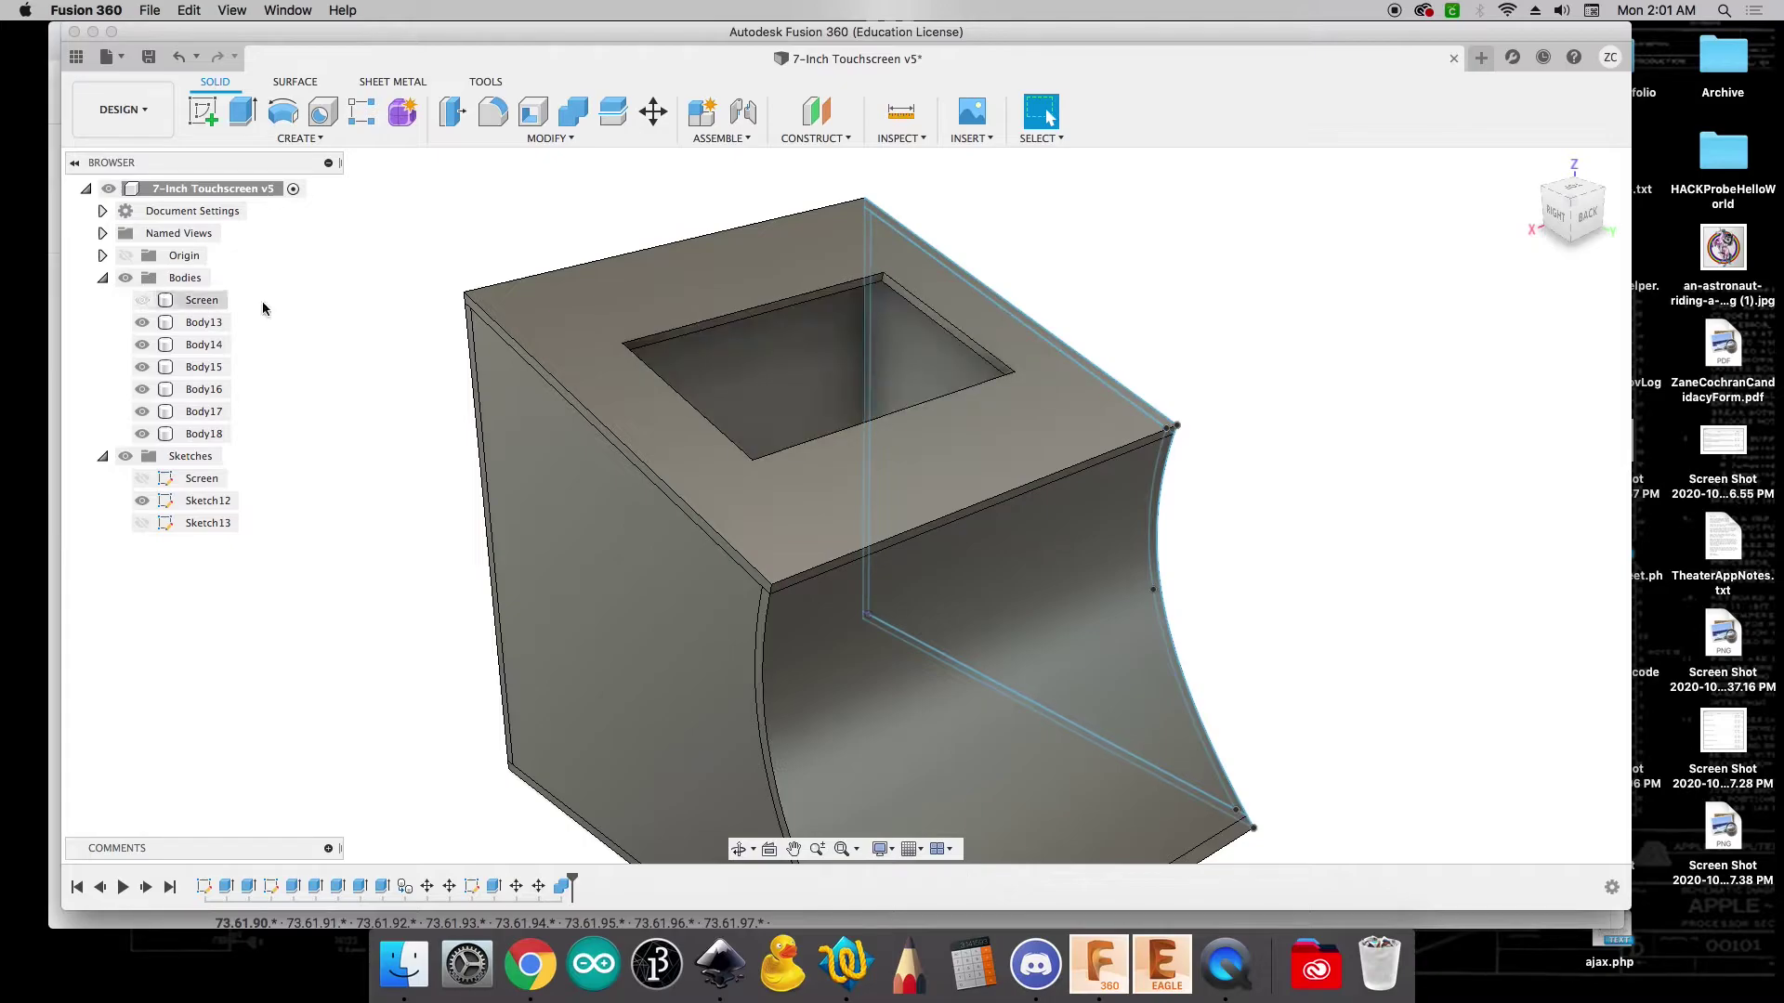
pyautogui.scroll(3, 880, 297)
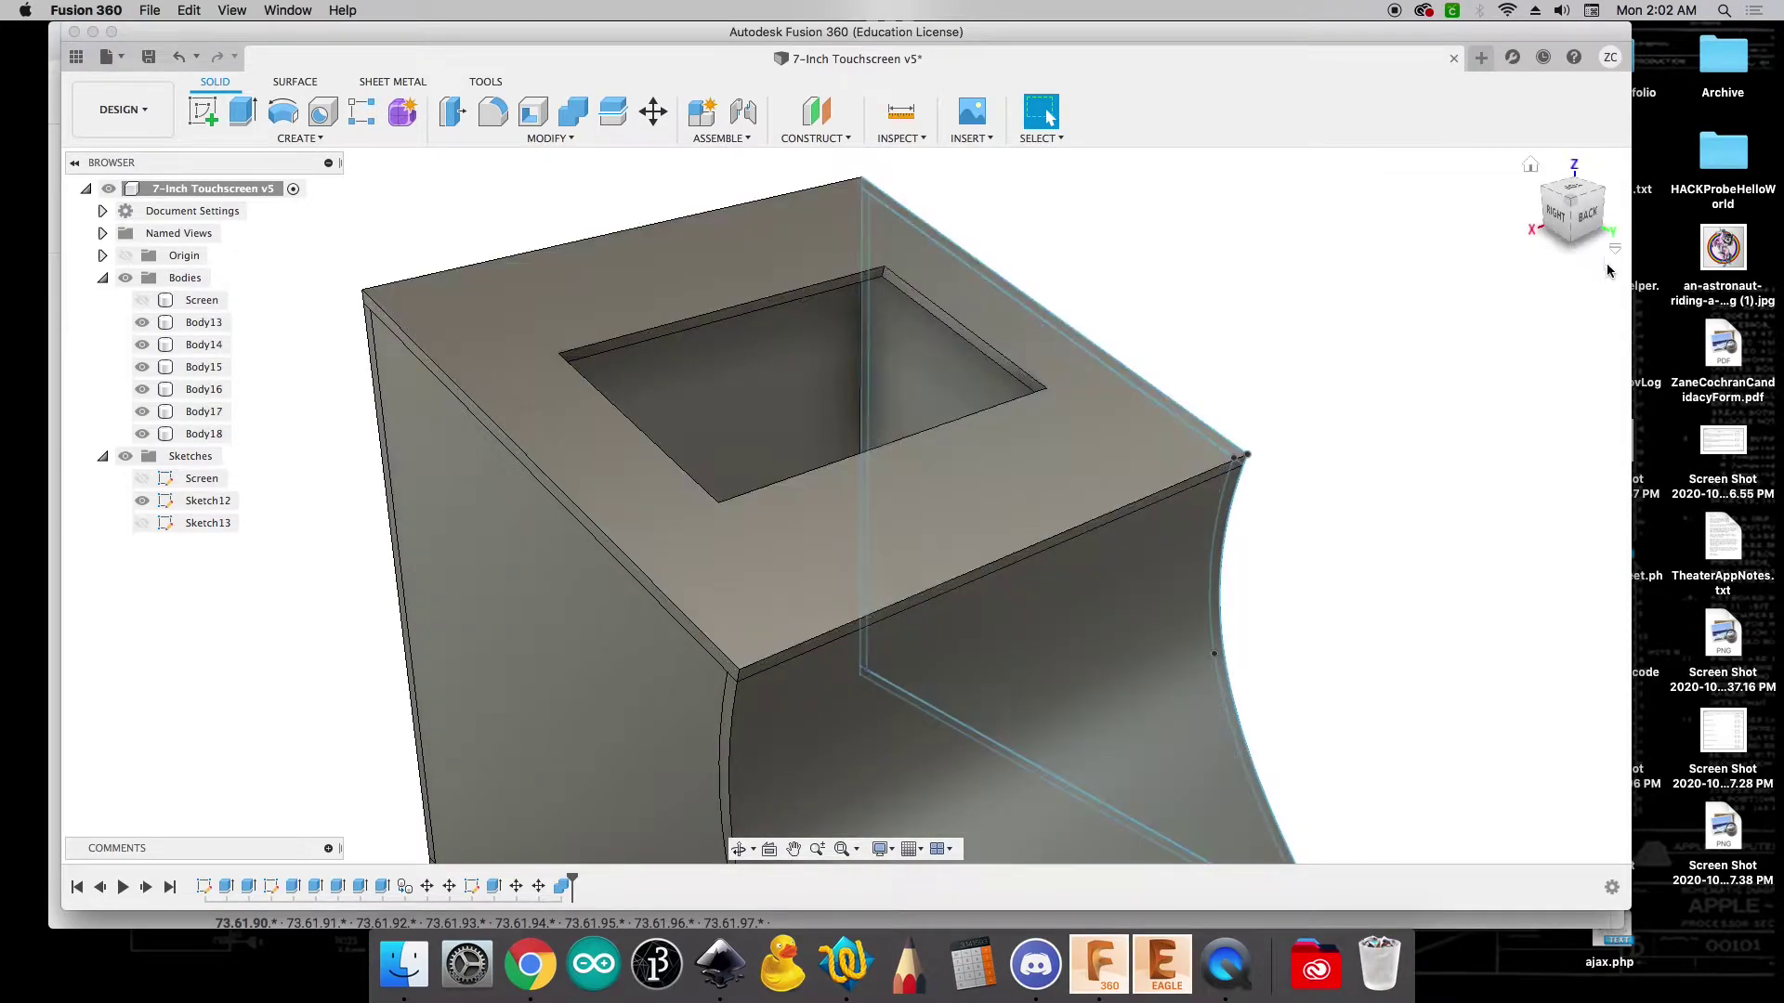
pyautogui.moveTo(1582, 223); pyautogui.dragTo(1553, 231)
pyautogui.scroll(6, 699, 641)
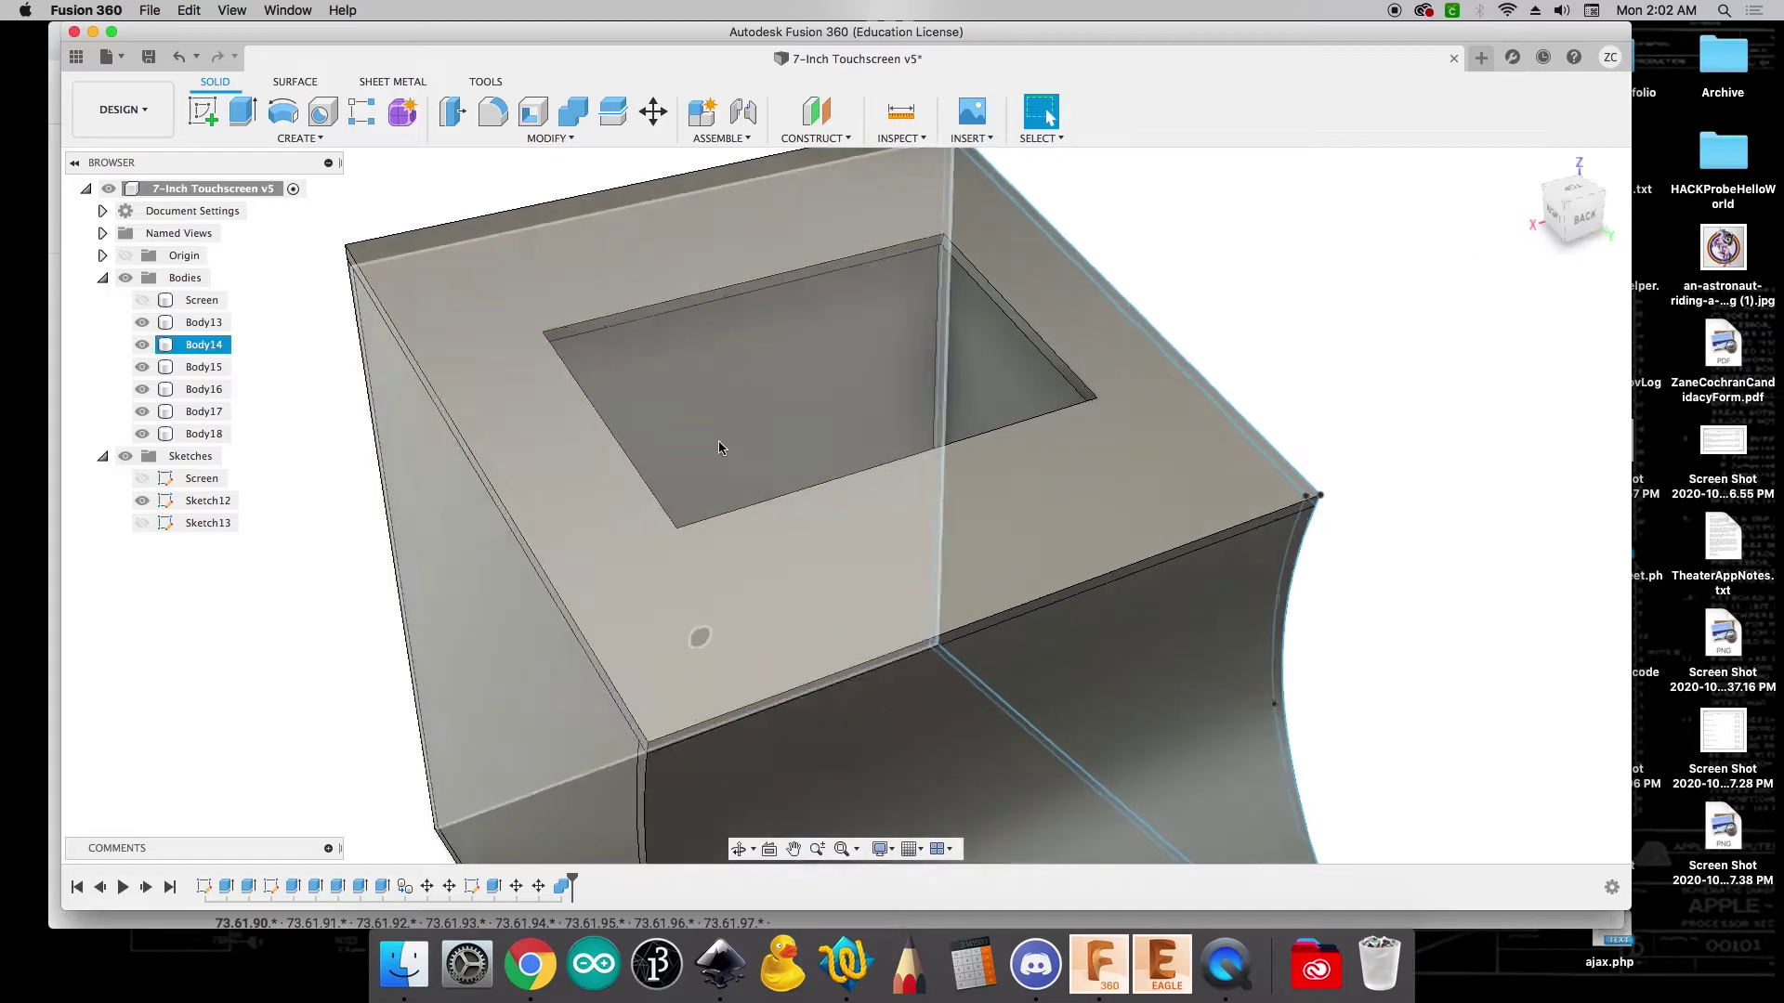
pyautogui.scroll(-2, 1595, 370)
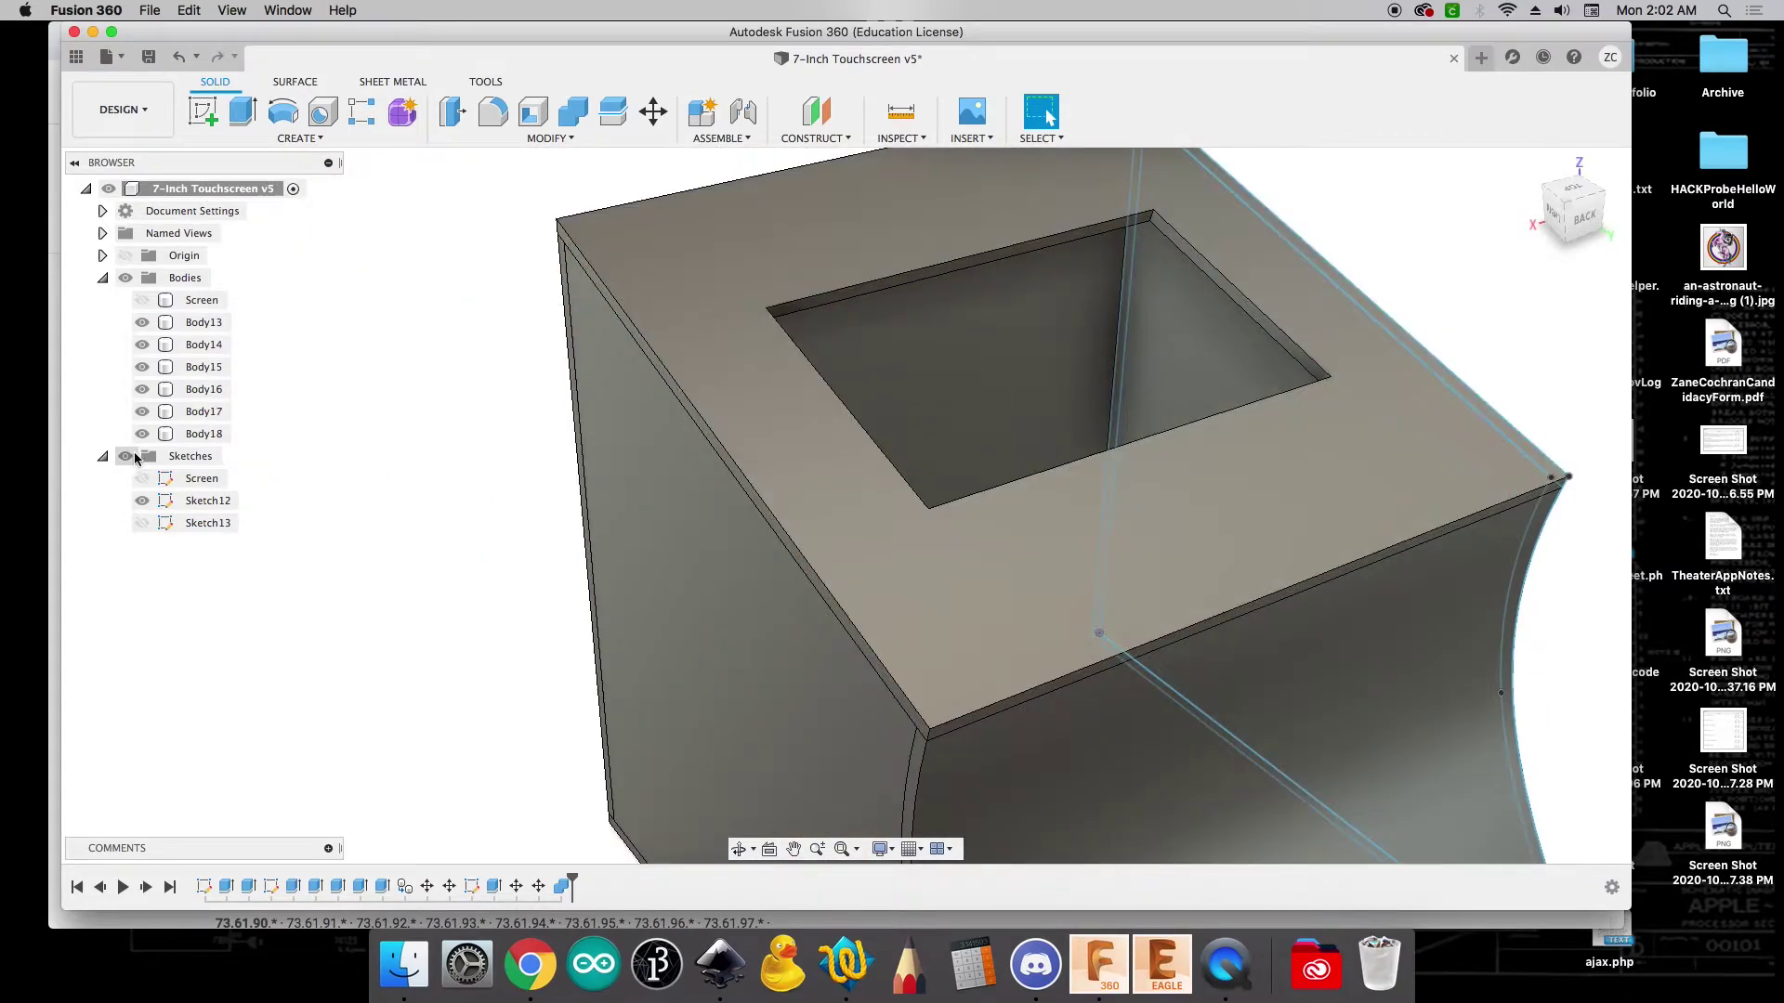
pyautogui.click(142, 501)
pyautogui.scroll(-2, 1356, 243)
pyautogui.moveTo(1595, 217); pyautogui.dragTo(1553, 283)
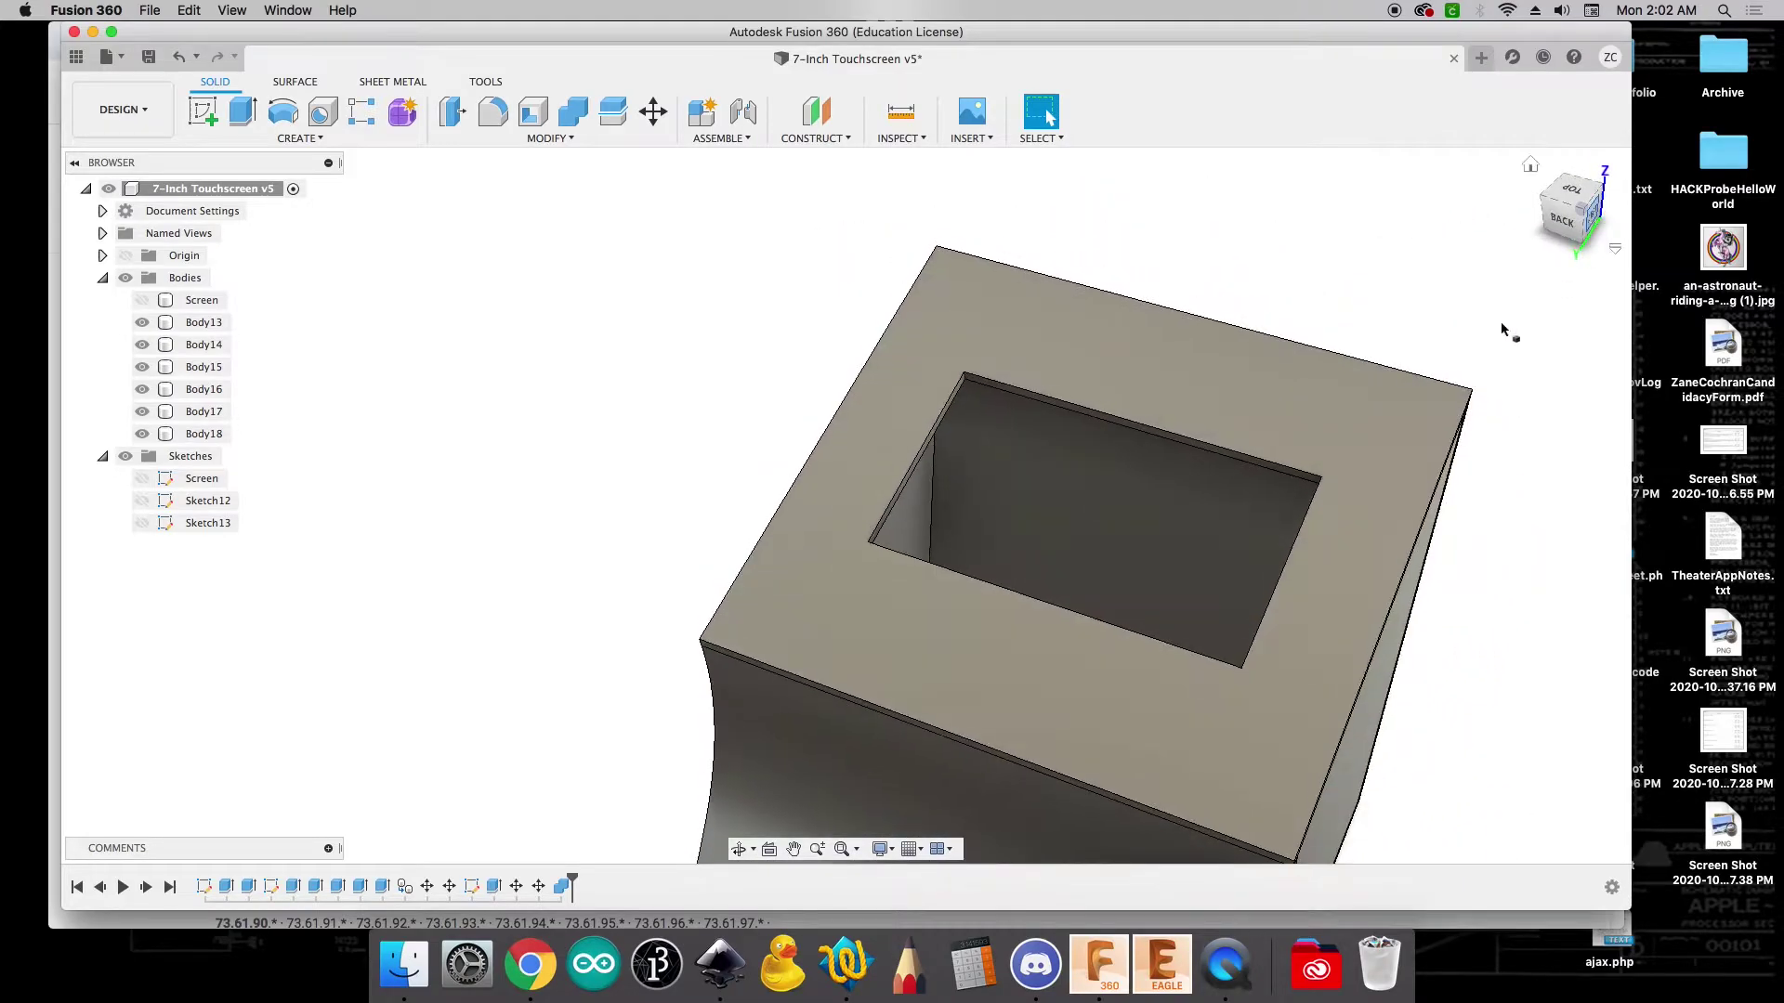
# Try a 0.05 in Press Pull offset on the four inner faces of the screen opening in the sloping panel
pyautogui.scroll(2, 1277, 509)
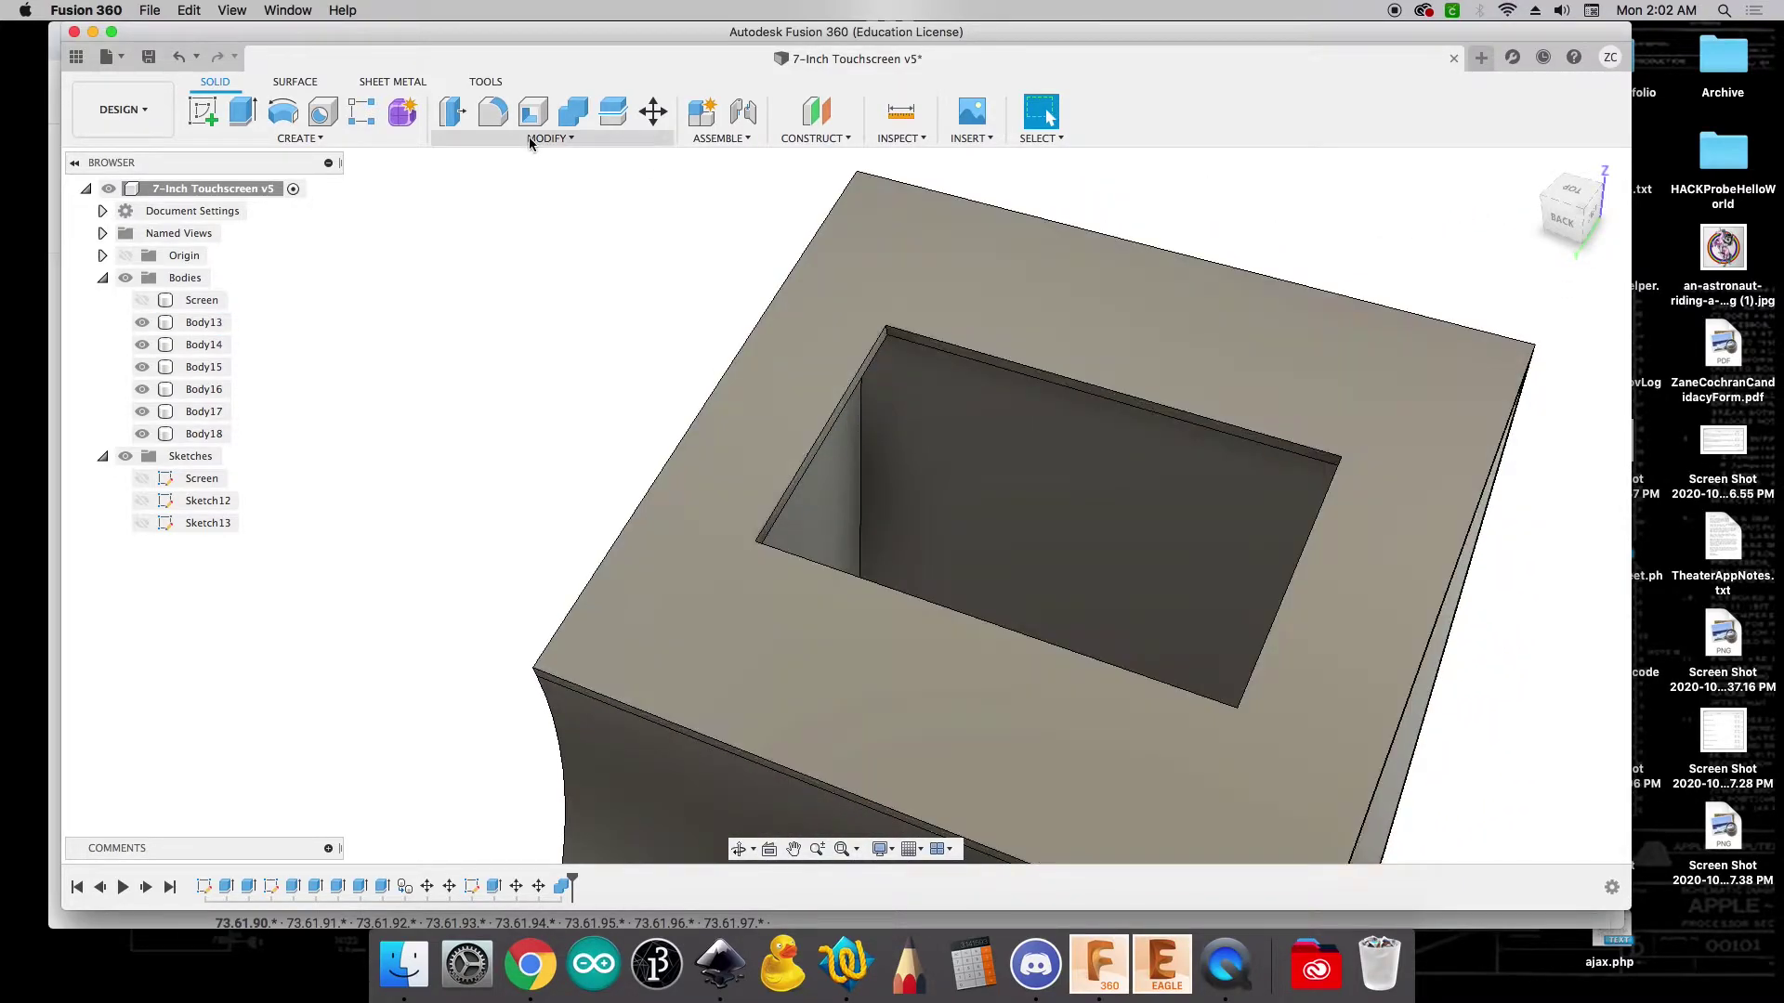
pyautogui.click(452, 111)
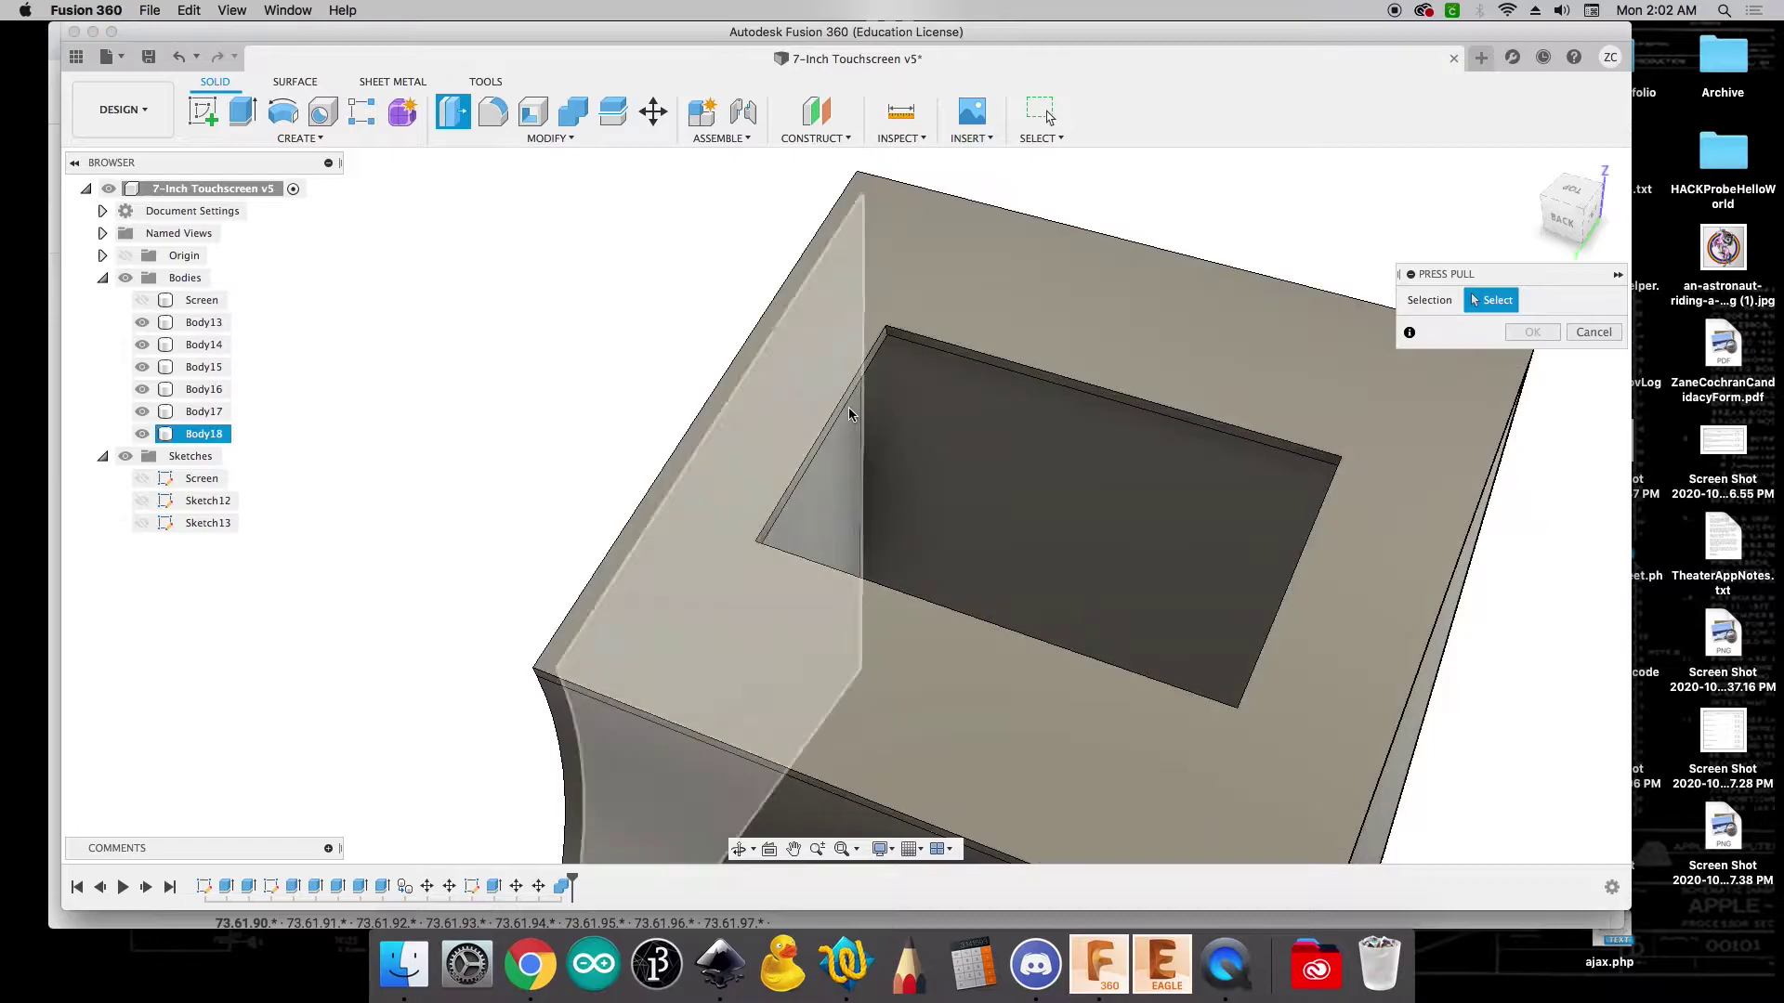
pyautogui.scroll(3, 845, 406)
pyautogui.scroll(2, 878, 358)
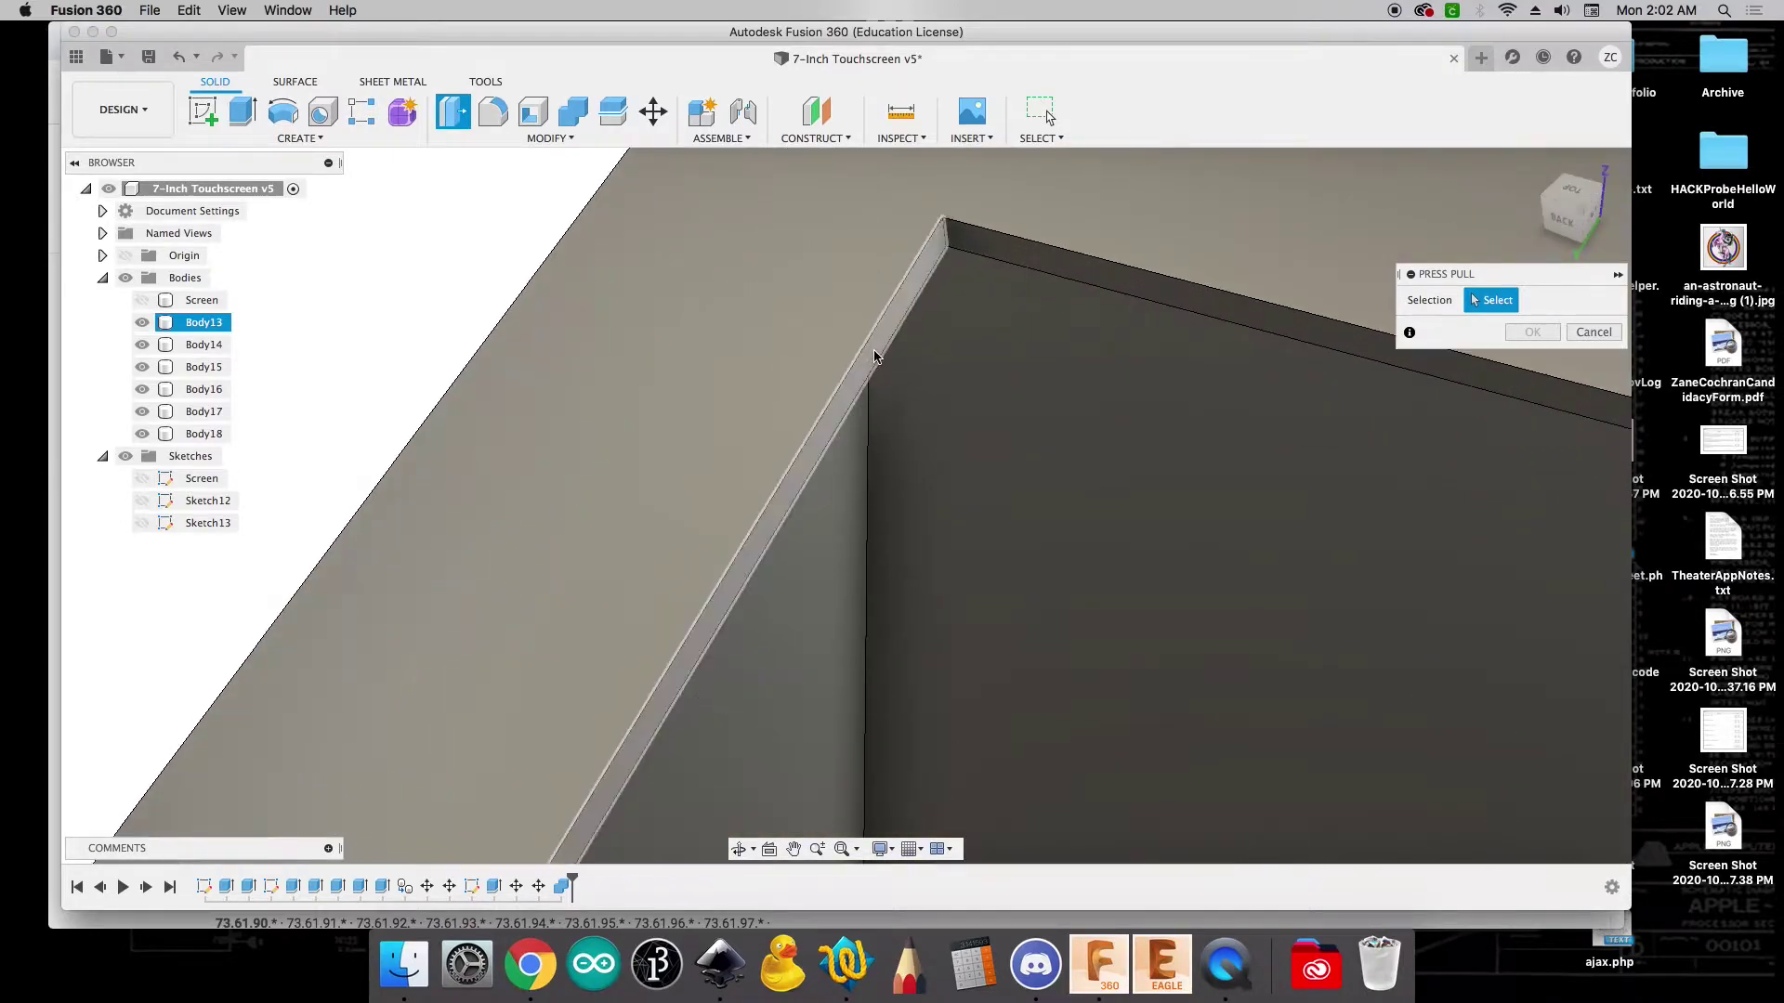
pyautogui.click(883, 344)
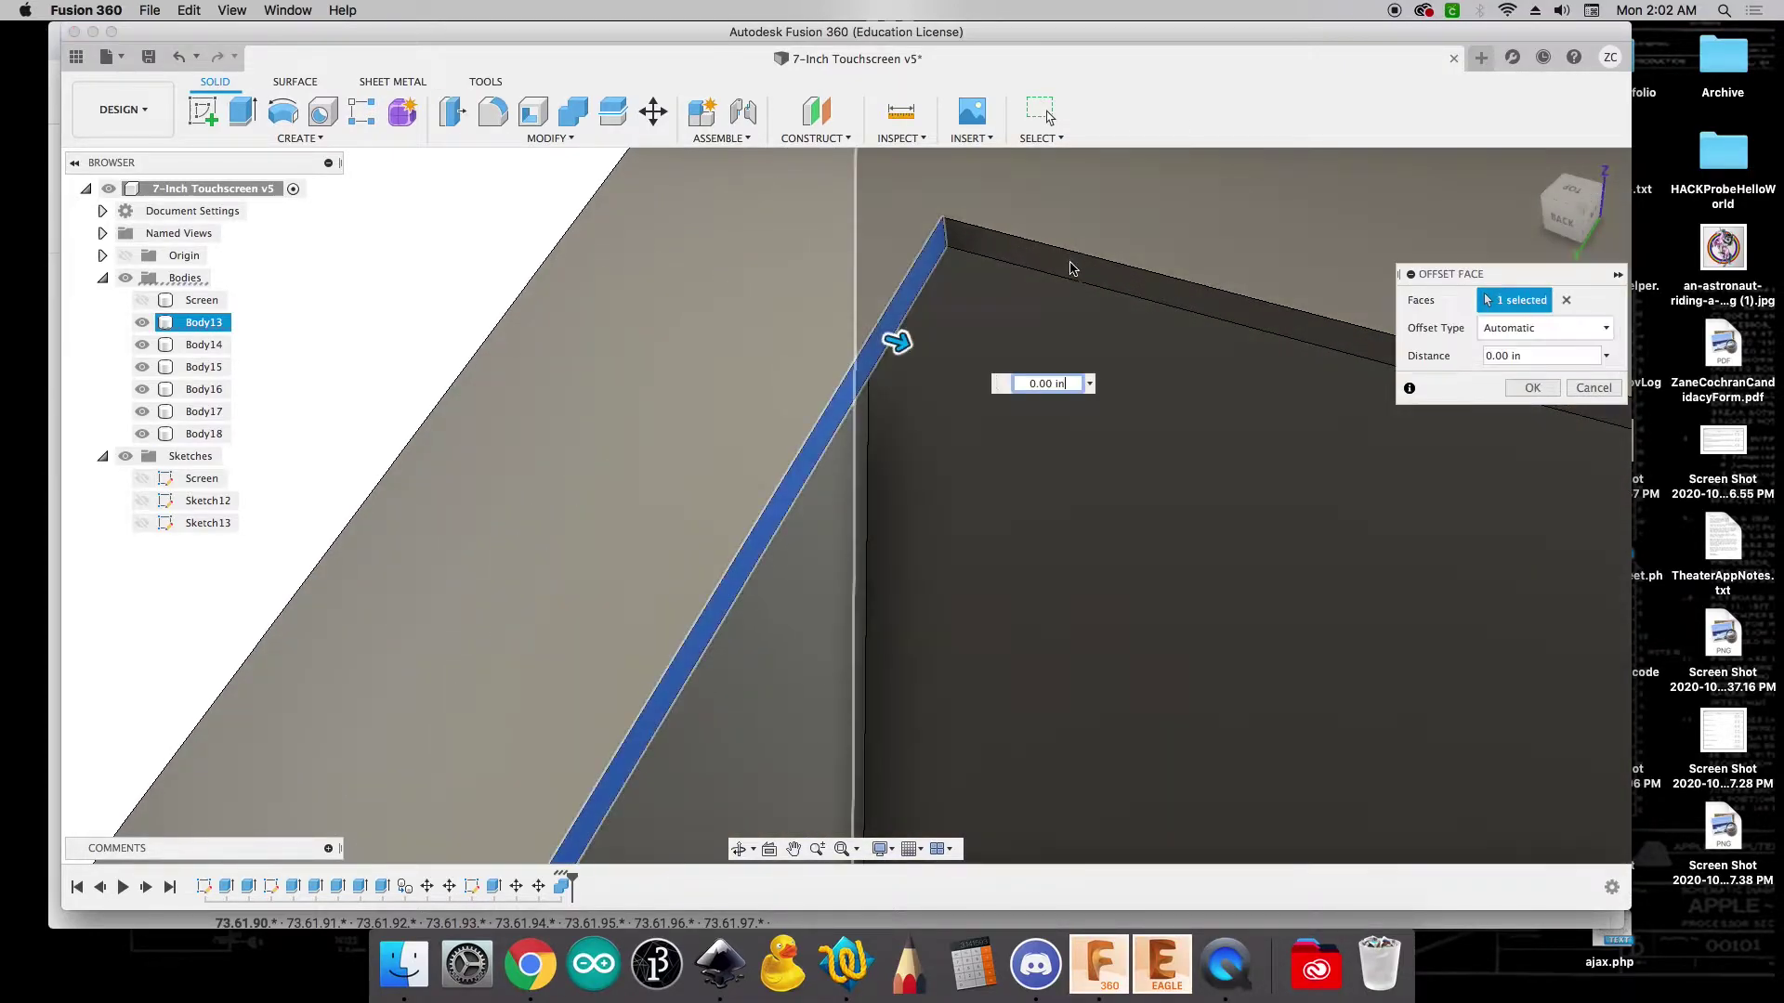
pyautogui.click(1069, 271)
pyautogui.scroll(-5, 1533, 252)
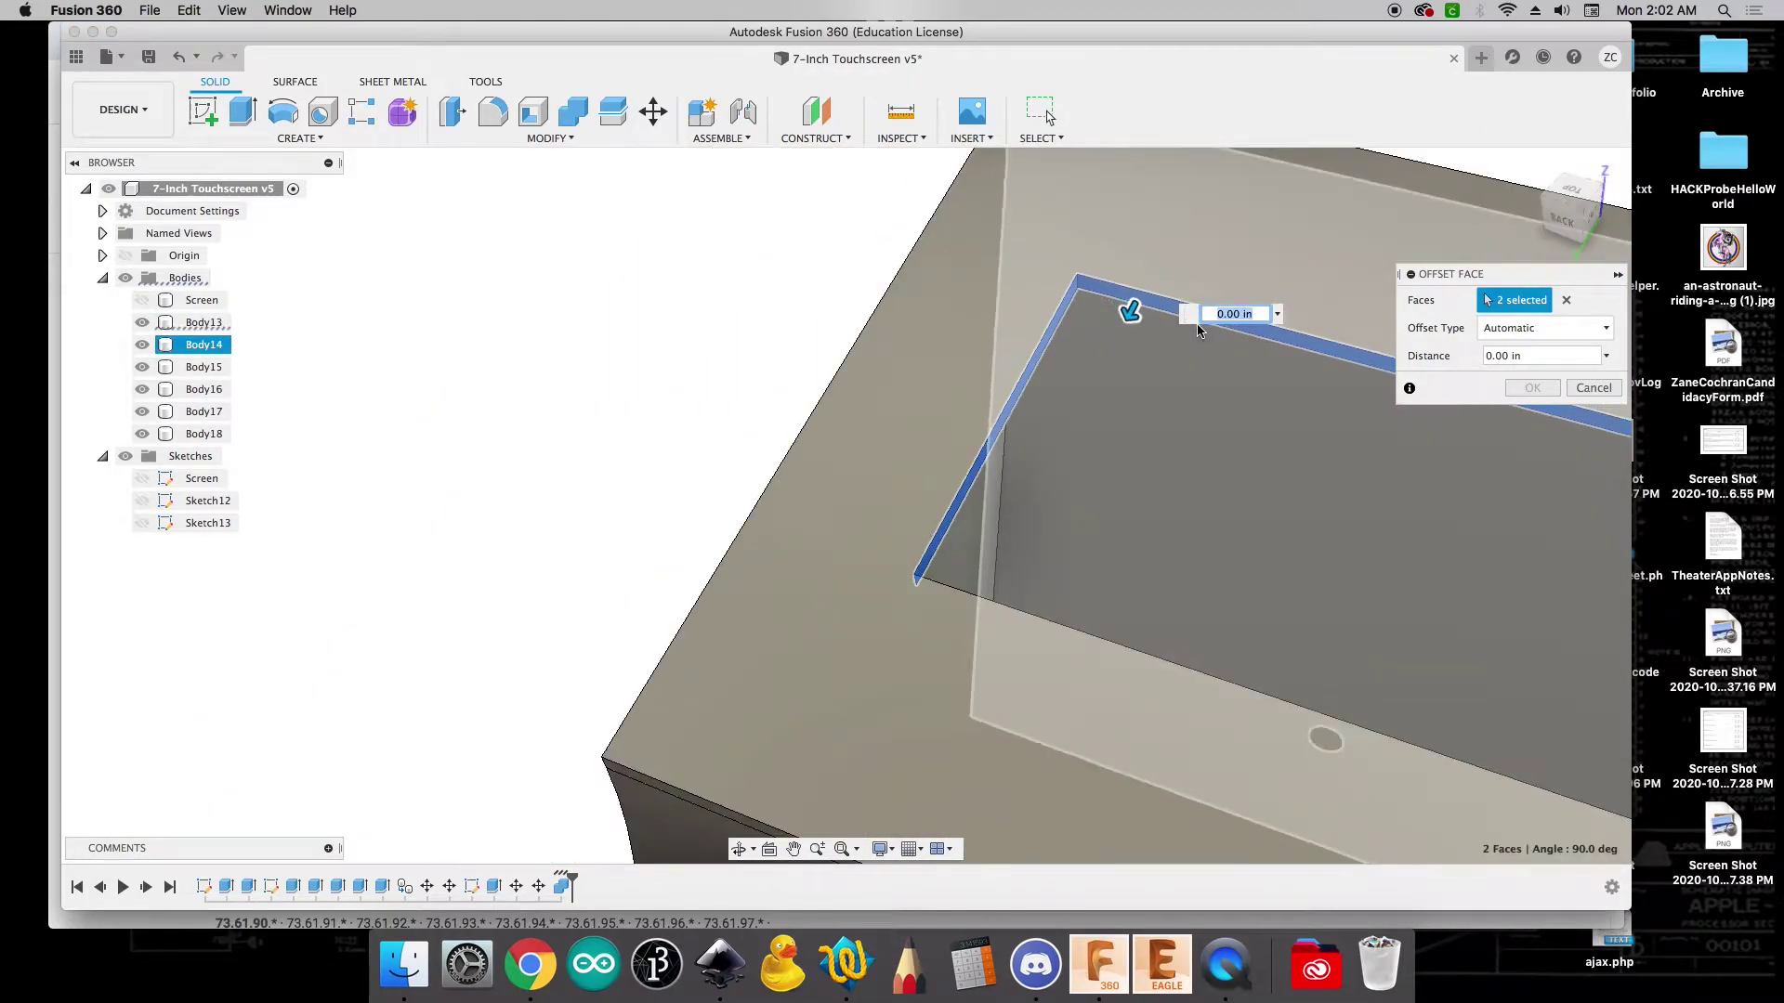
pyautogui.moveTo(1533, 252); pyautogui.dragTo(1145, 231)
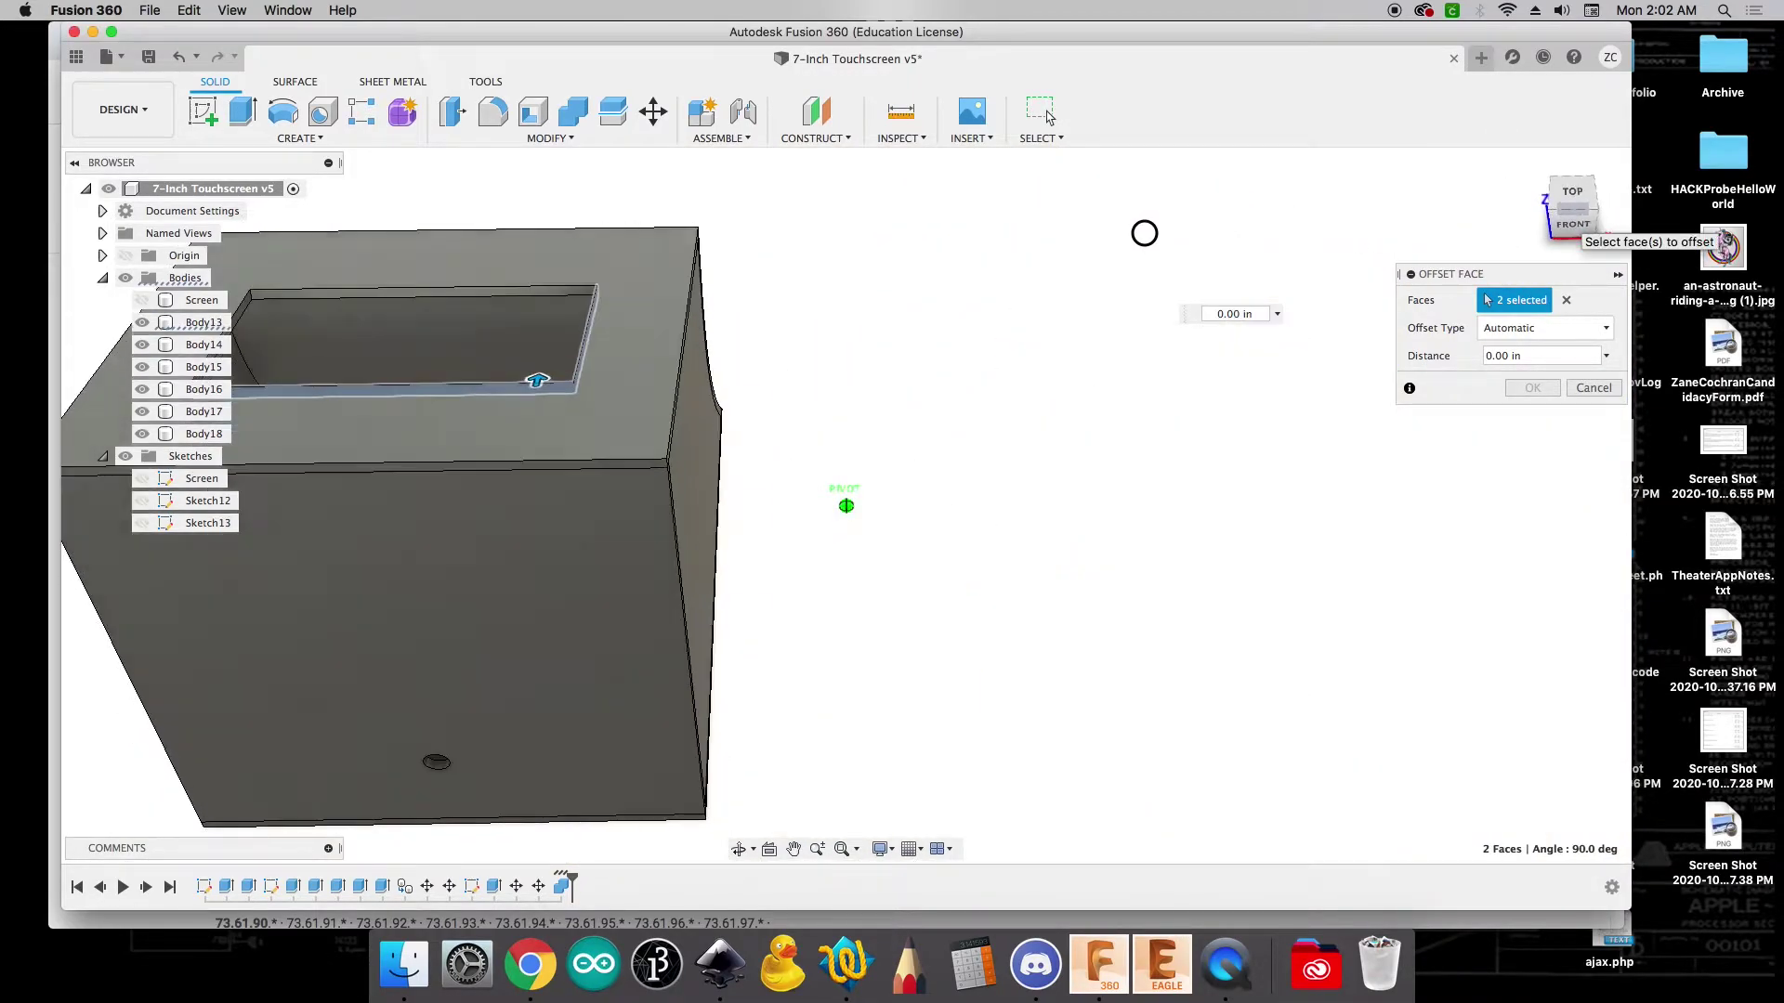
pyautogui.scroll(10, 298, 259)
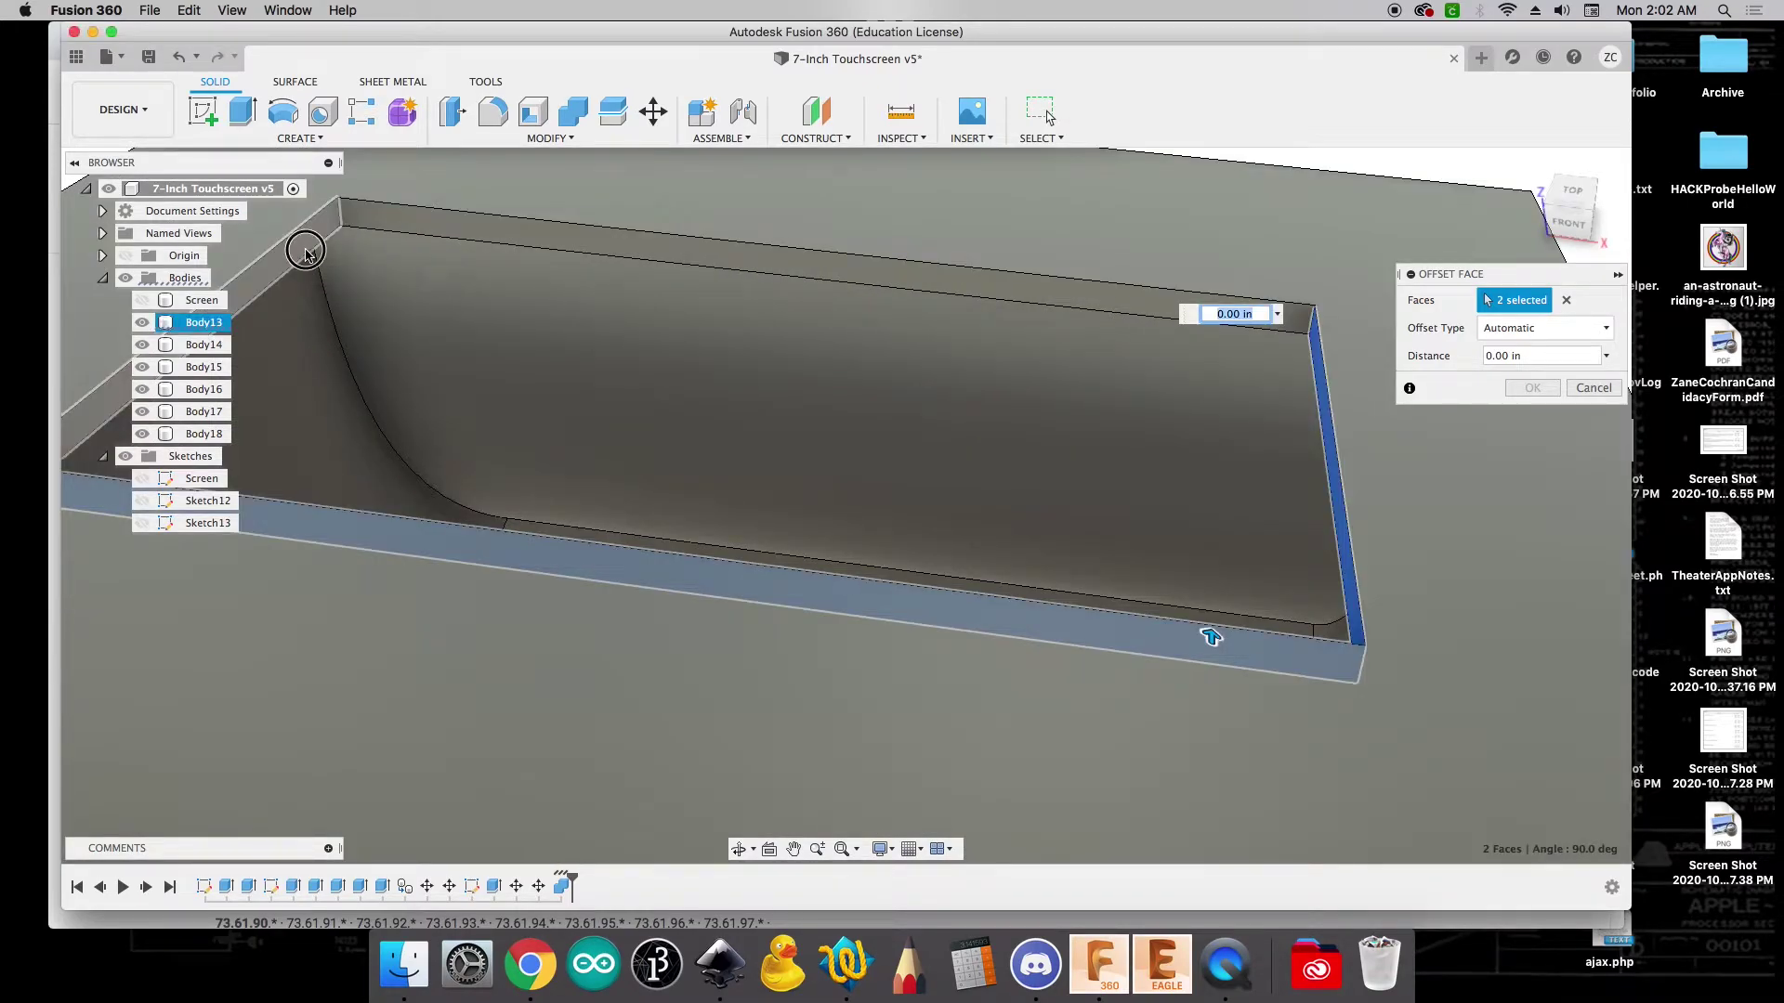
pyautogui.click(304, 254)
pyautogui.click(523, 245)
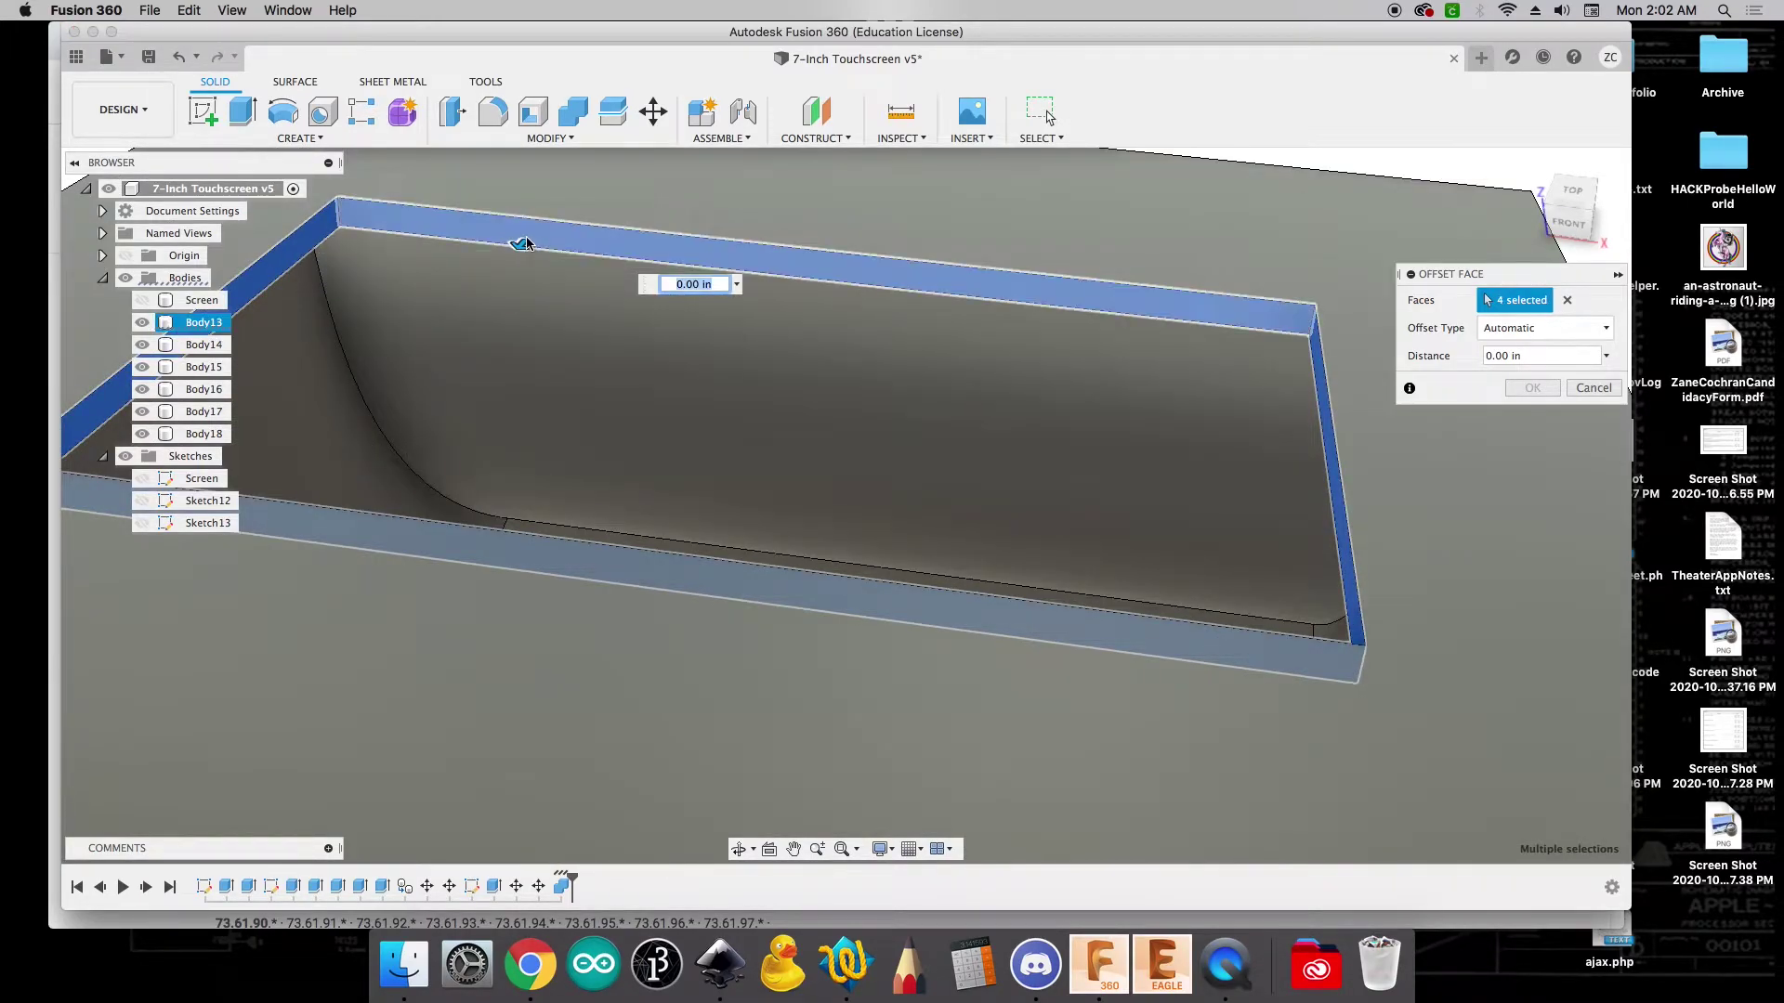
pyautogui.scroll(-8, 927, 406)
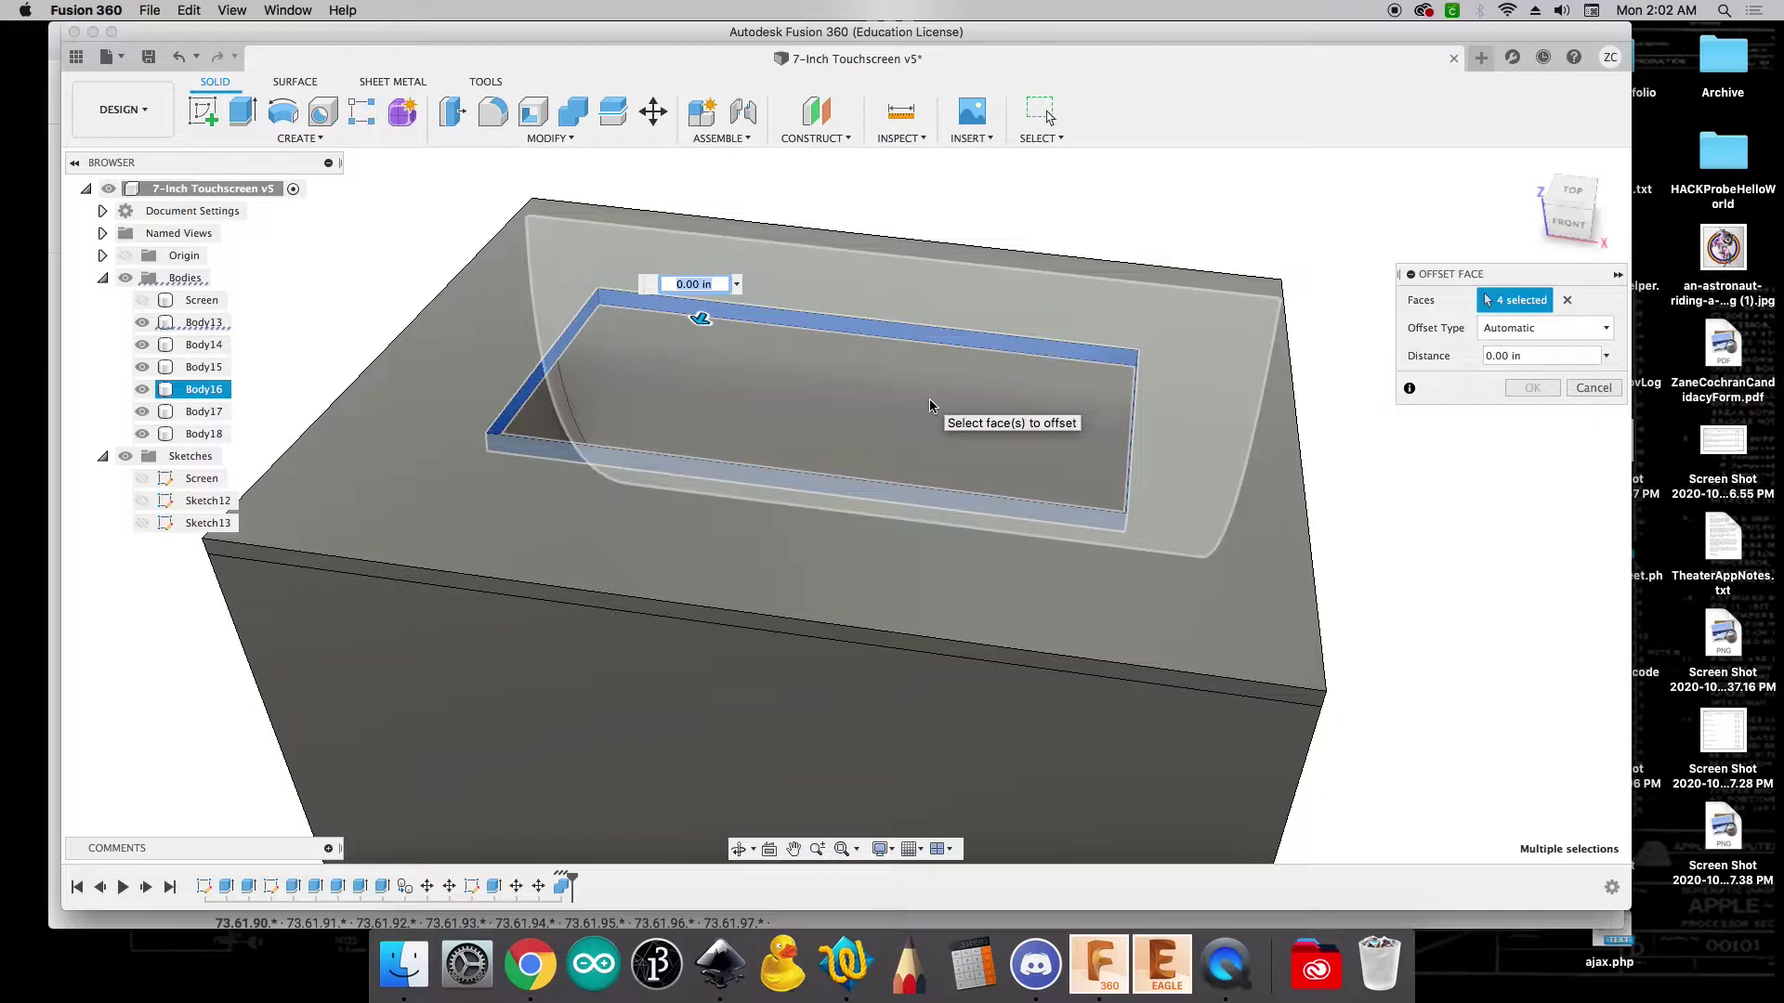
pyautogui.write('.05')
pyautogui.press('Return')
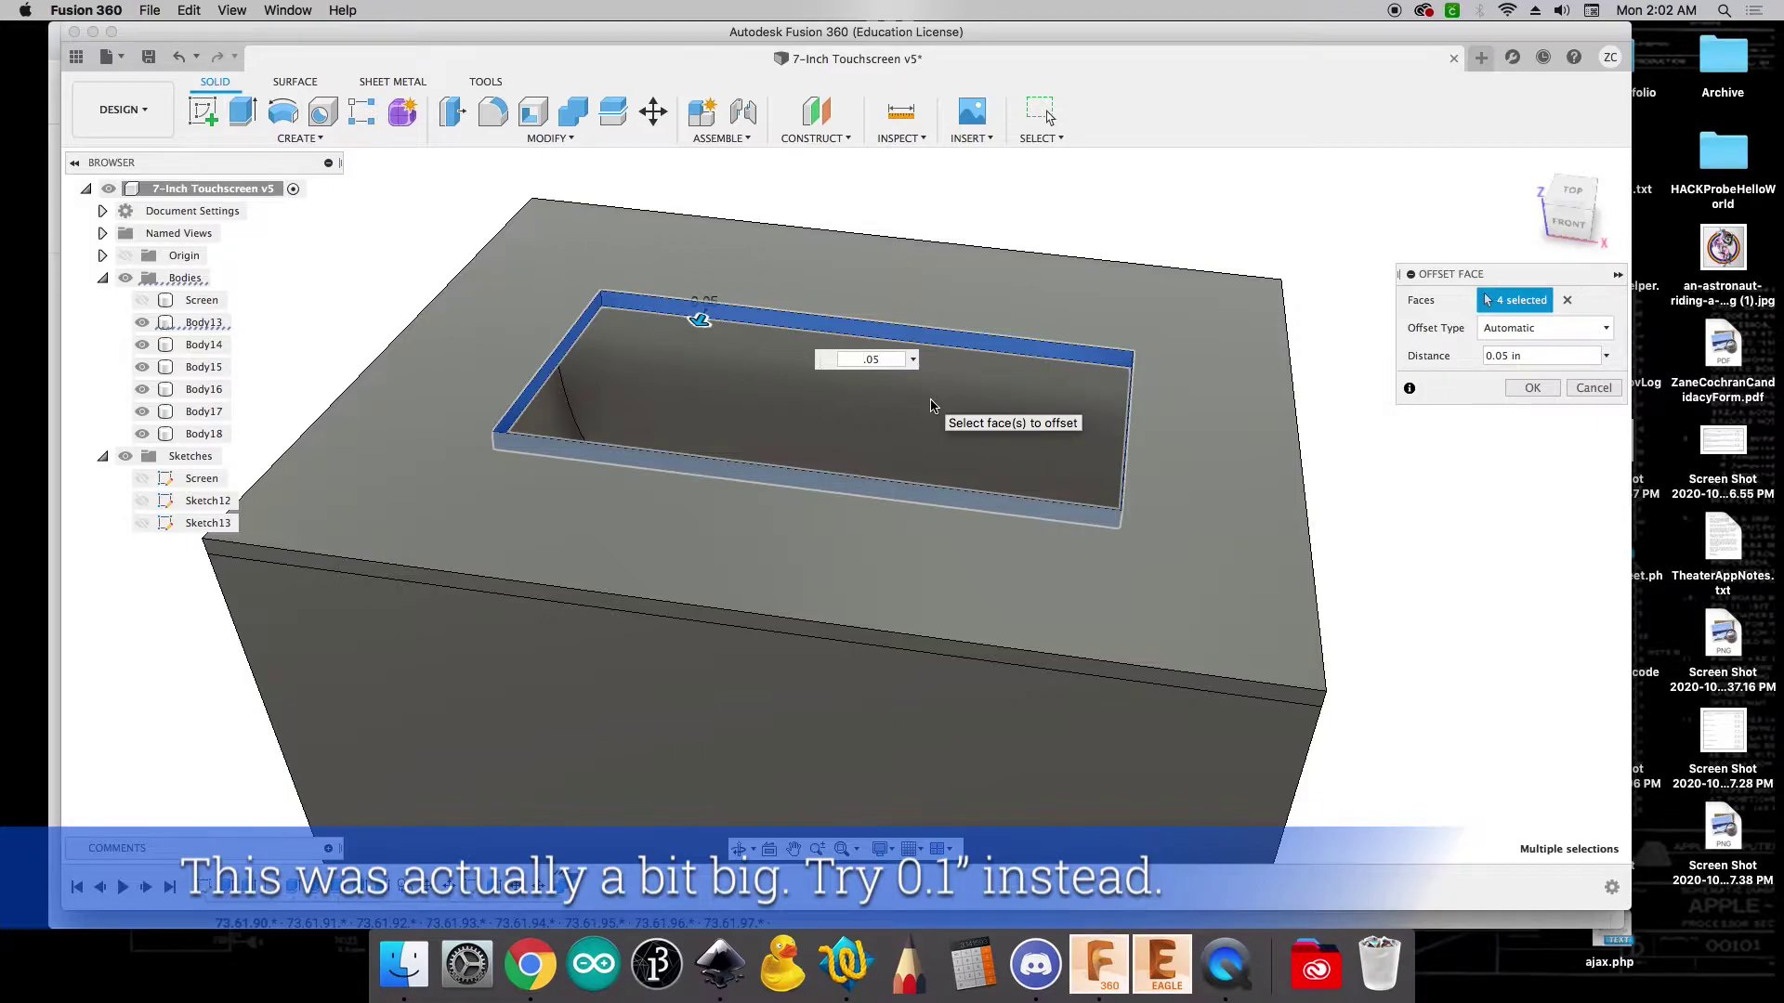
# Set the offset distance of the opening's four faces to -0.05 in and finish the face offset
pyautogui.write('-.05')
pyautogui.press('Return')
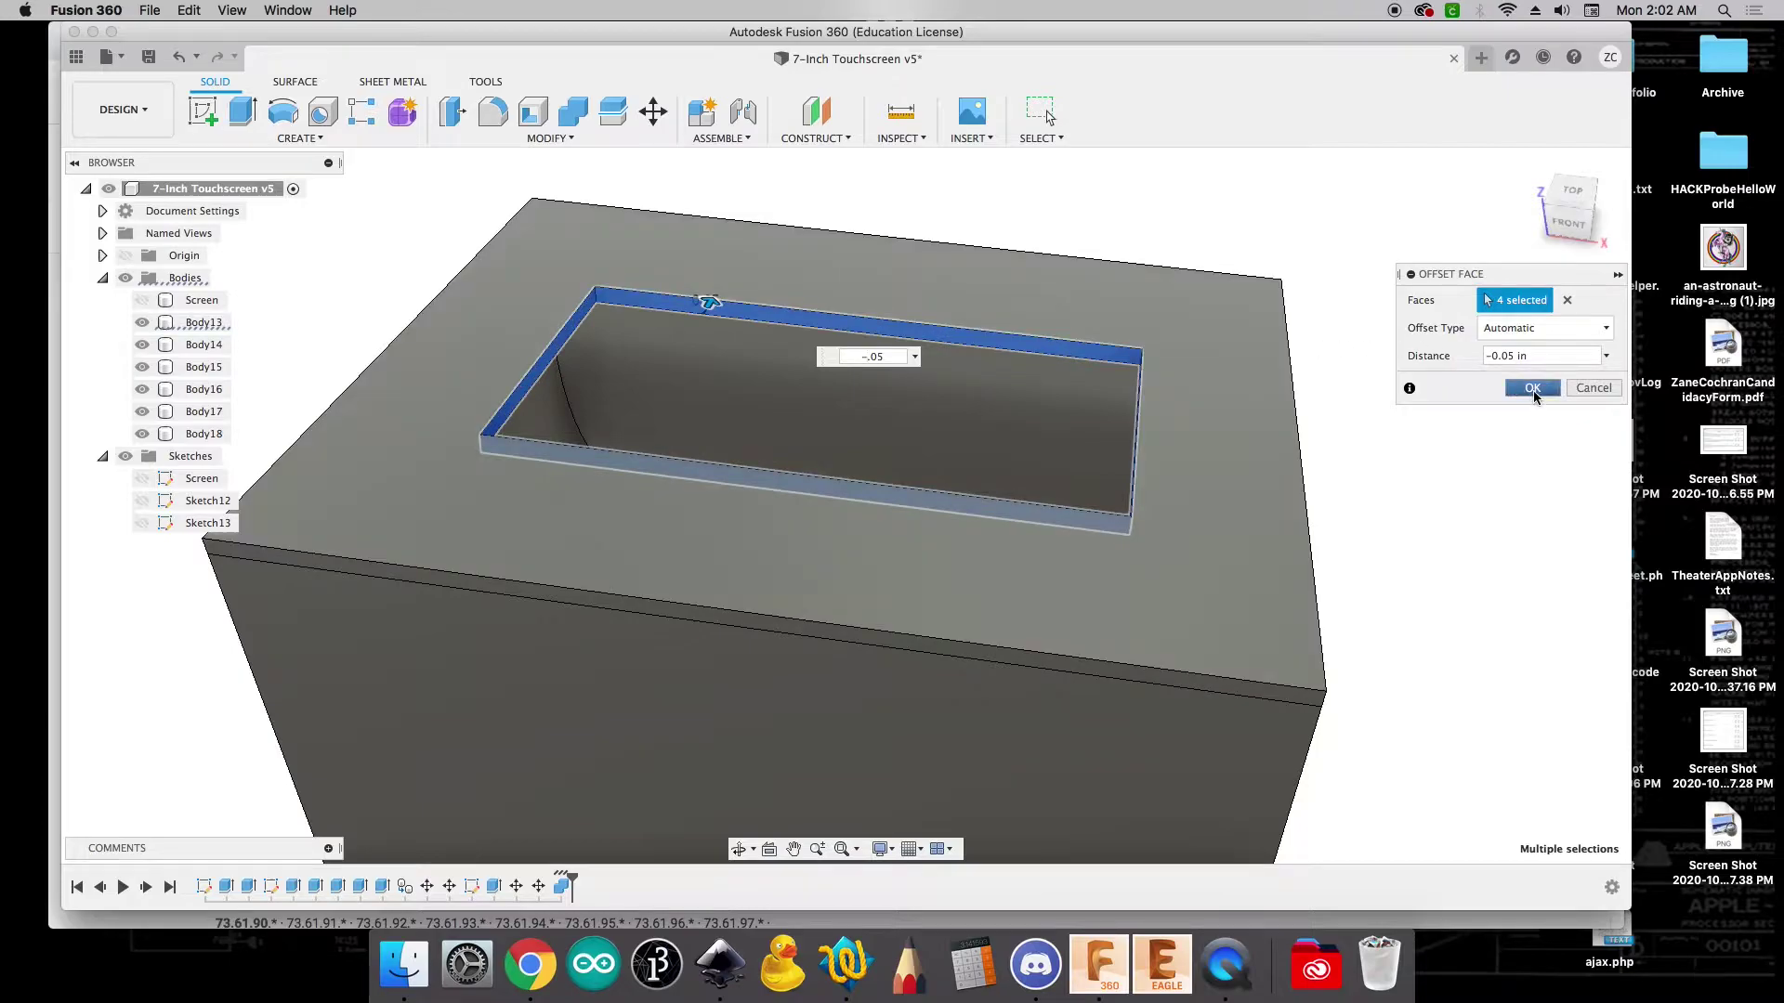
pyautogui.click(1533, 389)
# Show the Screen body again and examine the clearance gap around it from above and up close at a corner
pyautogui.click(142, 300)
pyautogui.click(1571, 201)
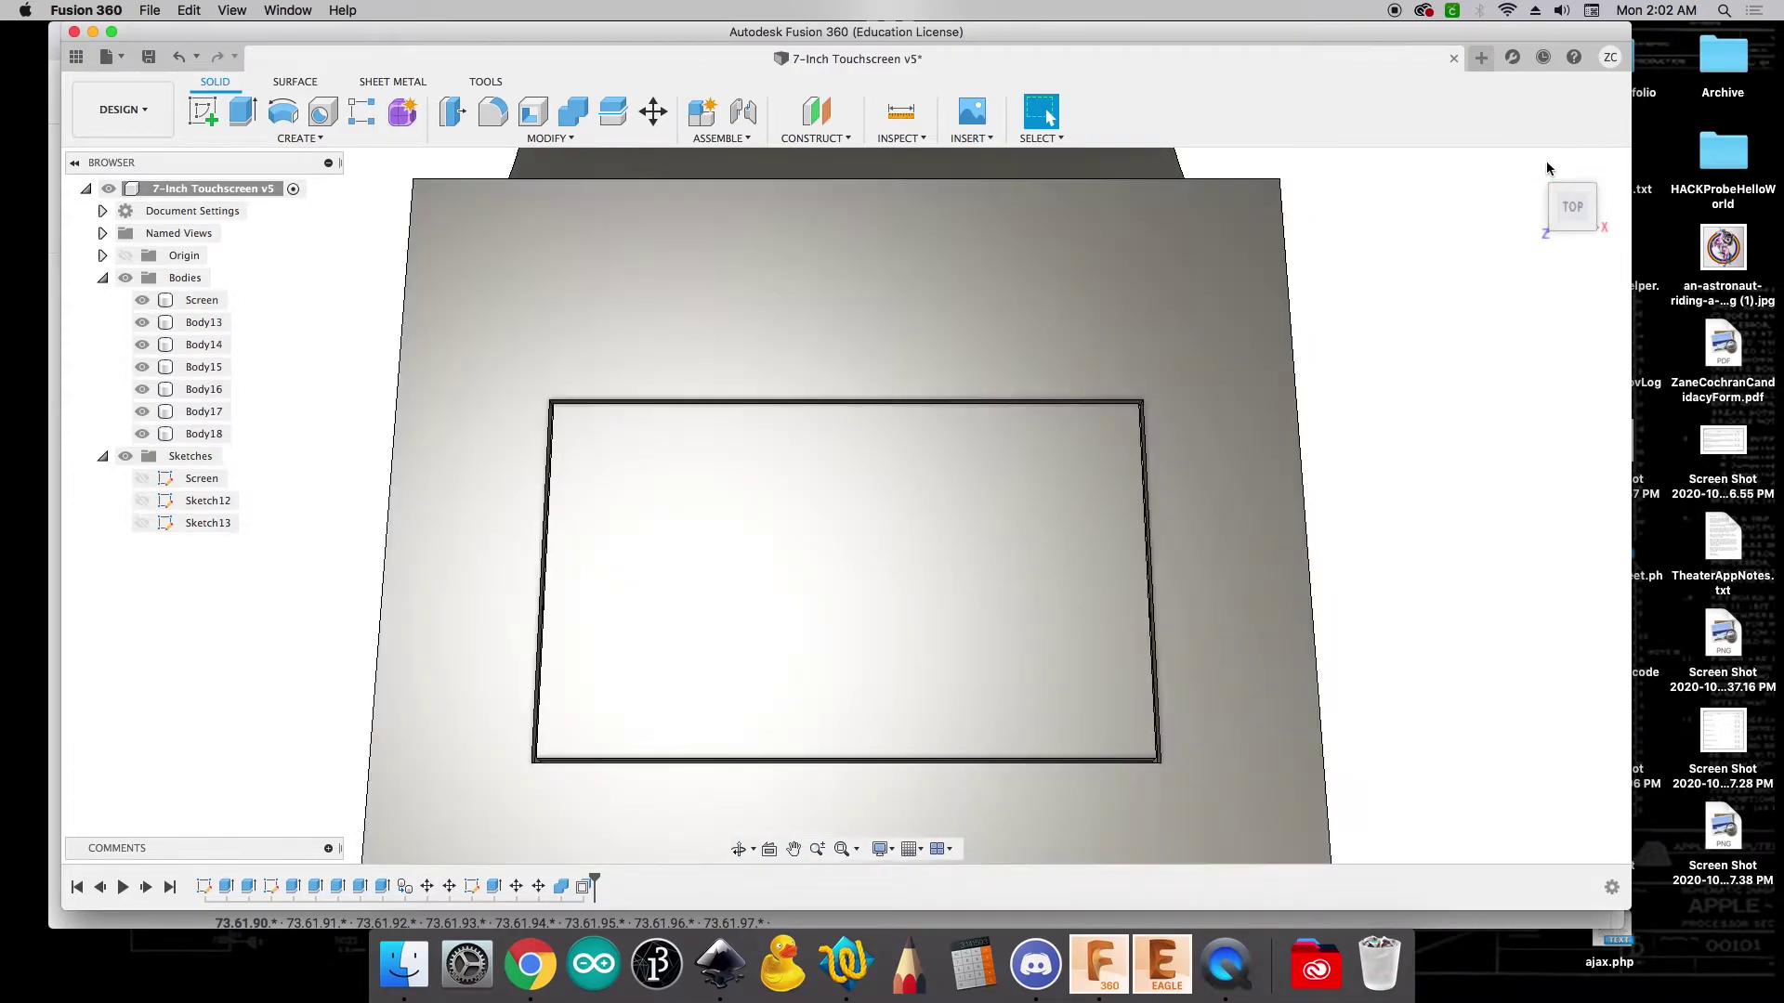
pyautogui.keyDown('shift'); pyautogui.moveTo(1538, 186); pyautogui.dragTo(1208, 155, button='middle'); pyautogui.keyUp('shift')
pyautogui.keyDown('shift'); pyautogui.moveTo(966, 288); pyautogui.dragTo(897, 270, button='middle'); pyautogui.keyUp('shift')
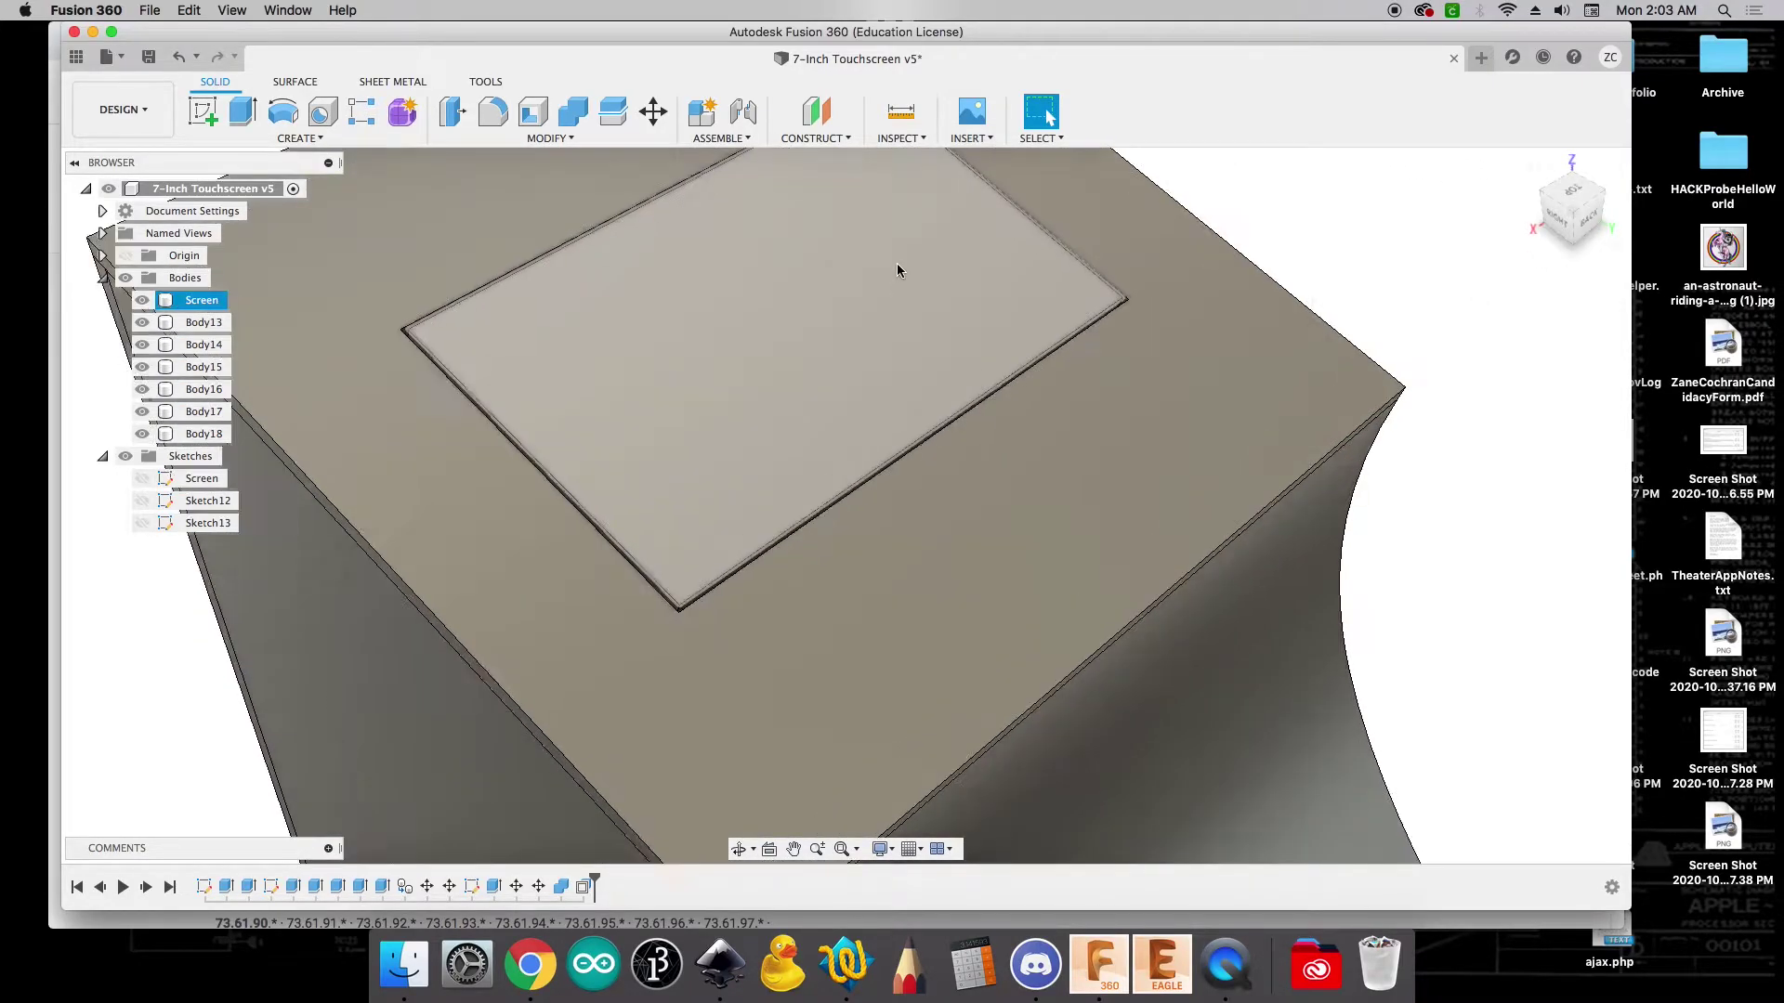
pyautogui.scroll(10, 1203, 297)
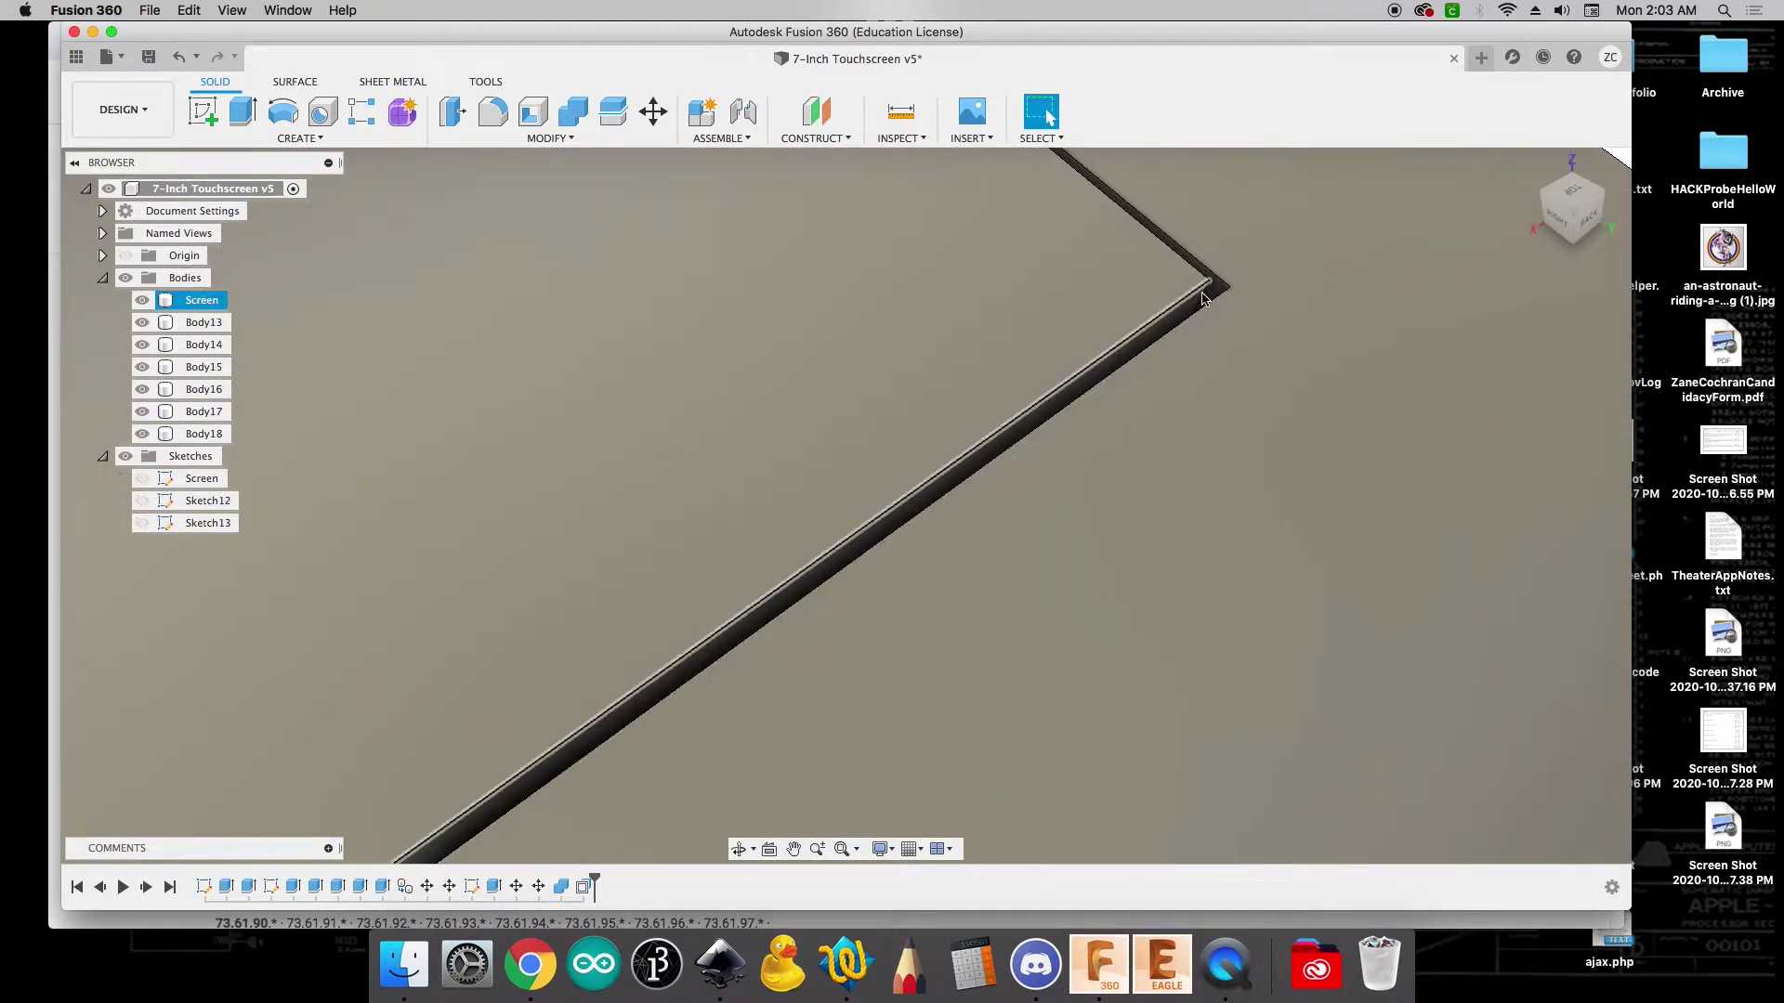
pyautogui.scroll(-10, 1209, 301)
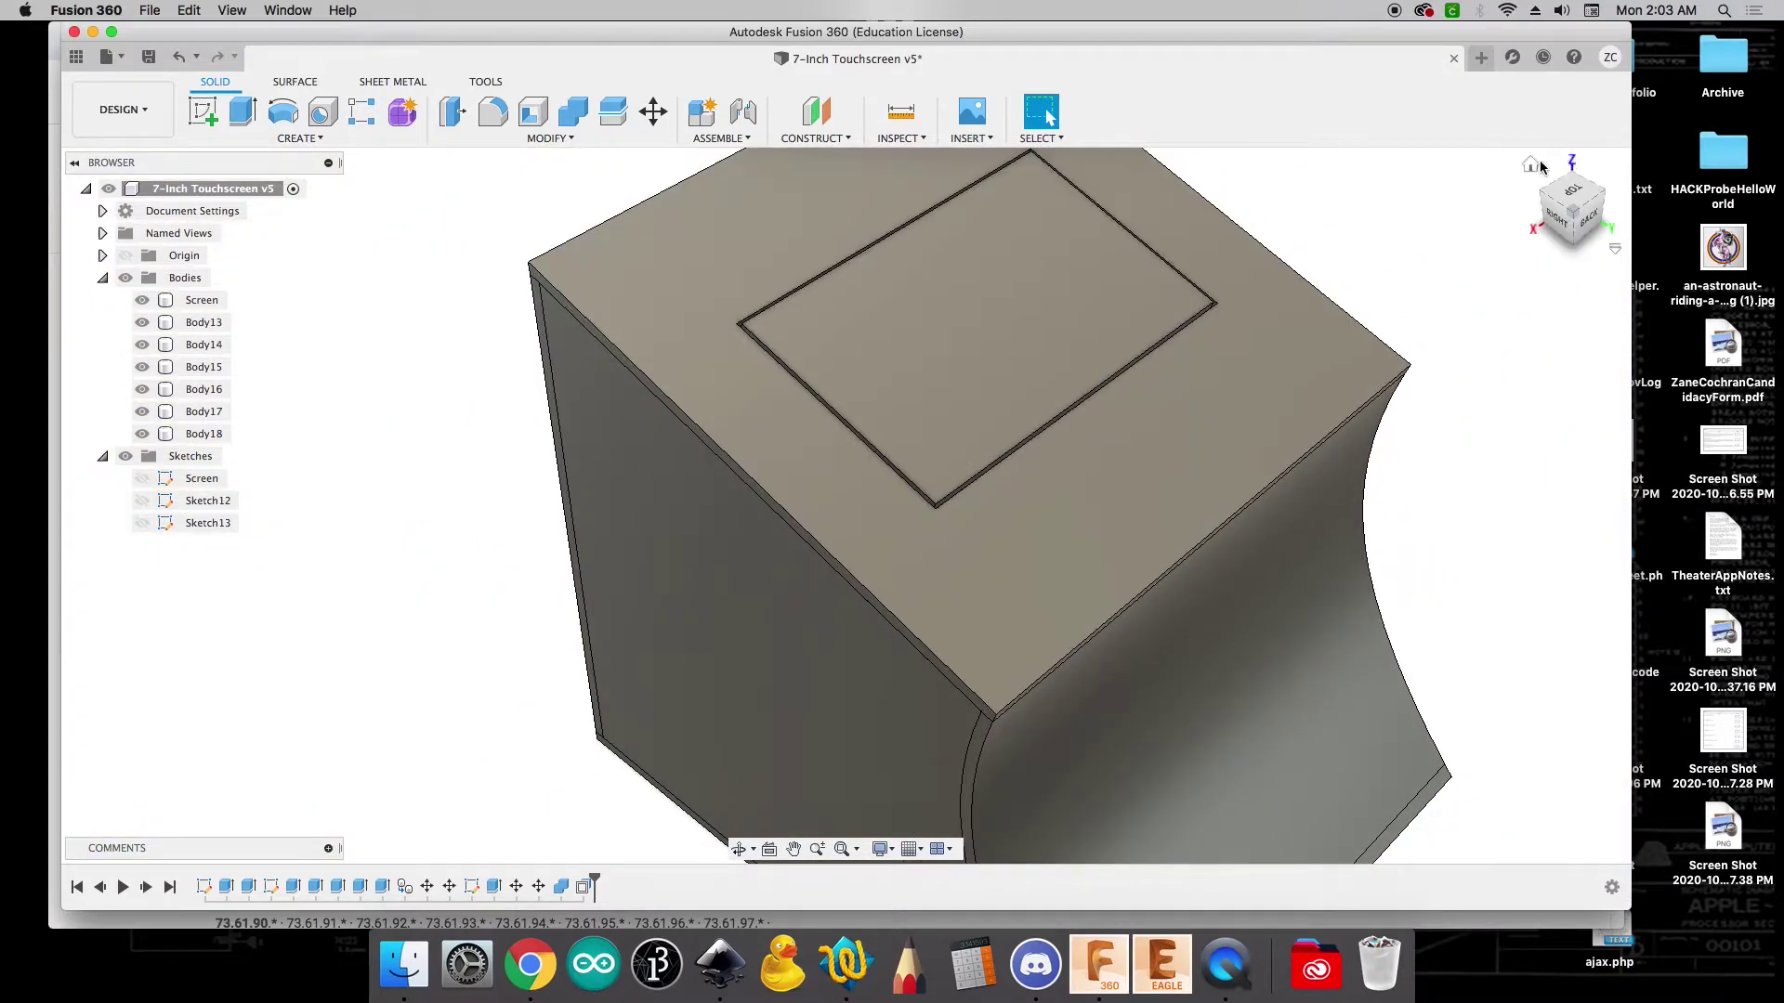
# Save a new version of the design with the description User Saved, viewing the enclosure from its curved side
pyautogui.click(1531, 164)
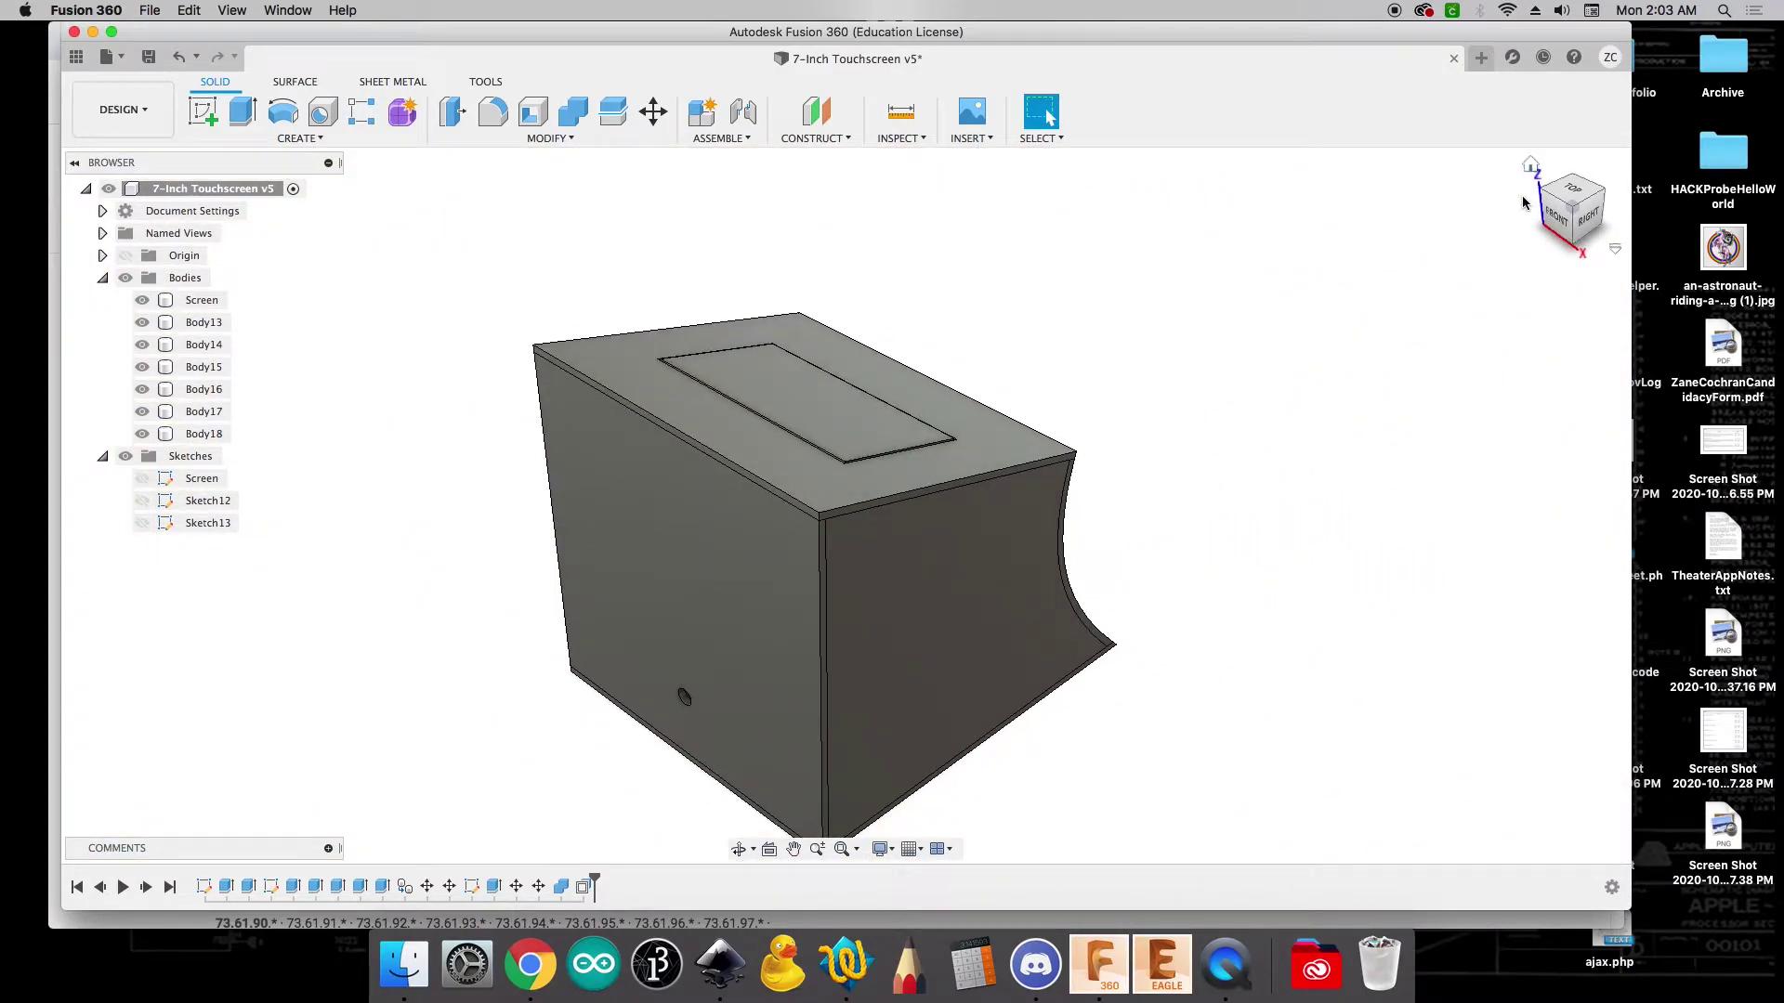
pyautogui.keyDown('shift'); pyautogui.moveTo(1522, 195); pyautogui.dragTo(1338, 186, button='middle'); pyautogui.keyUp('shift')
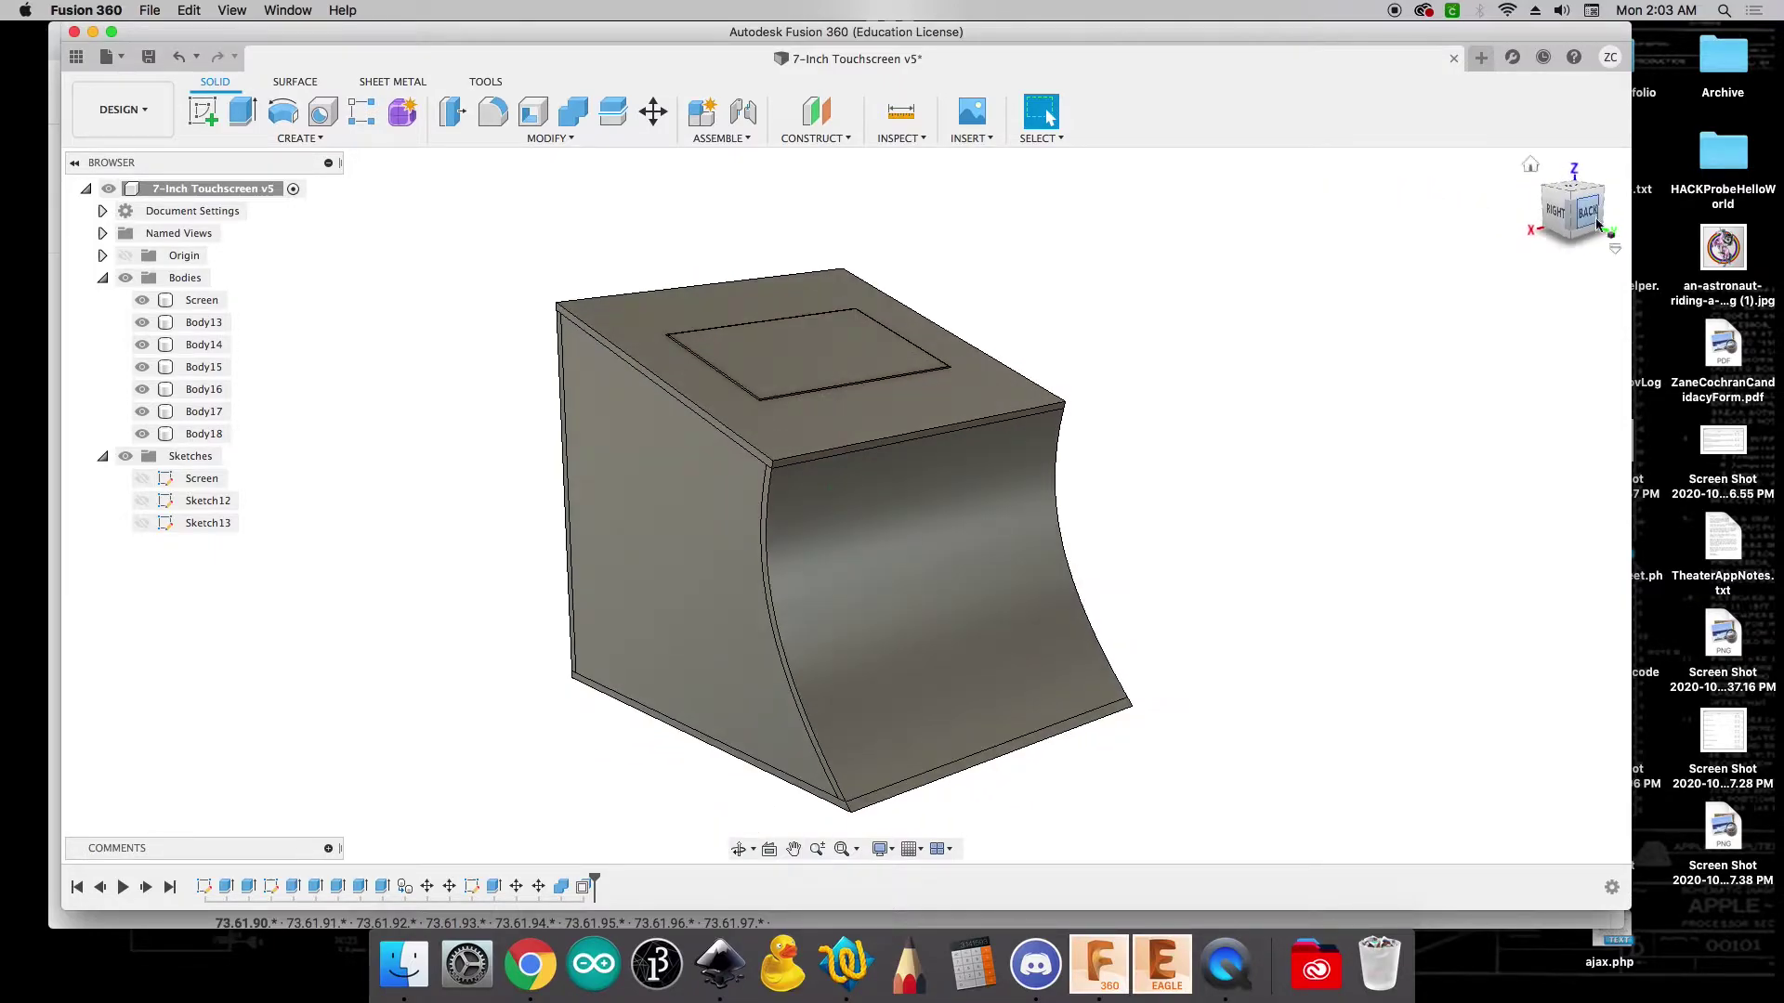
pyautogui.press('super+s')
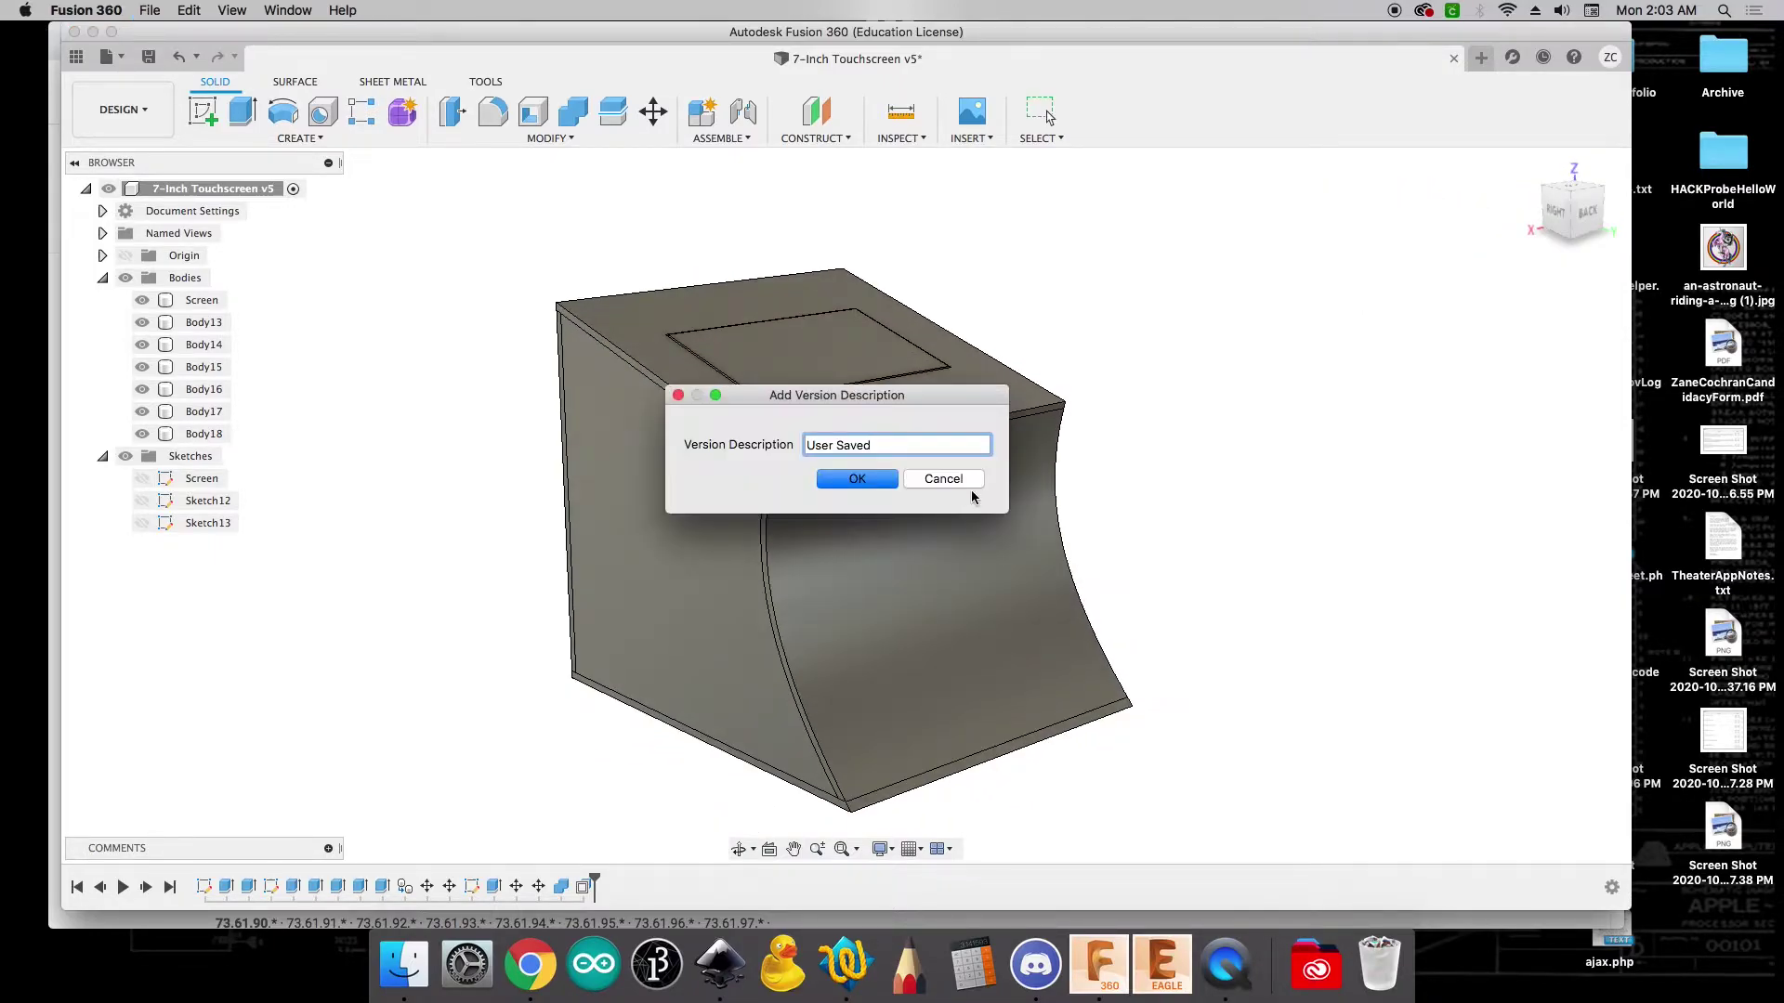
pyautogui.click(880, 482)
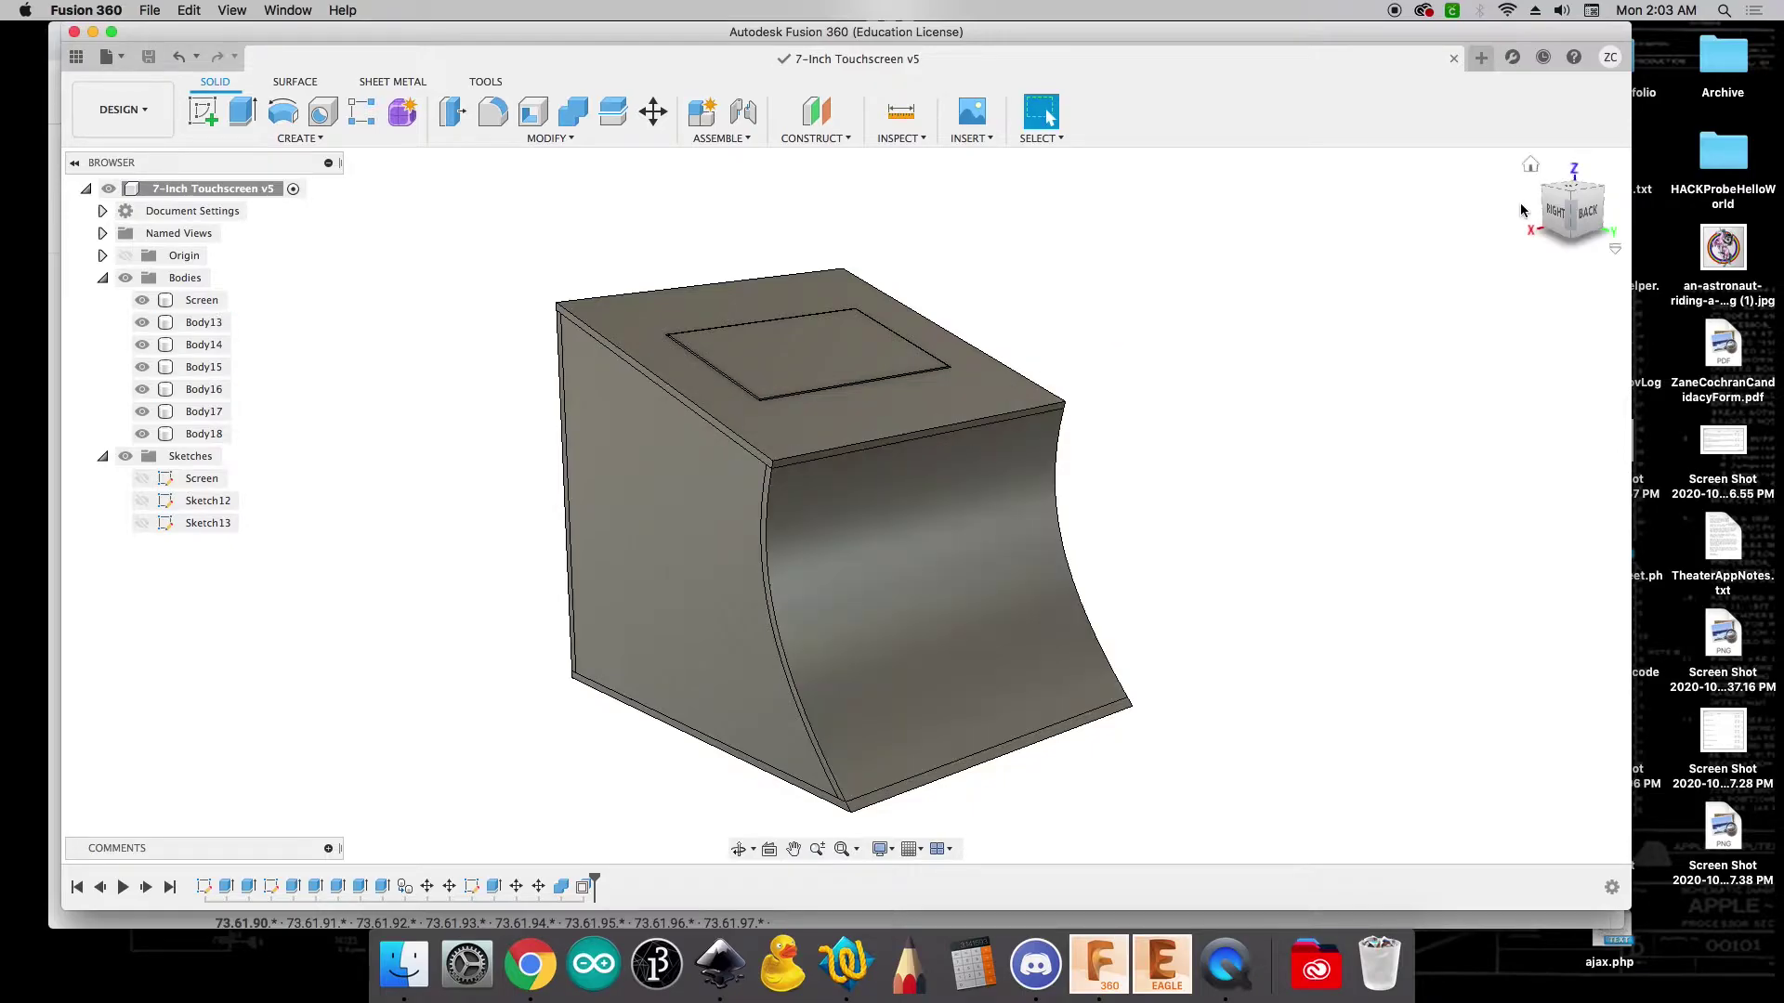
# Switch to the Render workspace and open the Appearance library at the Wood category
pyautogui.click(140, 113)
pyautogui.click(111, 222)
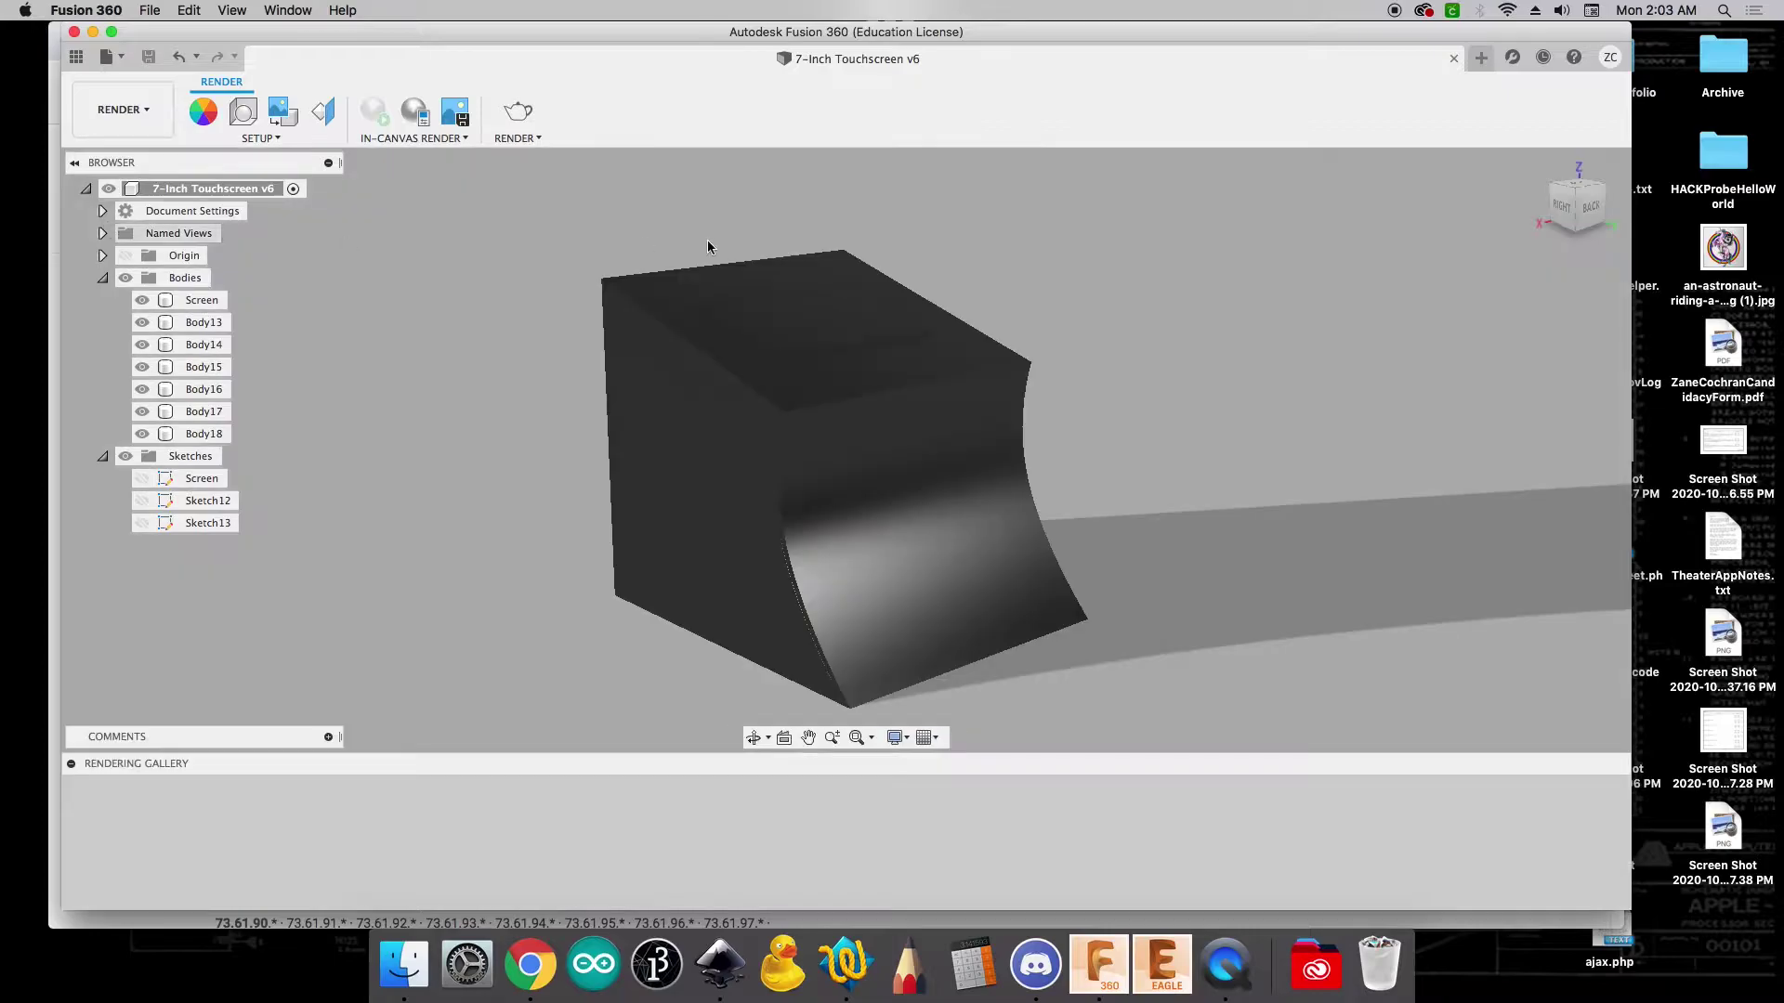
pyautogui.click(210, 122)
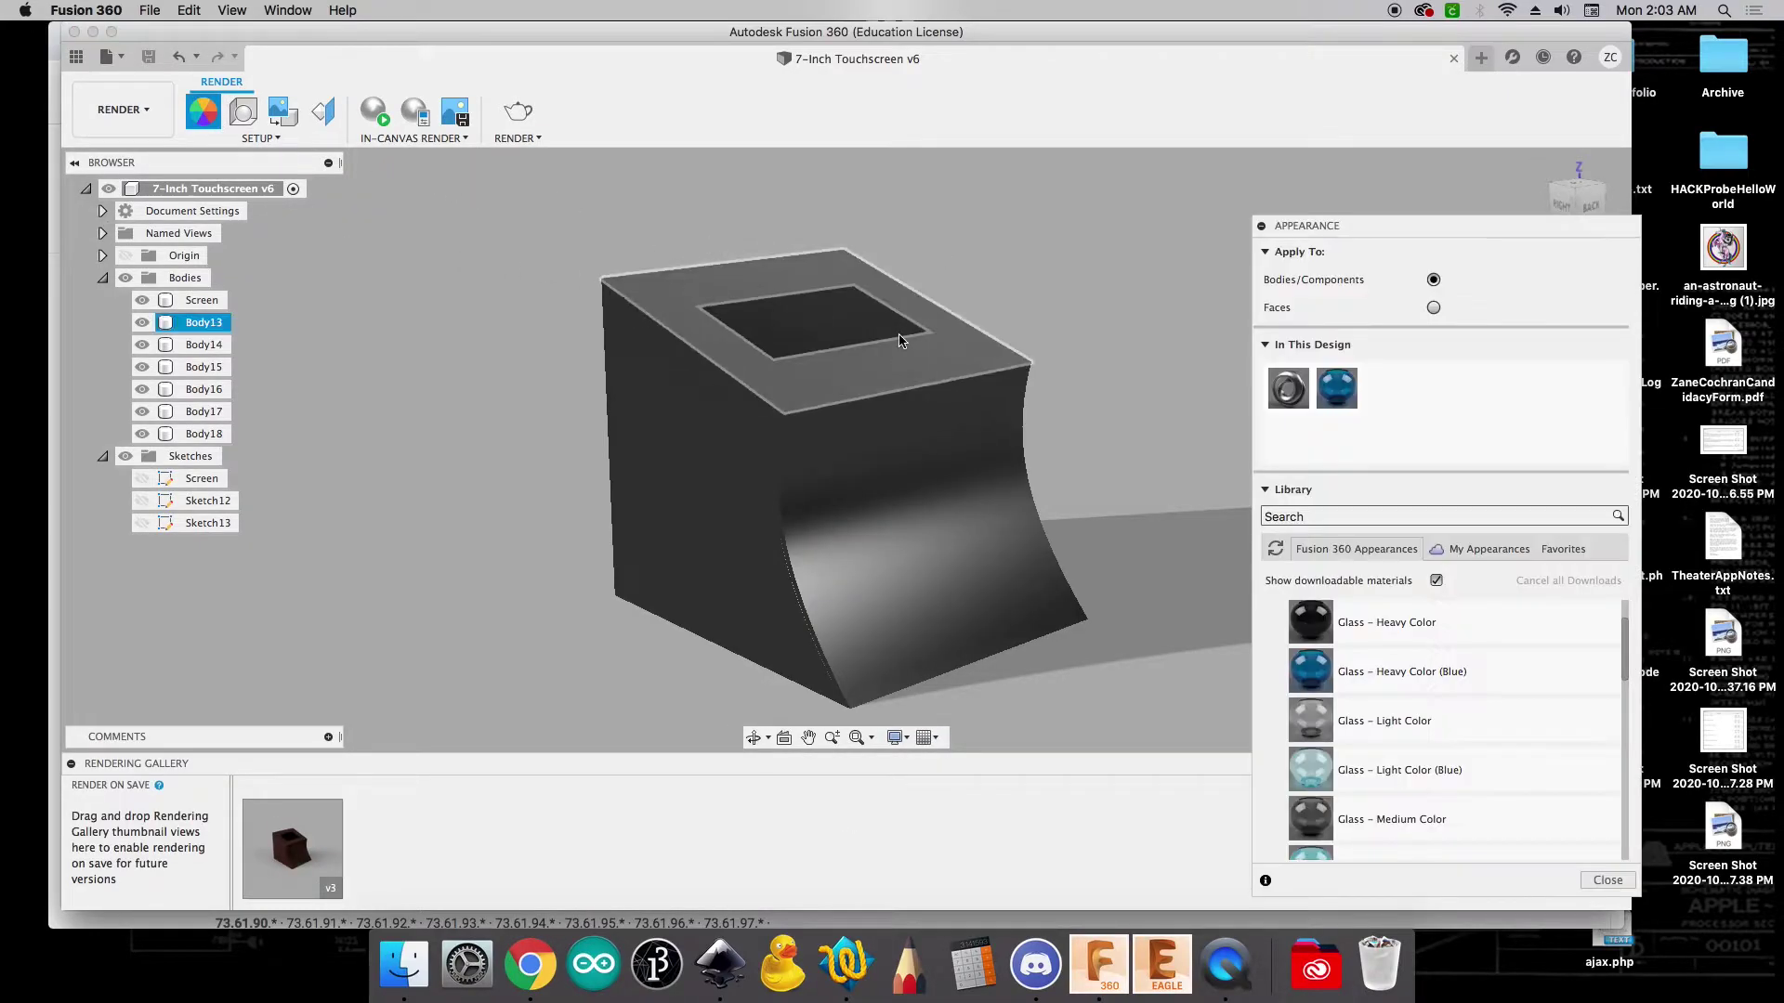
pyautogui.scroll(-3, 1463, 715)
pyautogui.scroll(-8, 1463, 715)
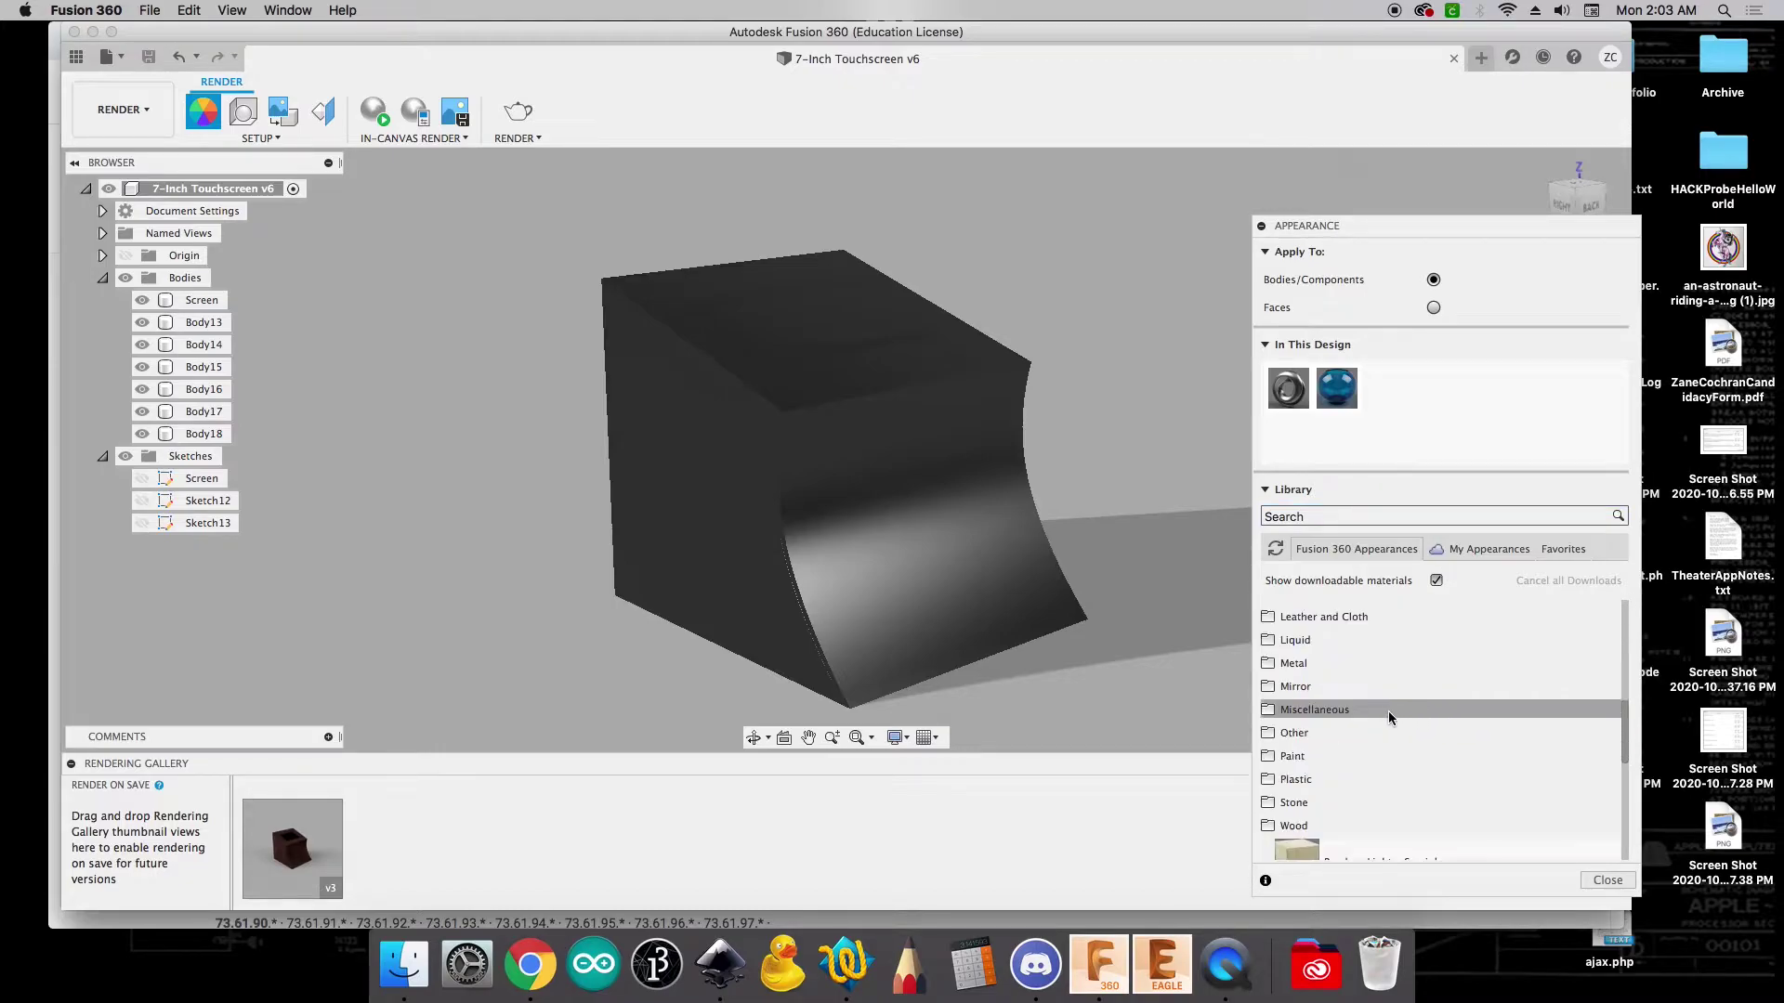
# Apply the Mahogany wood appearance to the enclosure's panels all around, including the sloping panel around the screen
pyautogui.moveTo(1295, 772); pyautogui.dragTo(944, 571)
pyautogui.moveTo(1299, 762); pyautogui.dragTo(859, 520)
pyautogui.keyDown('shift'); pyautogui.moveTo(1523, 209); pyautogui.dragTo(1168, 206, button='middle'); pyautogui.keyUp('shift')
pyautogui.moveTo(1296, 760); pyautogui.dragTo(1033, 517)
pyautogui.moveTo(1568, 207)
pyautogui.keyDown('shift'); pyautogui.mouseDown(button='middle')
pyautogui.moveTo(1565, 191)
pyautogui.moveTo(1394, 418)
pyautogui.mouseUp(button='middle'); pyautogui.keyUp('shift')
pyautogui.moveTo(1296, 760); pyautogui.dragTo(1062, 520)
pyautogui.moveTo(1579, 195)
pyautogui.keyDown('shift'); pyautogui.mouseDown(button='middle')
pyautogui.moveTo(1591, 320)
pyautogui.moveTo(1593, 299)
pyautogui.mouseUp(button='middle'); pyautogui.keyUp('shift')
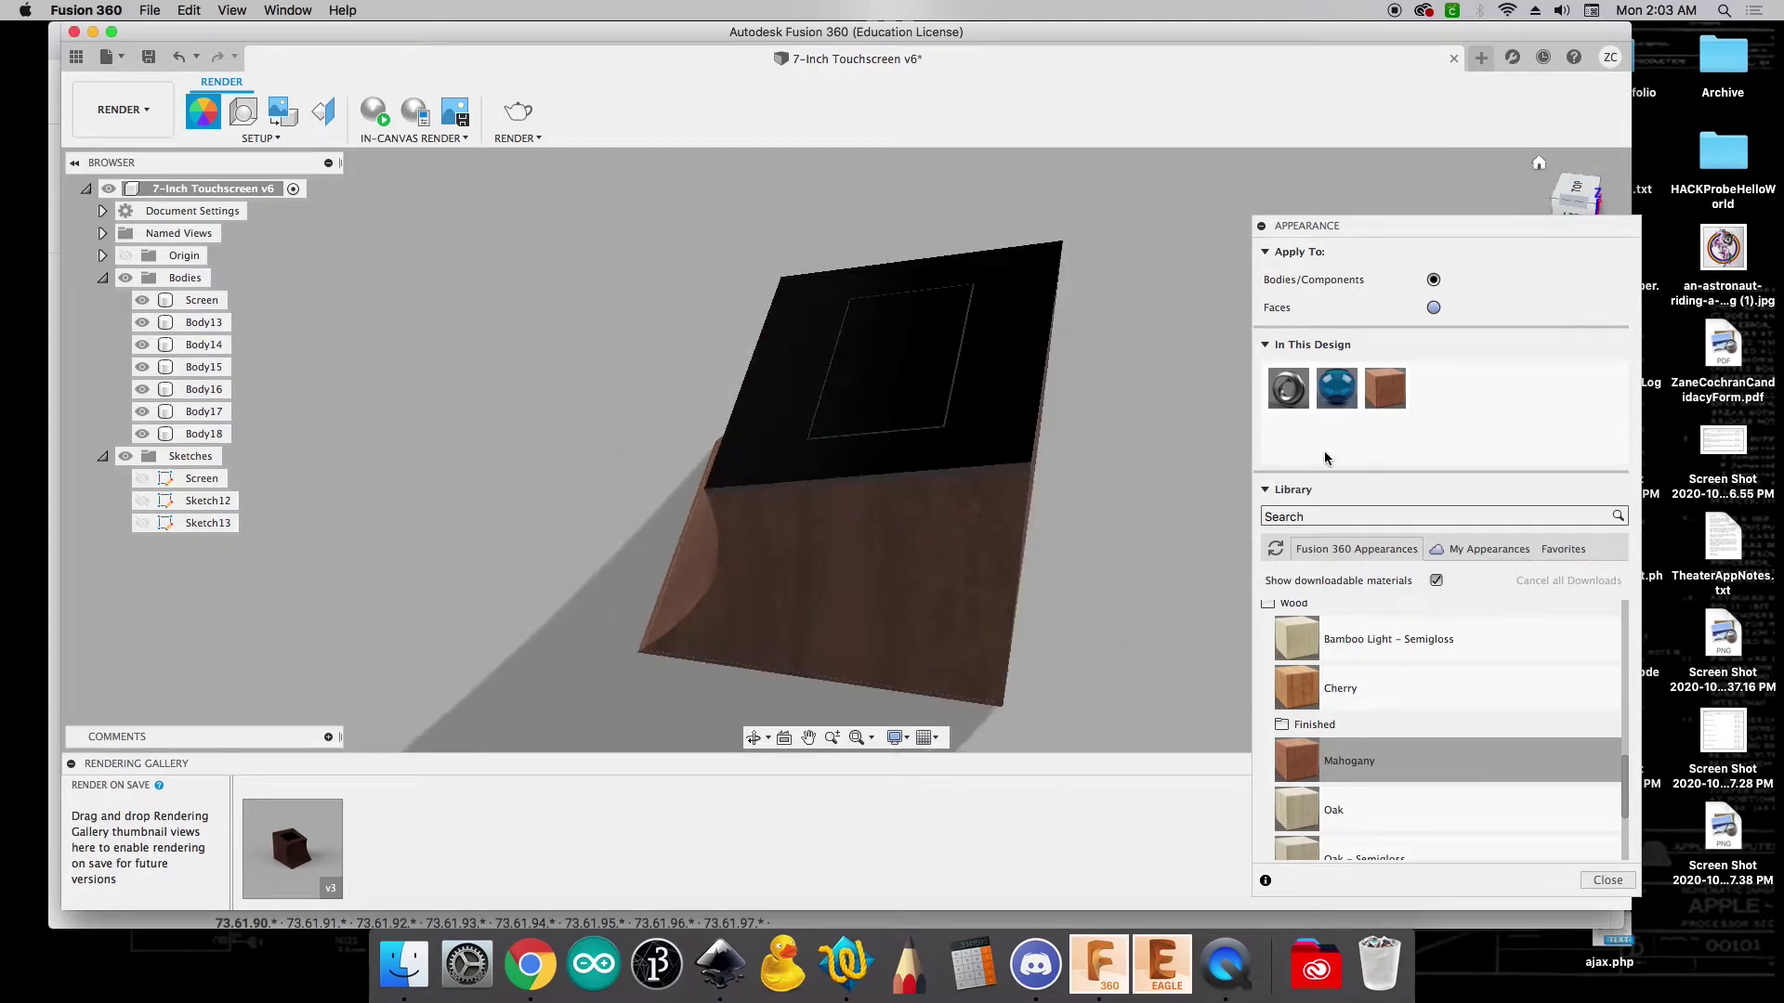
pyautogui.moveTo(1298, 774); pyautogui.dragTo(1050, 498)
# Apply the Glass - Medium Color appearance to the Screen body
pyautogui.scroll(10, 1478, 627)
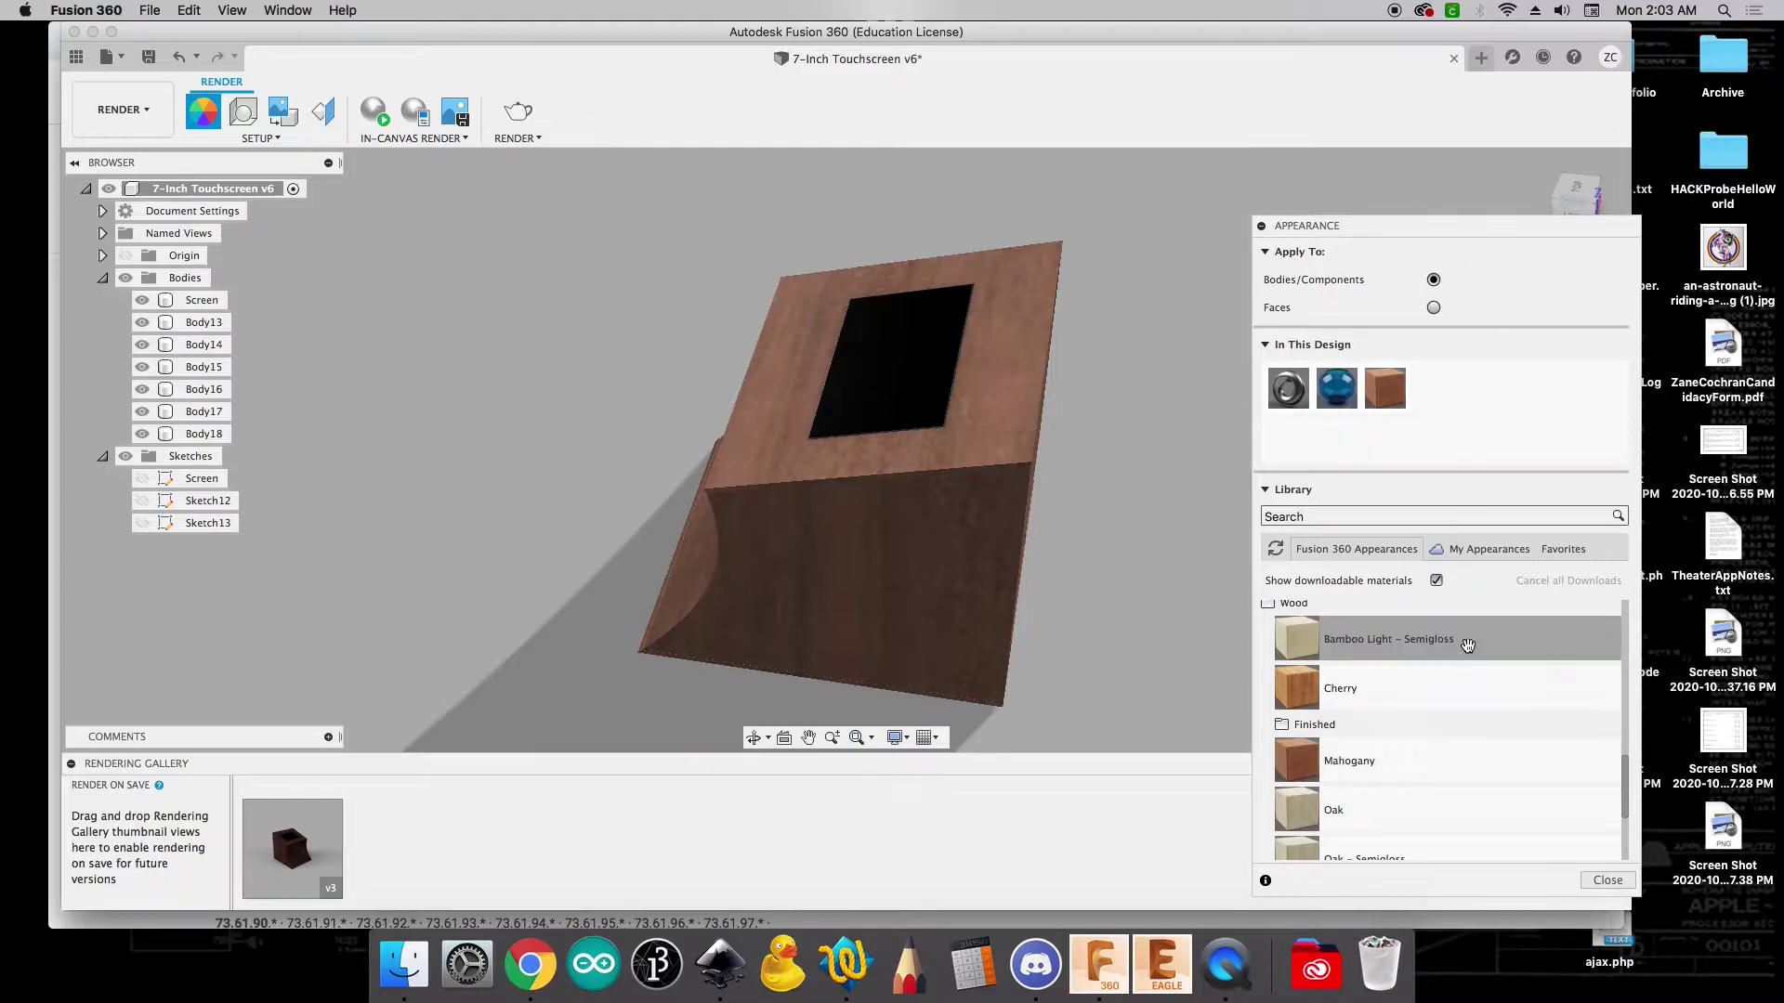
pyautogui.scroll(3, 1477, 627)
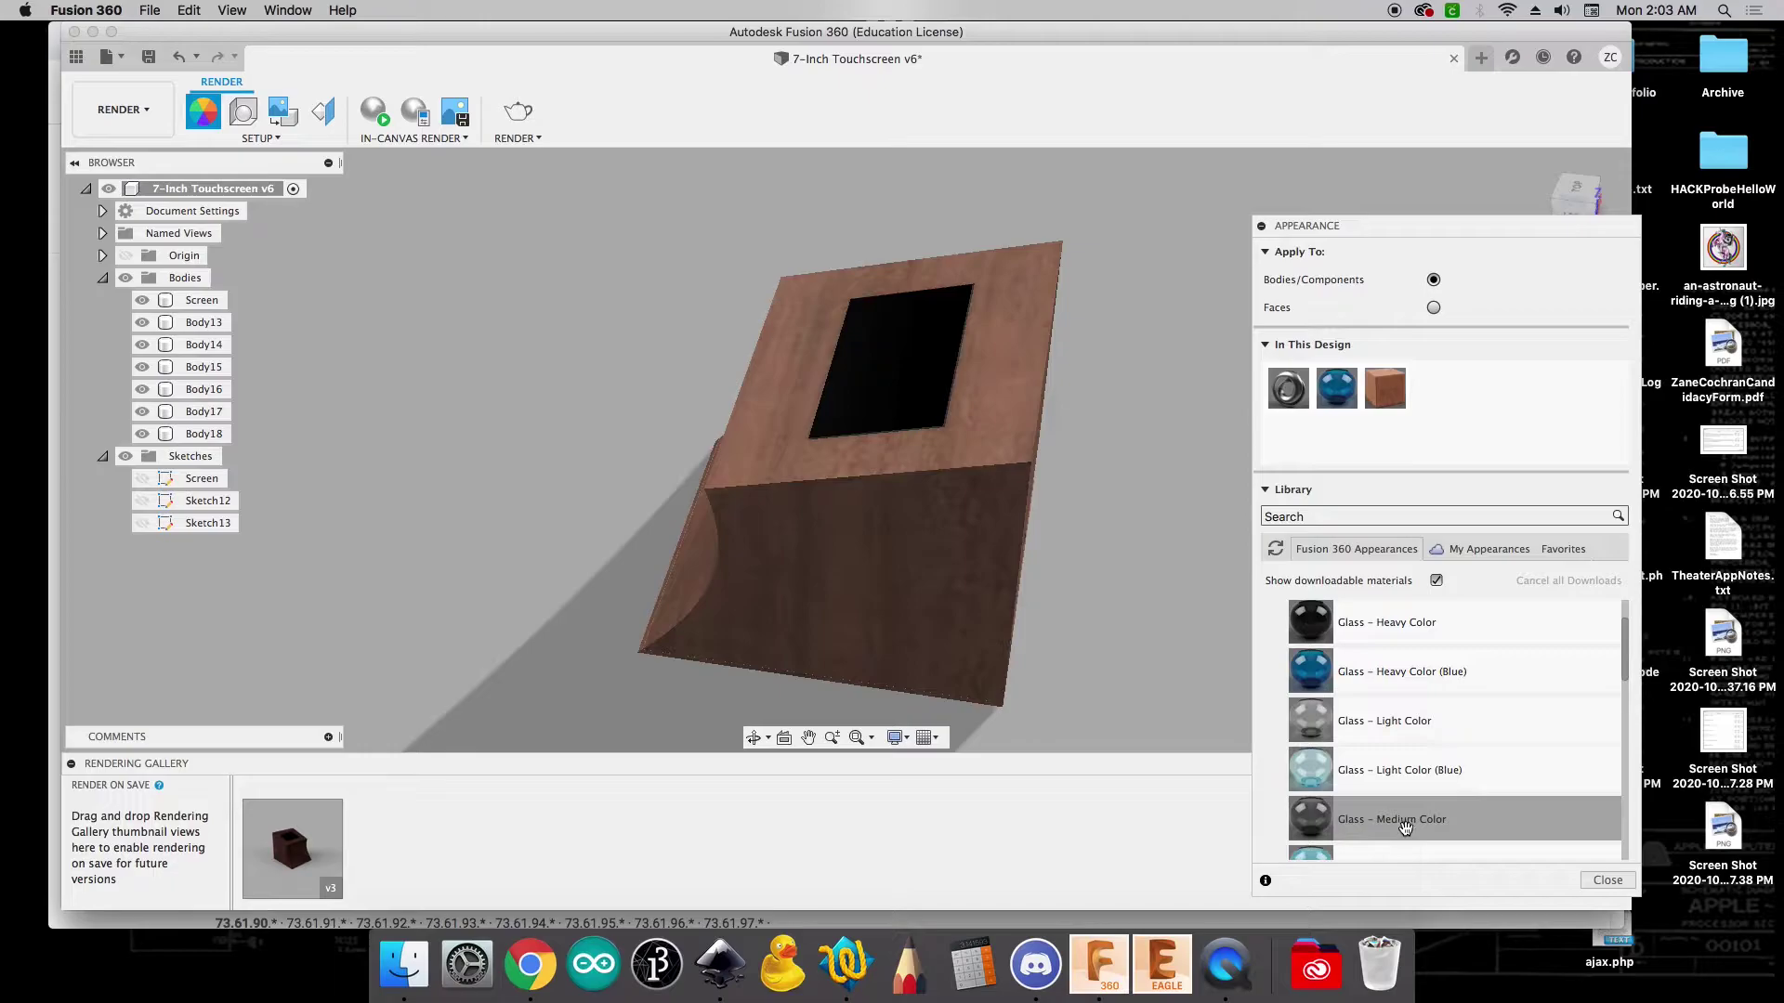
pyautogui.moveTo(1405, 828); pyautogui.dragTo(923, 386)
pyautogui.click(1108, 338)
# Frame the enclosure from its curved side and save the design as a new version
pyautogui.click(1539, 165)
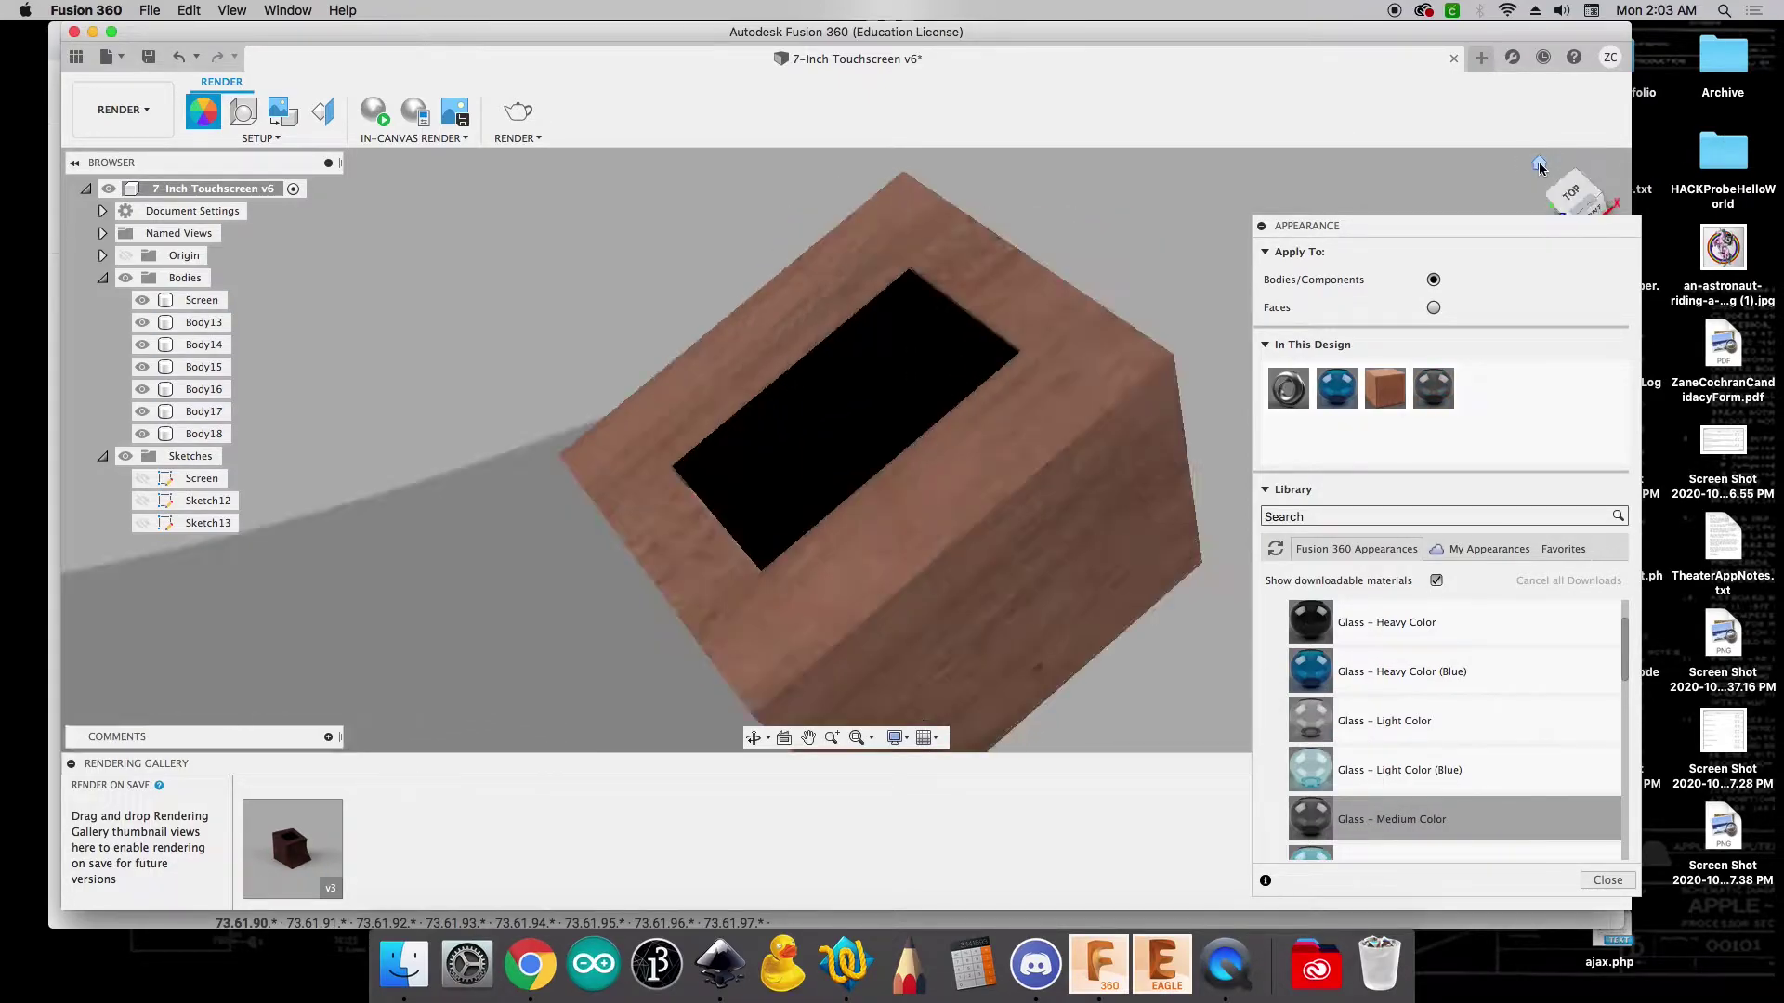
pyautogui.moveTo(1596, 206)
pyautogui.keyDown('shift'); pyautogui.mouseDown(button='middle')
pyautogui.moveTo(1481, 183)
pyautogui.moveTo(1336, 186)
pyautogui.mouseUp(button='middle'); pyautogui.keyUp('shift')
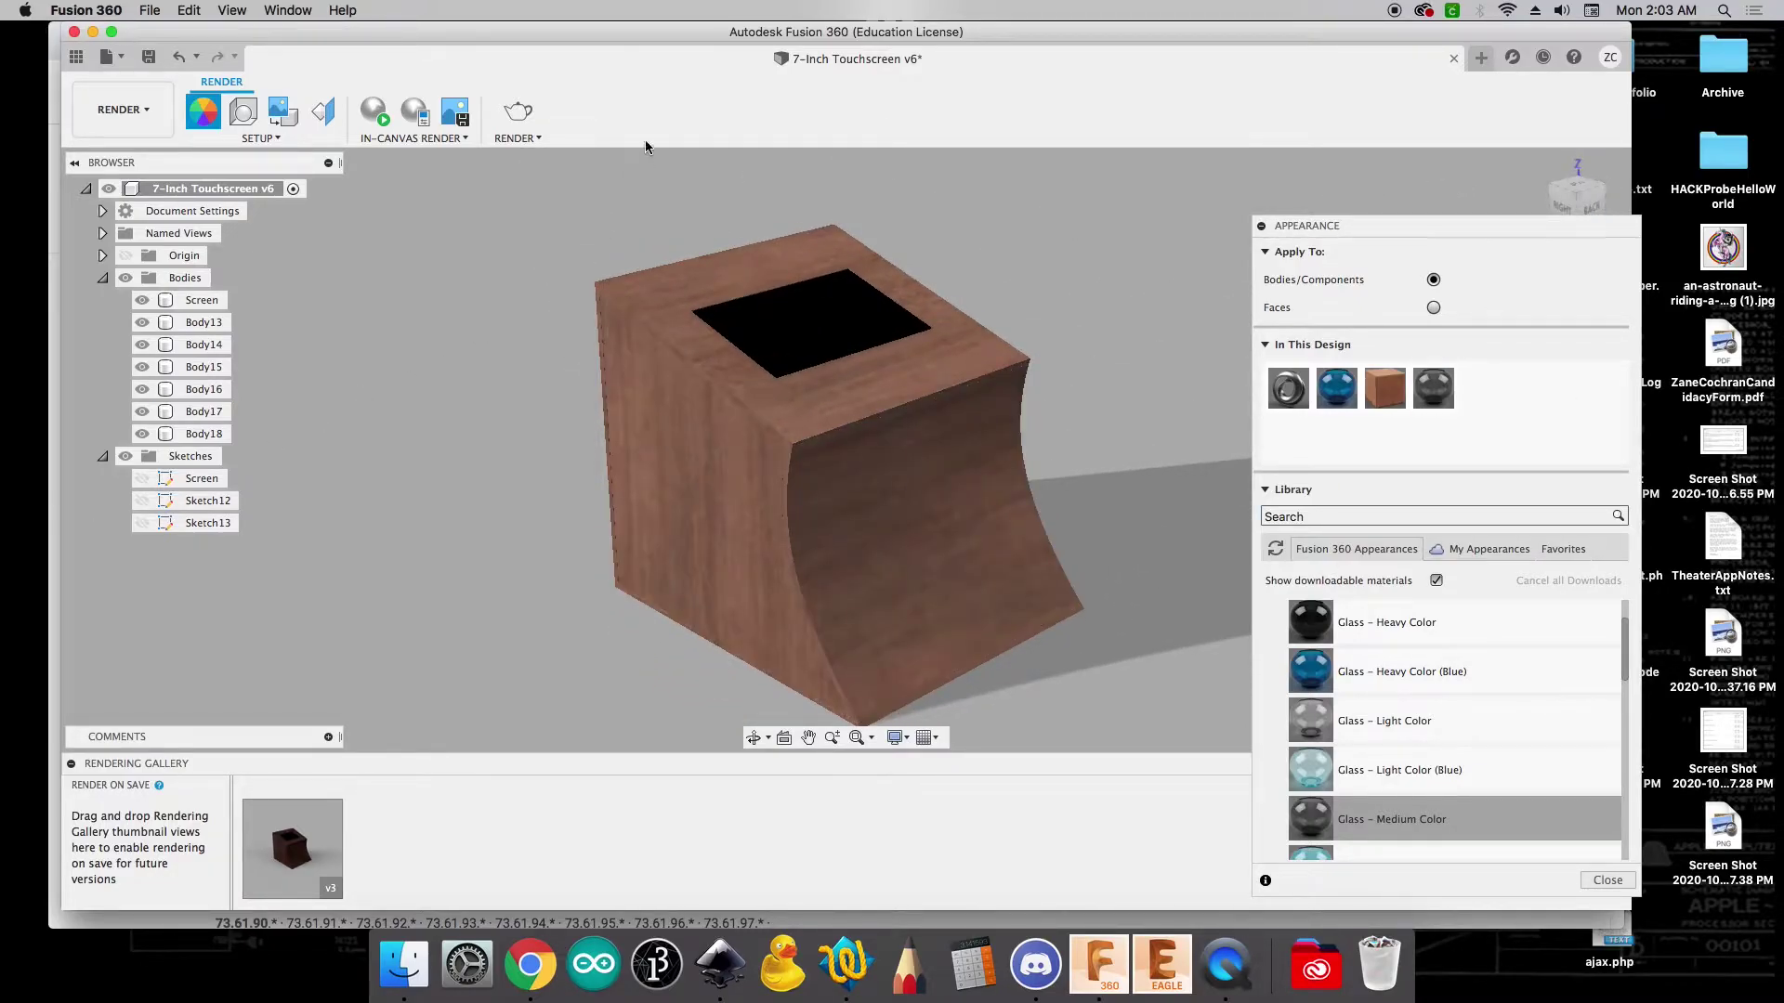
pyautogui.press('super+s')
pyautogui.press('Return')
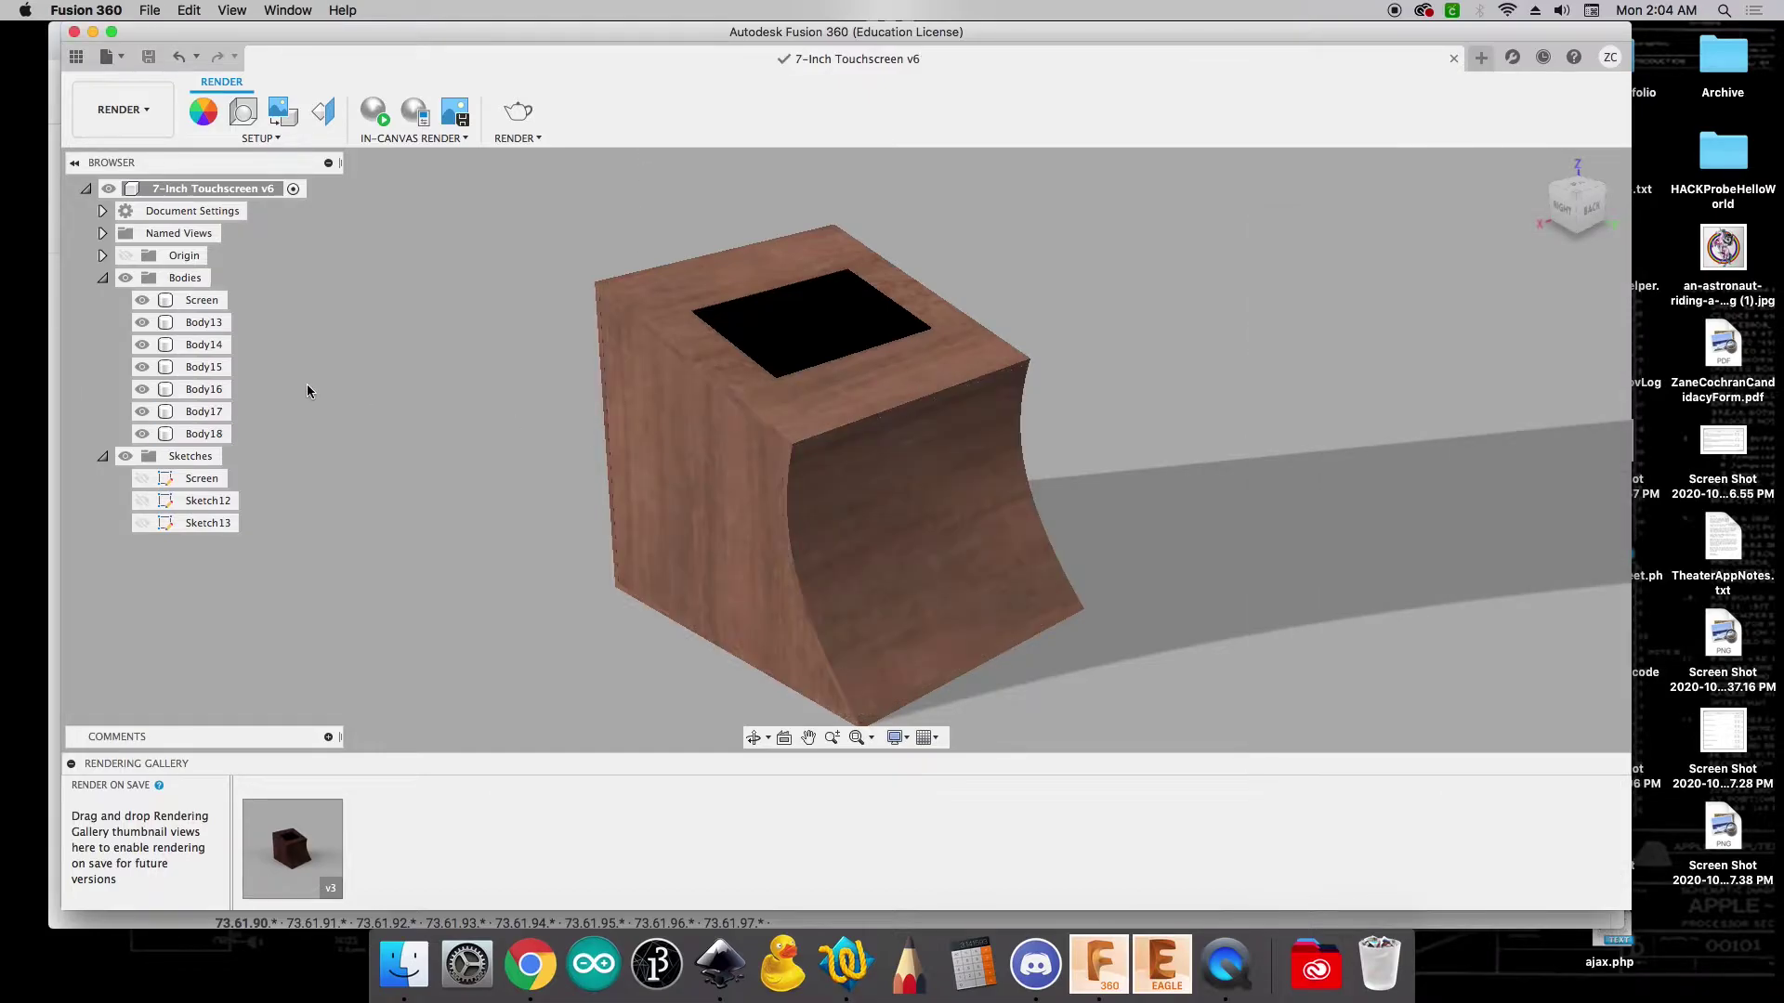
# Choose an image size in the render settings and start a local render at Standard quality
pyautogui.click(517, 114)
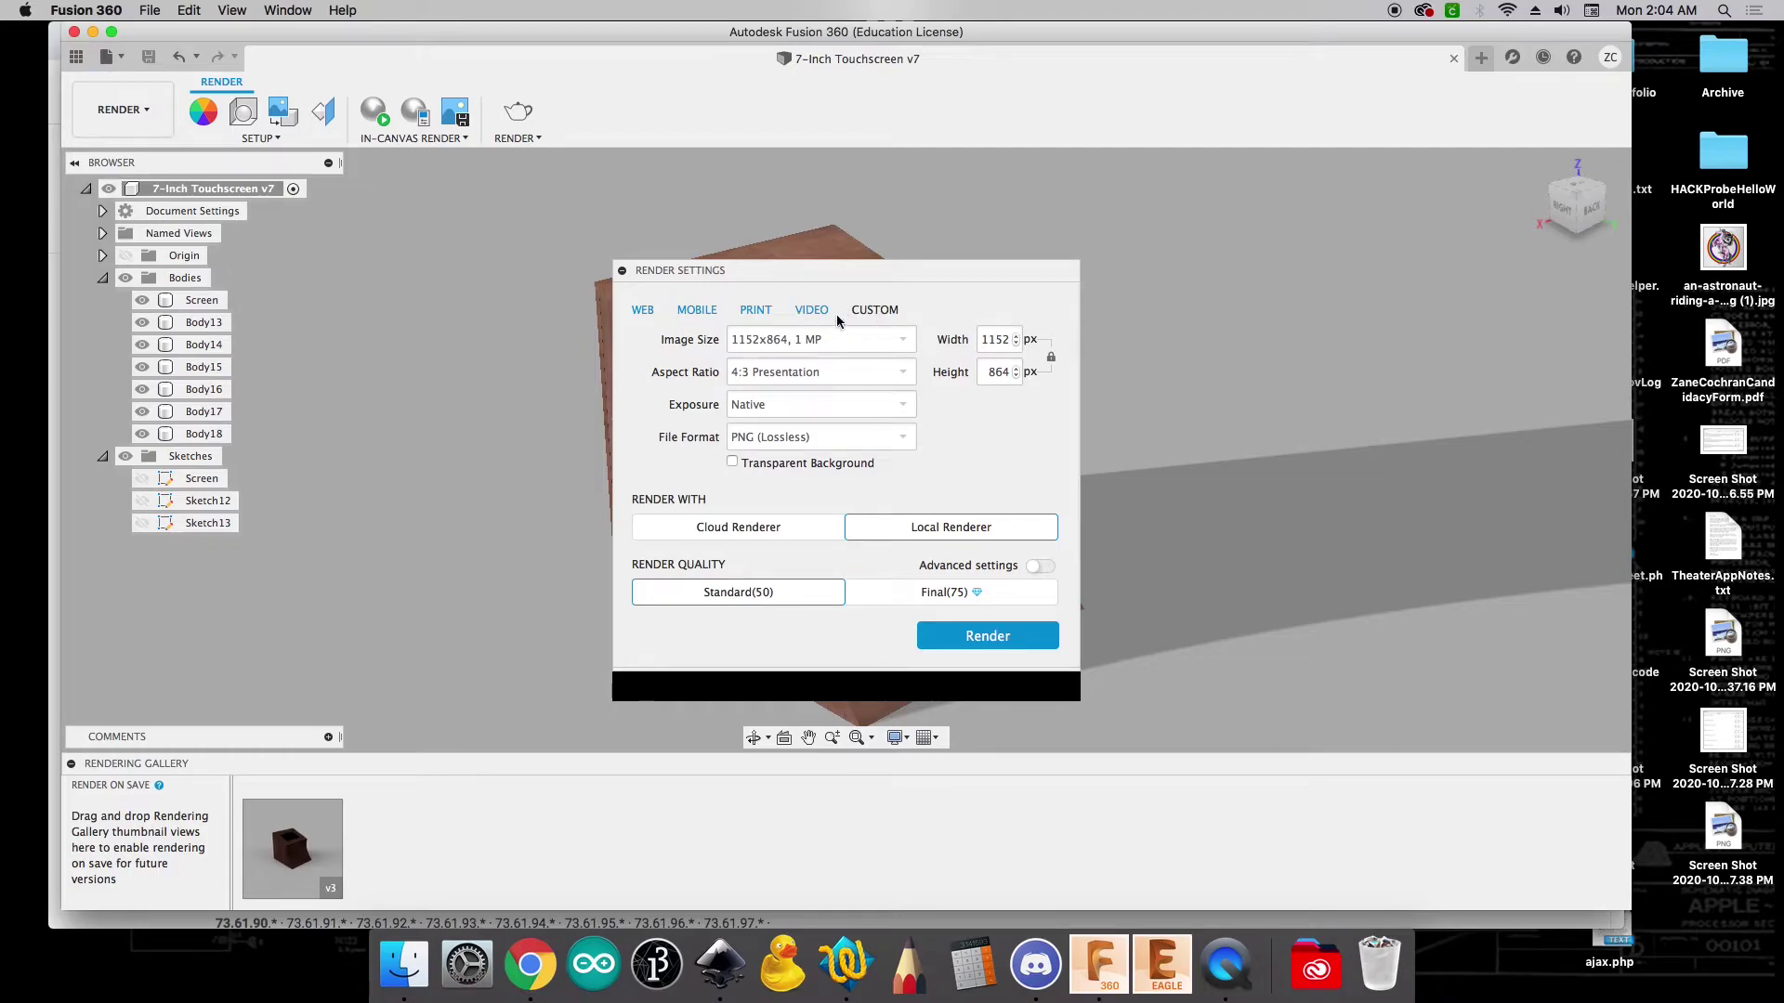
pyautogui.click(881, 341)
pyautogui.click(790, 426)
pyautogui.click(1003, 641)
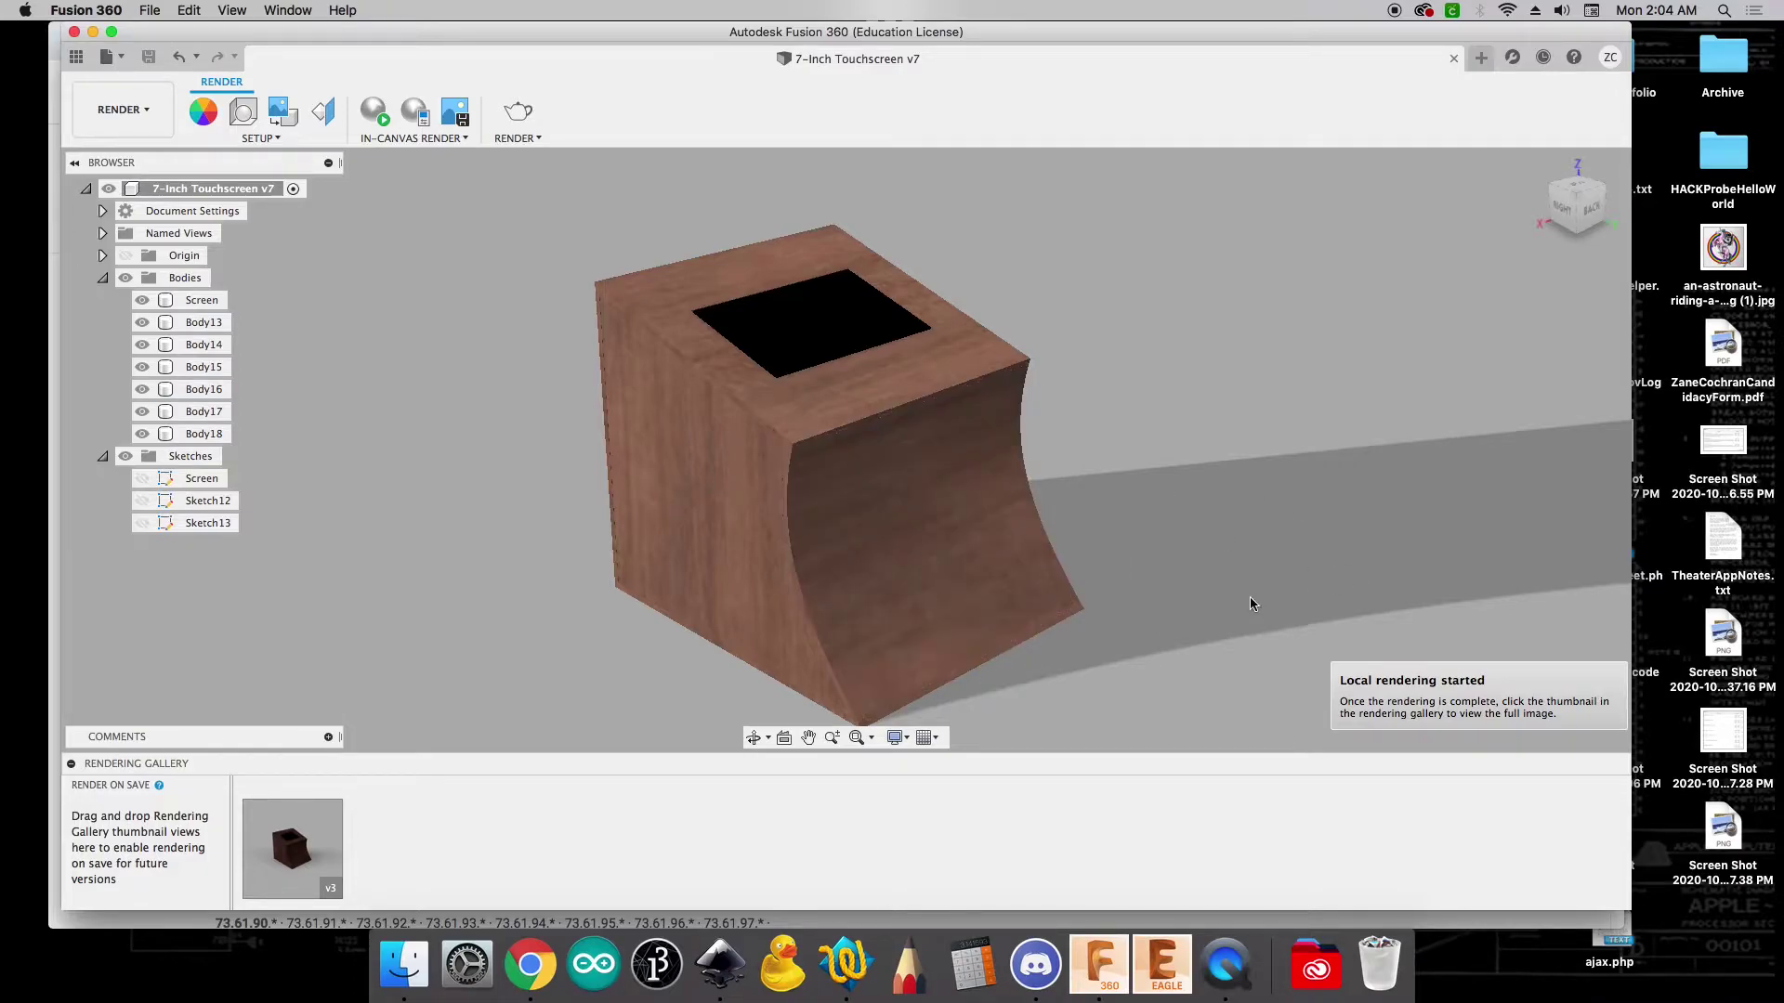
# Check the local render's progress in the rendering gallery and return to the Design workspace
pyautogui.moveTo(292, 862)
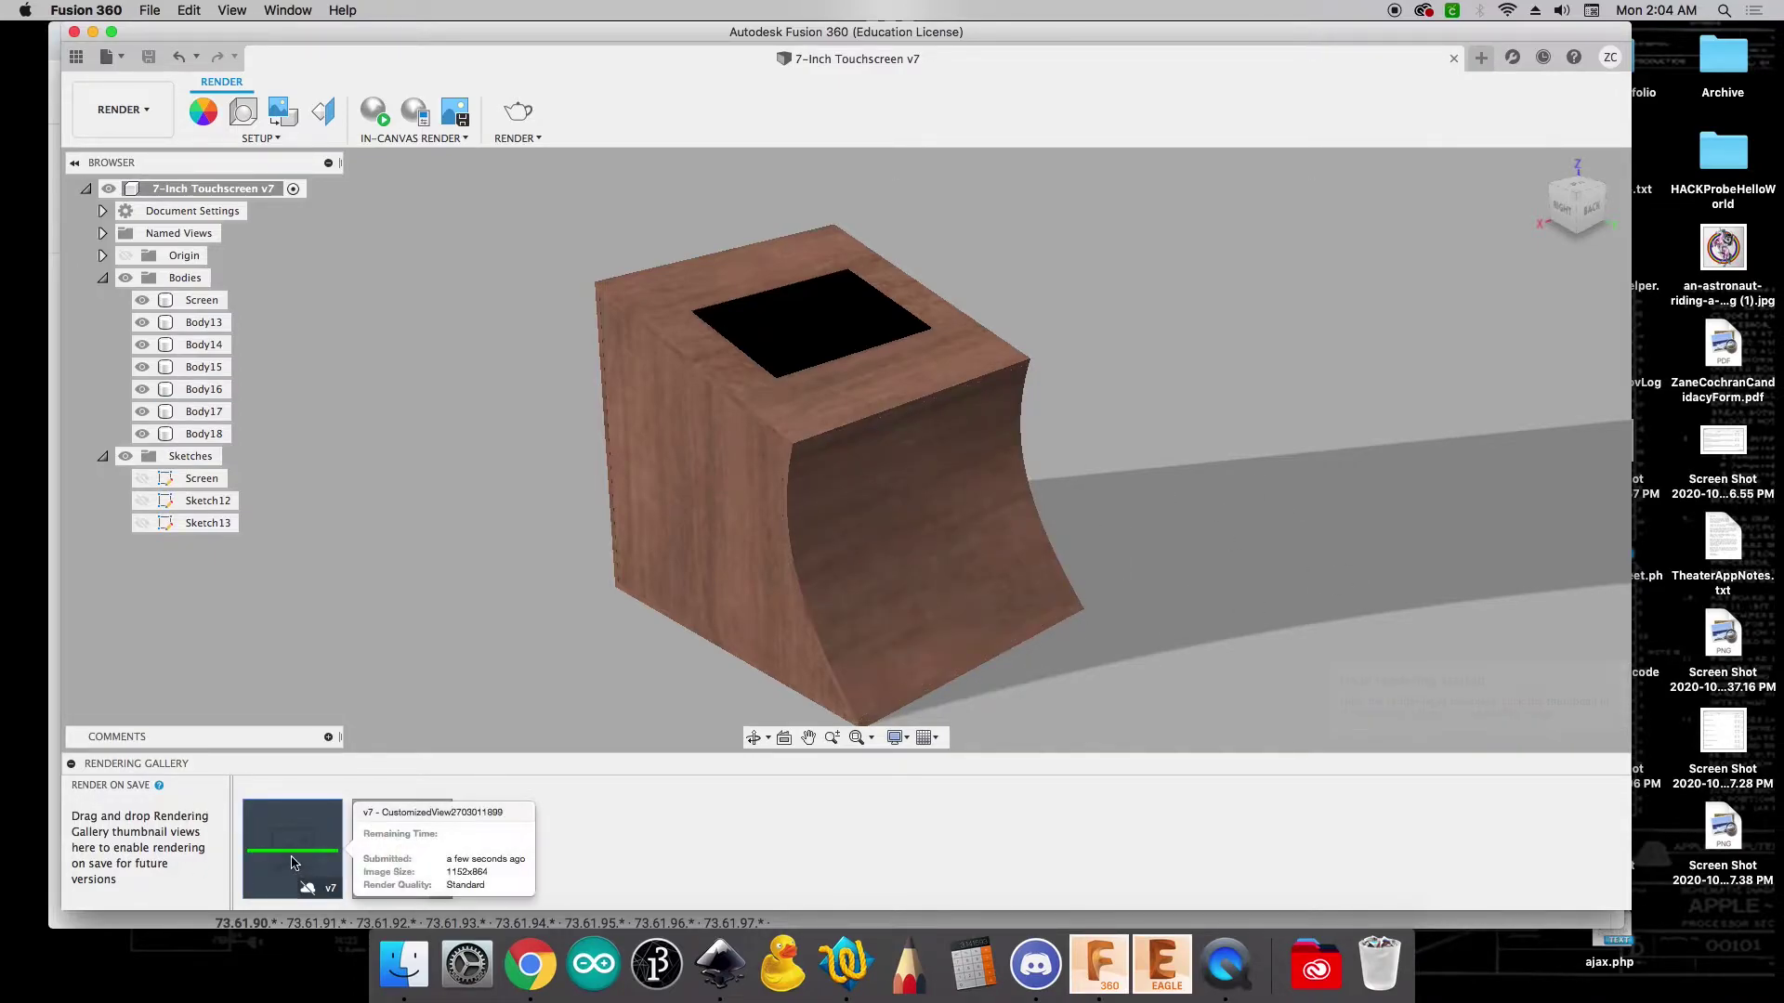
pyautogui.click(125, 110)
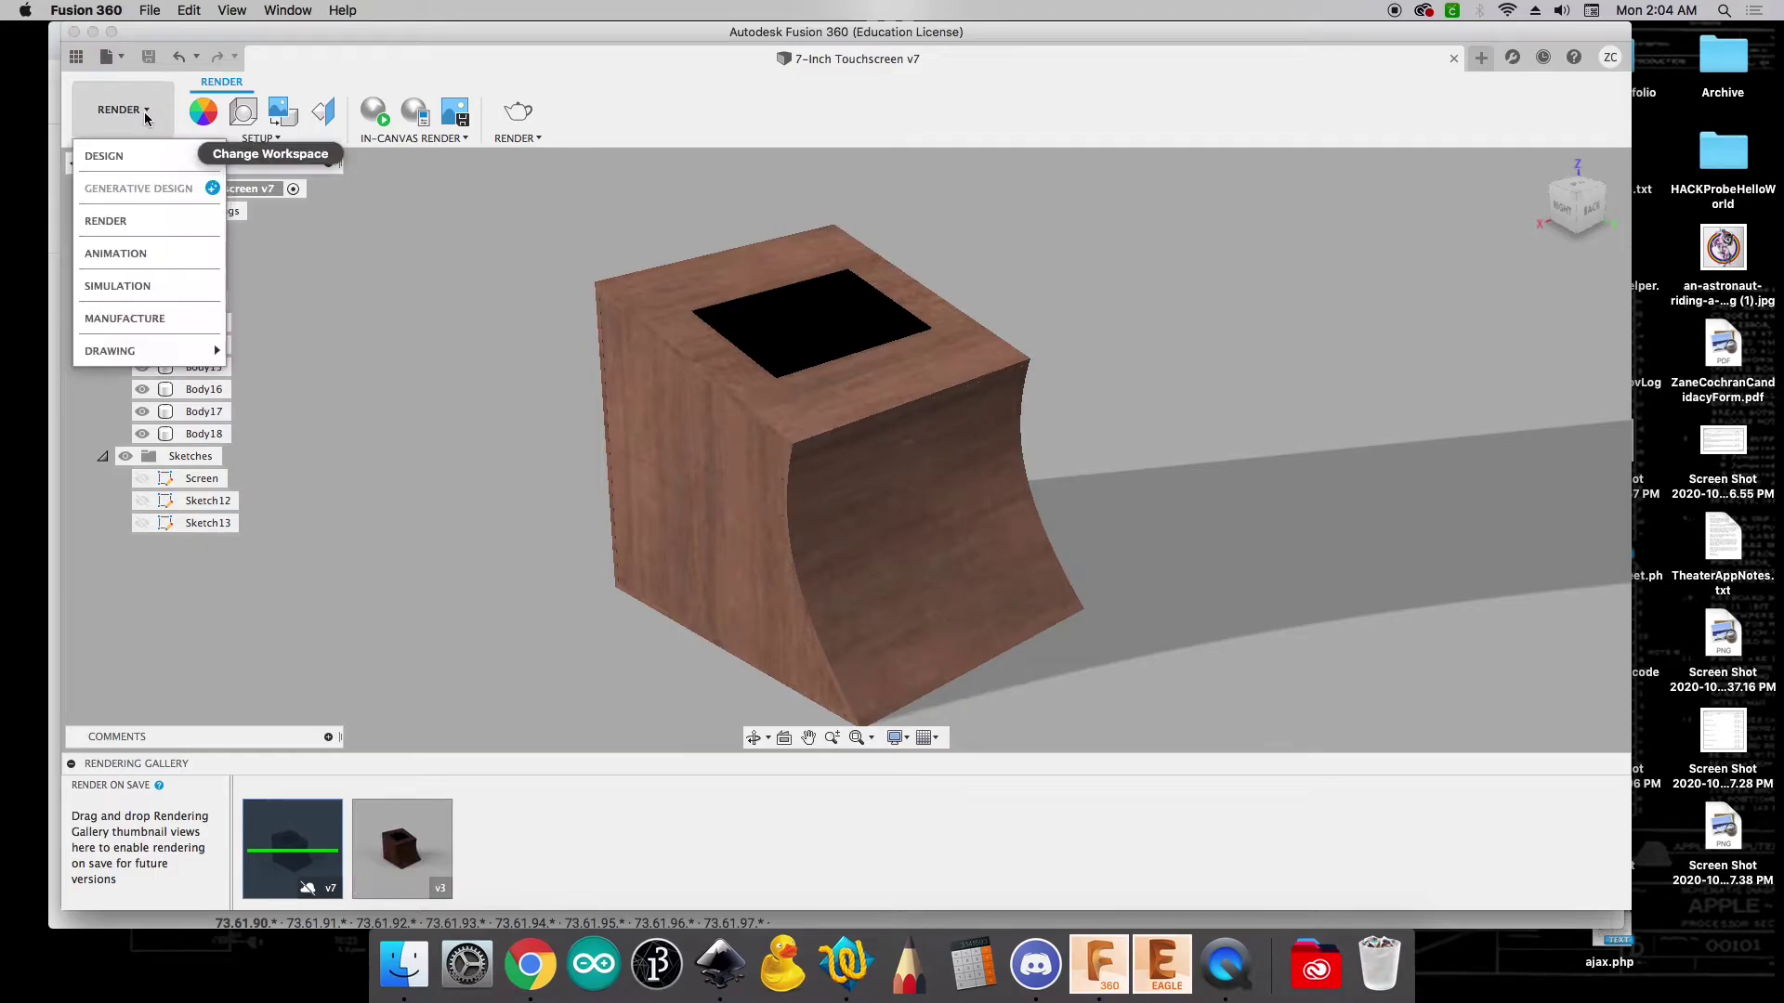
pyautogui.click(127, 162)
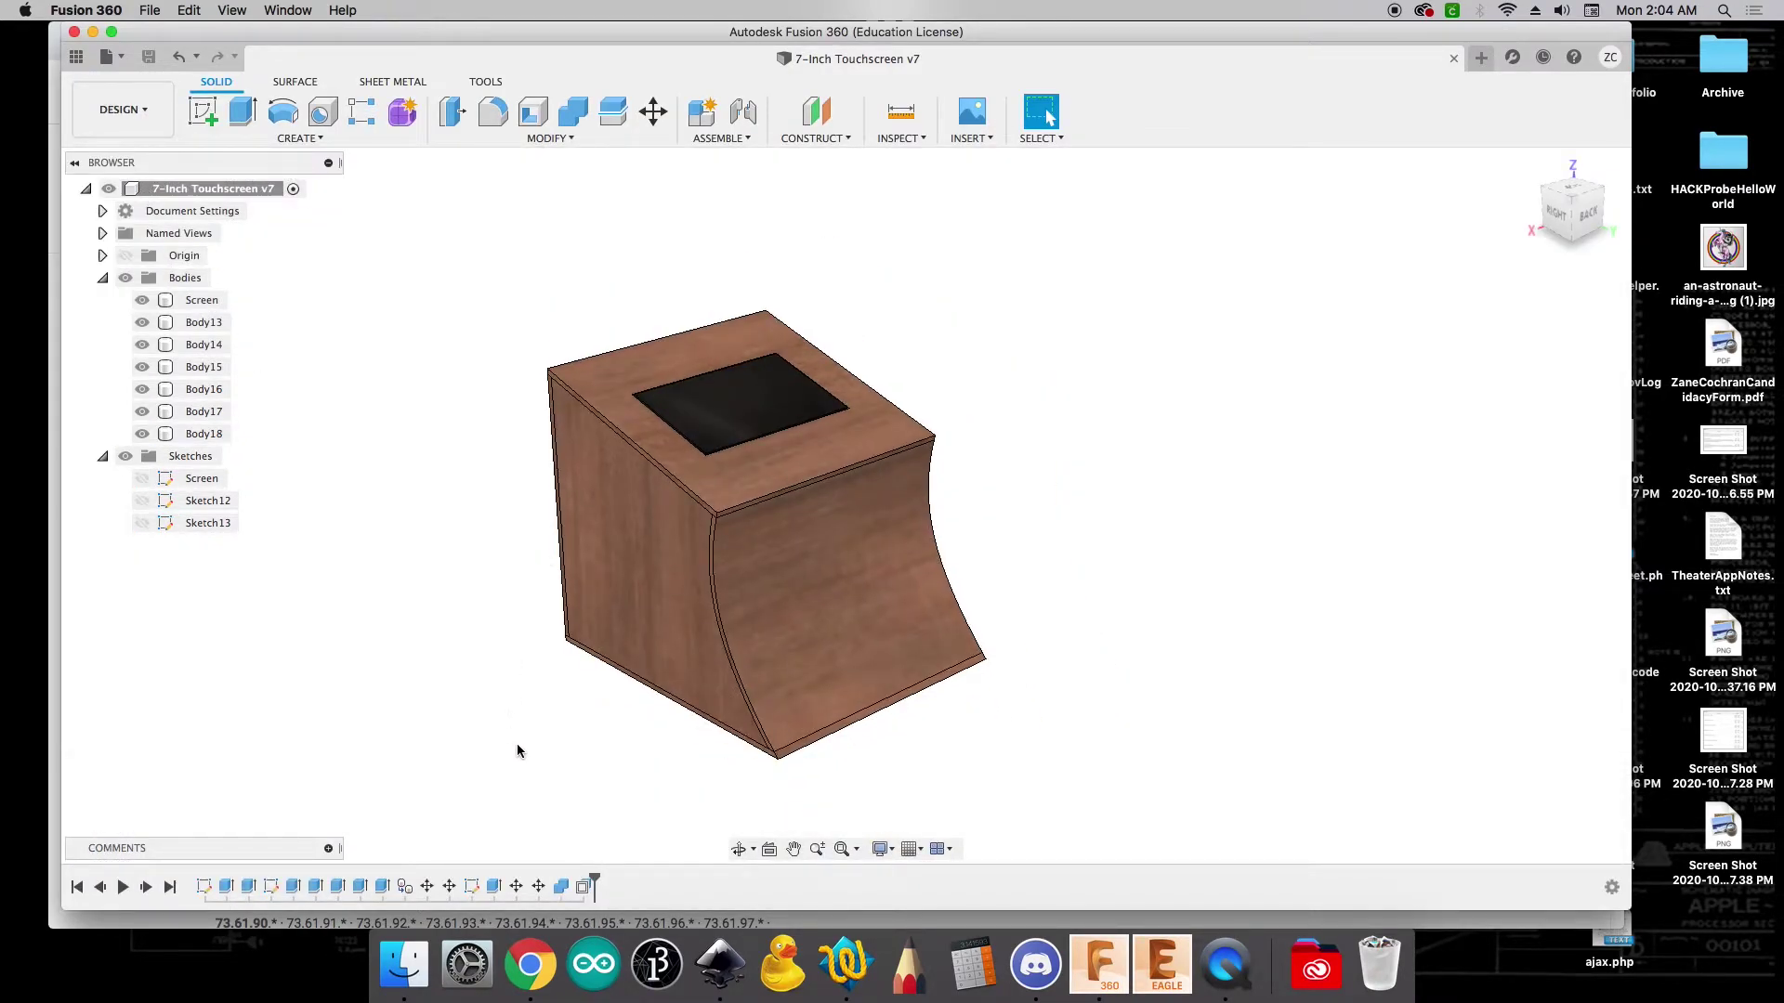
pyautogui.scroll(2, 516, 743)
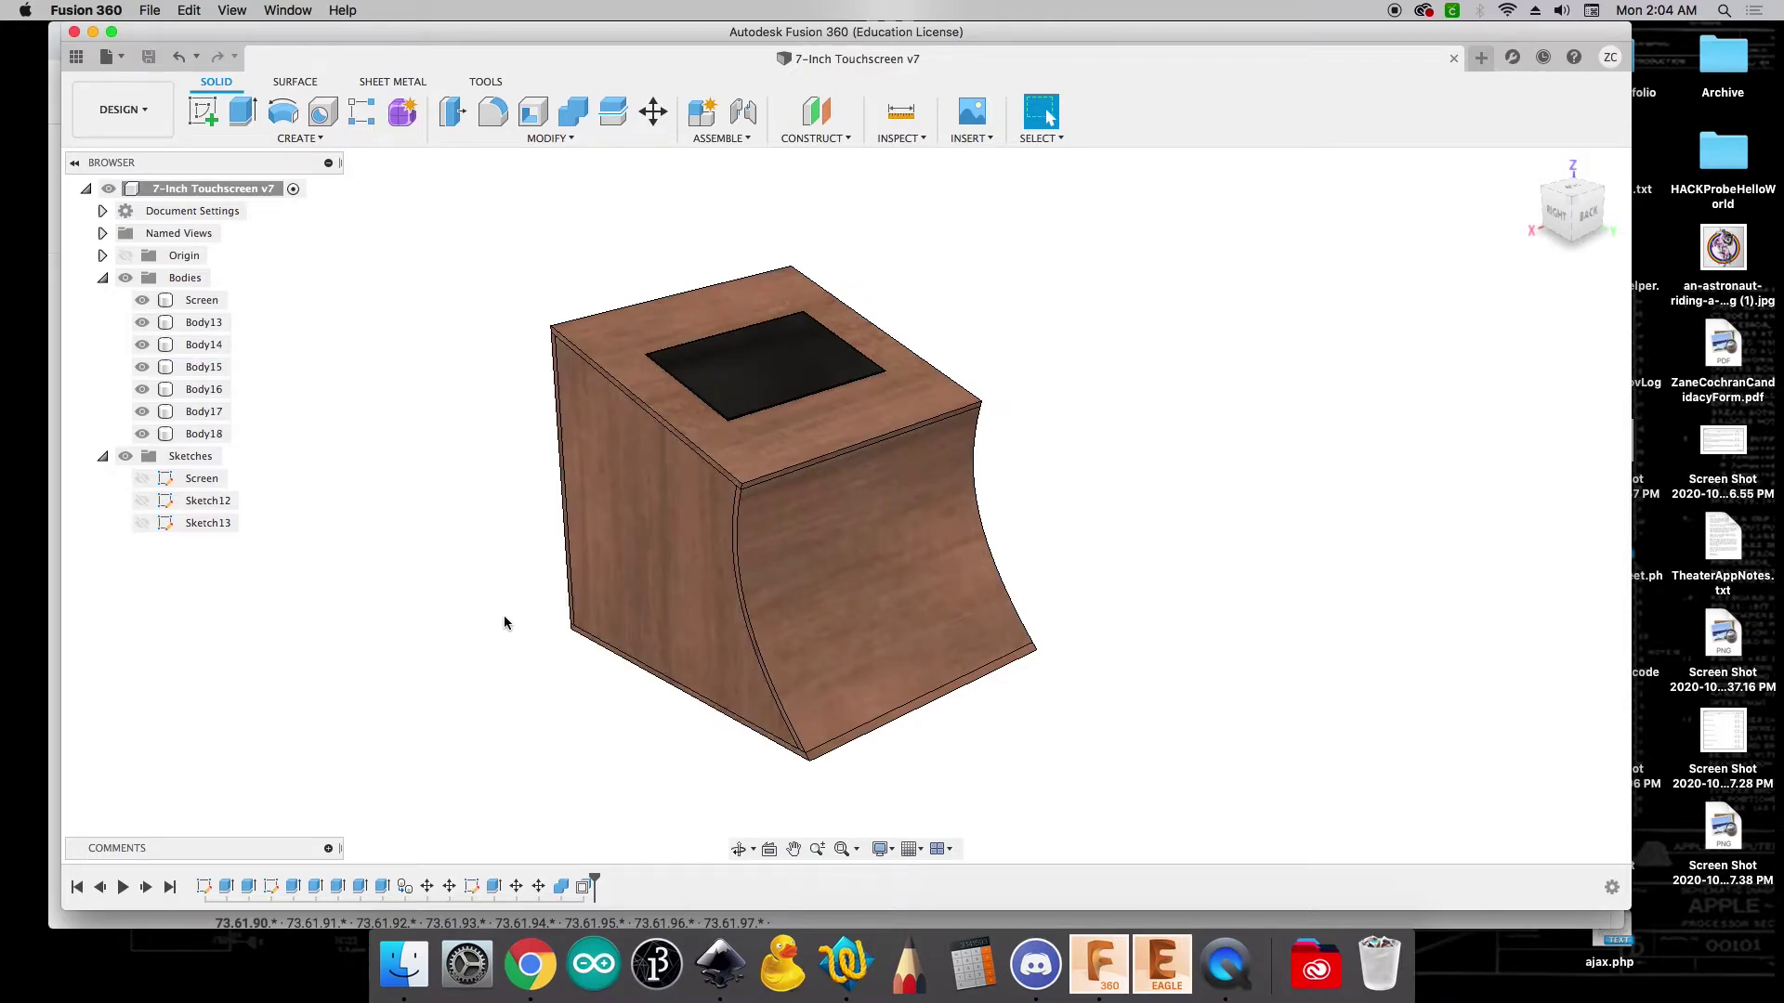
pyautogui.click(641, 355)
pyautogui.click(593, 535)
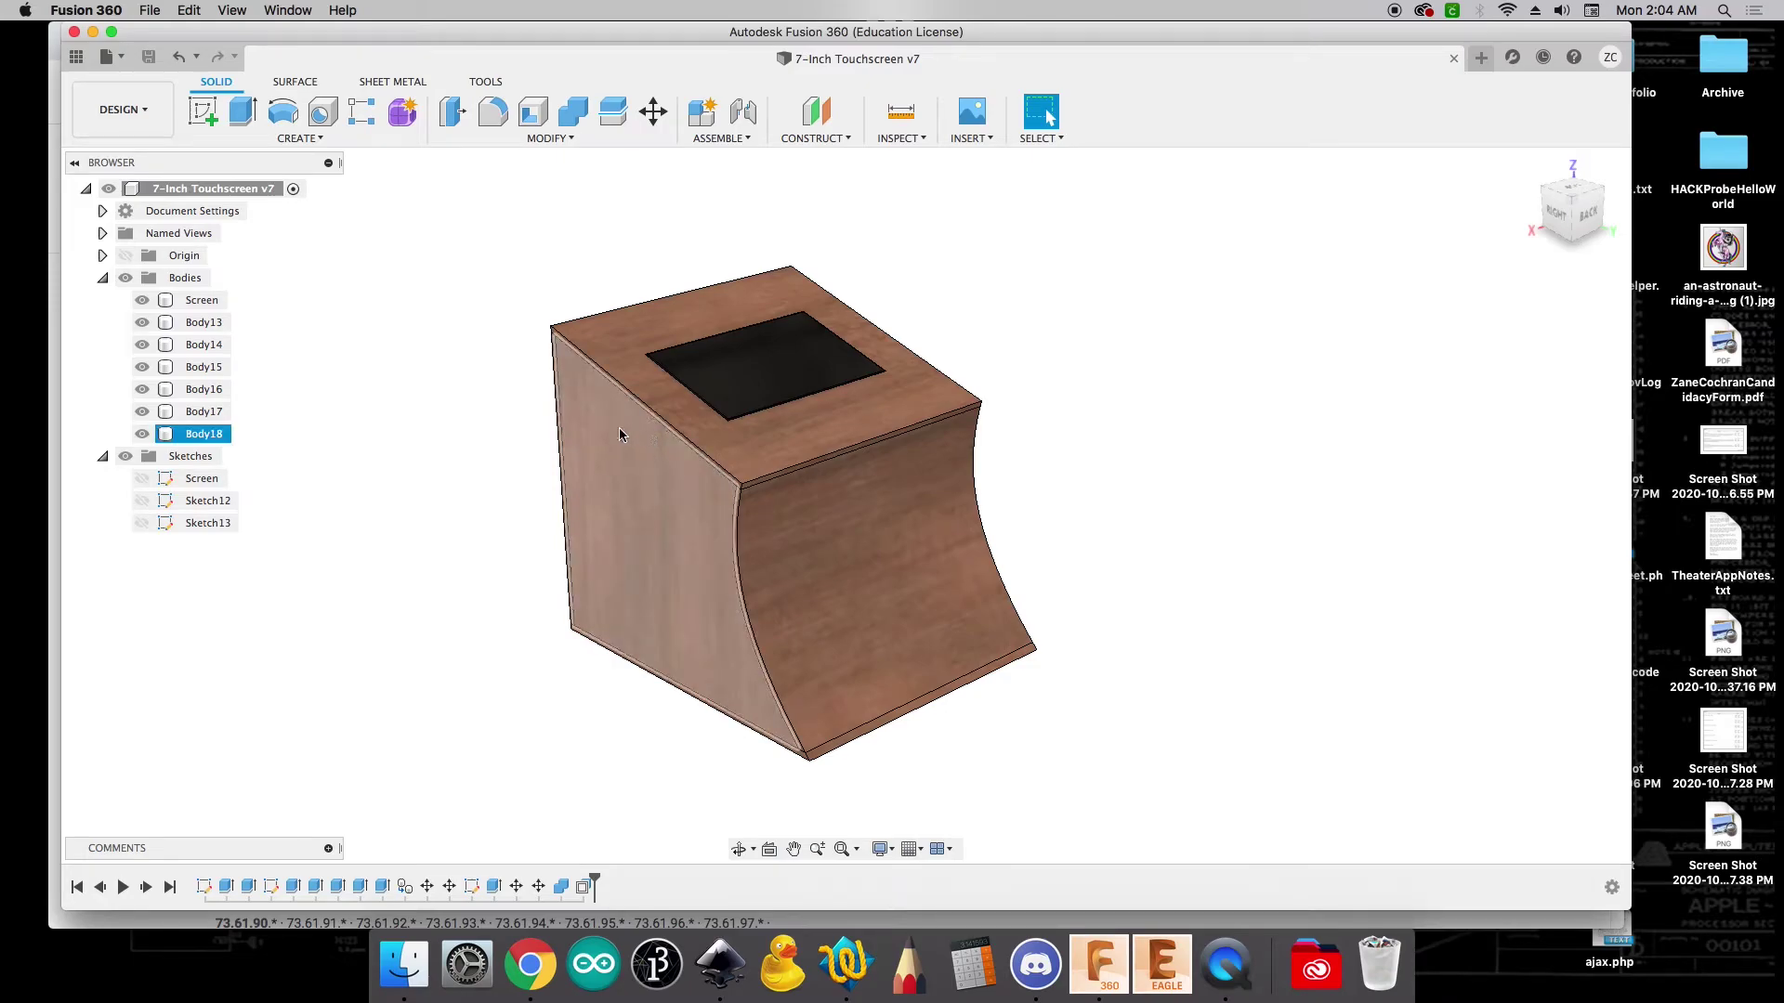
pyautogui.click(548, 415)
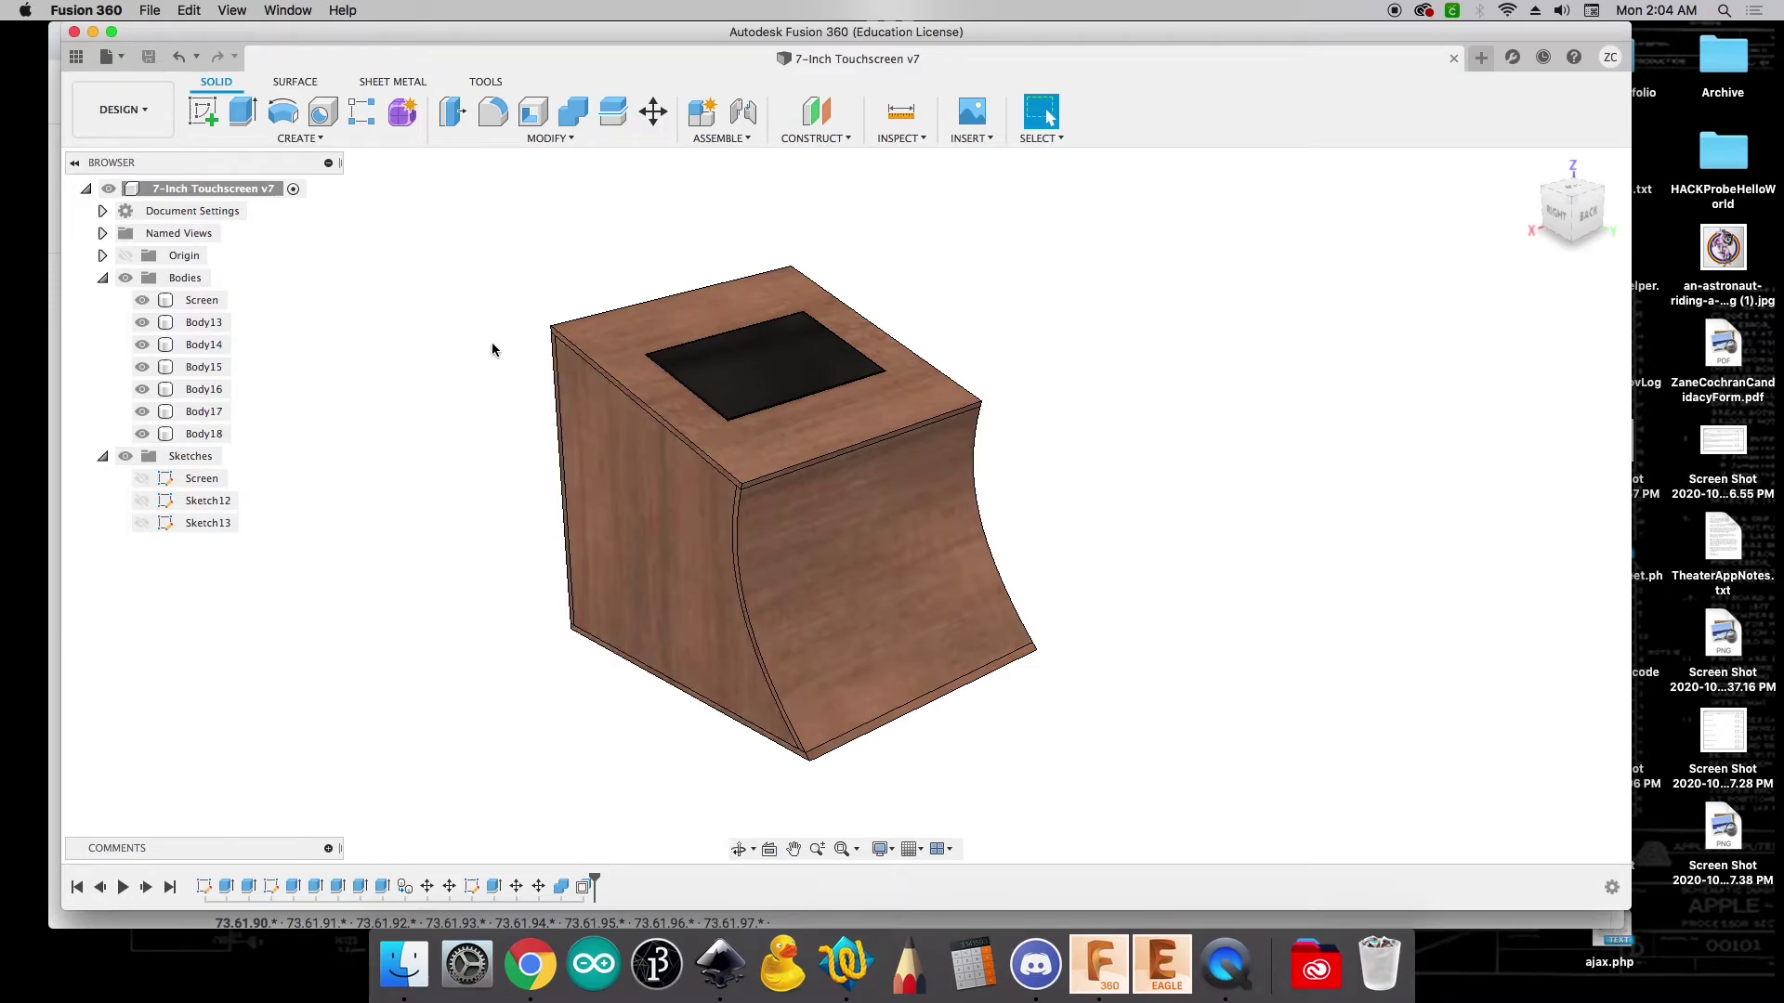
# Create a sketch on the outer face of the sloping panel around the screen and name it Top
pyautogui.click(634, 339)
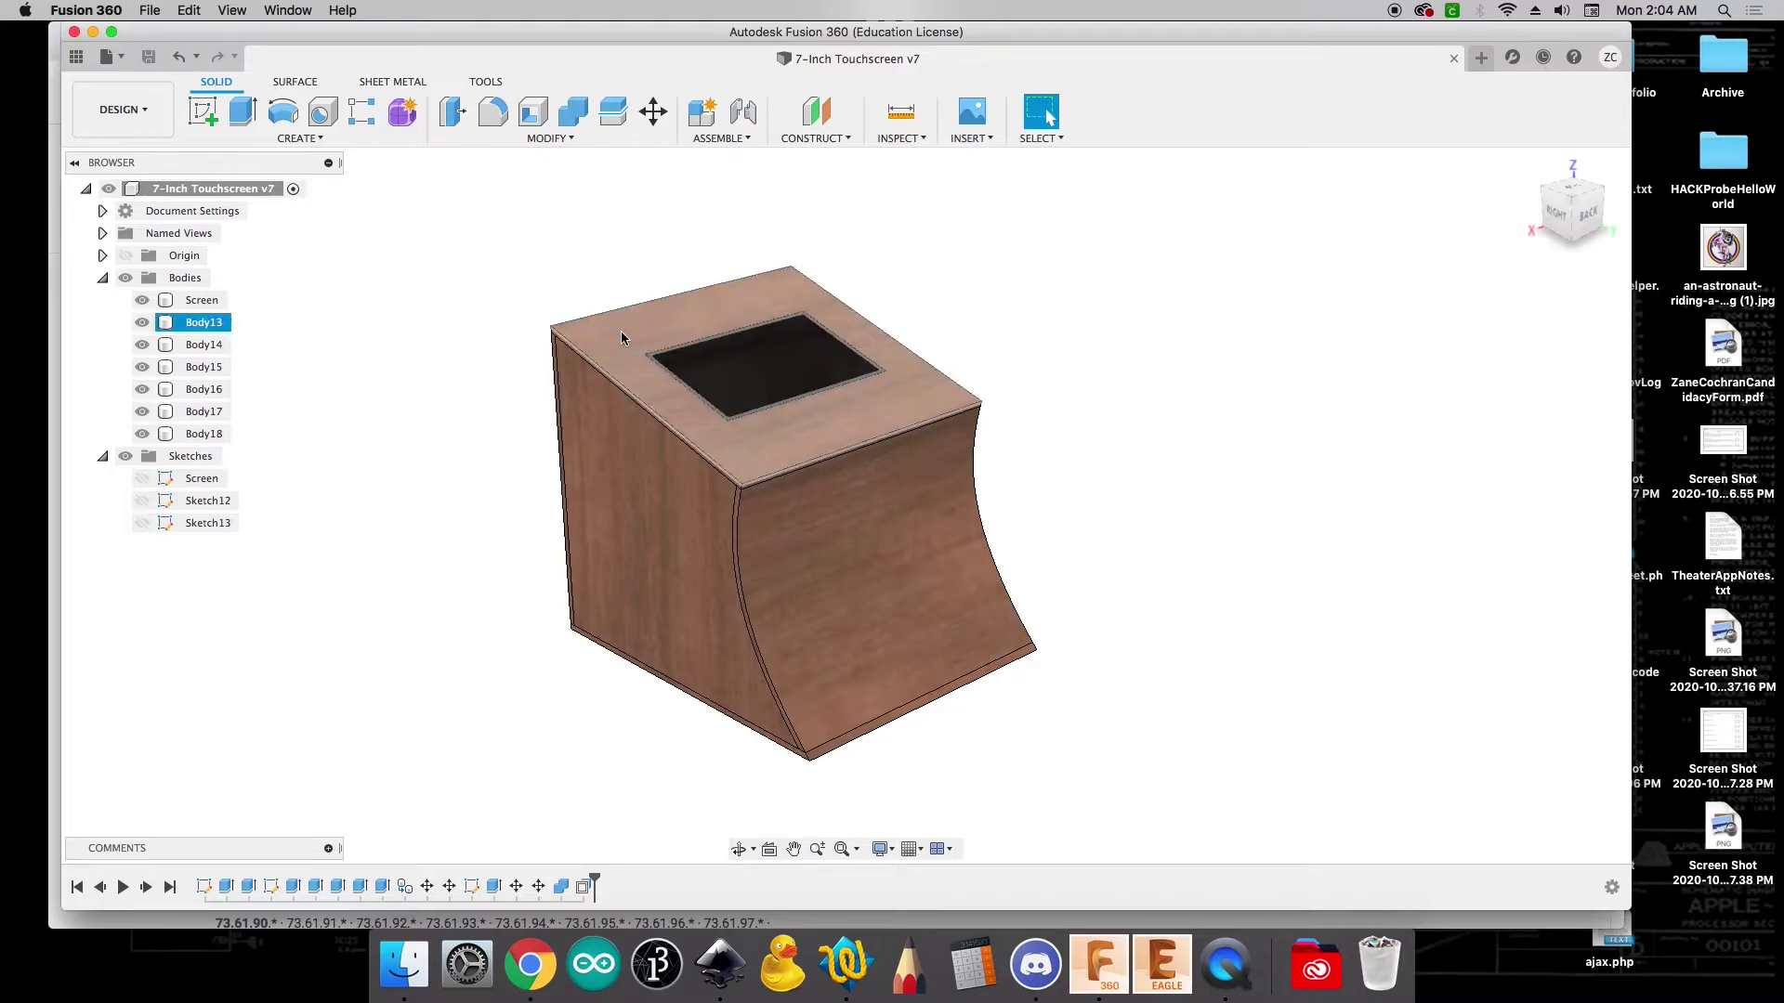
pyautogui.click(621, 330)
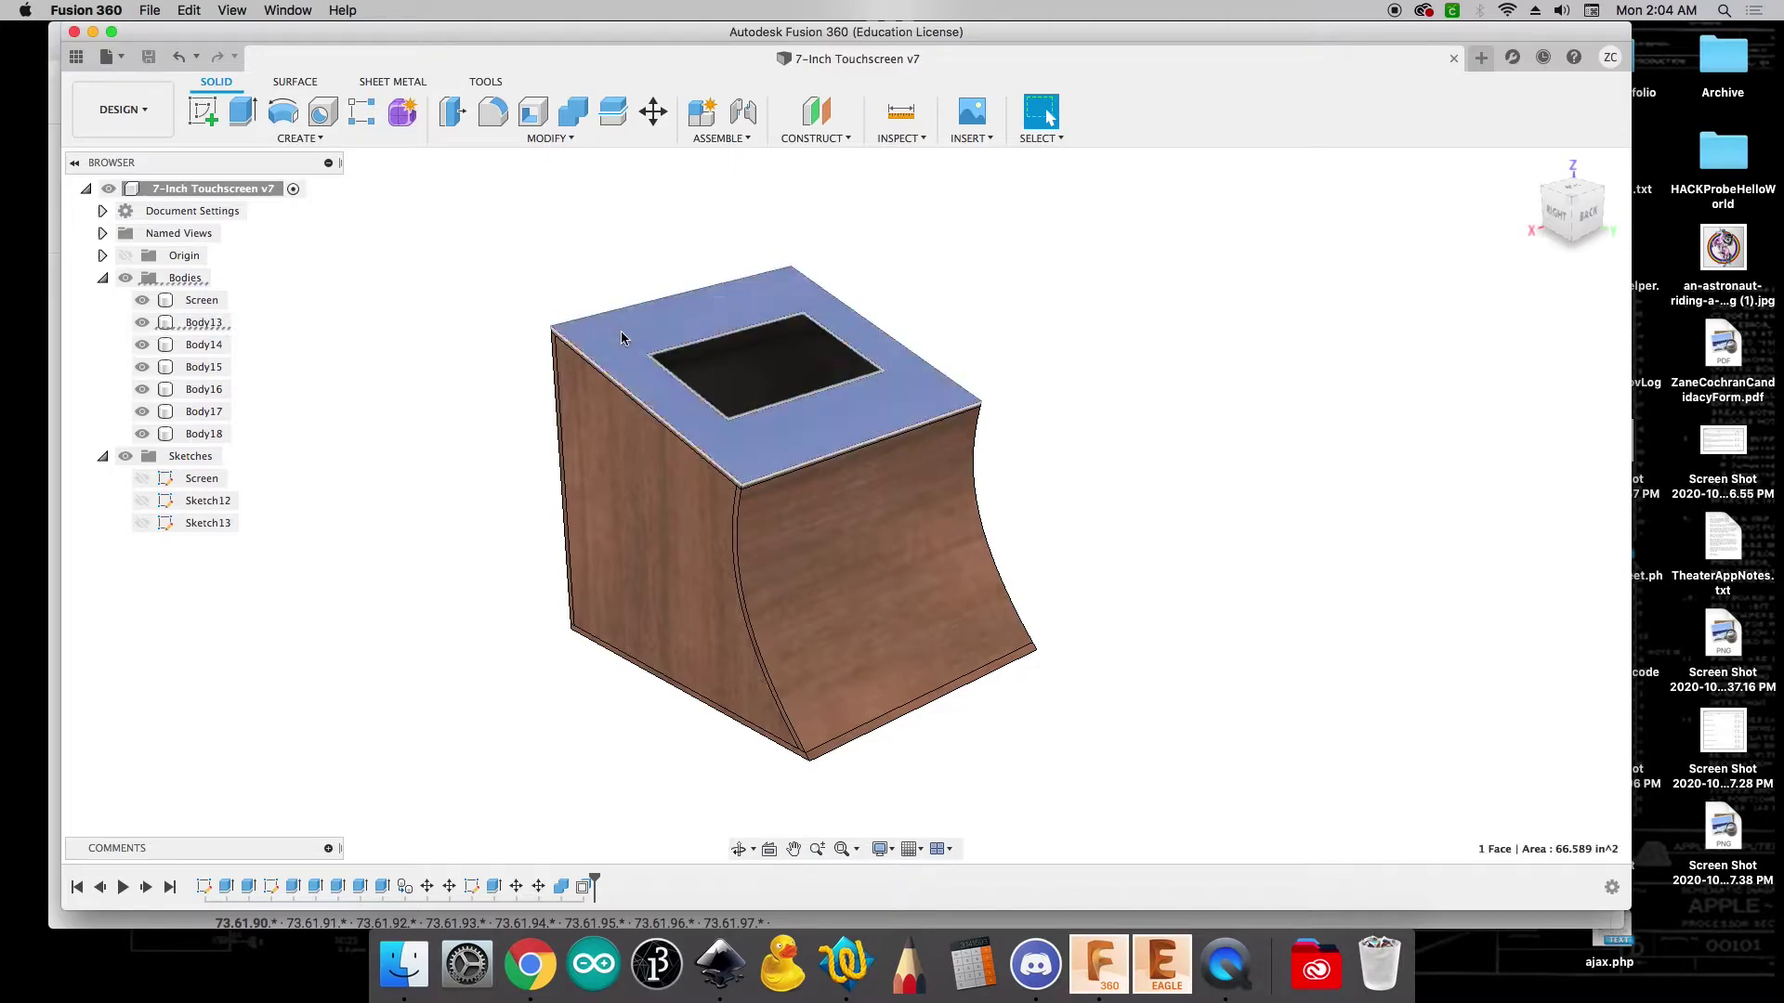
pyautogui.rightClick(621, 331)
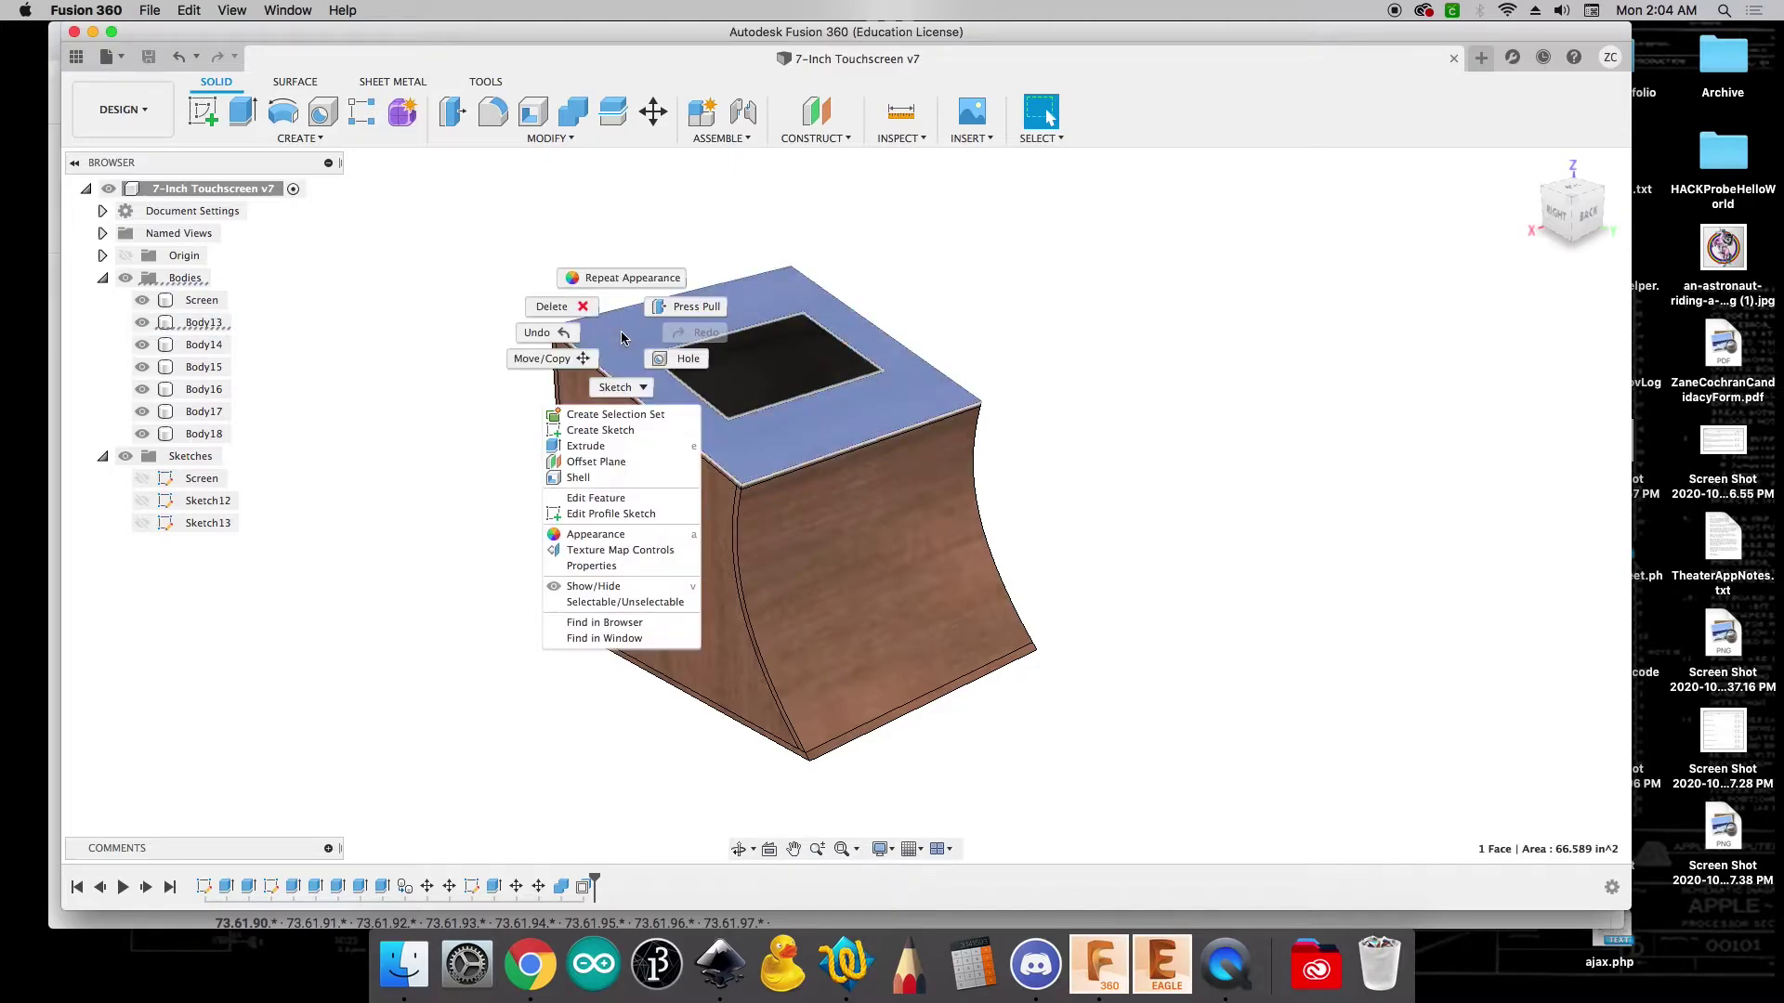
pyautogui.click(607, 434)
pyautogui.doubleClick(206, 548)
pyautogui.write('Top')
pyautogui.press('Return')
pyautogui.click(232, 583)
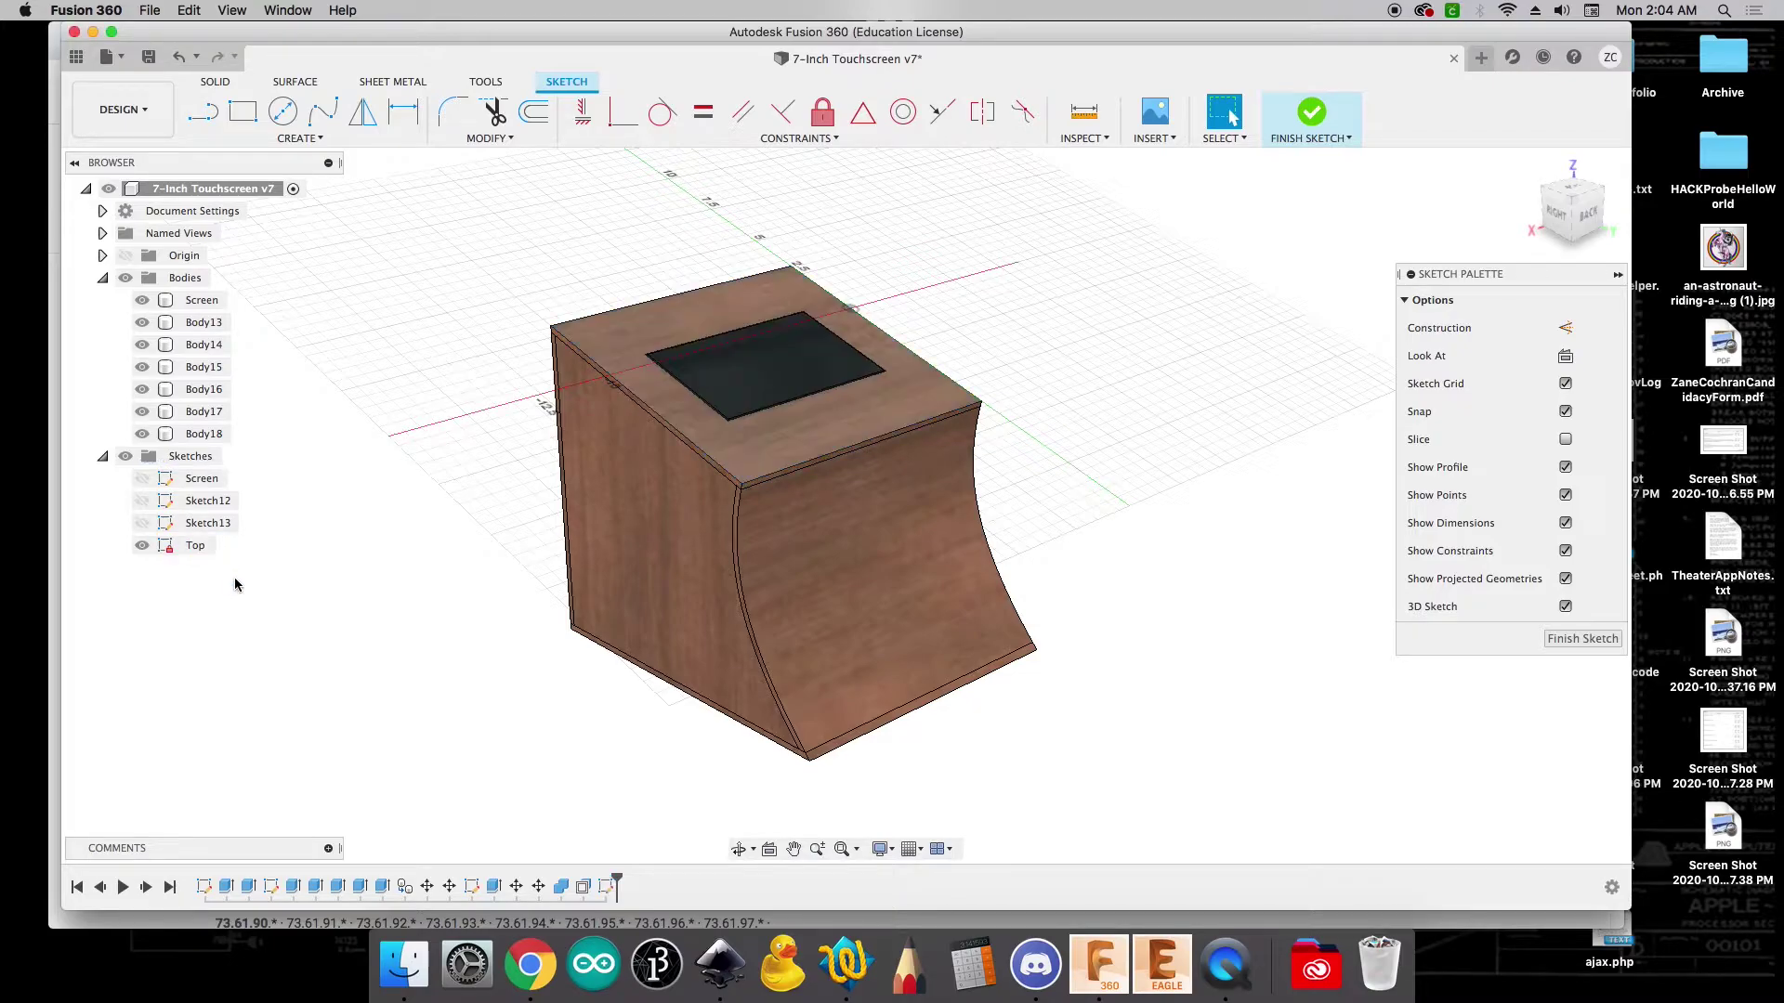
pyautogui.rightClick(201, 548)
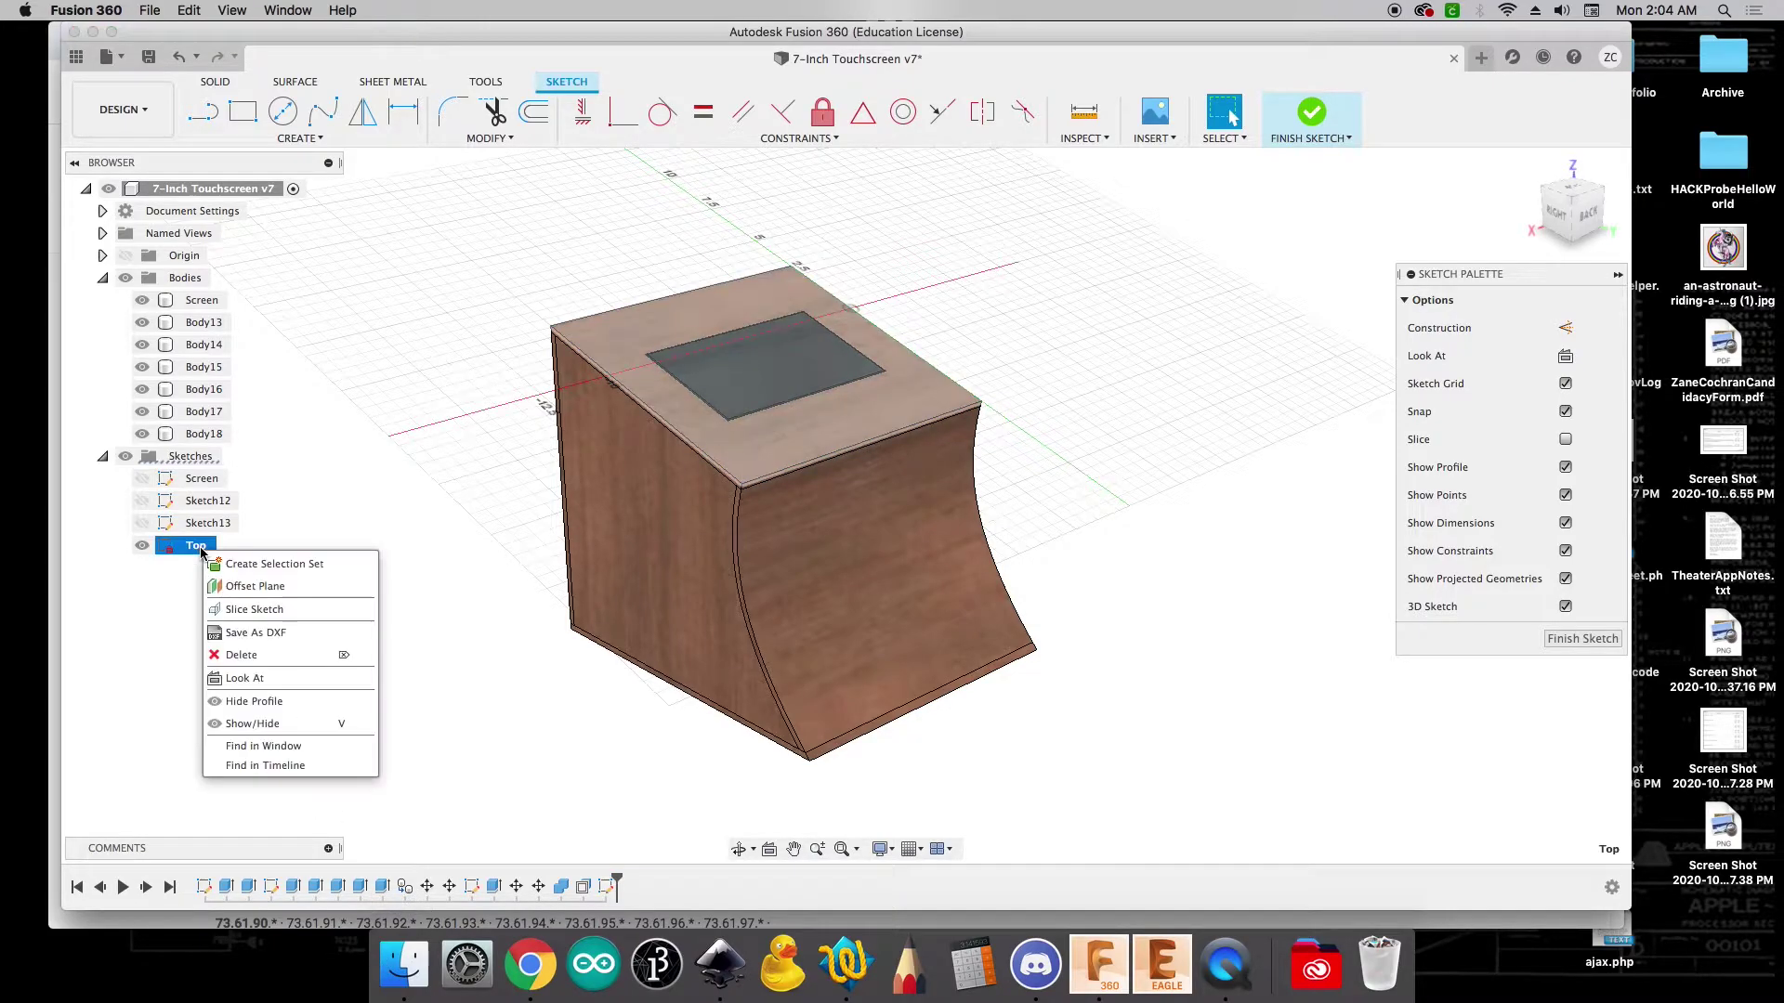
pyautogui.click(299, 567)
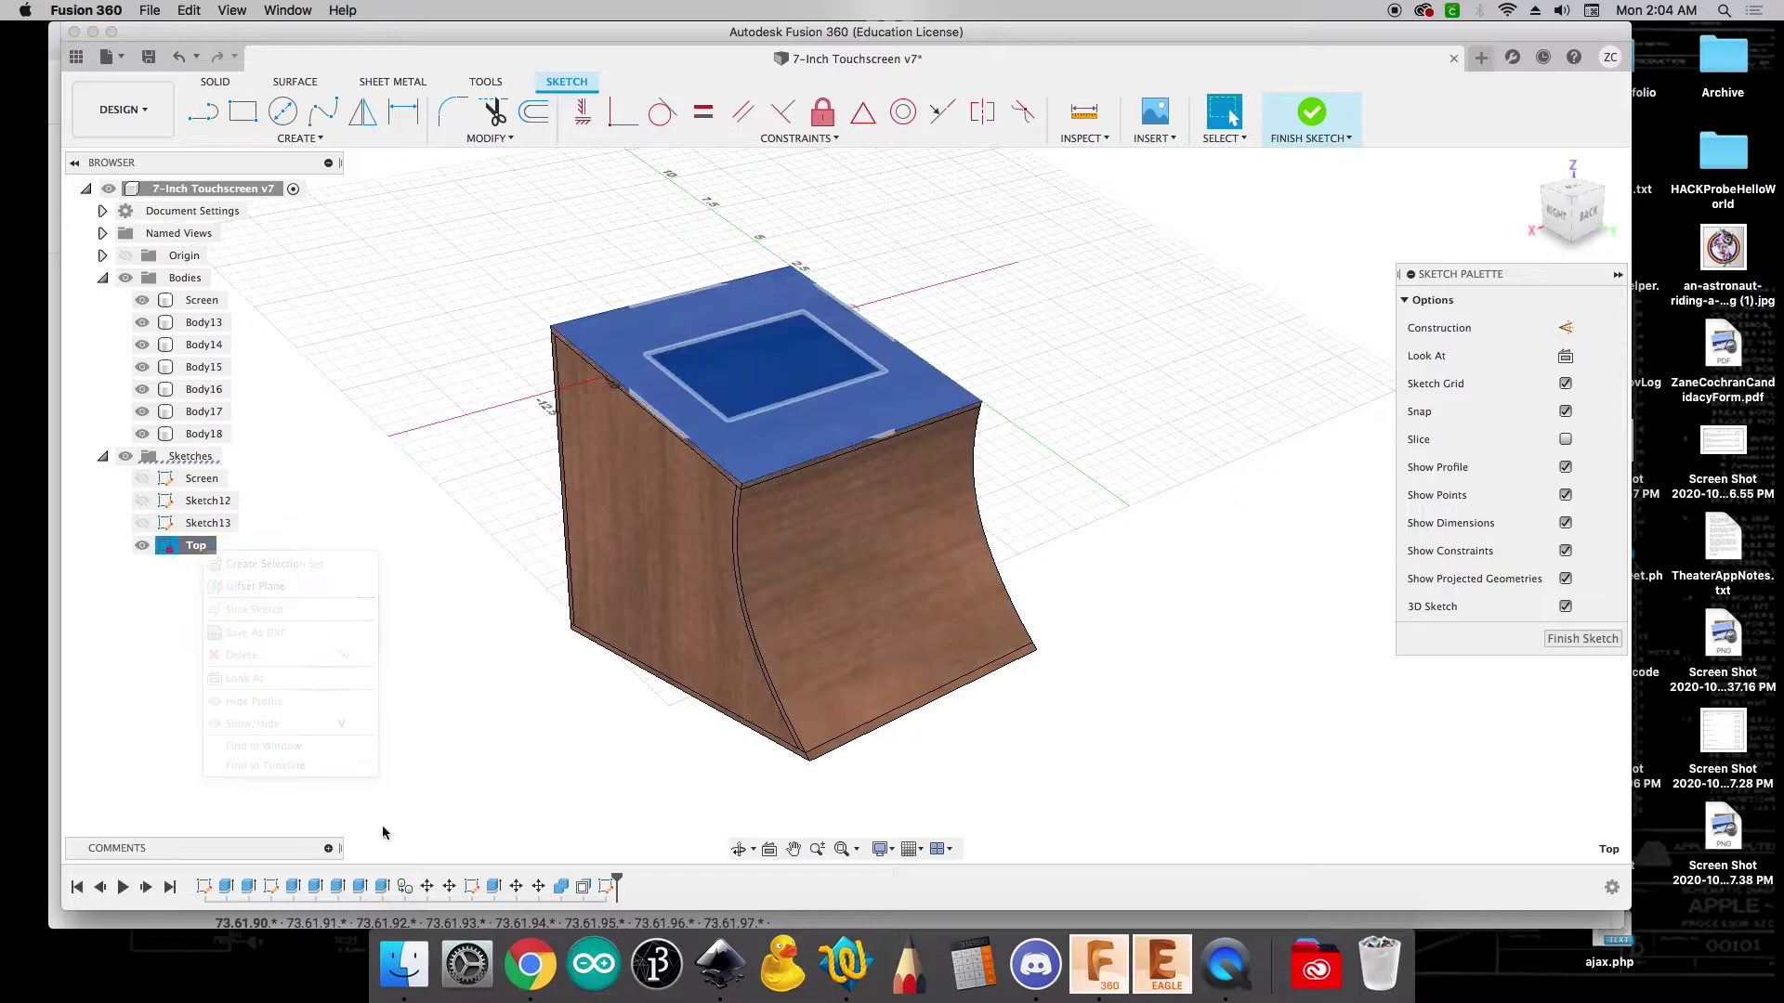
pyautogui.click(418, 991)
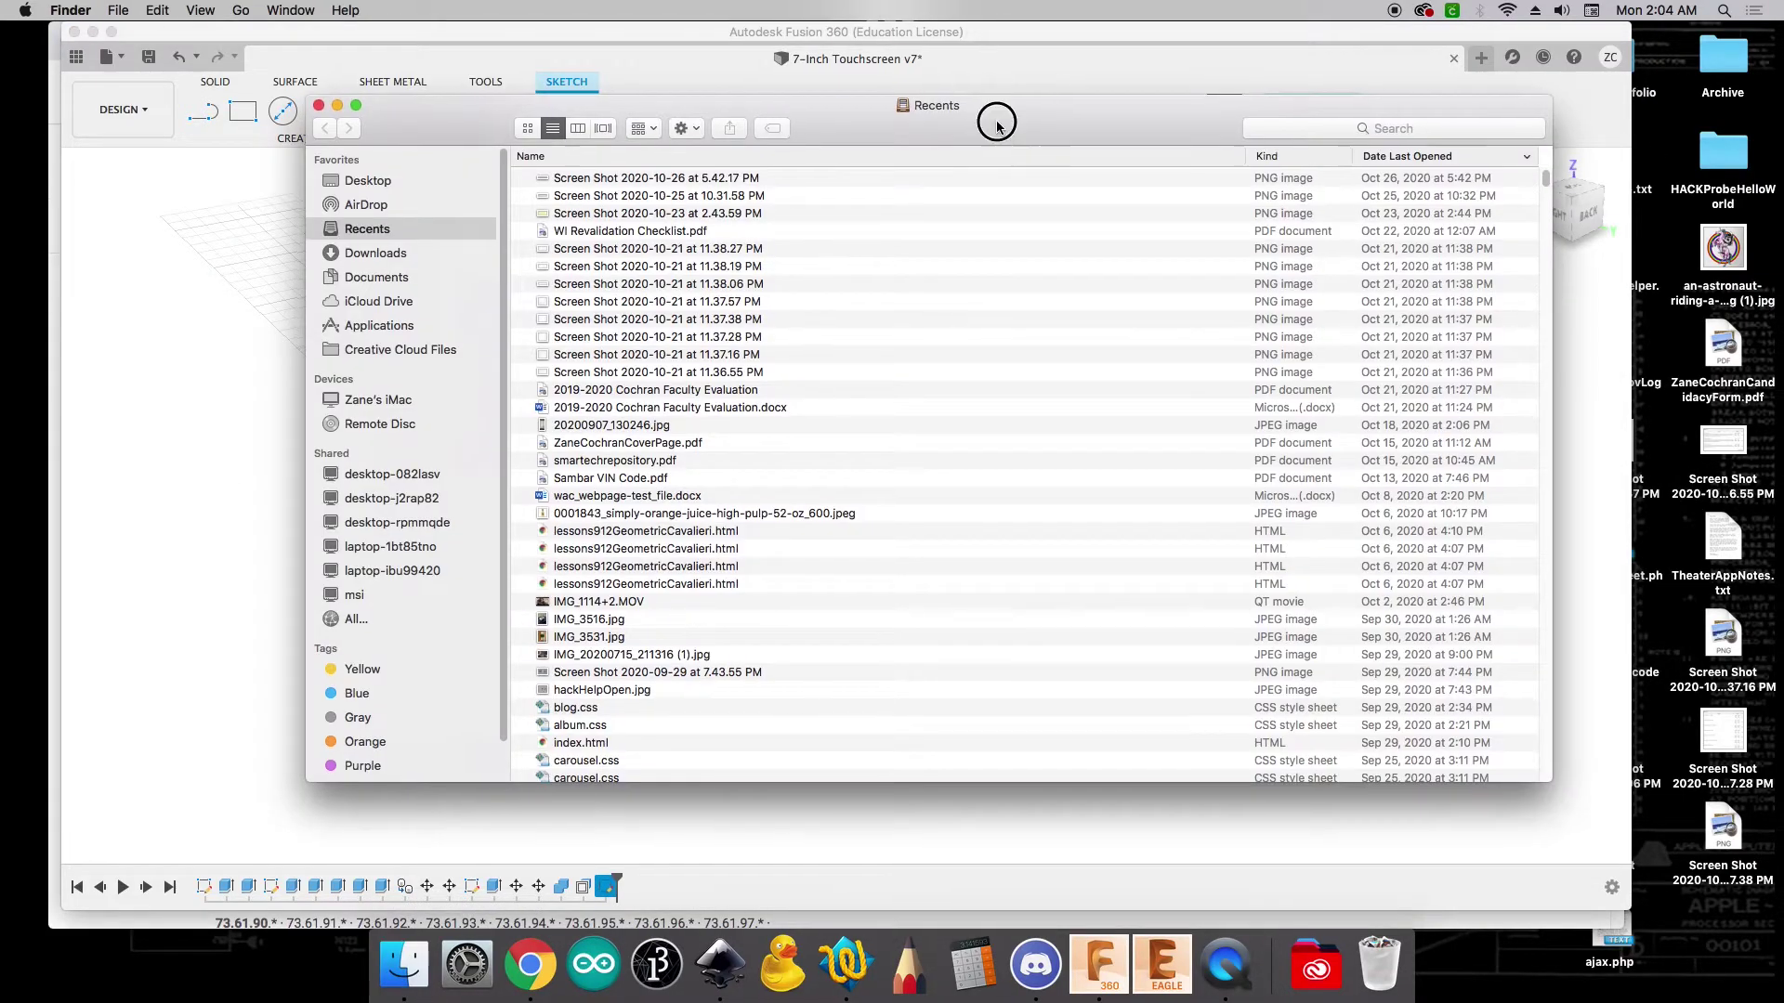
pyautogui.press('super+w')
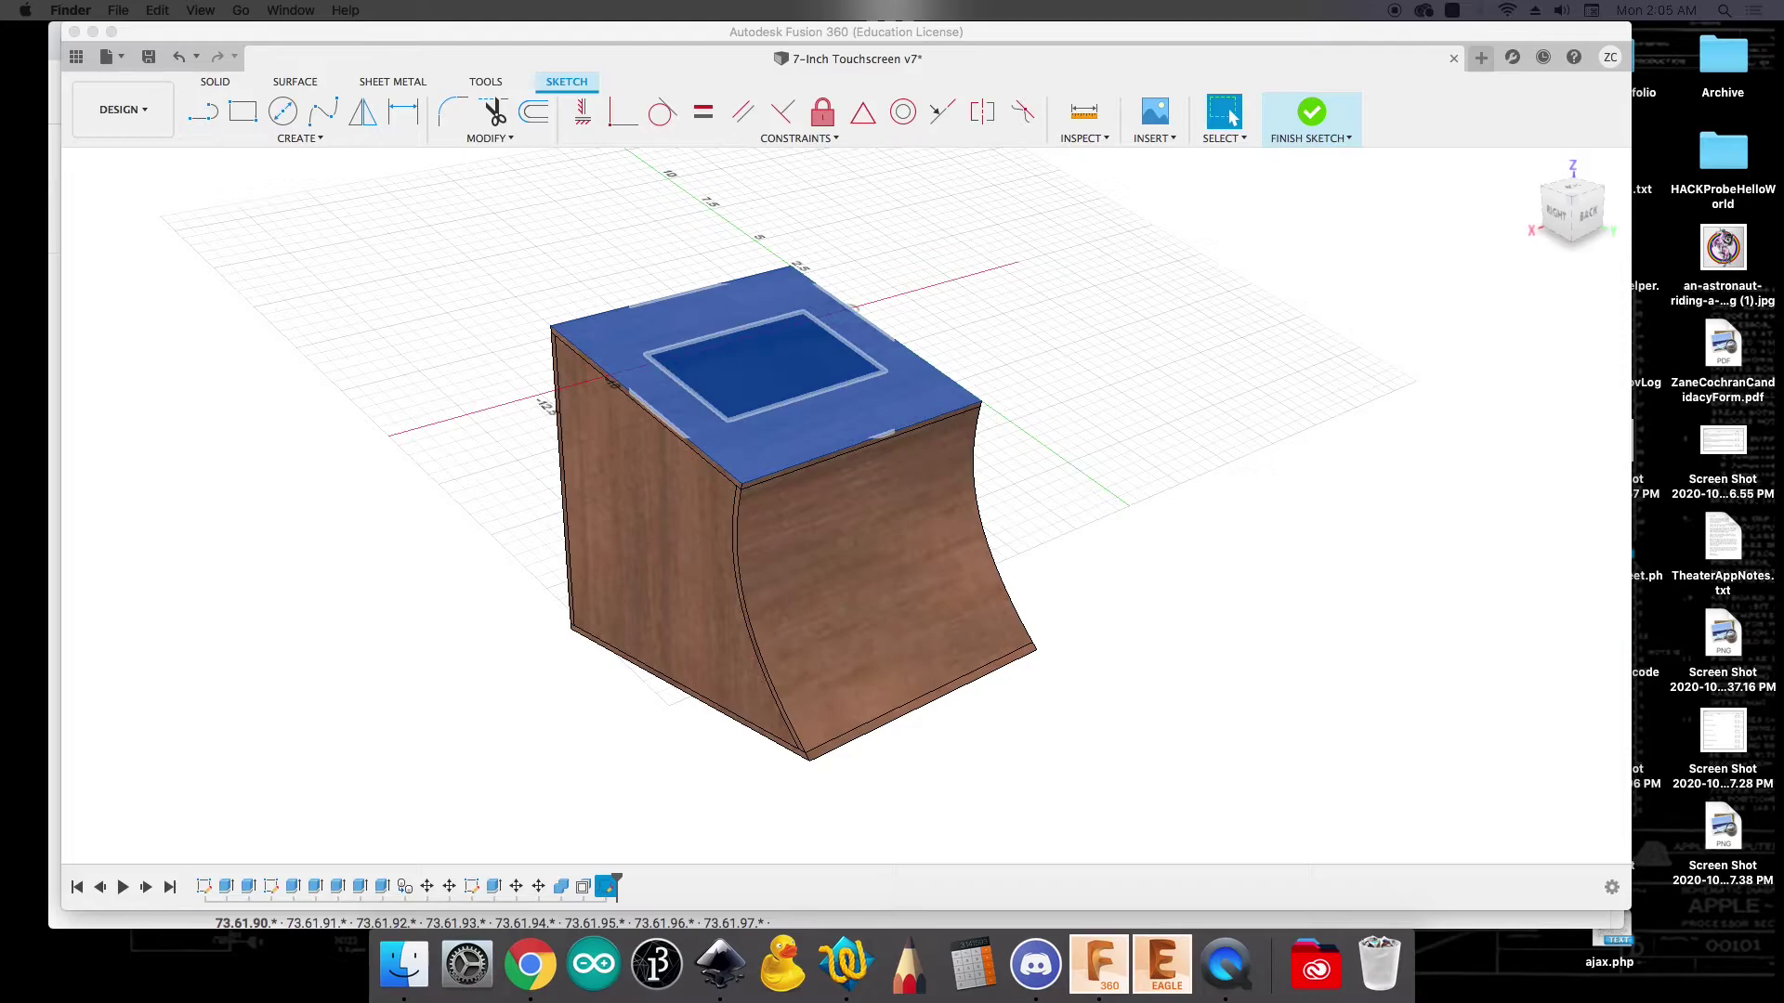
pyautogui.press('super+Tab')
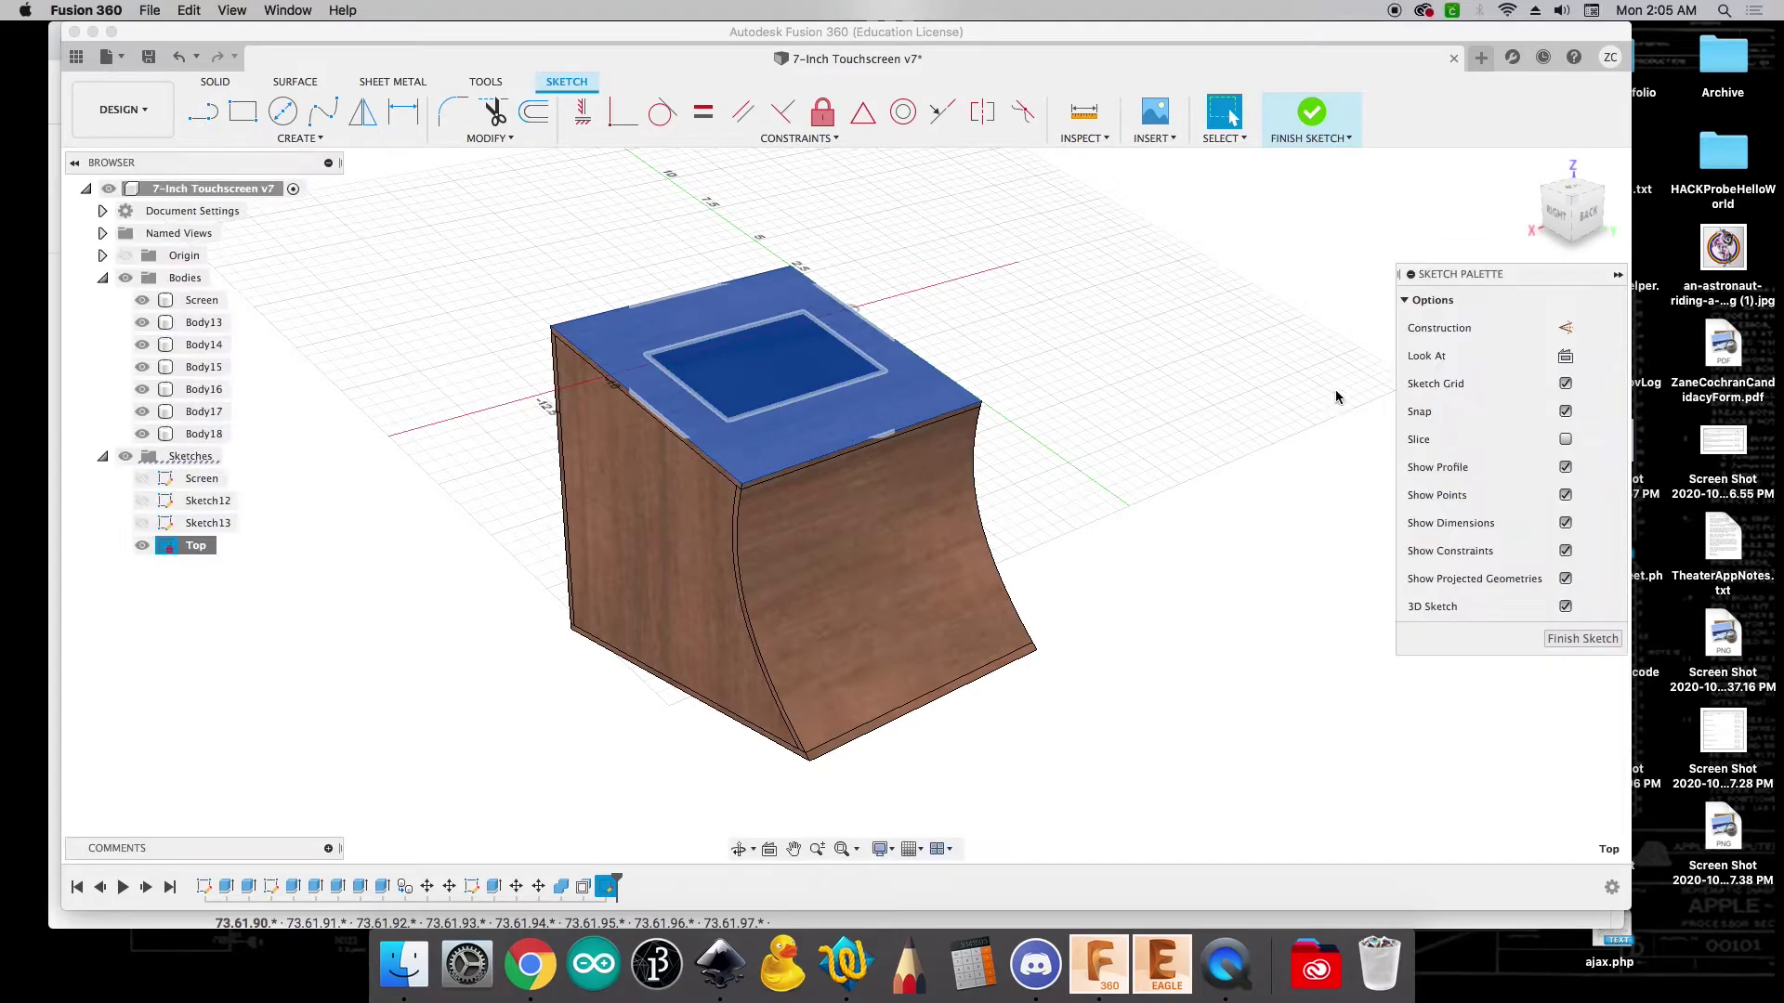
# Export the Top sketch as a DXF file named top into the Kiosk folder and finish the sketch
pyautogui.rightClick(202, 552)
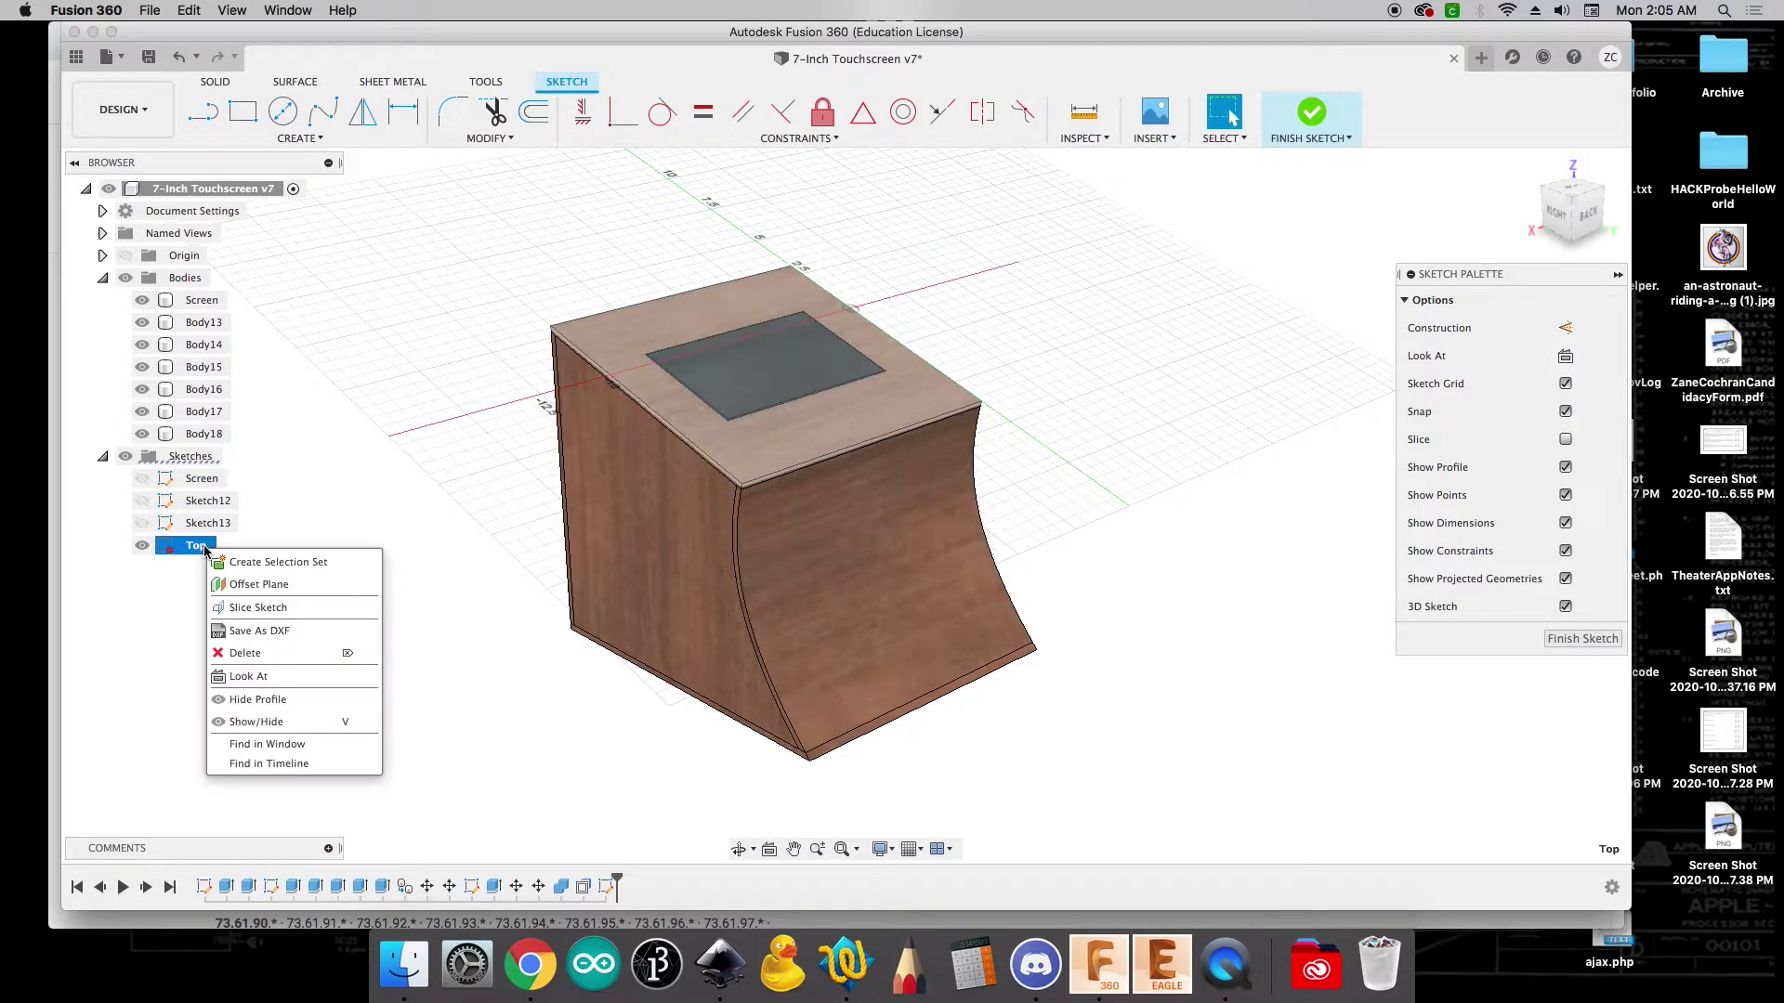
pyautogui.click(264, 627)
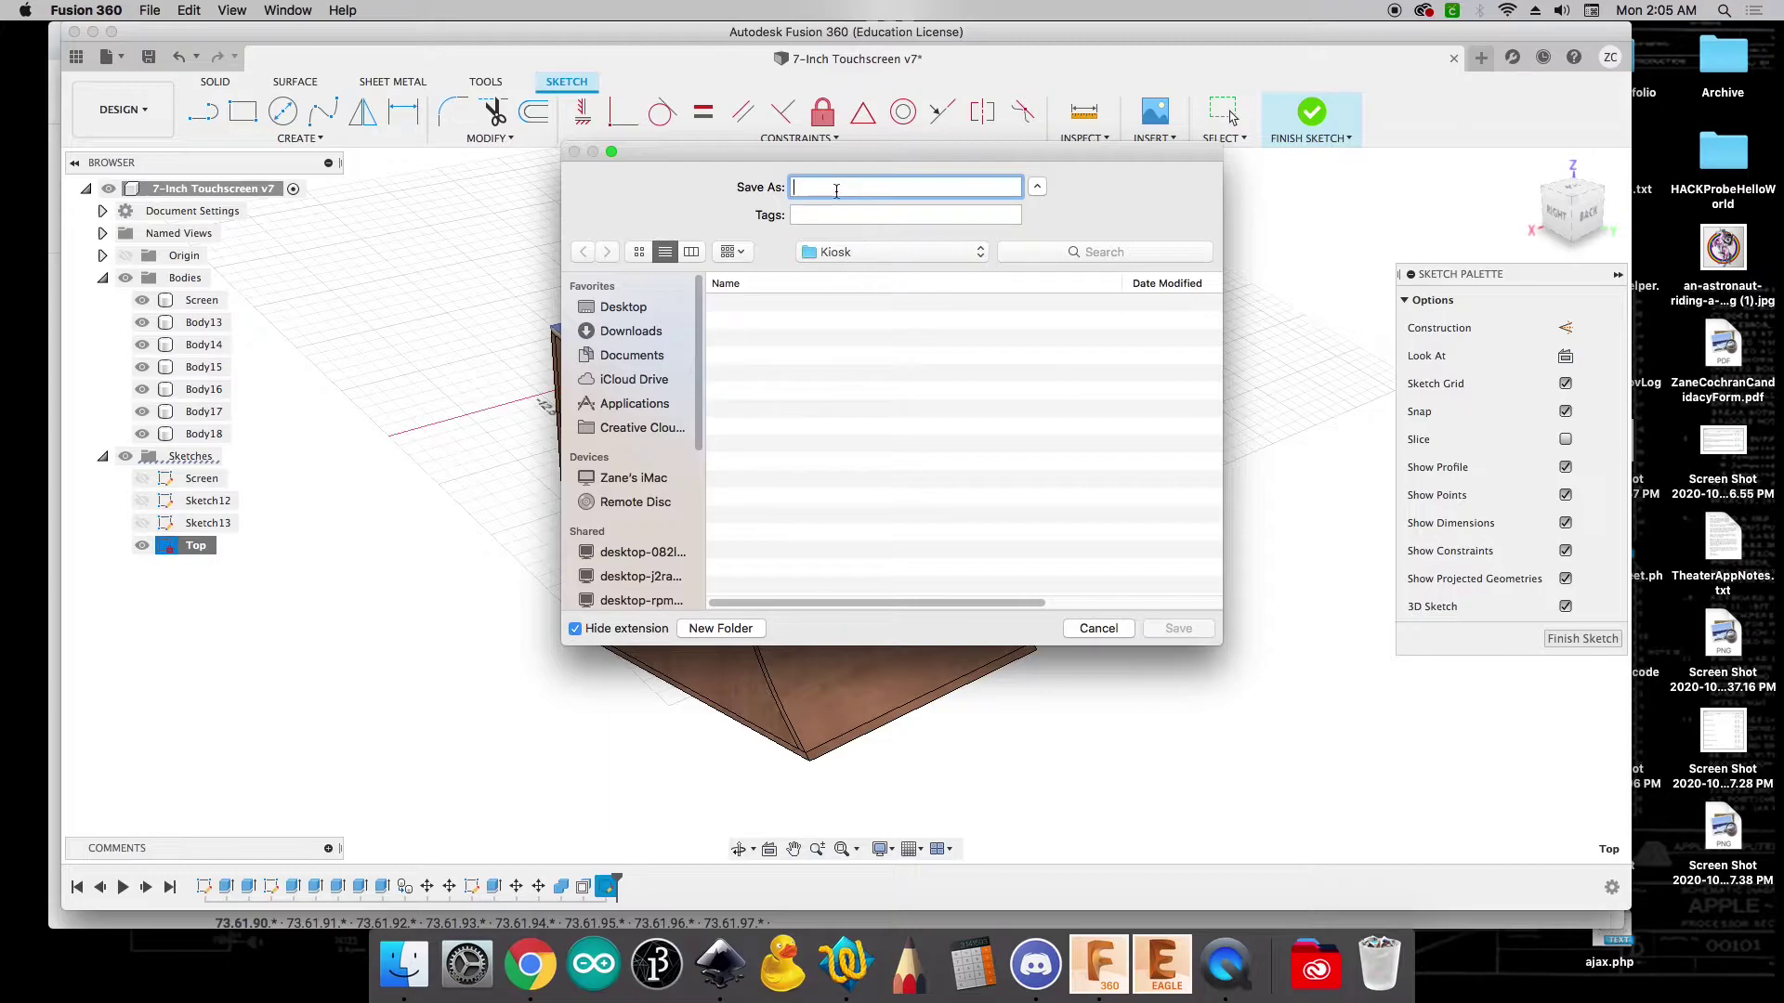
pyautogui.write('top')
pyautogui.press('Return')
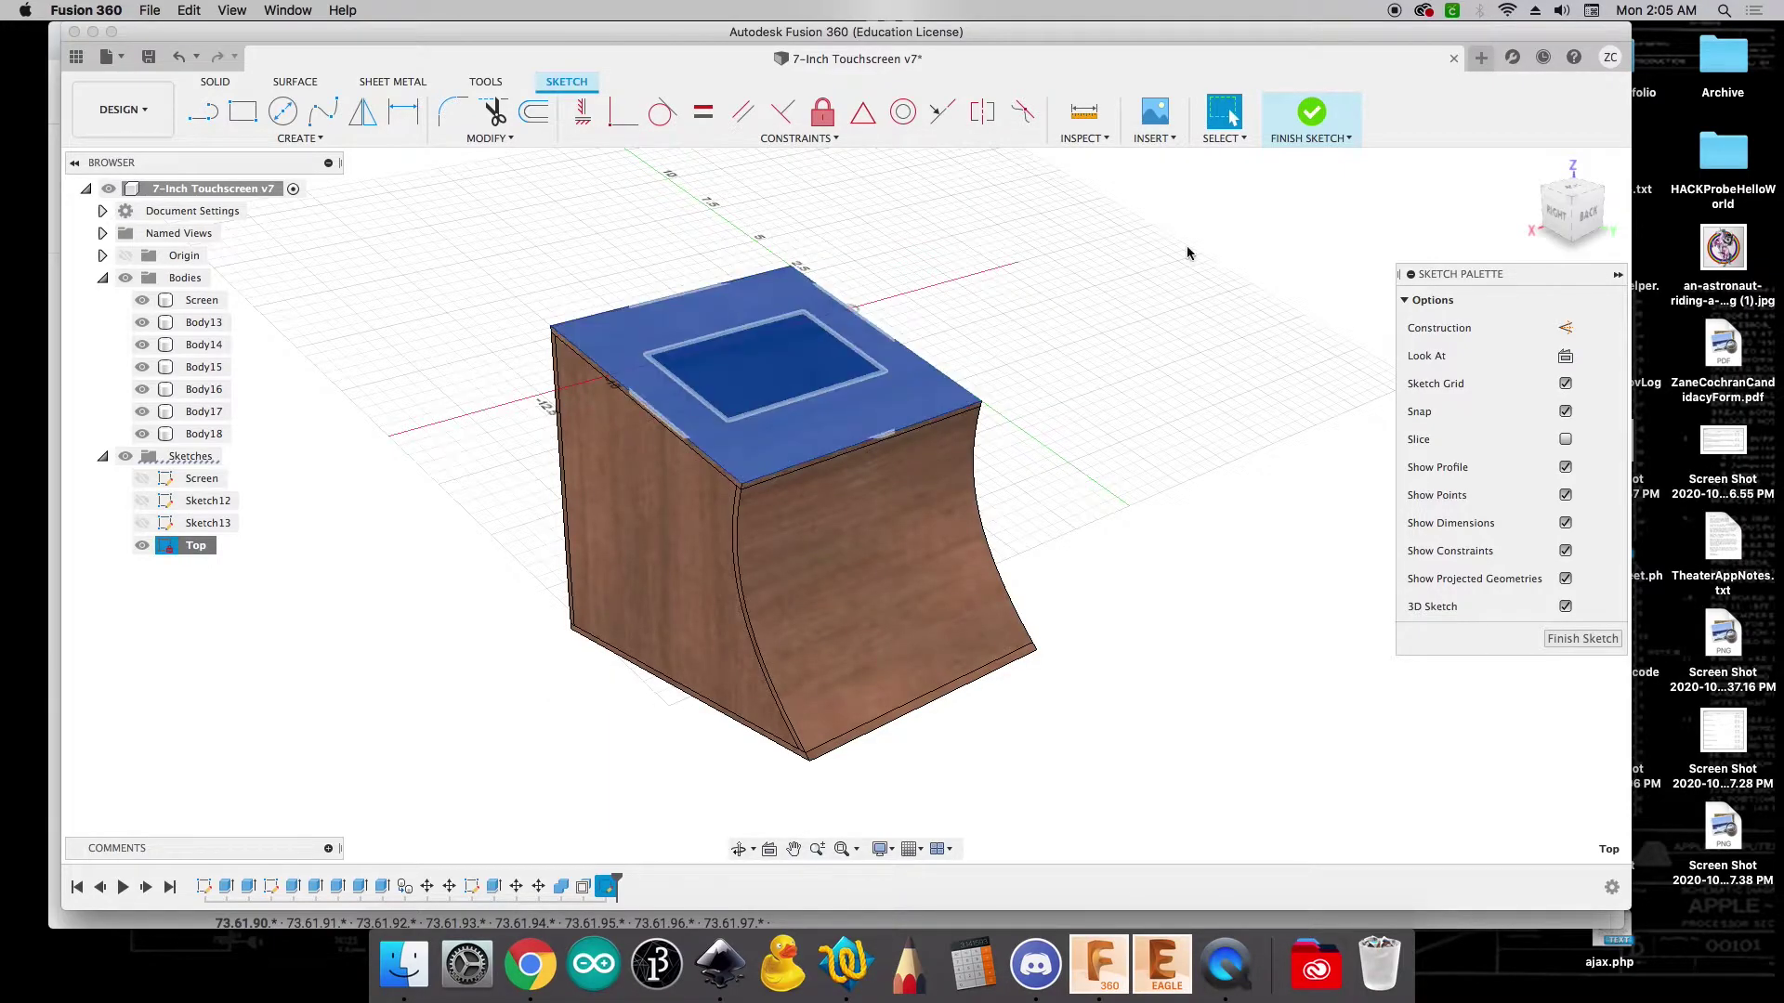
pyautogui.click(1312, 113)
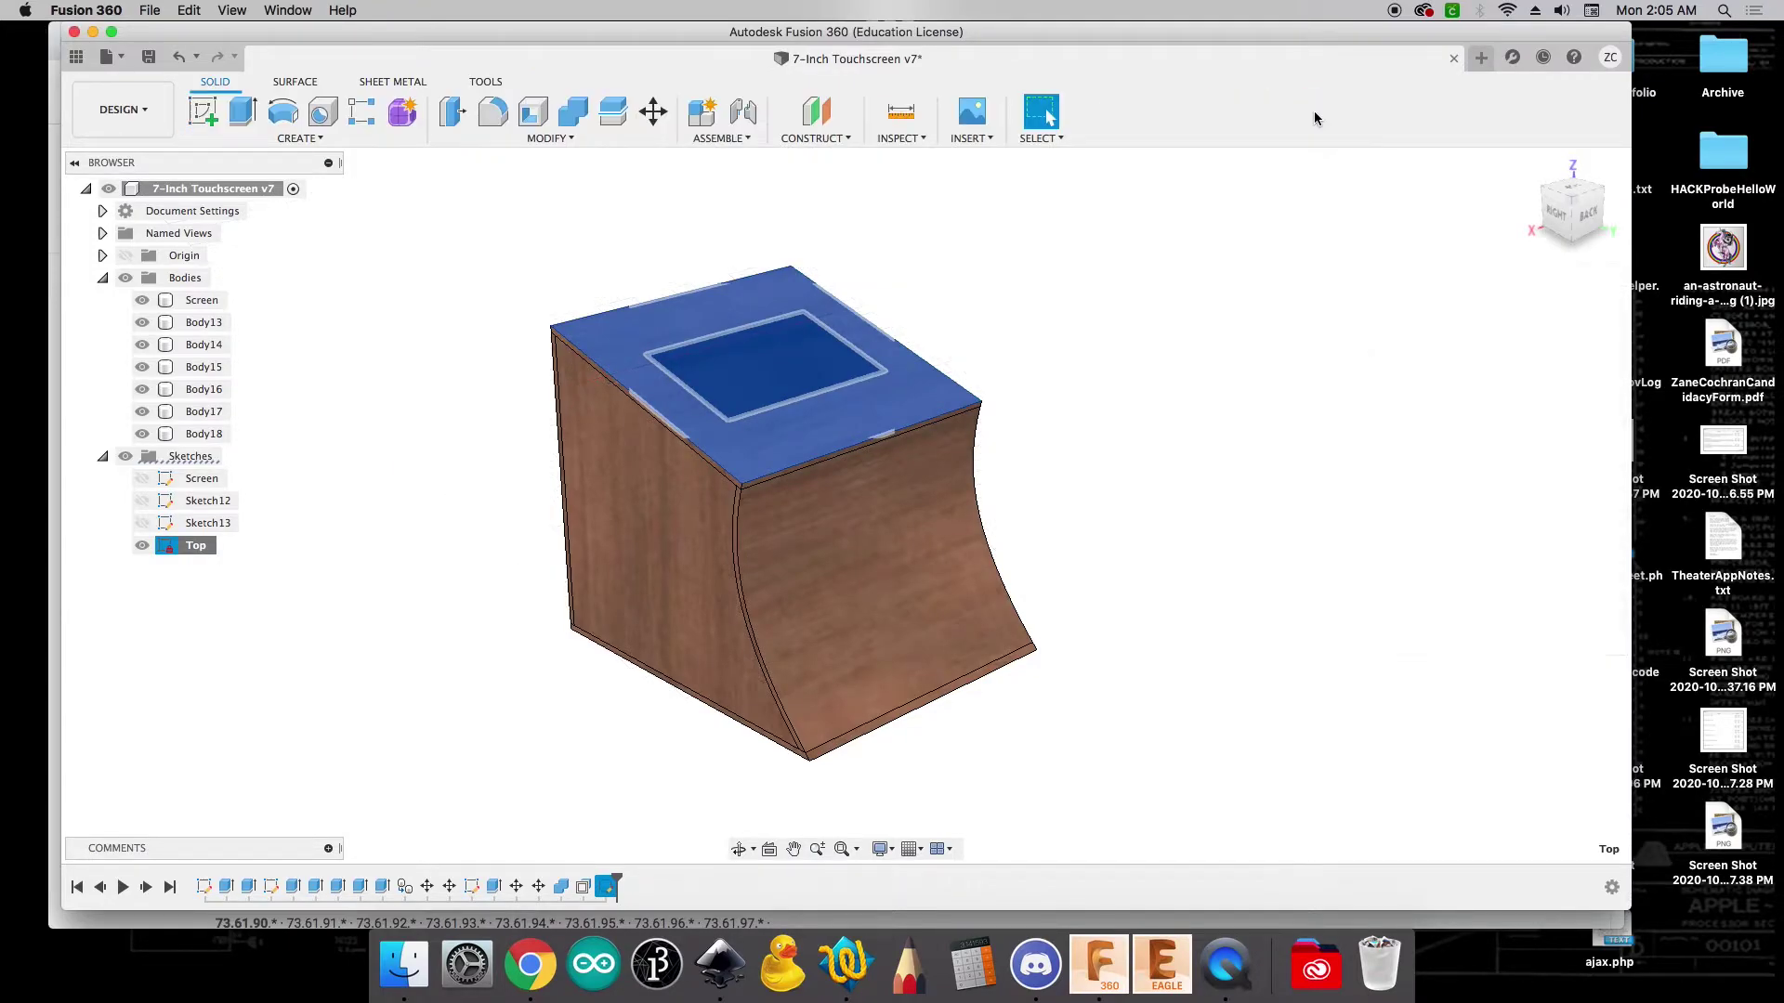
pyautogui.click(1252, 328)
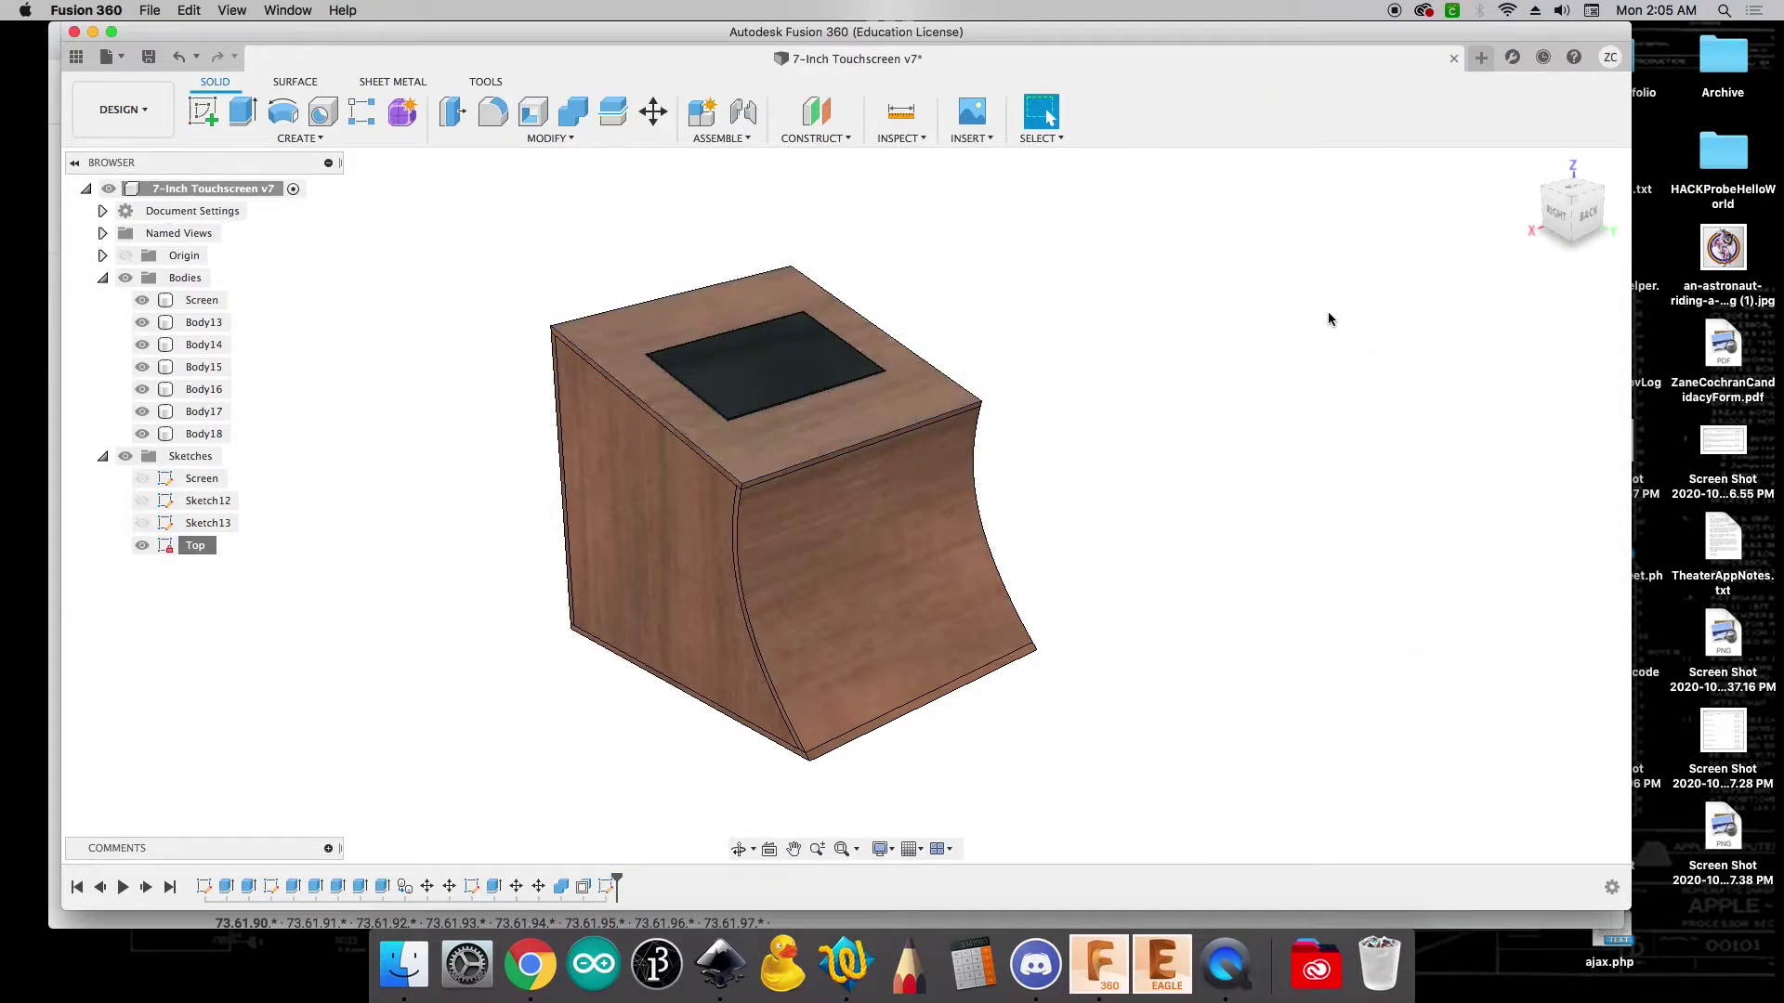
# Create a sketch on the outer face of the Body18 side panel and name it Left
pyautogui.click(632, 524)
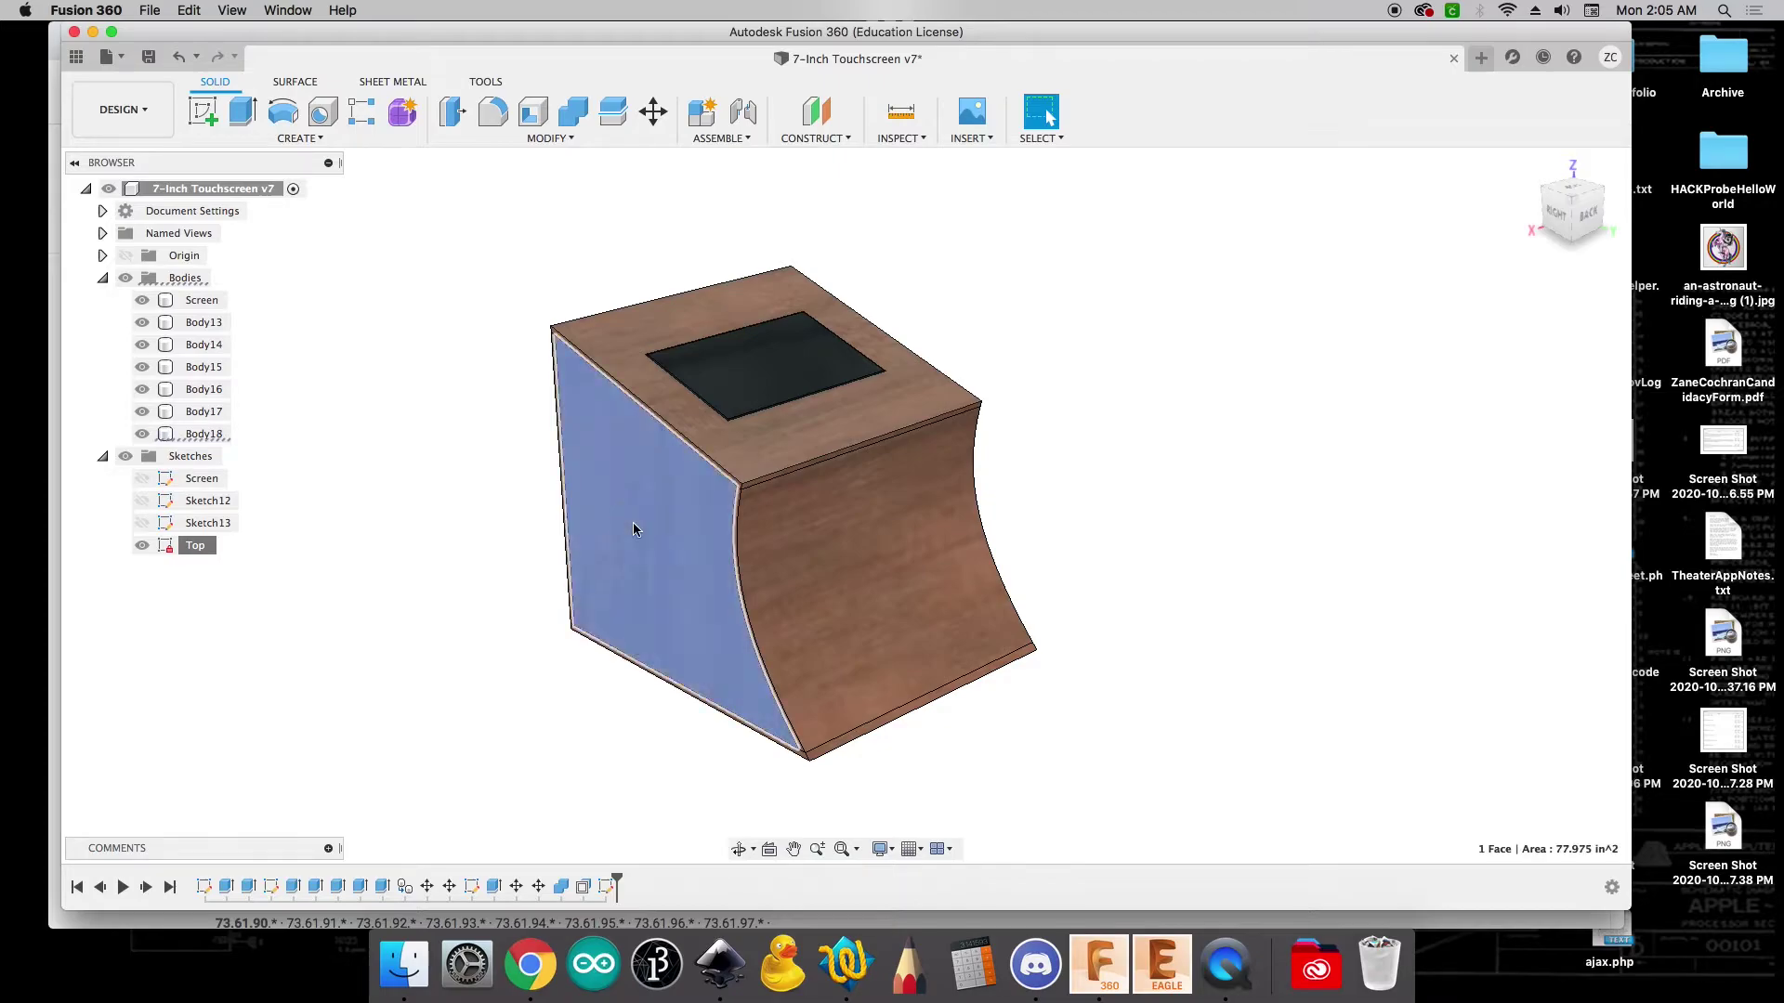
pyautogui.rightClick(632, 524)
pyautogui.click(617, 623)
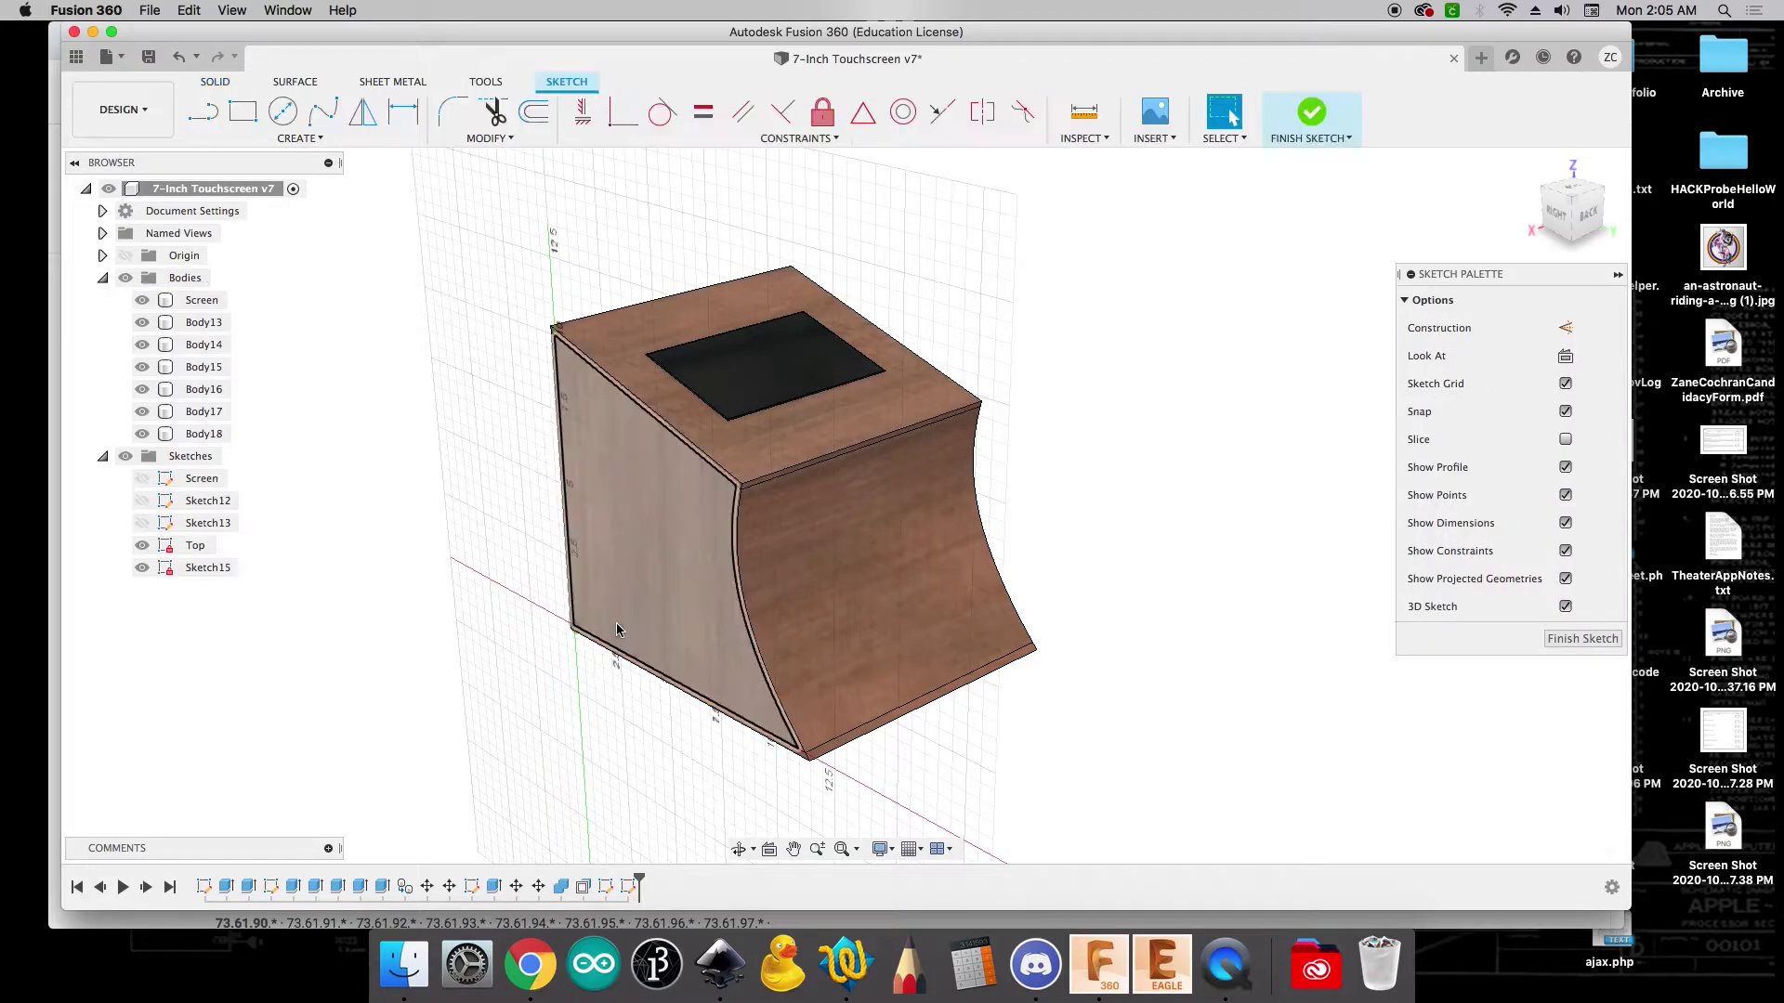
pyautogui.click(213, 568)
pyautogui.click(213, 569)
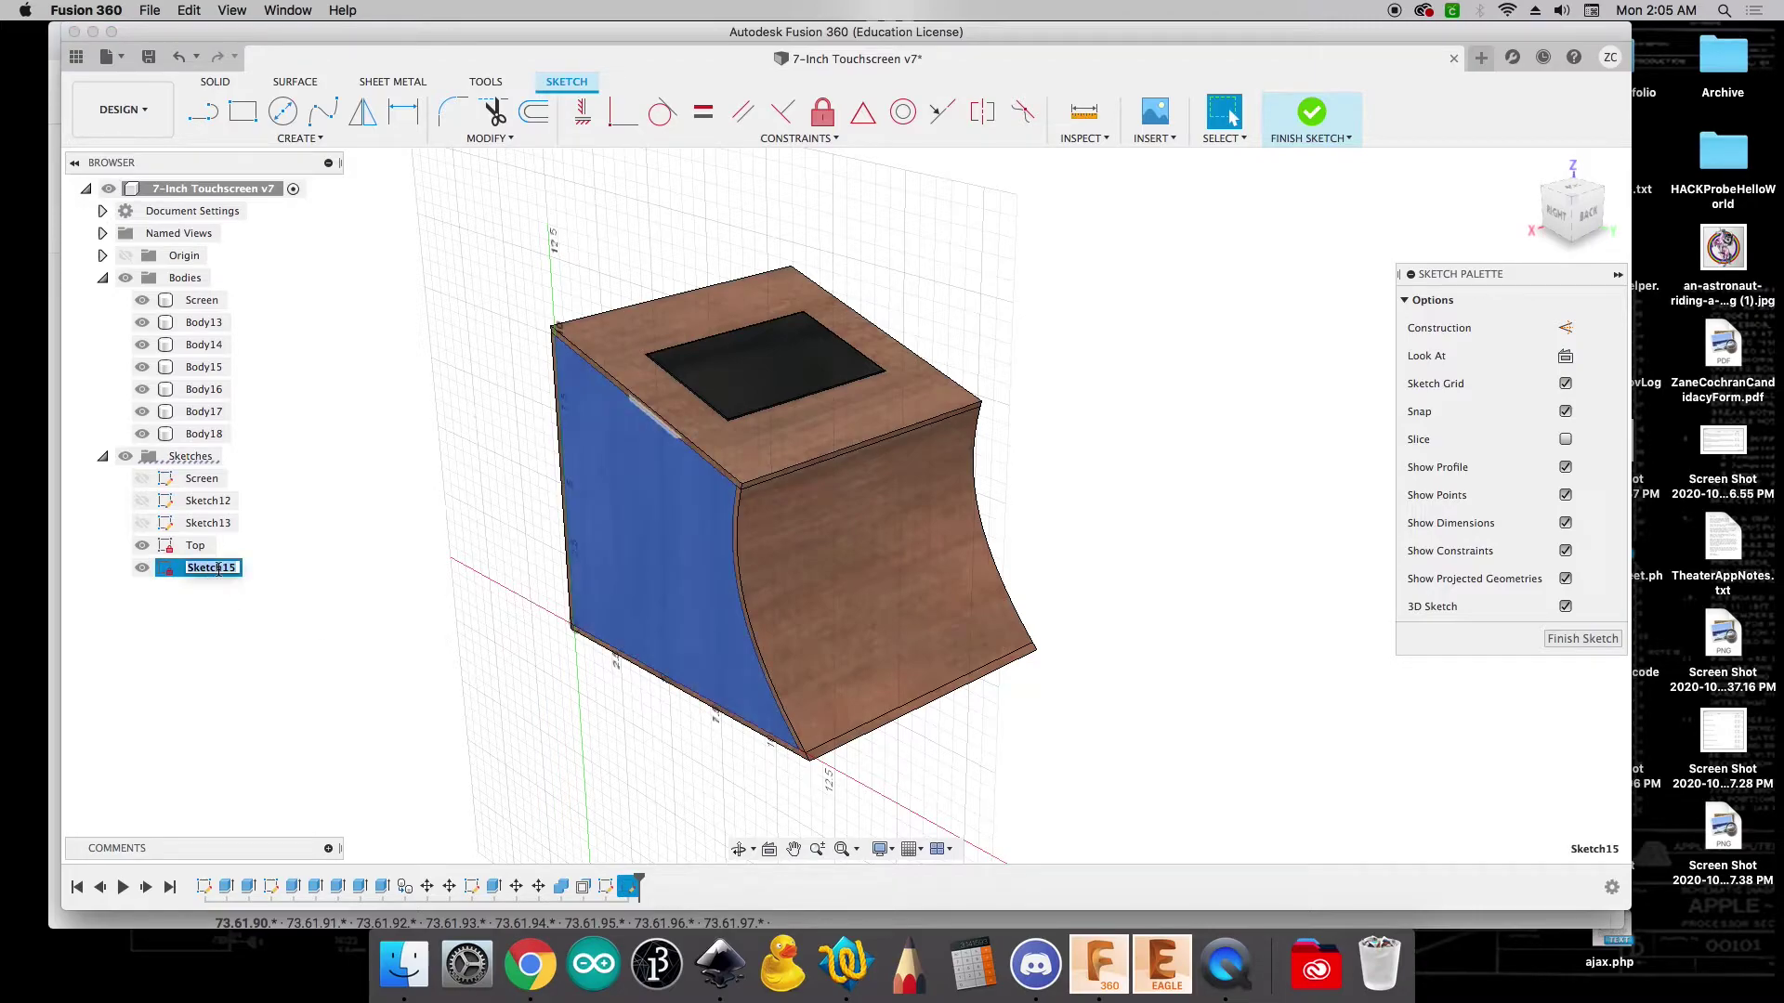
pyautogui.write('Left')
pyautogui.press('Return')
# Export the Left sketch as a DXF file named left into the Kiosk folder and finish the sketch
pyautogui.rightClick(211, 571)
pyautogui.click(239, 650)
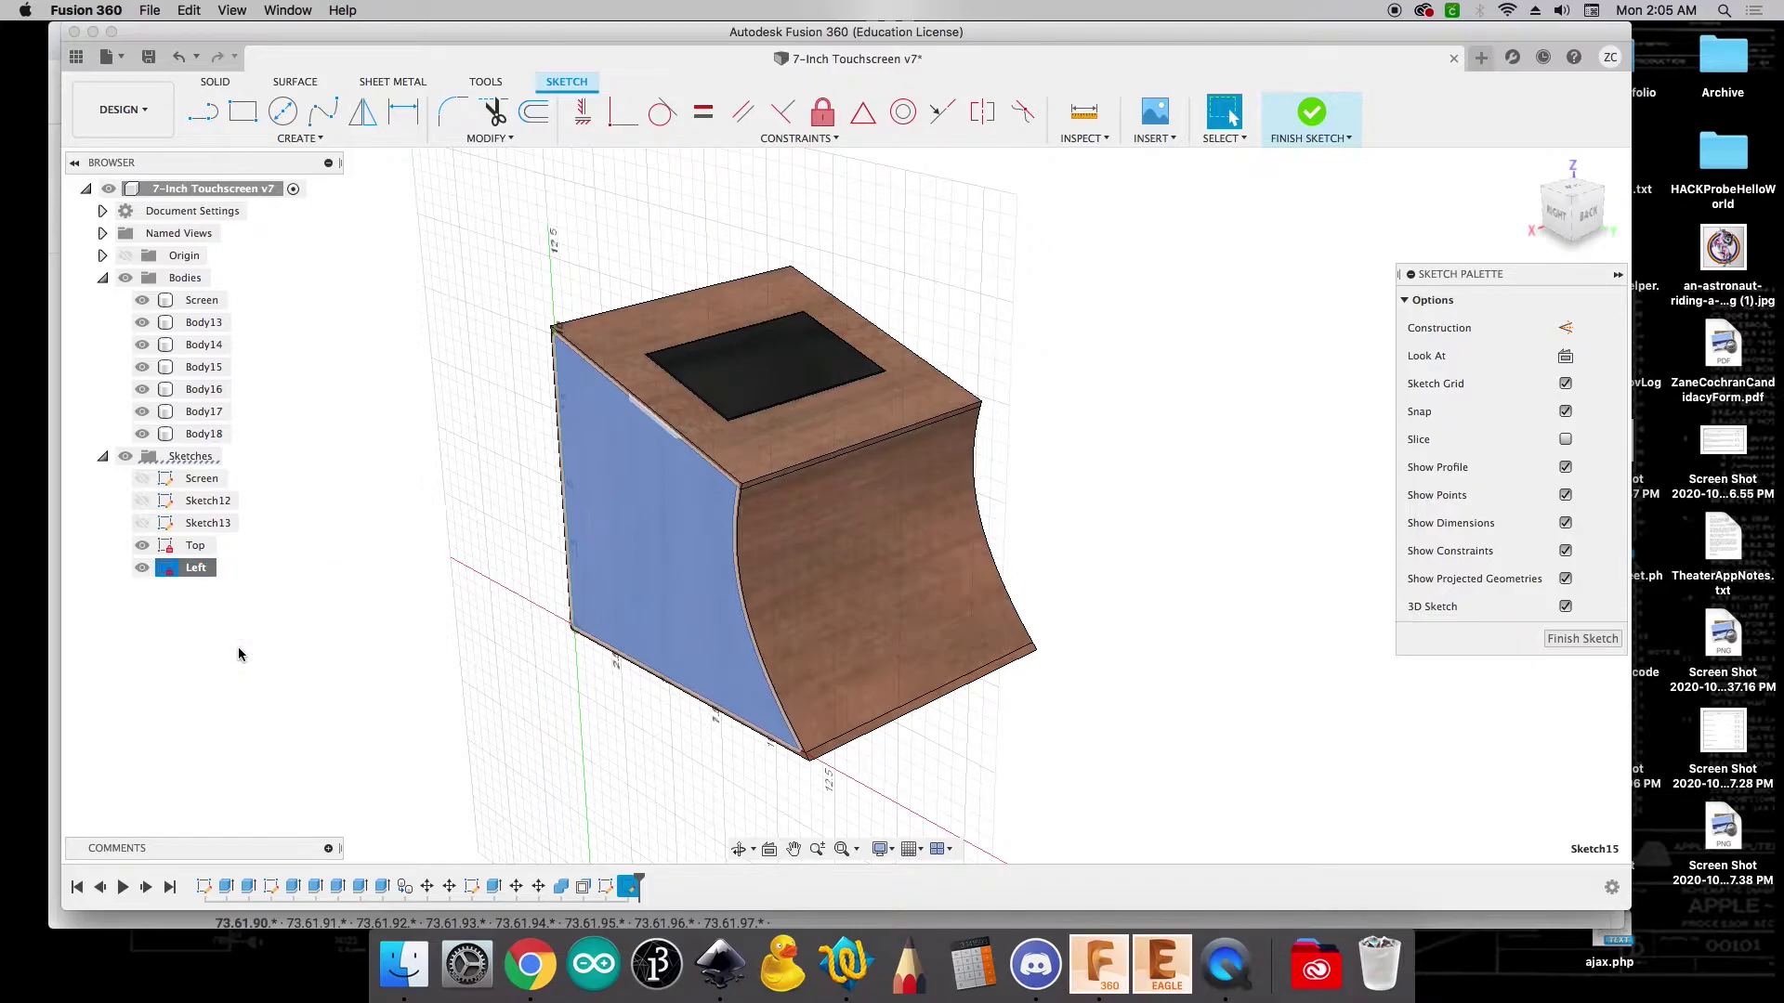
pyautogui.write('left')
pyautogui.press('Return')
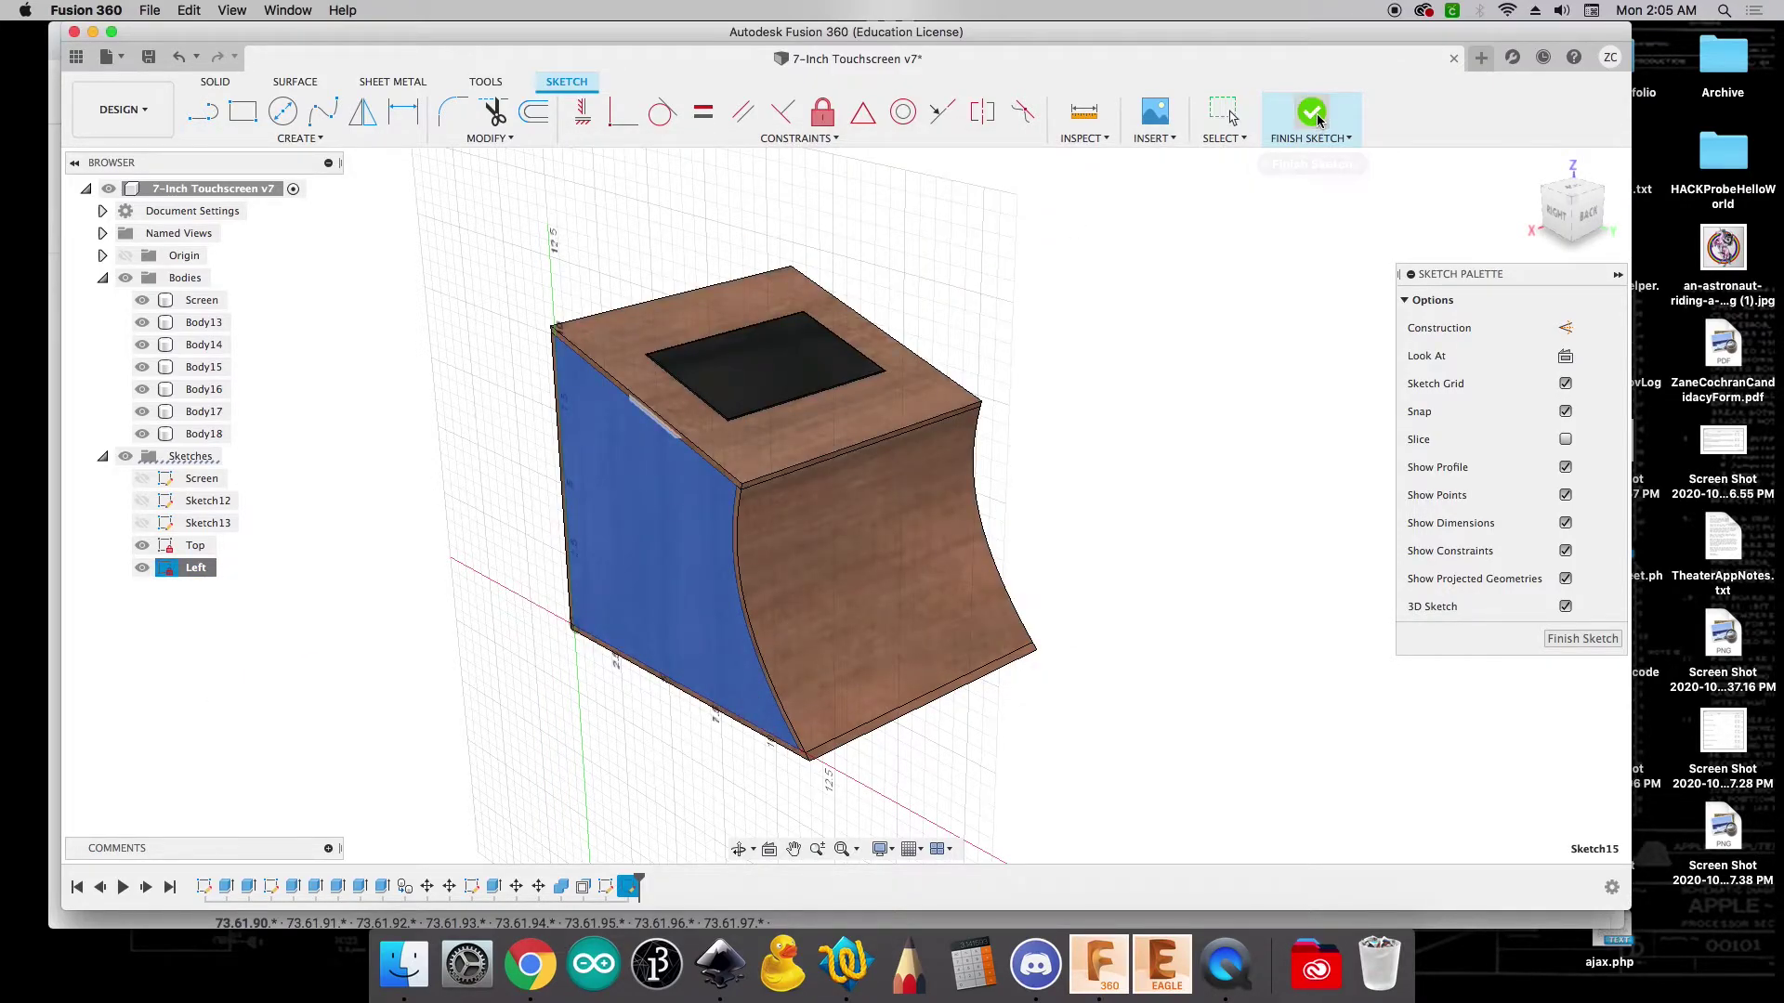
pyautogui.click(1312, 113)
# Create a sketch on the outer face of the opposite side panel, Body17, and name it Right
pyautogui.keyDown('shift'); pyautogui.moveTo(1474, 224); pyautogui.dragTo(1507, 428, button='middle'); pyautogui.keyUp('shift')
pyautogui.click(1022, 530)
pyautogui.rightClick(1022, 530)
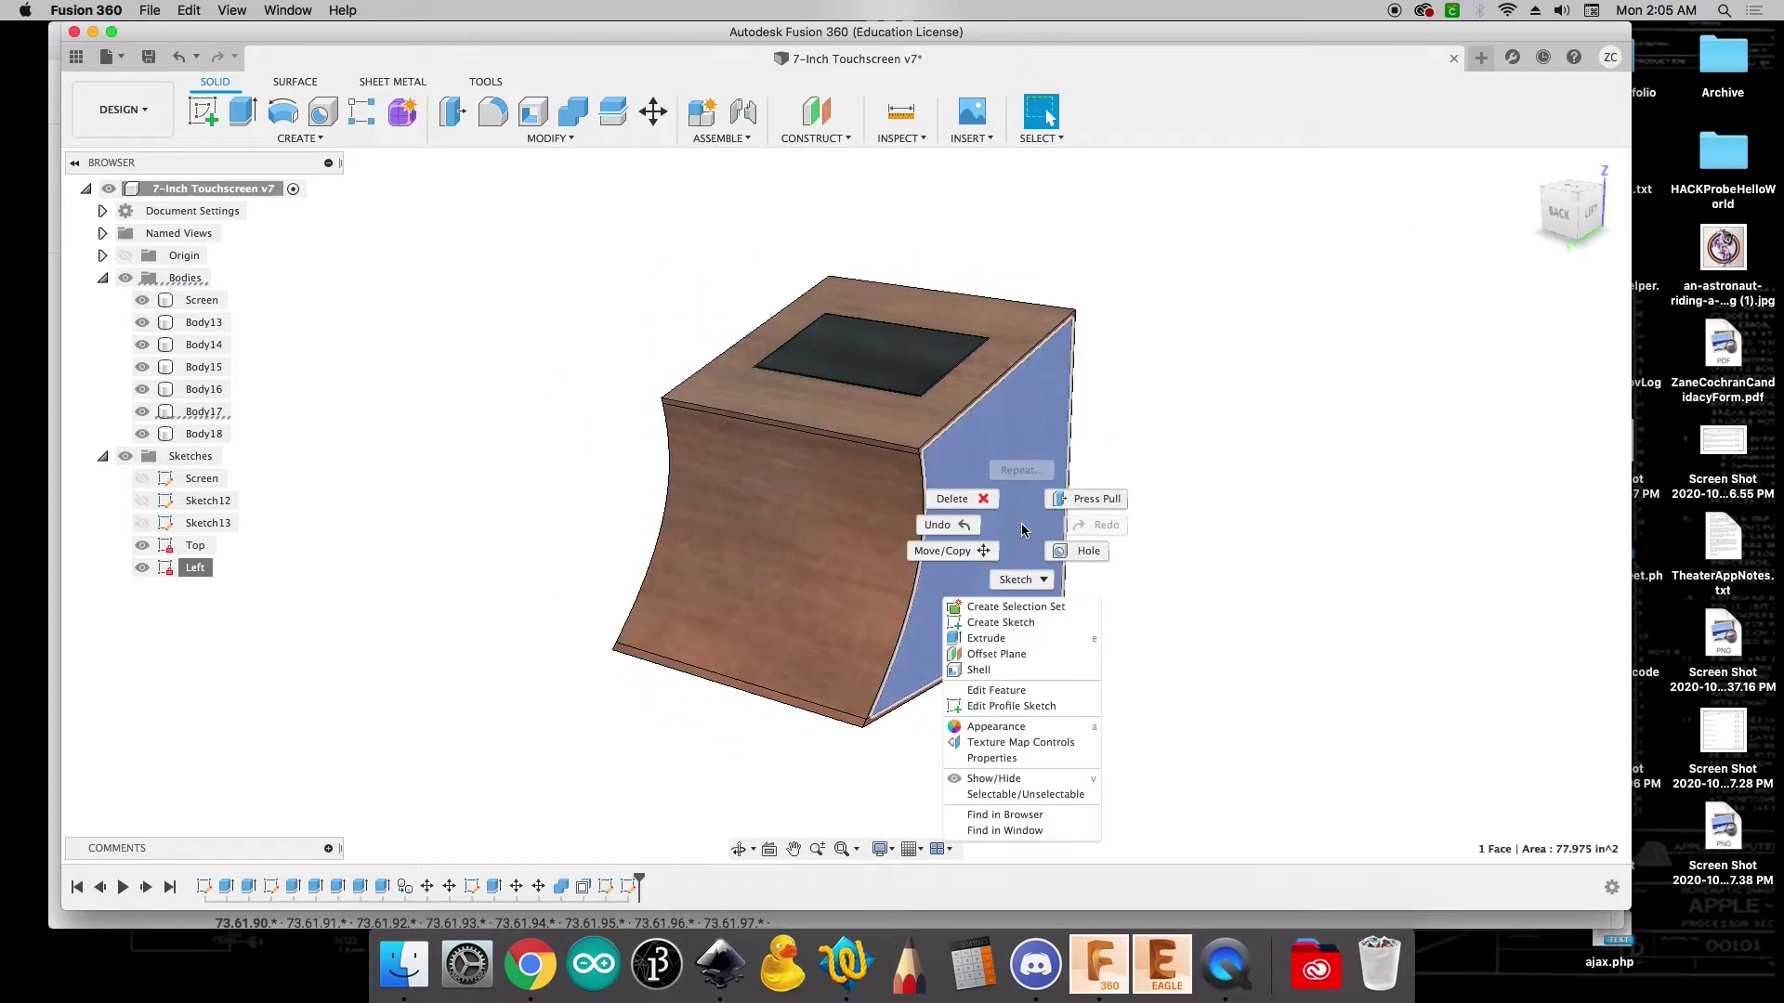
pyautogui.click(997, 623)
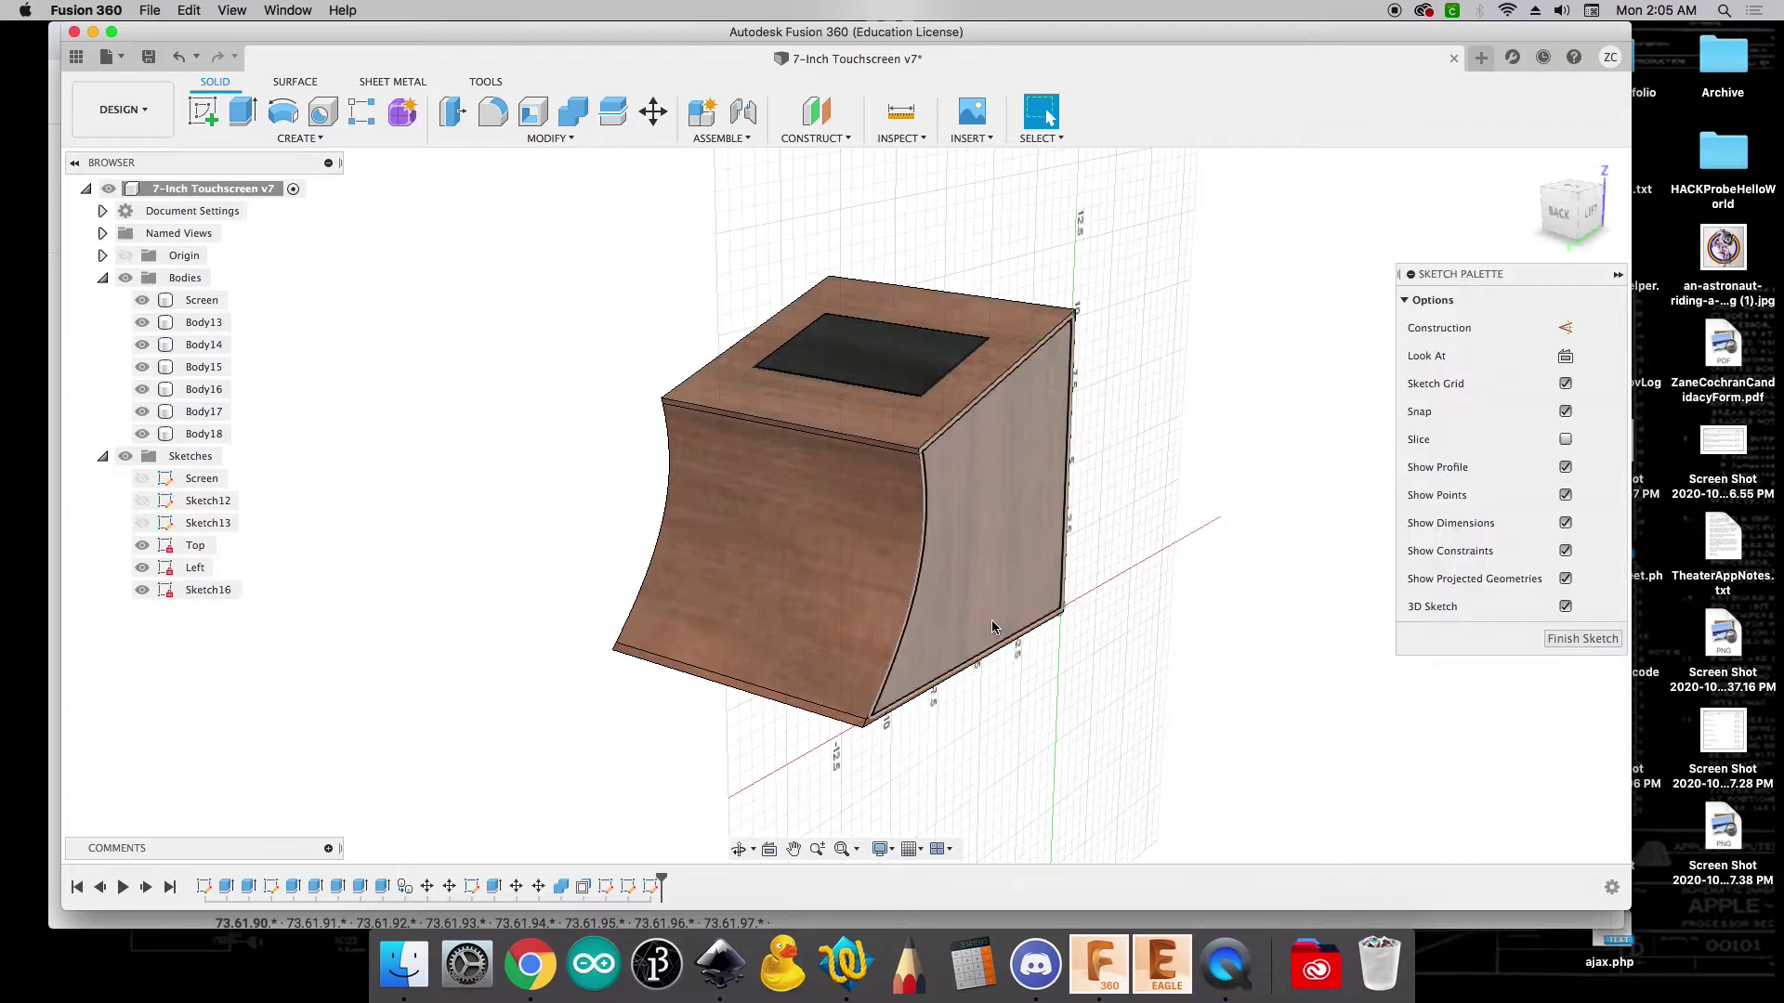
pyautogui.doubleClick(225, 602)
pyautogui.write('Right')
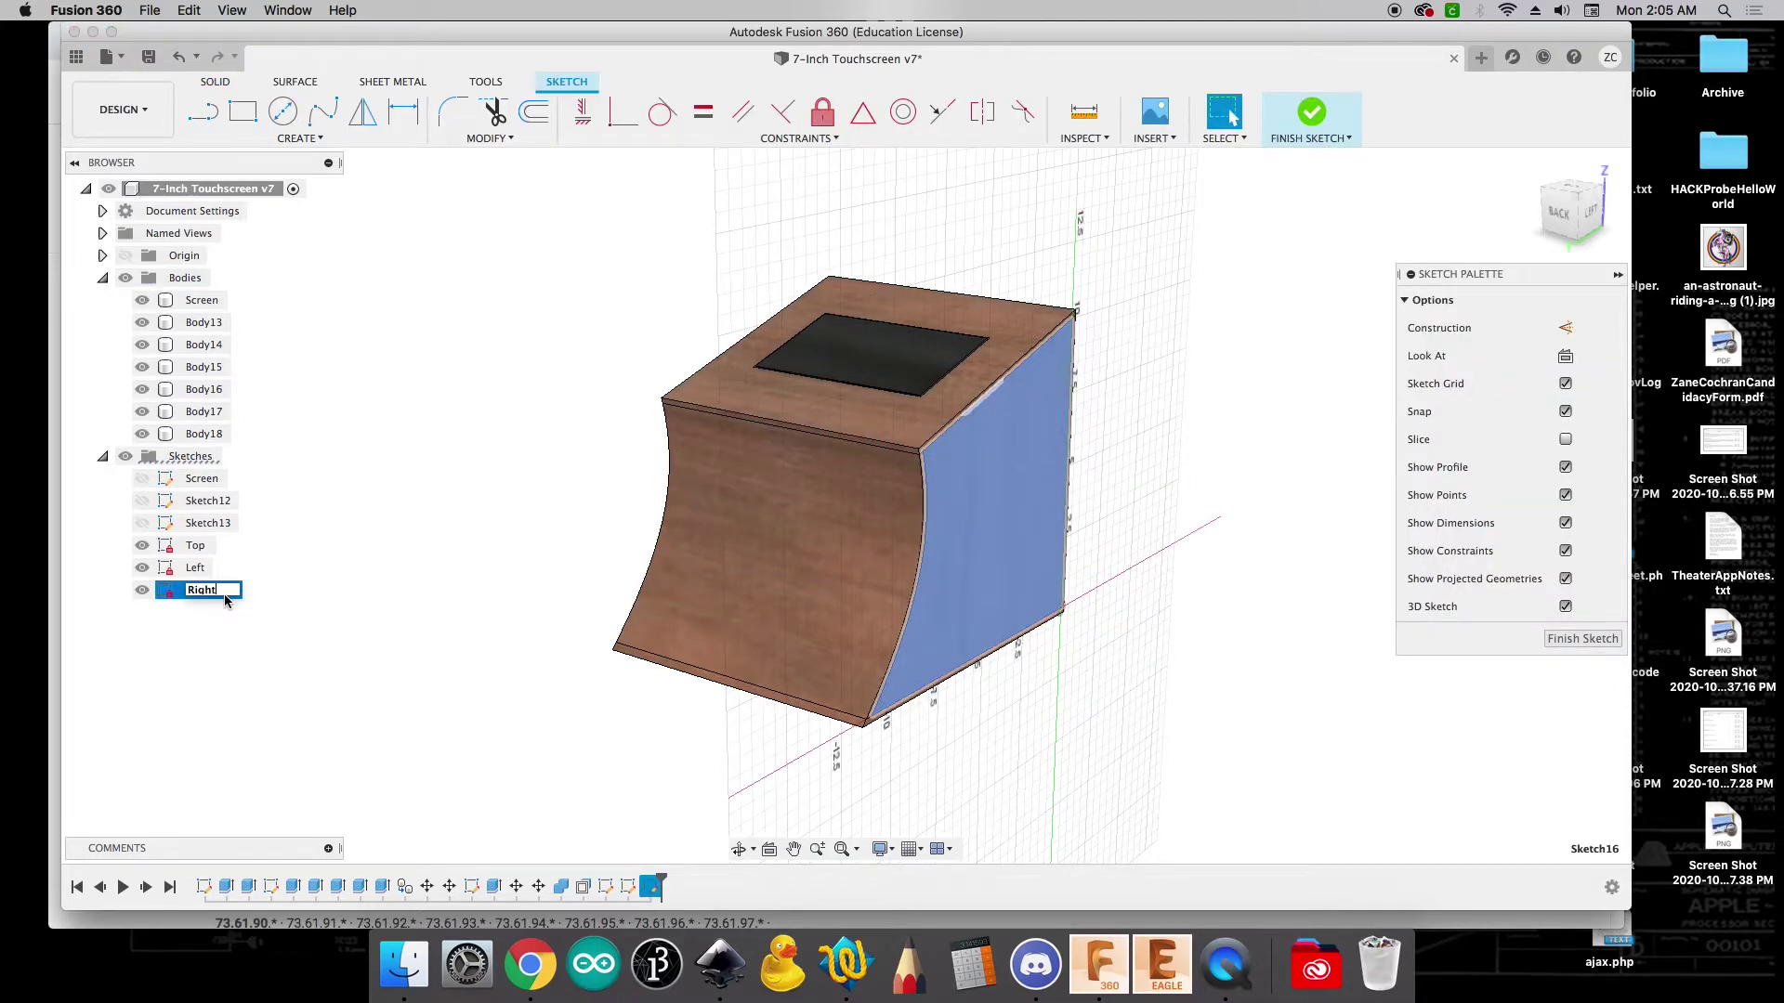
pyautogui.press('Return')
# Export the Right sketch as a DXF file named right into the Kiosk folder and finish the sketch
pyautogui.rightClick(204, 591)
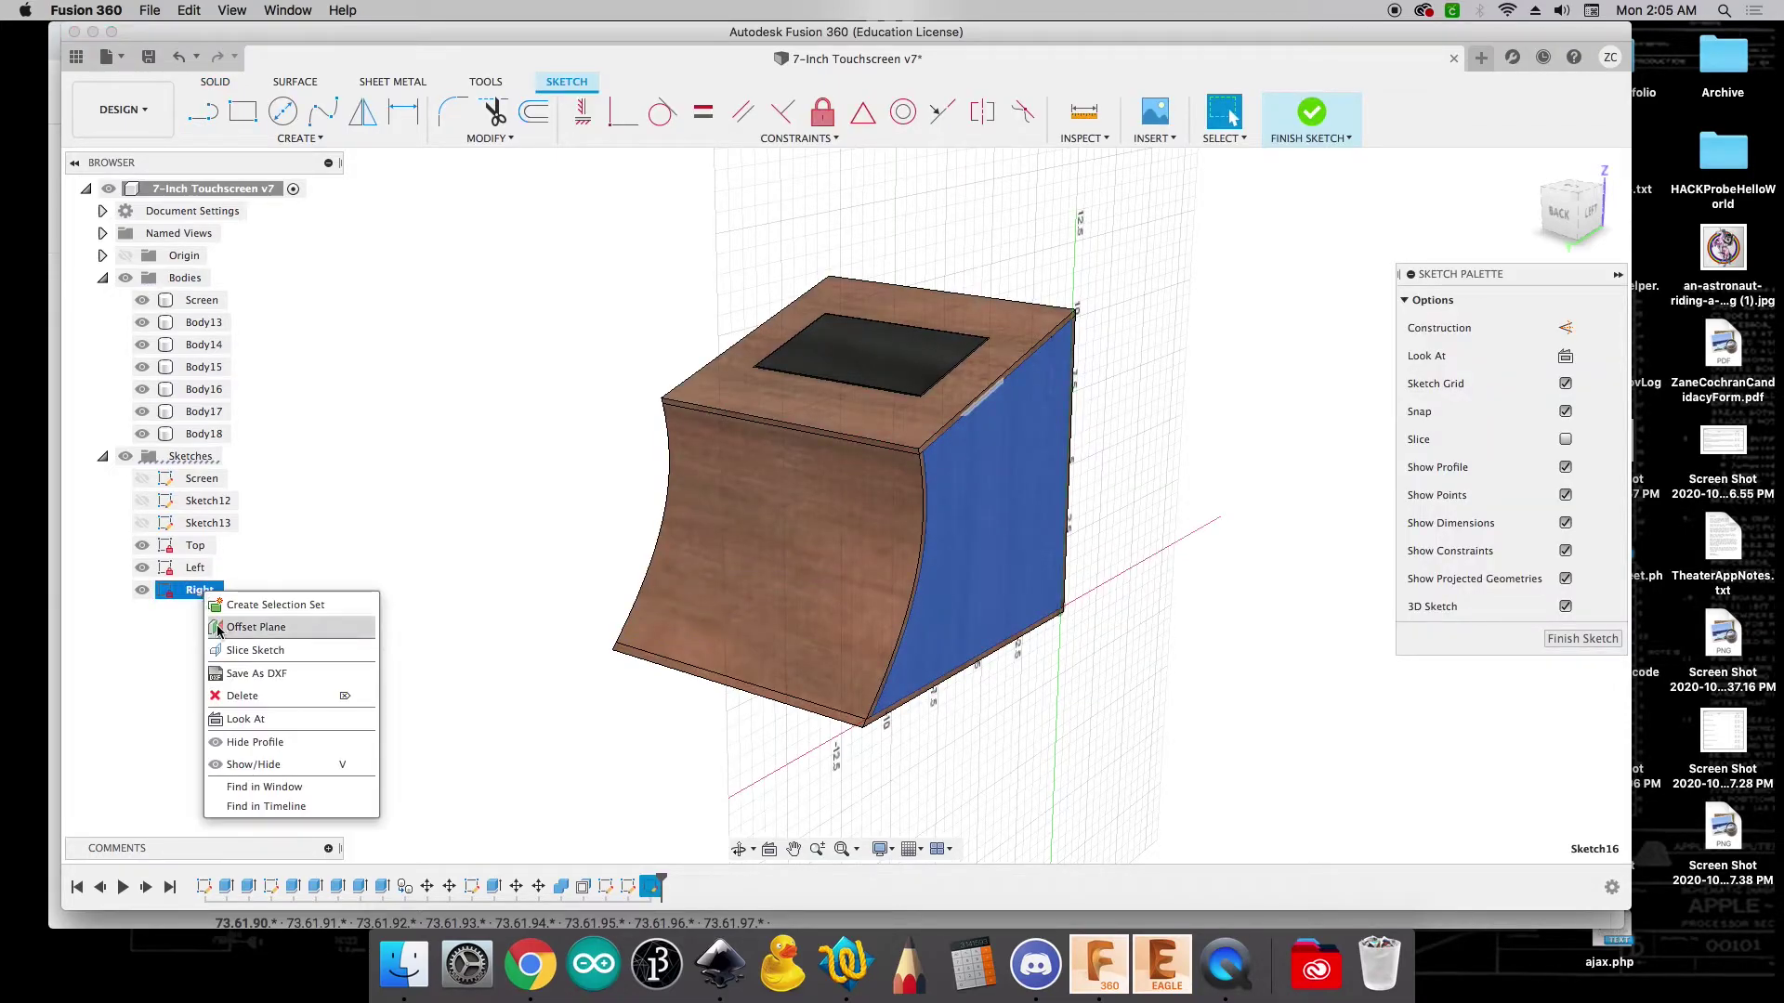
pyautogui.click(238, 674)
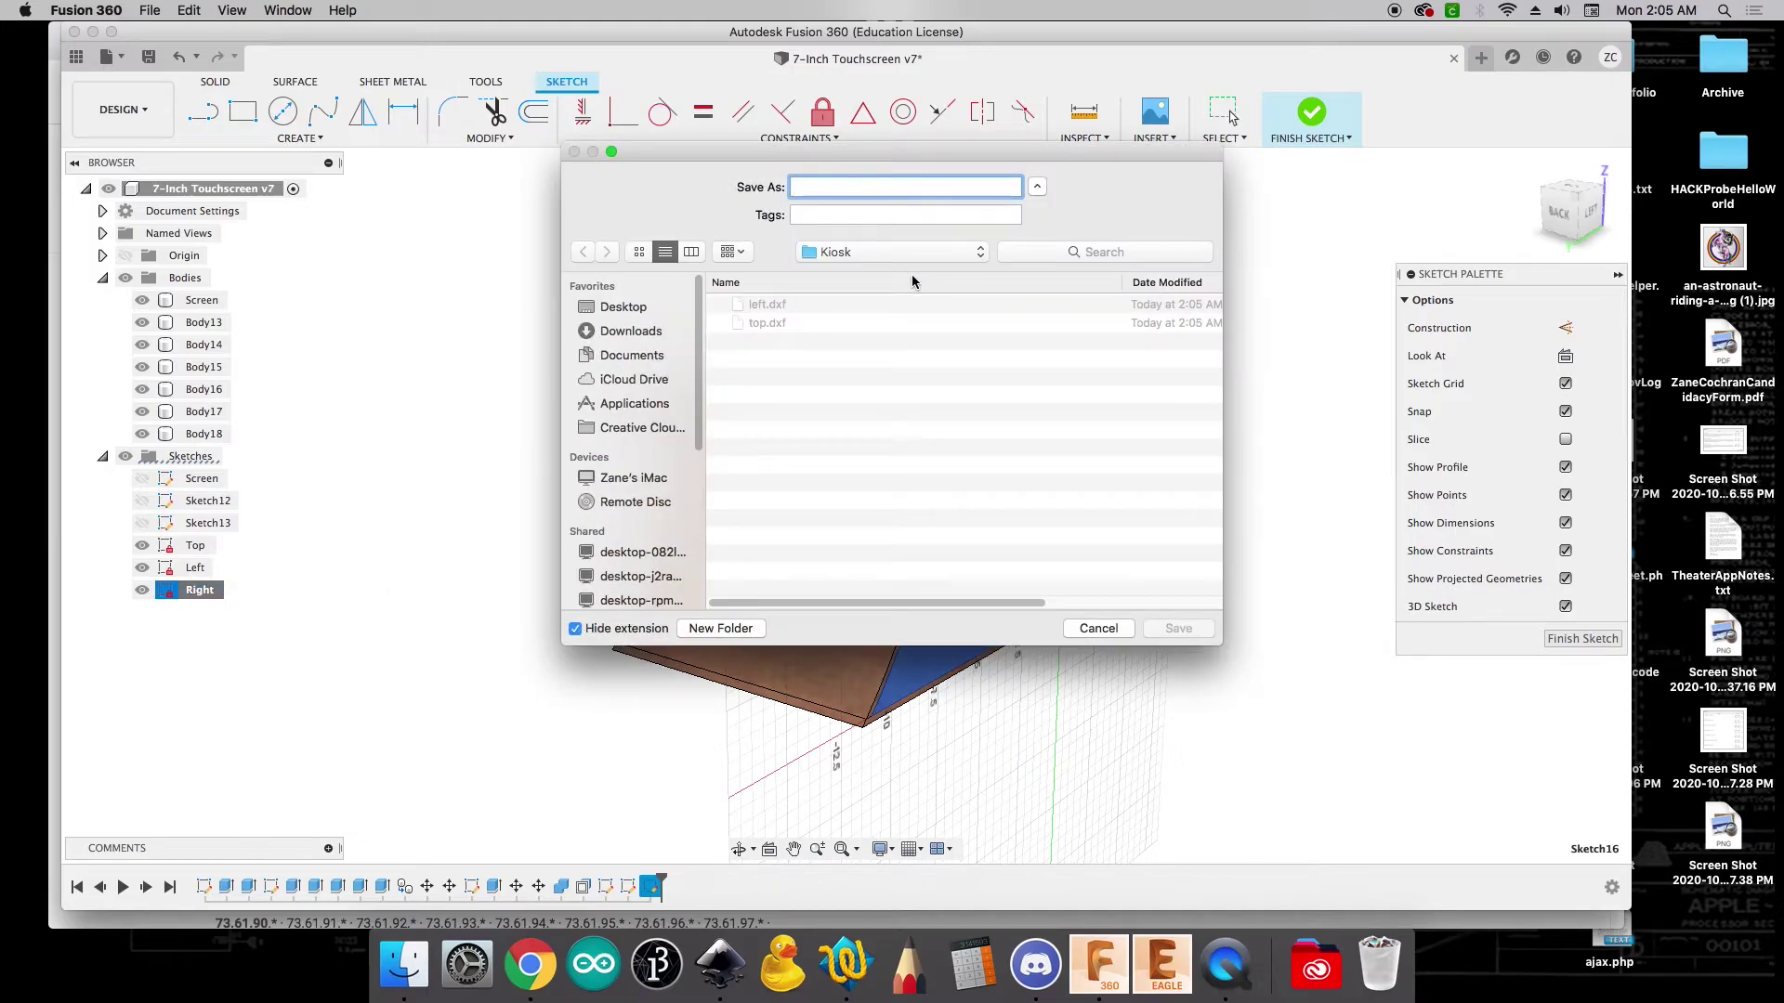
pyautogui.write('right')
pyautogui.press('Return')
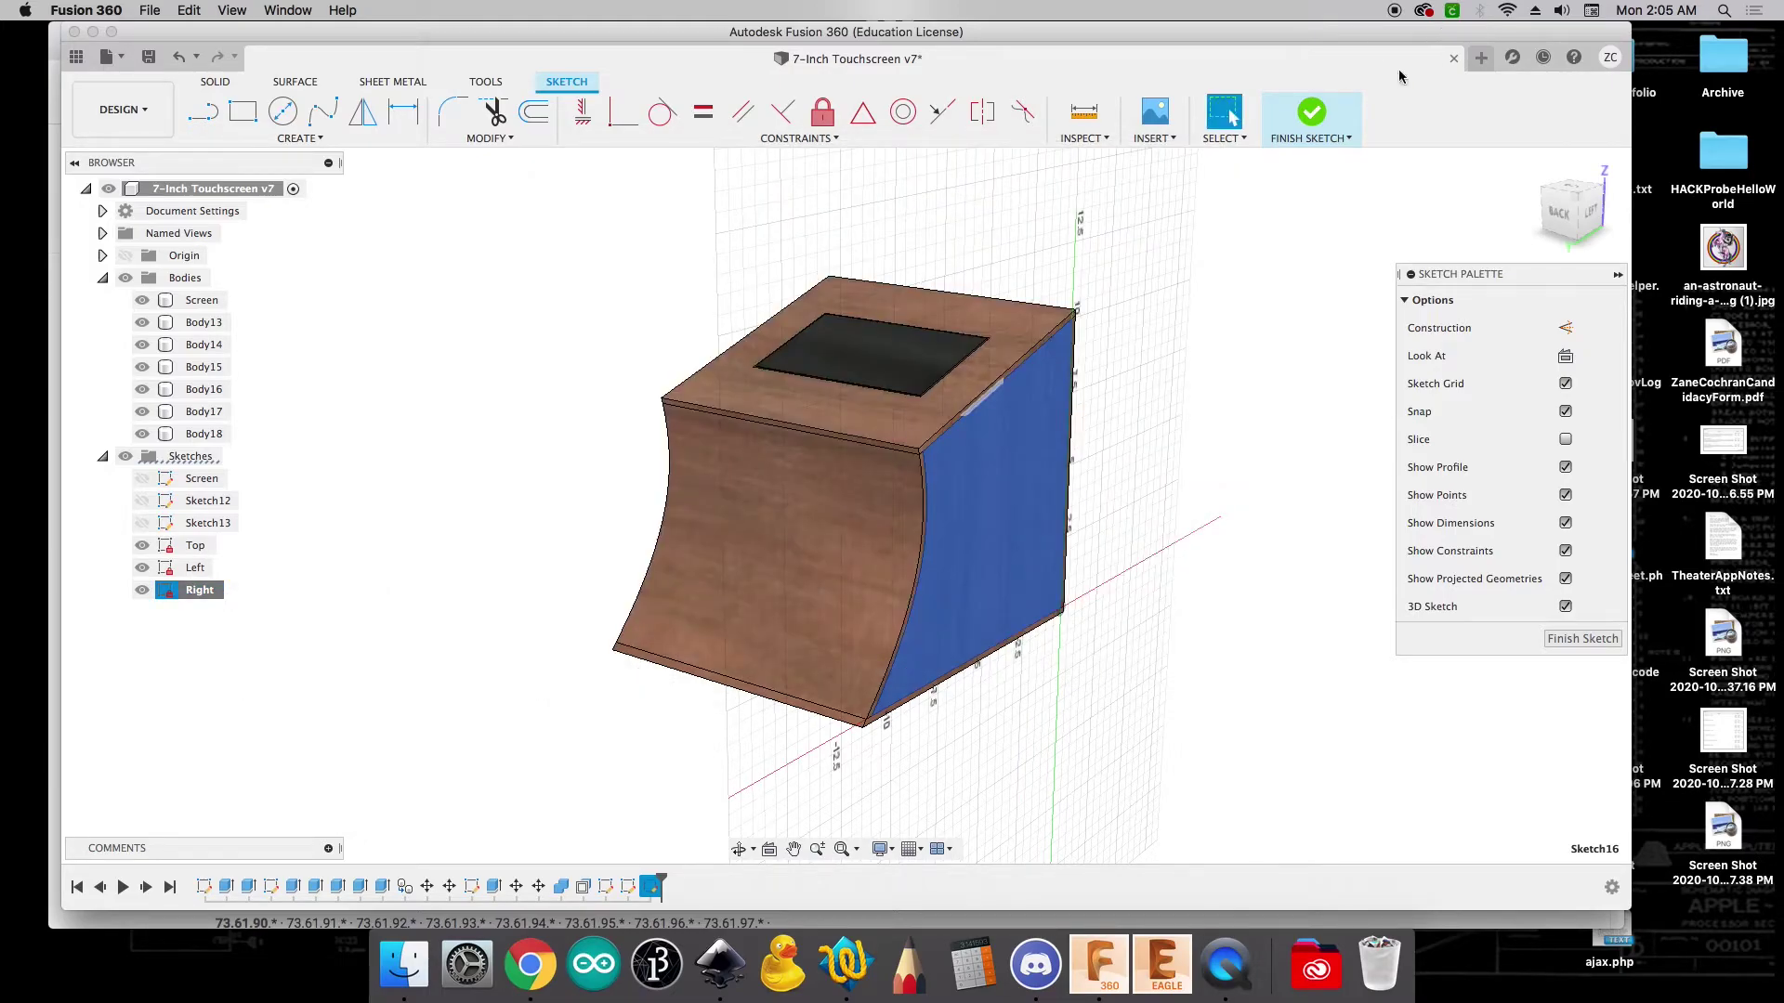
pyautogui.click(1311, 112)
# Create a sketch on the outer face of the flat back panel, Body14, and name it Back
pyautogui.moveTo(1537, 222)
pyautogui.keyDown('shift'); pyautogui.mouseDown(button='middle')
pyautogui.moveTo(1373, 215)
pyautogui.moveTo(1564, 402)
pyautogui.mouseUp(button='middle'); pyautogui.keyUp('shift')
pyautogui.rightClick(1060, 515)
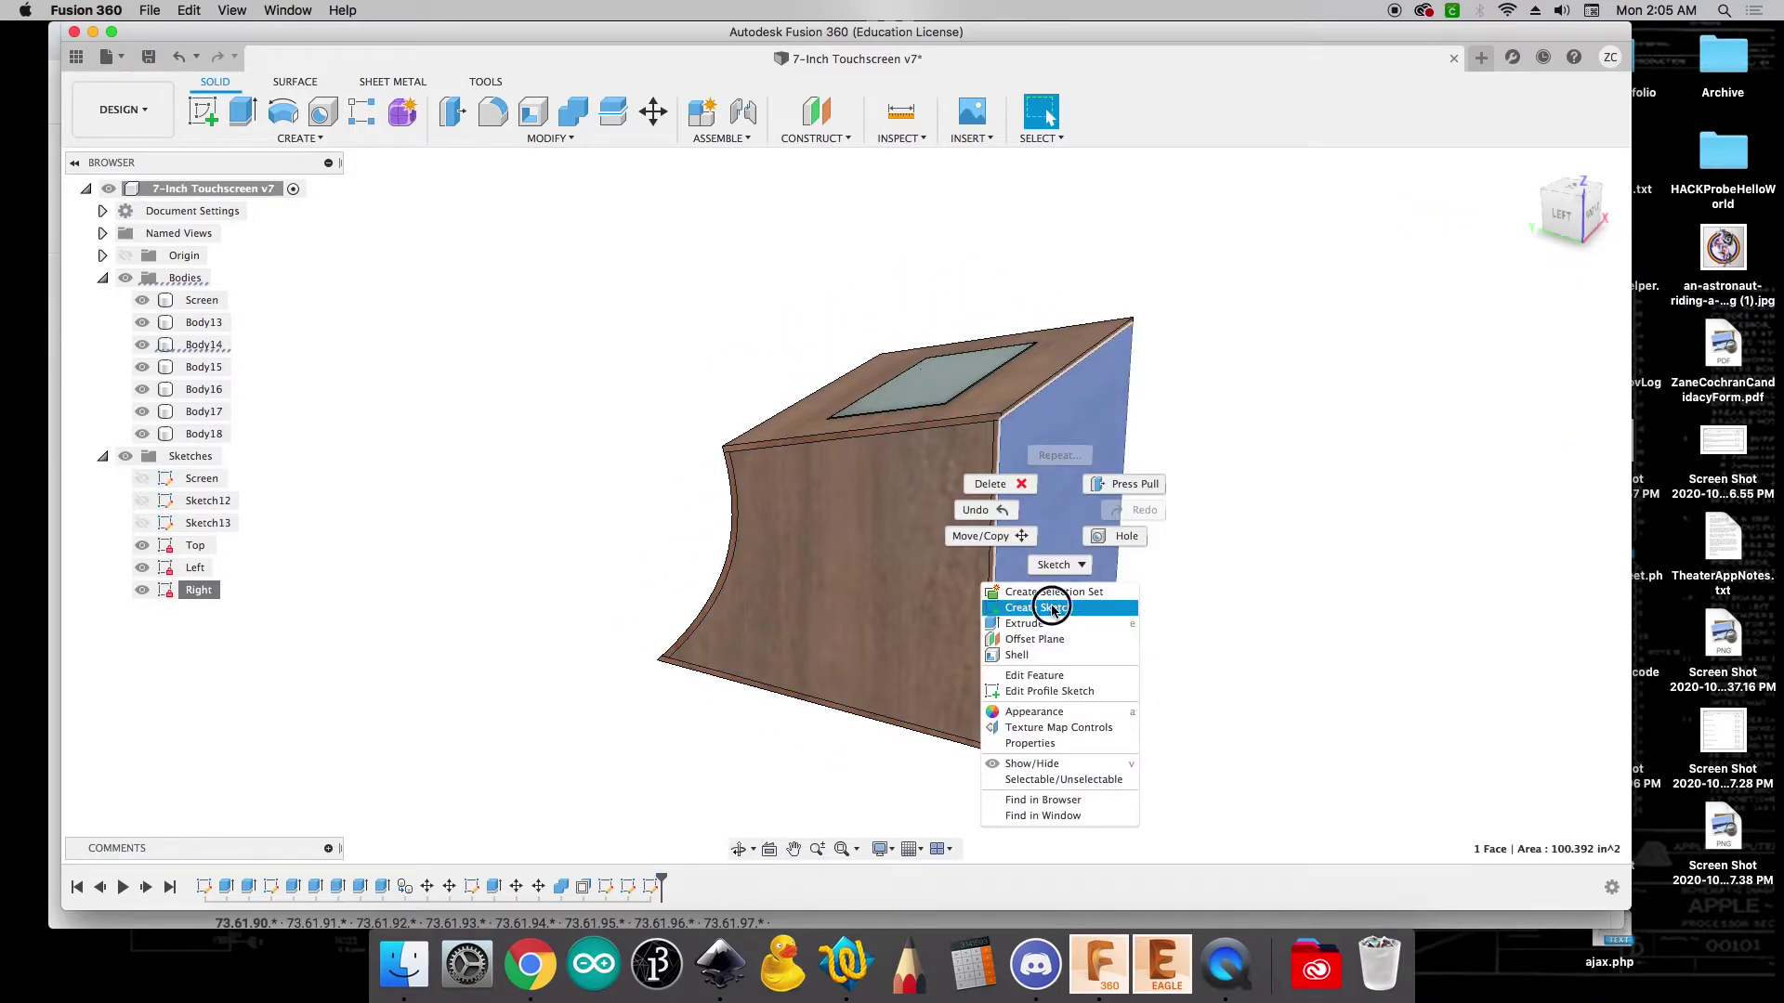
pyautogui.click(1052, 608)
pyautogui.doubleClick(212, 611)
pyautogui.write('Back')
pyautogui.press('Return')
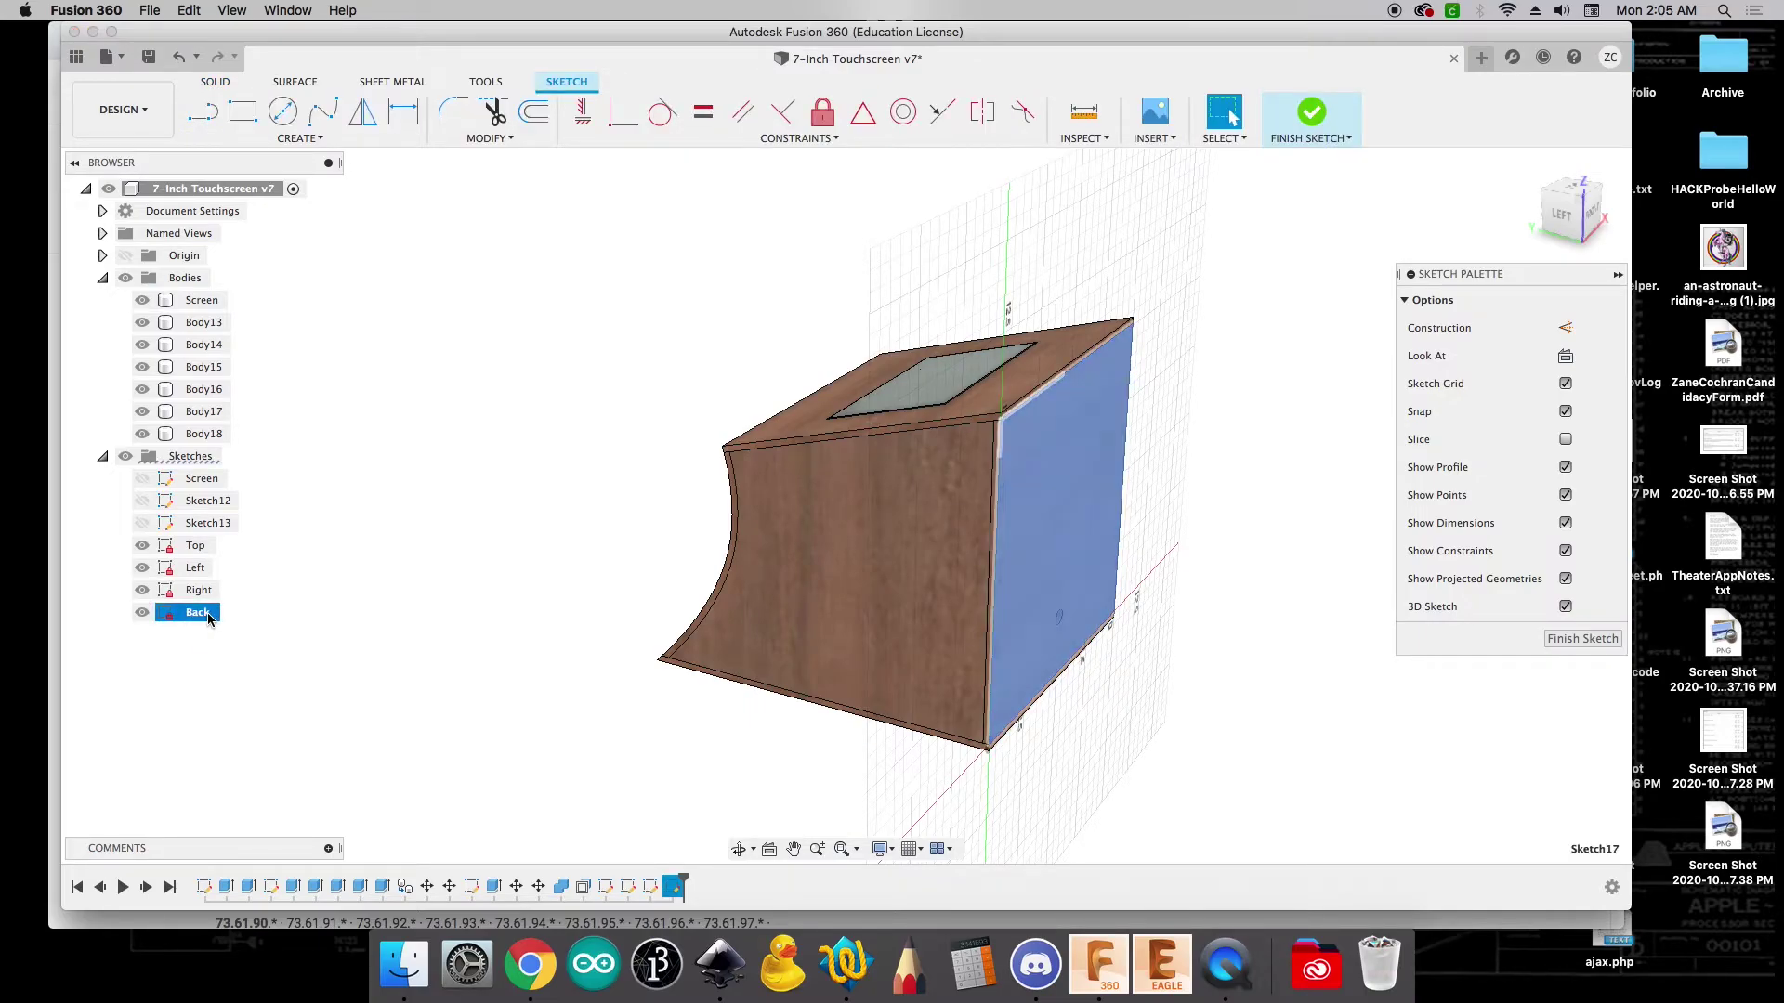
# Export the Back sketch as a DXF file named back into the Kiosk folder
pyautogui.rightClick(208, 618)
pyautogui.click(269, 698)
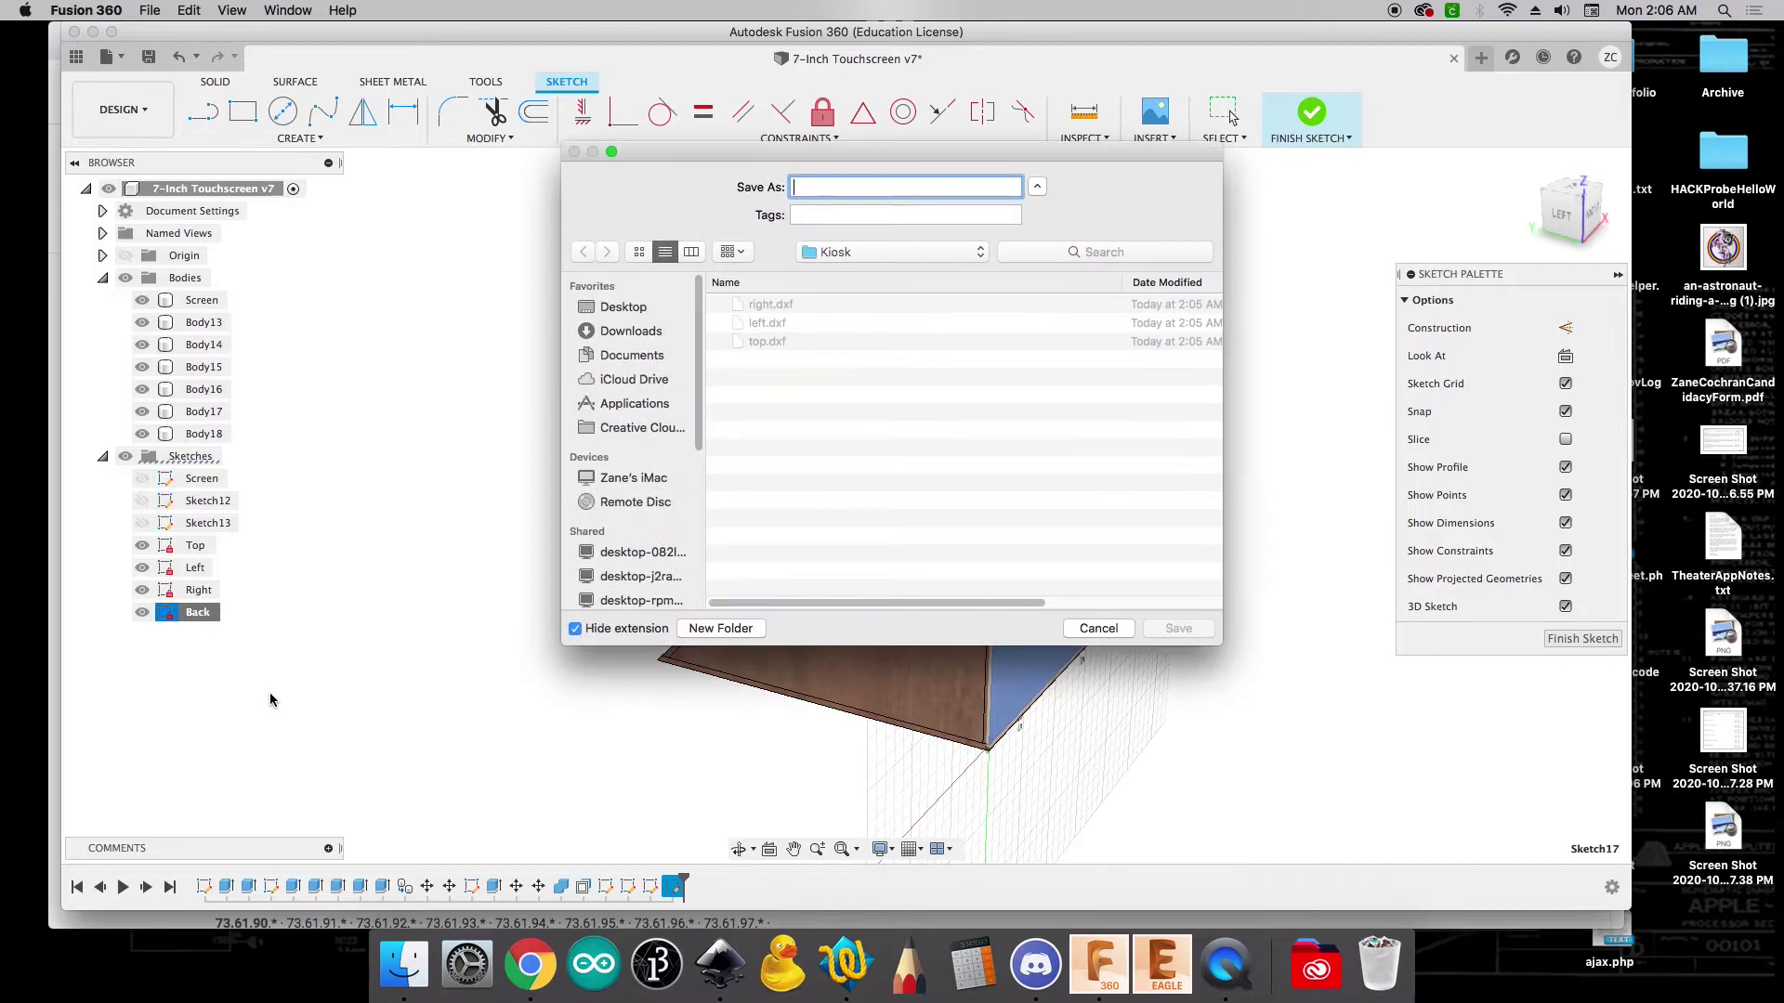
pyautogui.write('back')
pyautogui.press('Return')
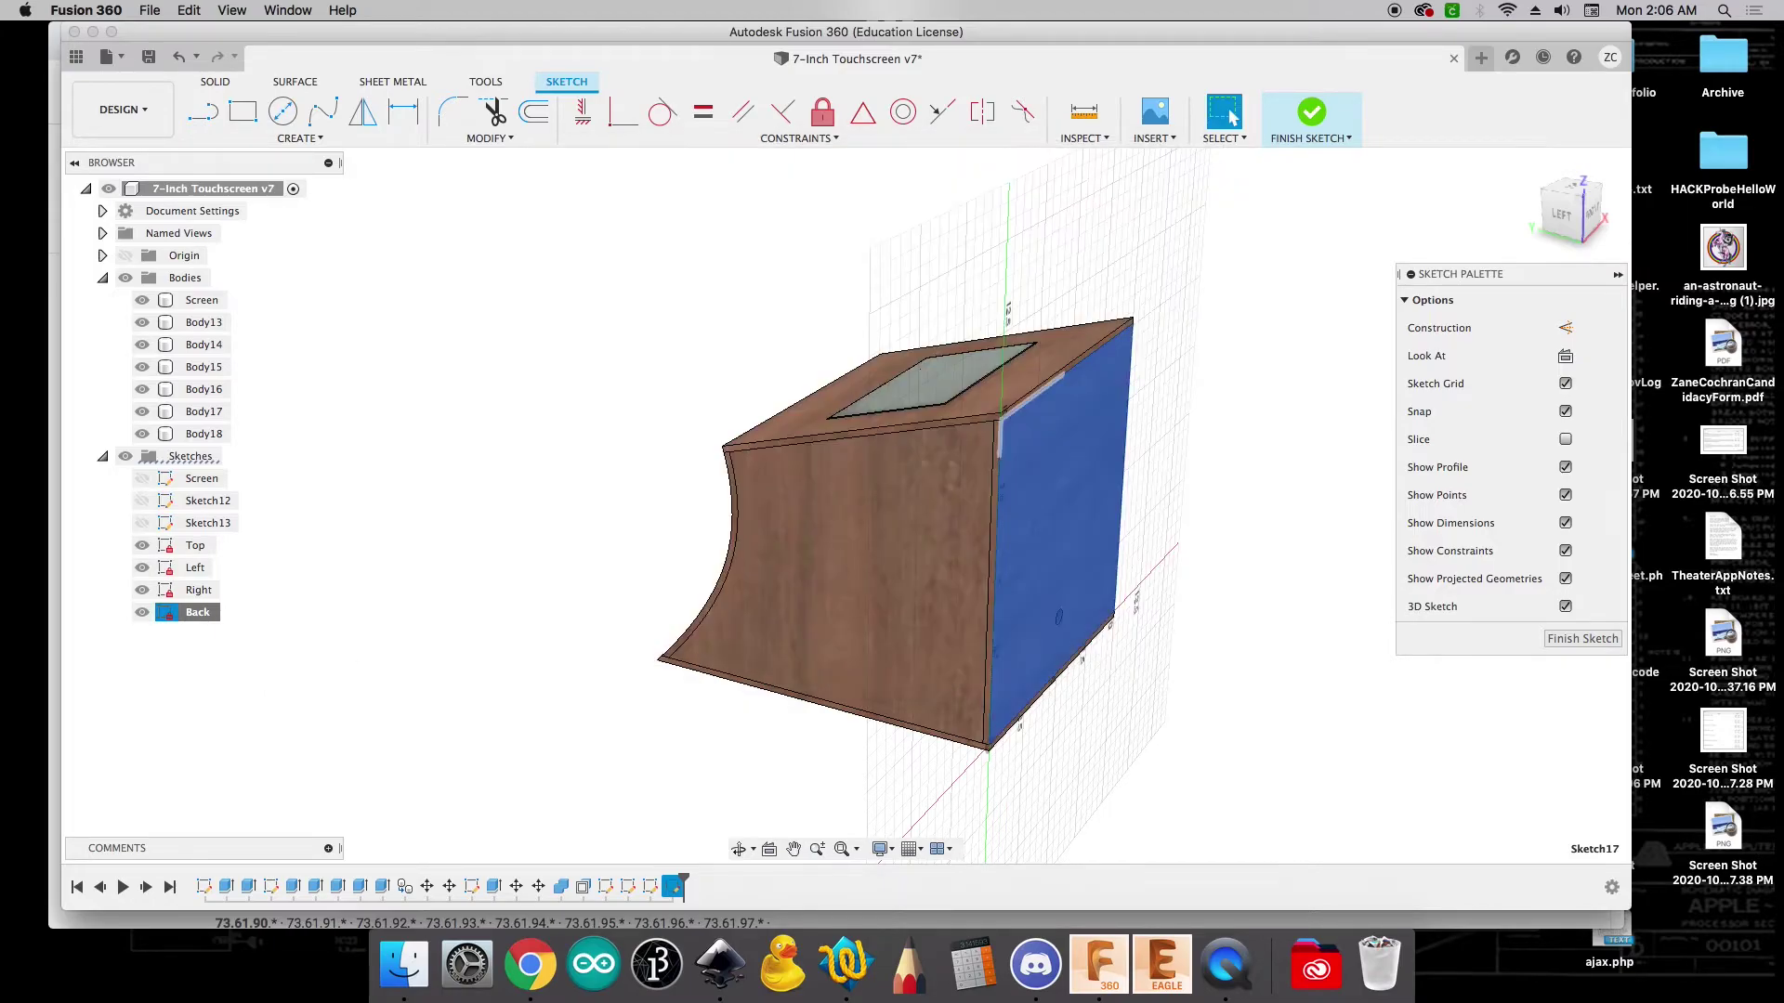
# Finish the Back sketch, then create a sketch on the underside face of the bottom panel, Body15, and name it Bottom
pyautogui.click(1311, 112)
pyautogui.moveTo(1565, 195)
pyautogui.mouseDown()
pyautogui.moveTo(1568, 148)
pyautogui.moveTo(1577, 199)
pyautogui.mouseUp()
pyautogui.click(947, 545)
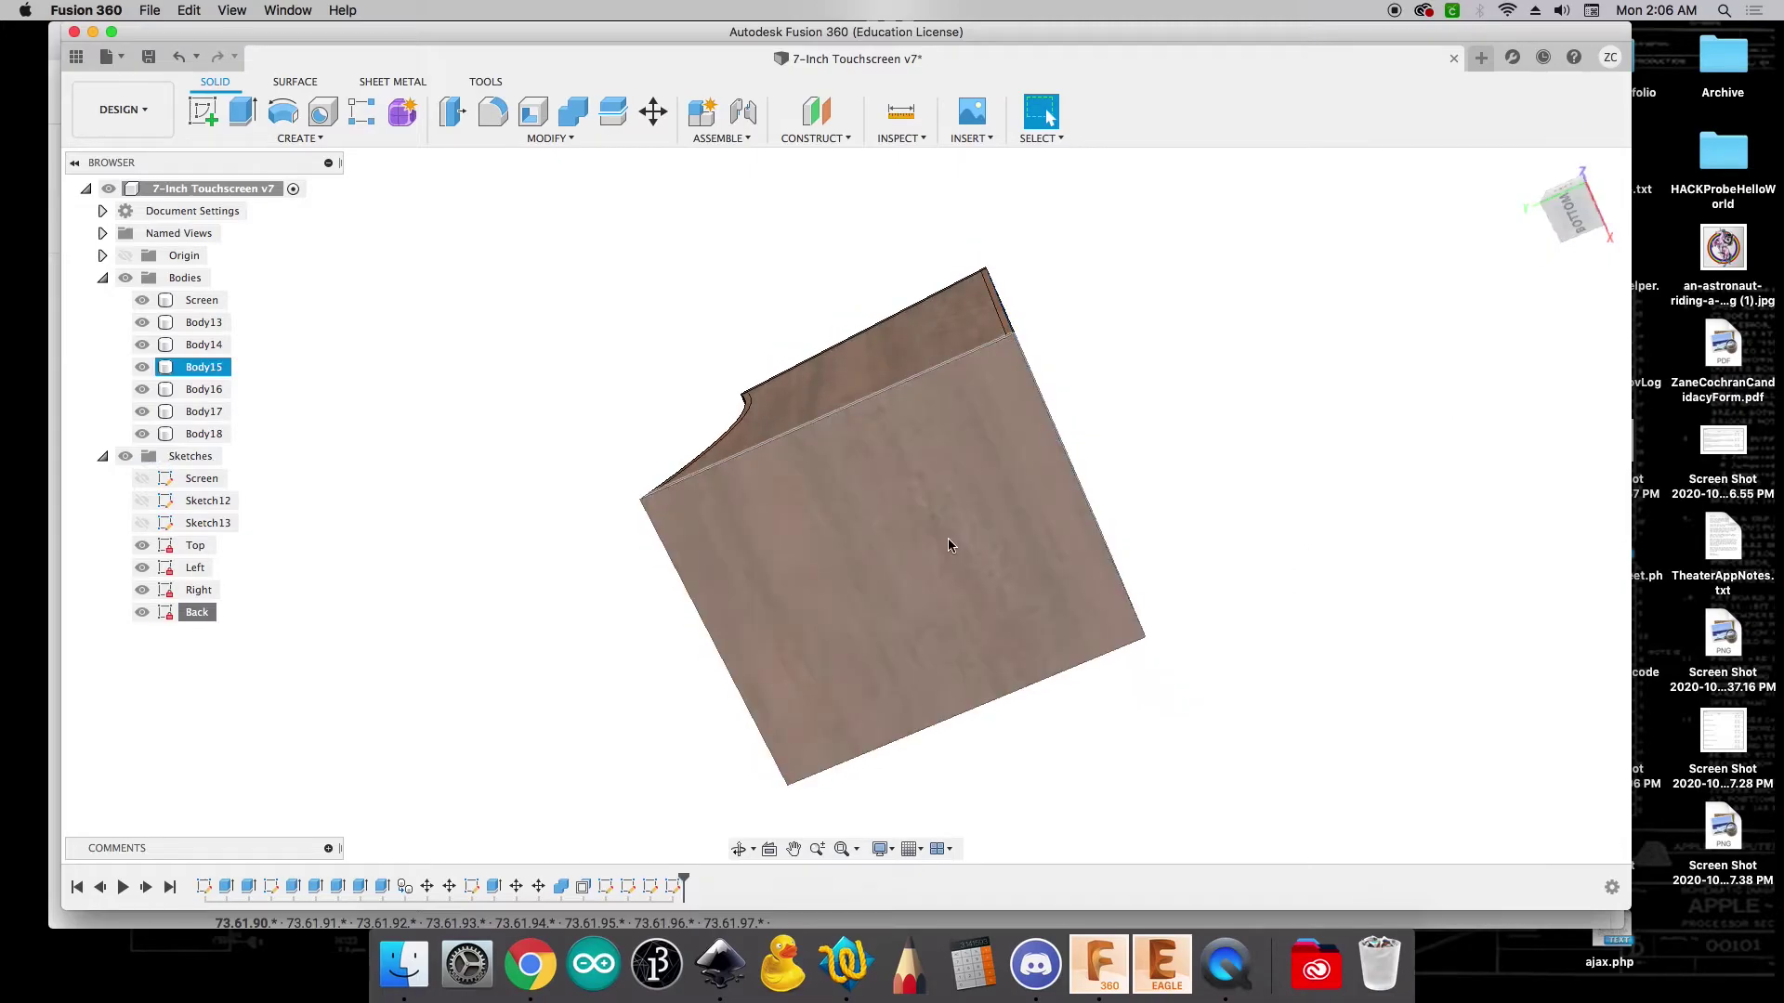
pyautogui.rightClick(949, 545)
pyautogui.click(943, 621)
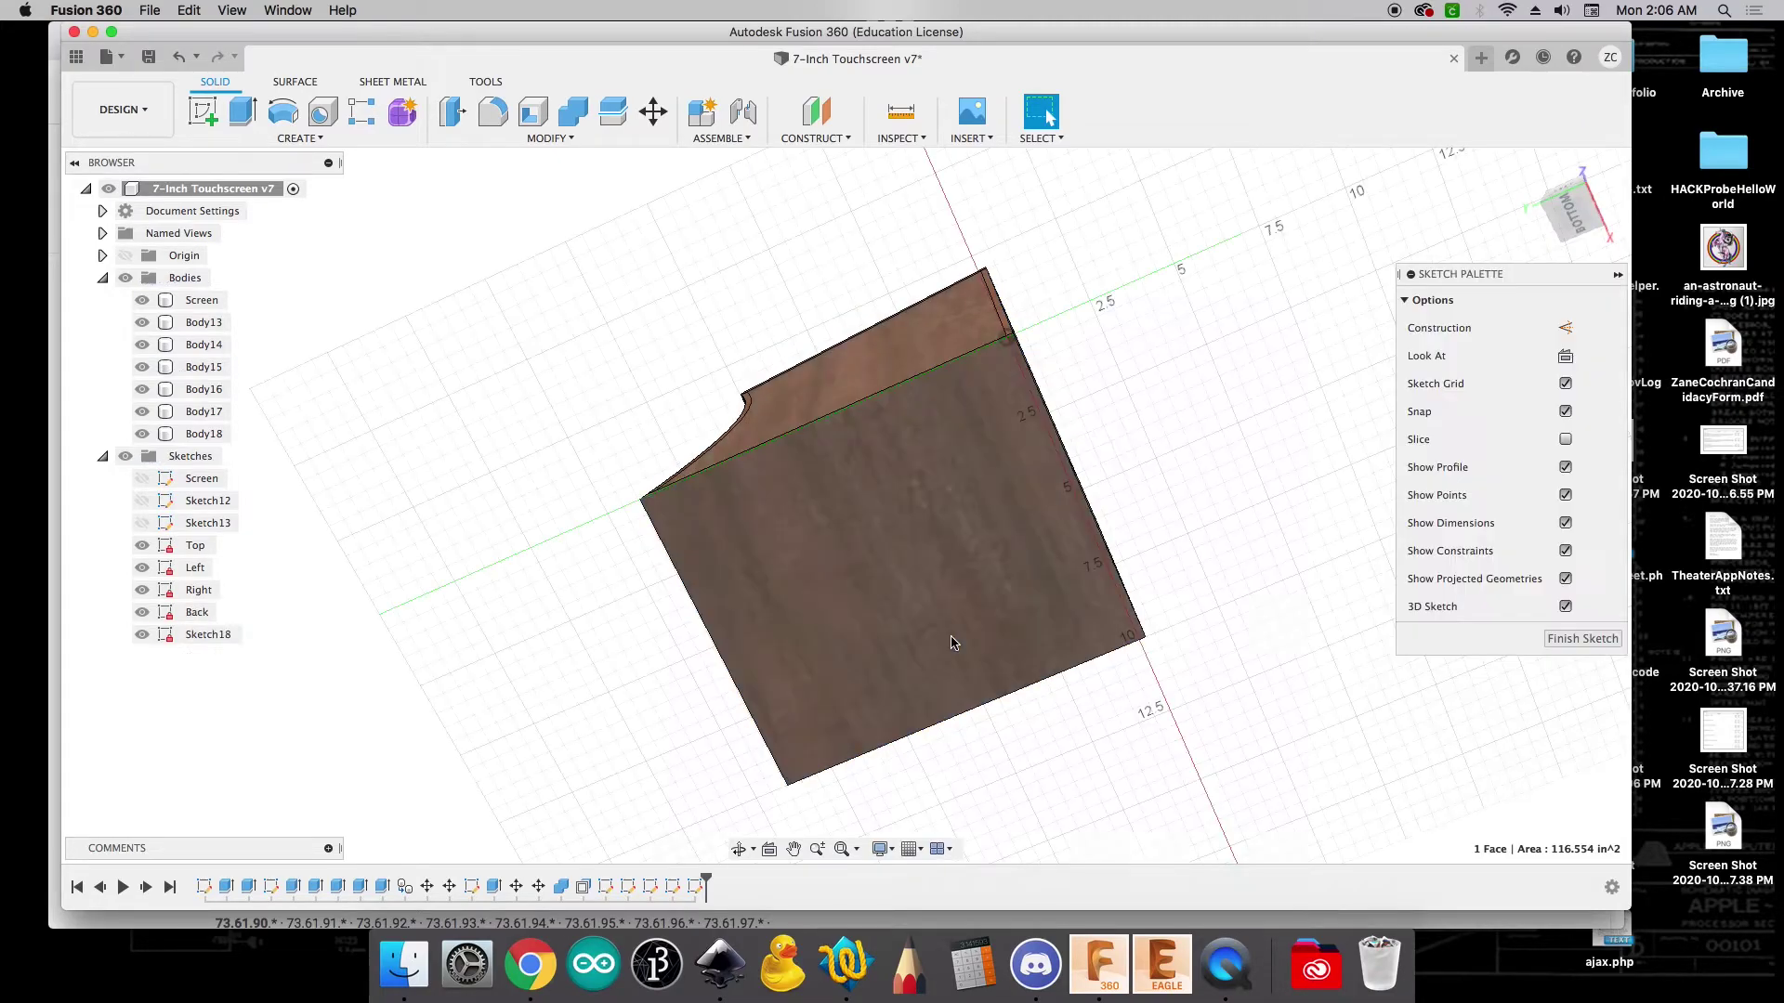
pyautogui.click(203, 636)
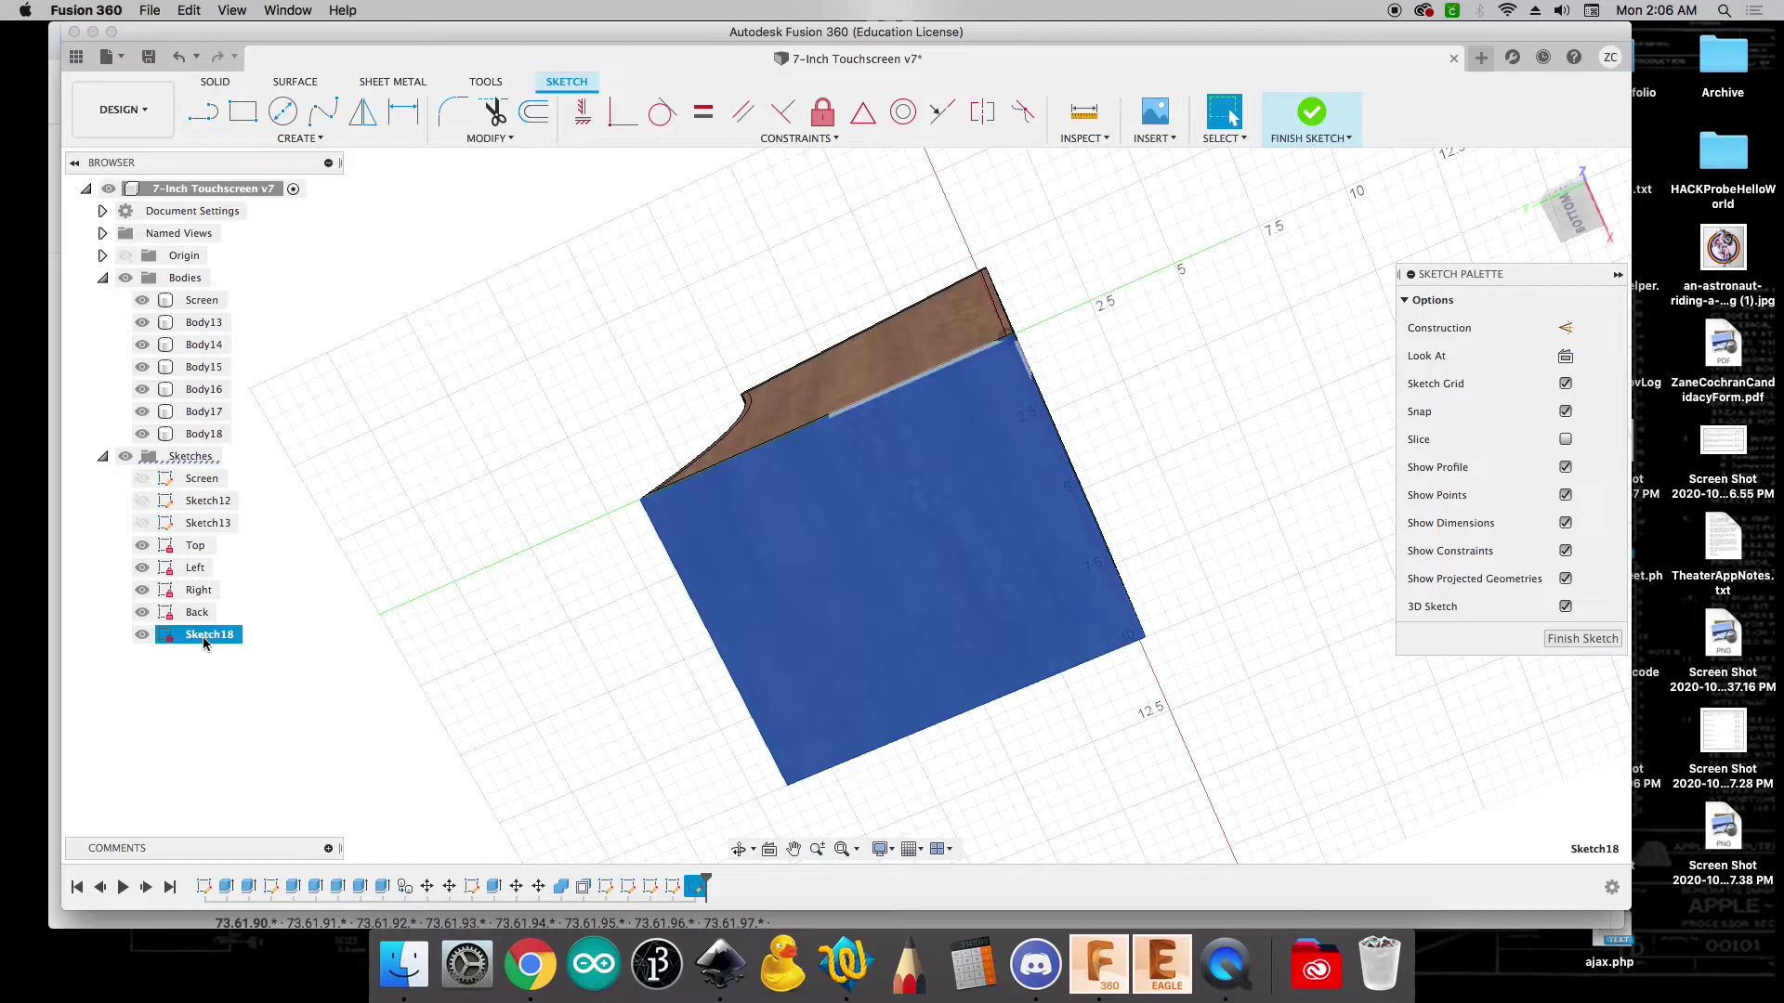
pyautogui.doubleClick(203, 637)
pyautogui.write('Bottom')
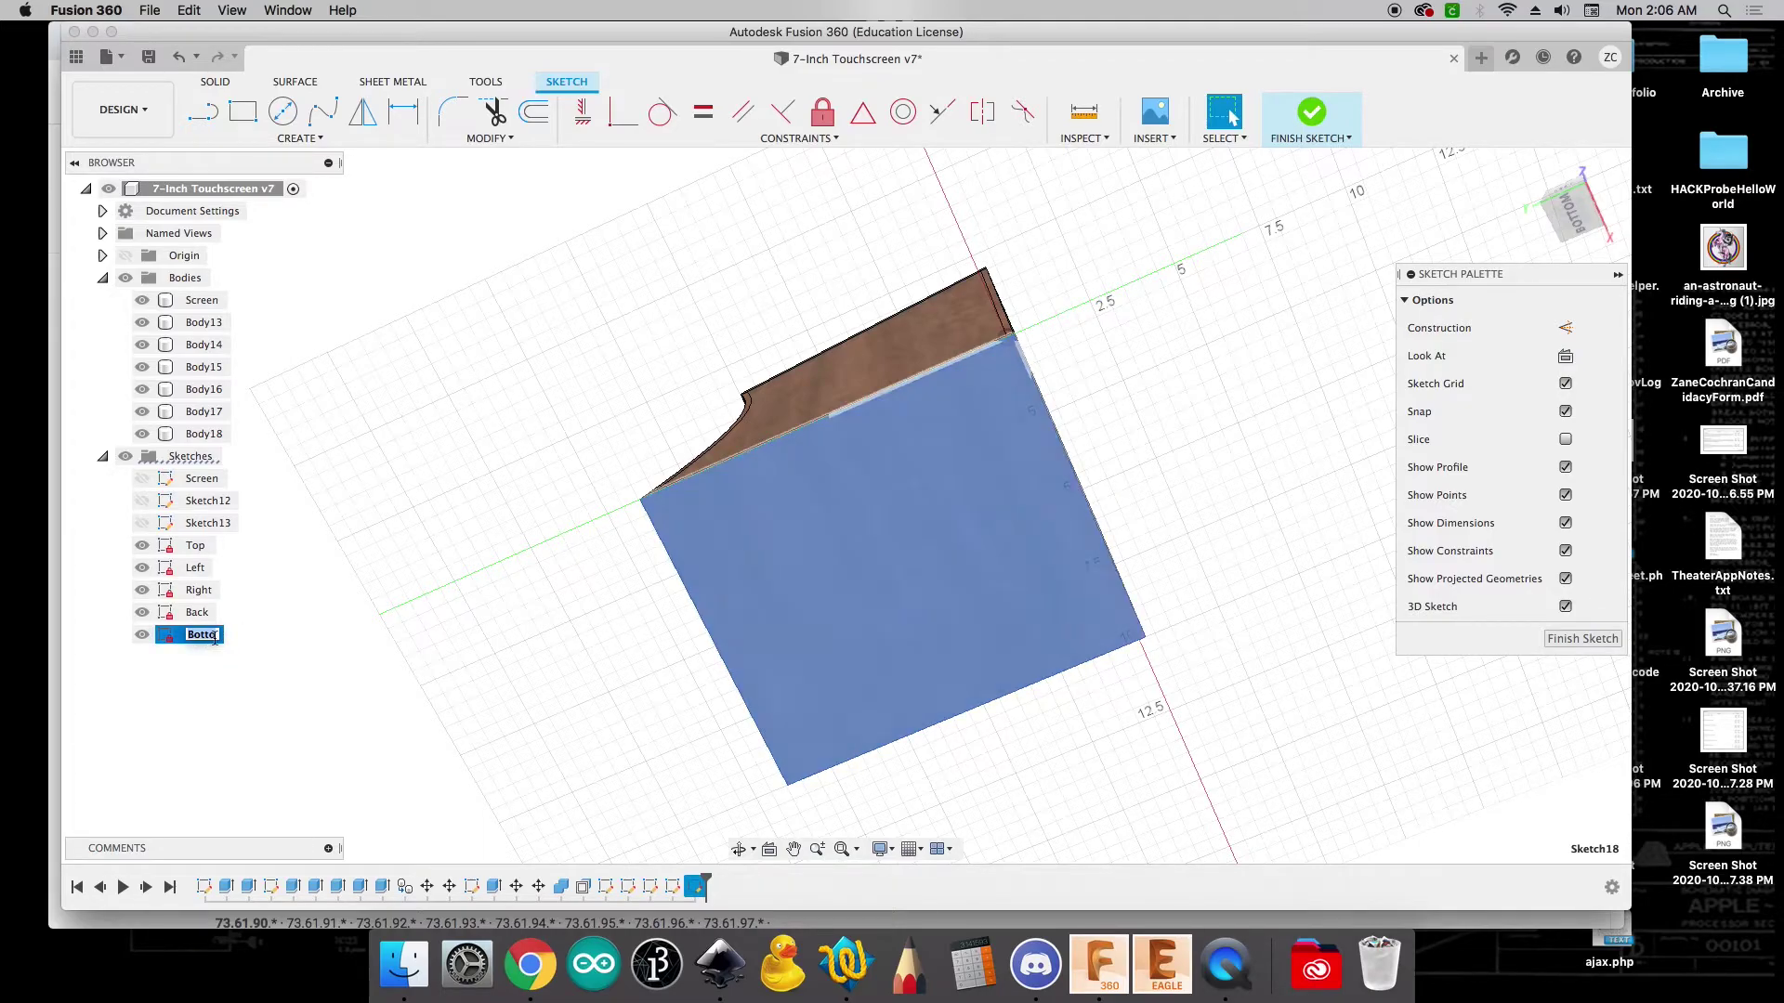
pyautogui.press('Return')
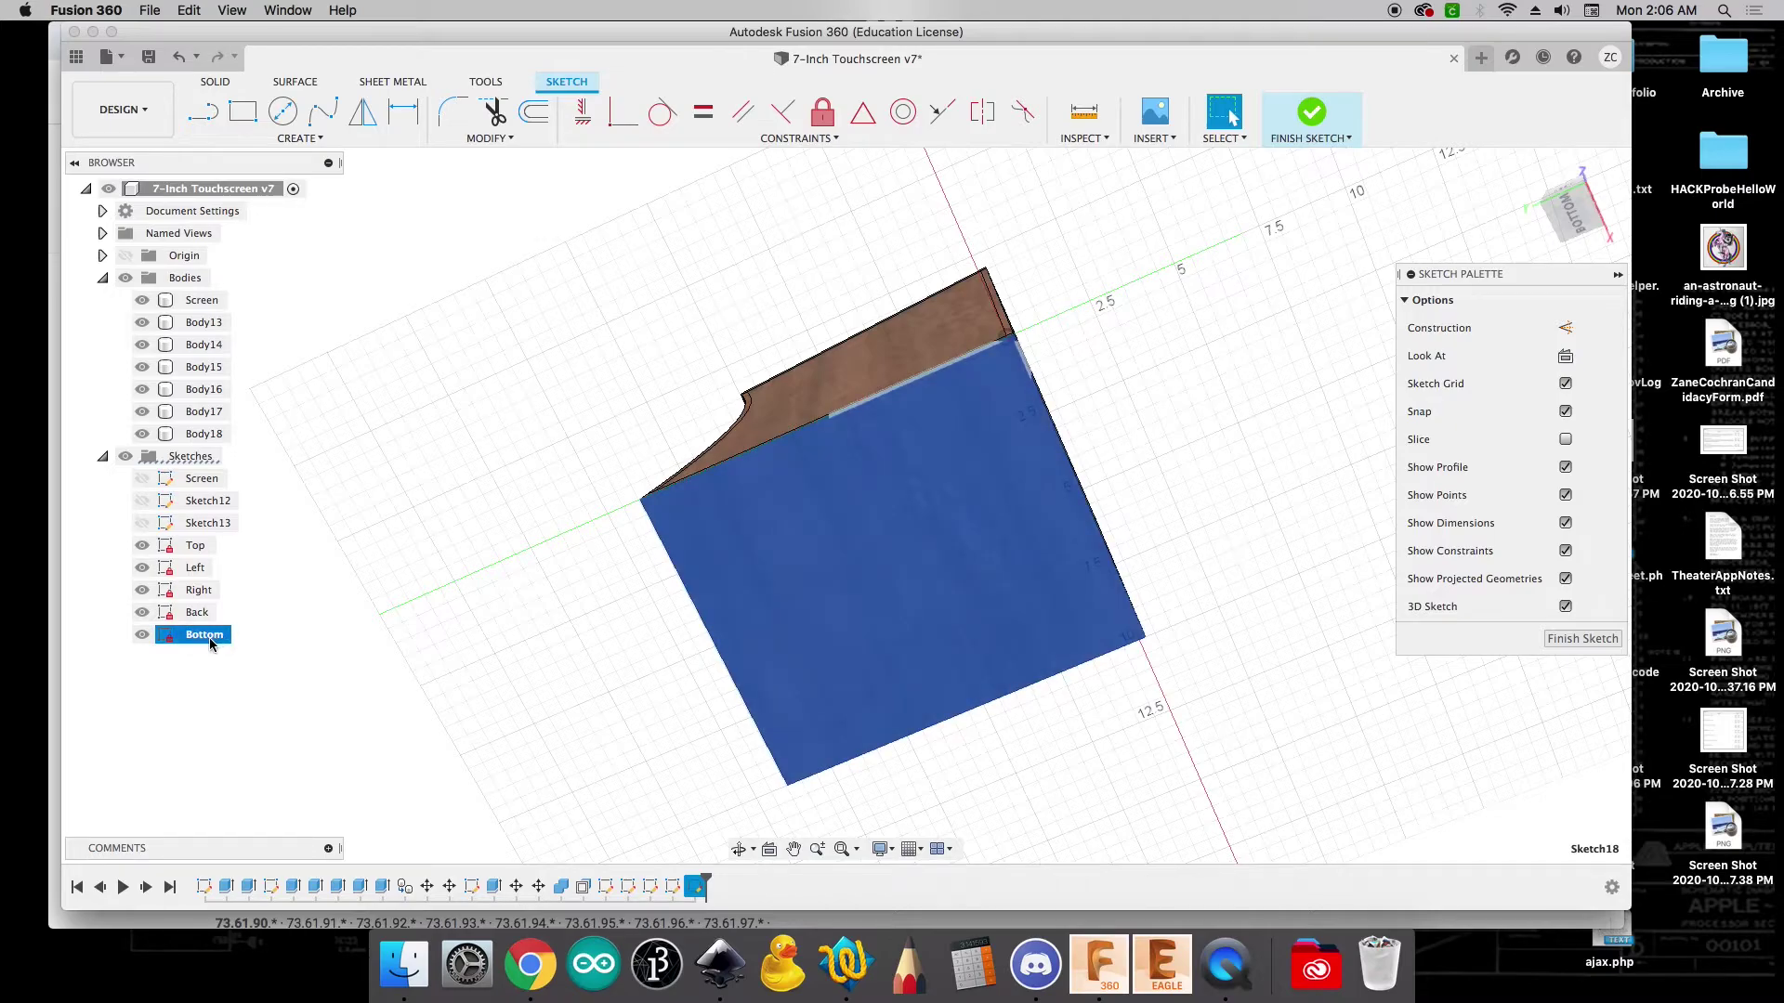
# Export the Bottom sketch as a DXF file named bottom and finish the sketch
pyautogui.rightClick(215, 638)
pyautogui.click(251, 726)
pyautogui.write('bottom')
pyautogui.press('Return')
pyautogui.click(1311, 113)
# Check the lengths of the curved front panel's arc edge and its straight lower edge
pyautogui.click(1530, 166)
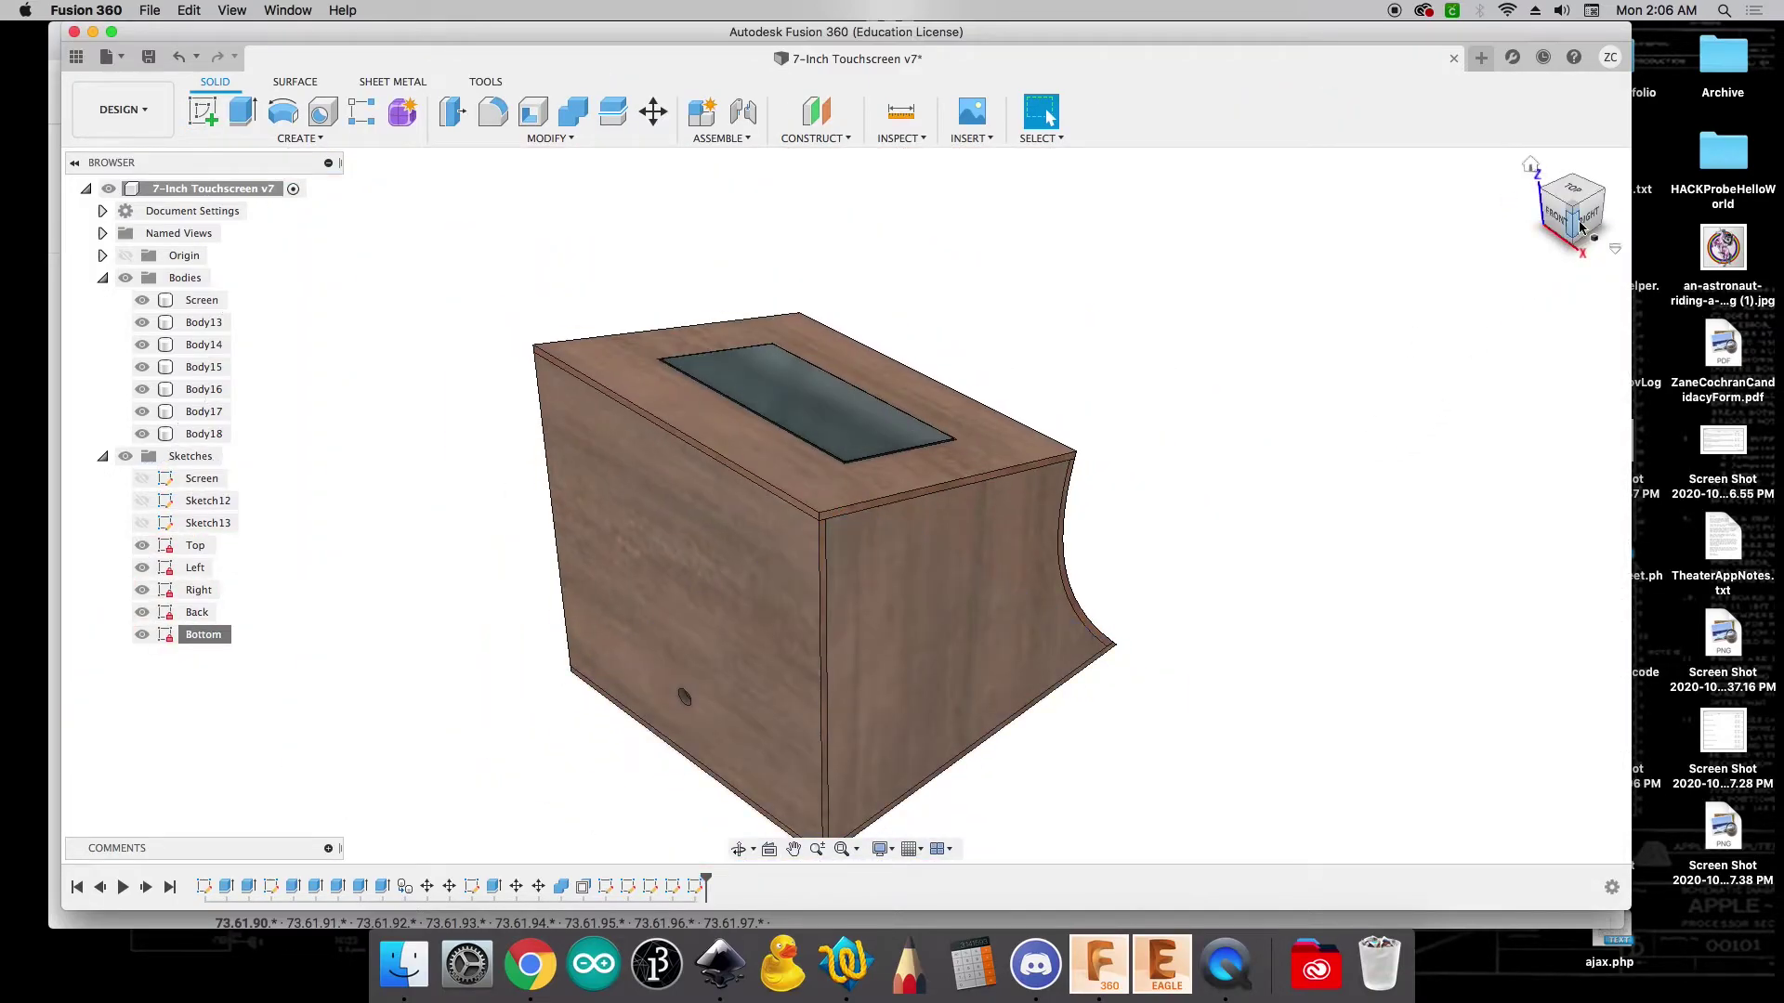
pyautogui.moveTo(1589, 233); pyautogui.dragTo(1465, 365)
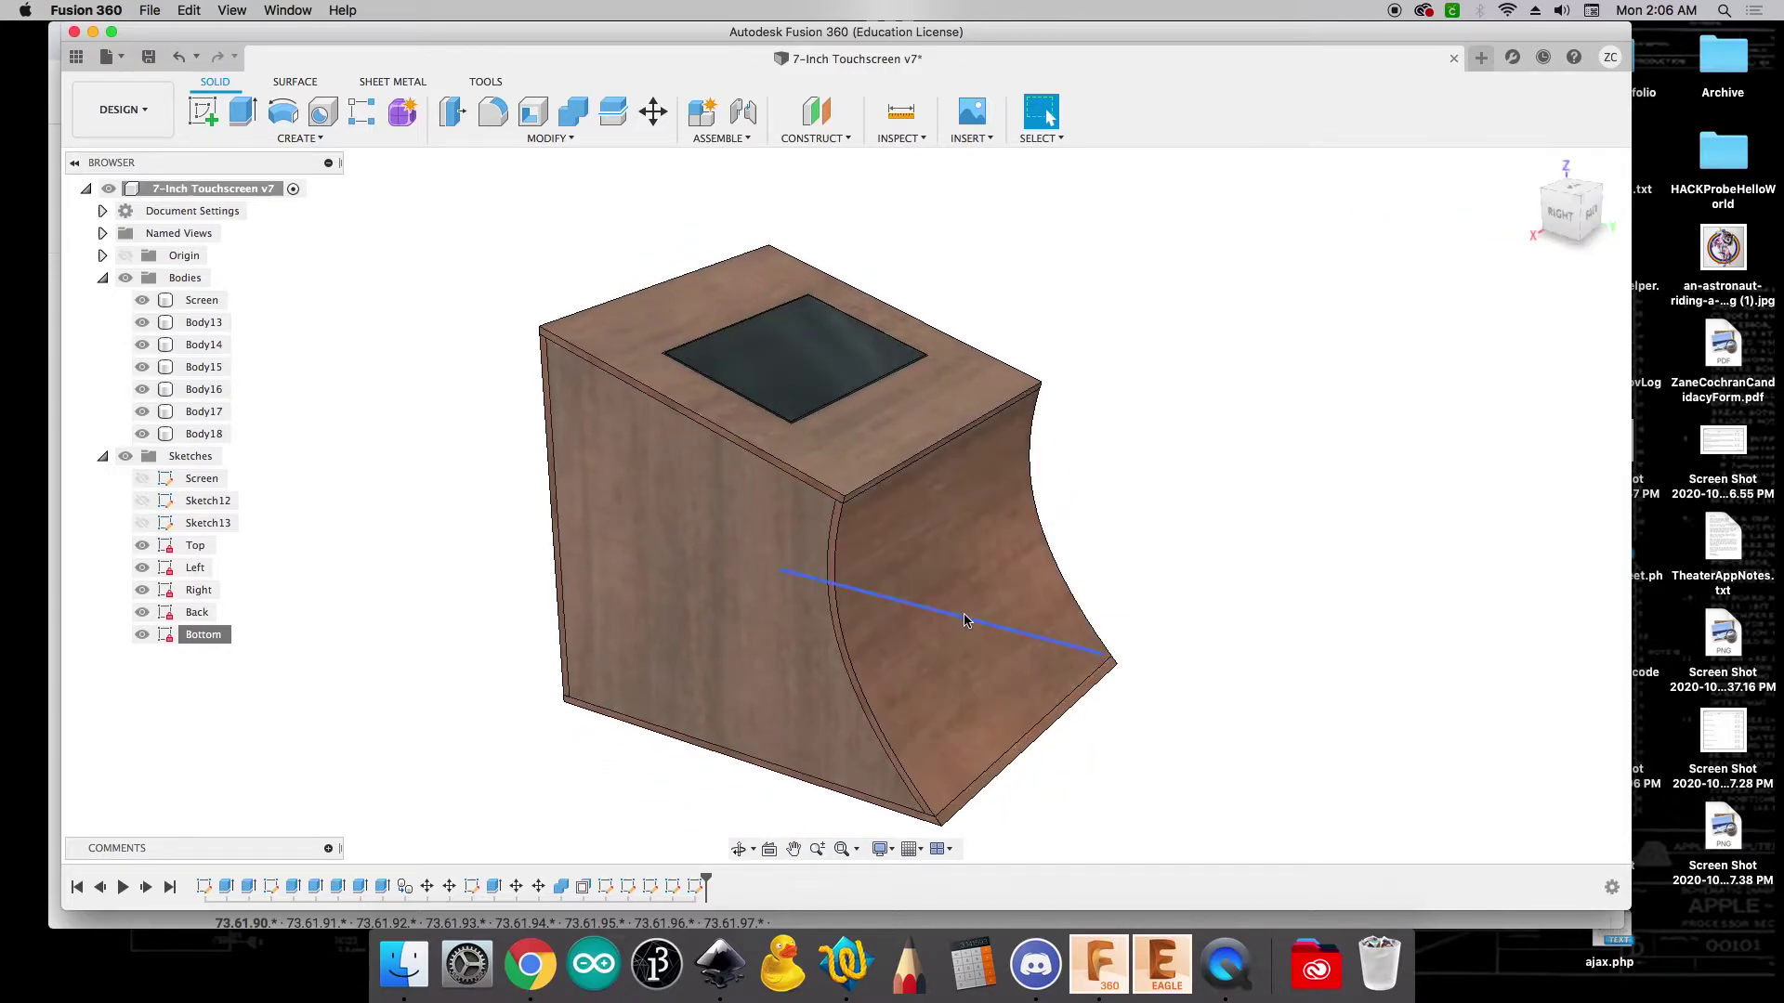
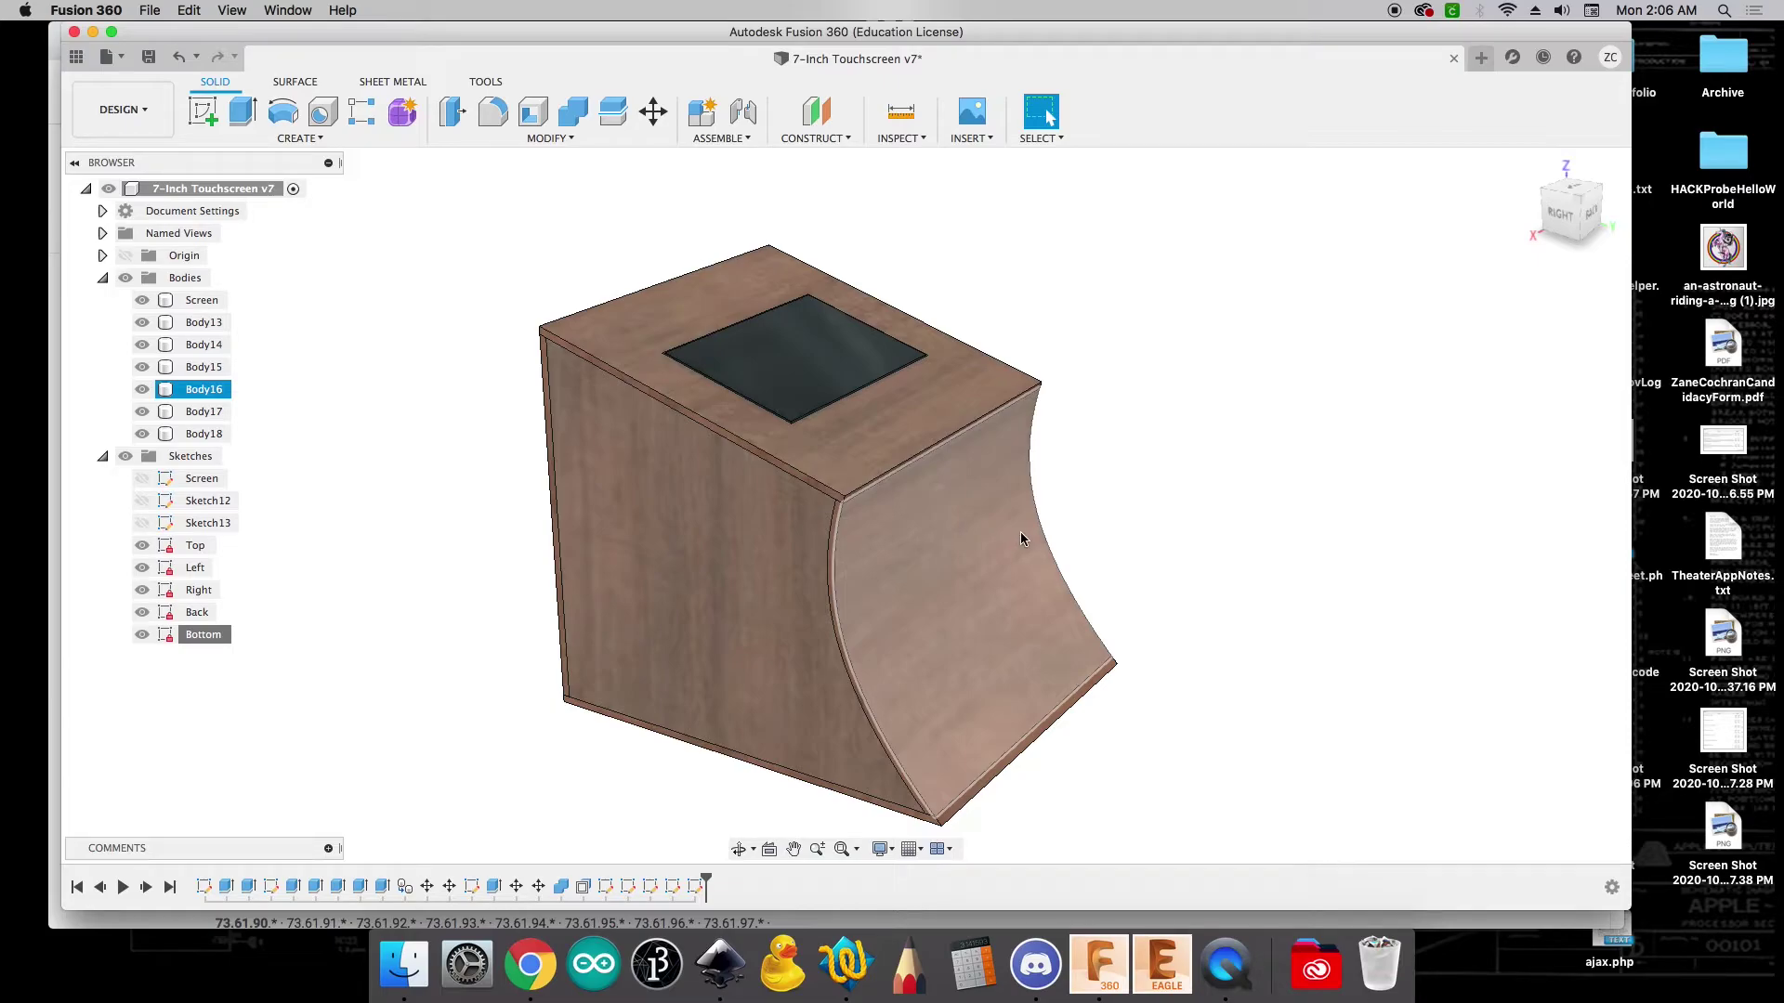
pyautogui.click(1065, 563)
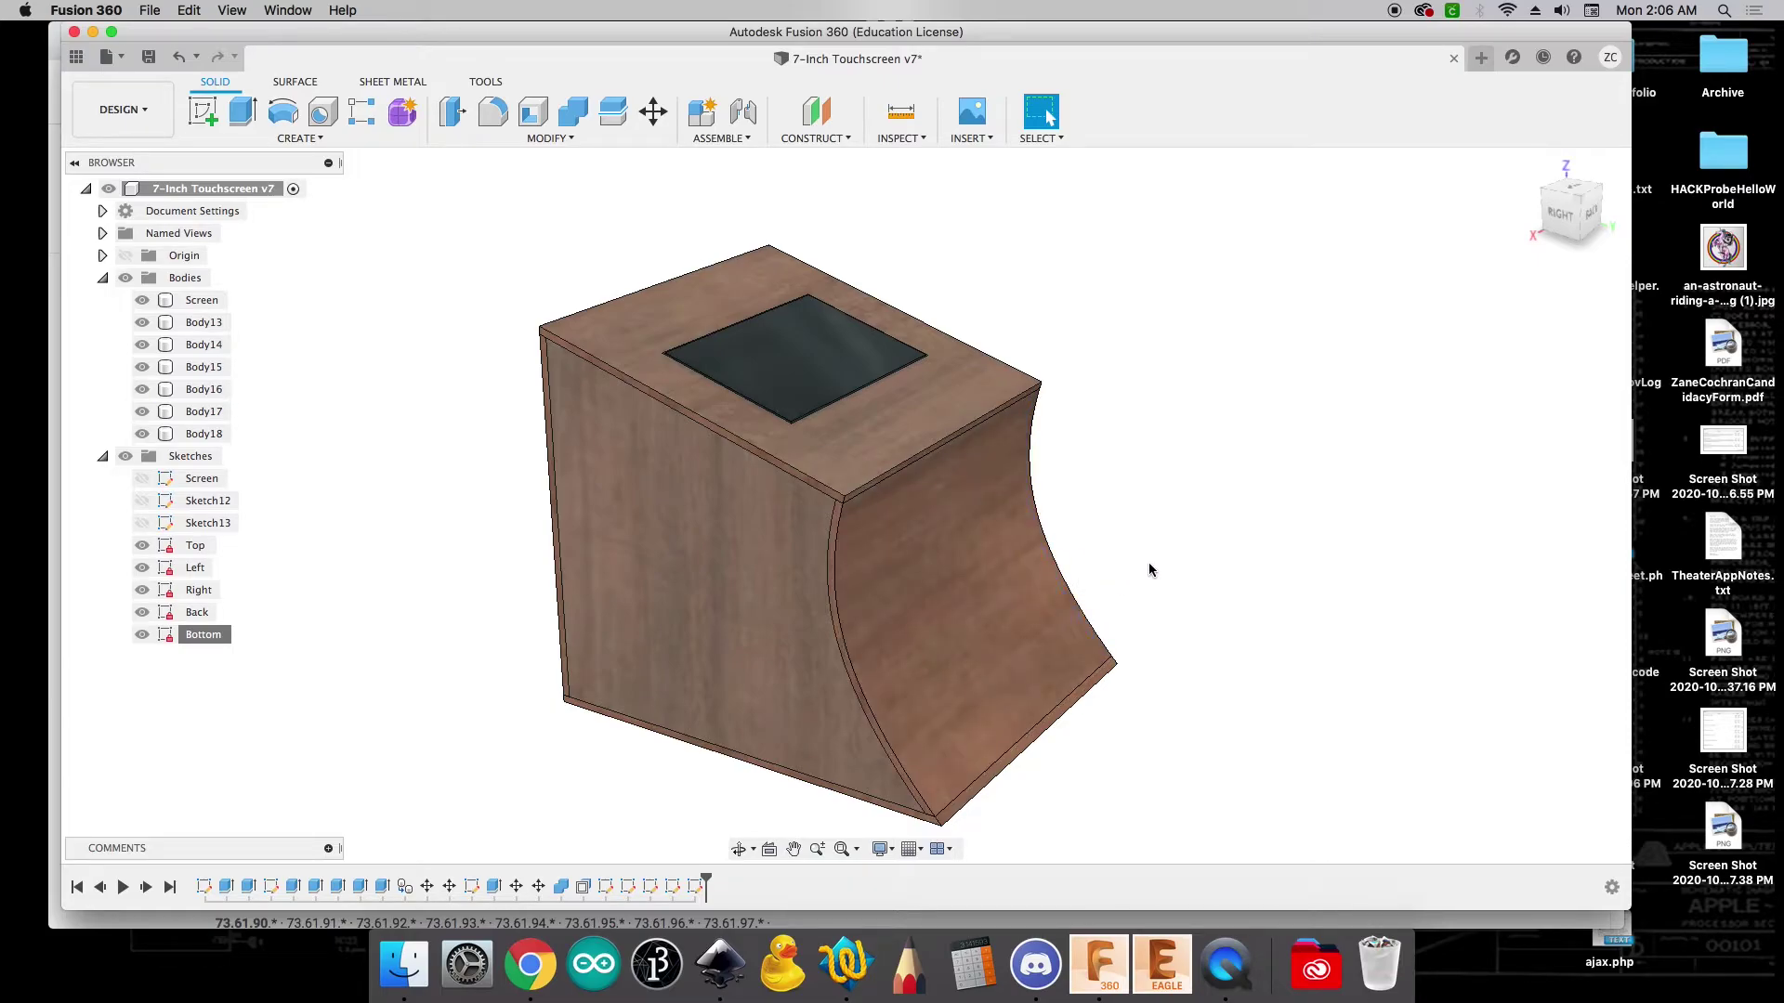
pyautogui.click(901, 595)
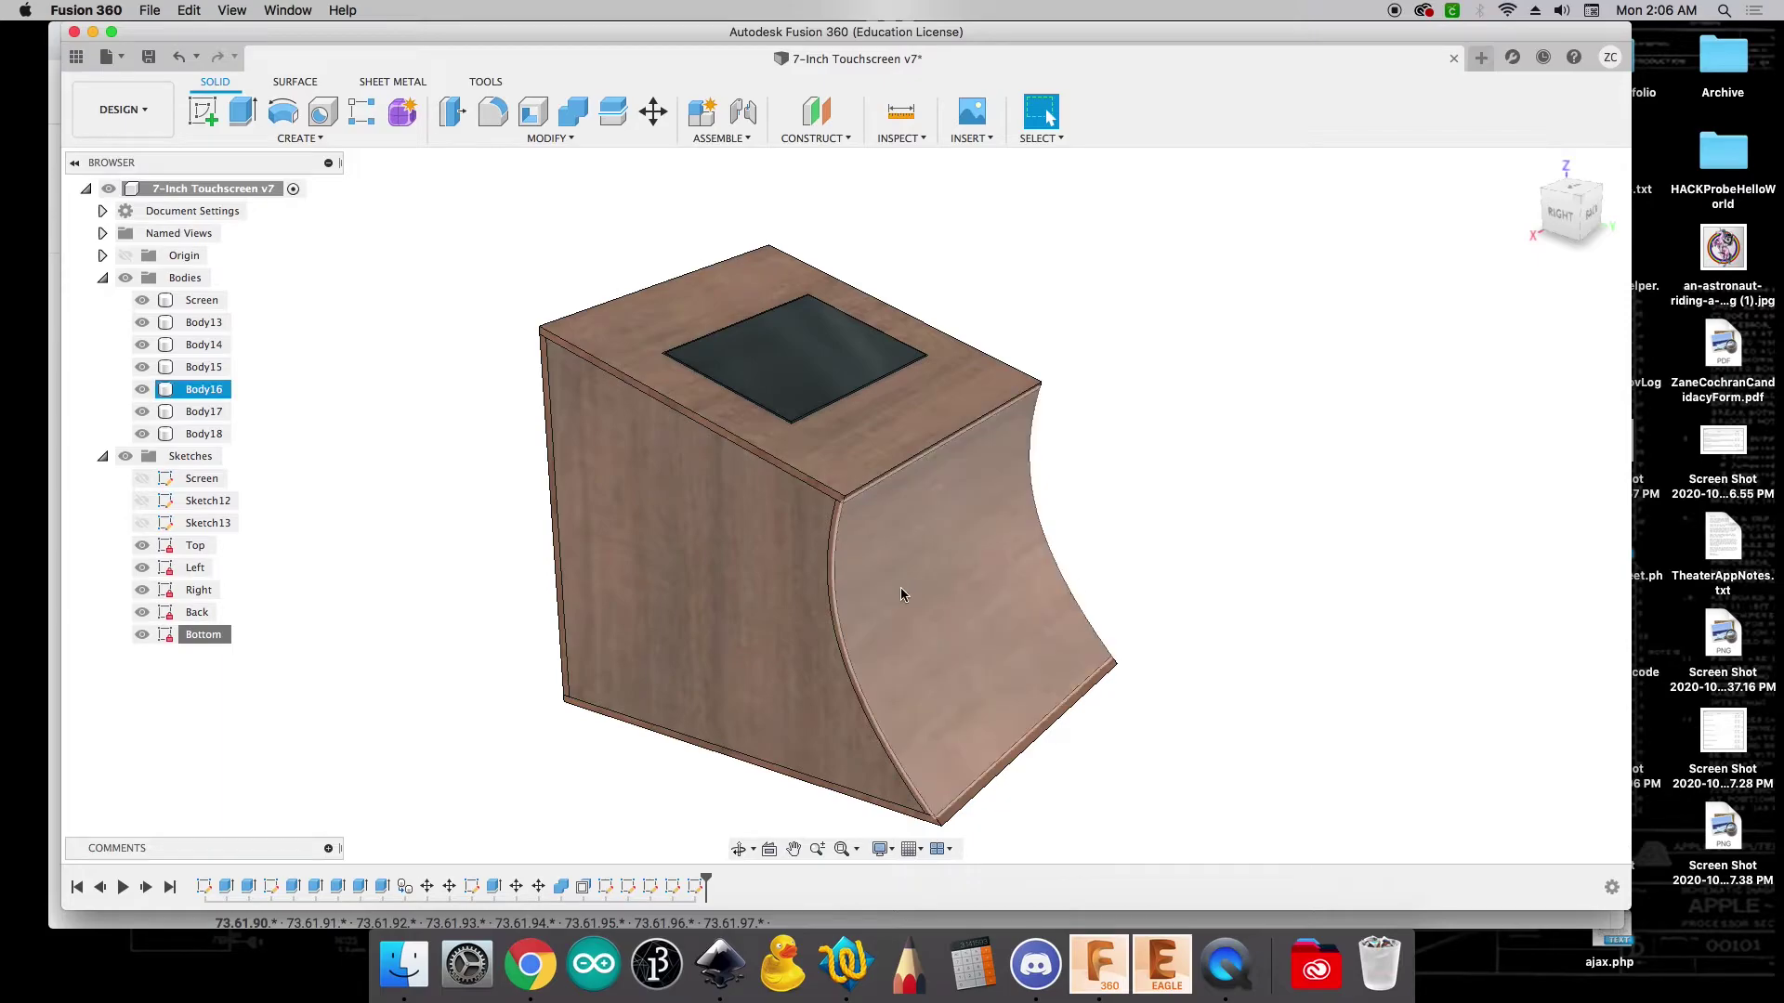
pyautogui.click(888, 749)
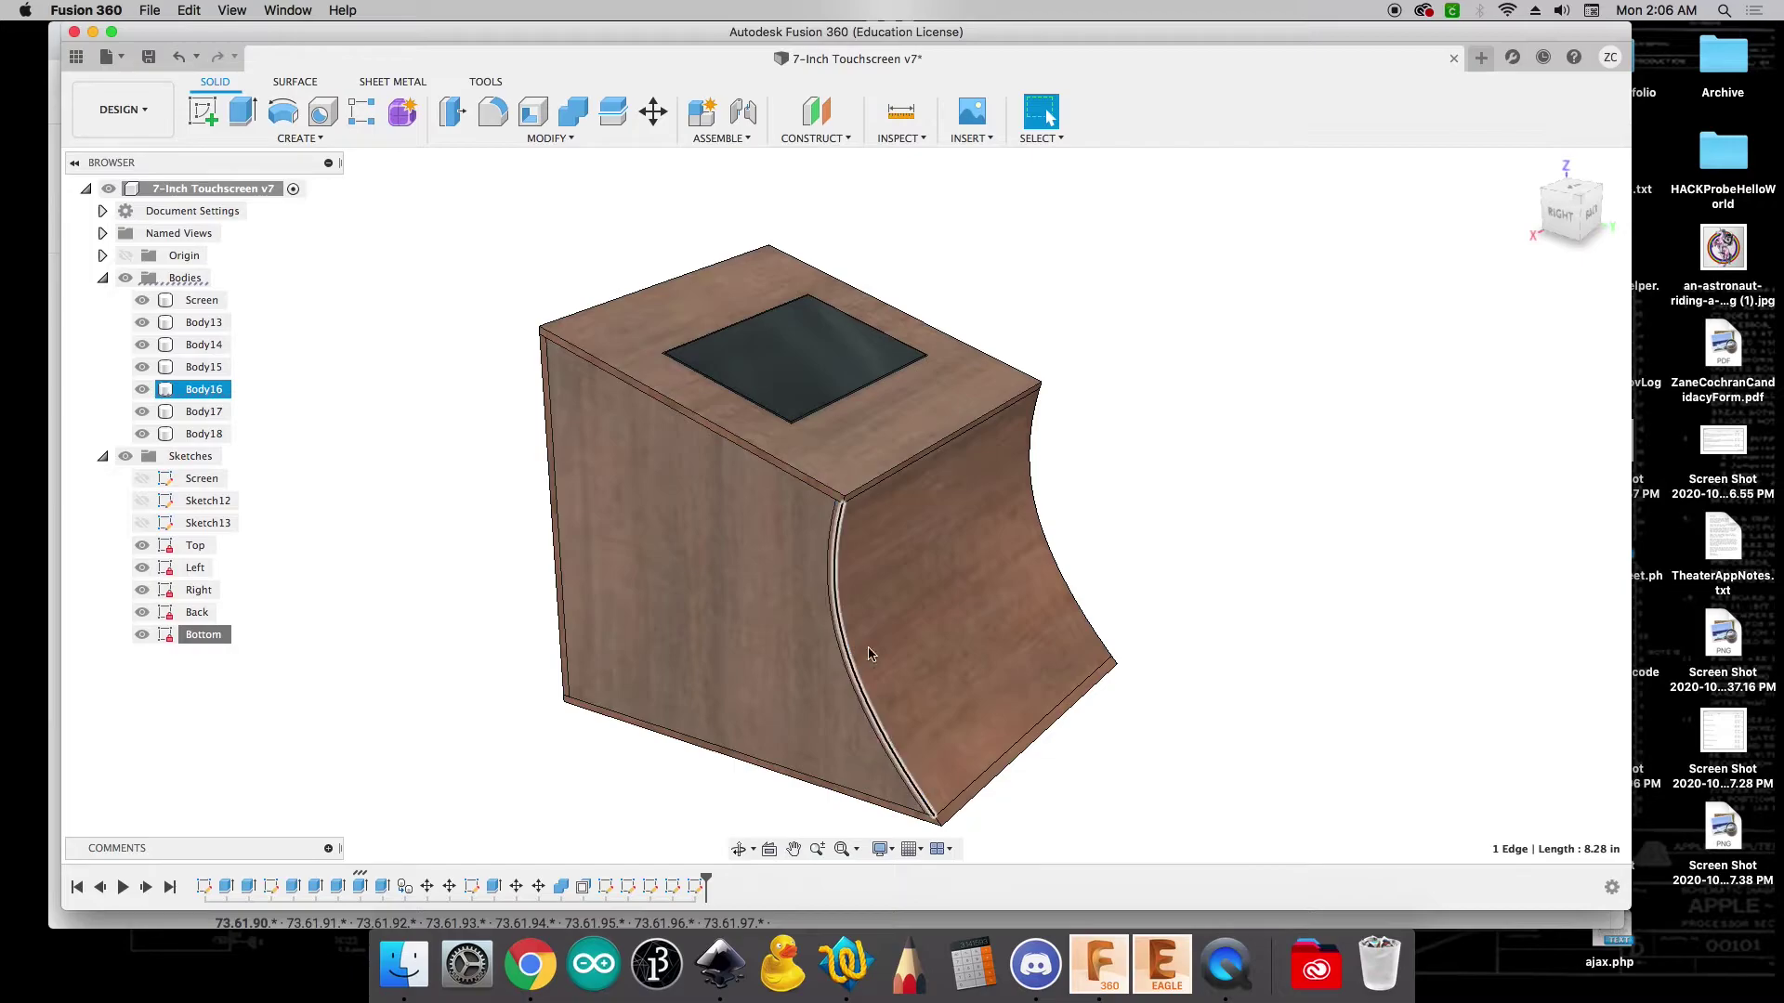
pyautogui.scroll(3, 846, 606)
pyautogui.scroll(-3, 847, 613)
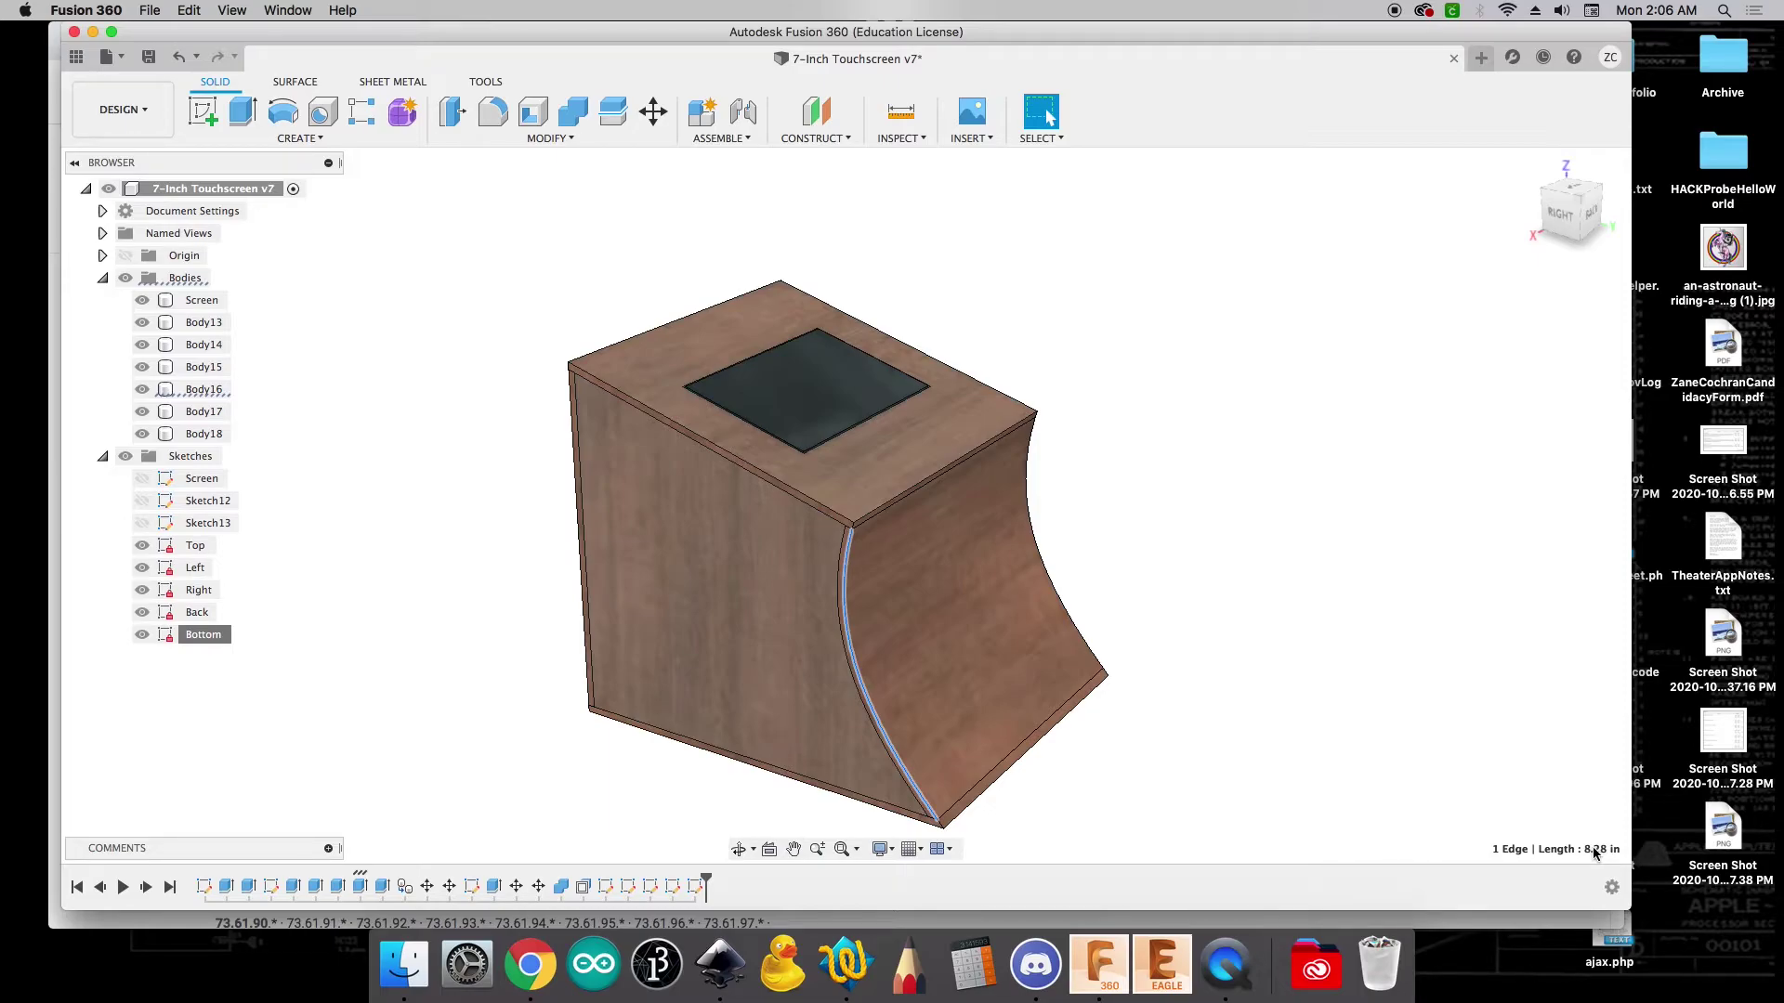
pyautogui.click(1027, 741)
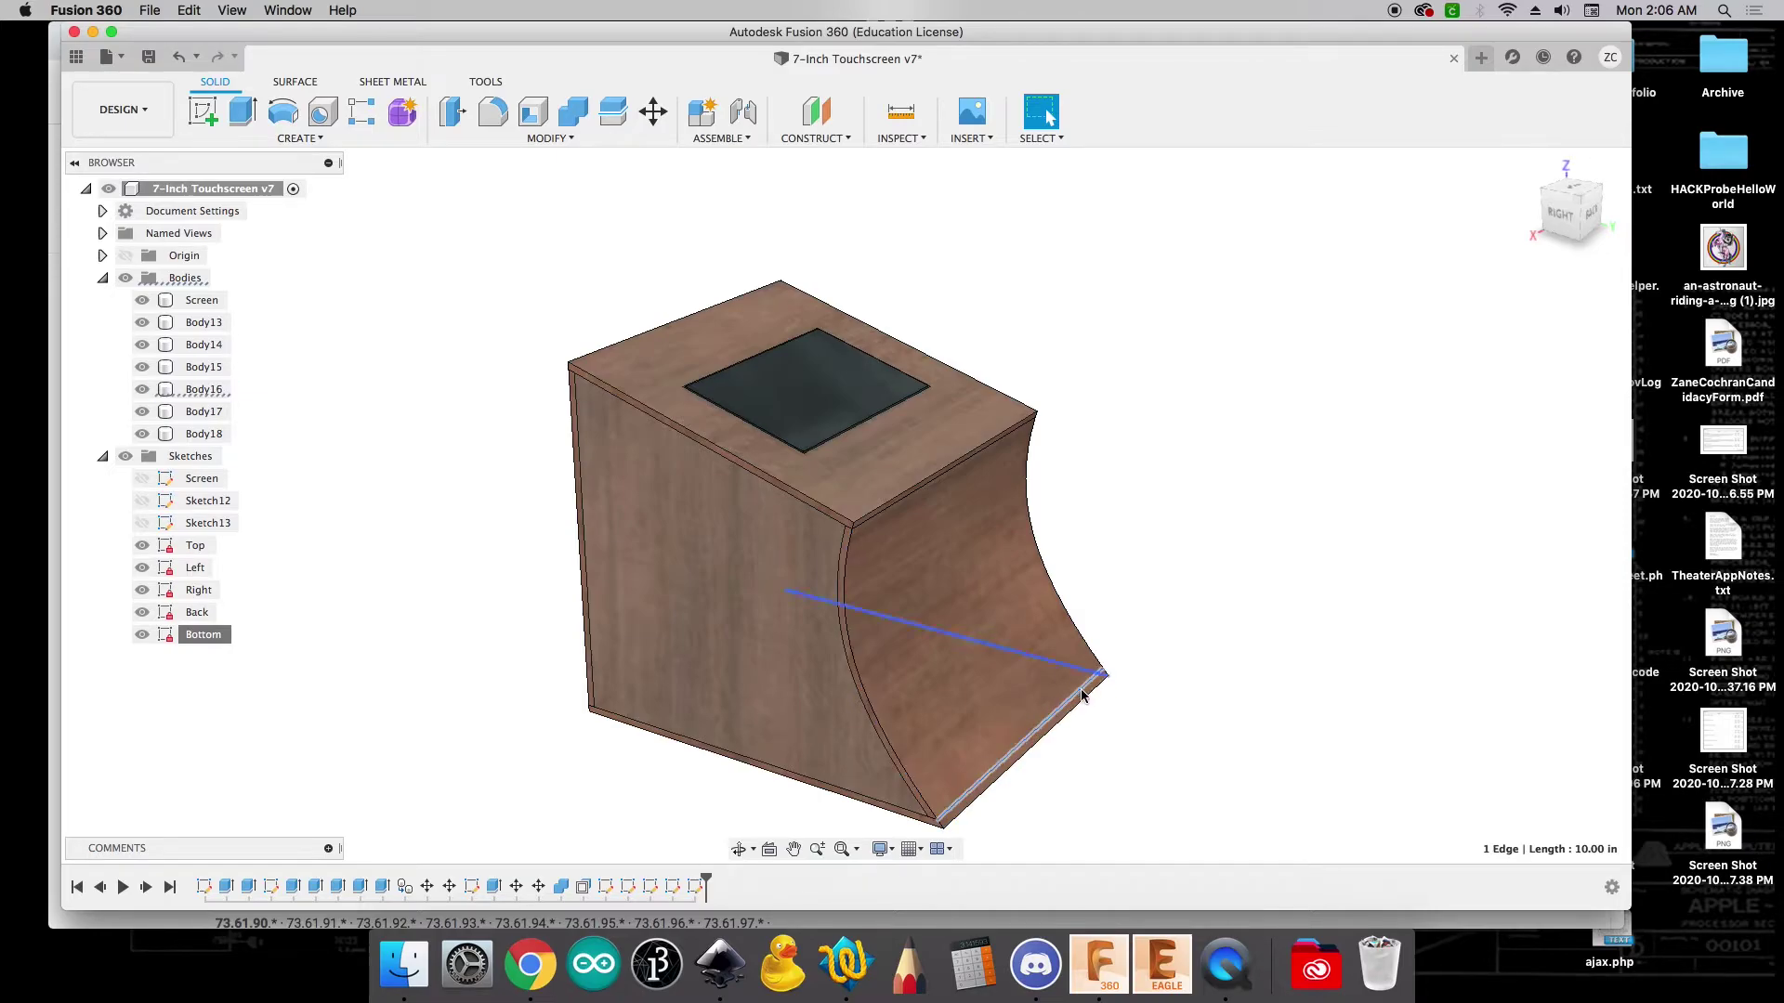
pyautogui.click(872, 710)
pyautogui.click(1013, 750)
pyautogui.click(1233, 769)
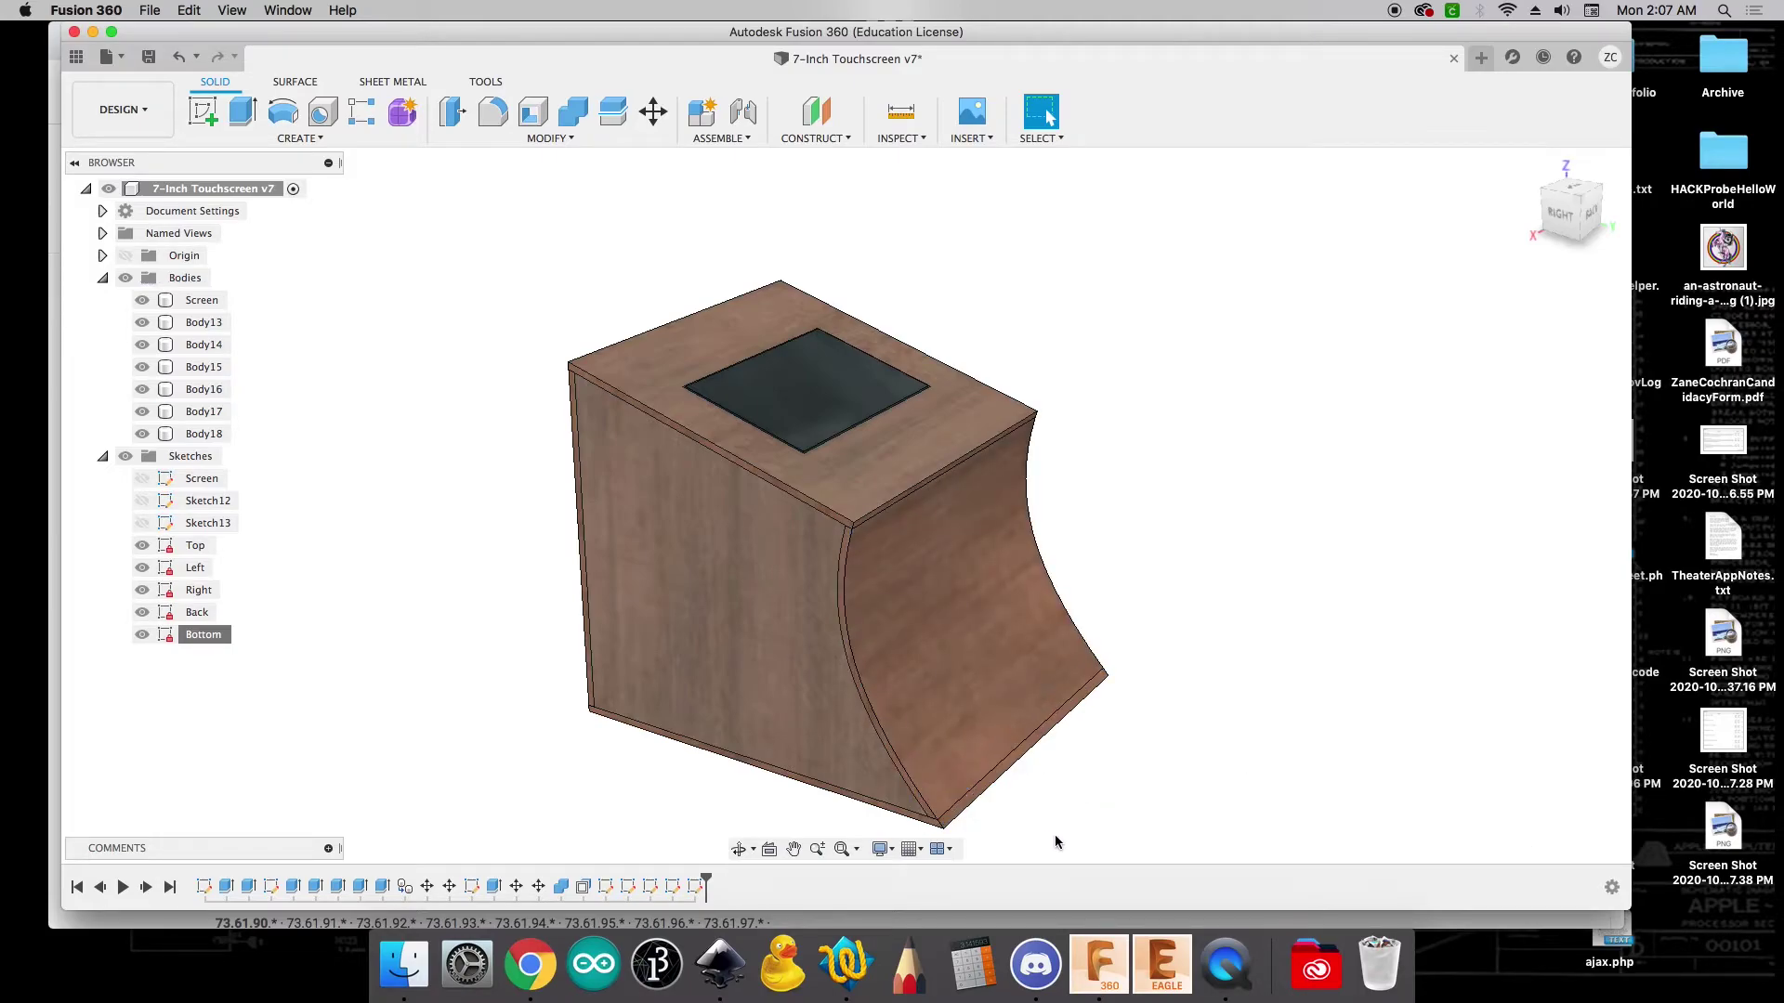
# Switch to Inkscape and set the new document's page size to 12 by 12 inches
pyautogui.click(720, 964)
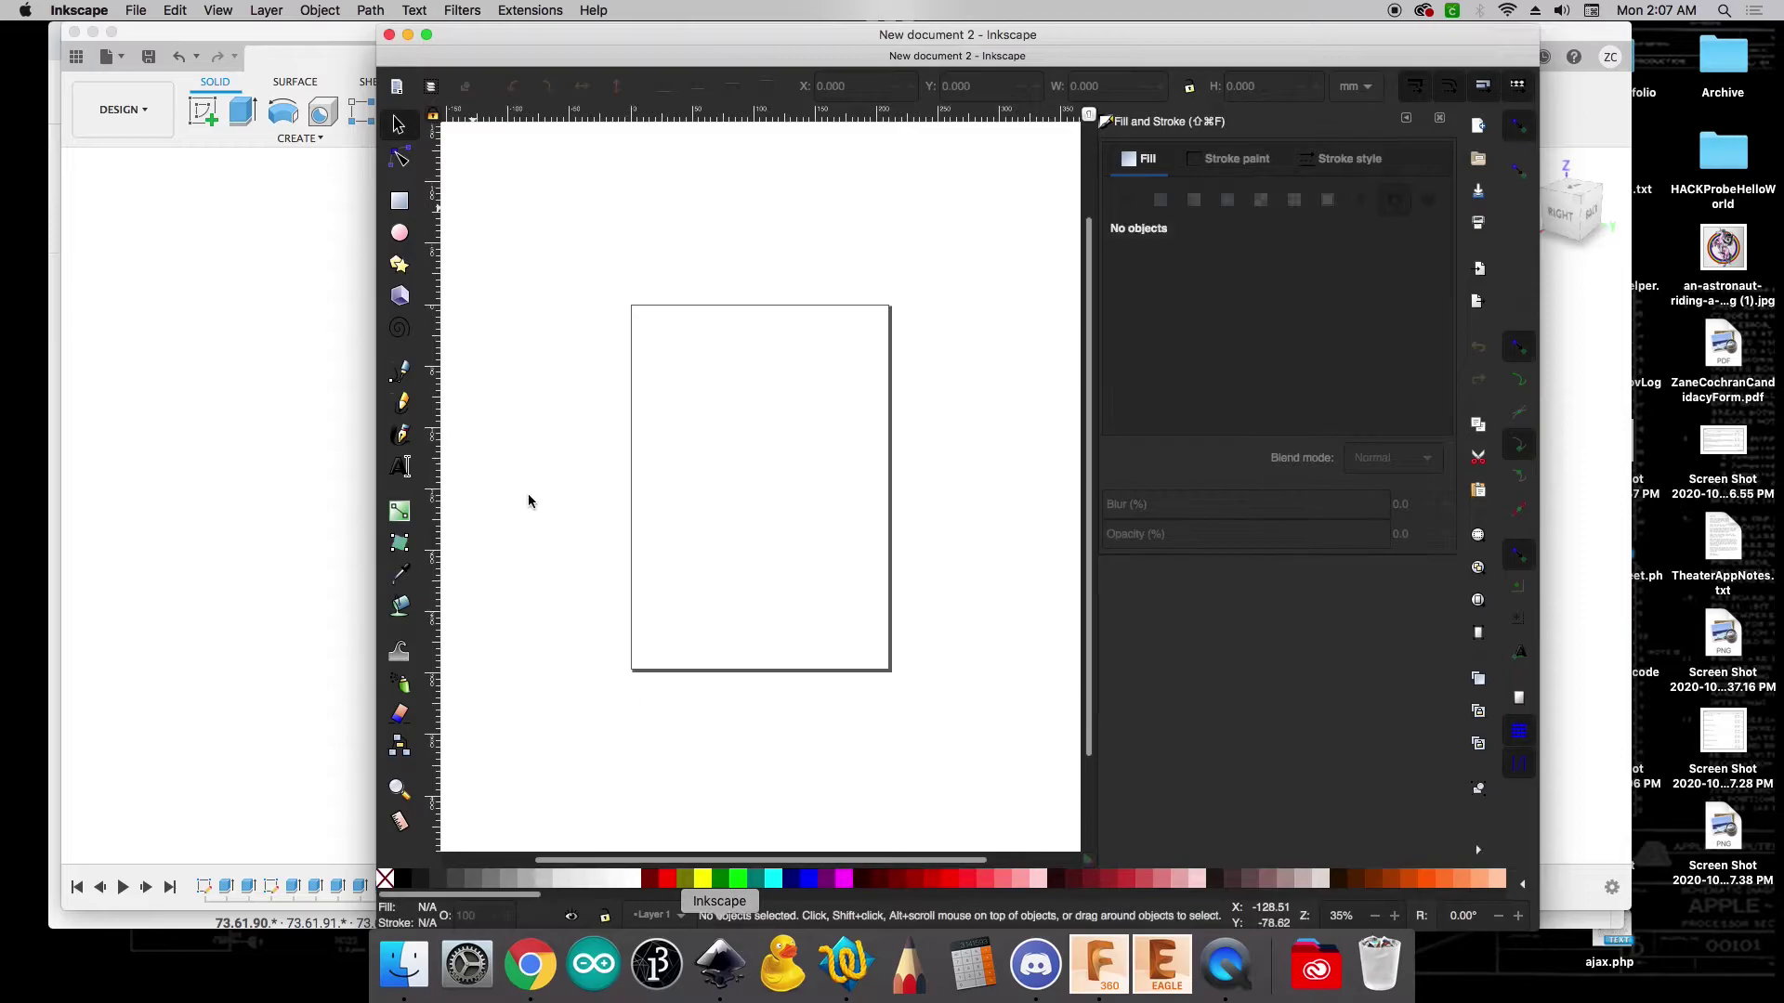
pyautogui.click(137, 11)
pyautogui.click(206, 306)
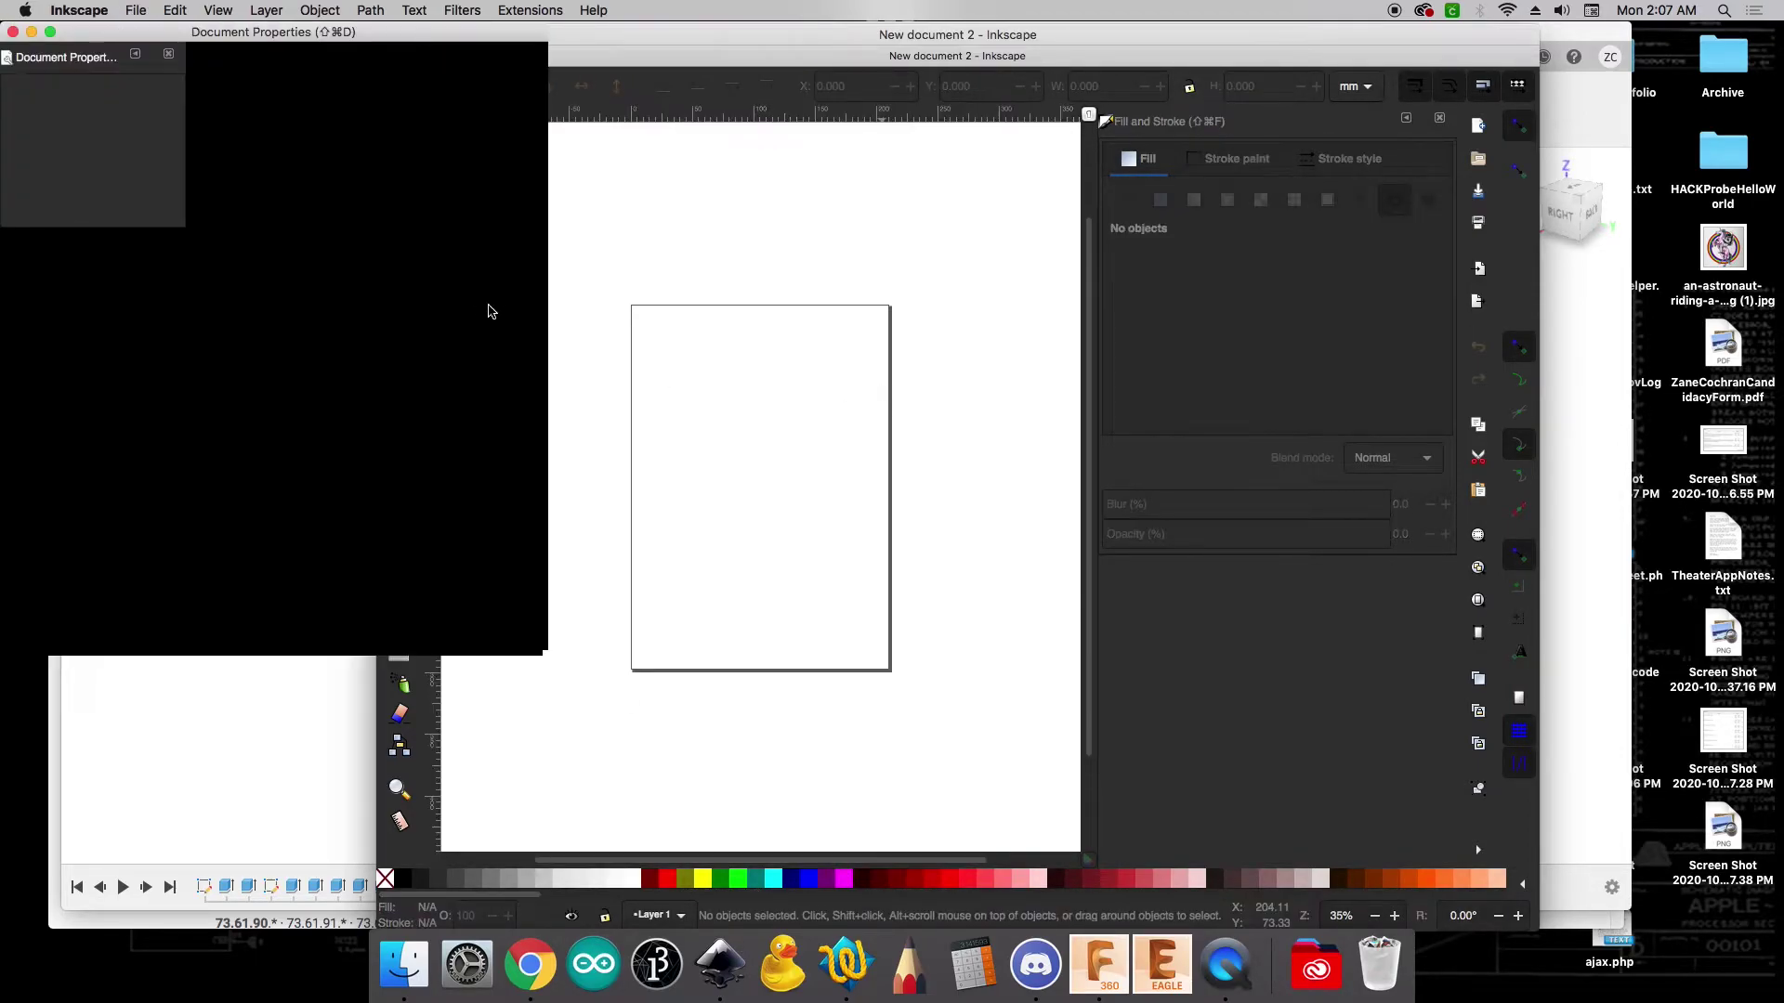
pyautogui.click(507, 409)
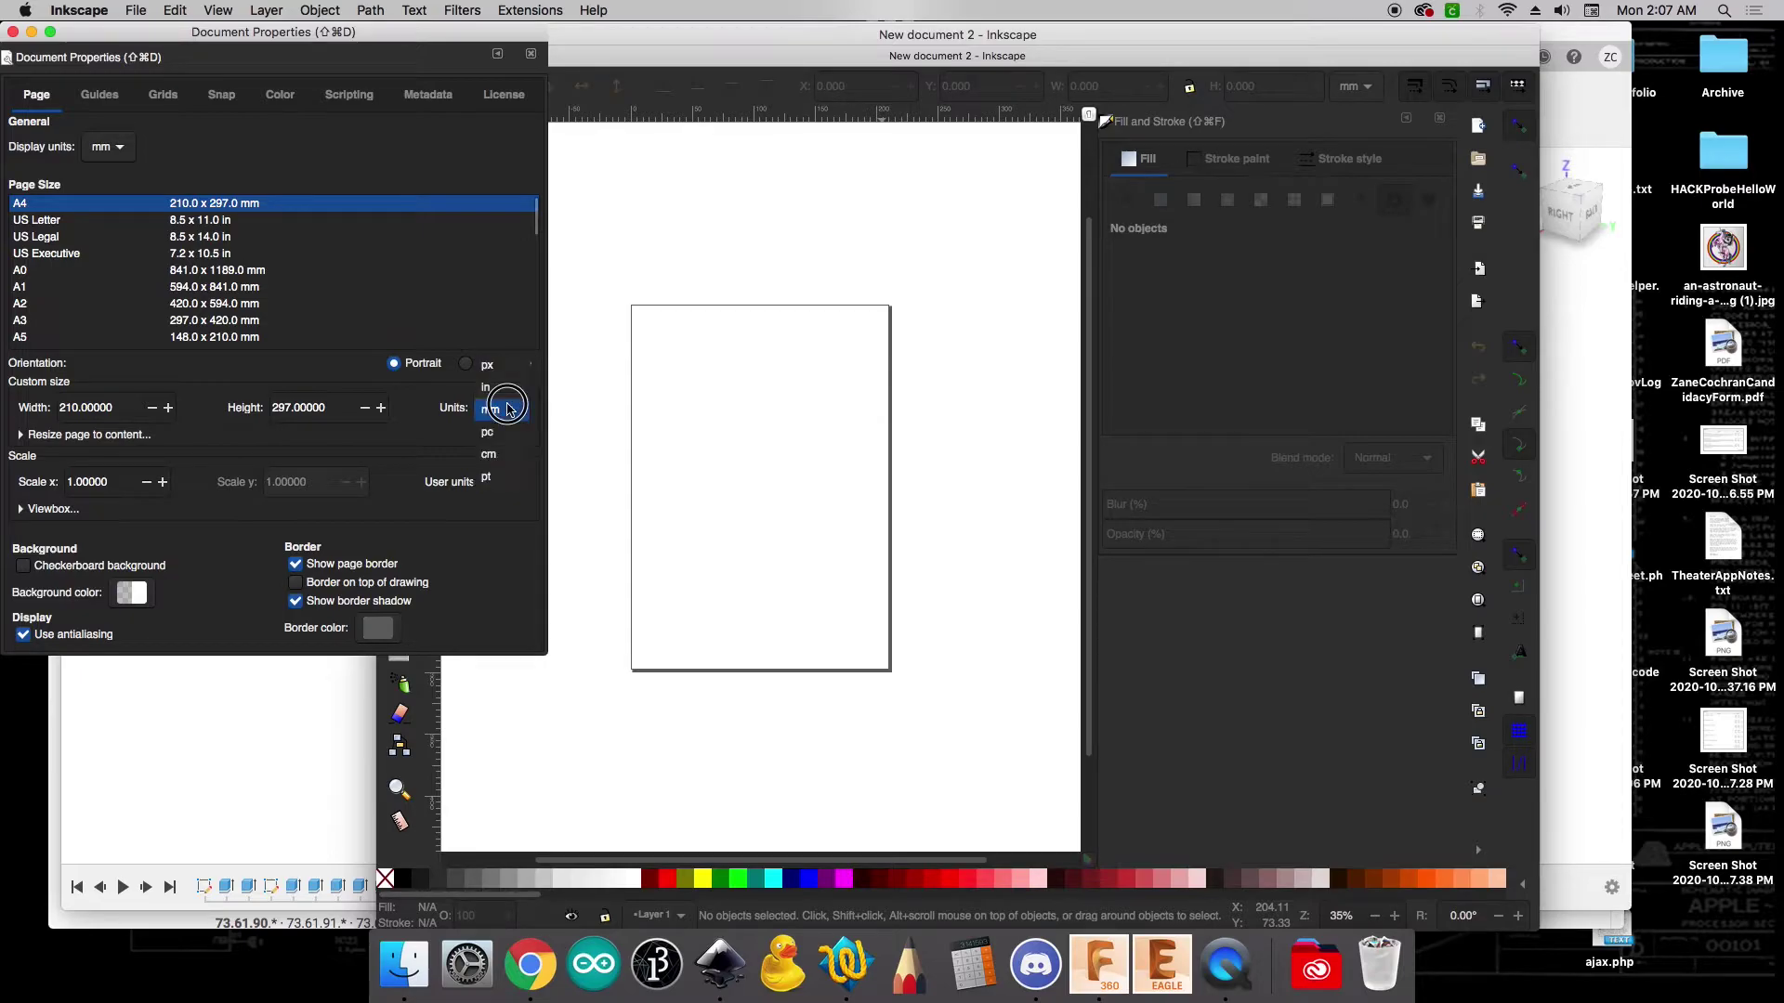
pyautogui.click(487, 387)
pyautogui.write('12')
pyautogui.press('Tab')
pyautogui.write('12')
pyautogui.press('Tab')
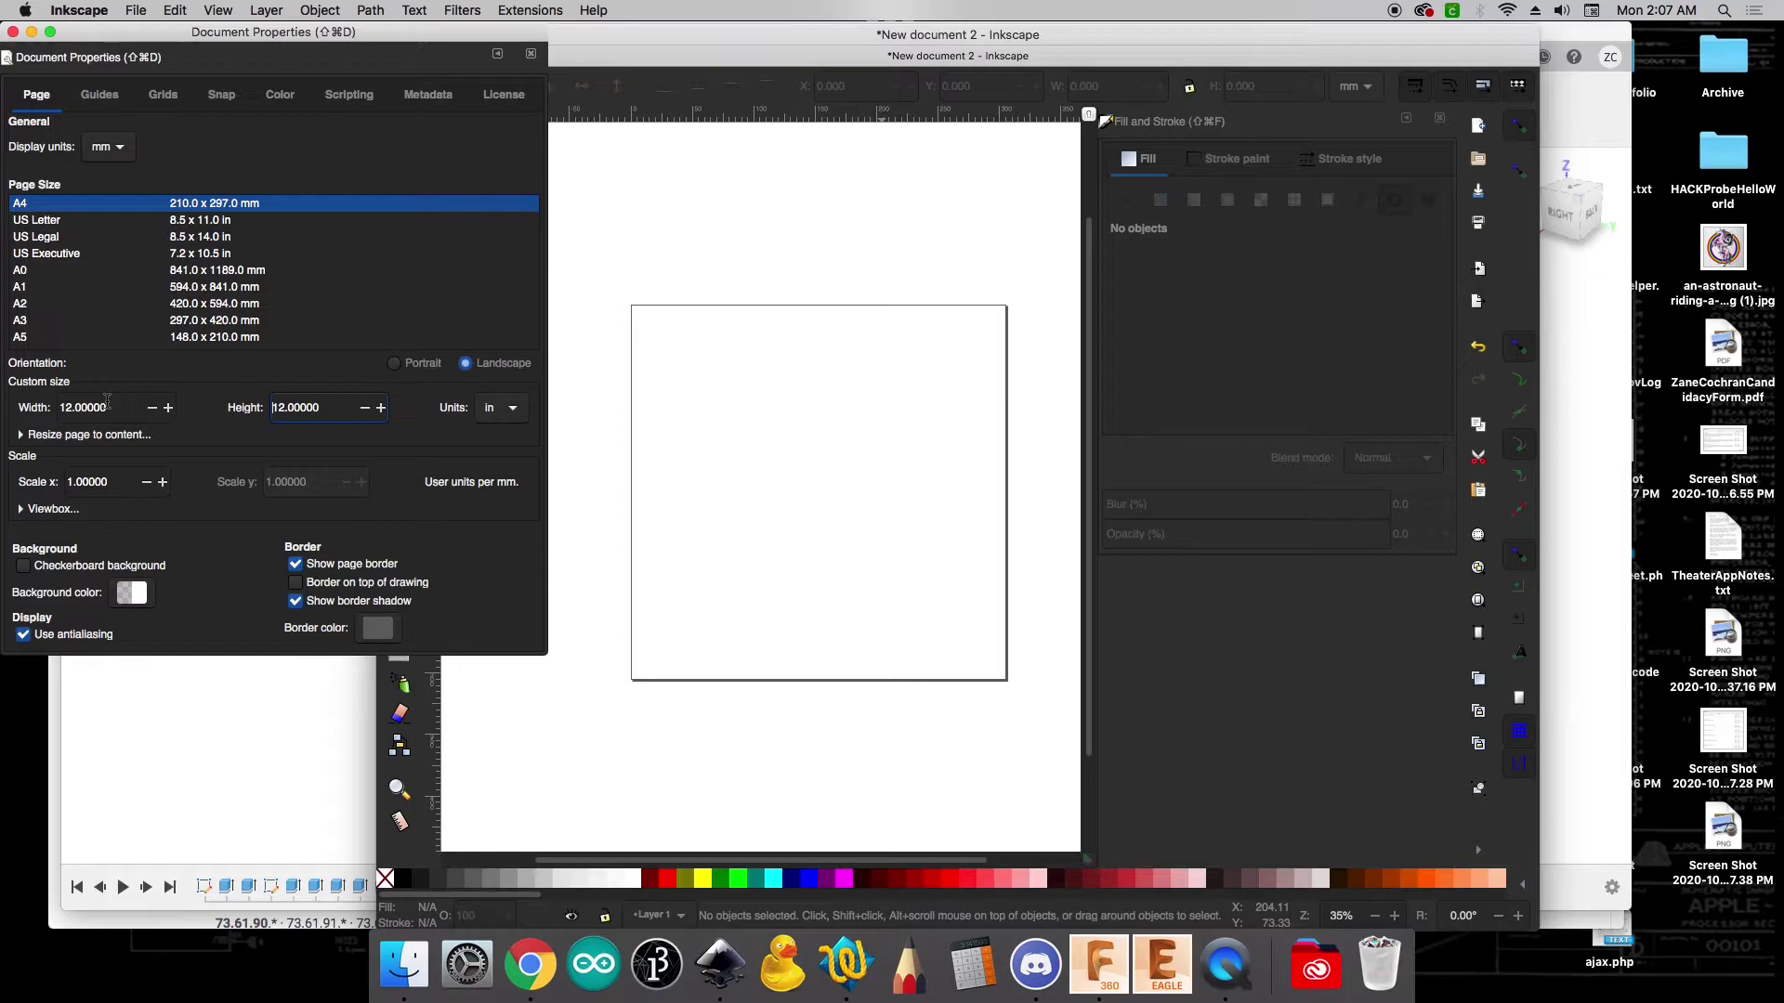
pyautogui.click(13, 31)
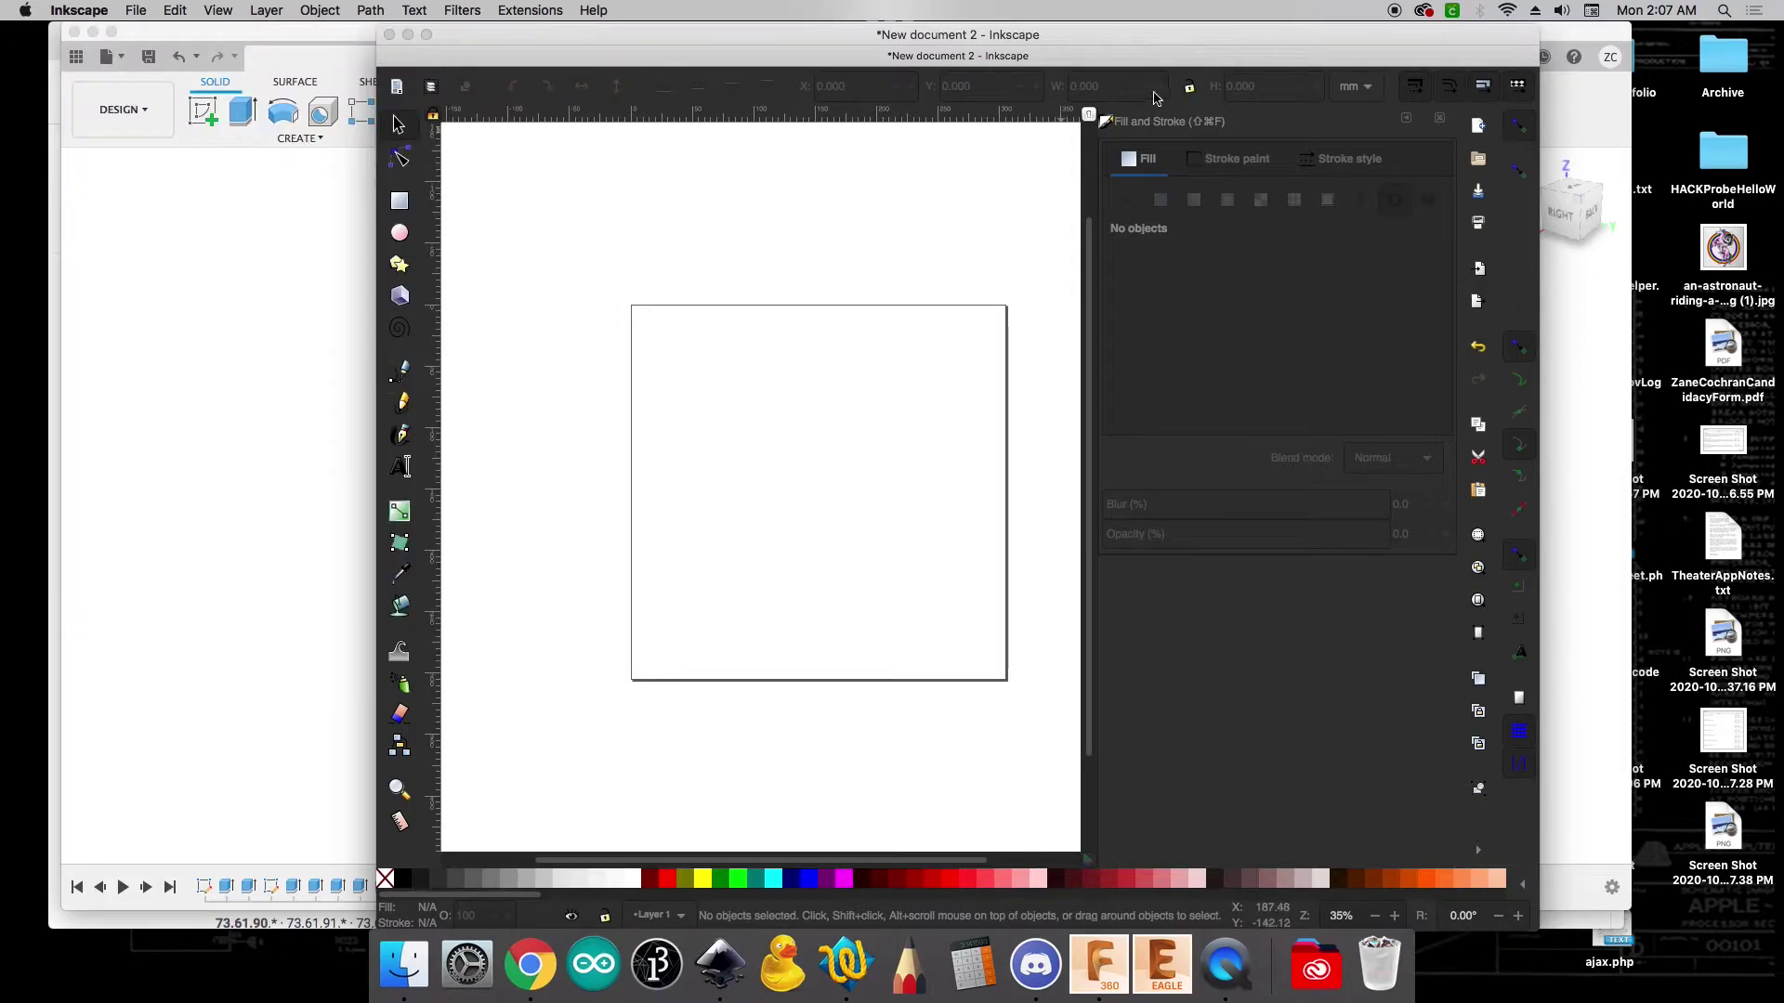
# Widen the document window, draw a rectangle on the page and set it to 10 in wide and 8.28 in high
pyautogui.moveTo(1071, 40); pyautogui.dragTo(860, 40)
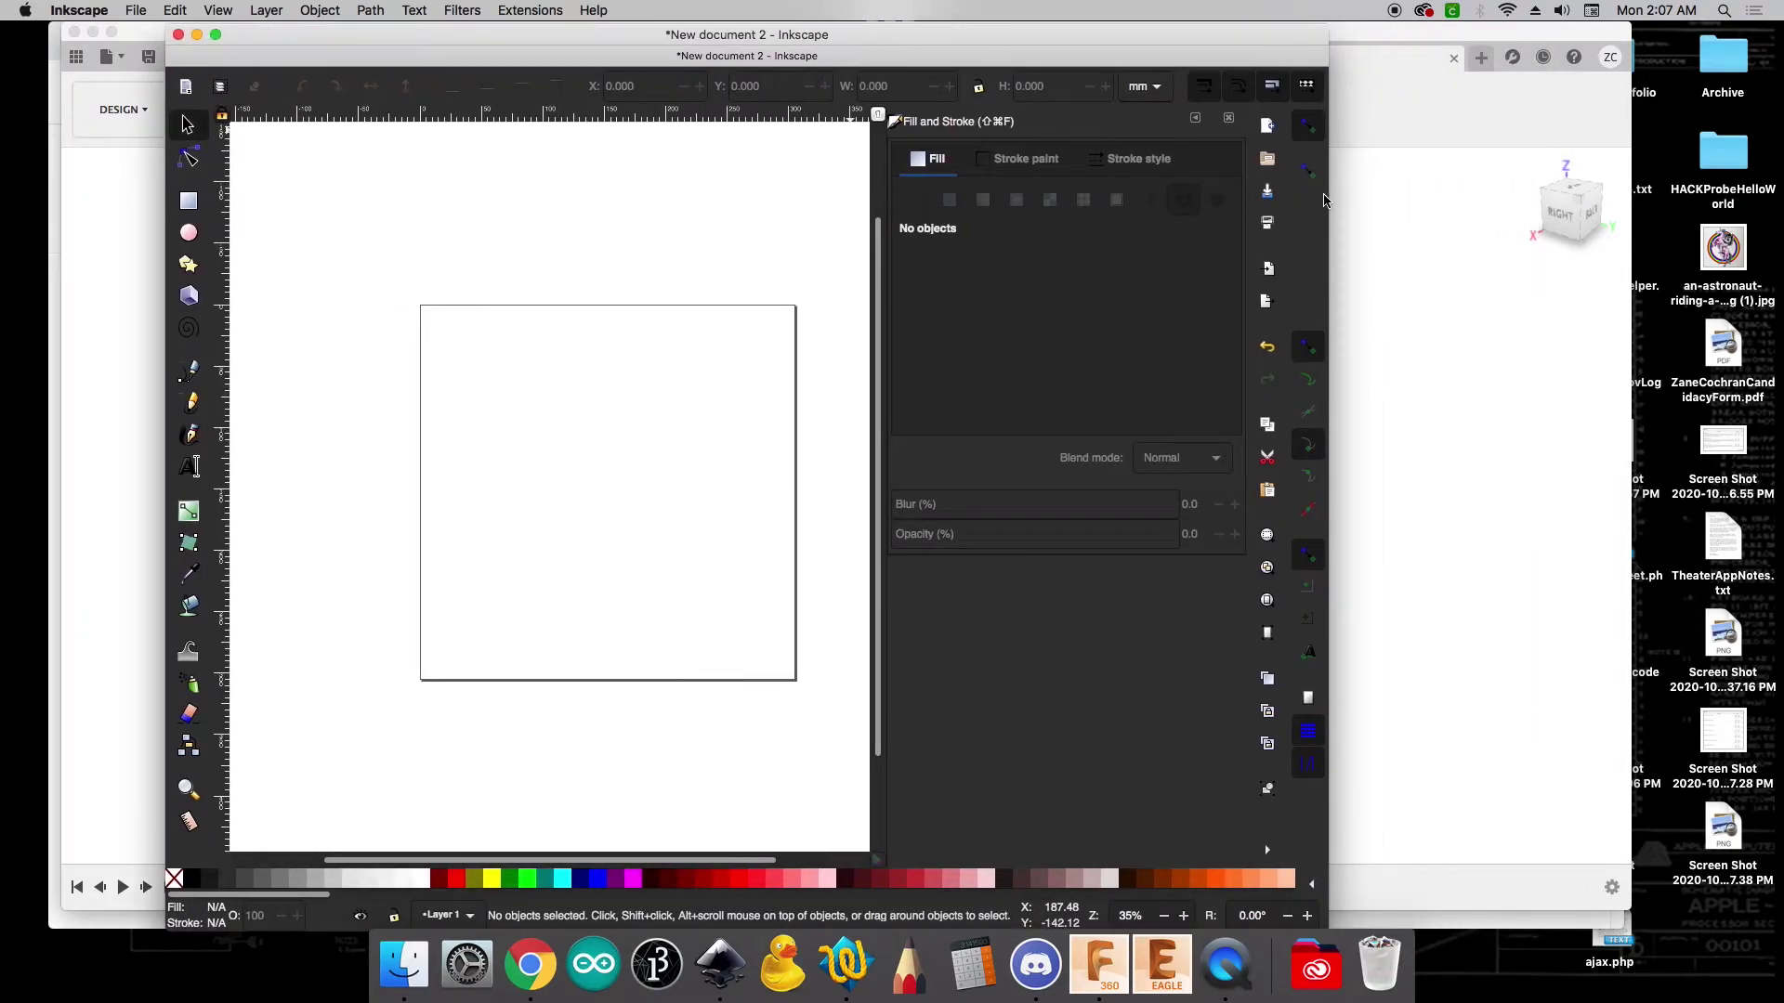
pyautogui.moveTo(1328, 198); pyautogui.dragTo(1702, 202)
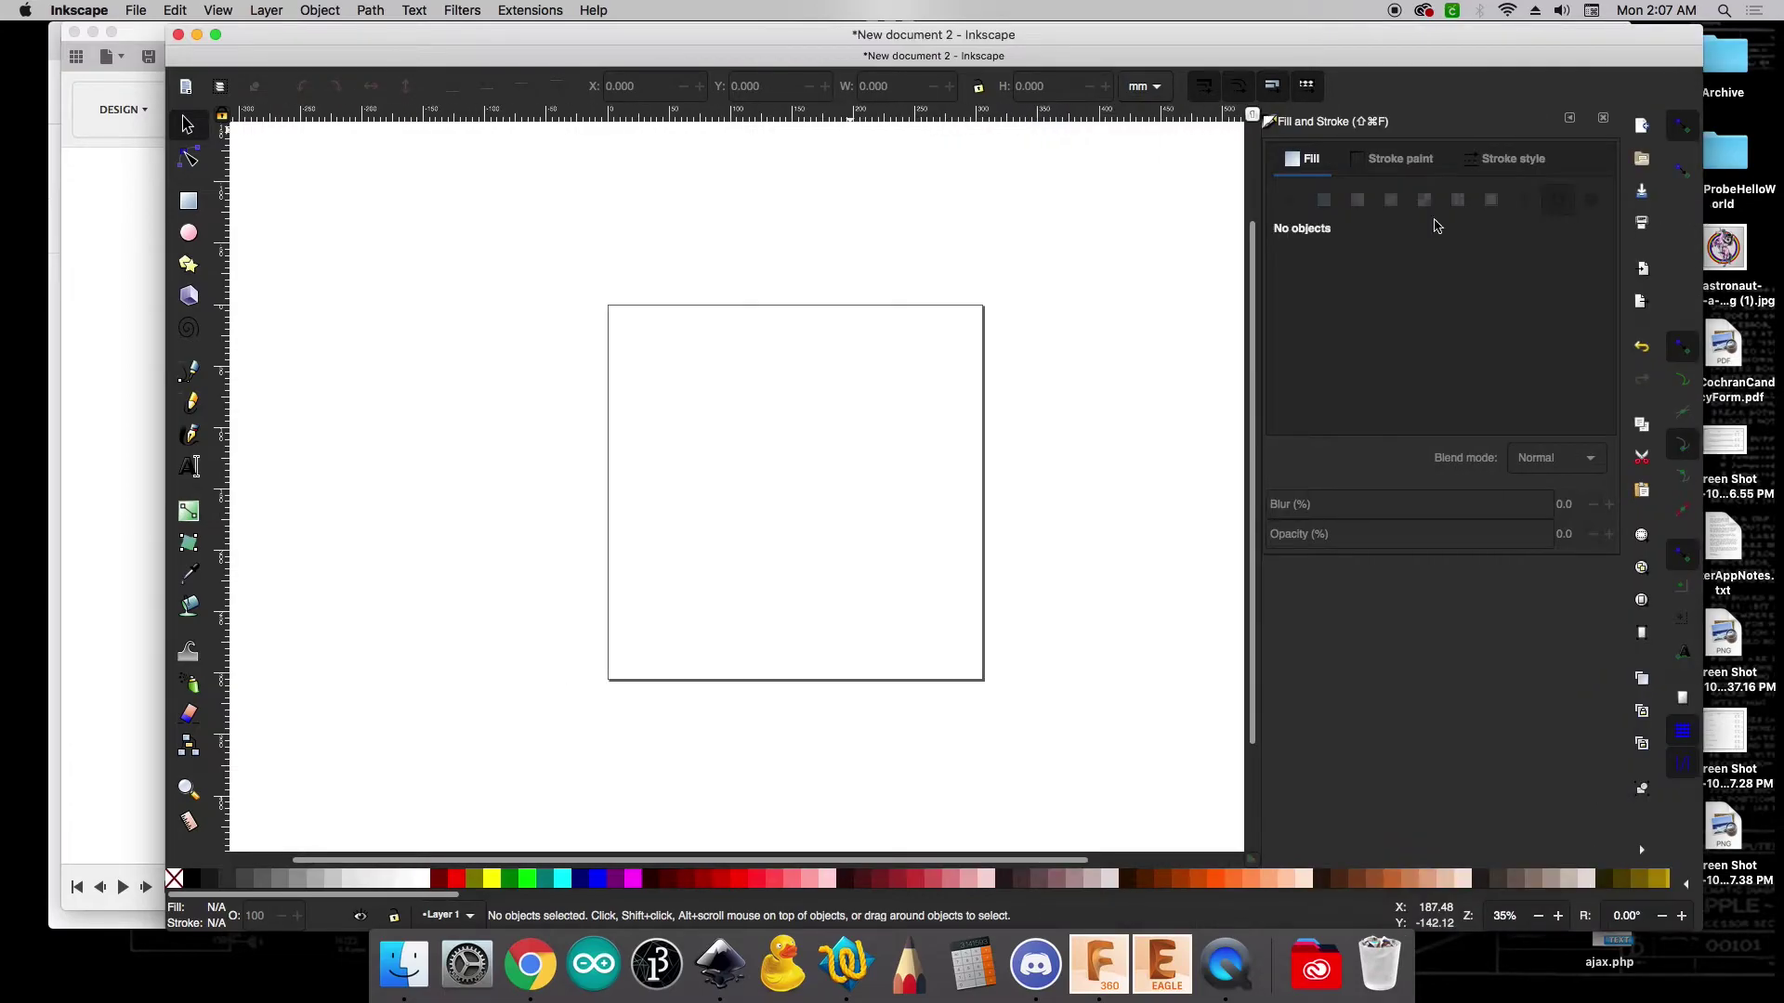
pyautogui.click(189, 201)
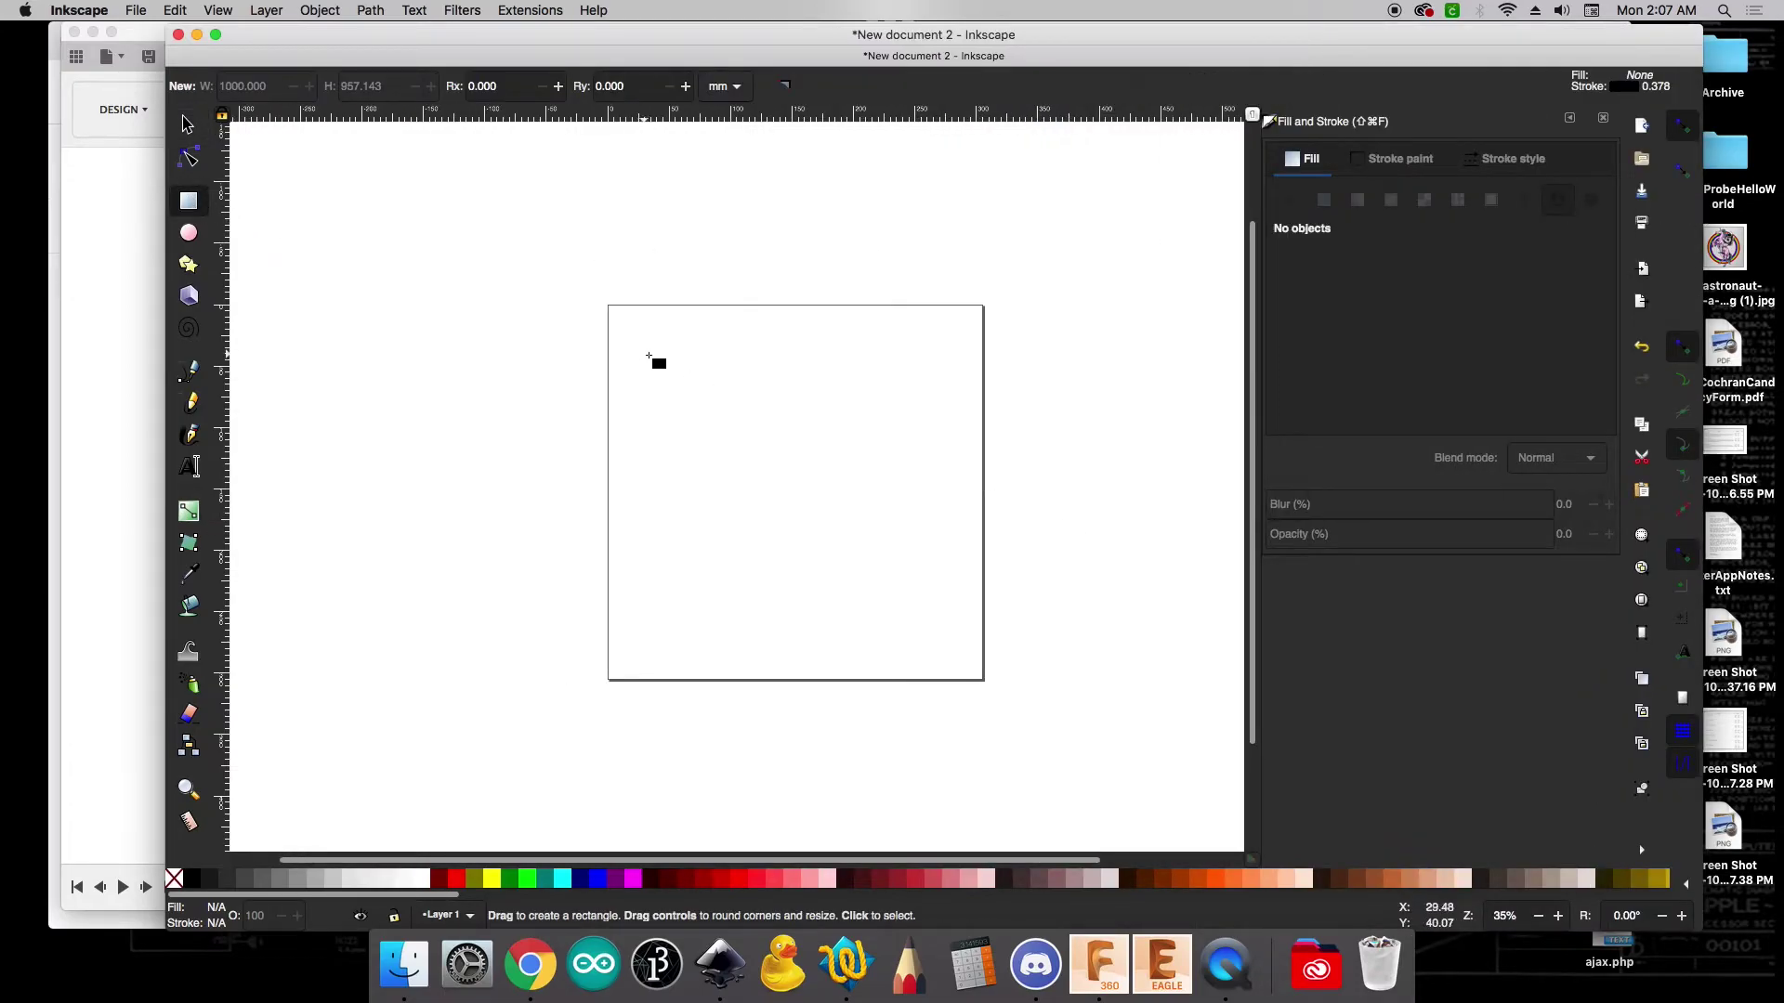
pyautogui.moveTo(637, 340); pyautogui.dragTo(947, 627)
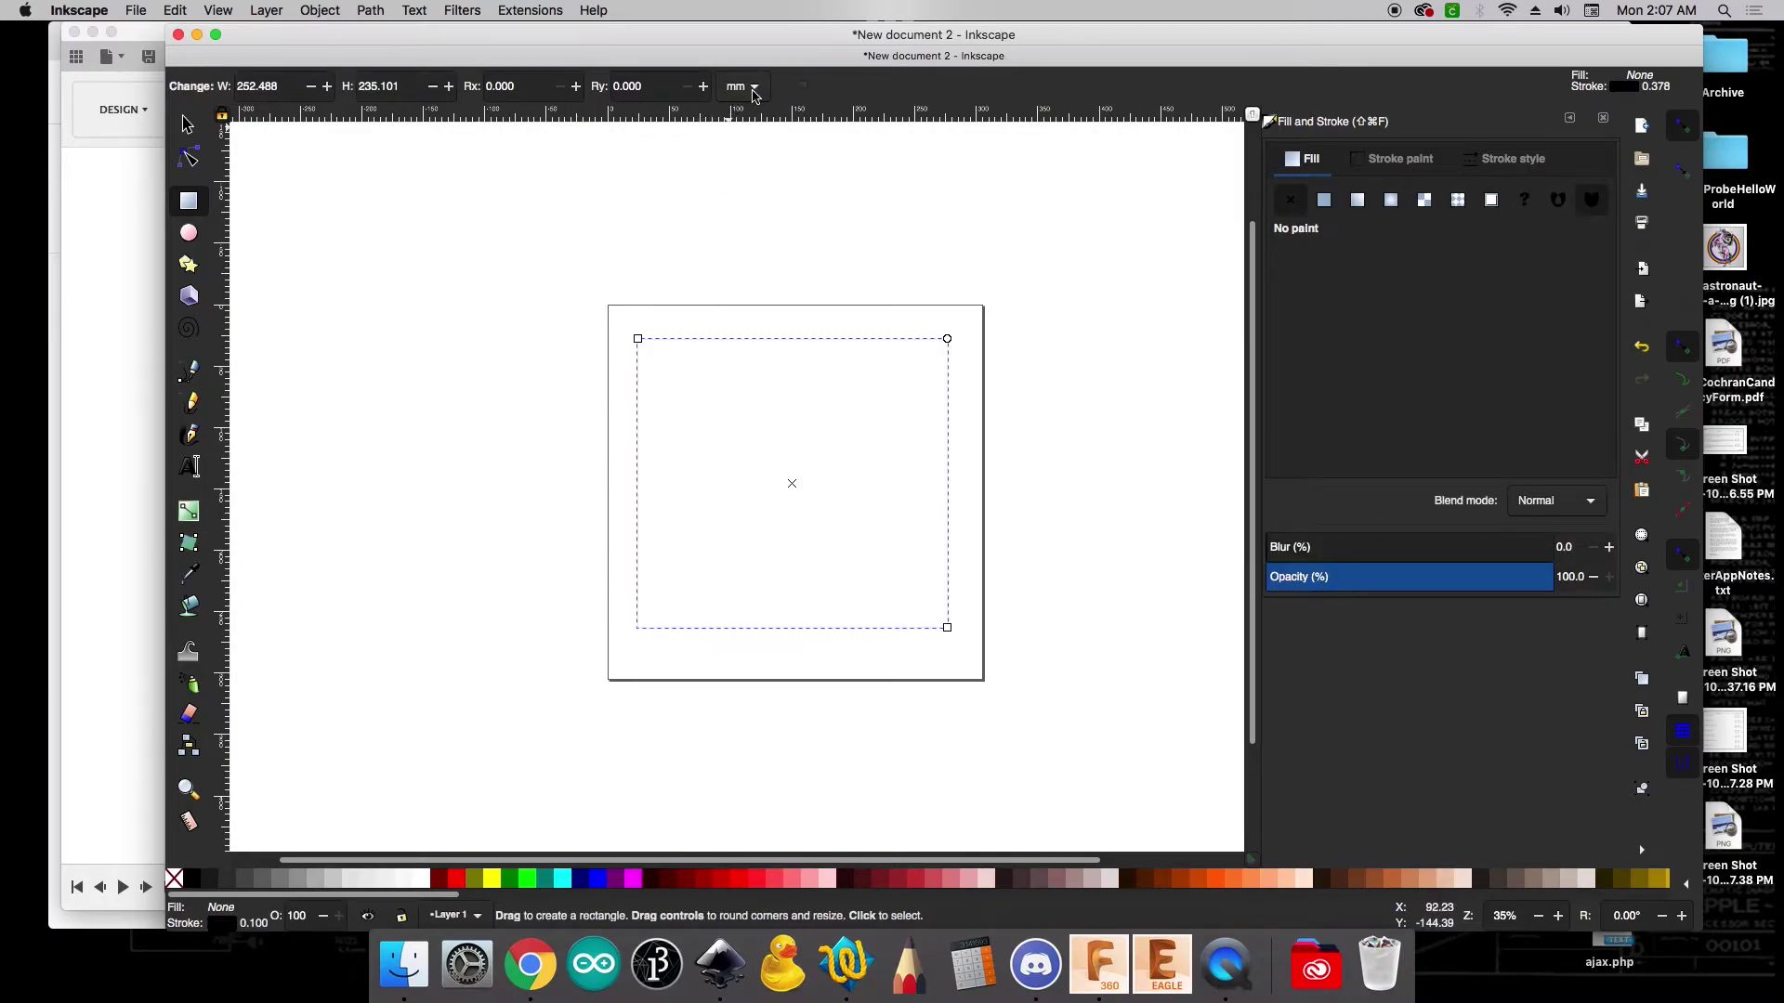
pyautogui.click(753, 91)
pyautogui.click(743, 126)
pyautogui.write('10')
pyautogui.press('Tab')
pyautogui.write('8.28')
pyautogui.press('Return')
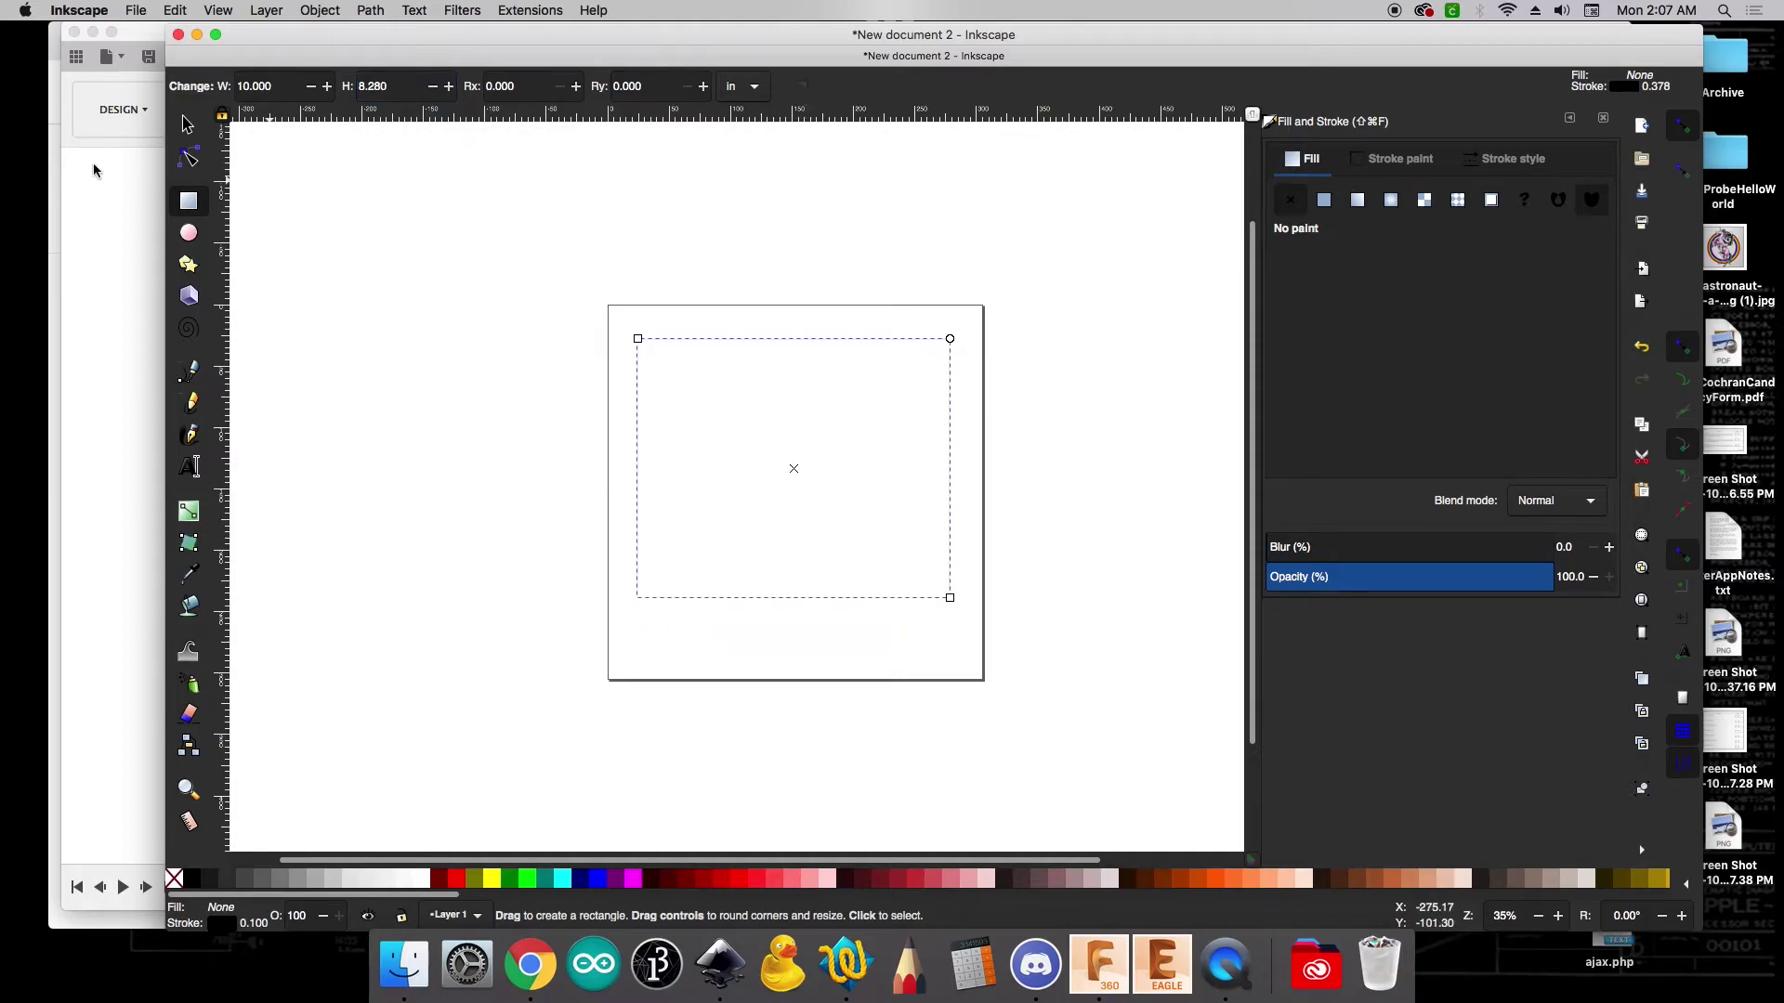
# Select the rectangle as an object and set its overall selection size to 10 by 8.28 inches
pyautogui.click(188, 125)
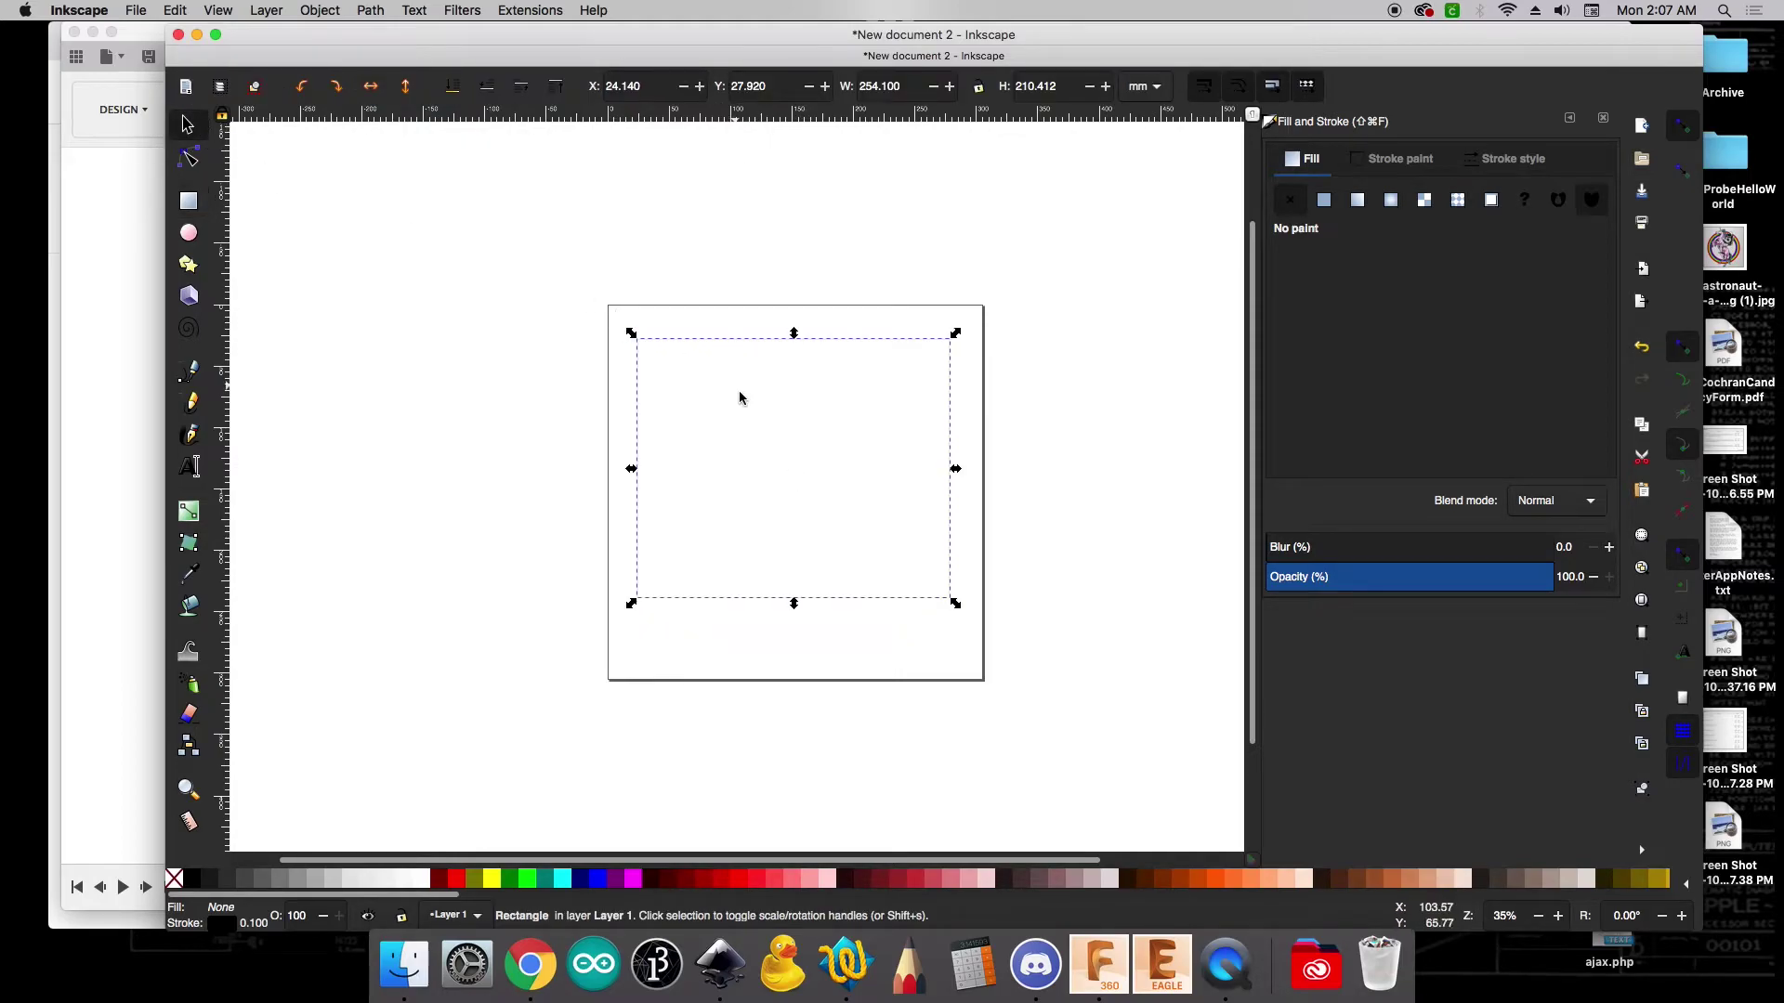
pyautogui.click(1145, 86)
pyautogui.click(1143, 124)
pyautogui.write('10')
pyautogui.press('Tab')
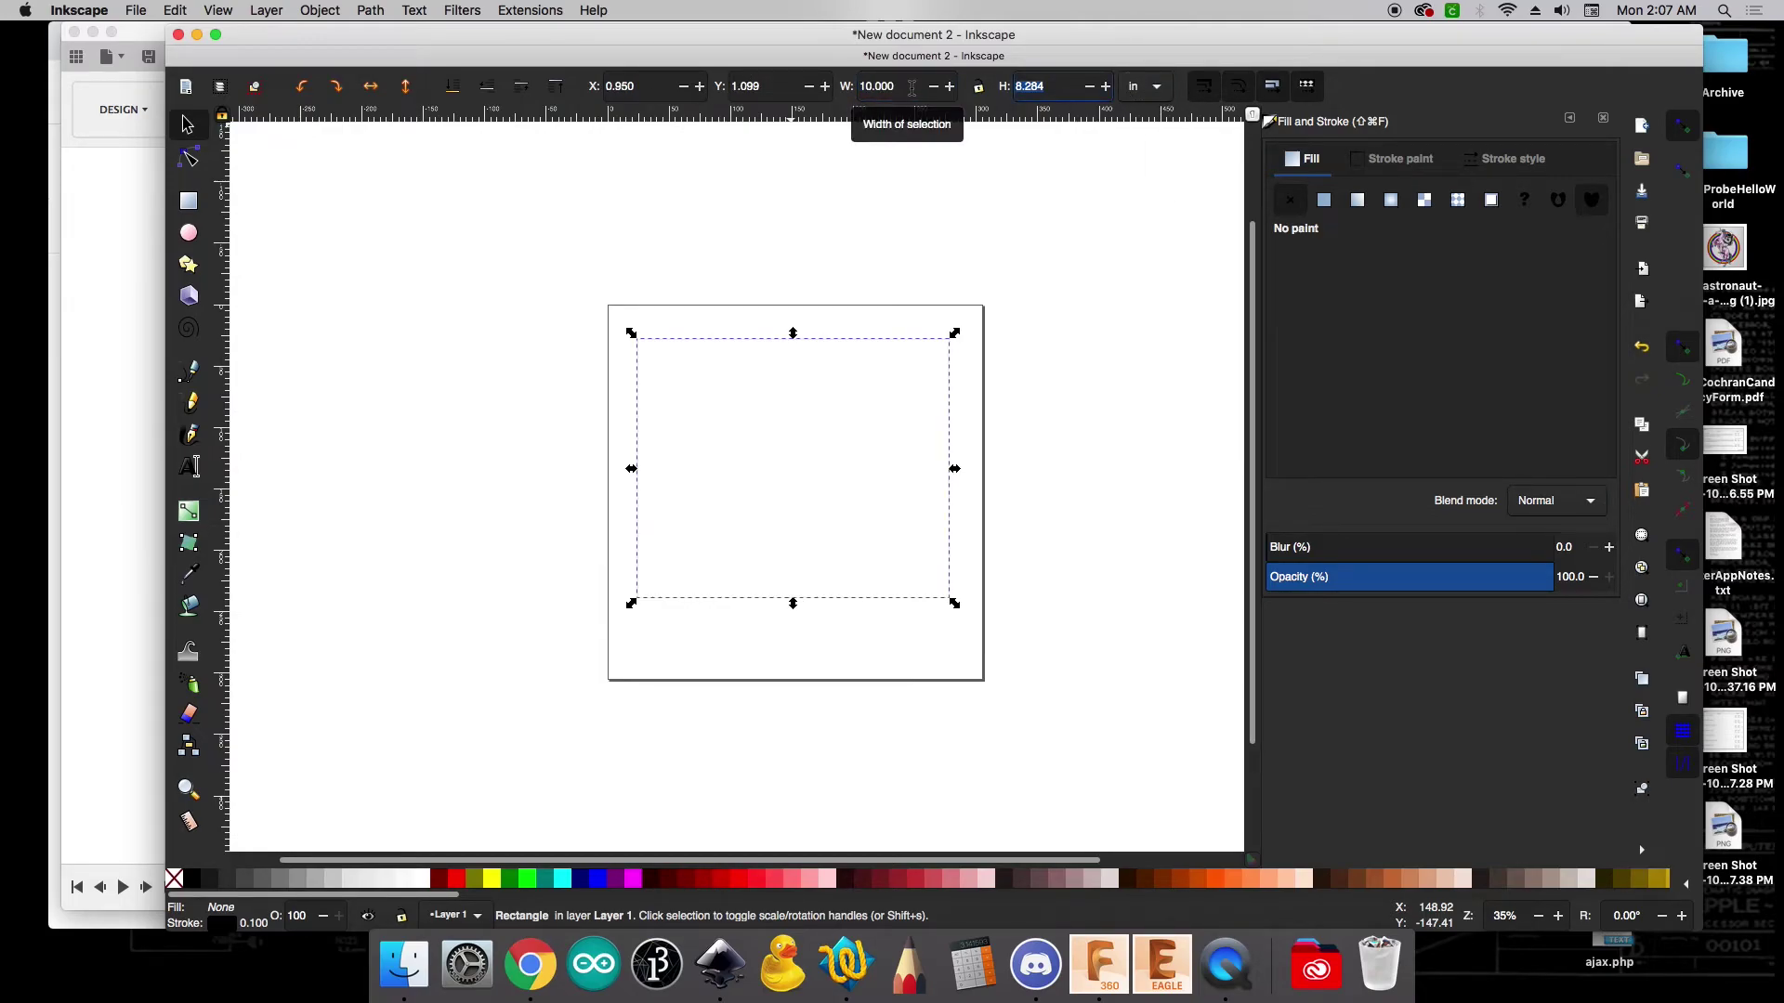
pyautogui.write('8.')
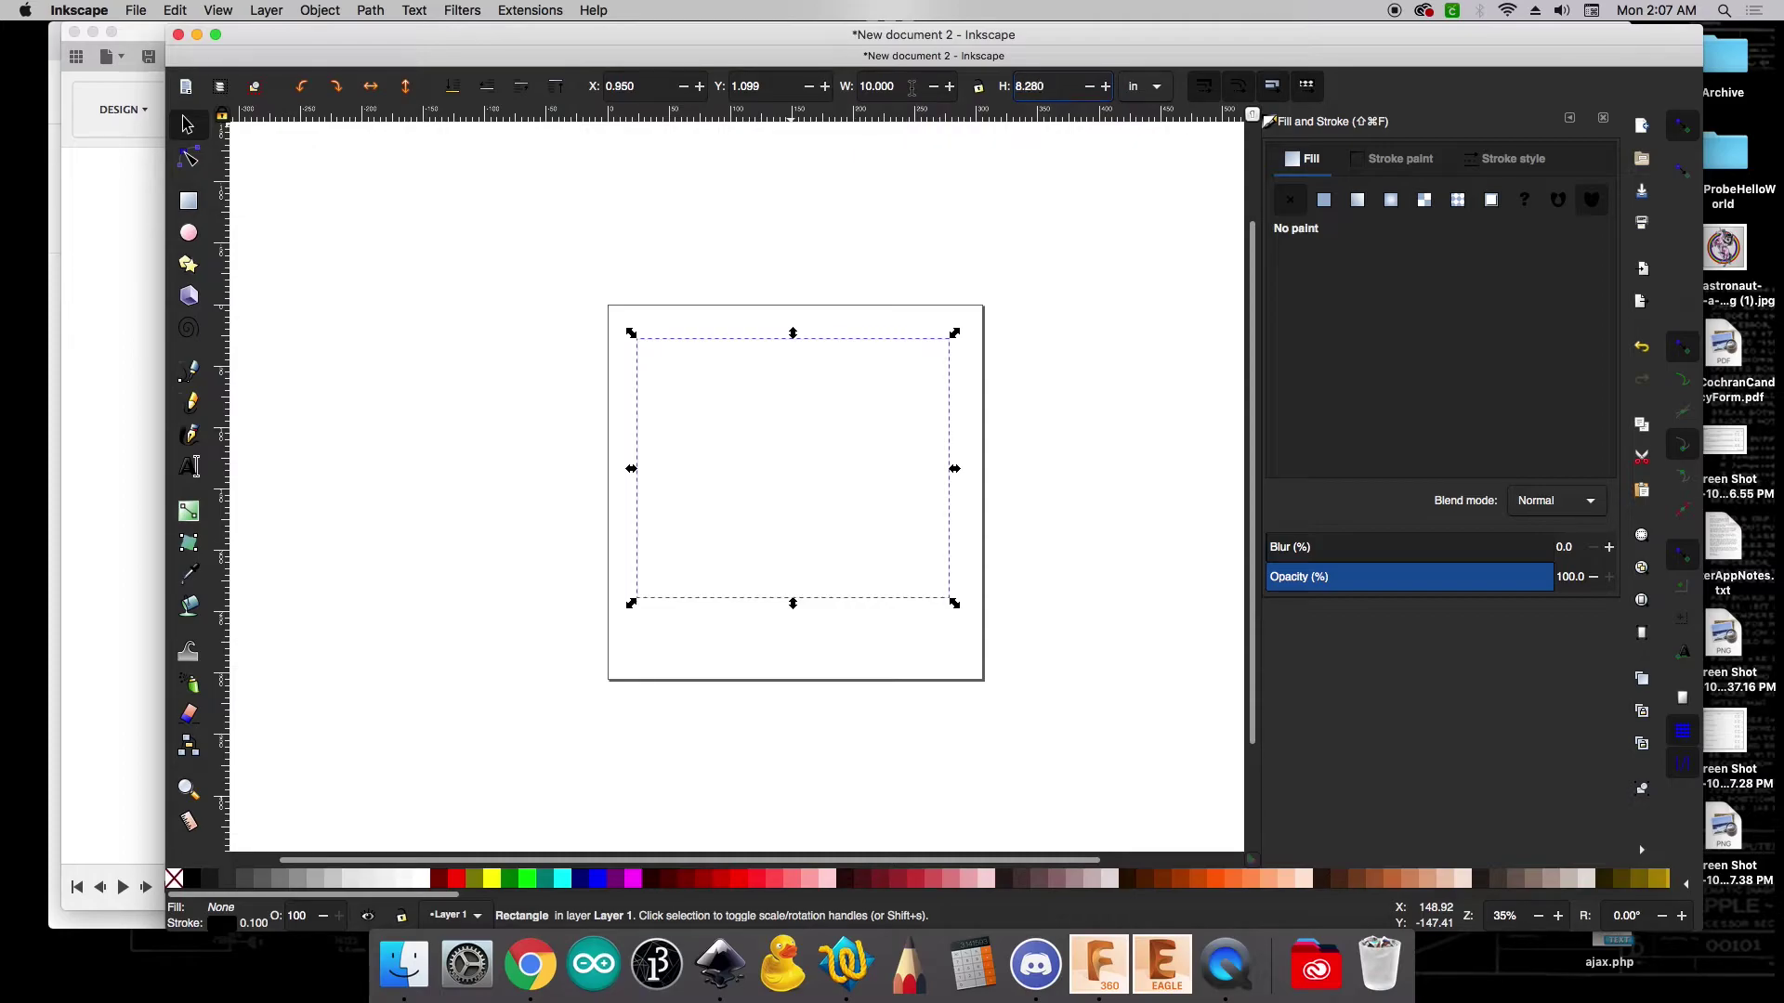
# Position the rectangle at X 0, Y 0 in the page corner and deselect it
pyautogui.click(1031, 381)
pyautogui.moveTo(602, 295)
pyautogui.mouseDown()
pyautogui.moveTo(960, 625)
pyautogui.moveTo(1000, 639)
pyautogui.mouseUp()
pyautogui.click(641, 86)
pyautogui.write('0')
pyautogui.press('Tab')
pyautogui.write('0')
pyautogui.press('Return')
pyautogui.click(717, 299)
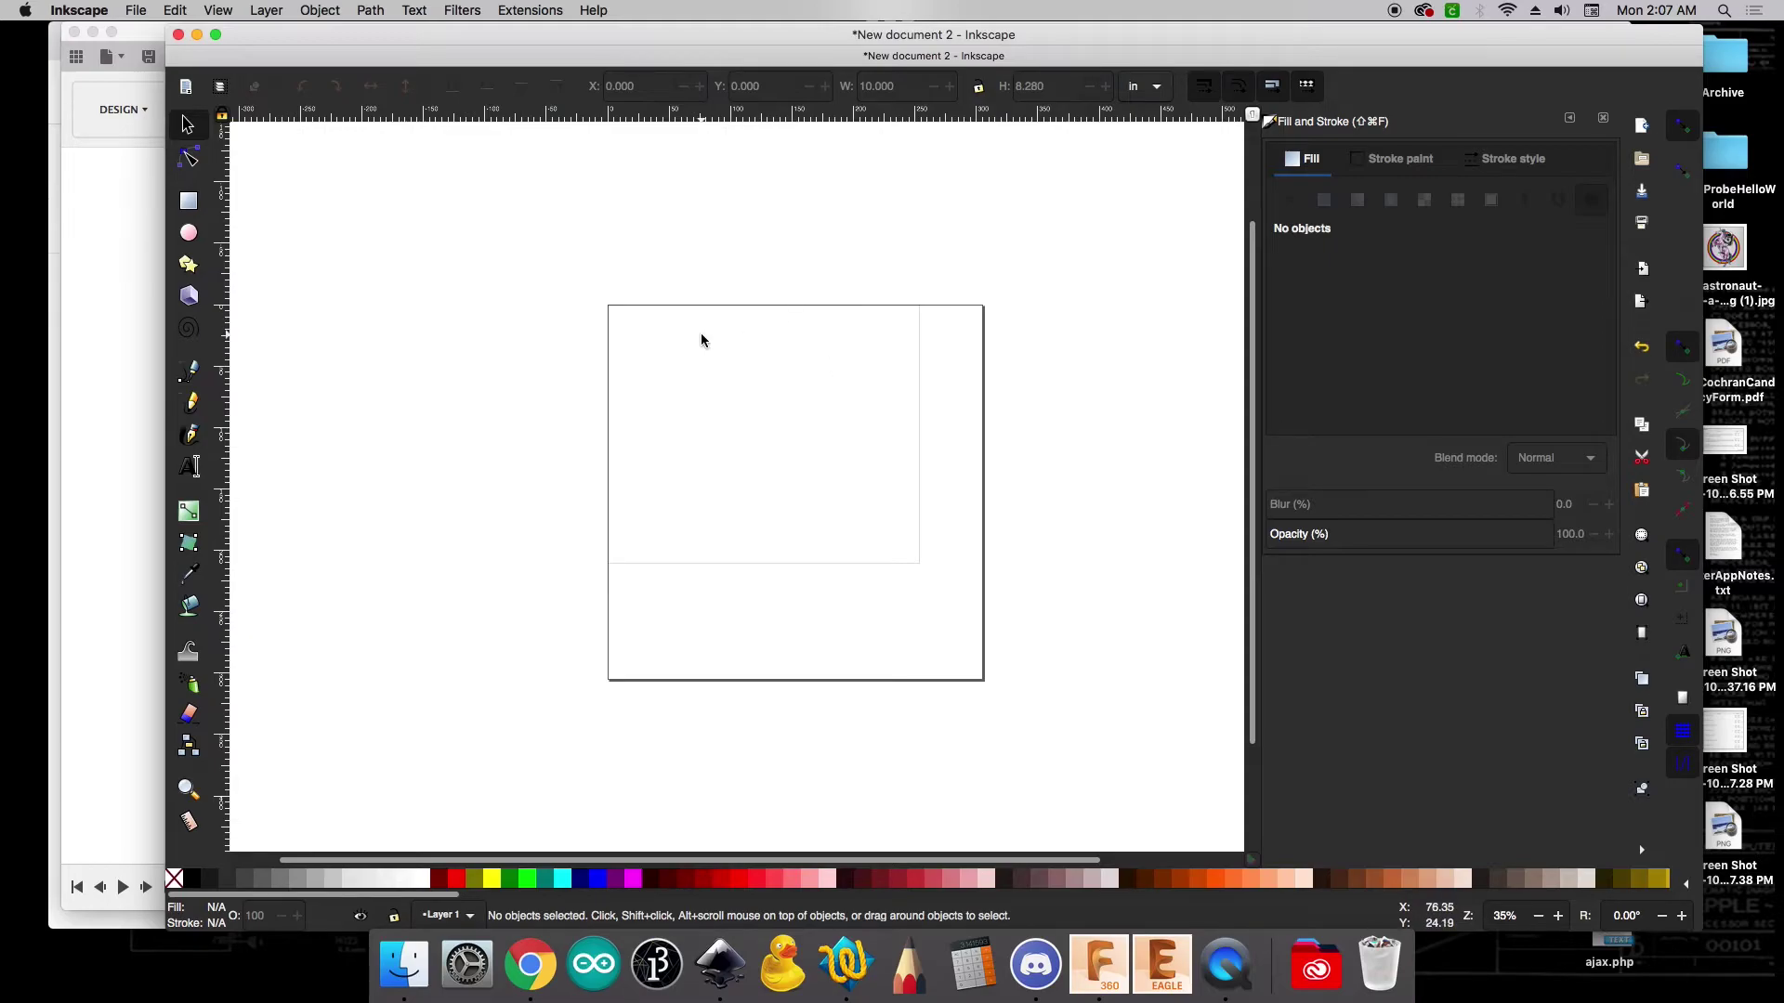
# Draw a straight horizontal line inside the rectangle with the Bezier tool and set its width to 2.5 in
pyautogui.keyDown('ctrl'); pyautogui.scroll(1, 705, 334); pyautogui.keyUp('ctrl')
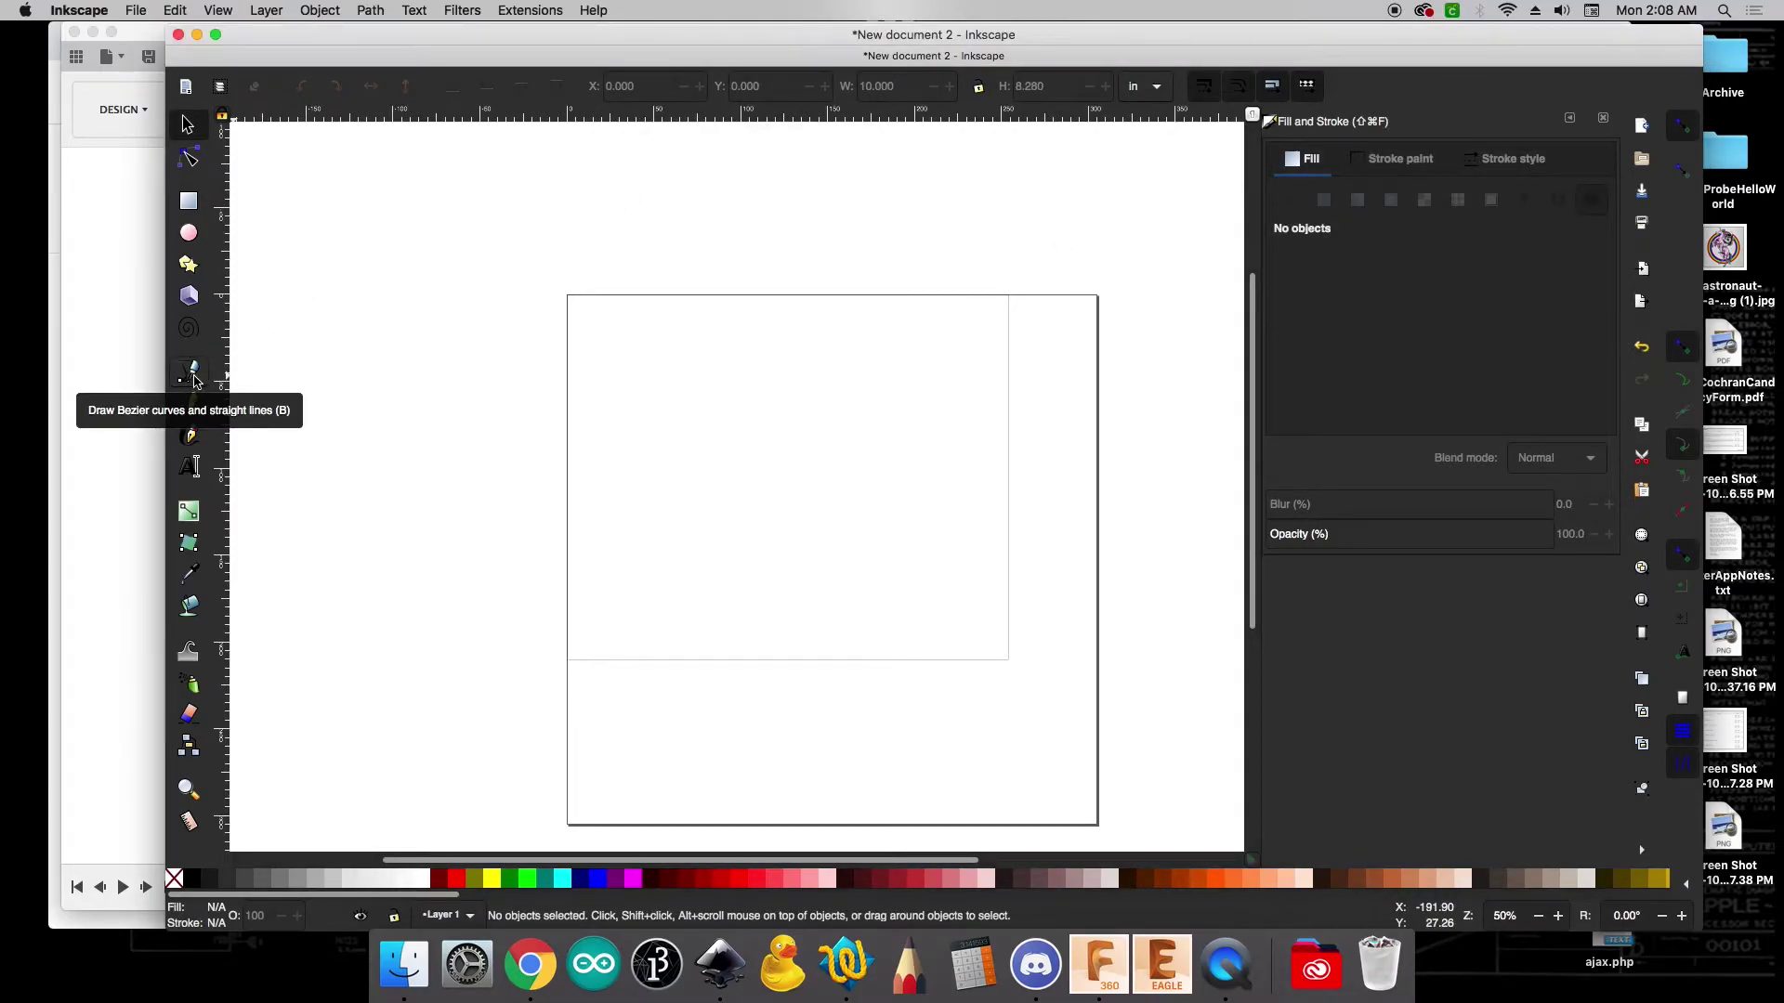
pyautogui.click(189, 372)
pyautogui.click(616, 405)
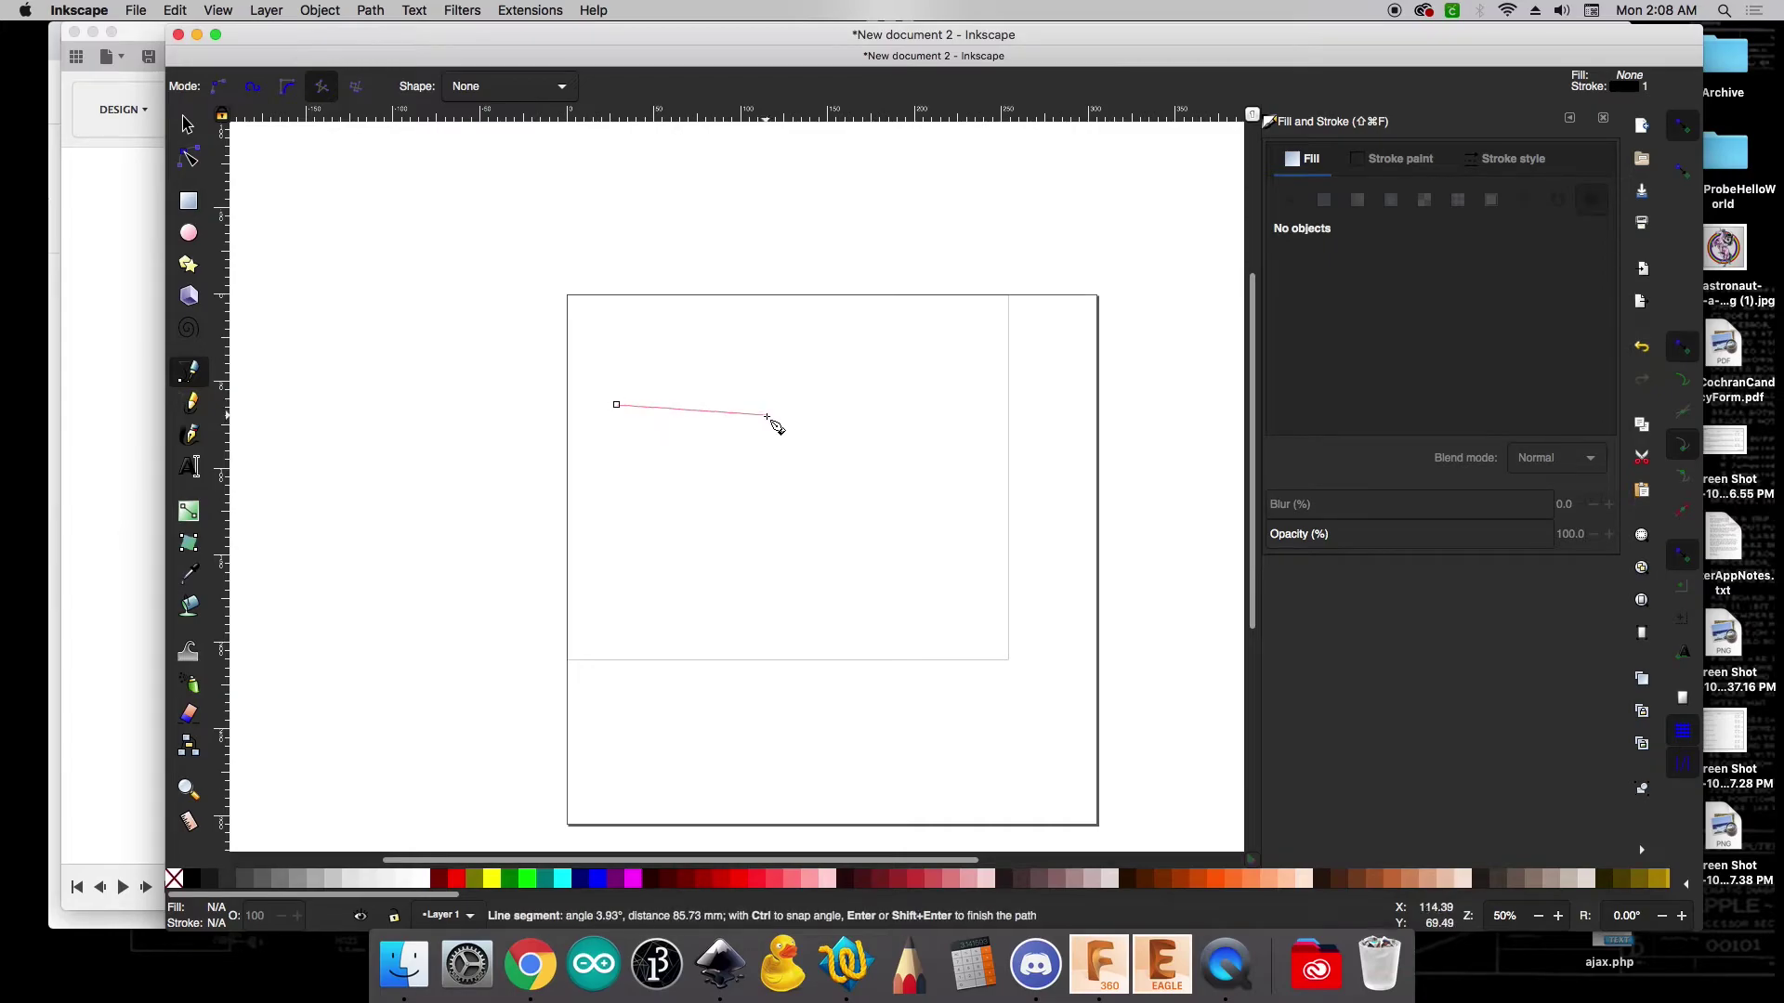
pyautogui.click(807, 405)
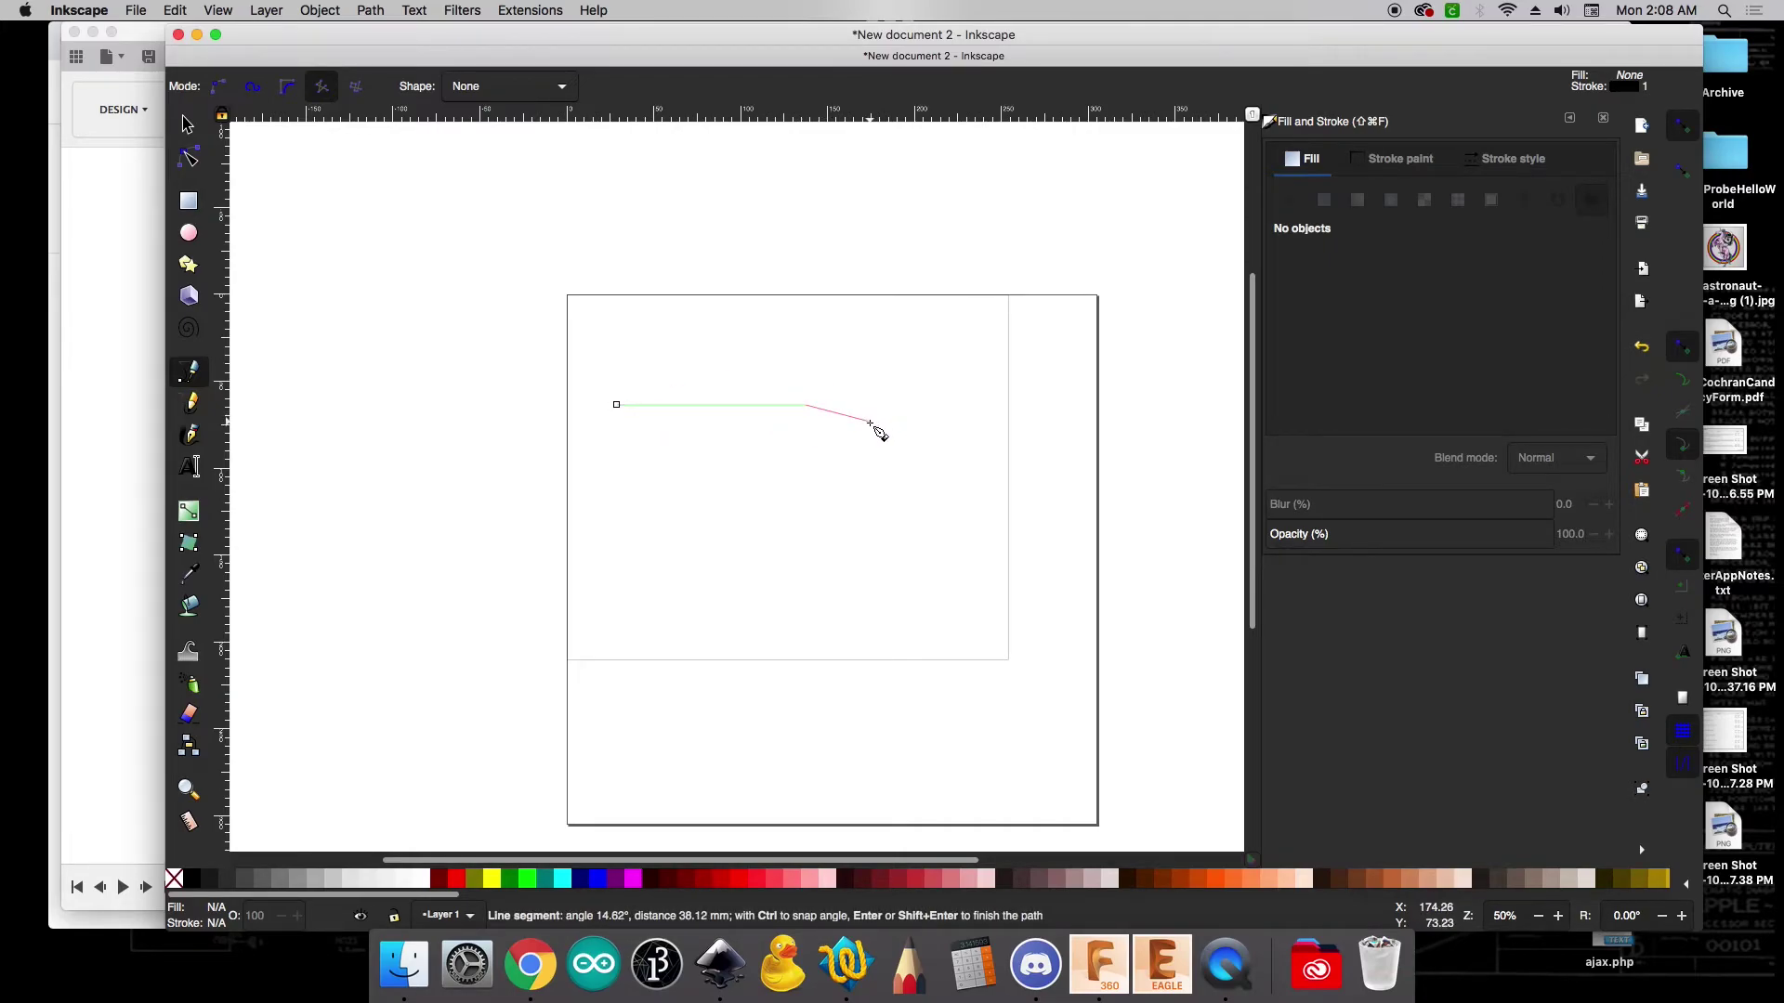
pyautogui.press('Return')
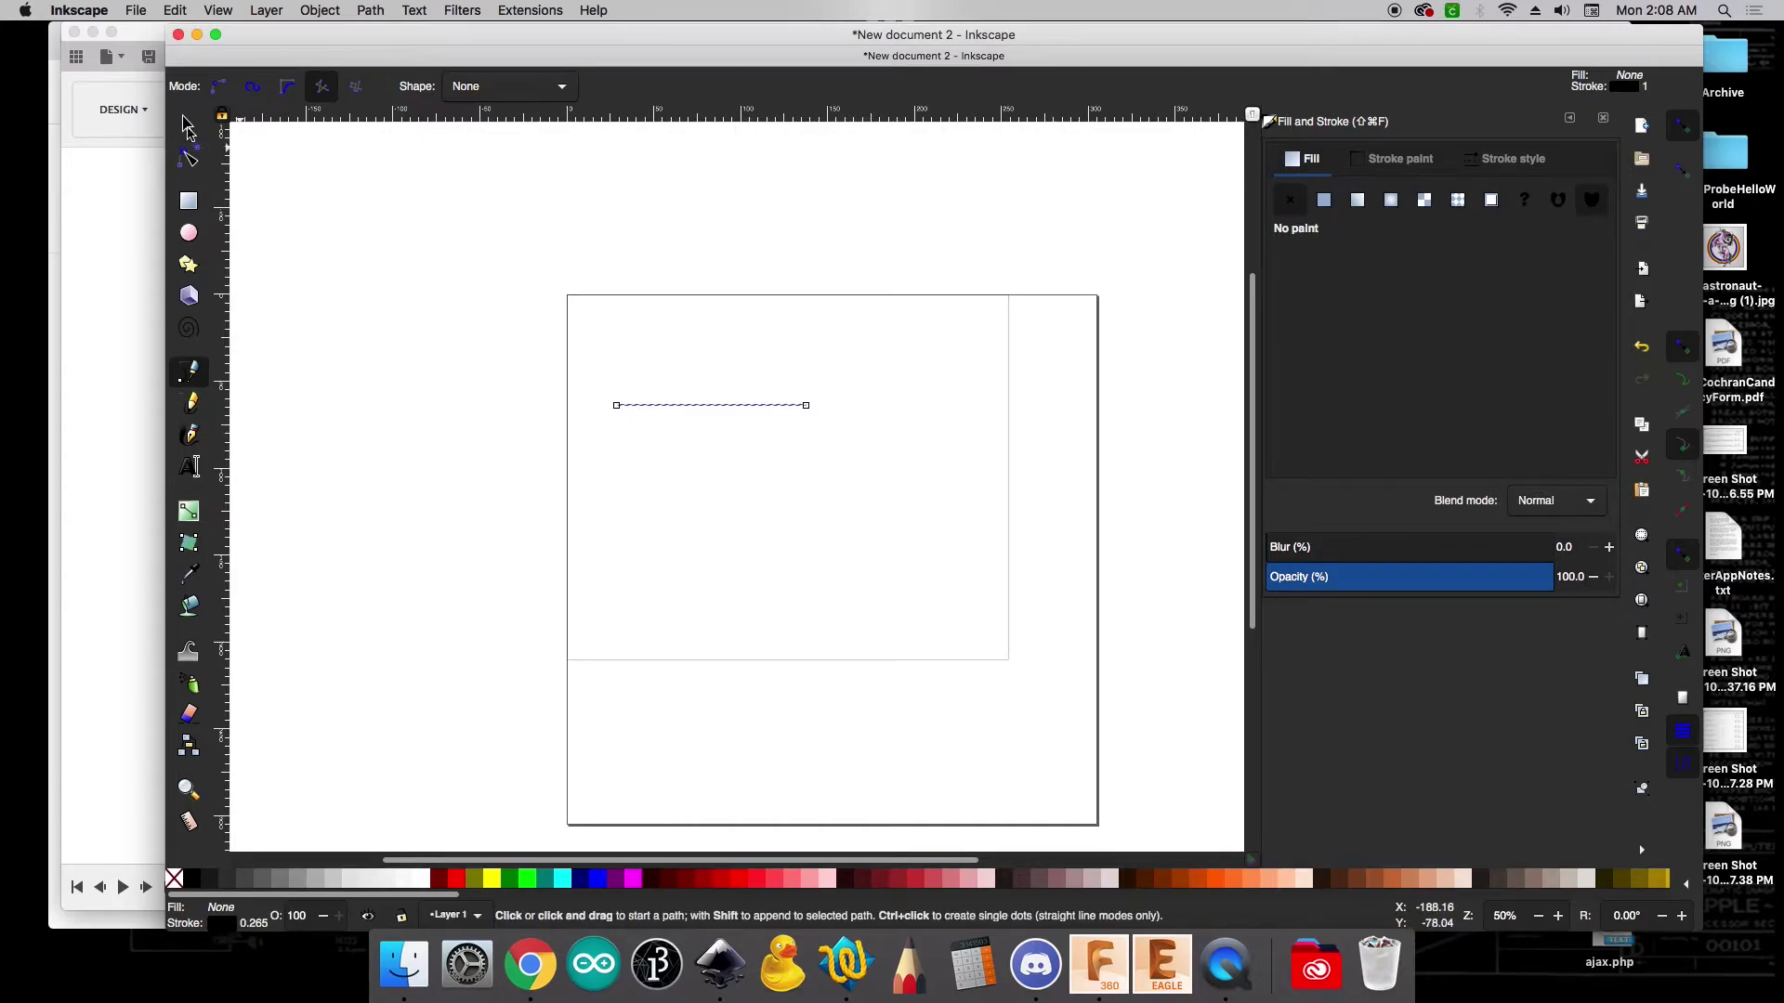
pyautogui.click(186, 125)
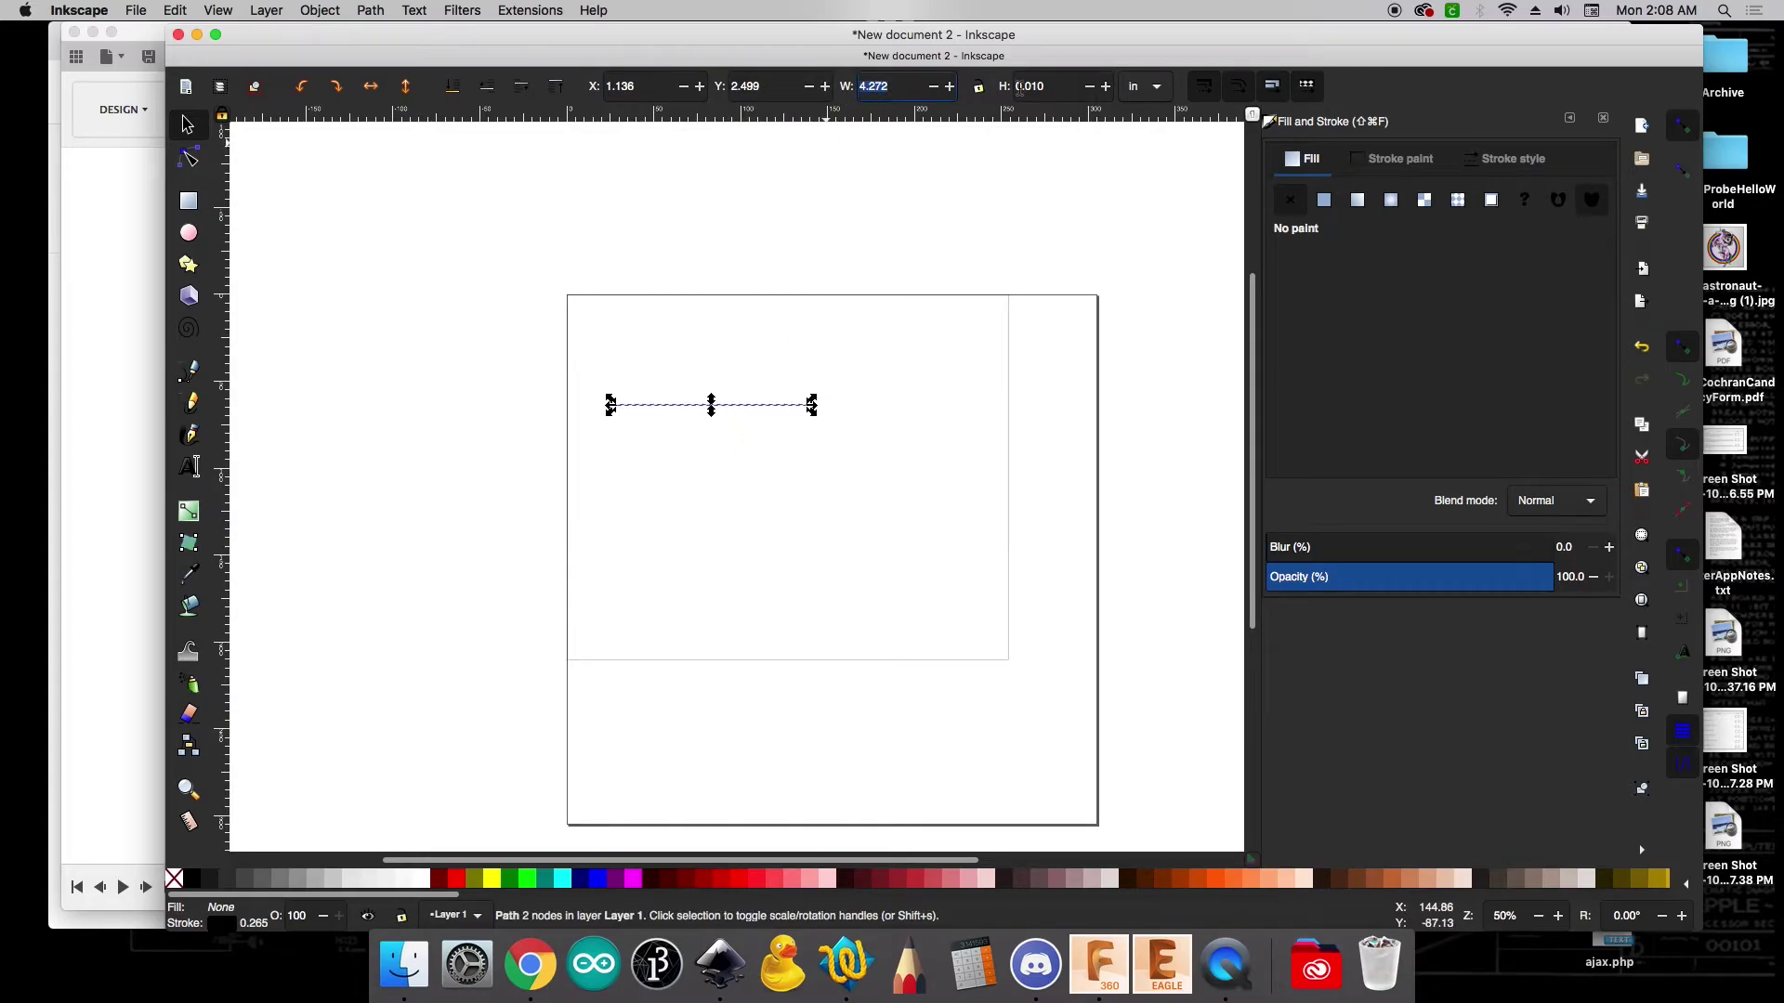
pyautogui.write('2.5')
pyautogui.press('Return')
# Position the horizontal line at X 0 and Y 0.25 in
pyautogui.click(656, 85)
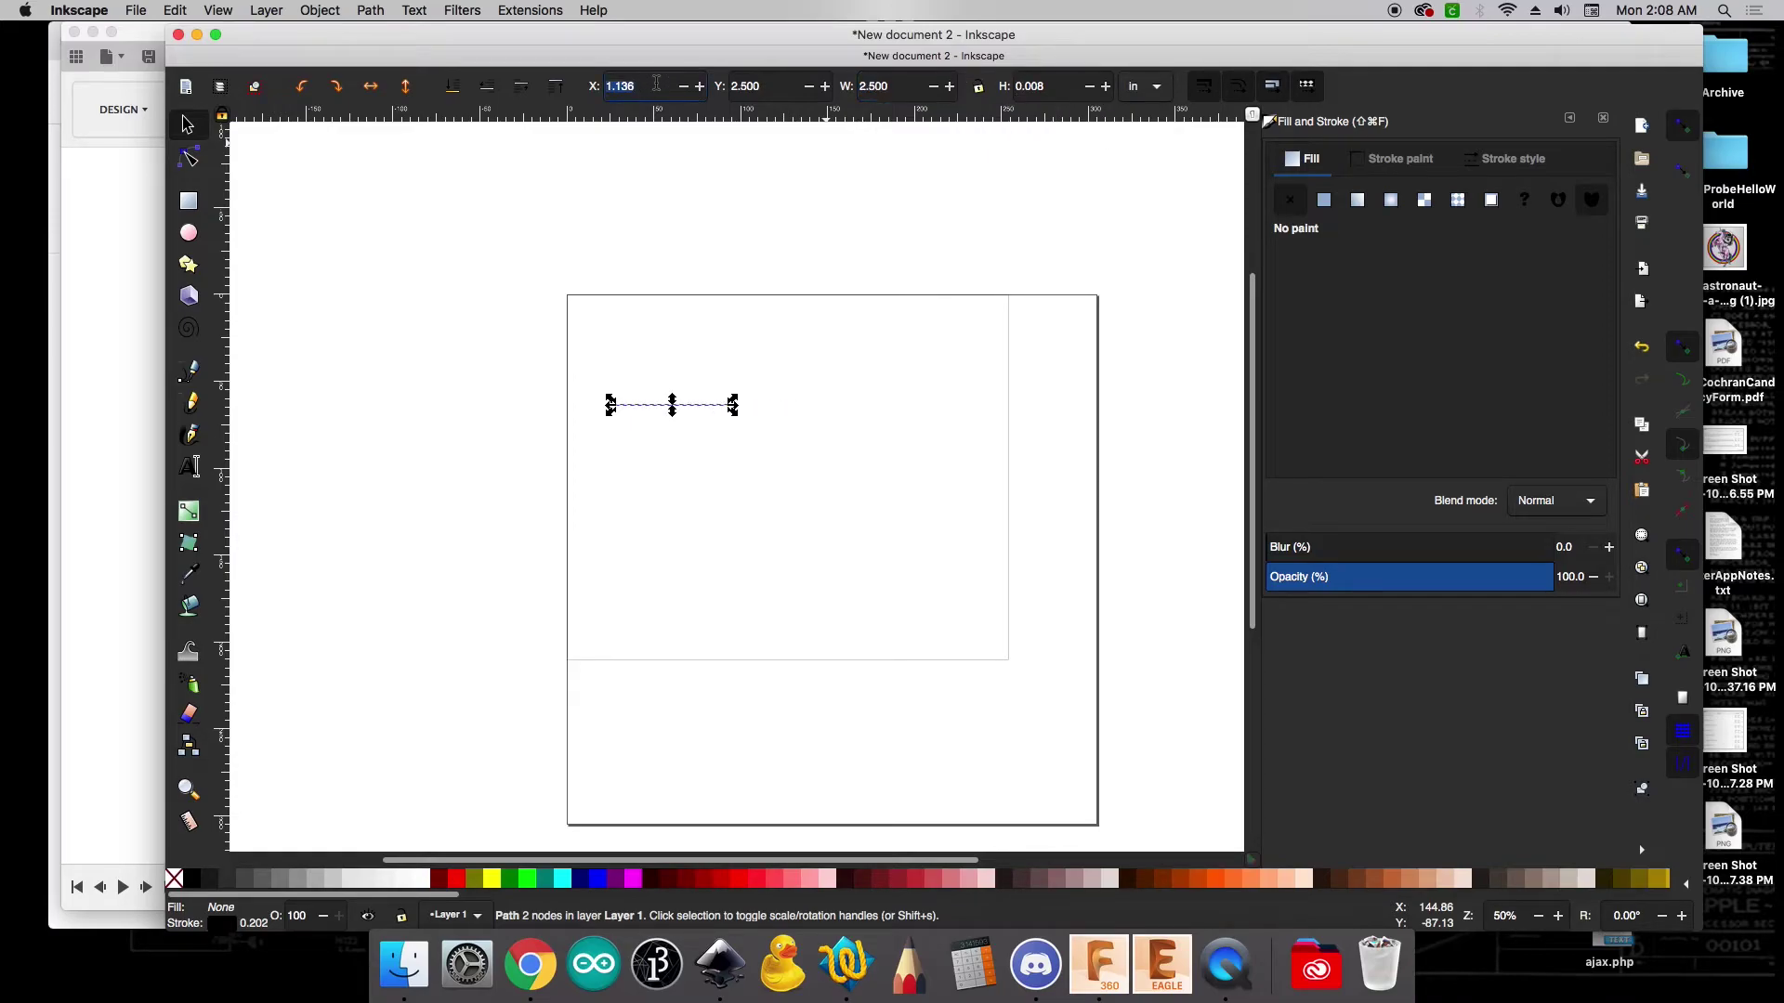
pyautogui.write('0')
pyautogui.press('Tab')
pyautogui.write('.25')
pyautogui.press('Return')
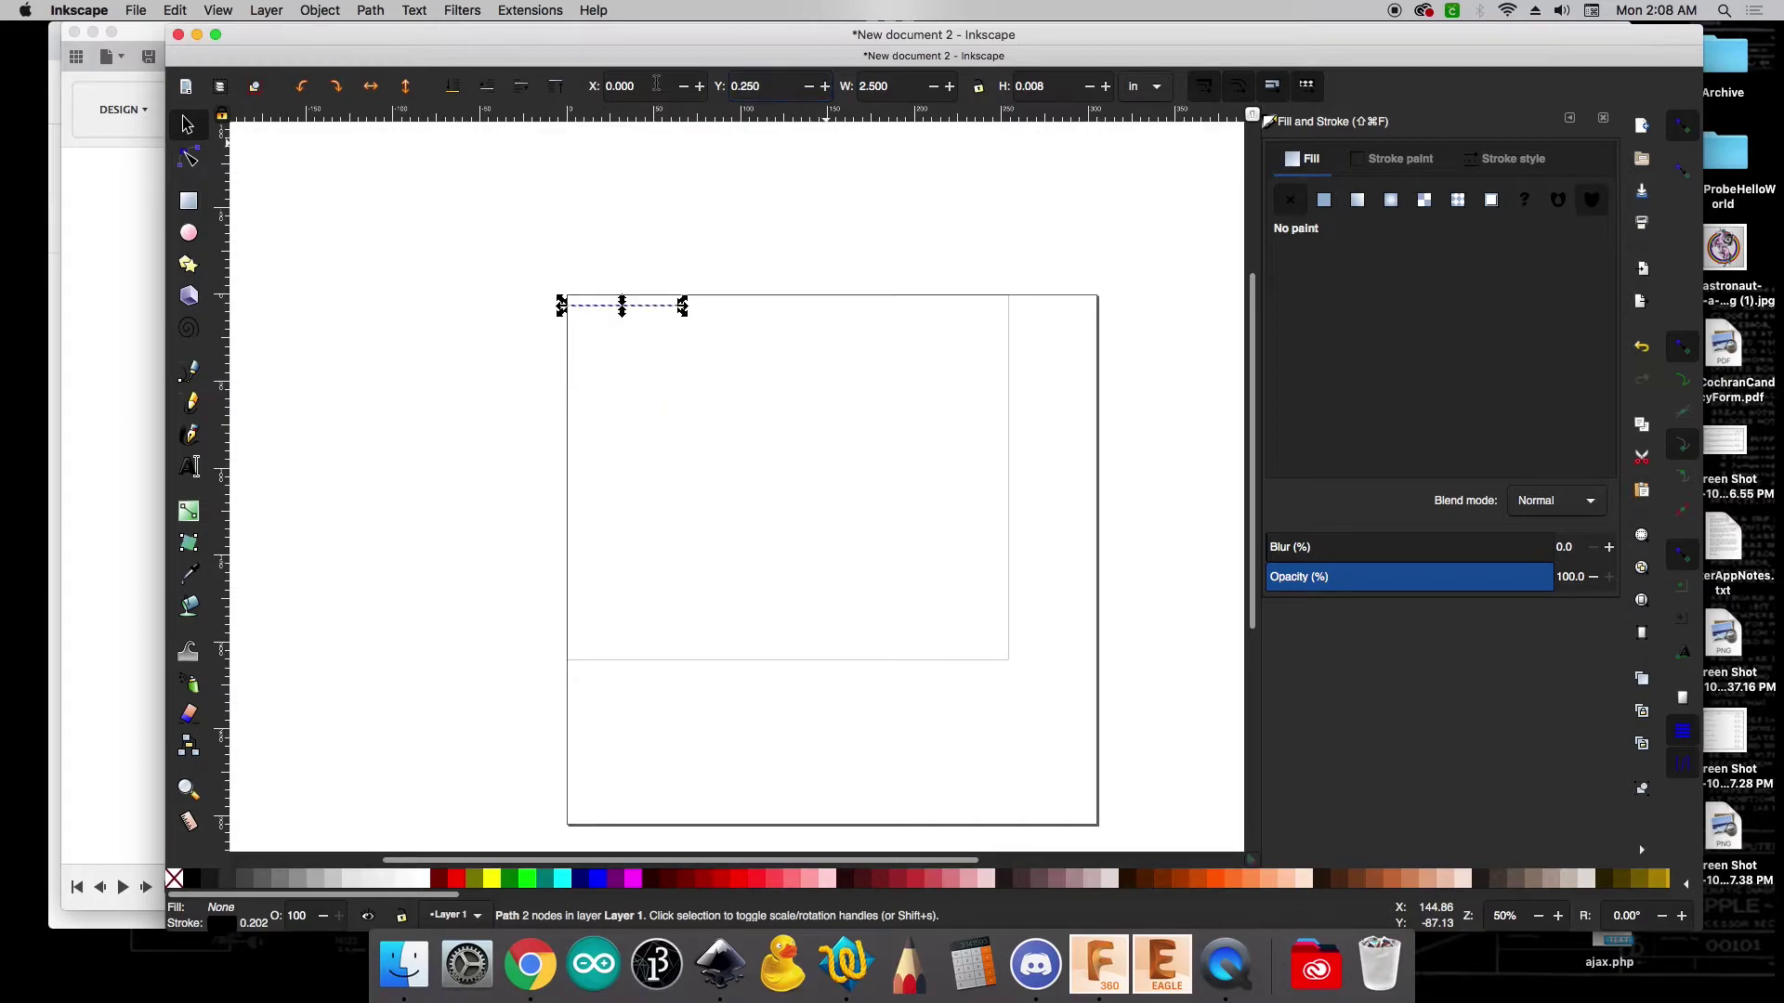
# Copy the 2.5 in horizontal line and place the copy end to end with the original at Y 0.25 in
pyautogui.click(661, 254)
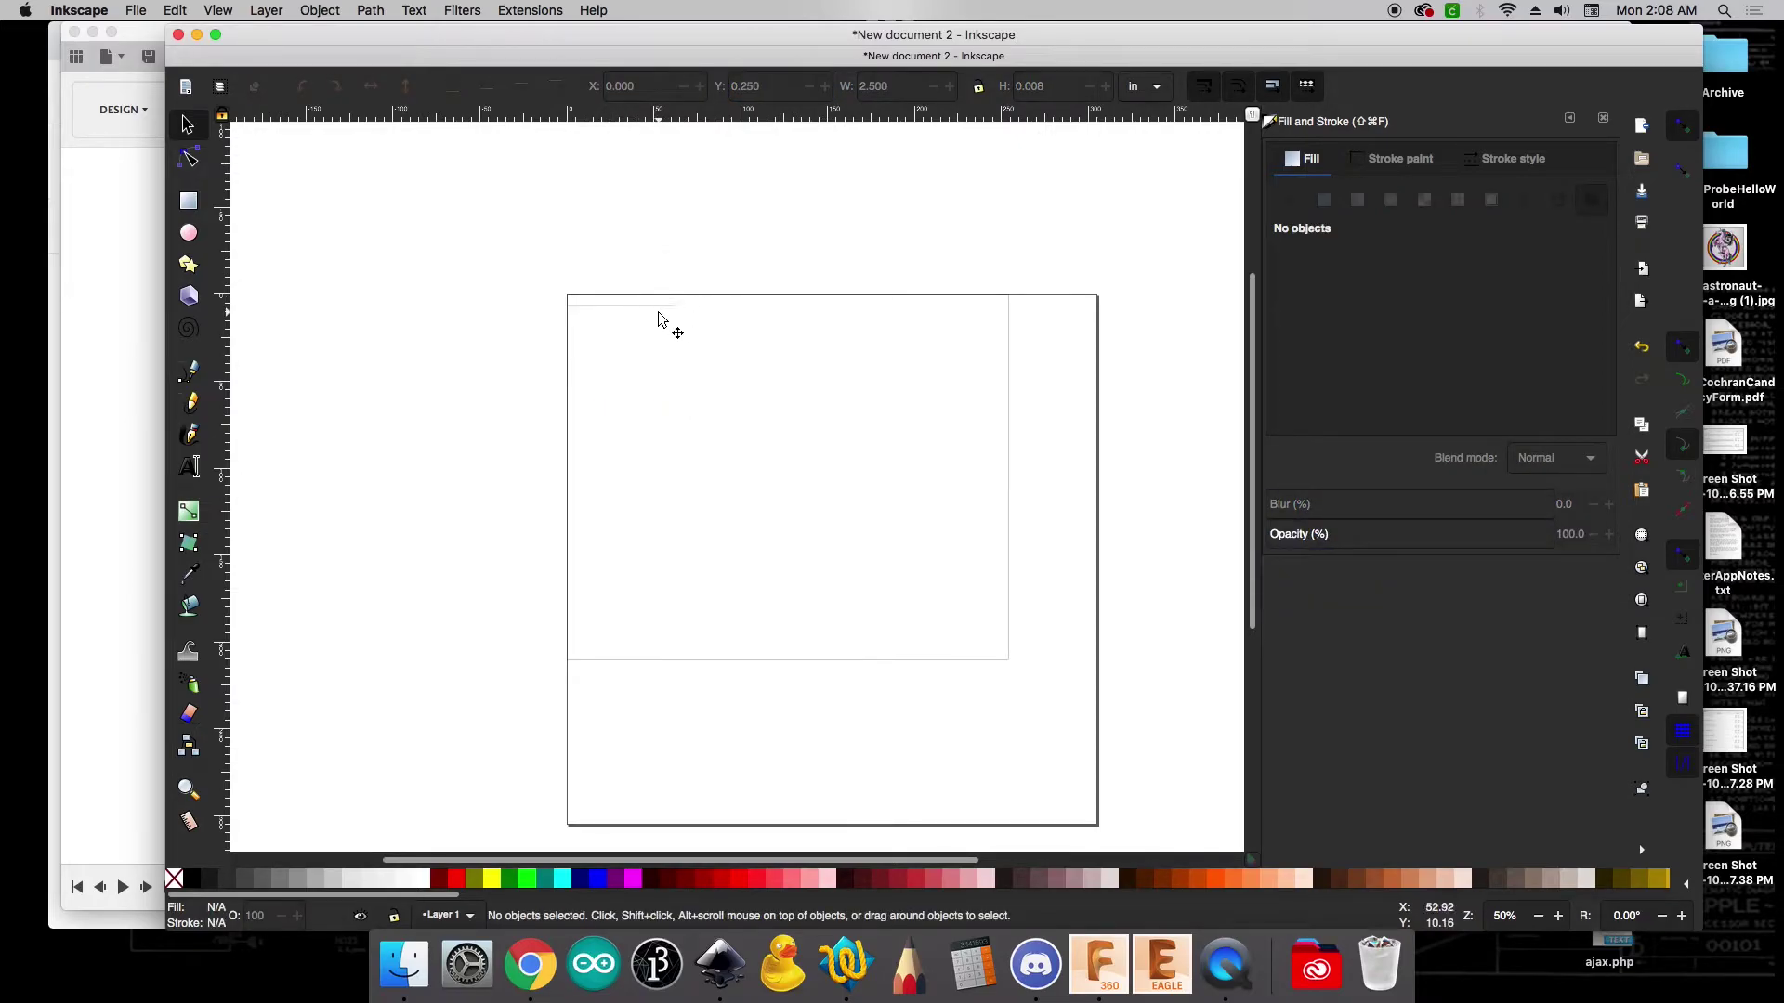
pyautogui.click(657, 306)
pyautogui.hotkey('ctrl', 'c')
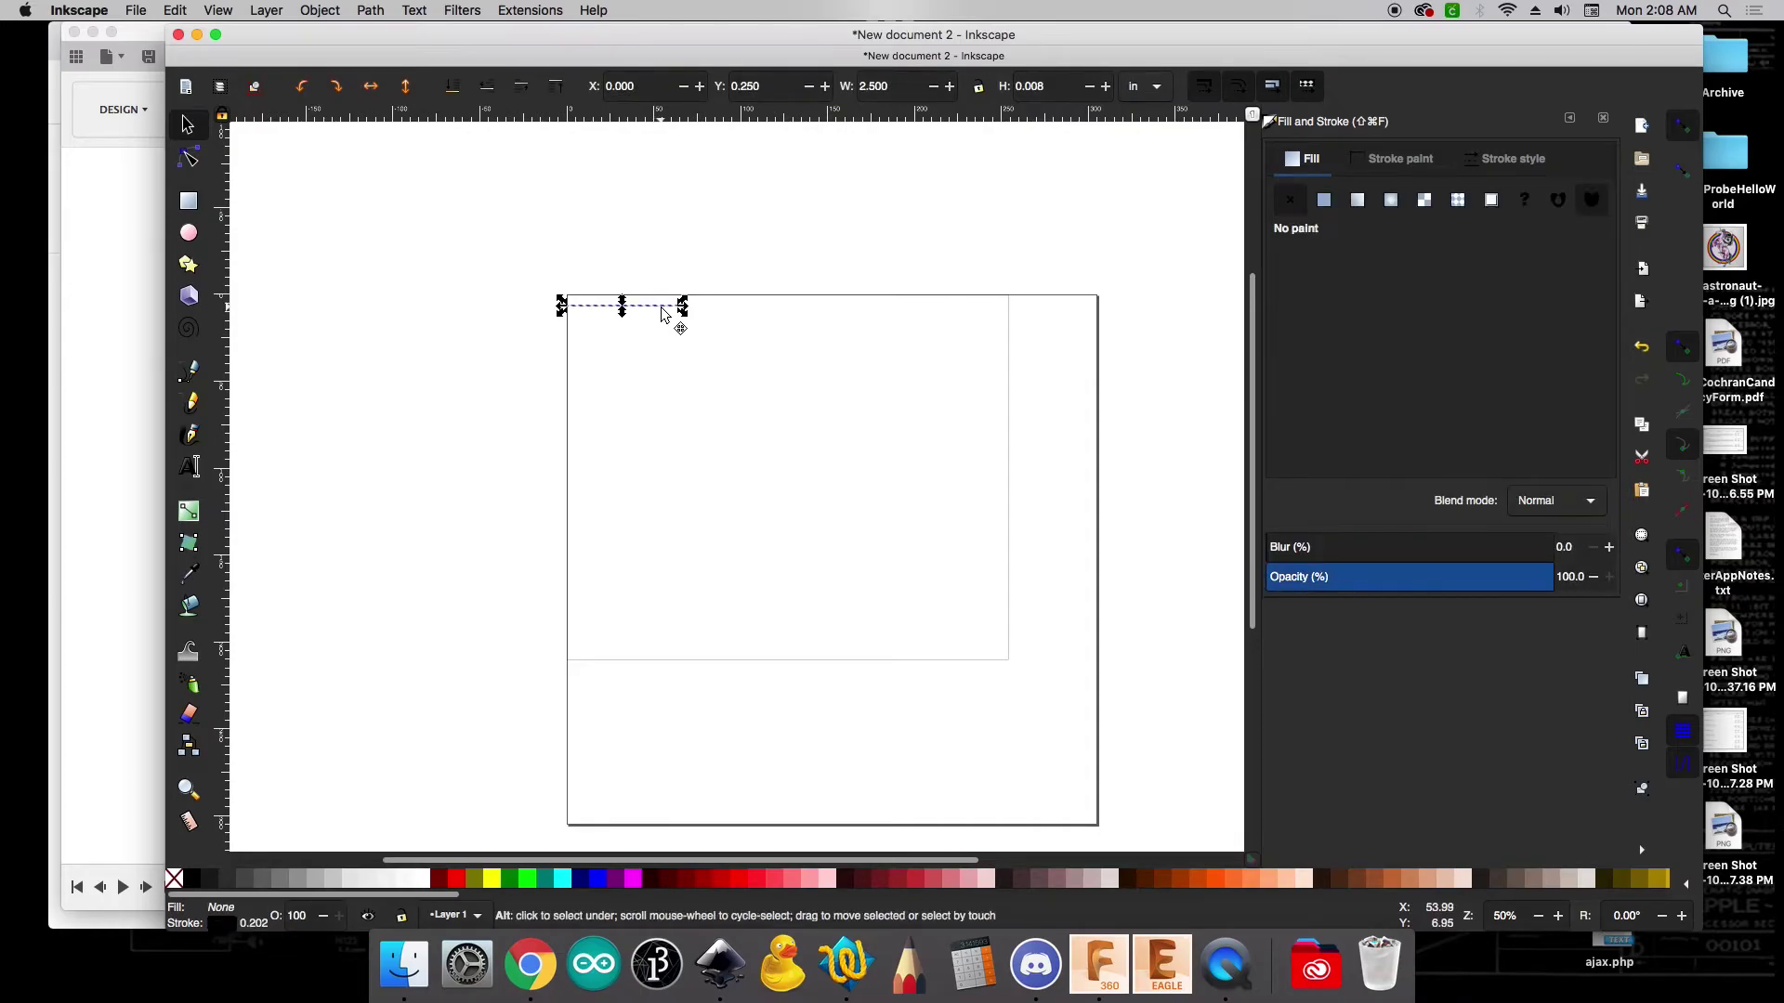
pyautogui.hotkey('ctrl', 'v')
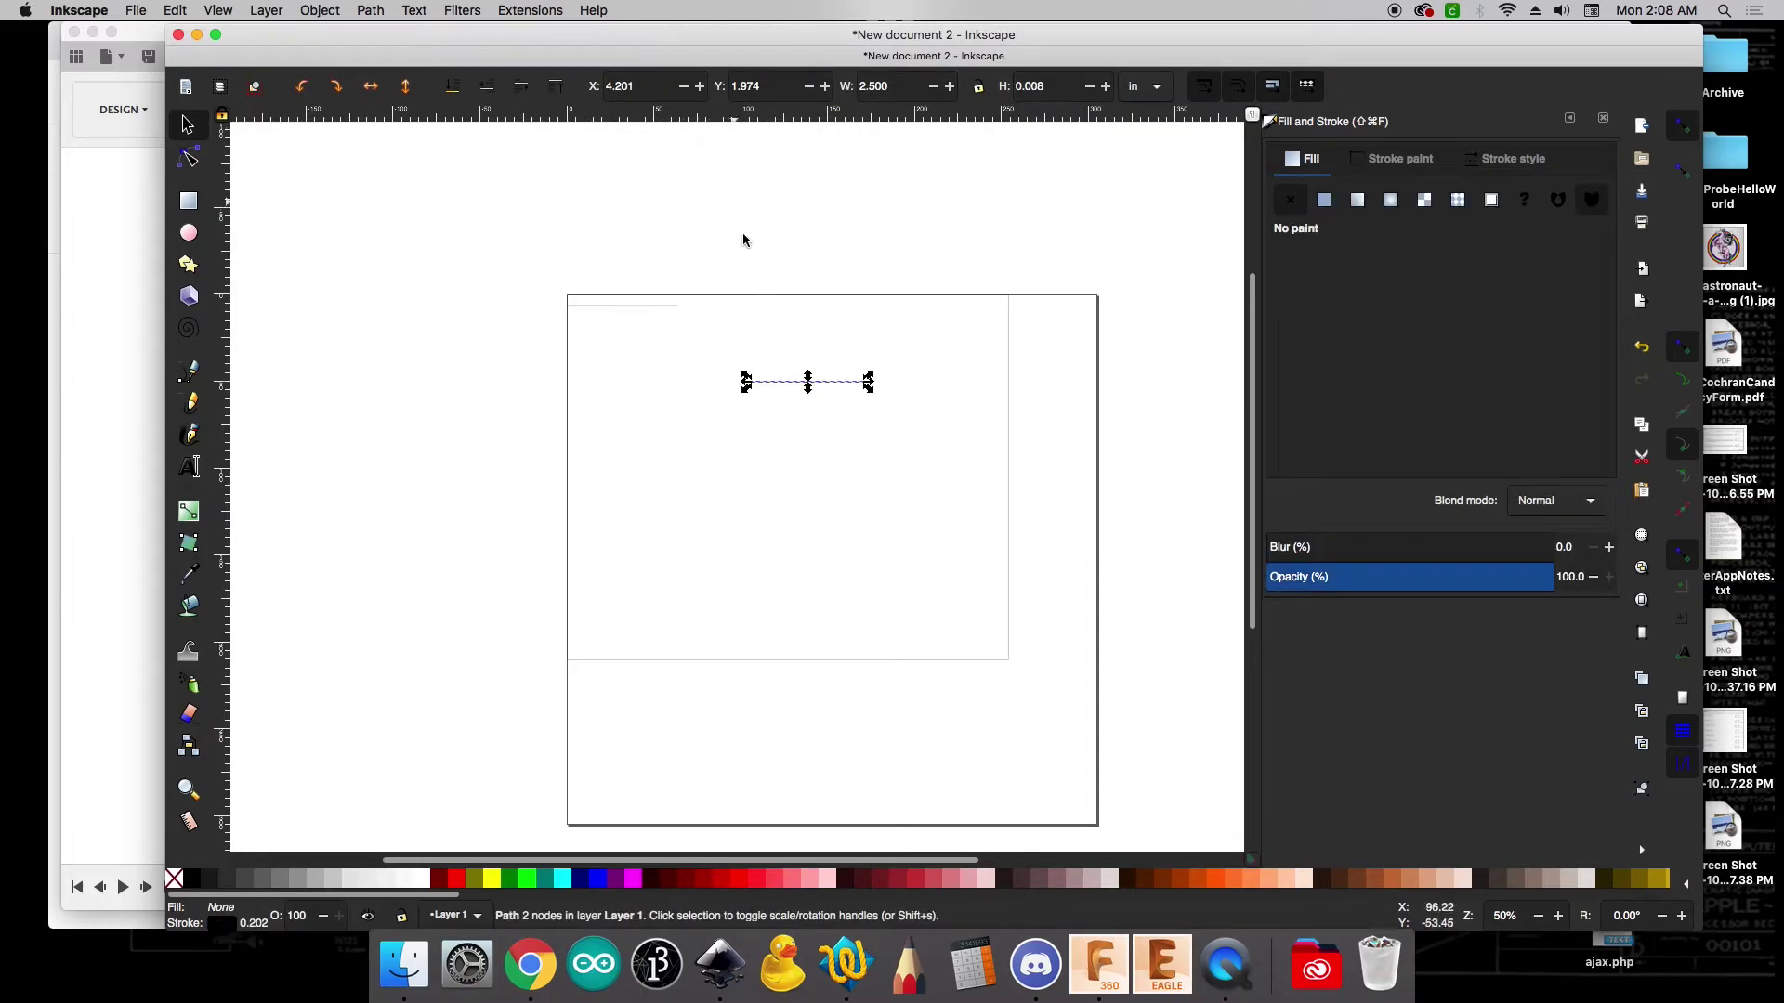
pyautogui.moveTo(771, 383); pyautogui.dragTo(693, 305)
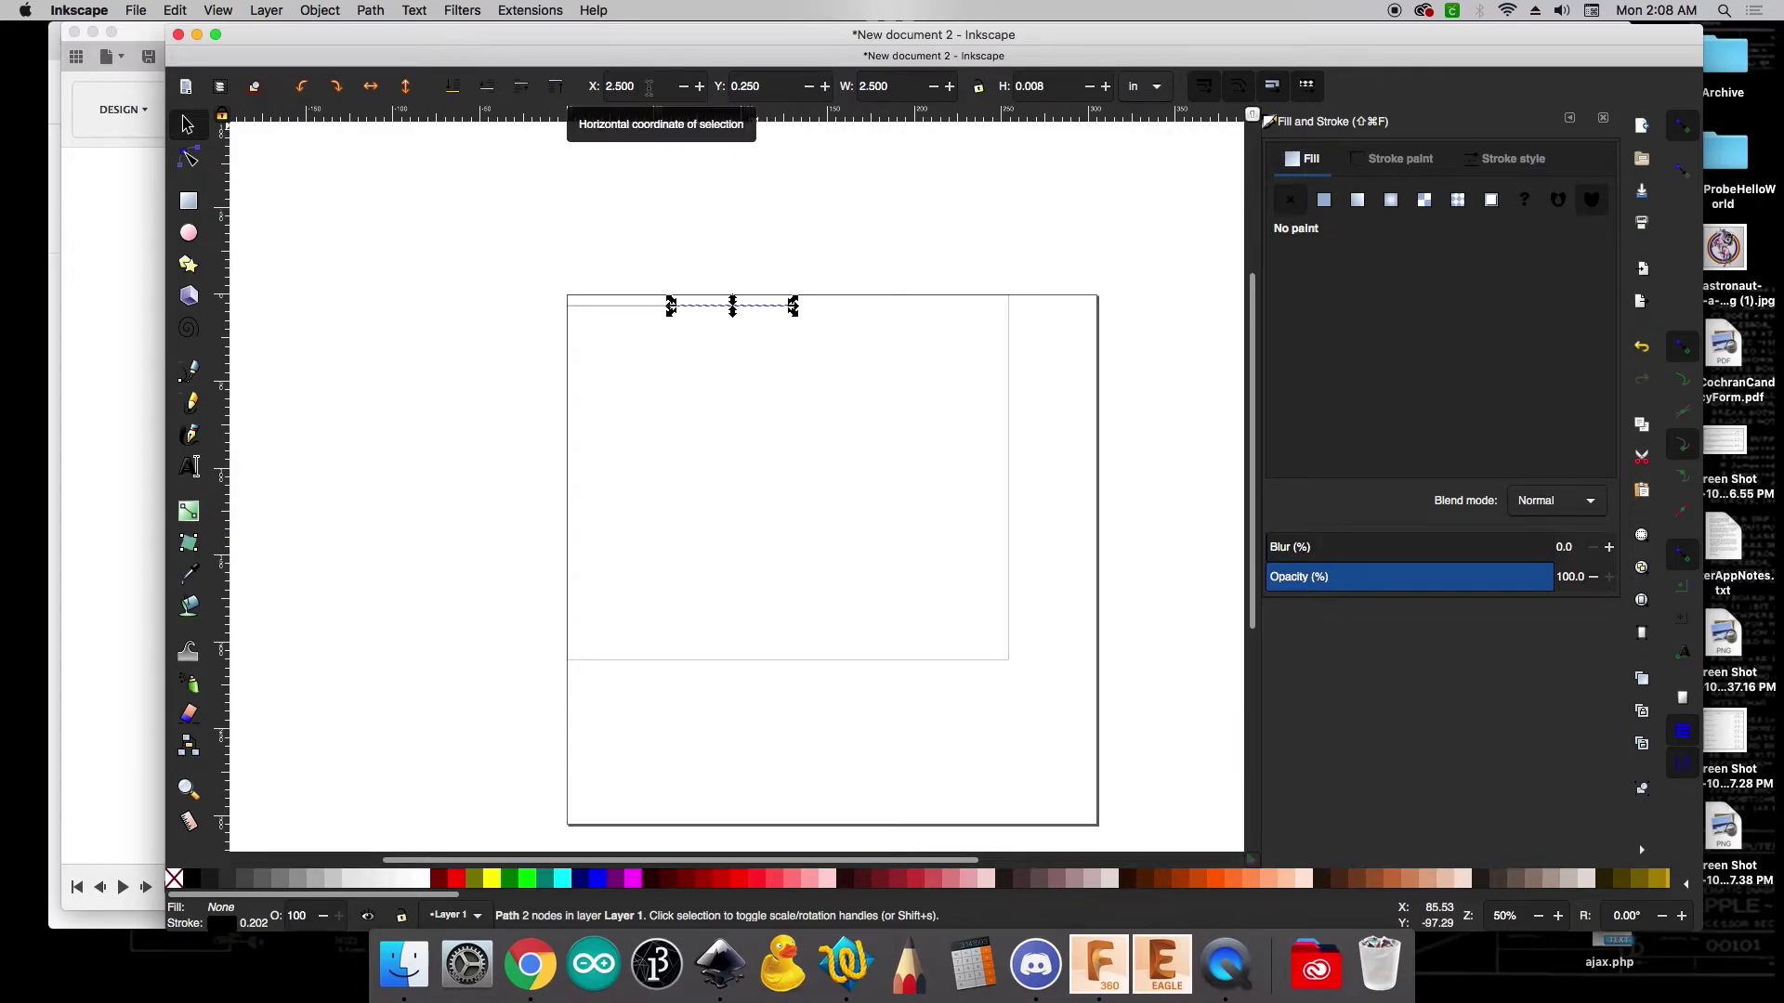
# Set the copied line's X position to 3.75 in and deselect it
pyautogui.moveTo(635, 86); pyautogui.dragTo(606, 91)
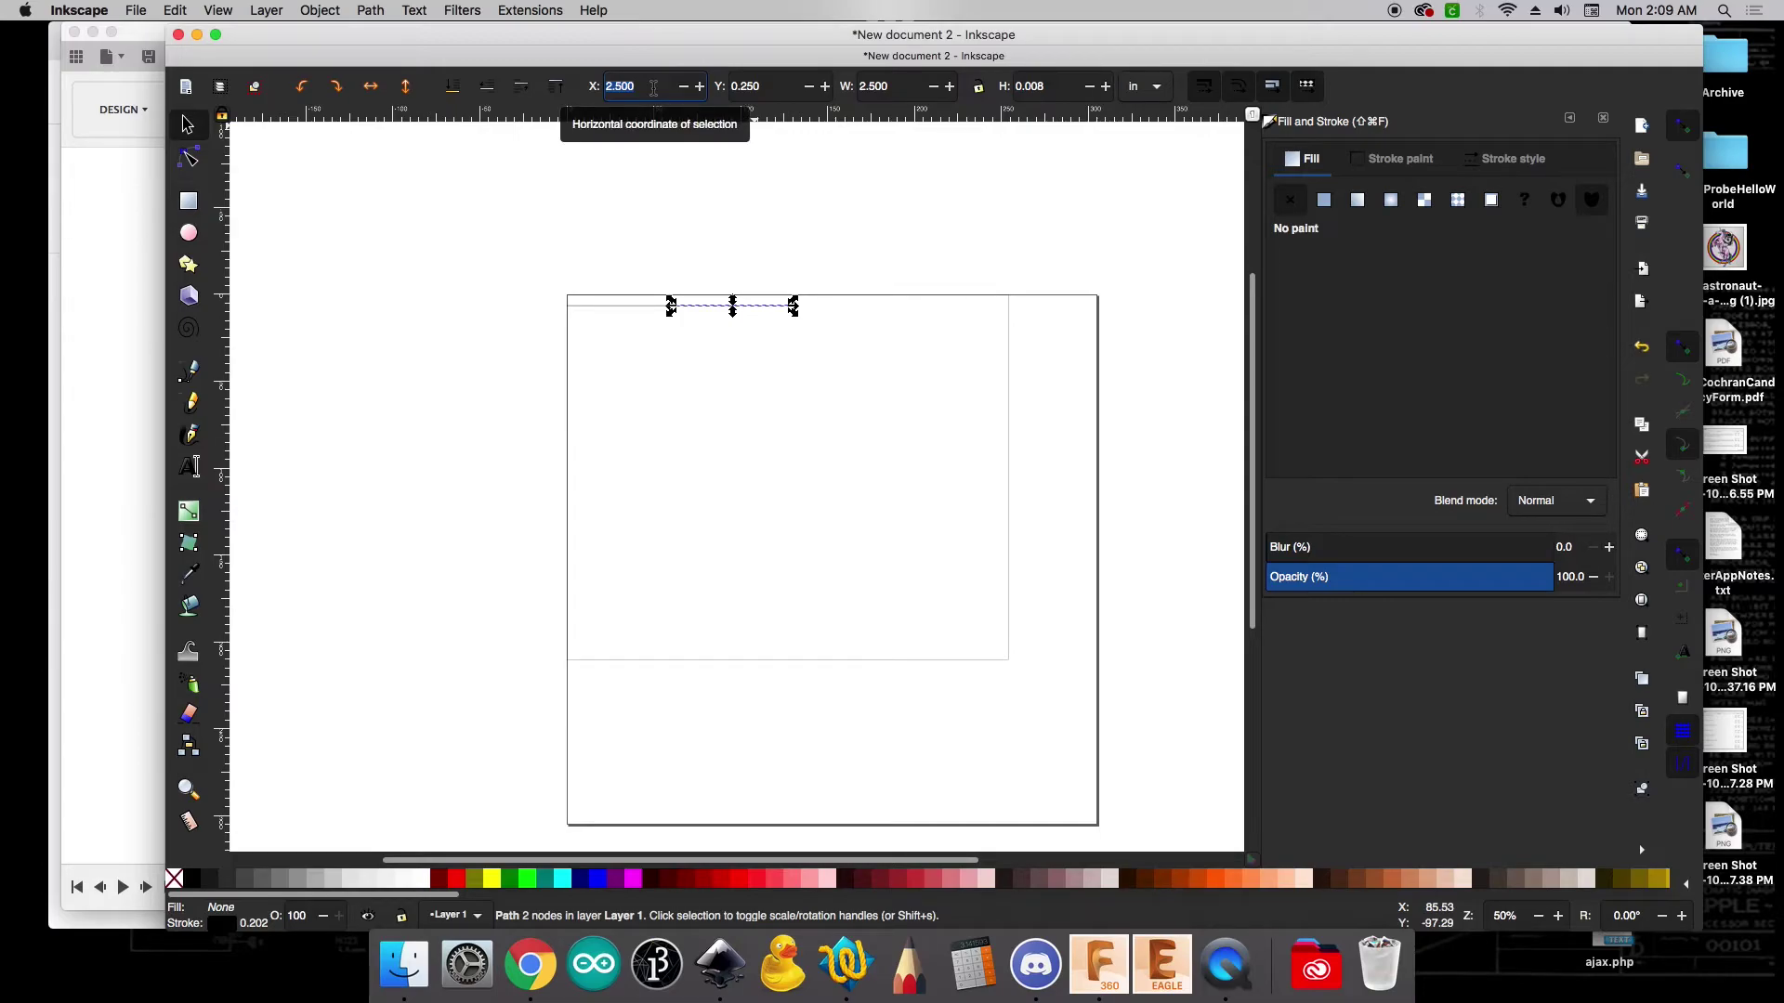
pyautogui.write('3.')
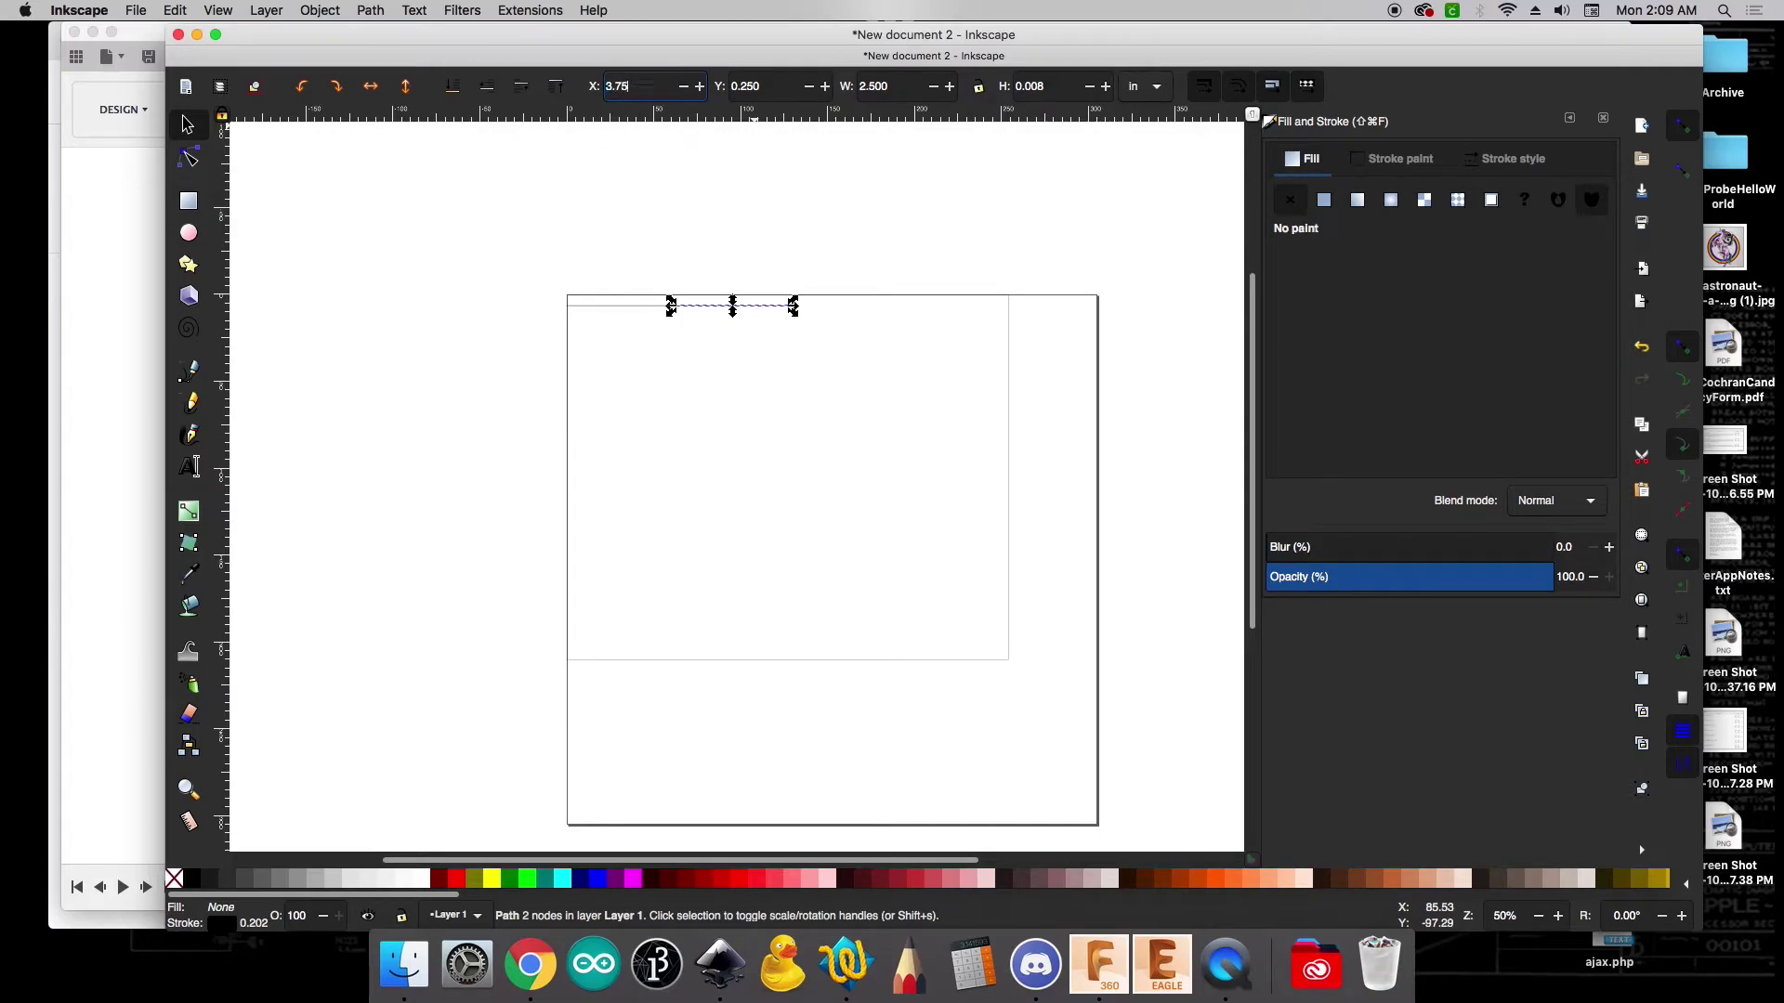
pyautogui.write('75')
pyautogui.press('Return')
pyautogui.click(799, 329)
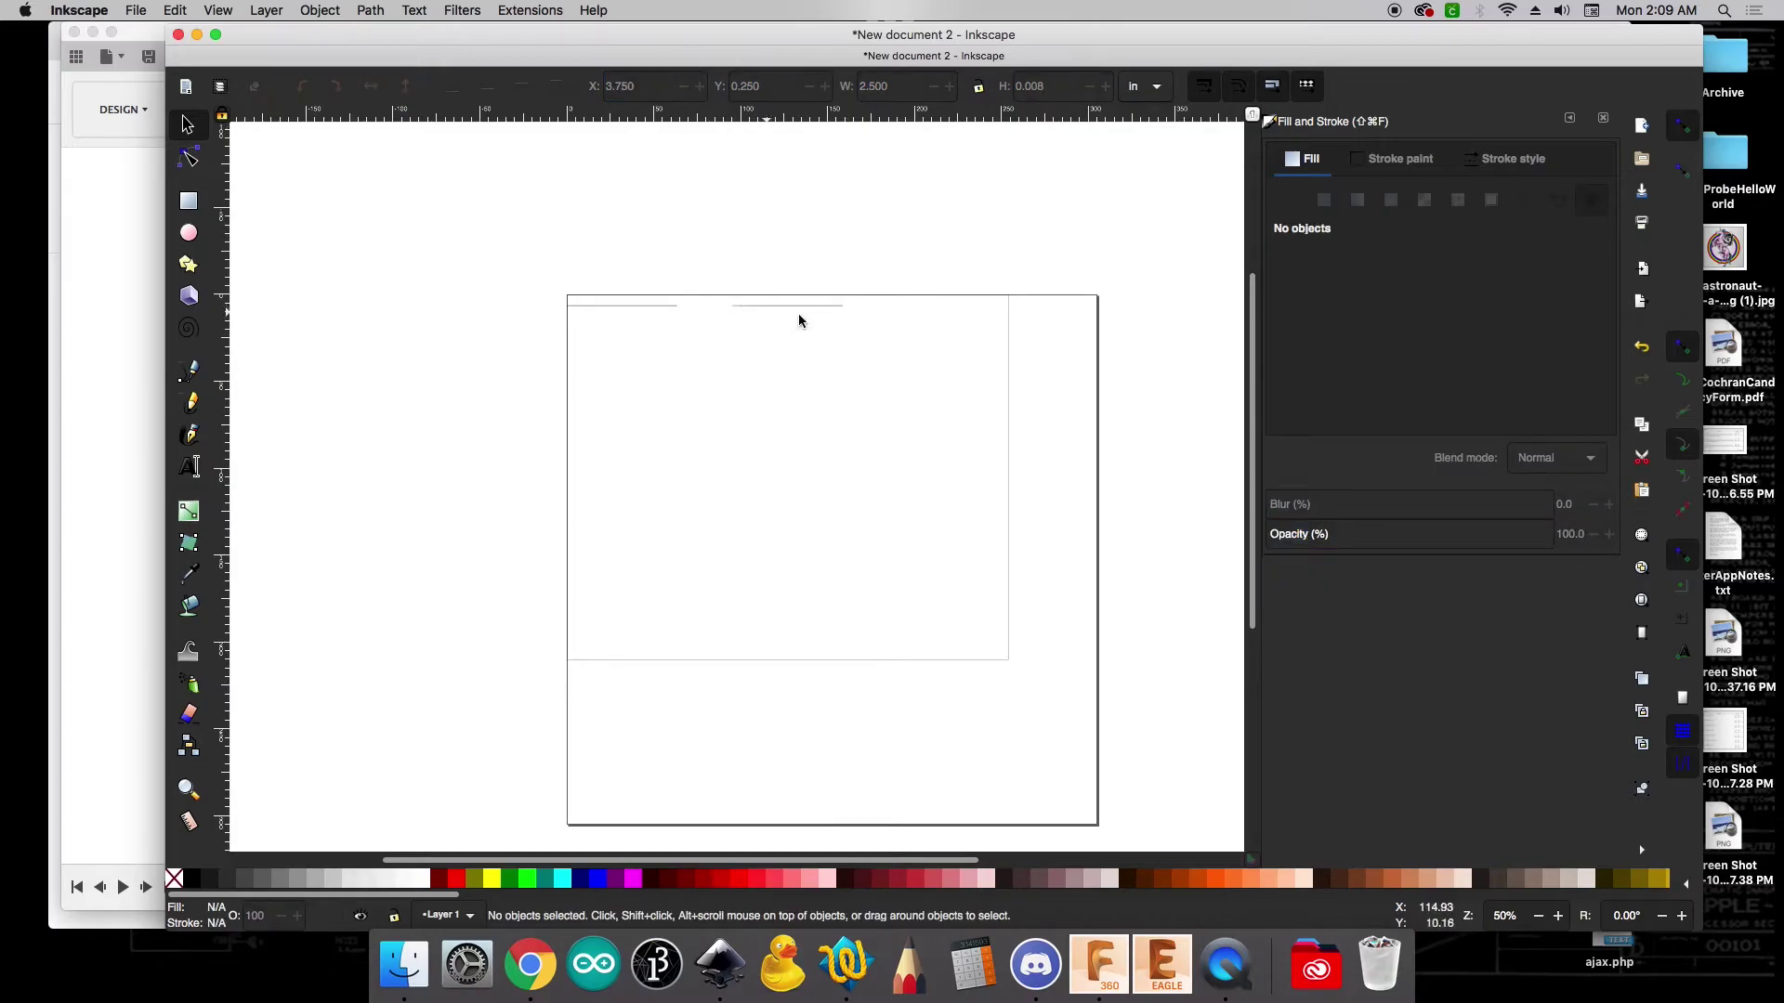
# Add a third copy of the line in the same row and position it at X 7.5, Y 0.25 in
pyautogui.press('alt')
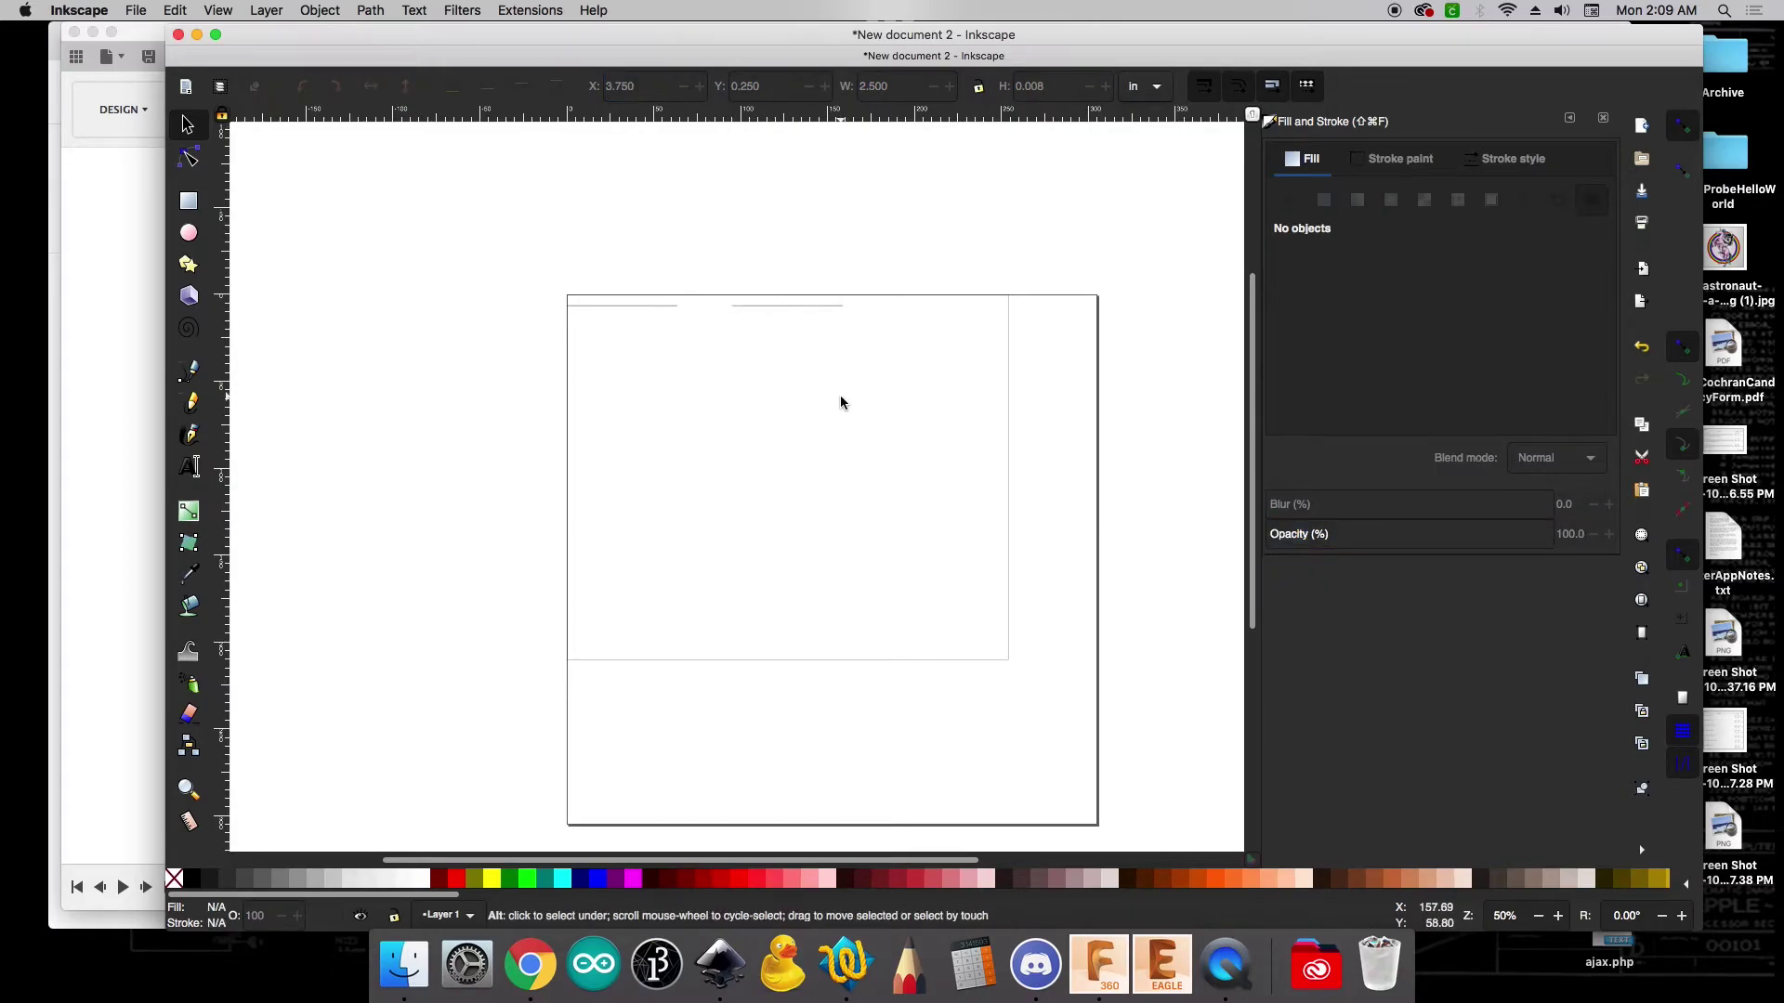
pyautogui.click(841, 401)
pyautogui.moveTo(840, 402); pyautogui.dragTo(875, 306)
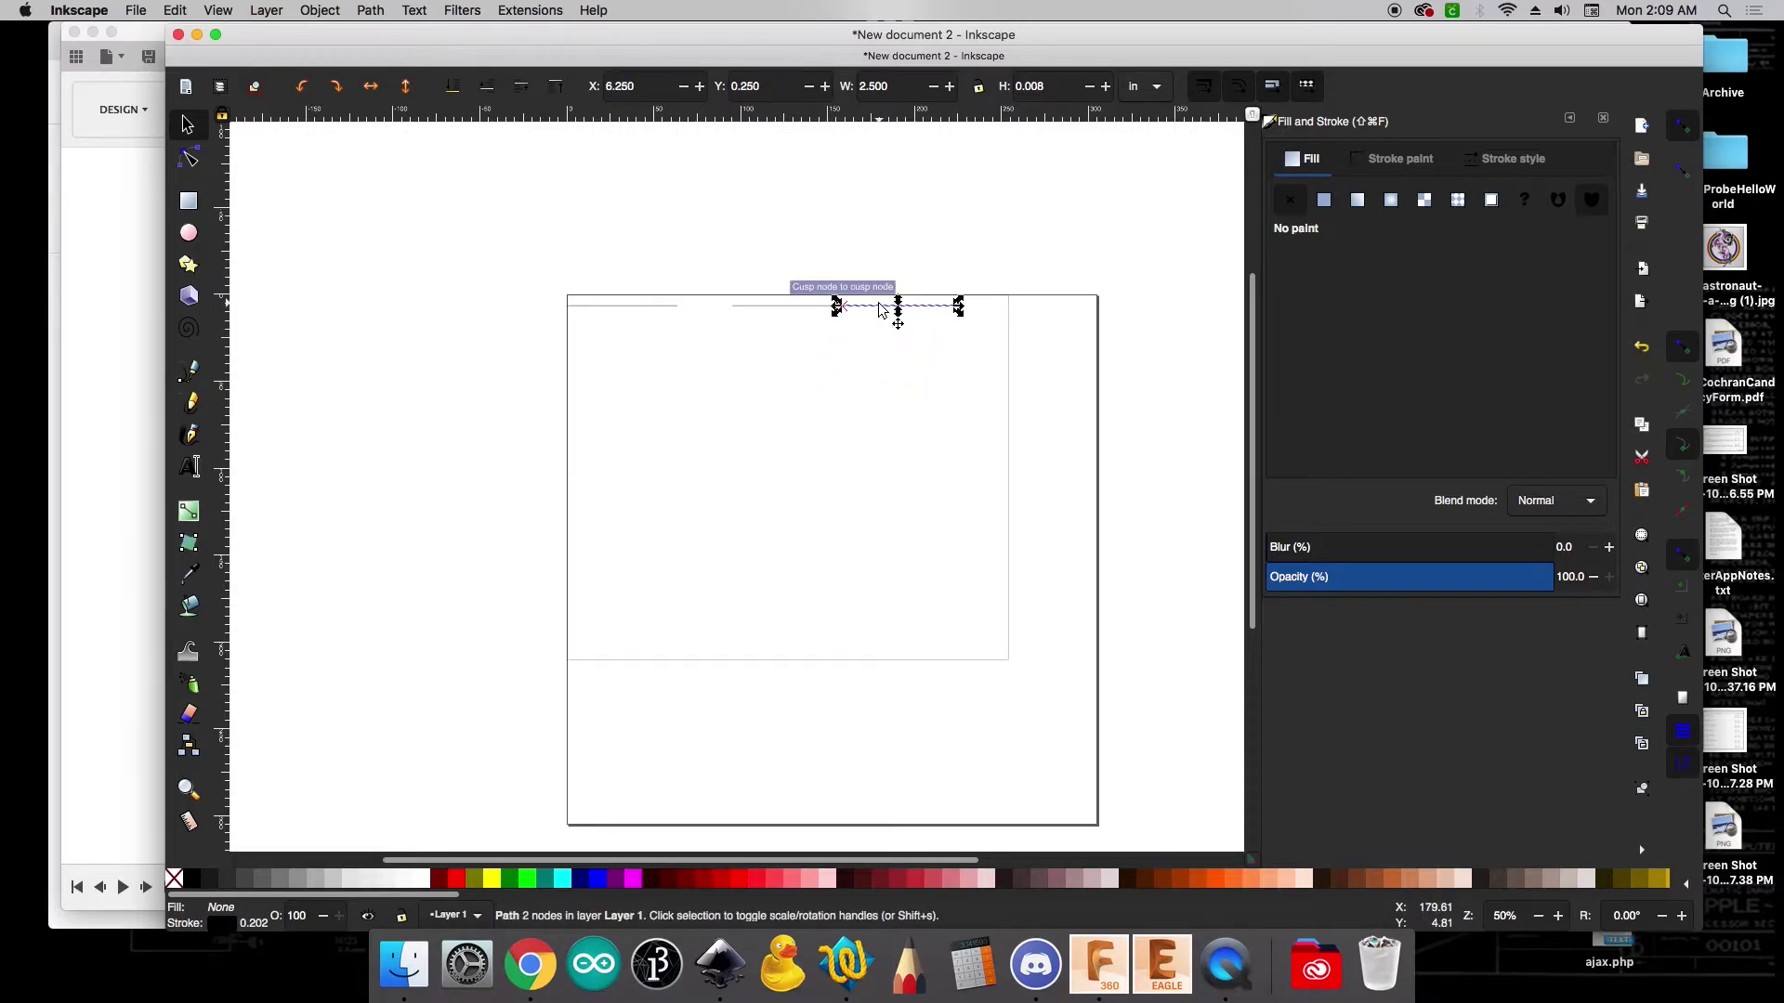
pyautogui.doubleClick(642, 87)
pyautogui.write('7.5')
pyautogui.press('Return')
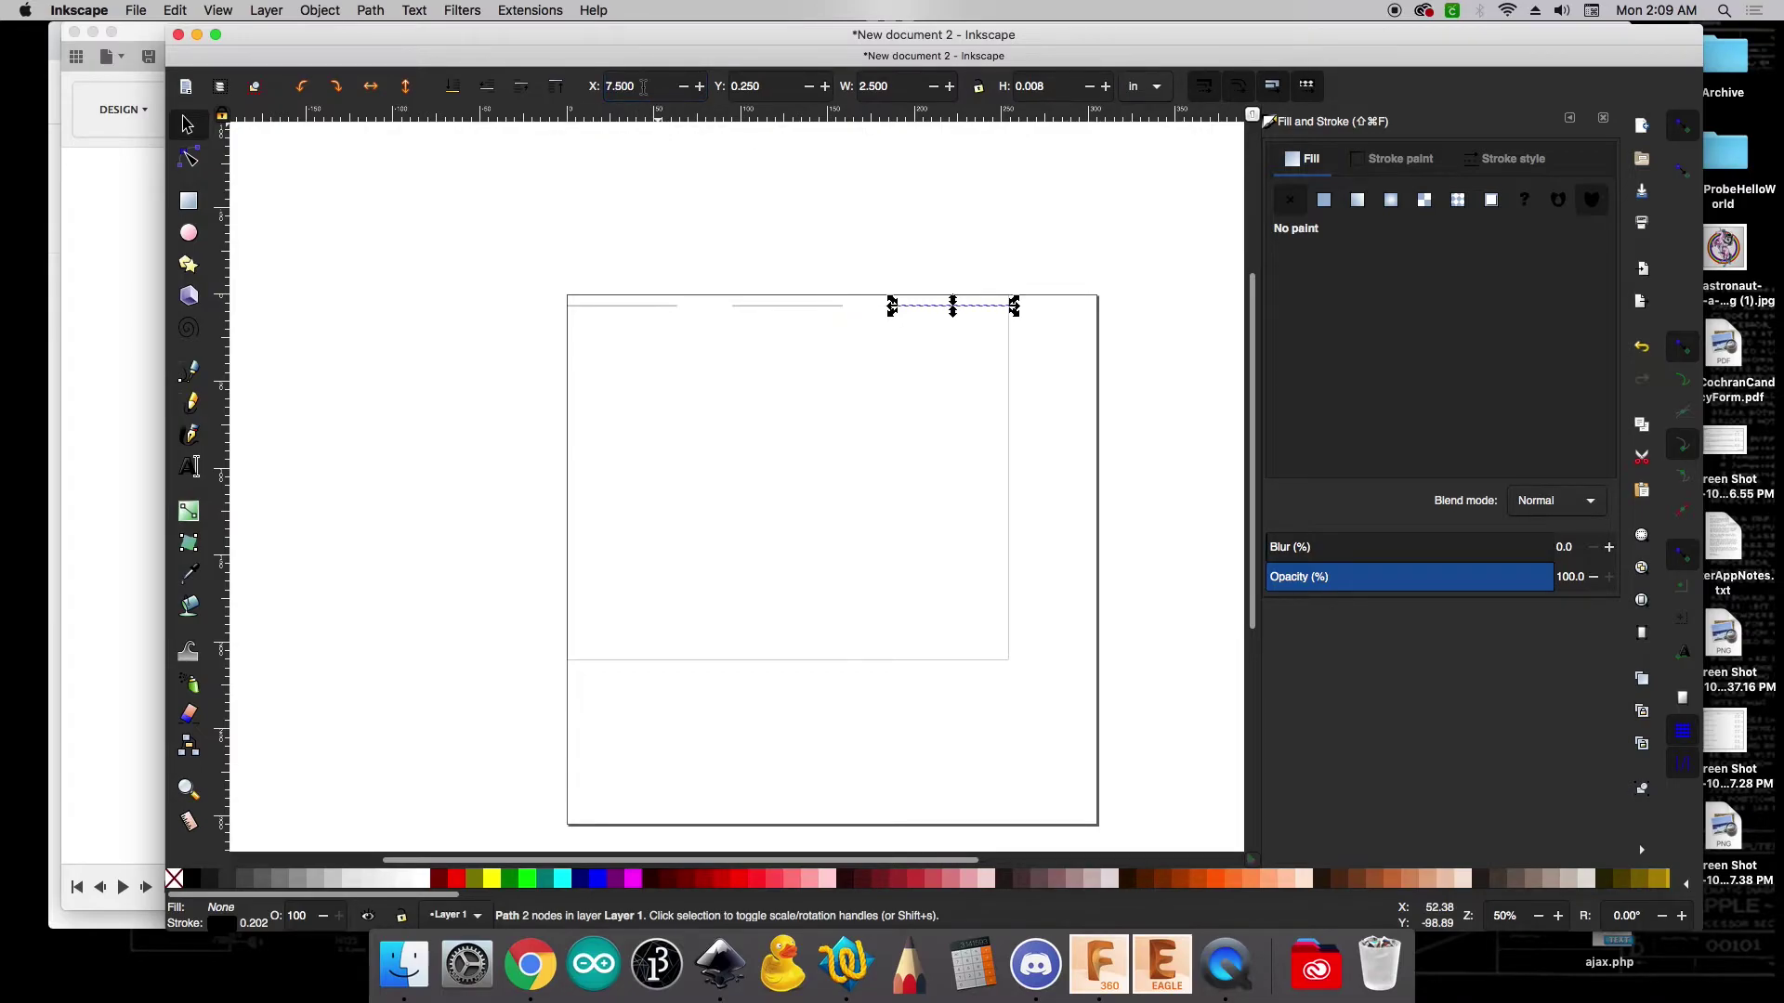
pyautogui.click(768, 186)
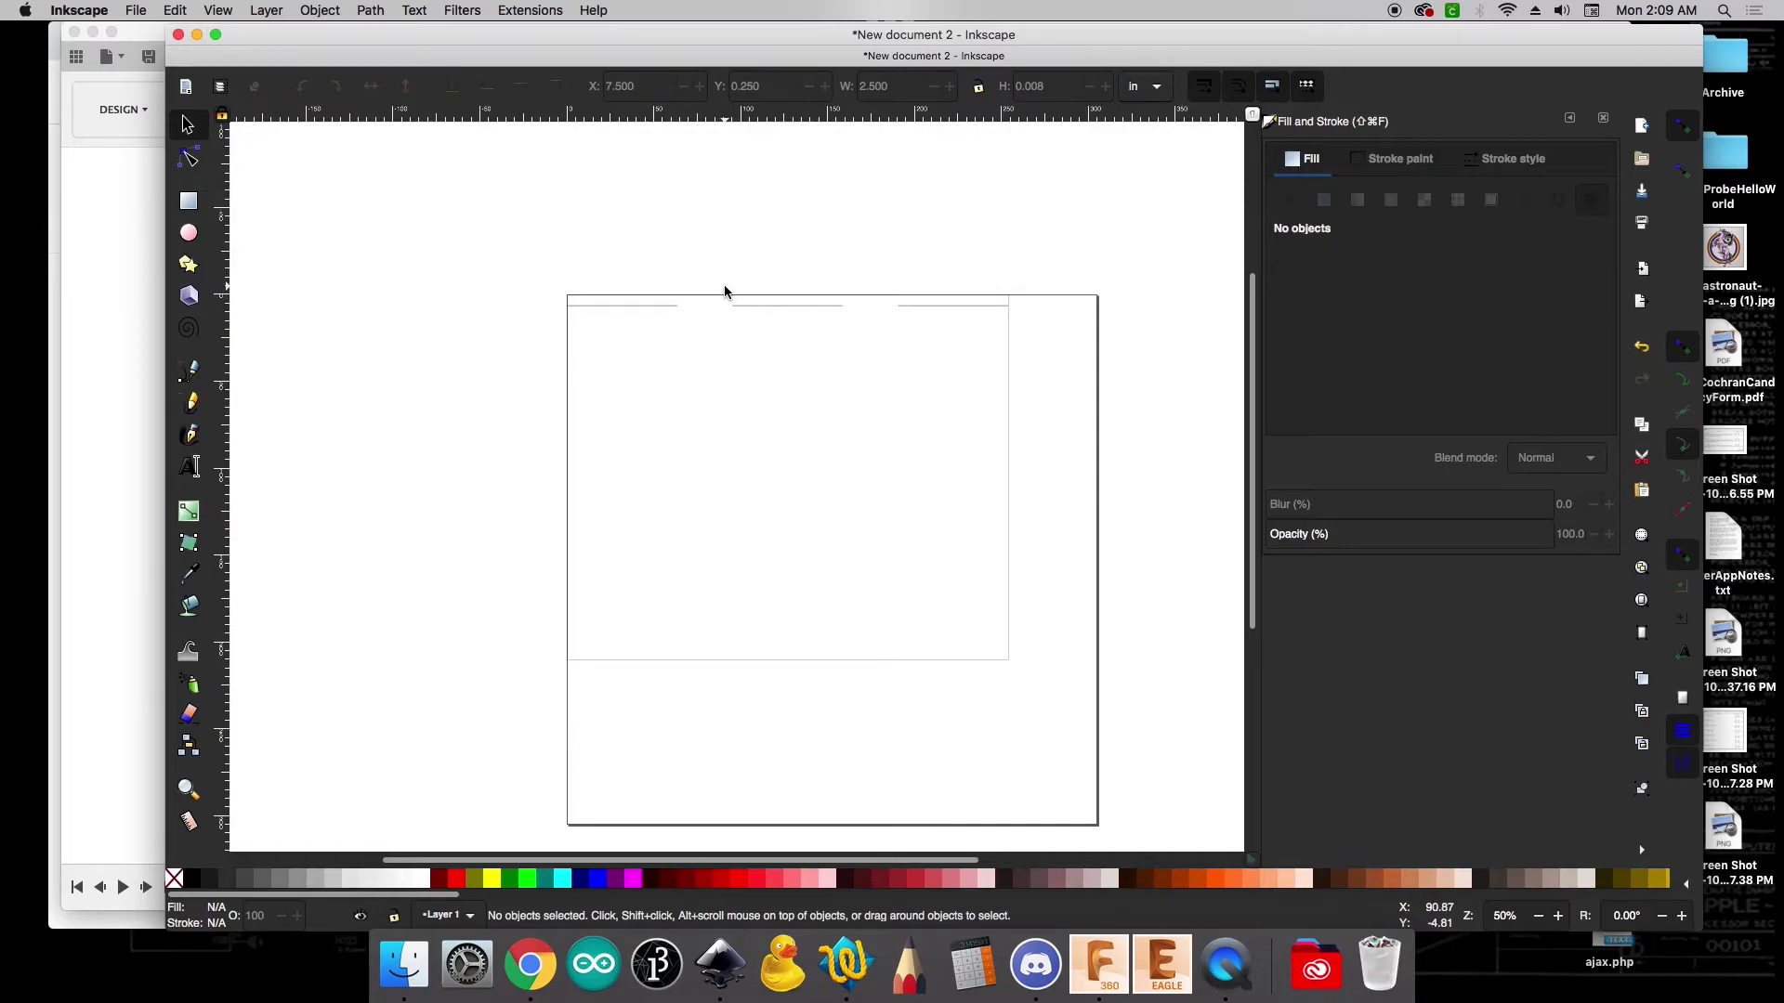
# Duplicate two of the first-row lines below the row and set the pair's Y position to 0.5 in
pyautogui.moveTo(716, 279); pyautogui.dragTo(1035, 333)
pyautogui.moveTo(830, 307); pyautogui.dragTo(663, 334)
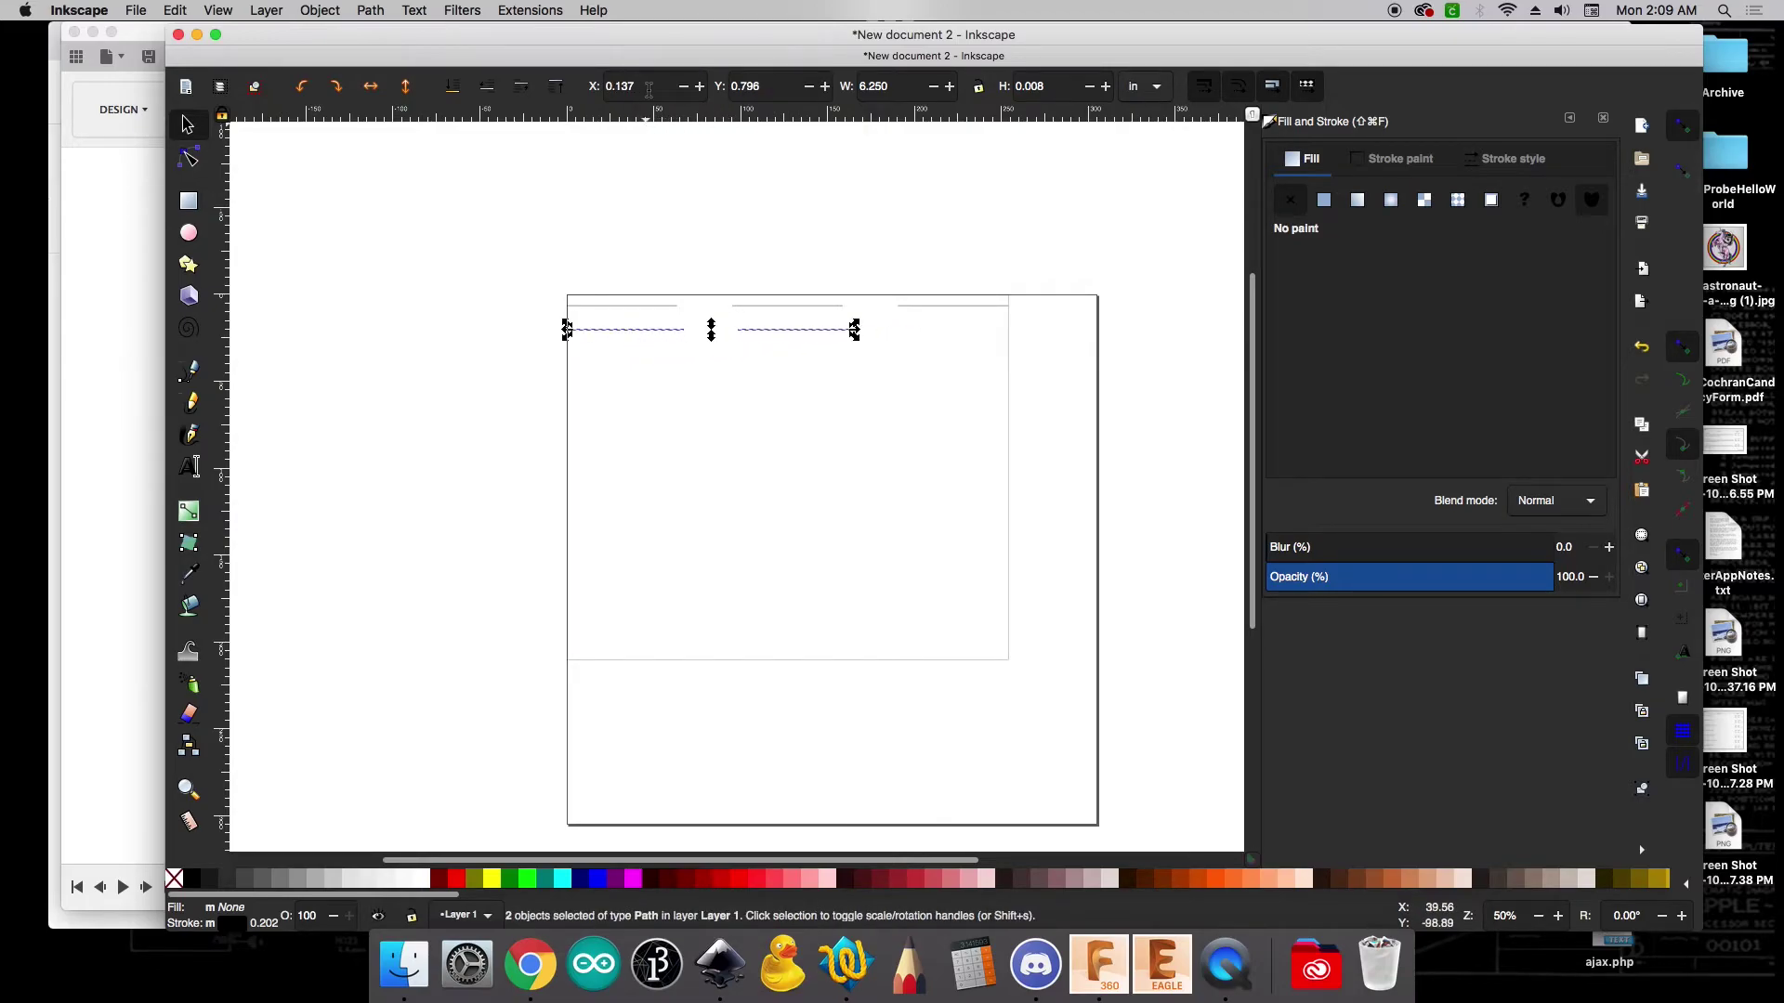
pyautogui.doubleClick(762, 86)
pyautogui.write('0.5')
pyautogui.press('Return')
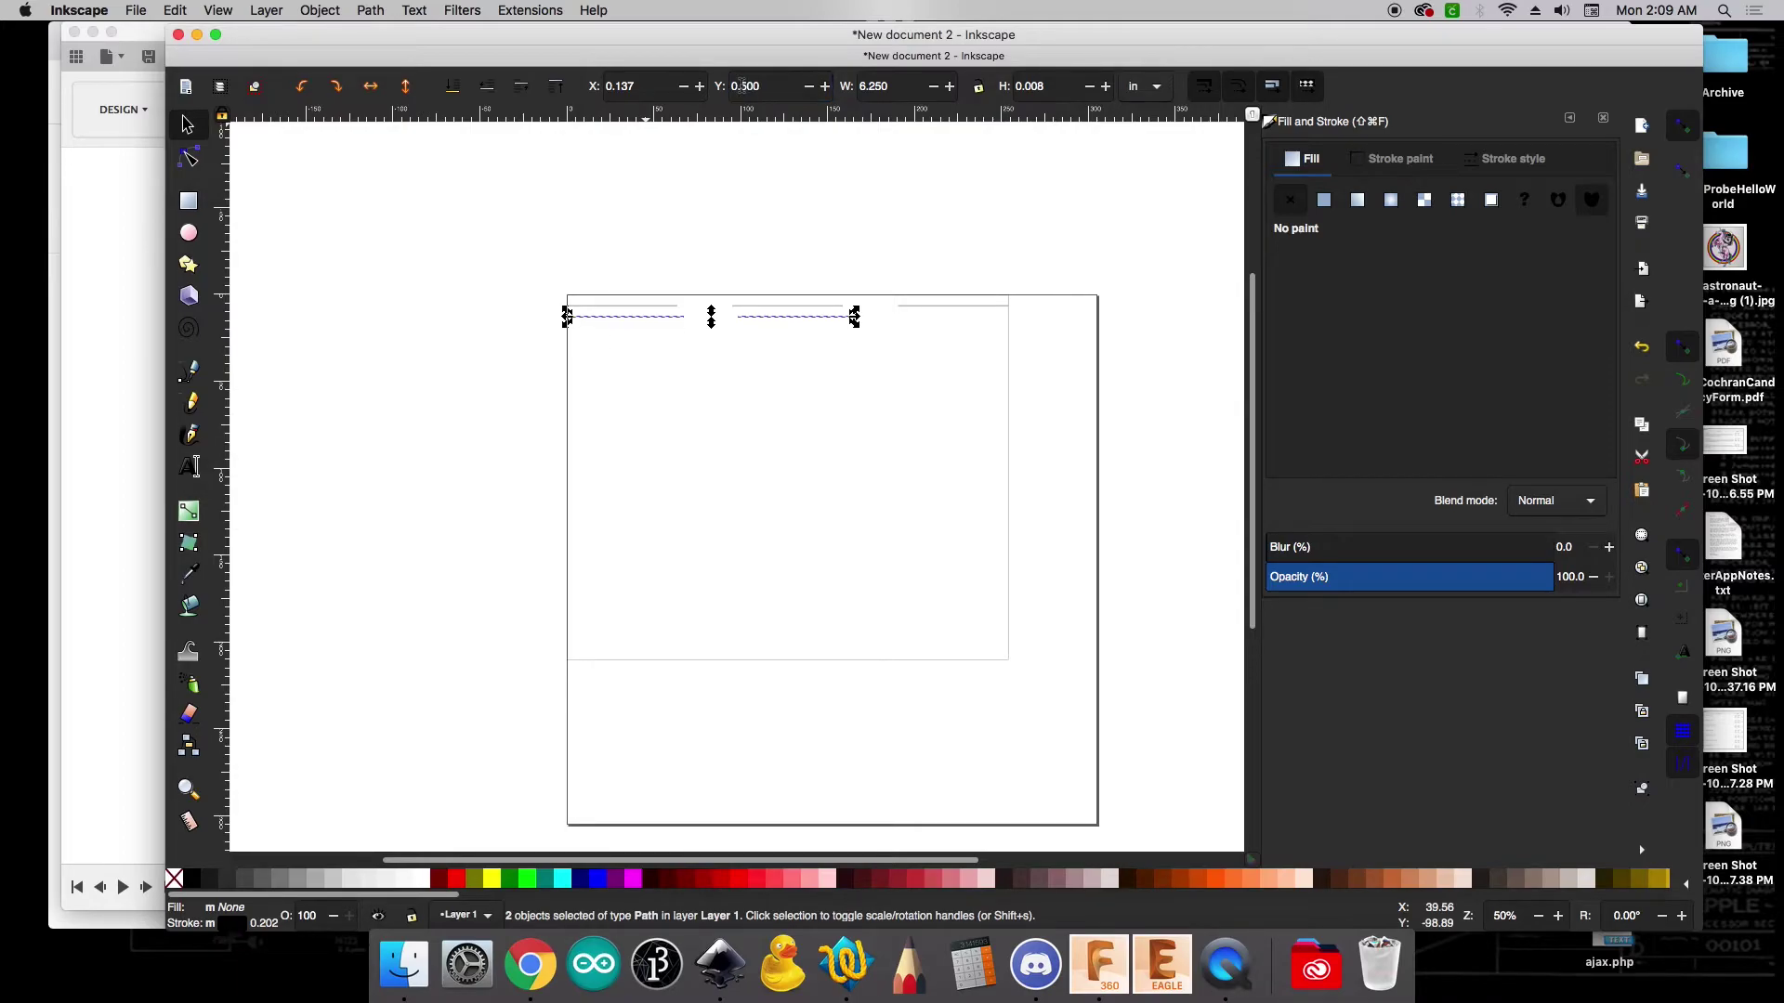
# Set the X position of the two second-row lines to 1.75 in and deselect them
pyautogui.doubleClick(639, 85)
pyautogui.write('1.75')
pyautogui.press('Return')
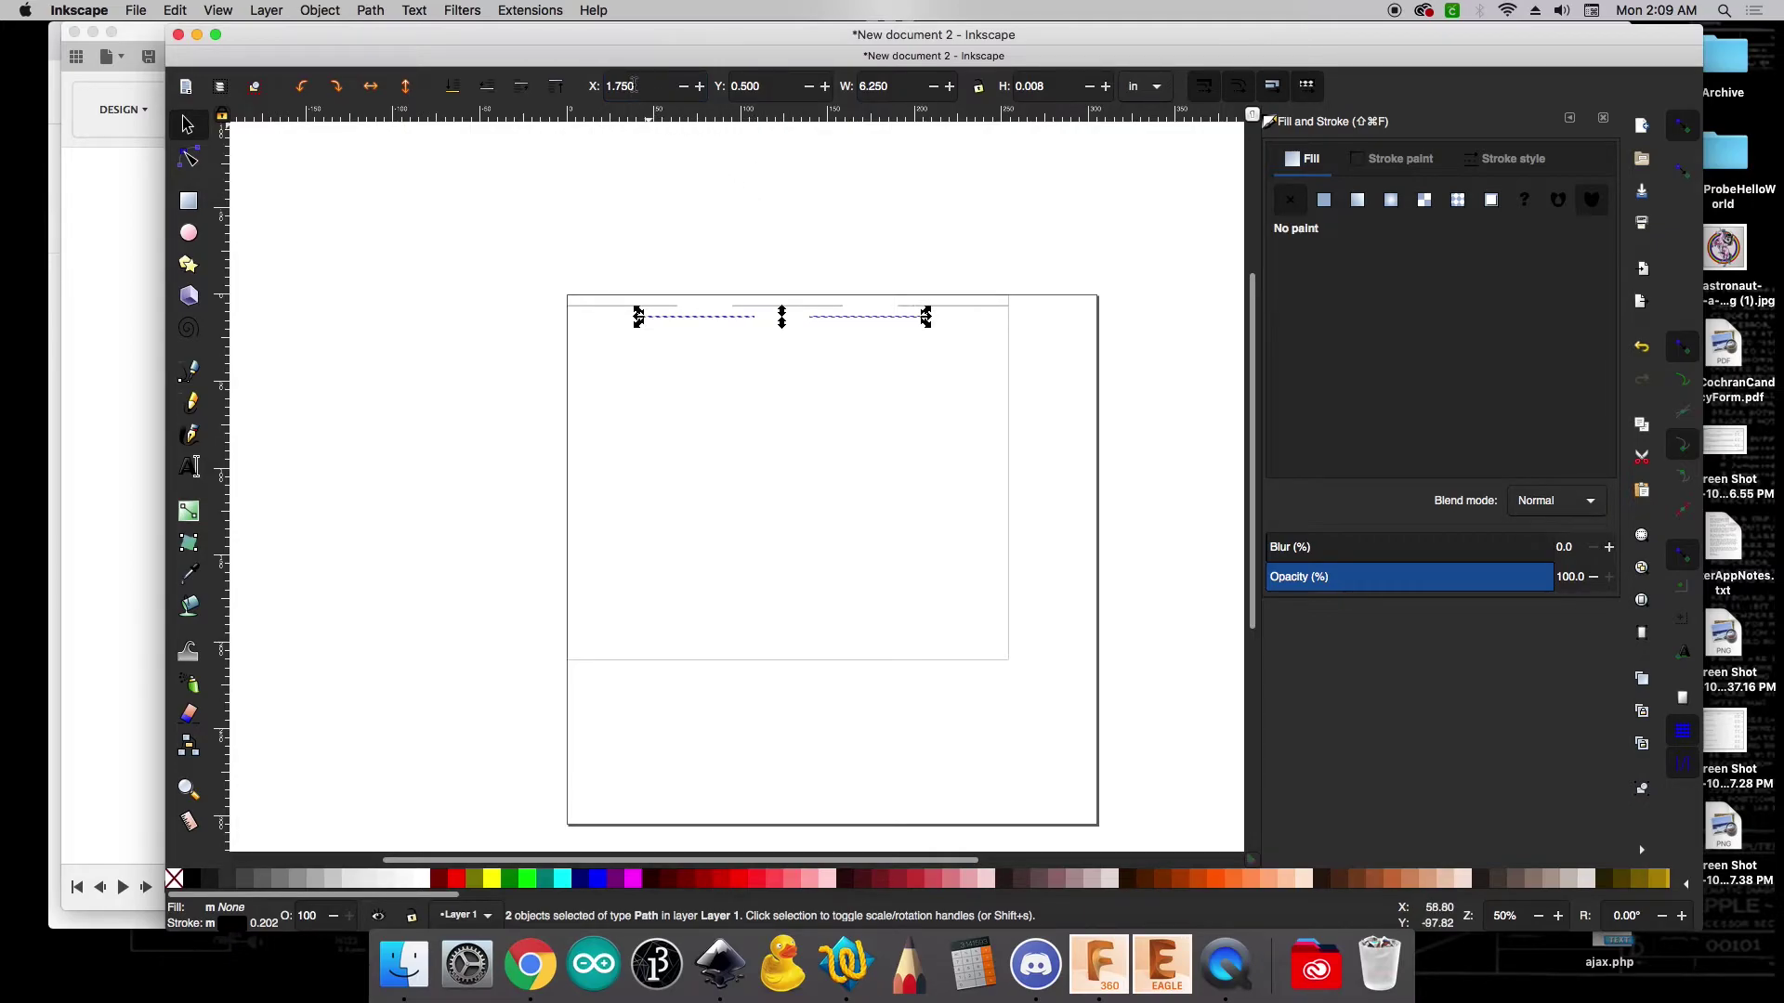
pyautogui.click(788, 213)
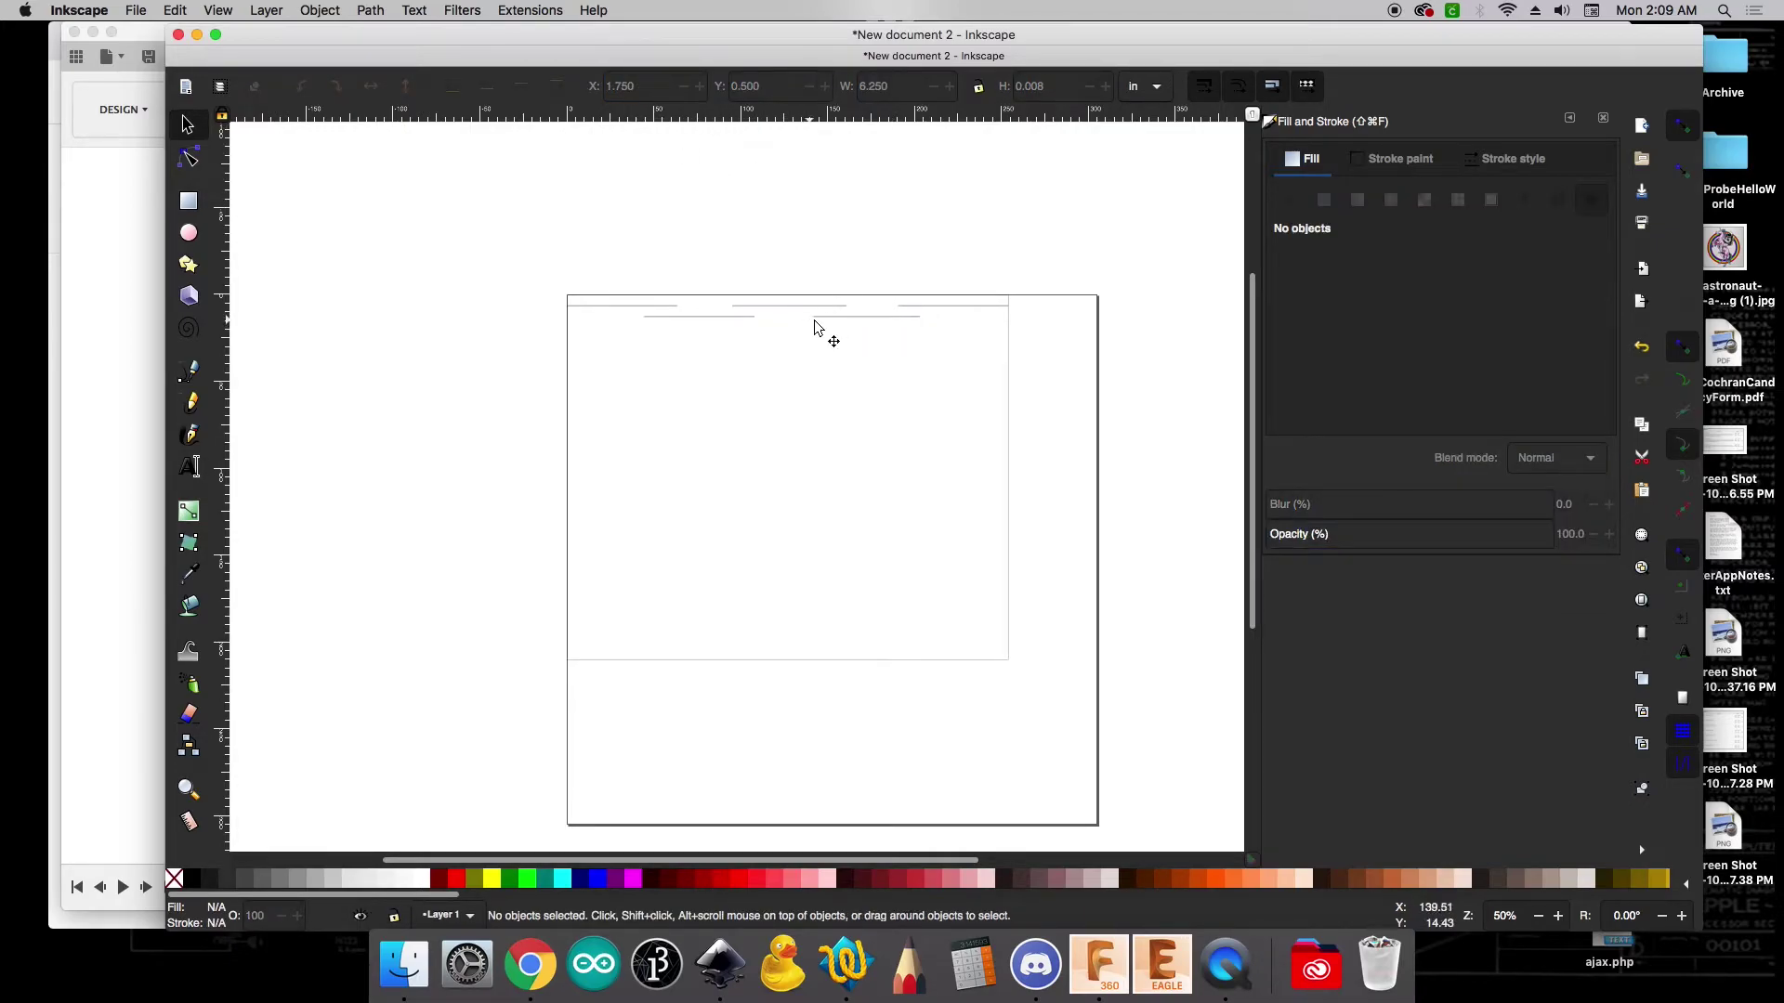
# Select both second-row lines together and set their X position to 1.825 in
pyautogui.click(743, 317)
pyautogui.keyDown('shift'); pyautogui.click(850, 318); pyautogui.keyUp('shift')
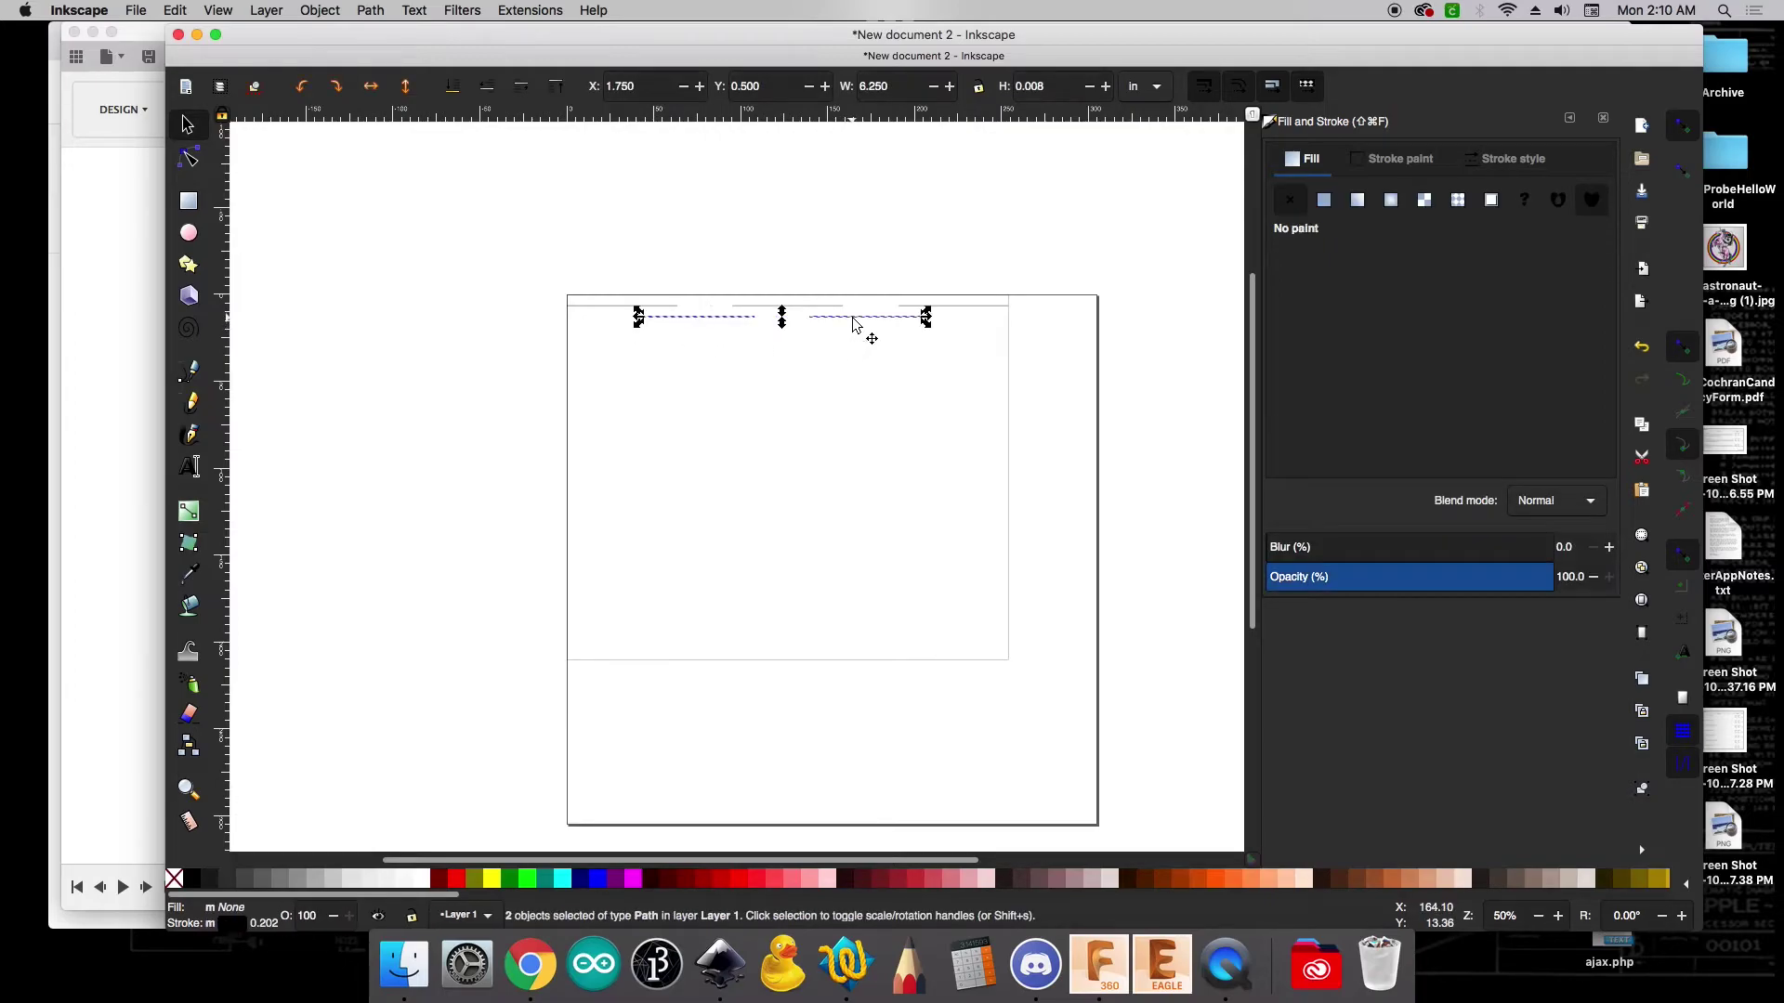
pyautogui.click(646, 87)
pyautogui.write('1.825')
pyautogui.press('Return')
pyautogui.click(724, 164)
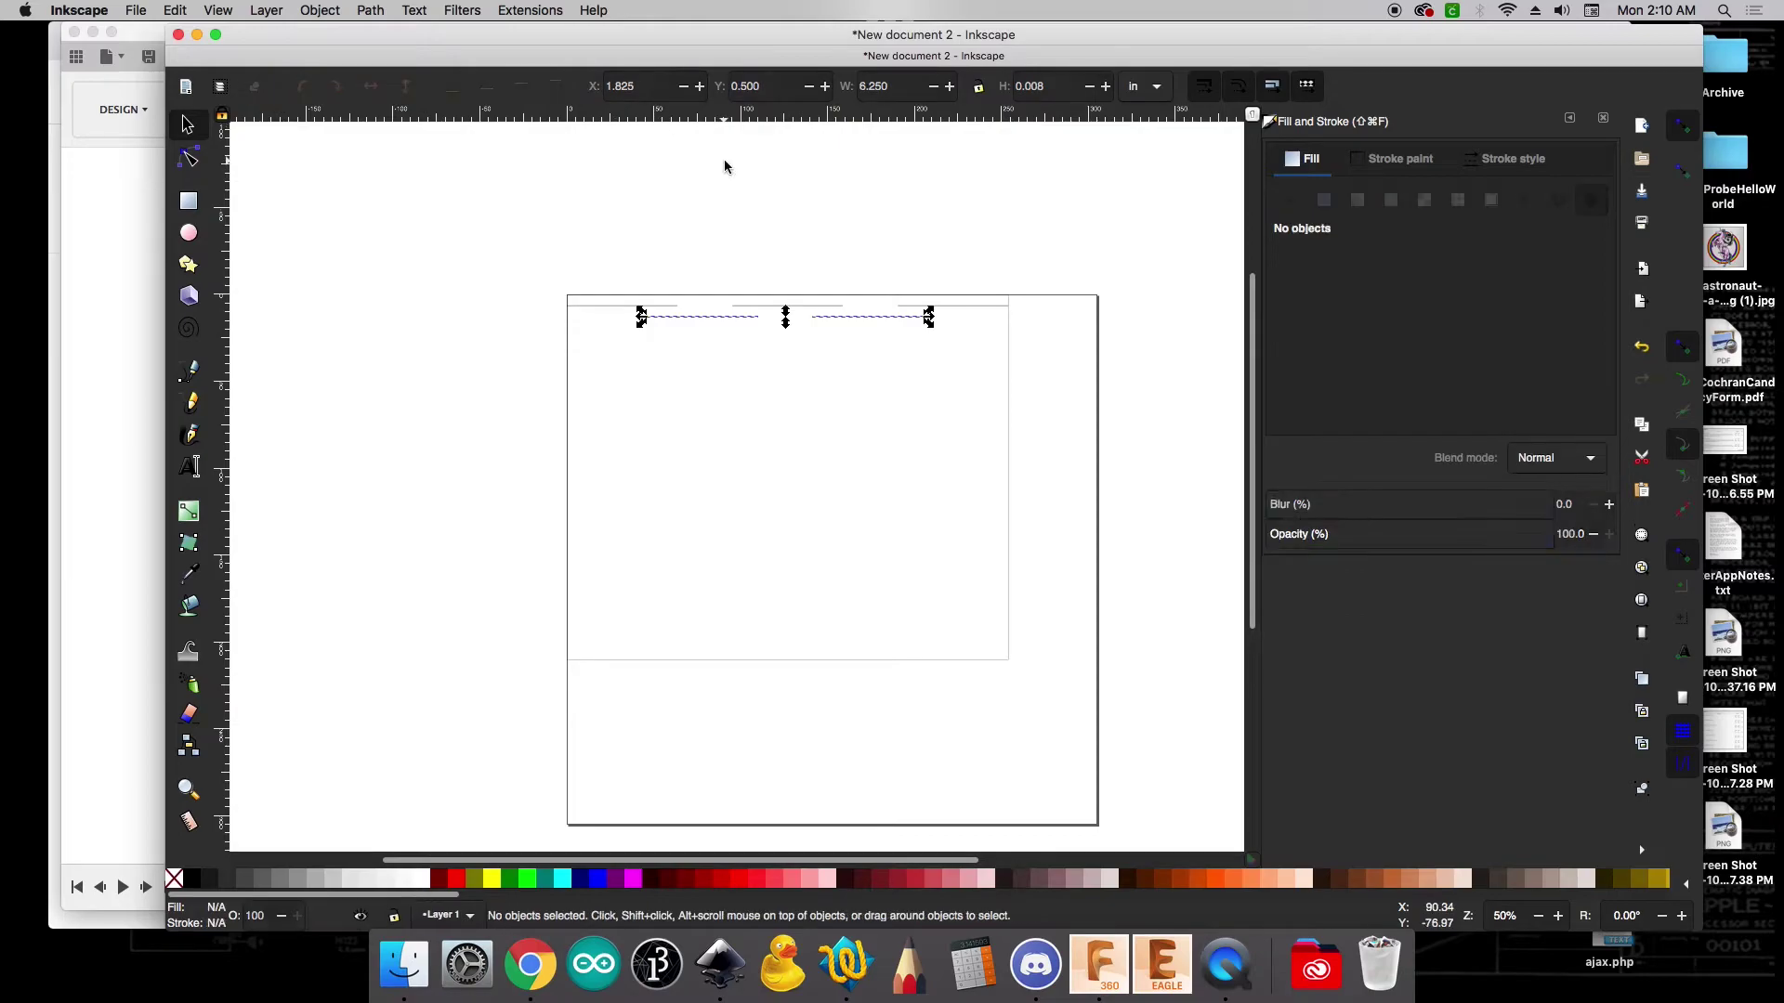
pyautogui.click(708, 318)
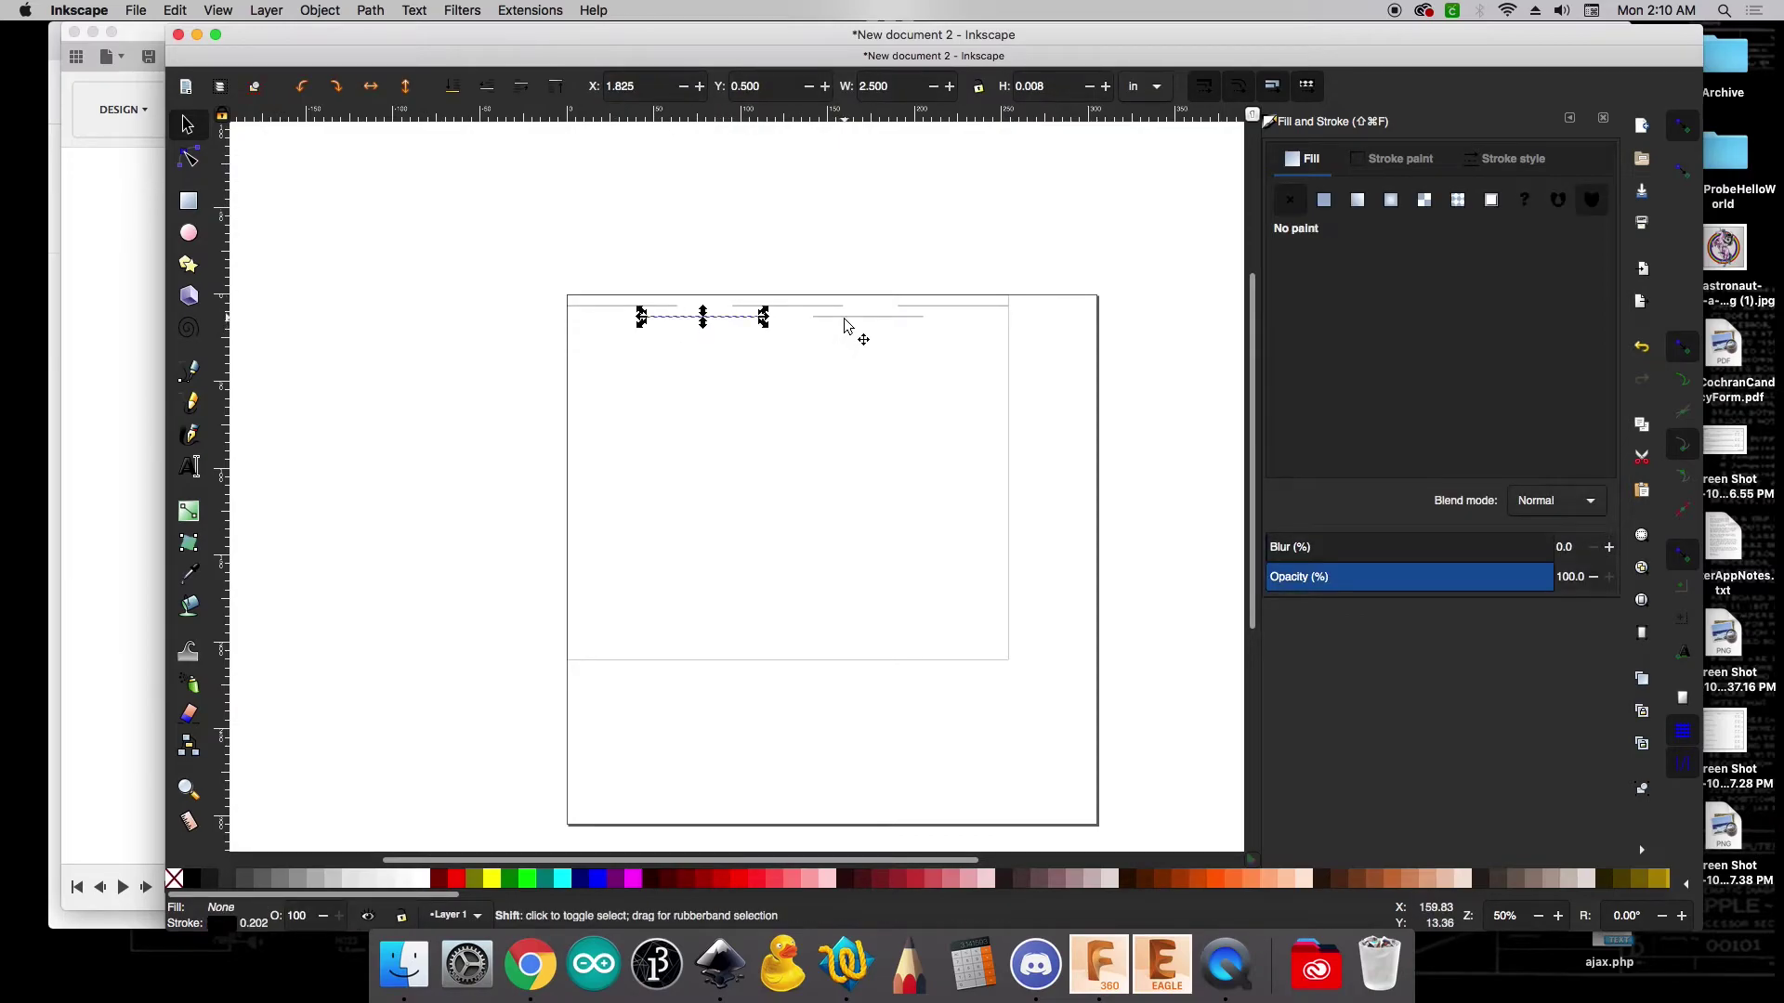
pyautogui.keyDown('shift'); pyautogui.click(845, 319); pyautogui.keyUp('shift')
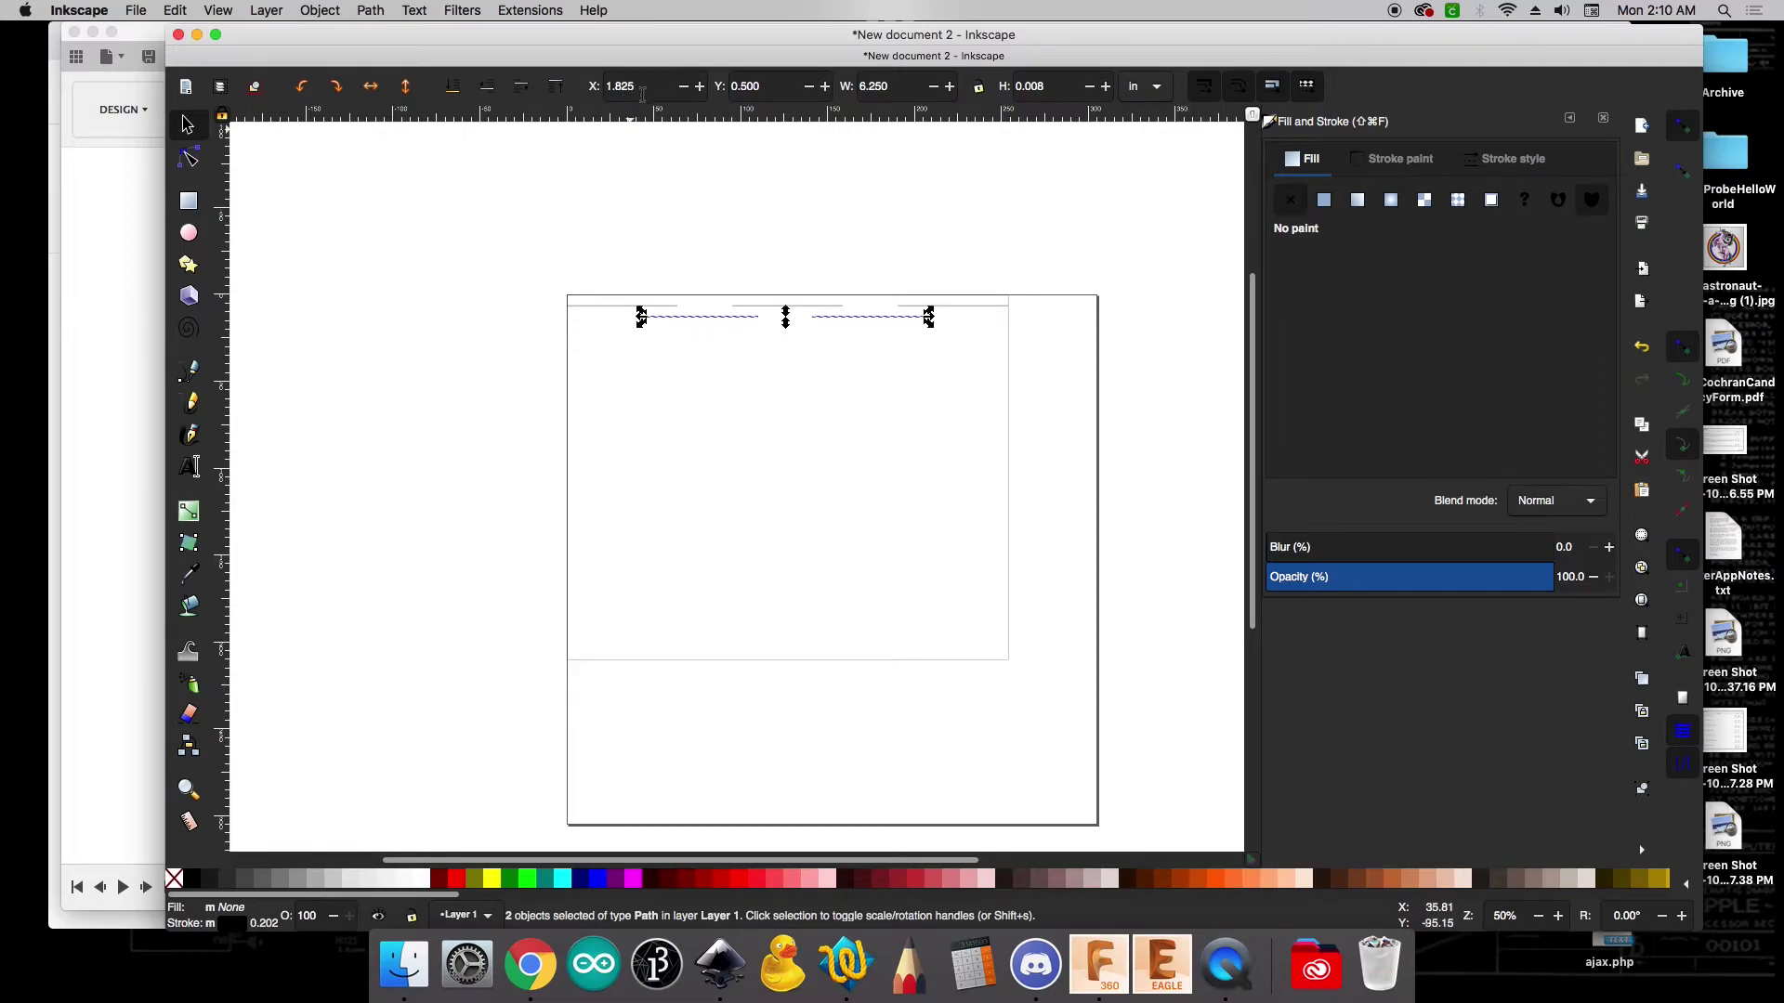
pyautogui.click(799, 237)
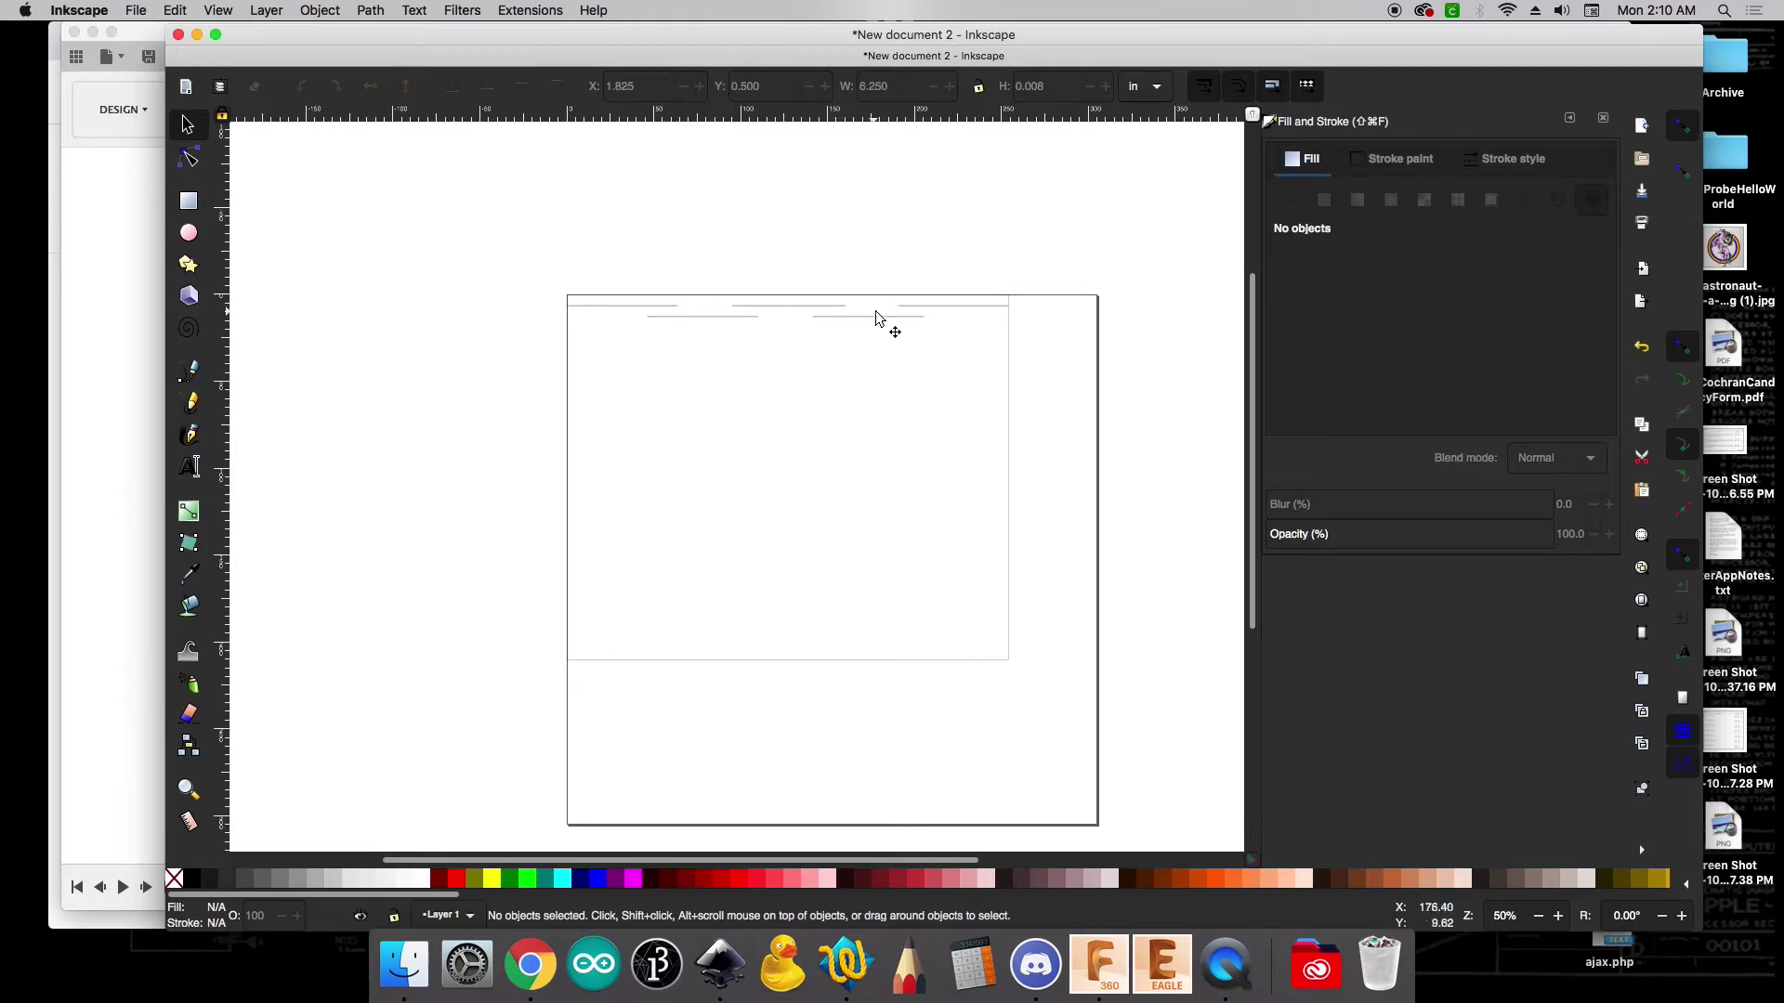
# Duplicate all five lines of the two rows and position the copy at X 0, Y 0.75 in
pyautogui.moveTo(536, 281); pyautogui.dragTo(1054, 352)
pyautogui.press('super+d')
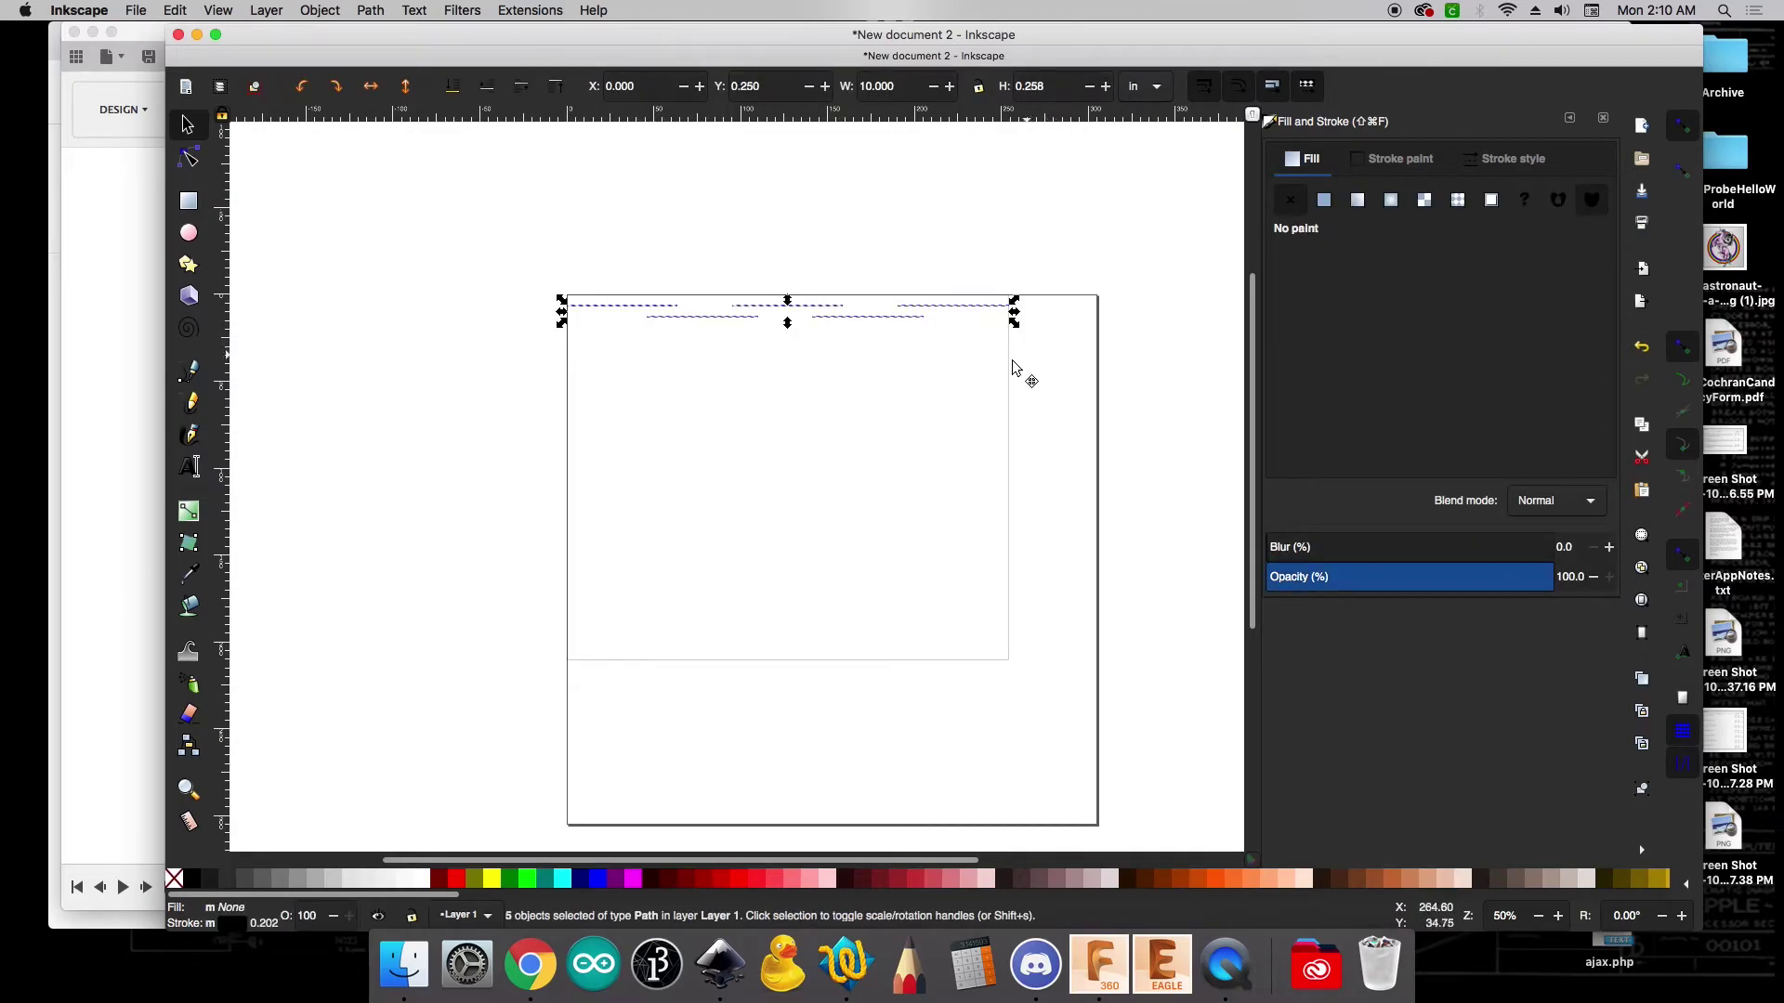
pyautogui.moveTo(790, 306); pyautogui.dragTo(971, 377)
pyautogui.doubleClick(642, 86)
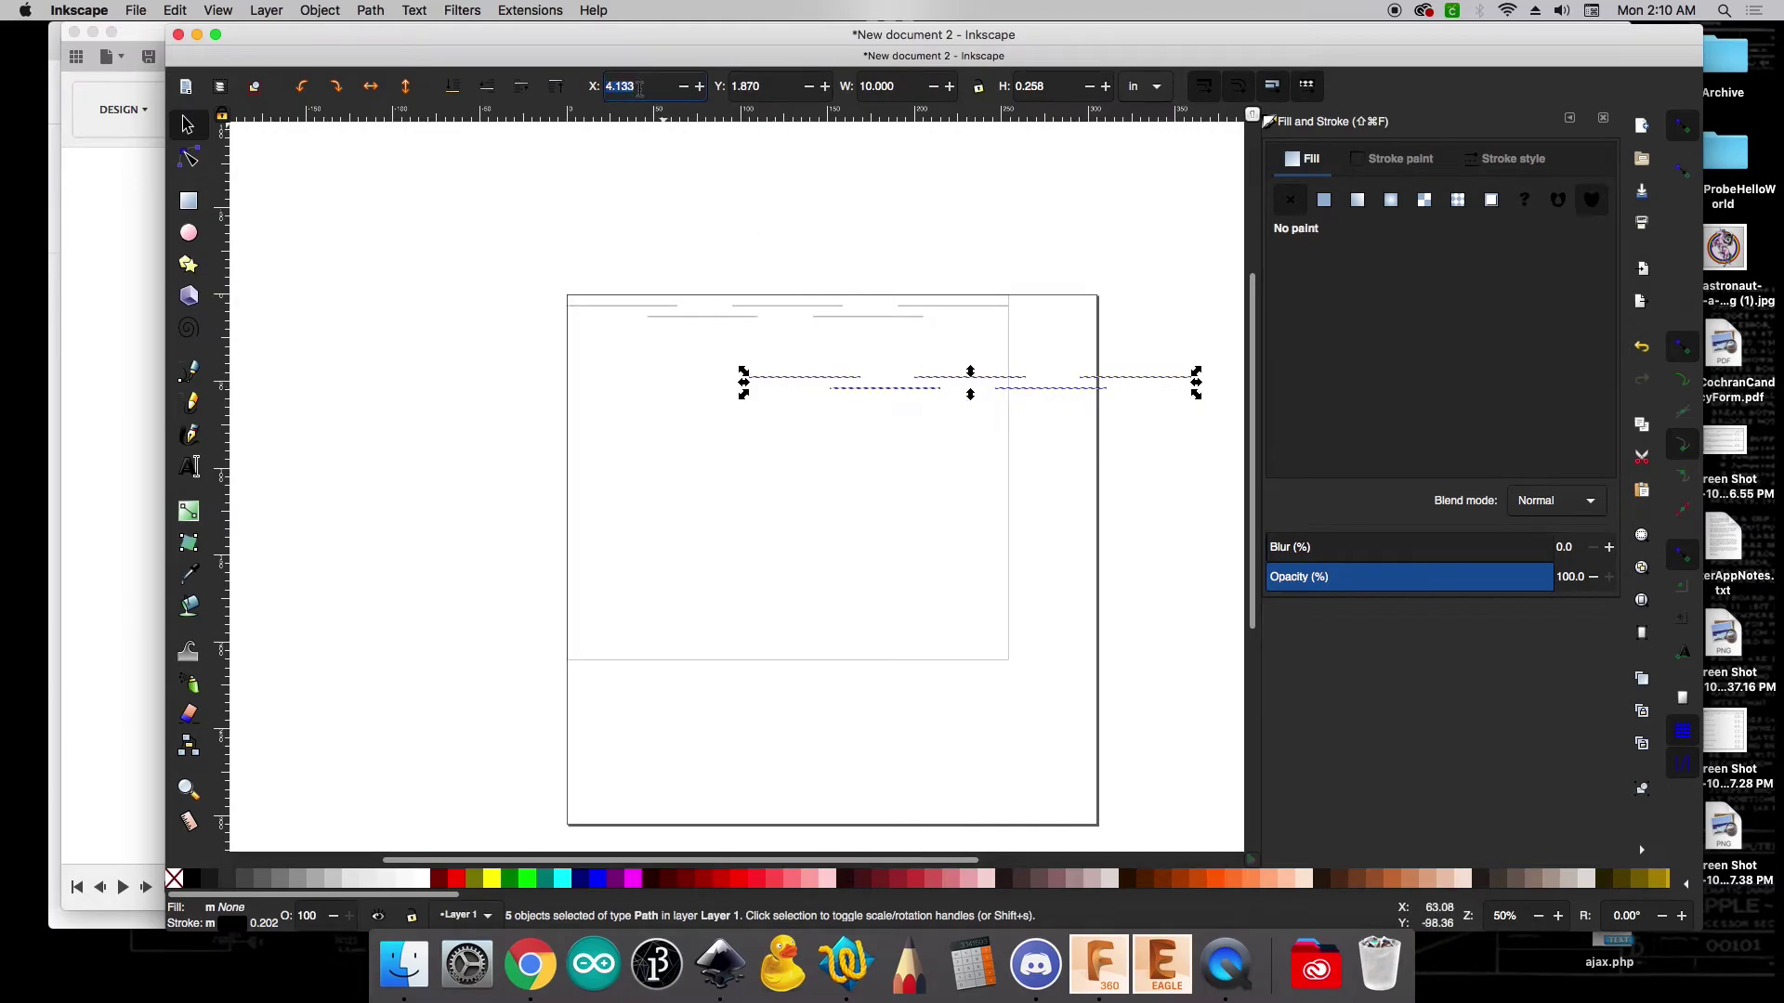
pyautogui.write('0')
pyautogui.press('Tab')
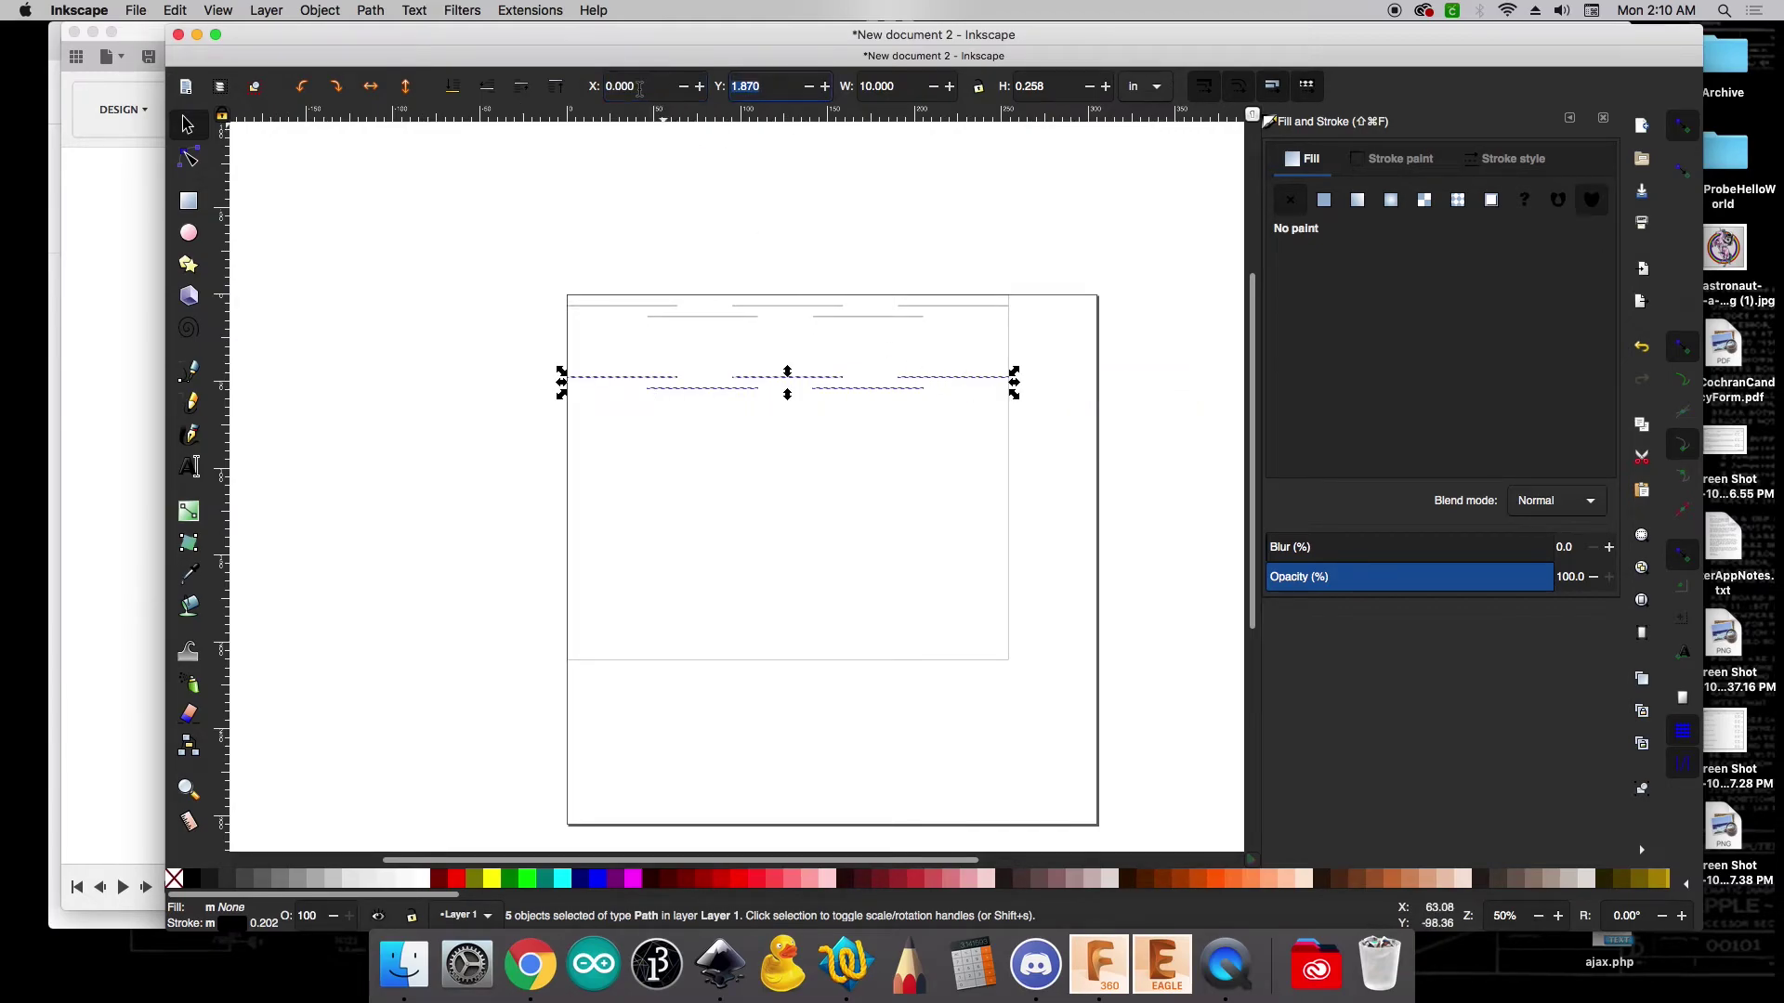
pyautogui.write('.75')
pyautogui.press('Return')
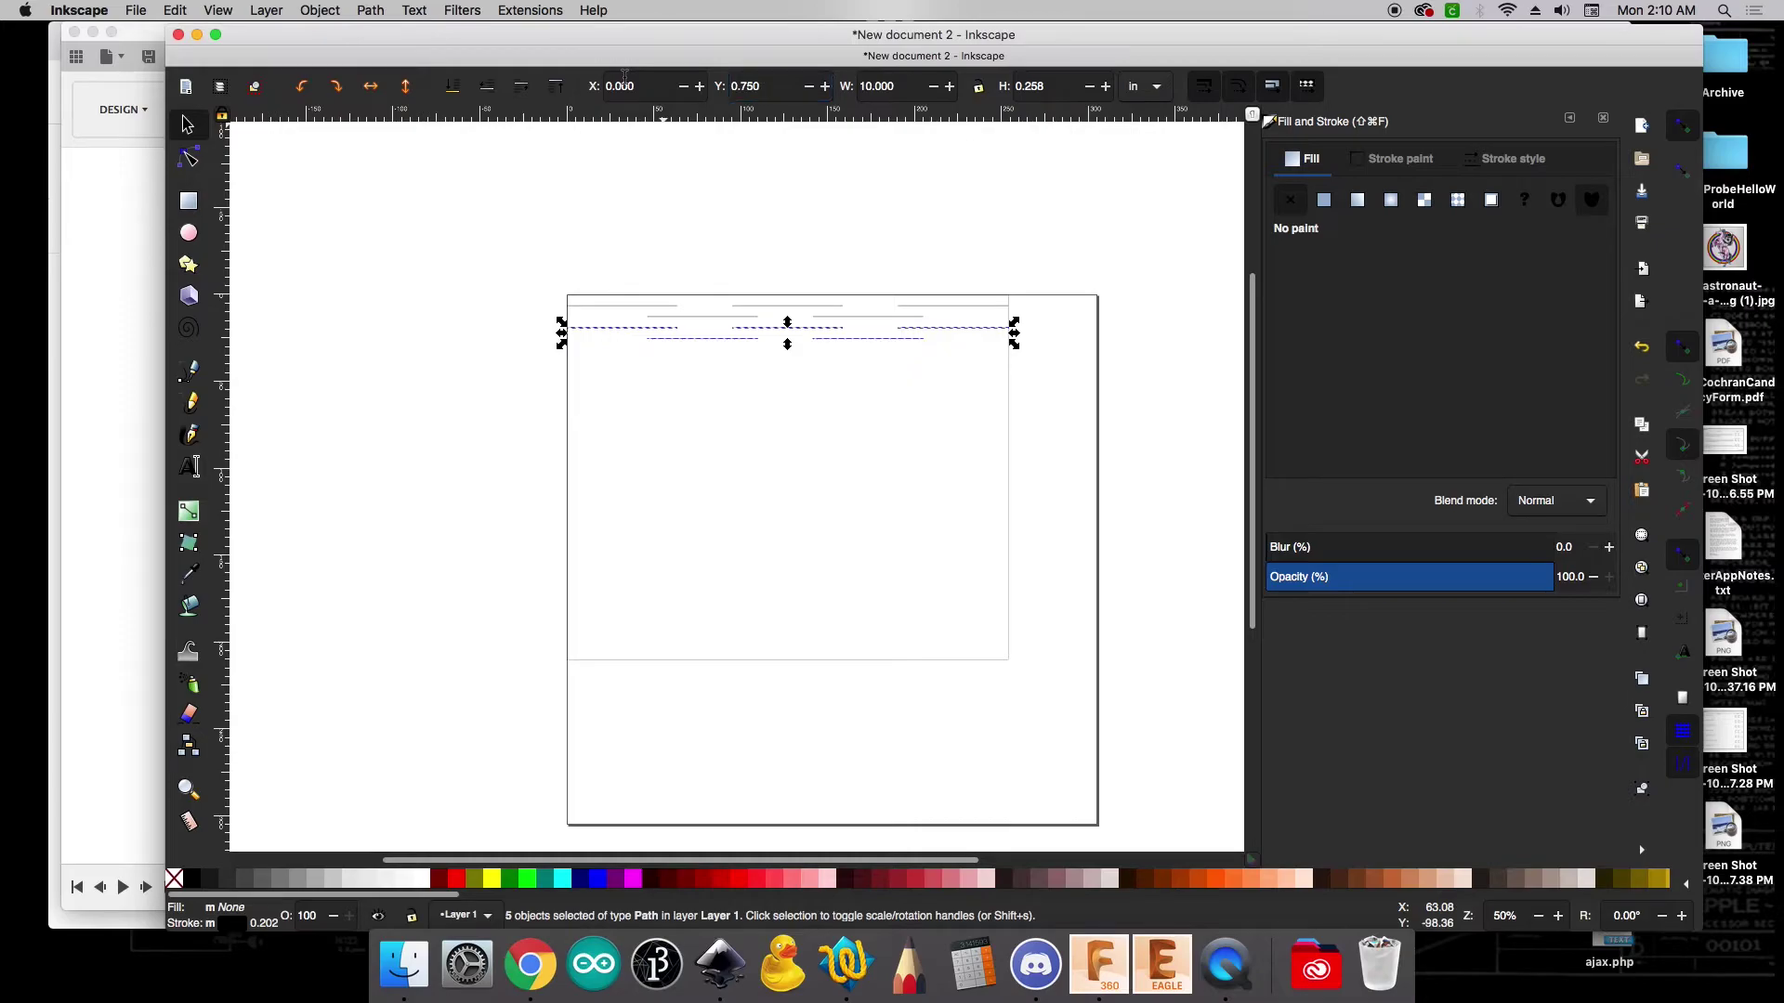
pyautogui.click(761, 262)
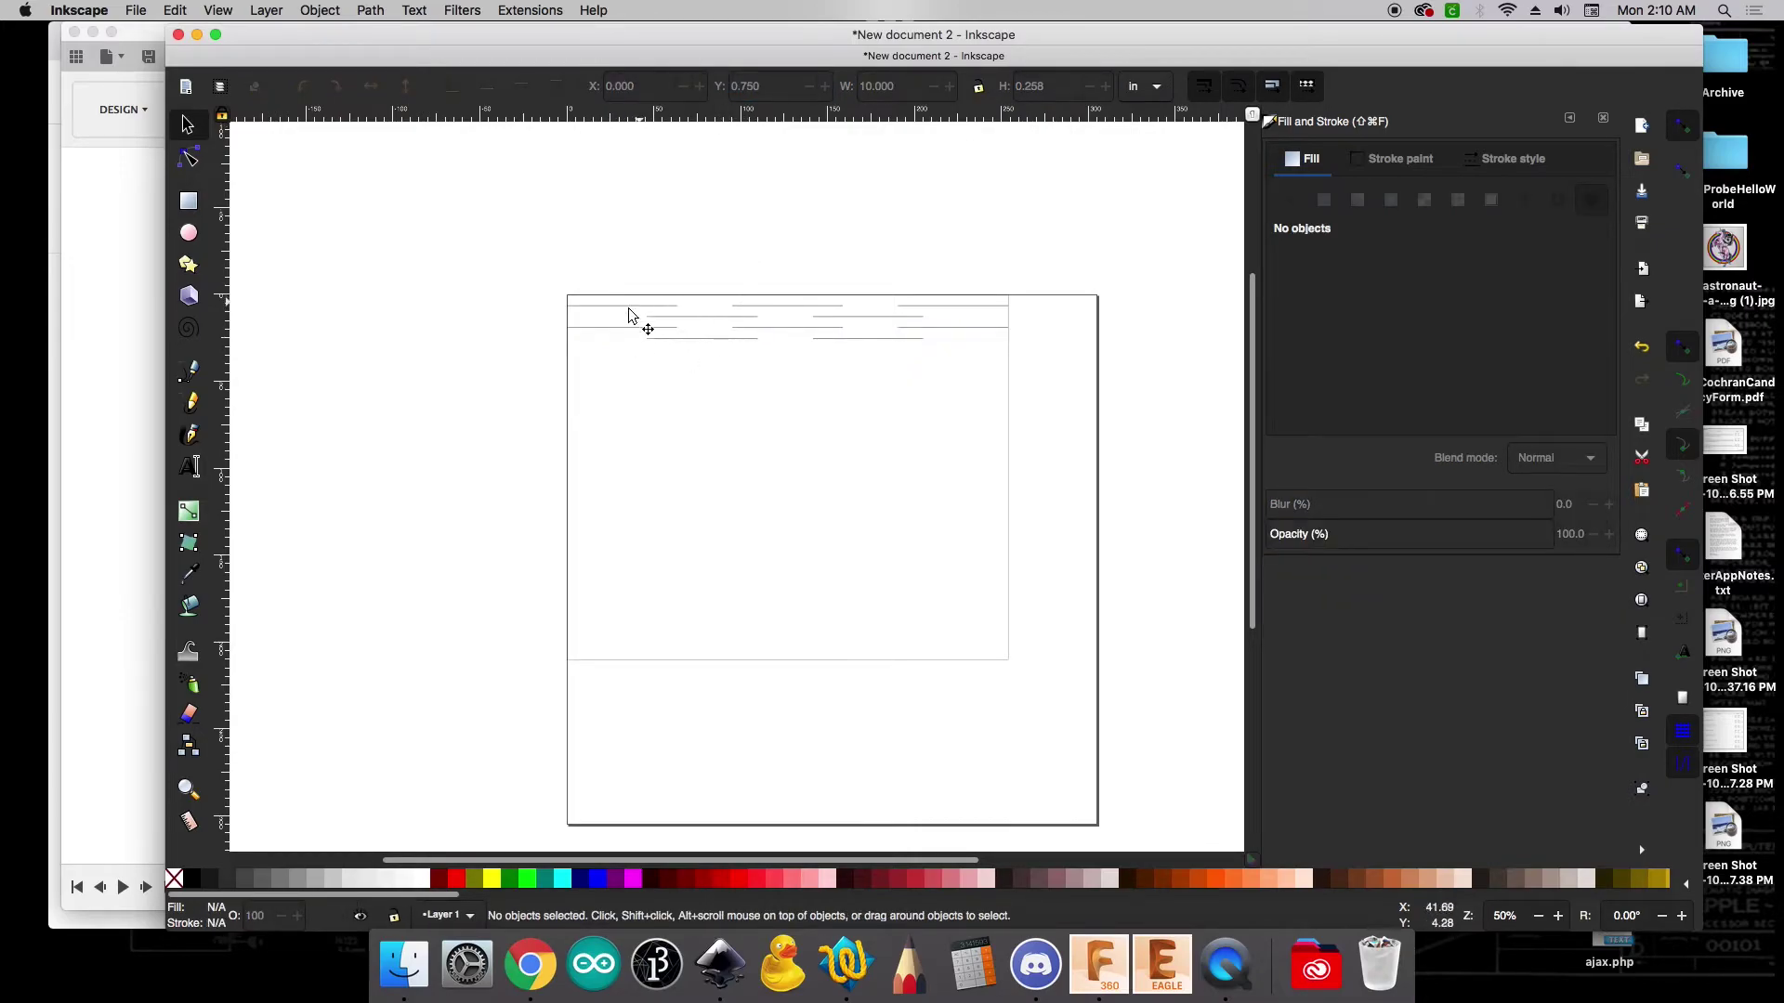
# Copy all four rows of lines and position the pasted rows at X 0, Y 1.25 in
pyautogui.moveTo(539, 269); pyautogui.dragTo(1084, 376)
pyautogui.hotkey('ctrl', 'c')
pyautogui.hotkey('ctrl', 'v')
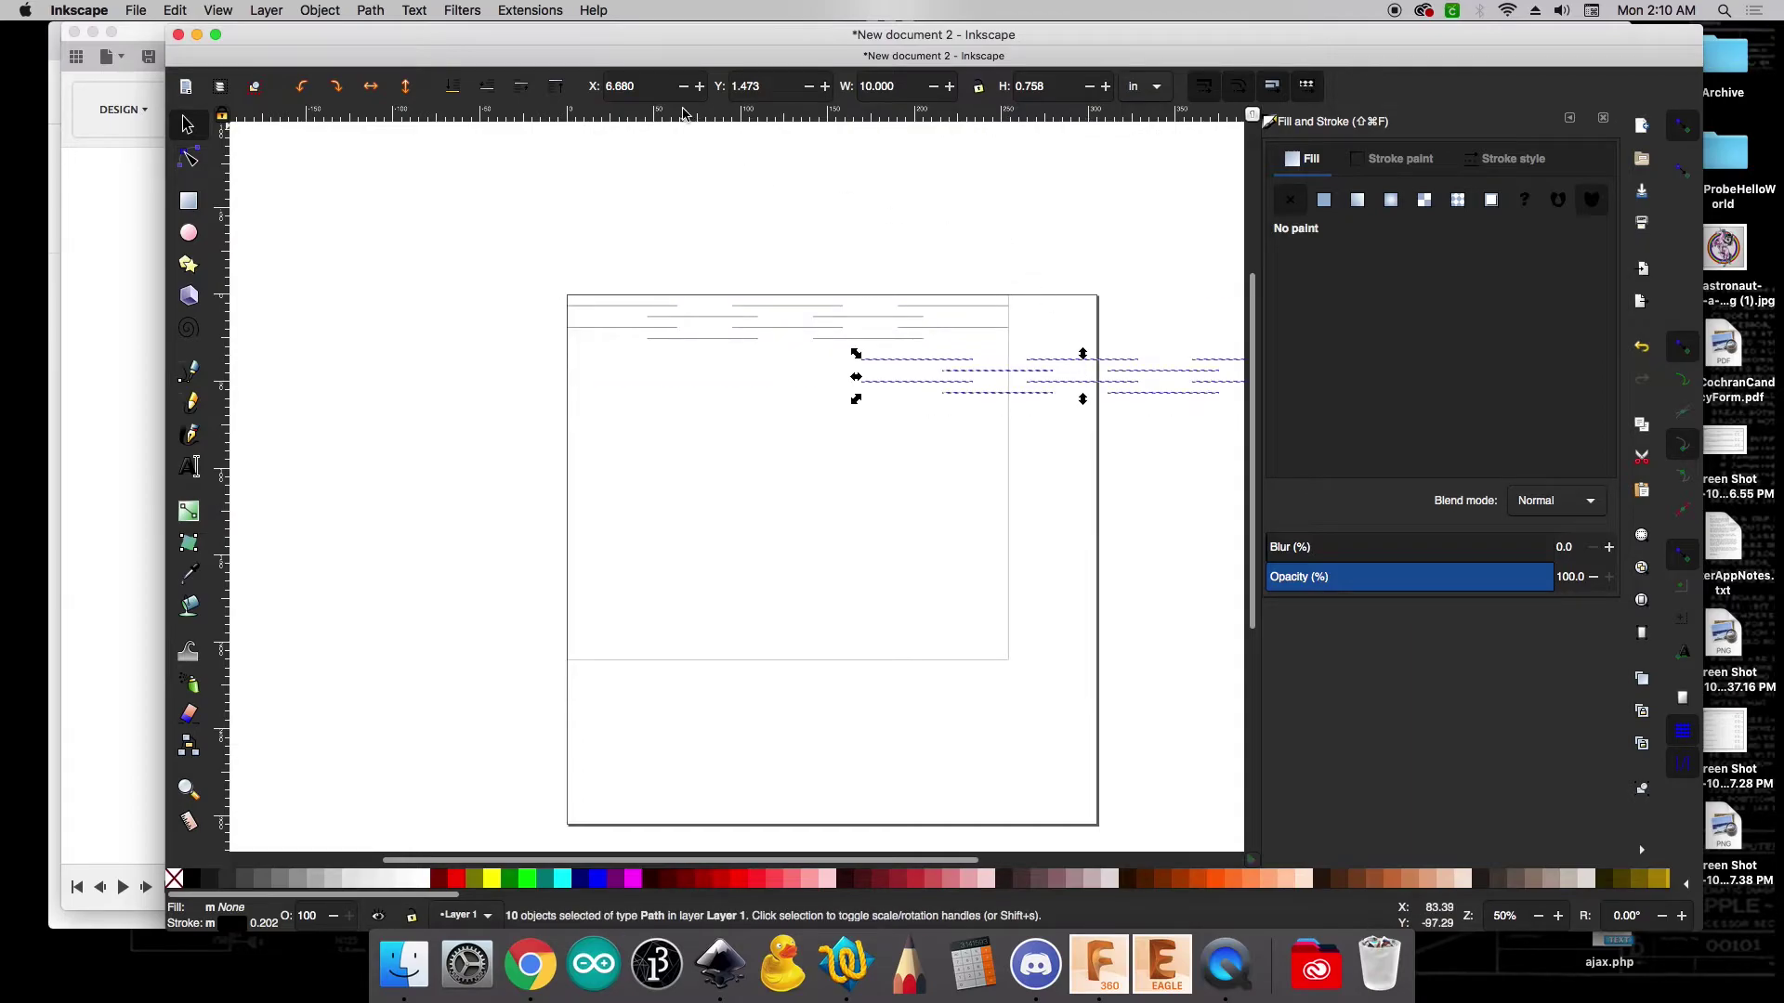
pyautogui.write('0')
pyautogui.press('Tab')
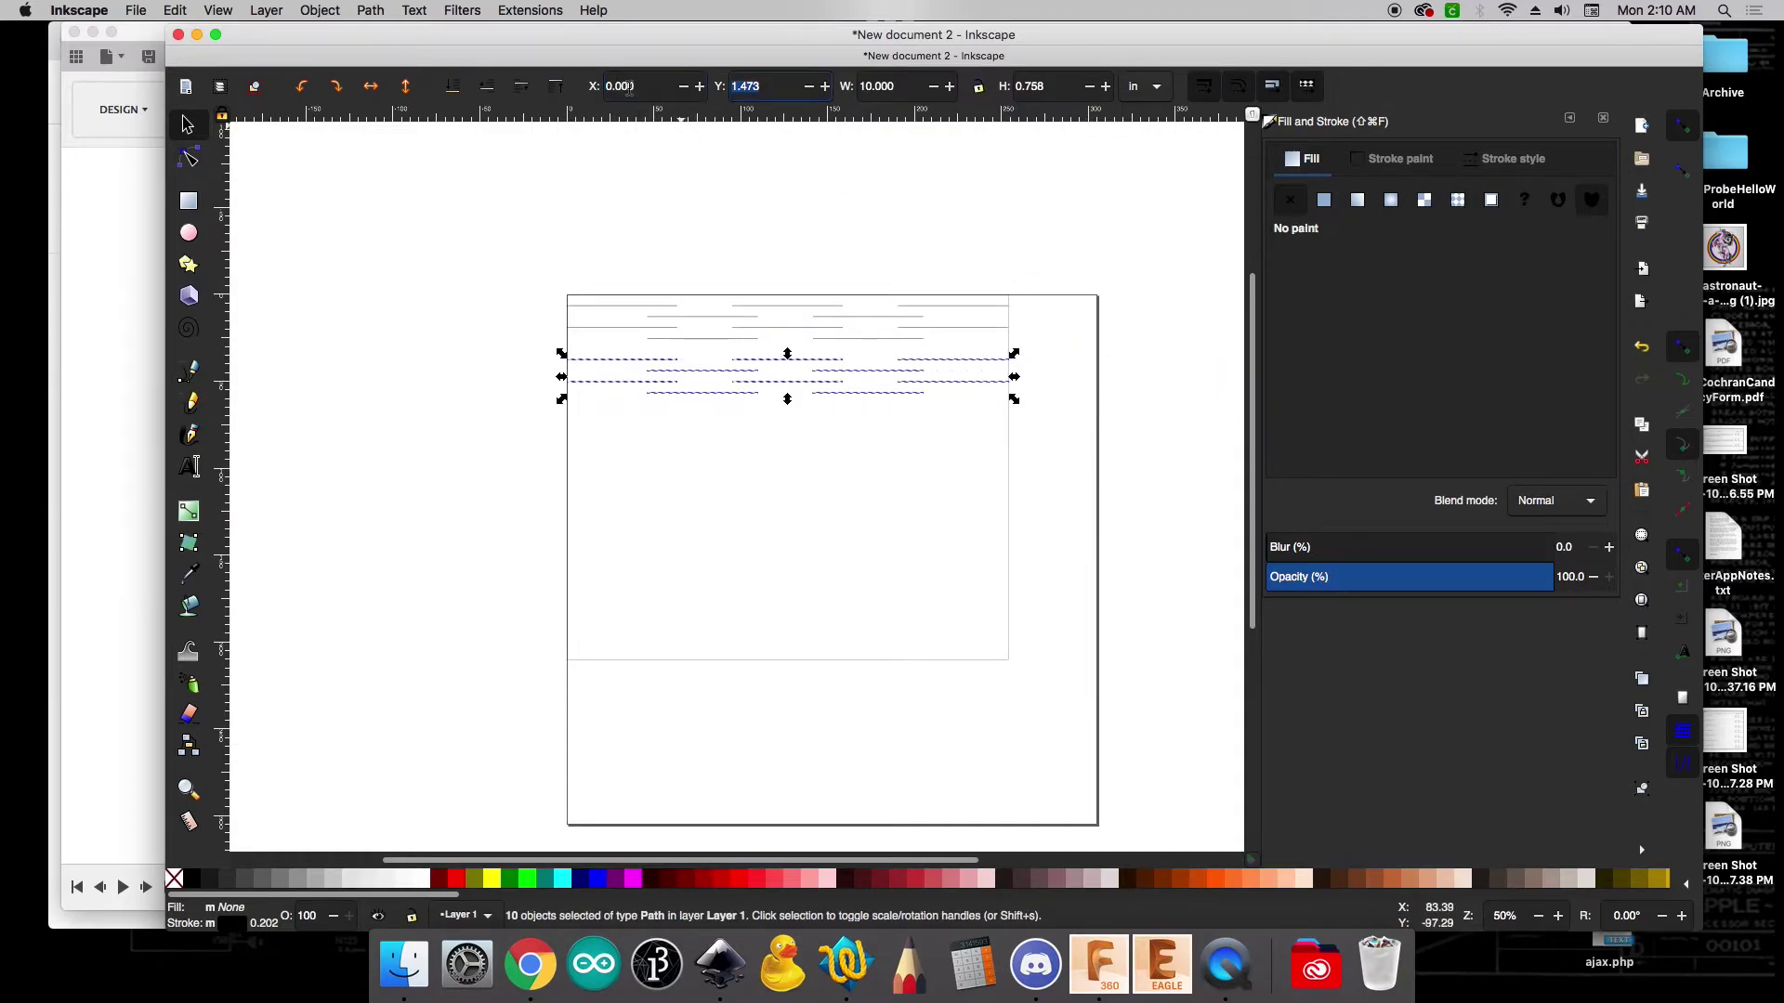
pyautogui.write('1.25')
pyautogui.press('Return')
pyautogui.click(803, 240)
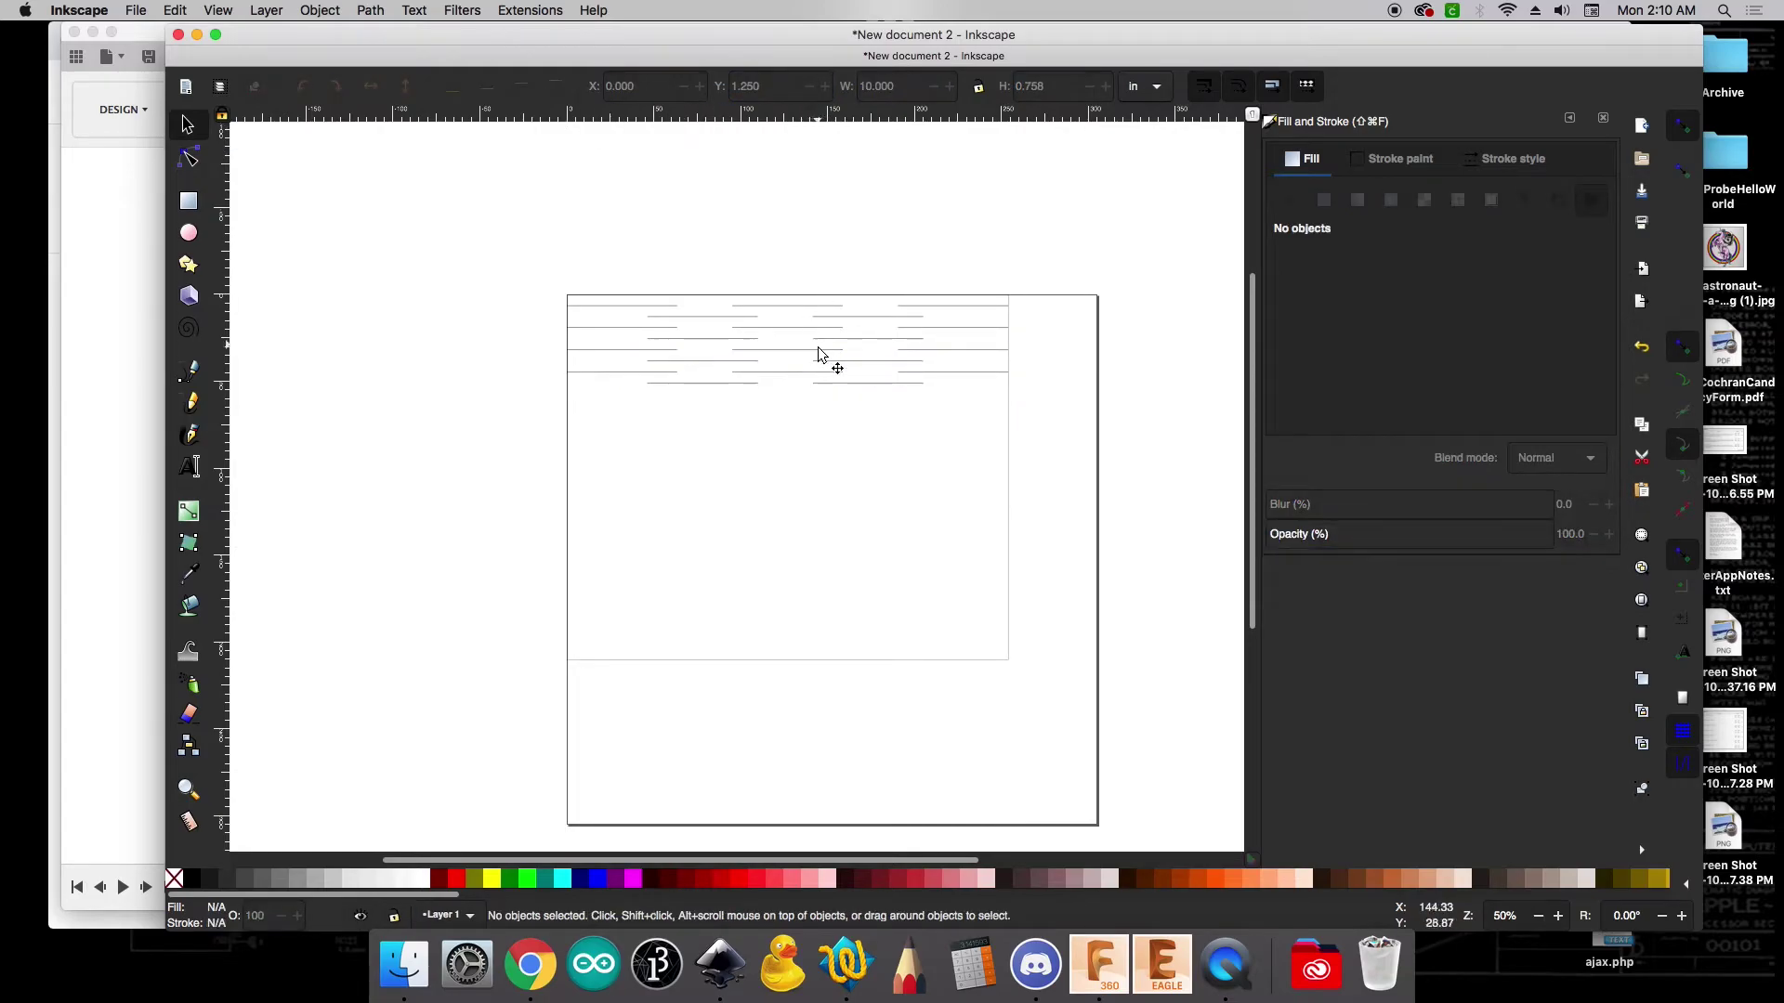
# Duplicate all eight rows of lines and position the copy at X 0, Y 2 in
pyautogui.moveTo(523, 269); pyautogui.dragTo(1046, 406)
pyautogui.moveTo(712, 346); pyautogui.dragTo(637, 477)
pyautogui.doubleClick(640, 86)
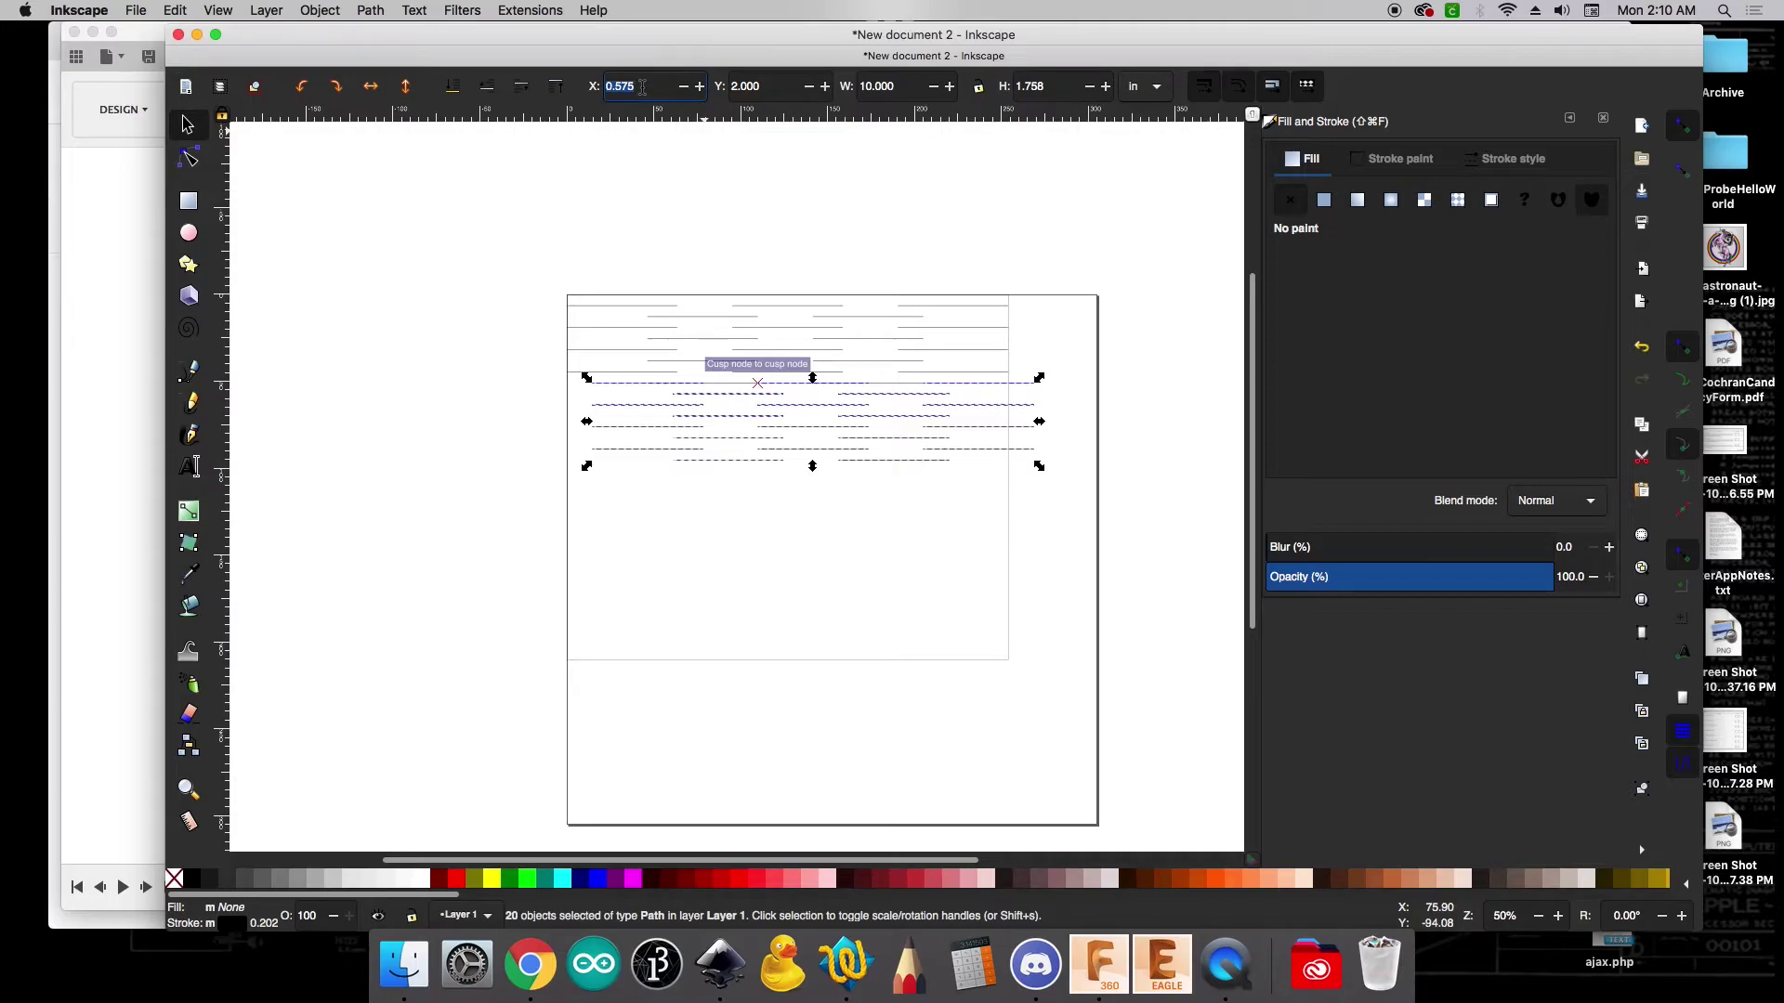
pyautogui.write('0')
pyautogui.press('Tab')
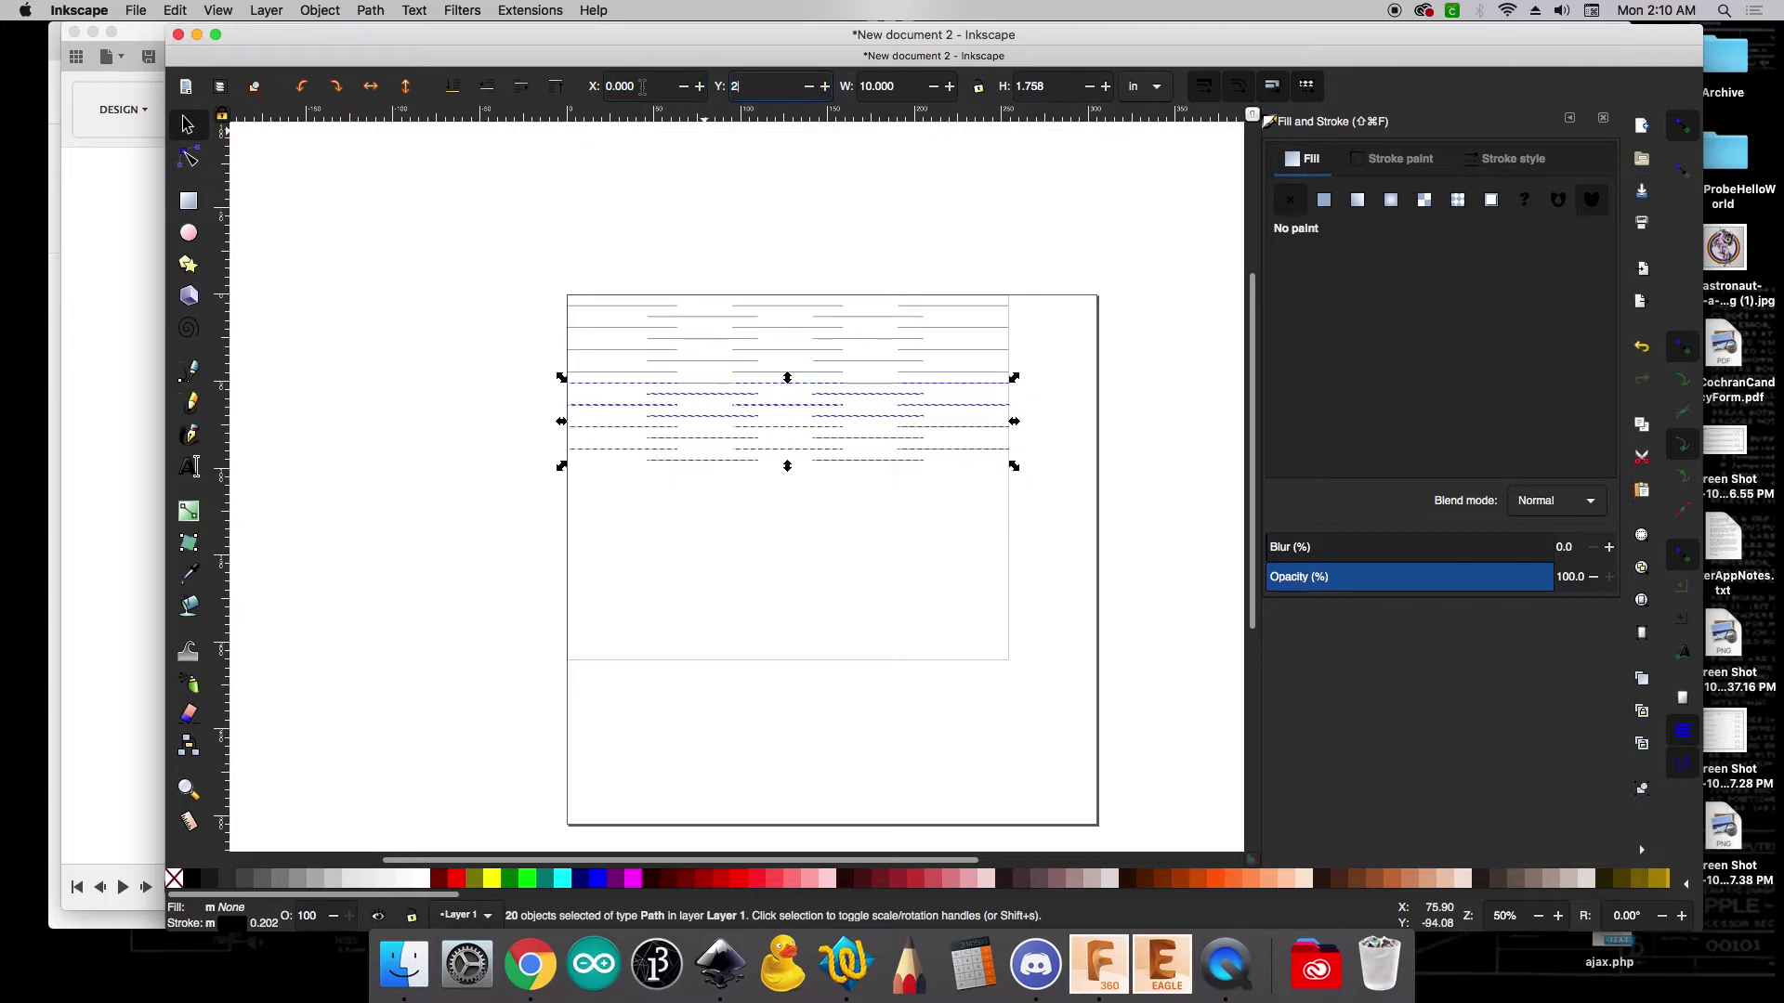
pyautogui.click(799, 216)
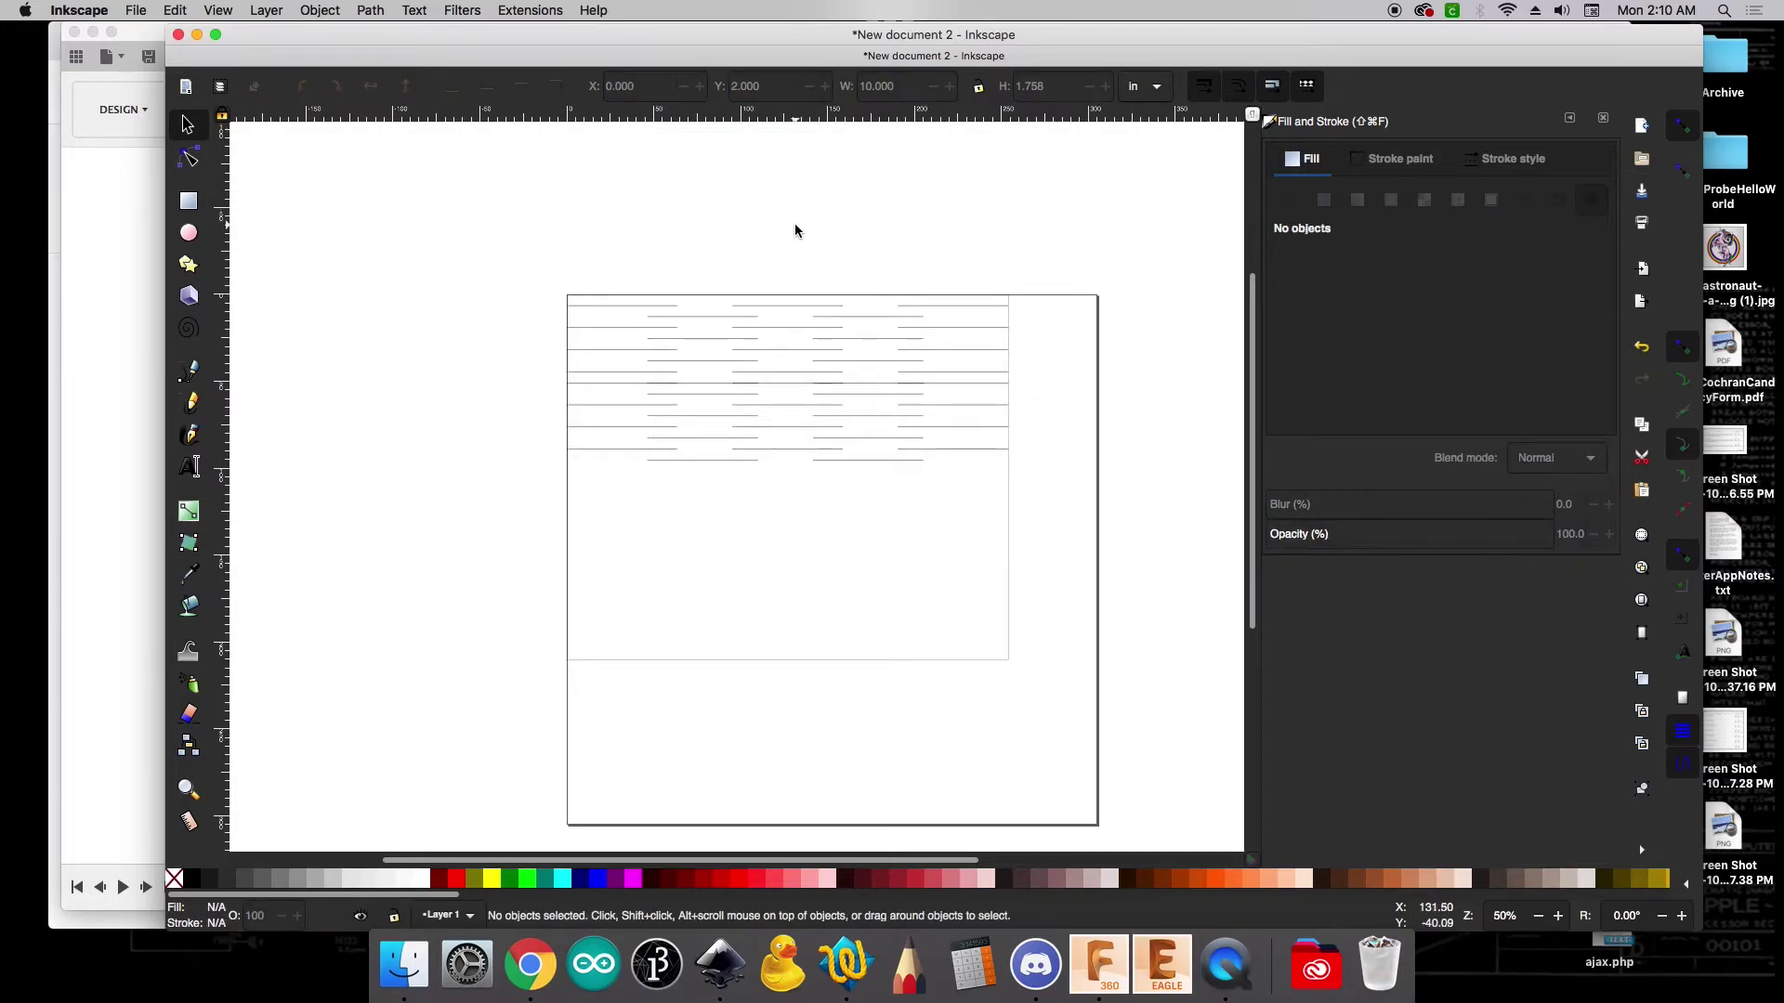
# Reposition the duplicated block of eight rows at X 0, Y 2.25 in and deselect it
pyautogui.moveTo(673, 409); pyautogui.dragTo(772, 474)
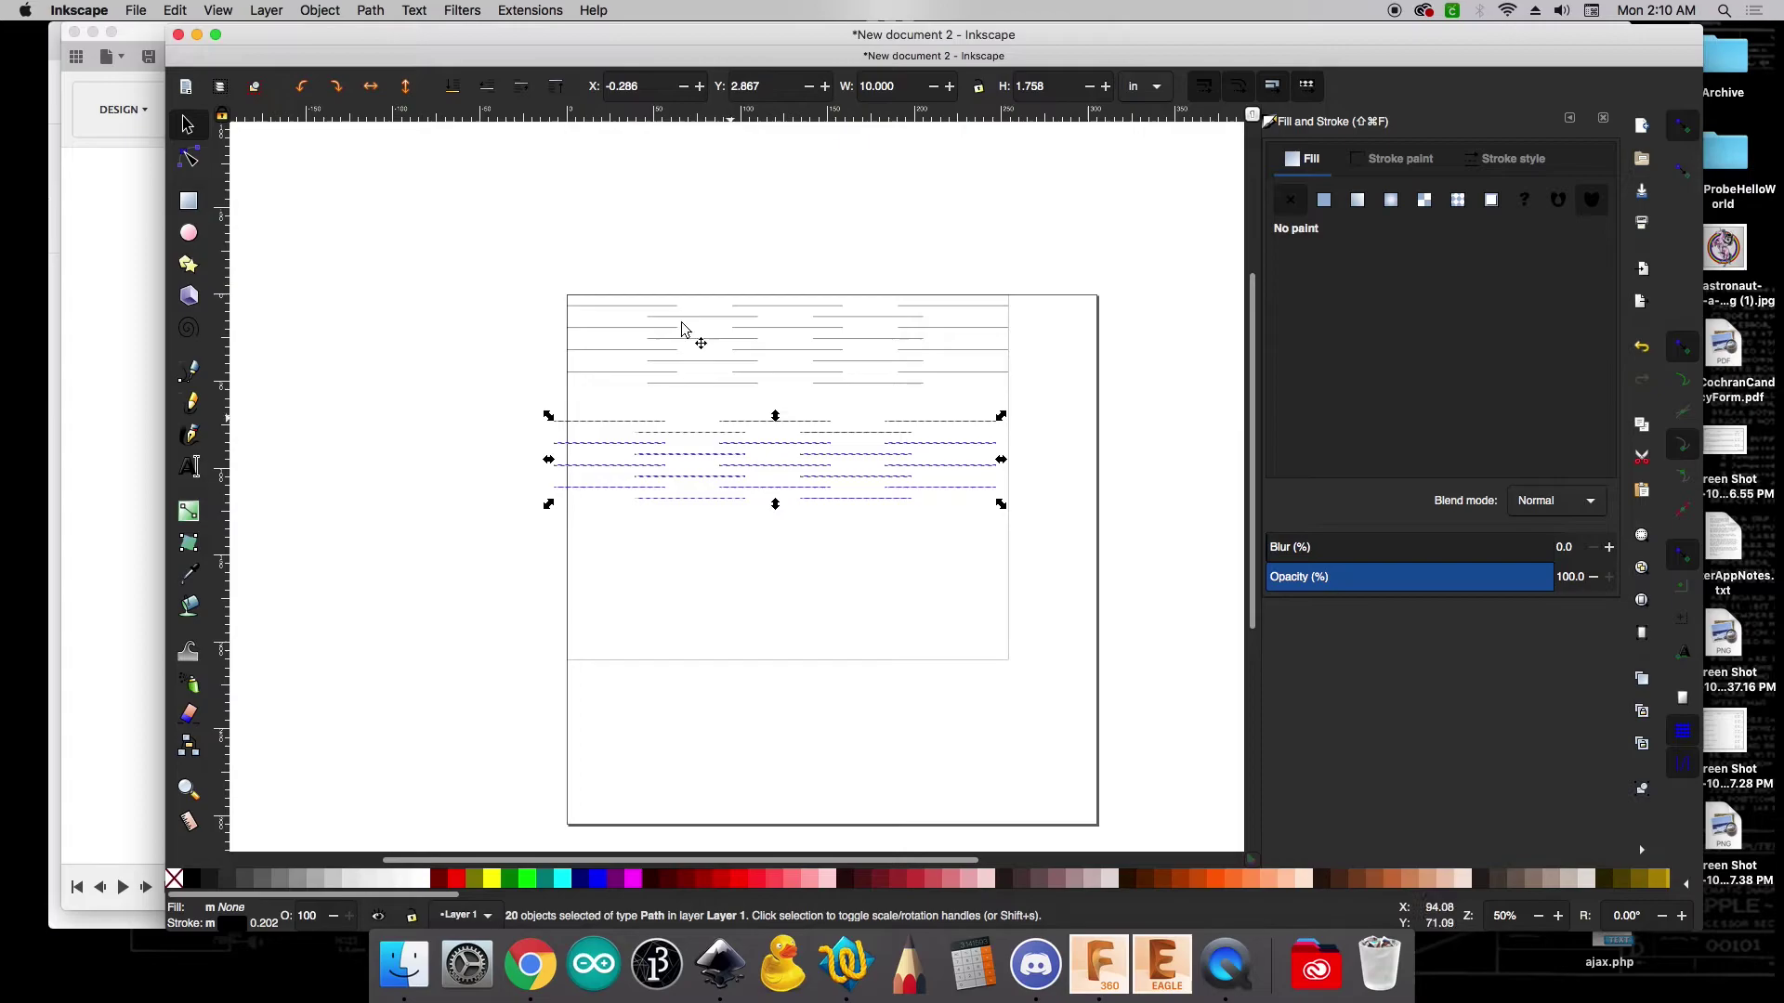
pyautogui.tripleClick(633, 86)
pyautogui.write('0')
pyautogui.press('Tab')
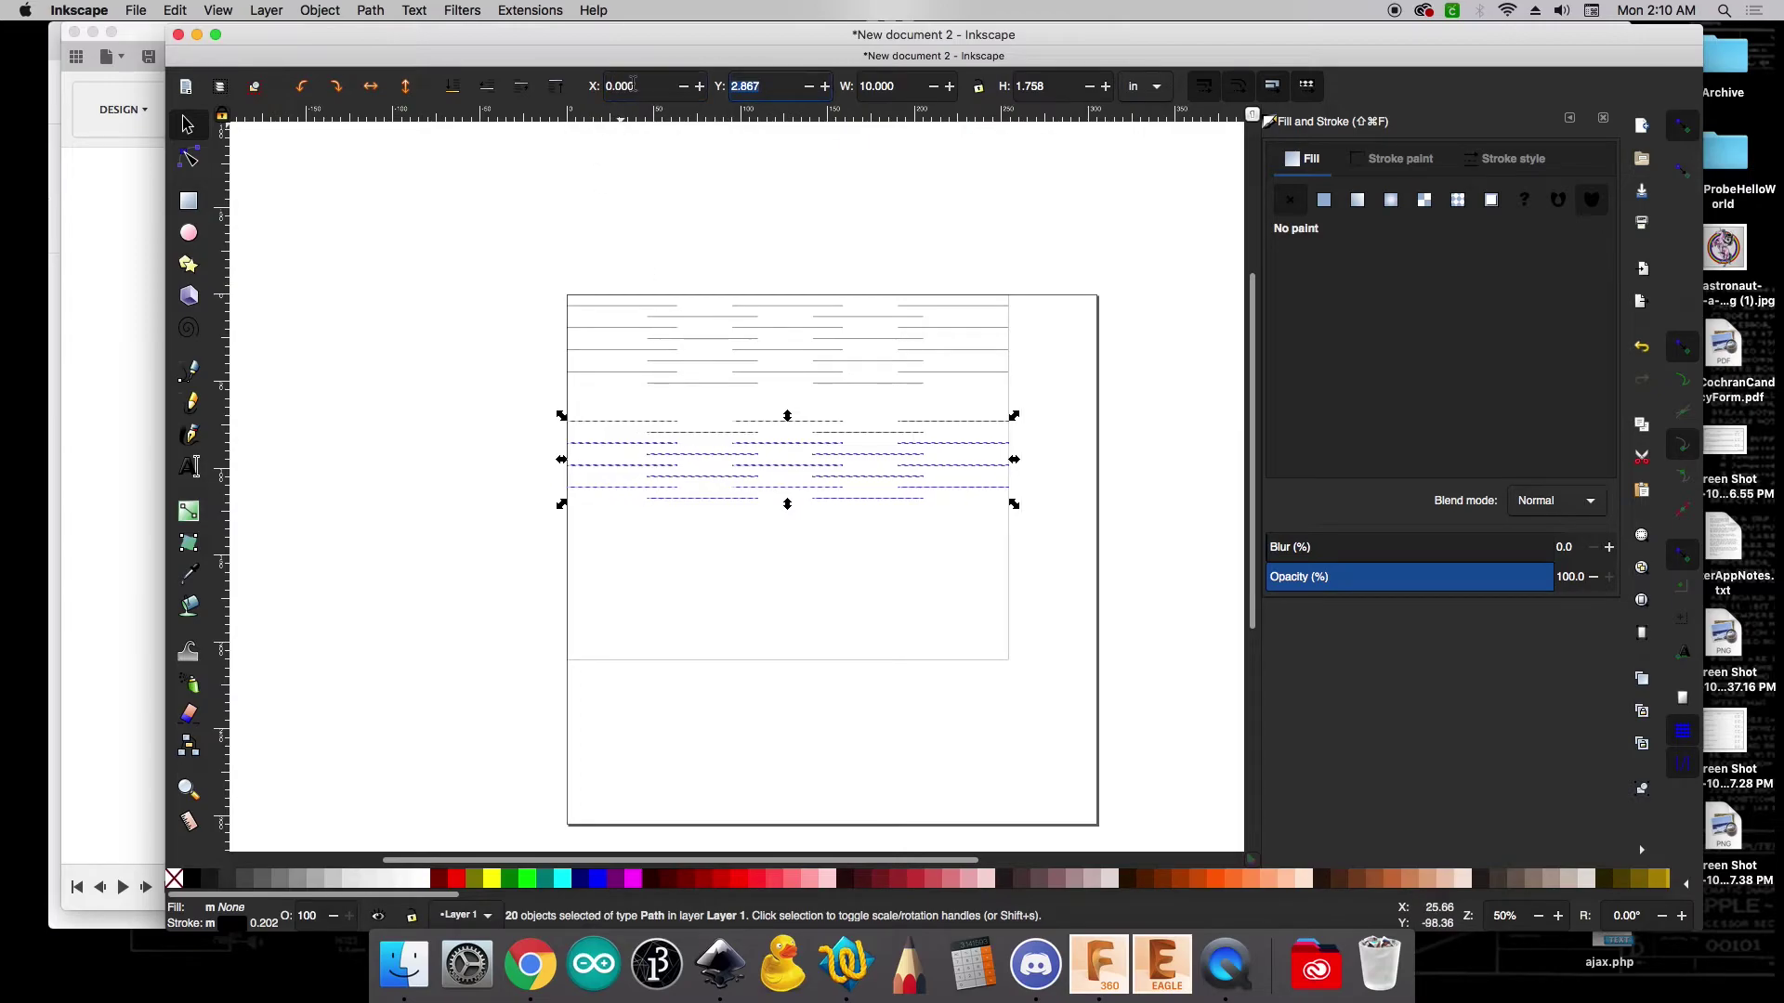
pyautogui.write('2.25')
pyautogui.press('Return')
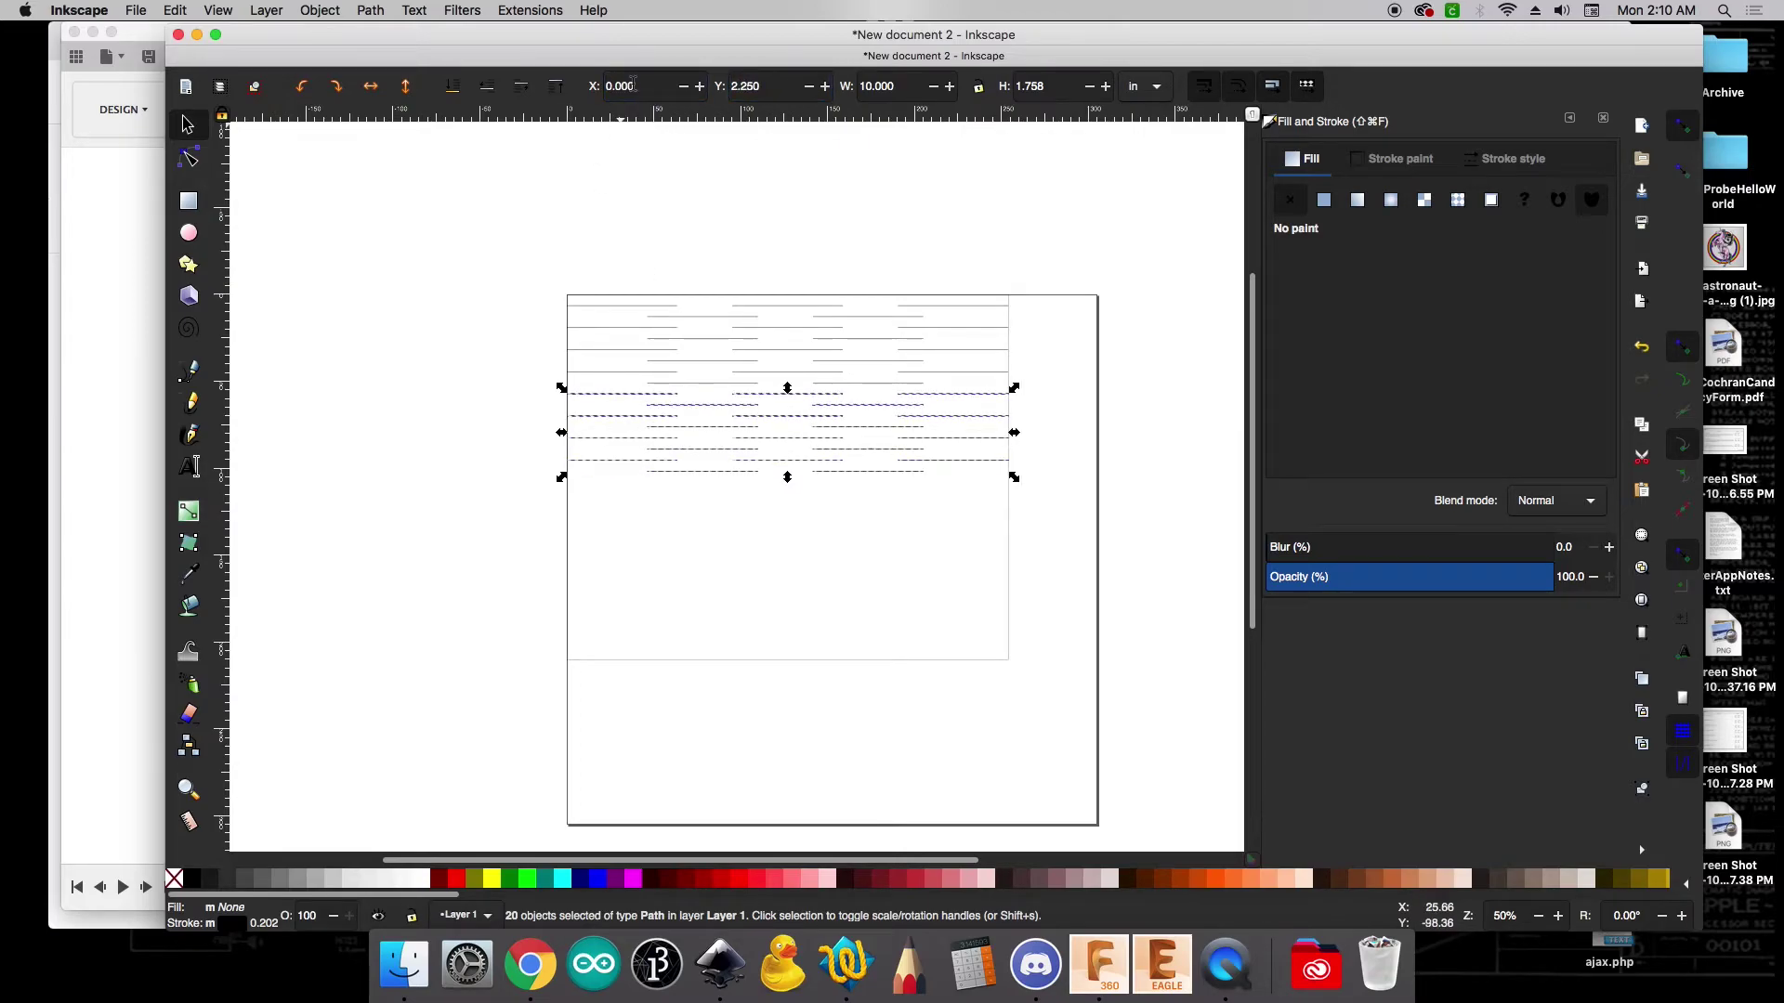
pyautogui.click(677, 199)
# Copy all existing rows of kerf lines, position the pasted block at X 0, Y 4.25 in, and deselect it
pyautogui.moveTo(538, 253); pyautogui.dragTo(1041, 501)
pyautogui.hotkey('ctrl', 'c')
pyautogui.hotkey('ctrl', 'v')
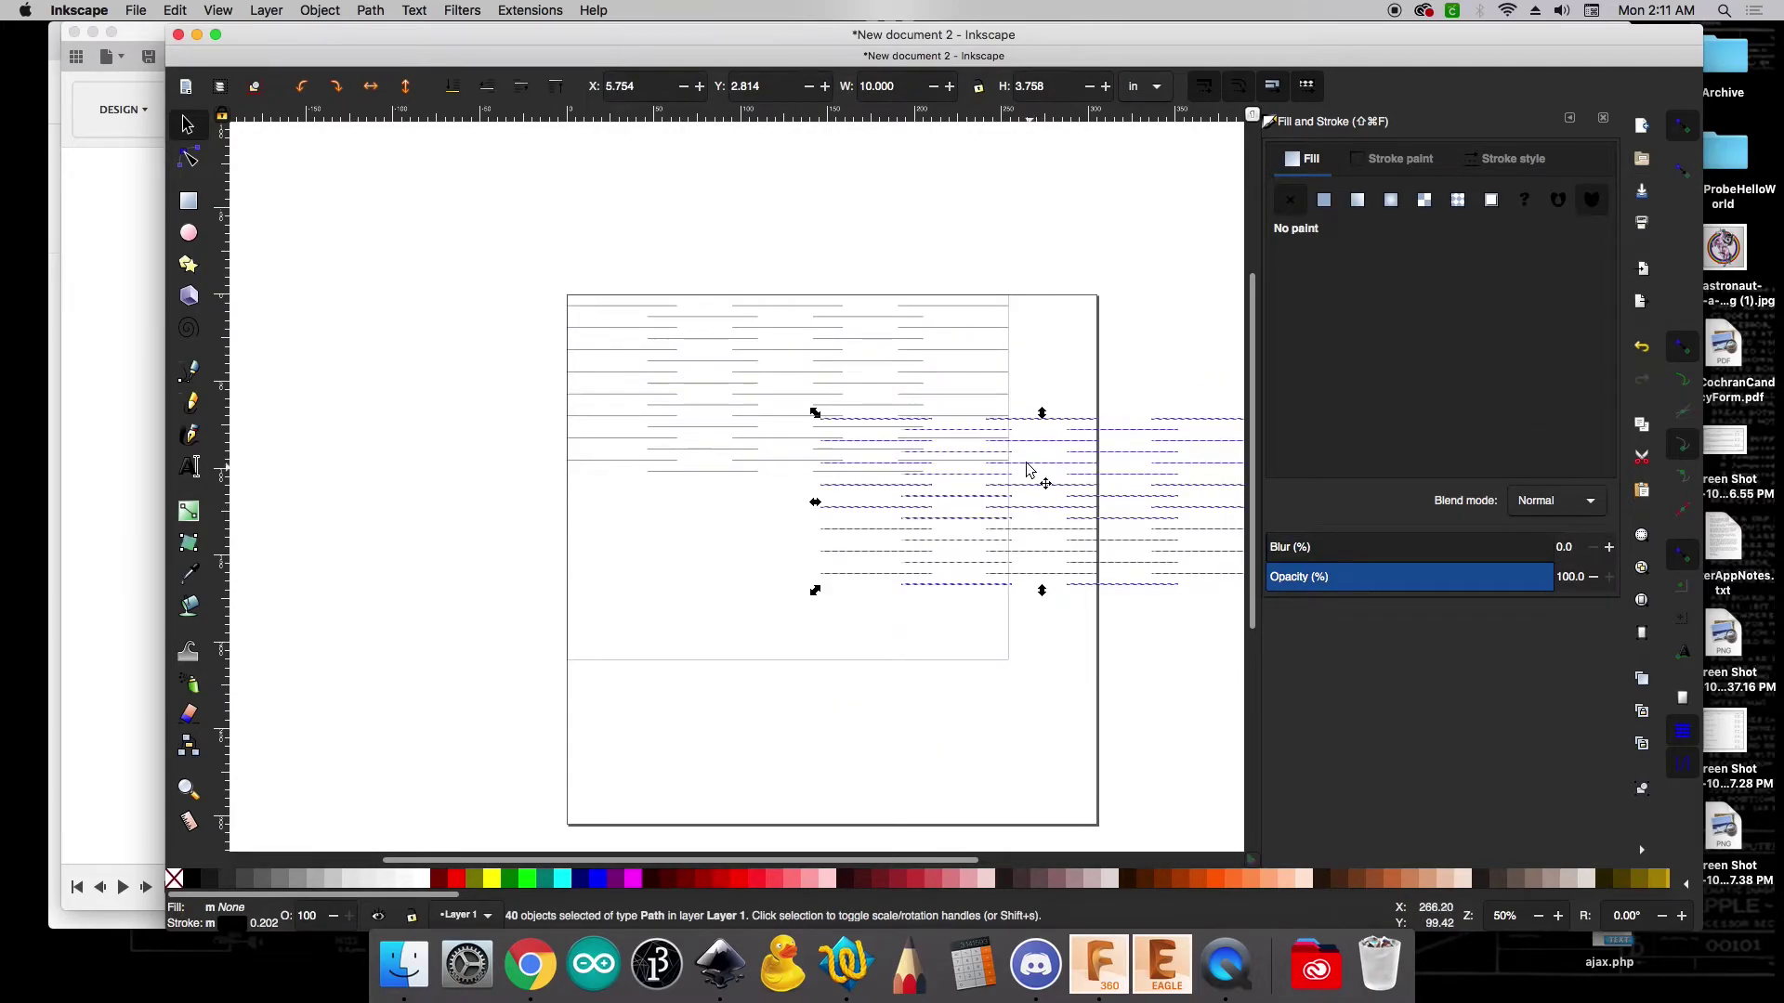
pyautogui.moveTo(920, 585); pyautogui.dragTo(671, 661)
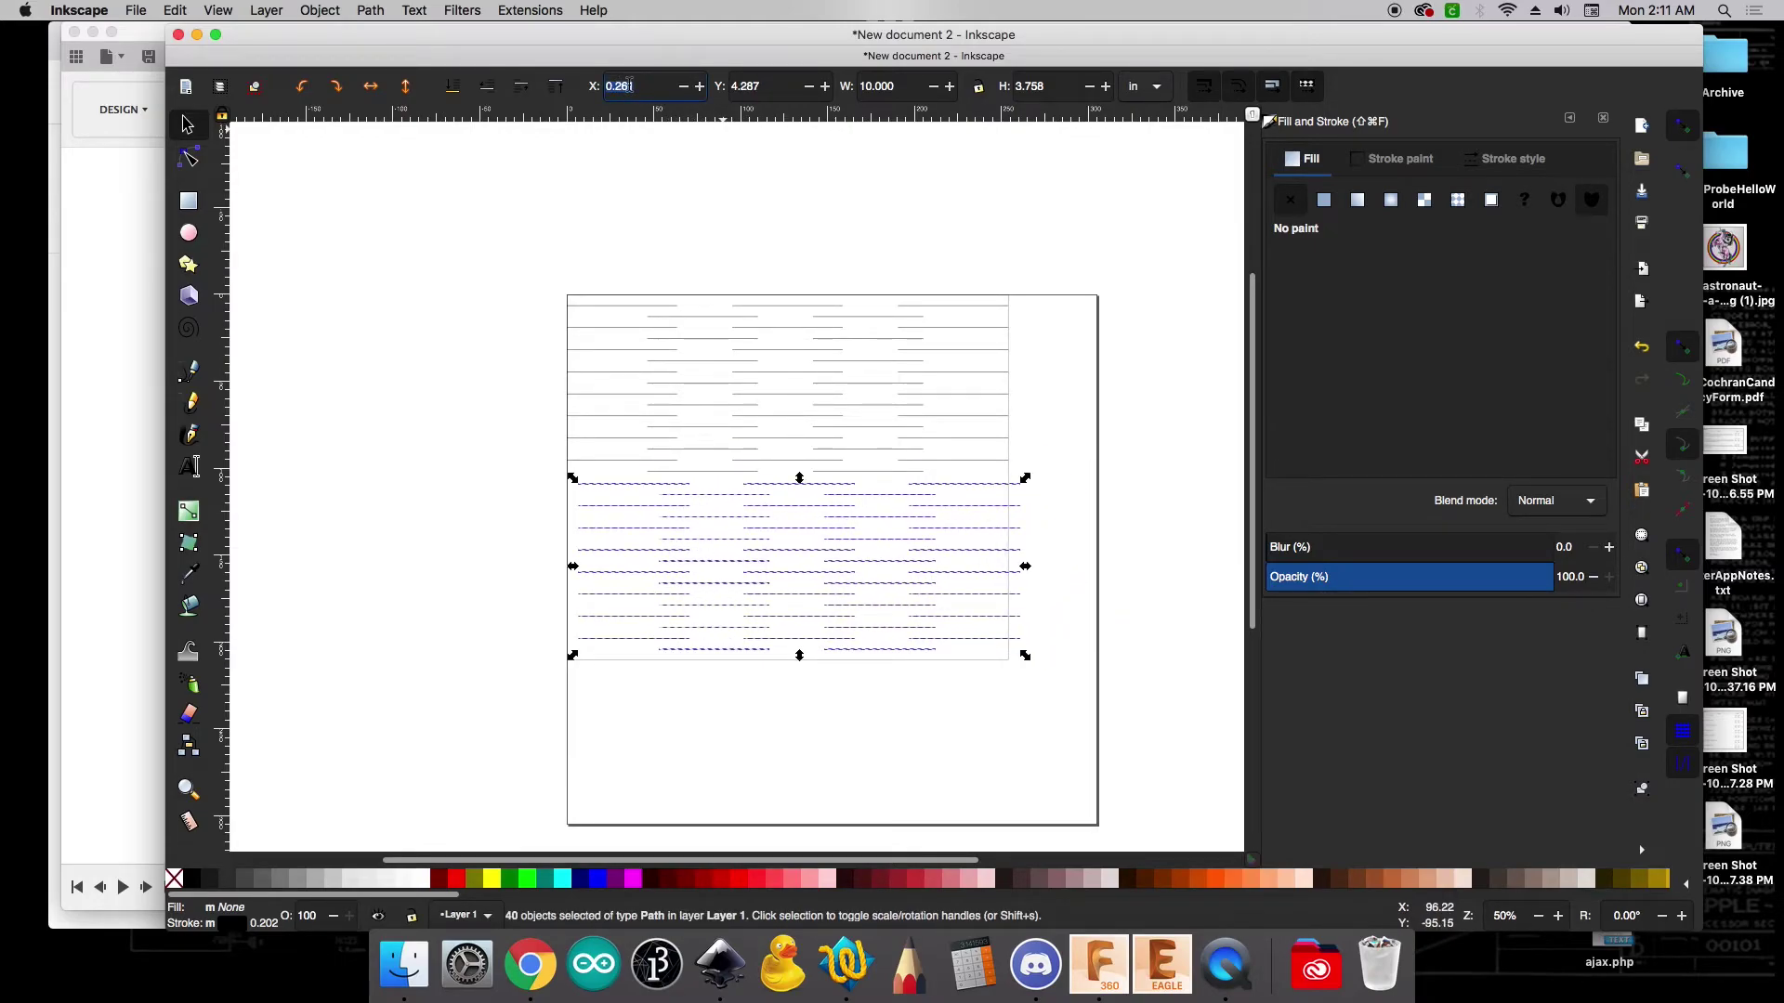
pyautogui.write('0')
pyautogui.press('Tab')
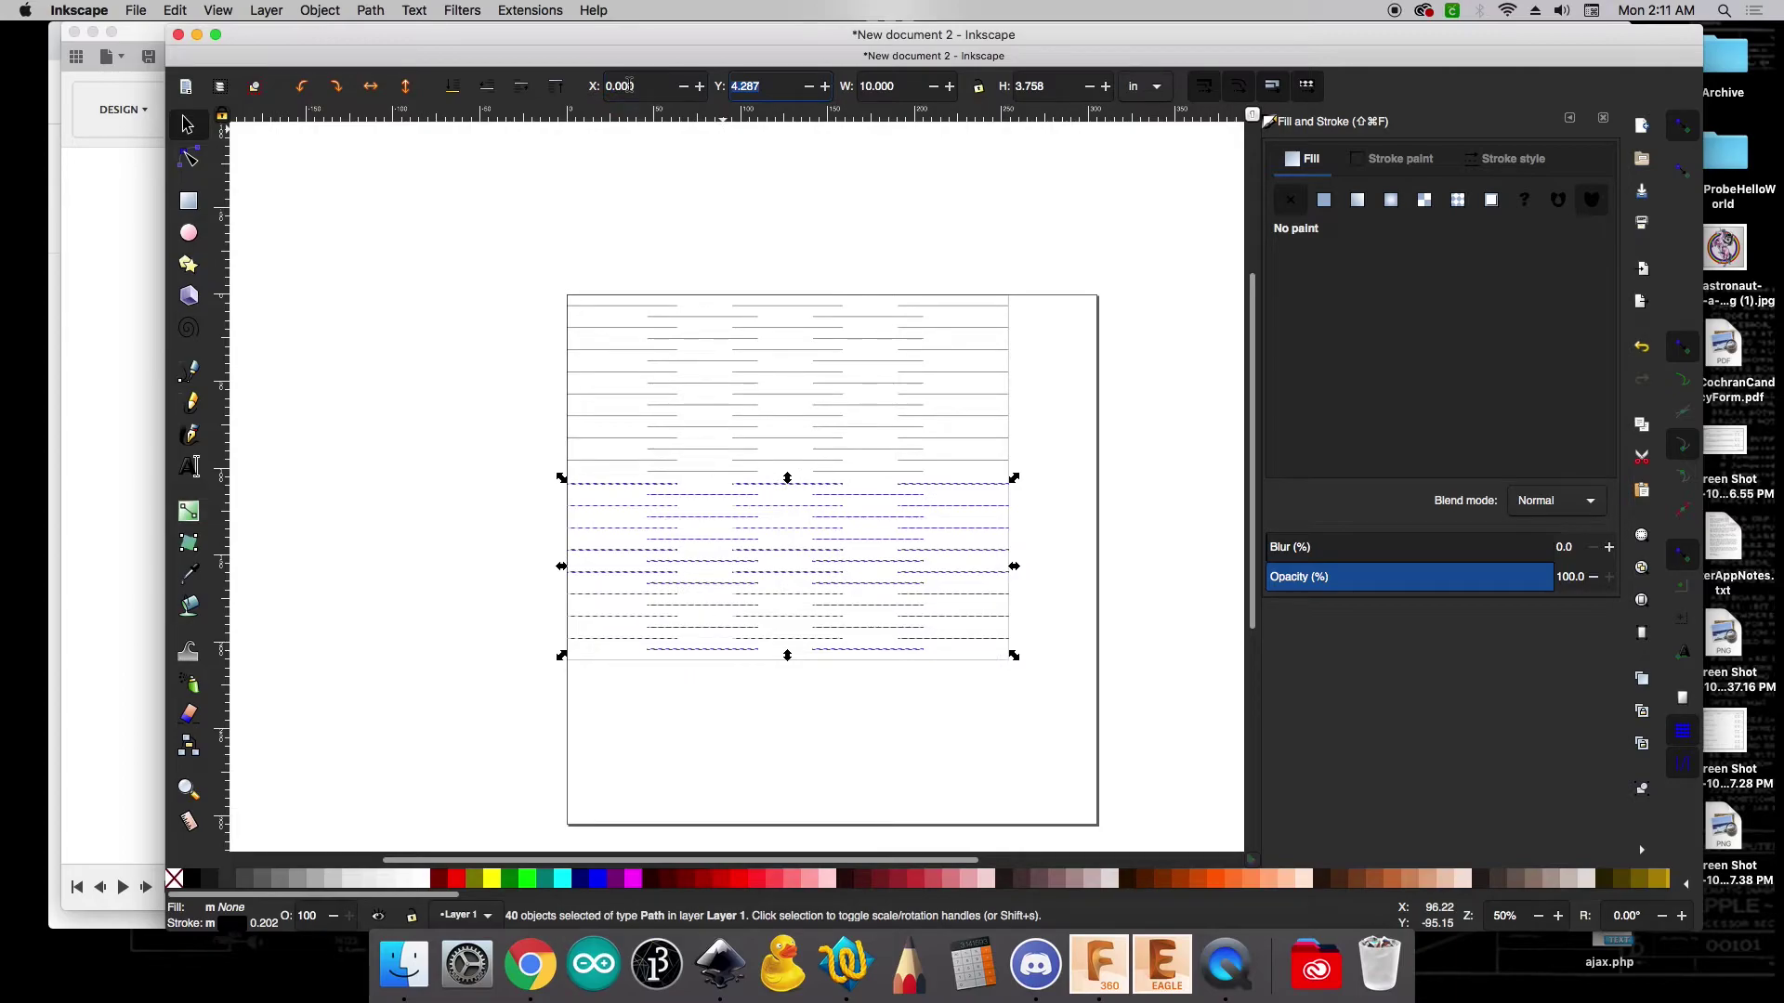
pyautogui.write('4.25')
pyautogui.press('Return')
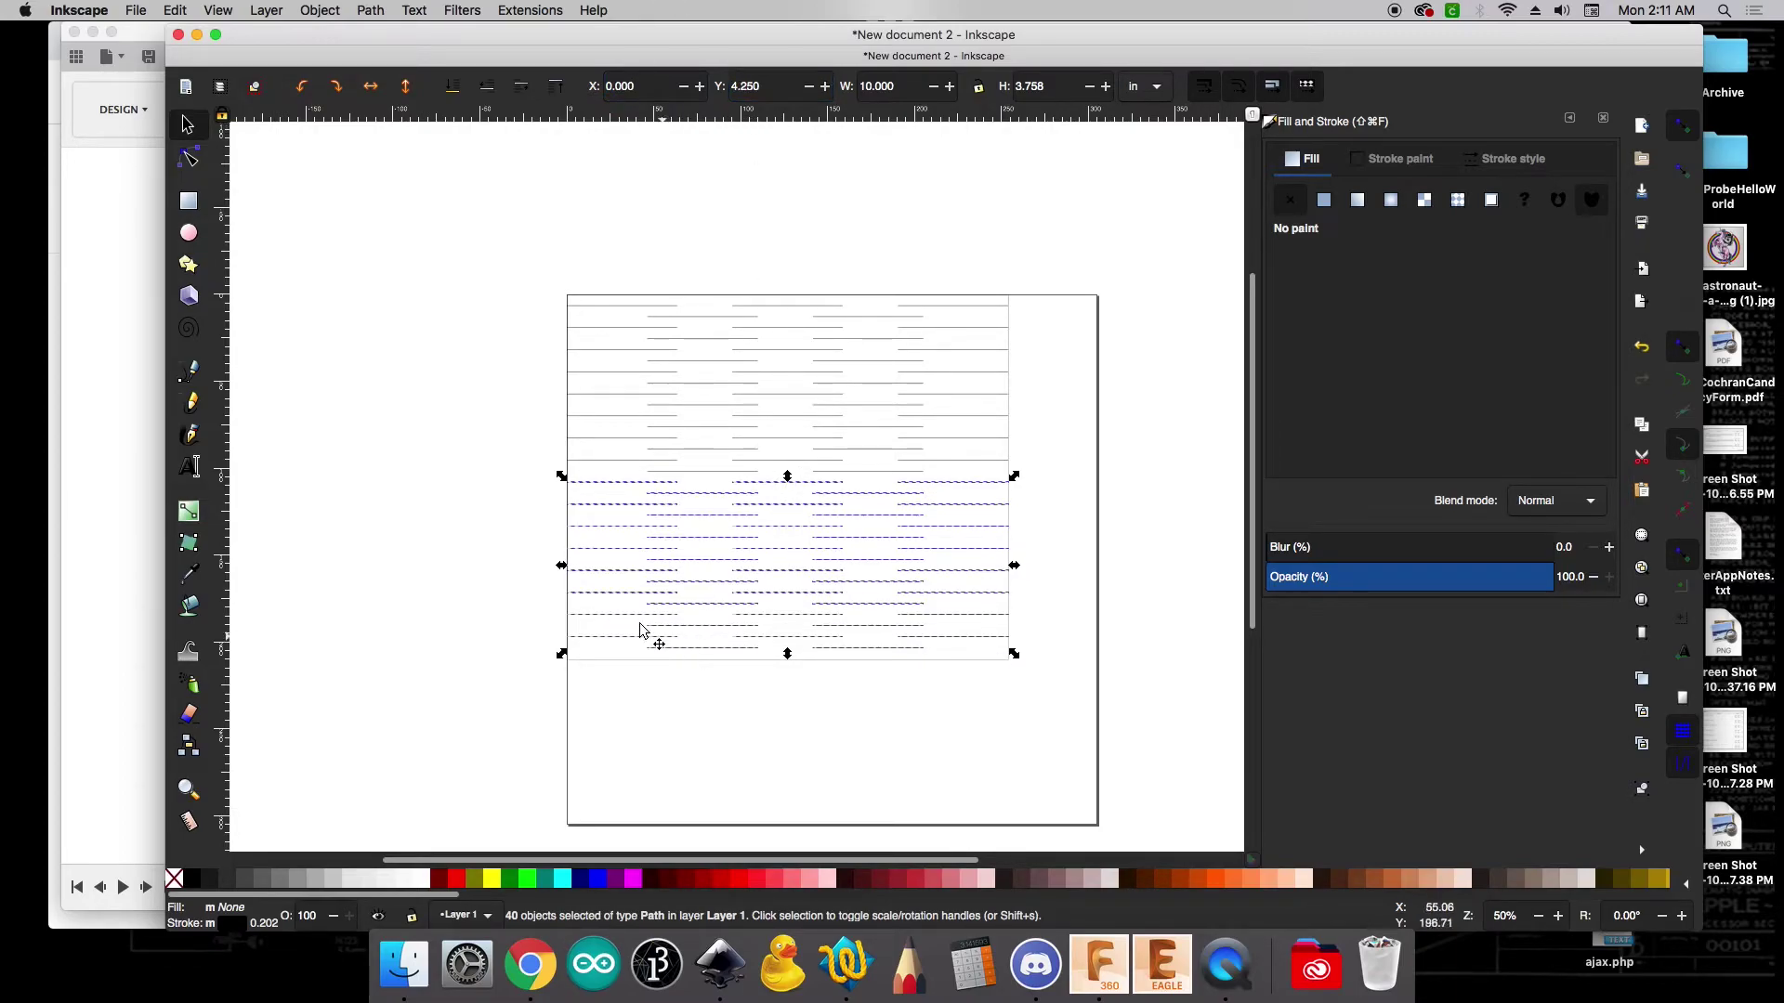
pyautogui.click(510, 592)
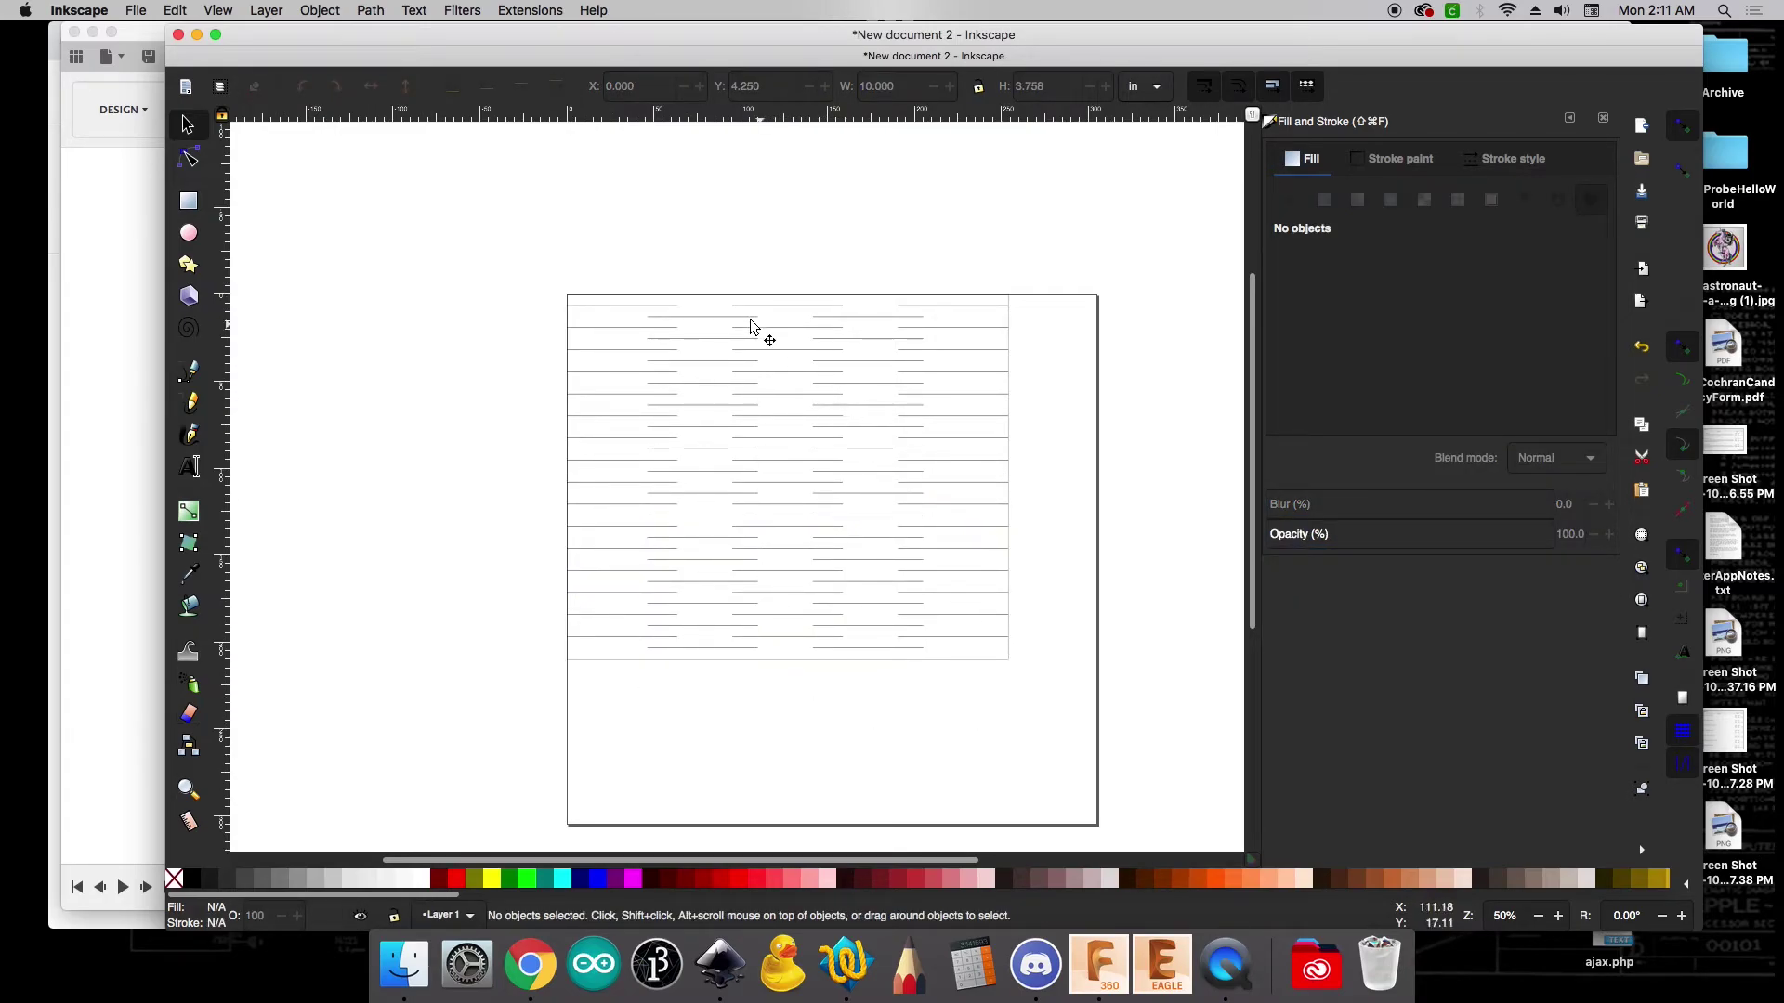
# Save the kerf drawing as kerf.svg in the Kiosk folder in Inkscape SVG format
pyautogui.press('alt')
pyautogui.press('super+s')
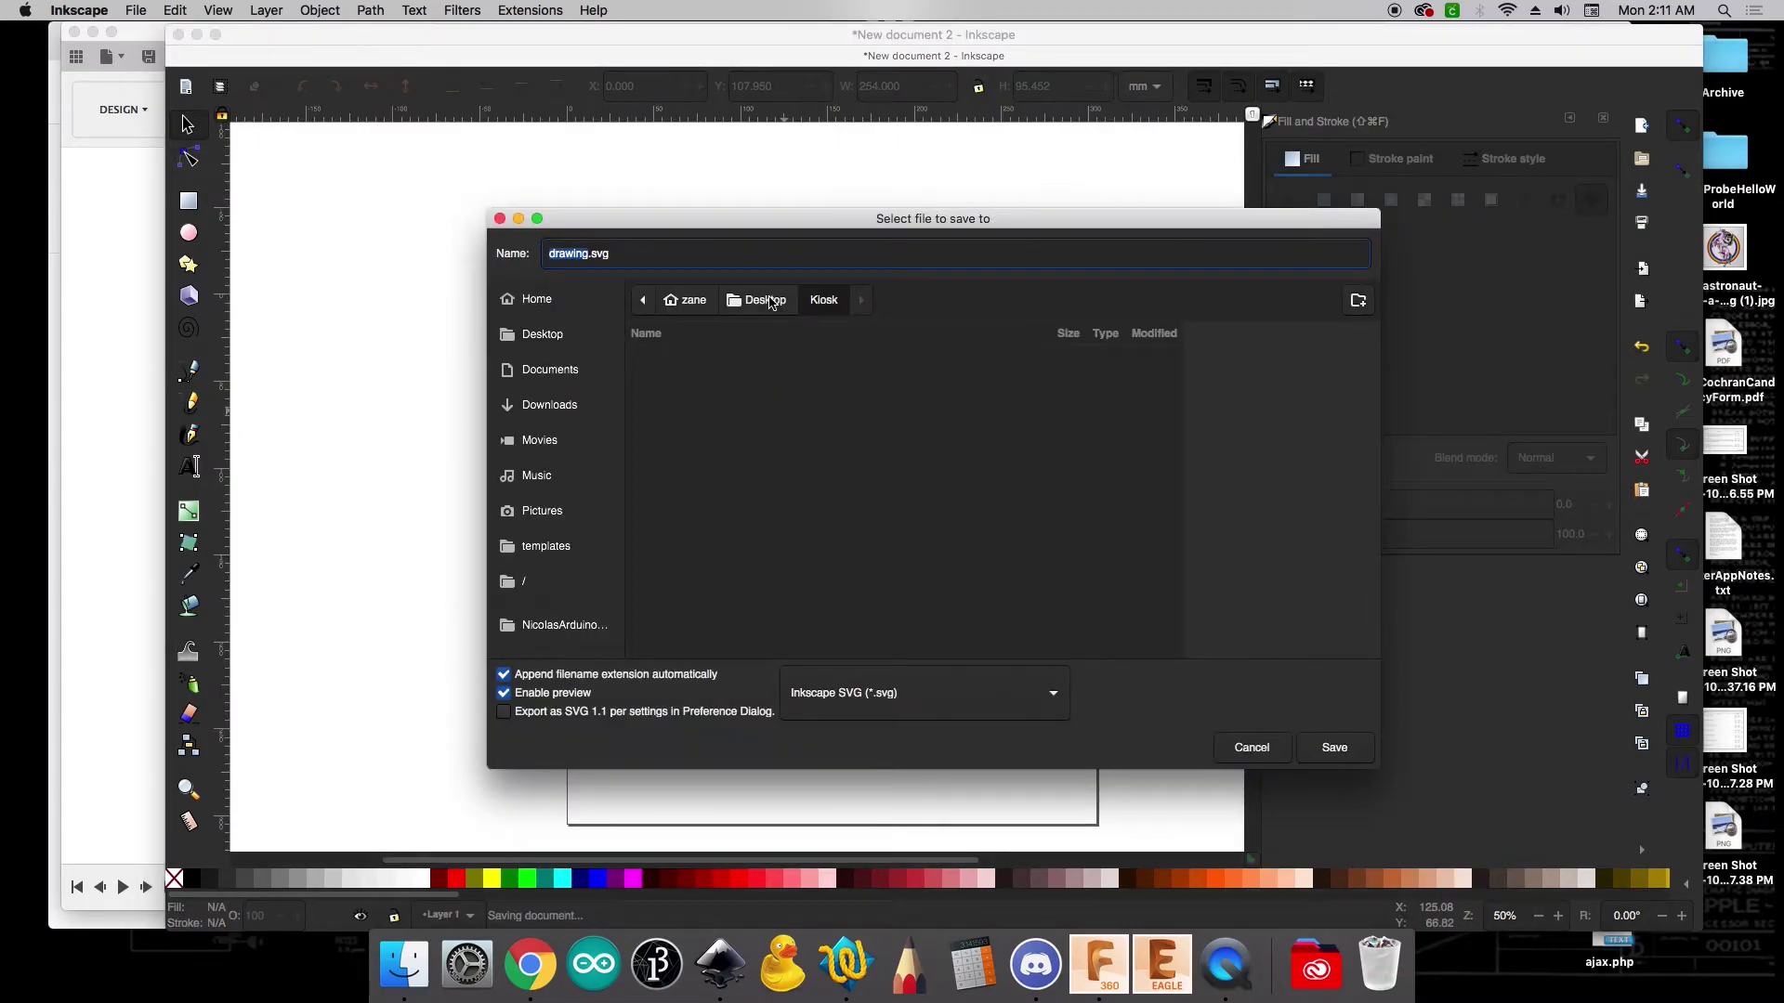
pyautogui.write('kerf')
pyautogui.press('Return')
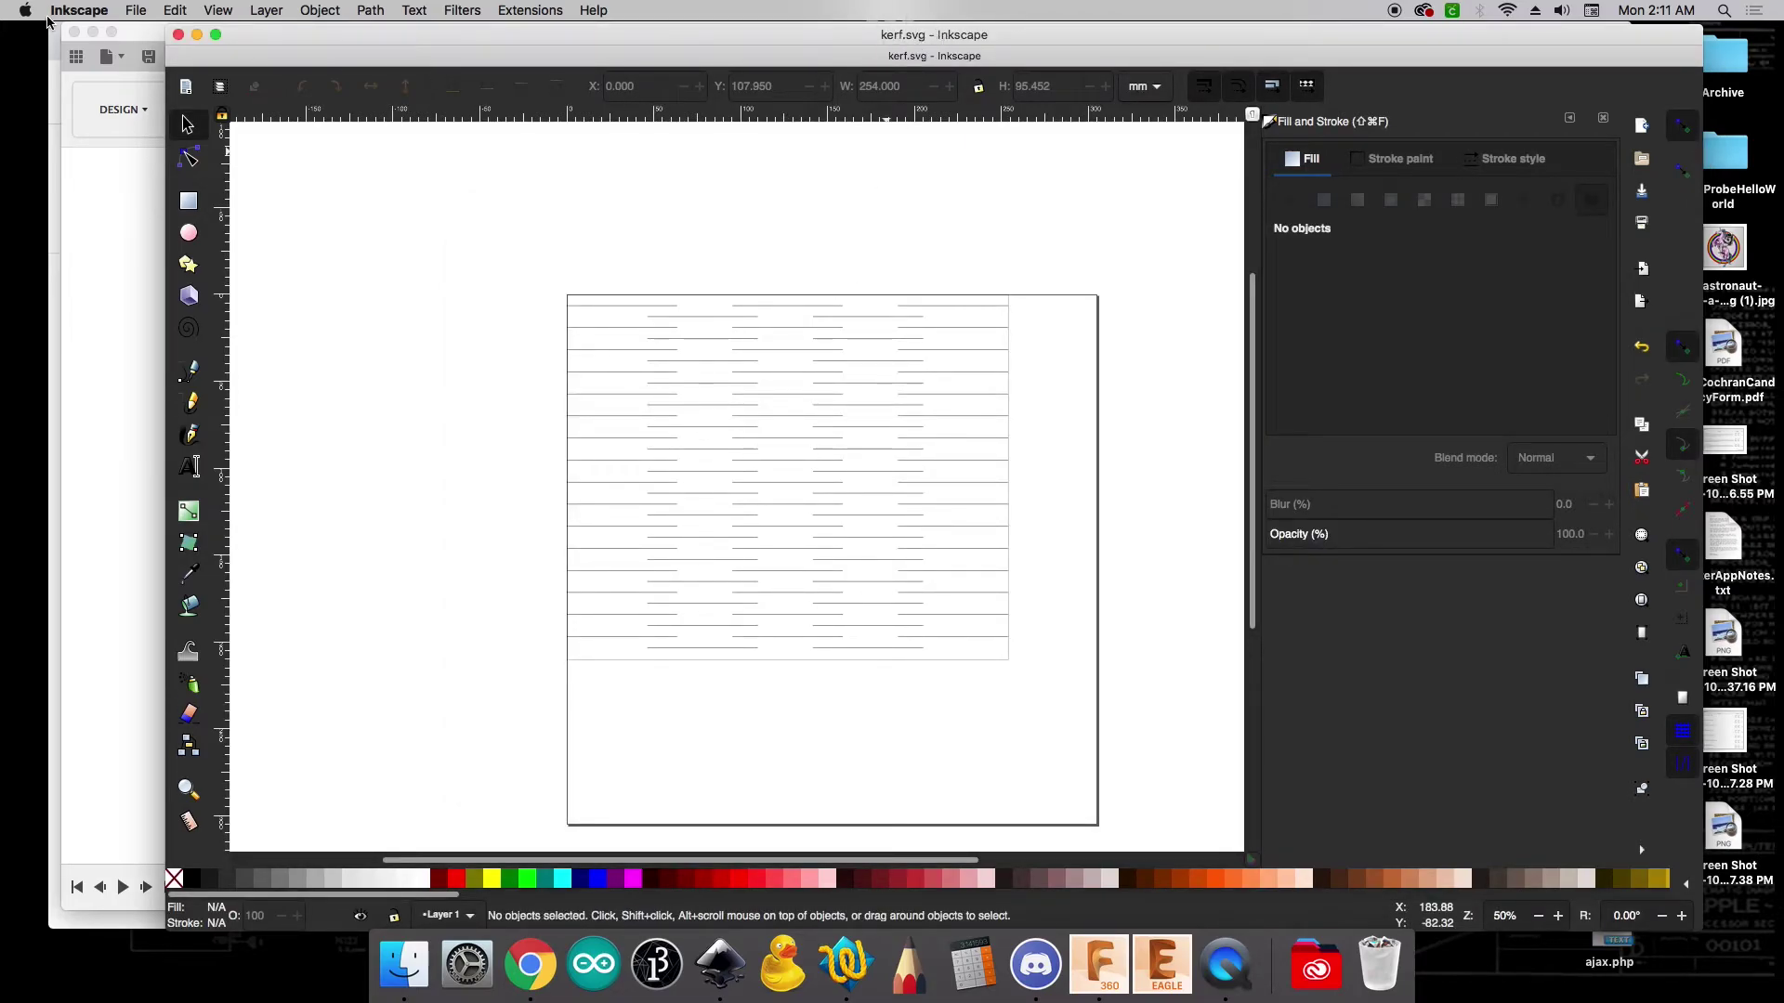
# Save a version as kerf.dxf in the Kiosk folder in Desktop Cutting Plotter (AutoCAD DXF R14) format, with inches as base unit
pyautogui.click(135, 13)
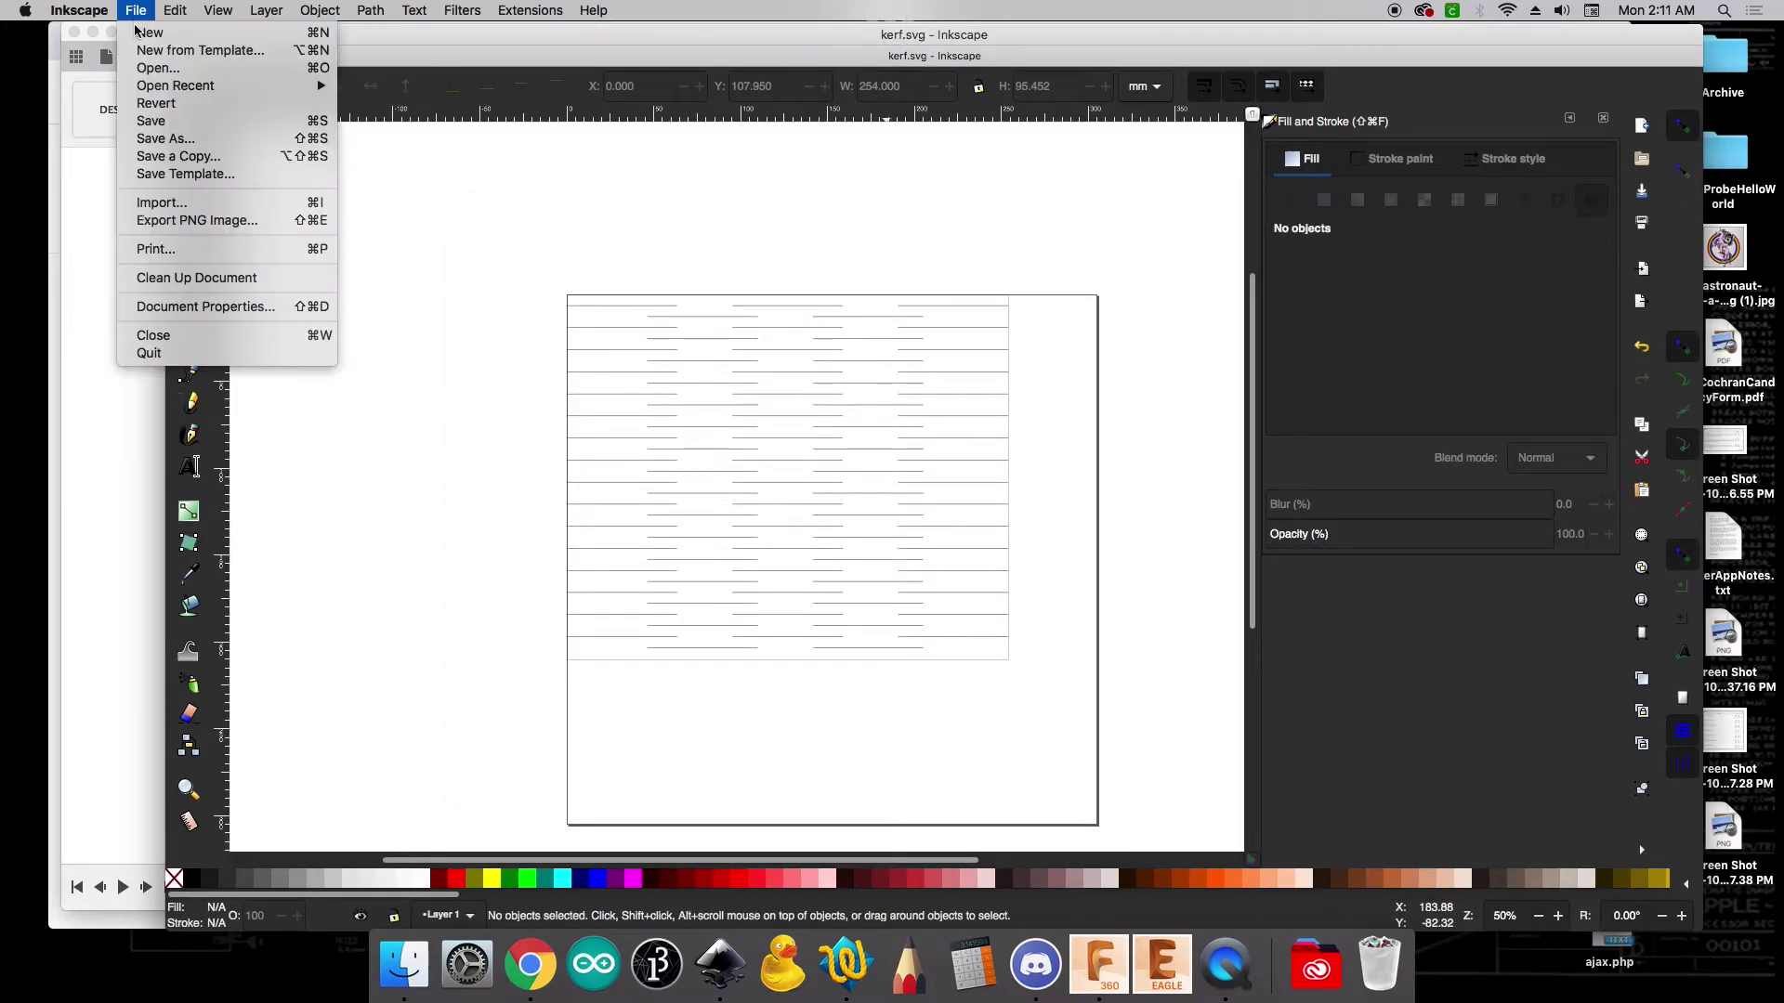
pyautogui.click(197, 137)
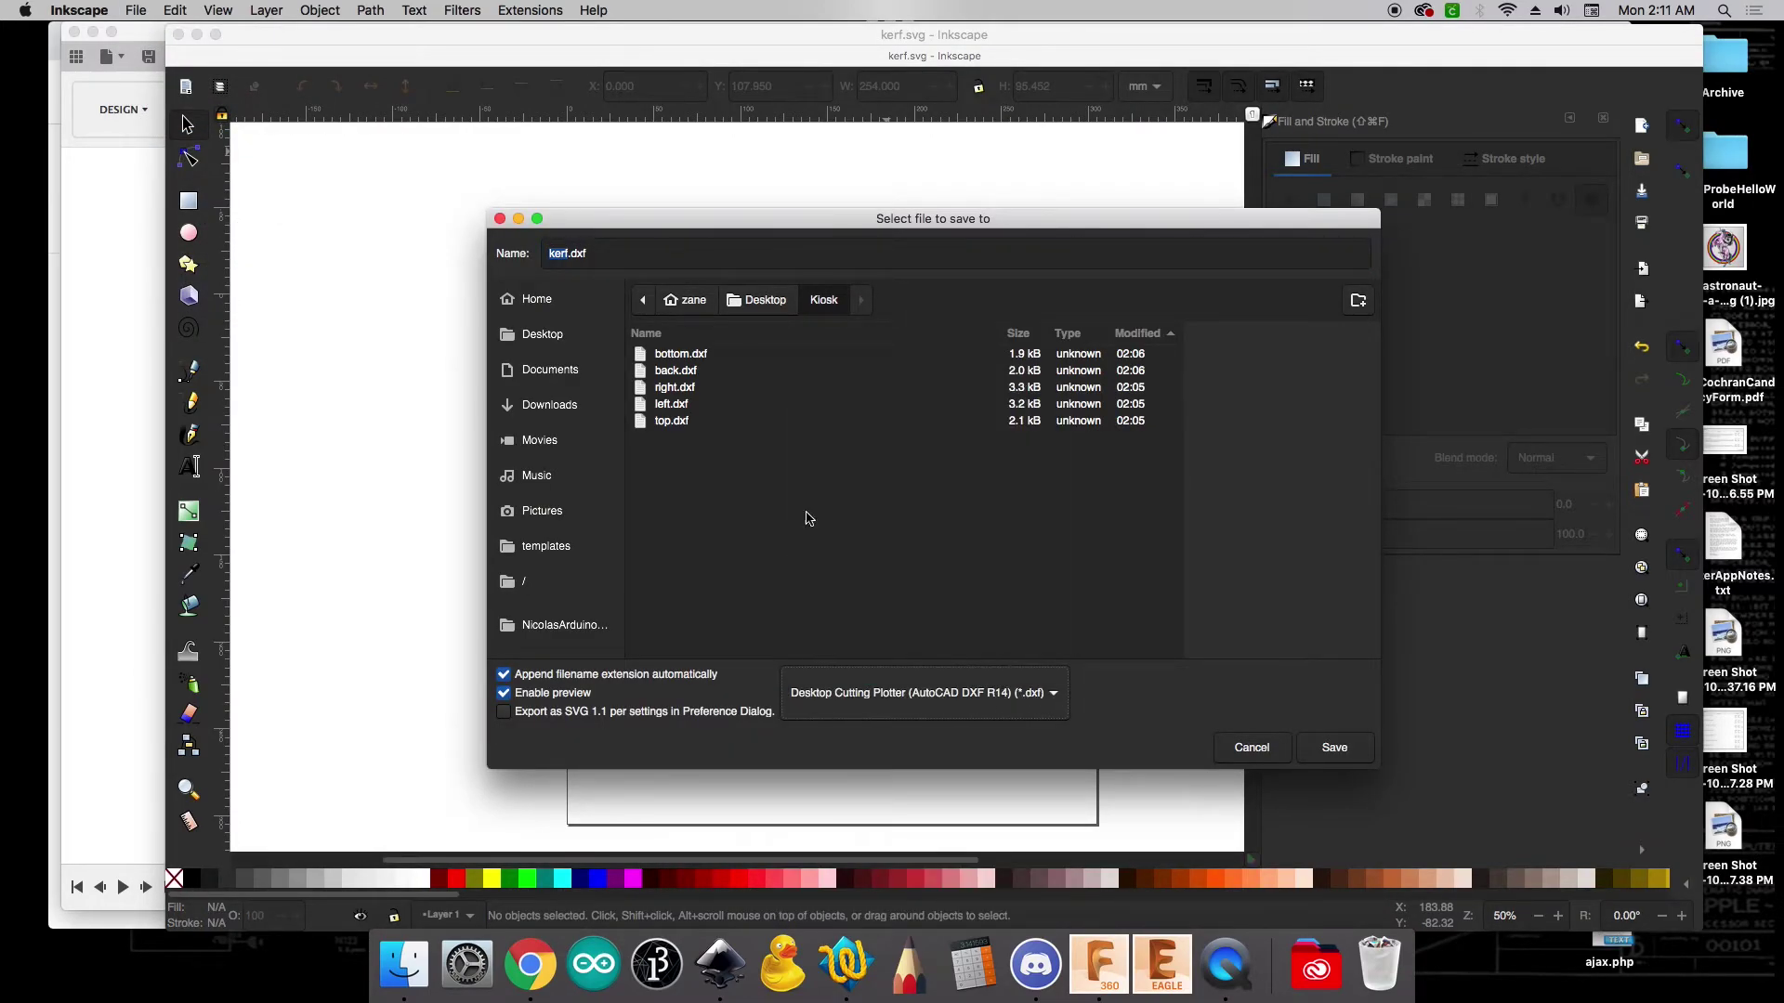
pyautogui.click(1339, 751)
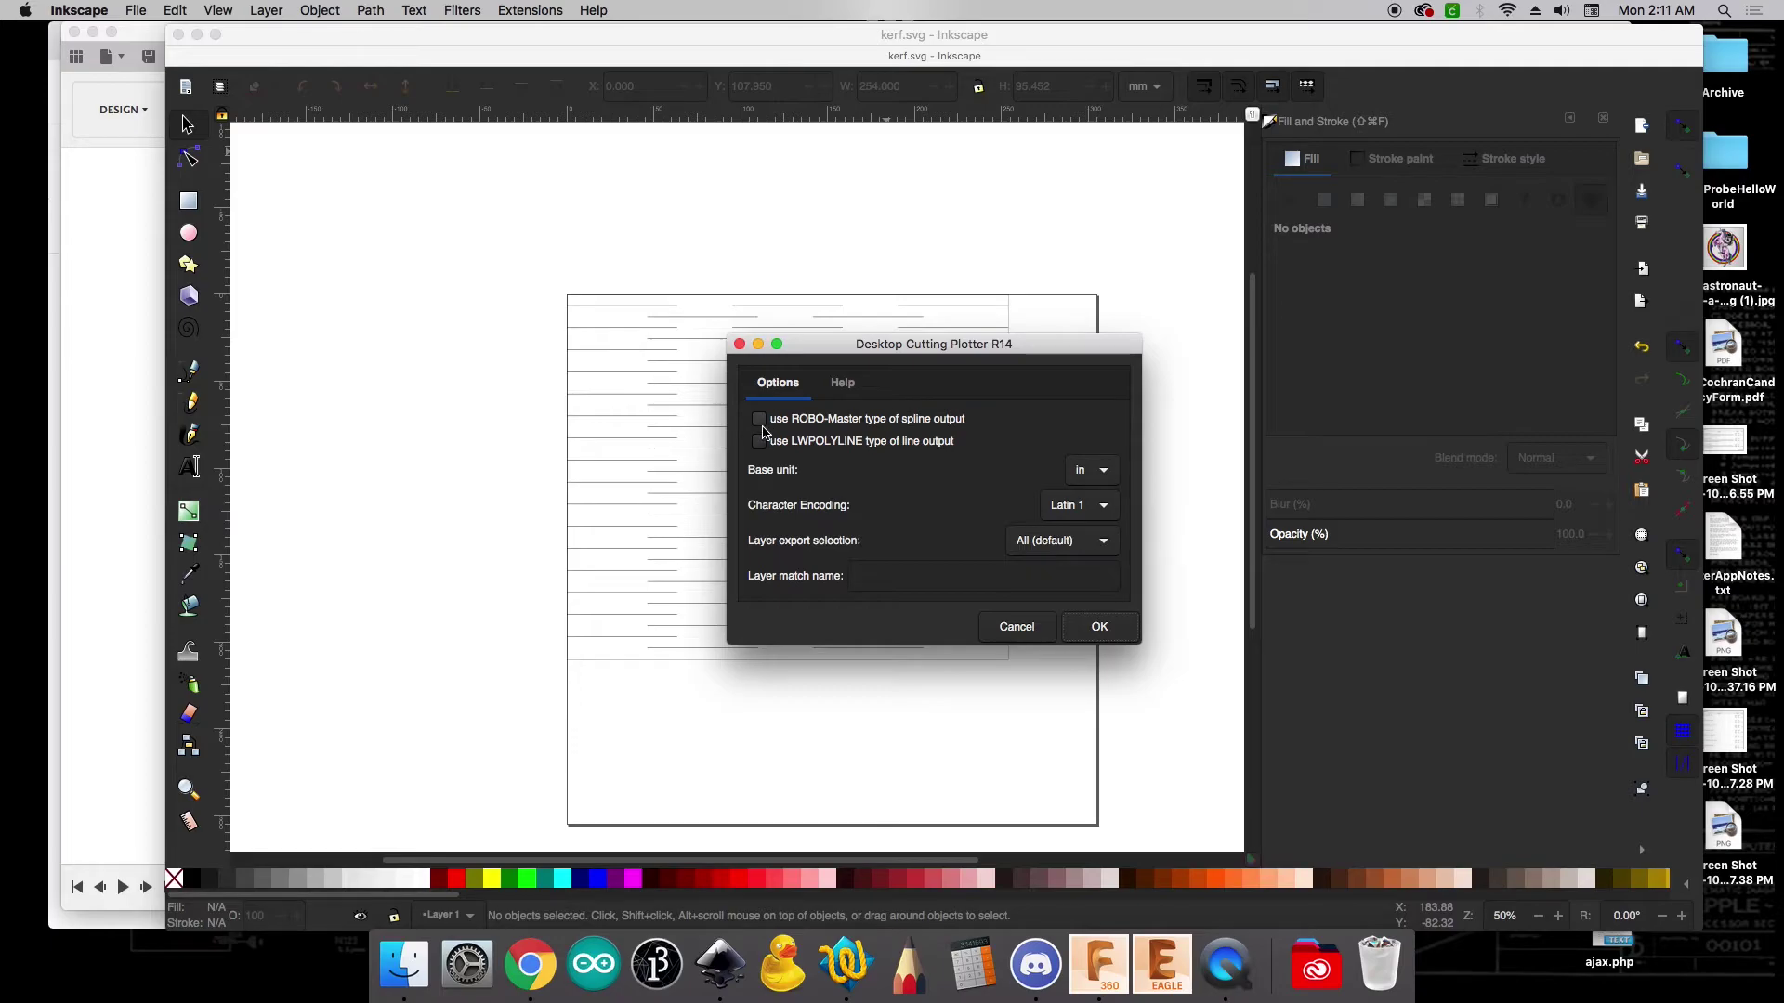
pyautogui.click(1097, 630)
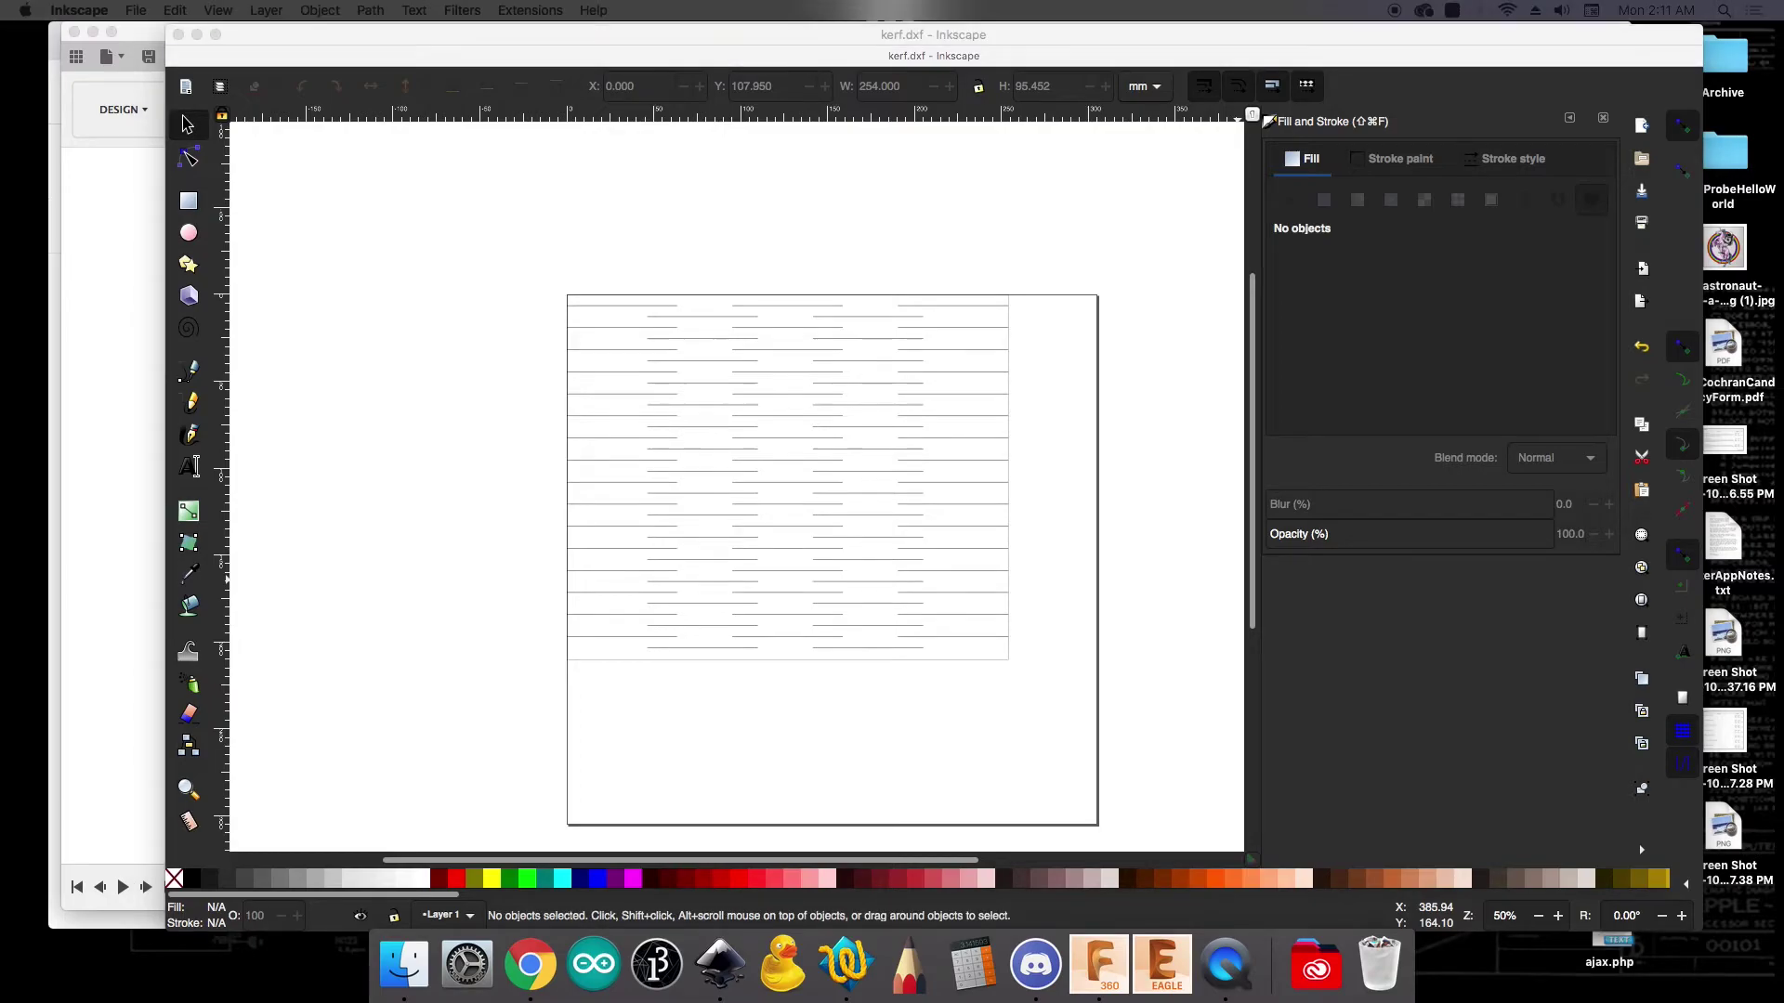
# Switch to the Kiosk folder in Finder and check the DXF files of the panels and the kerf pattern
pyautogui.moveTo(1783, 206); pyautogui.dragTo(1044, 143)
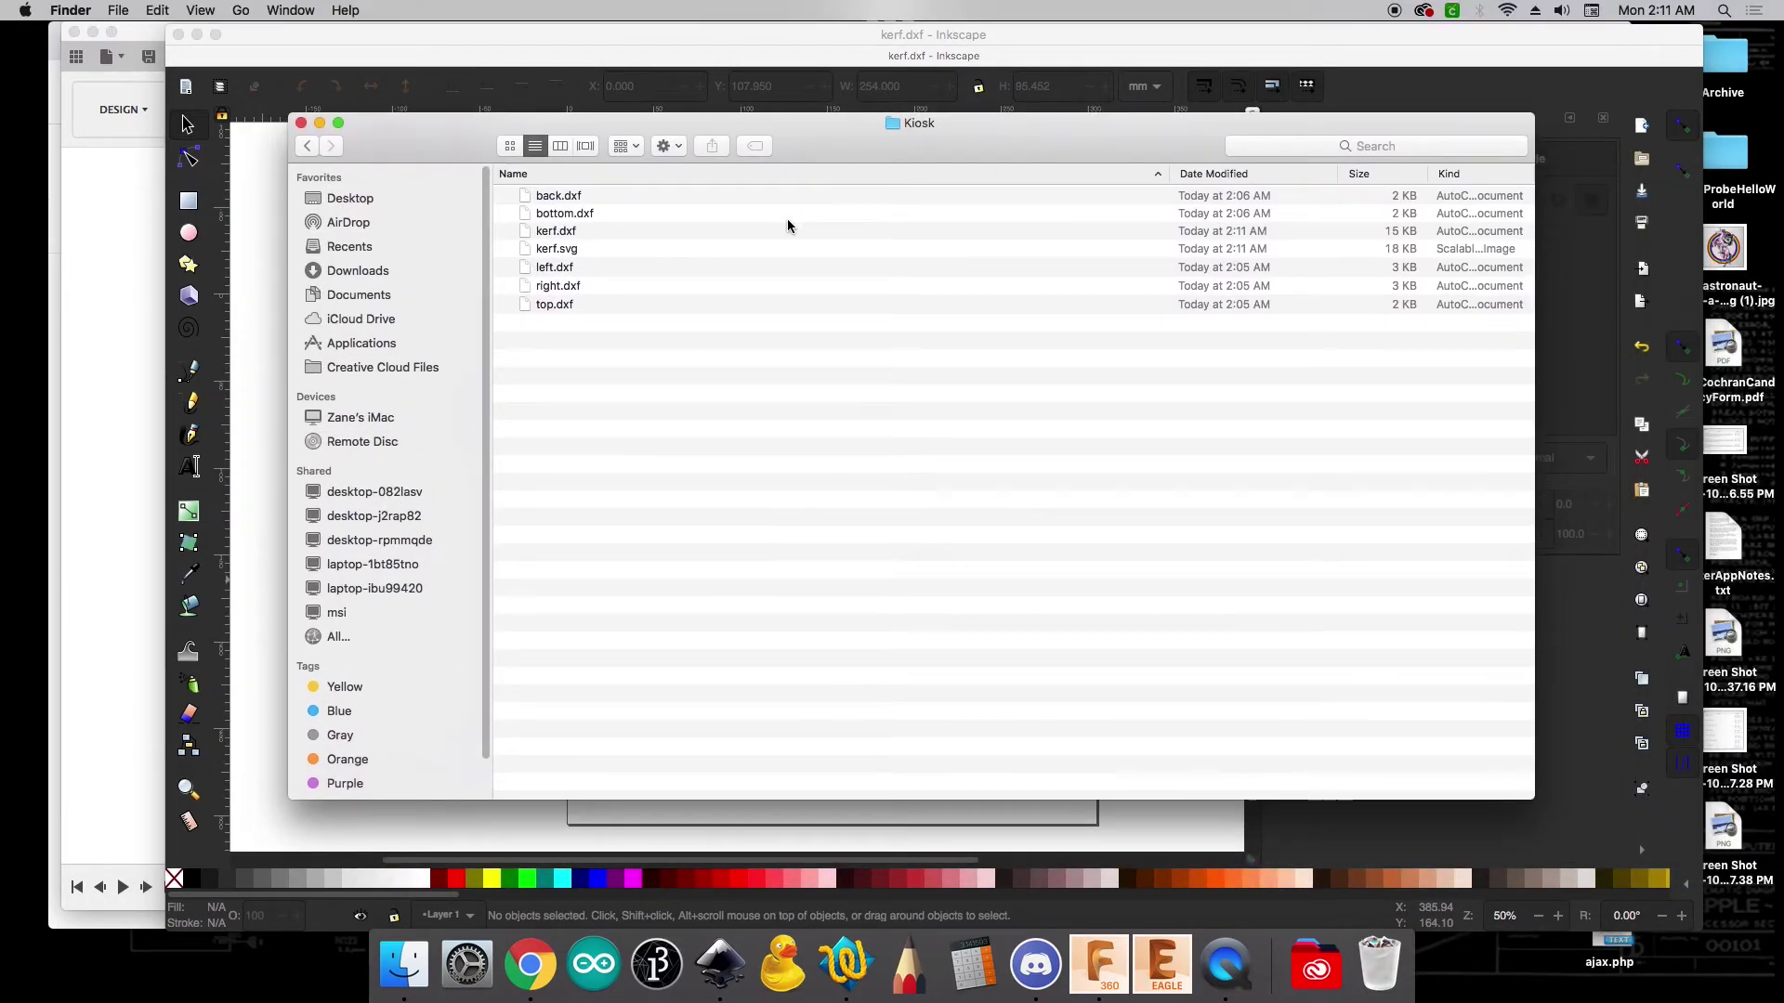
pyautogui.click(567, 198)
pyautogui.click(566, 215)
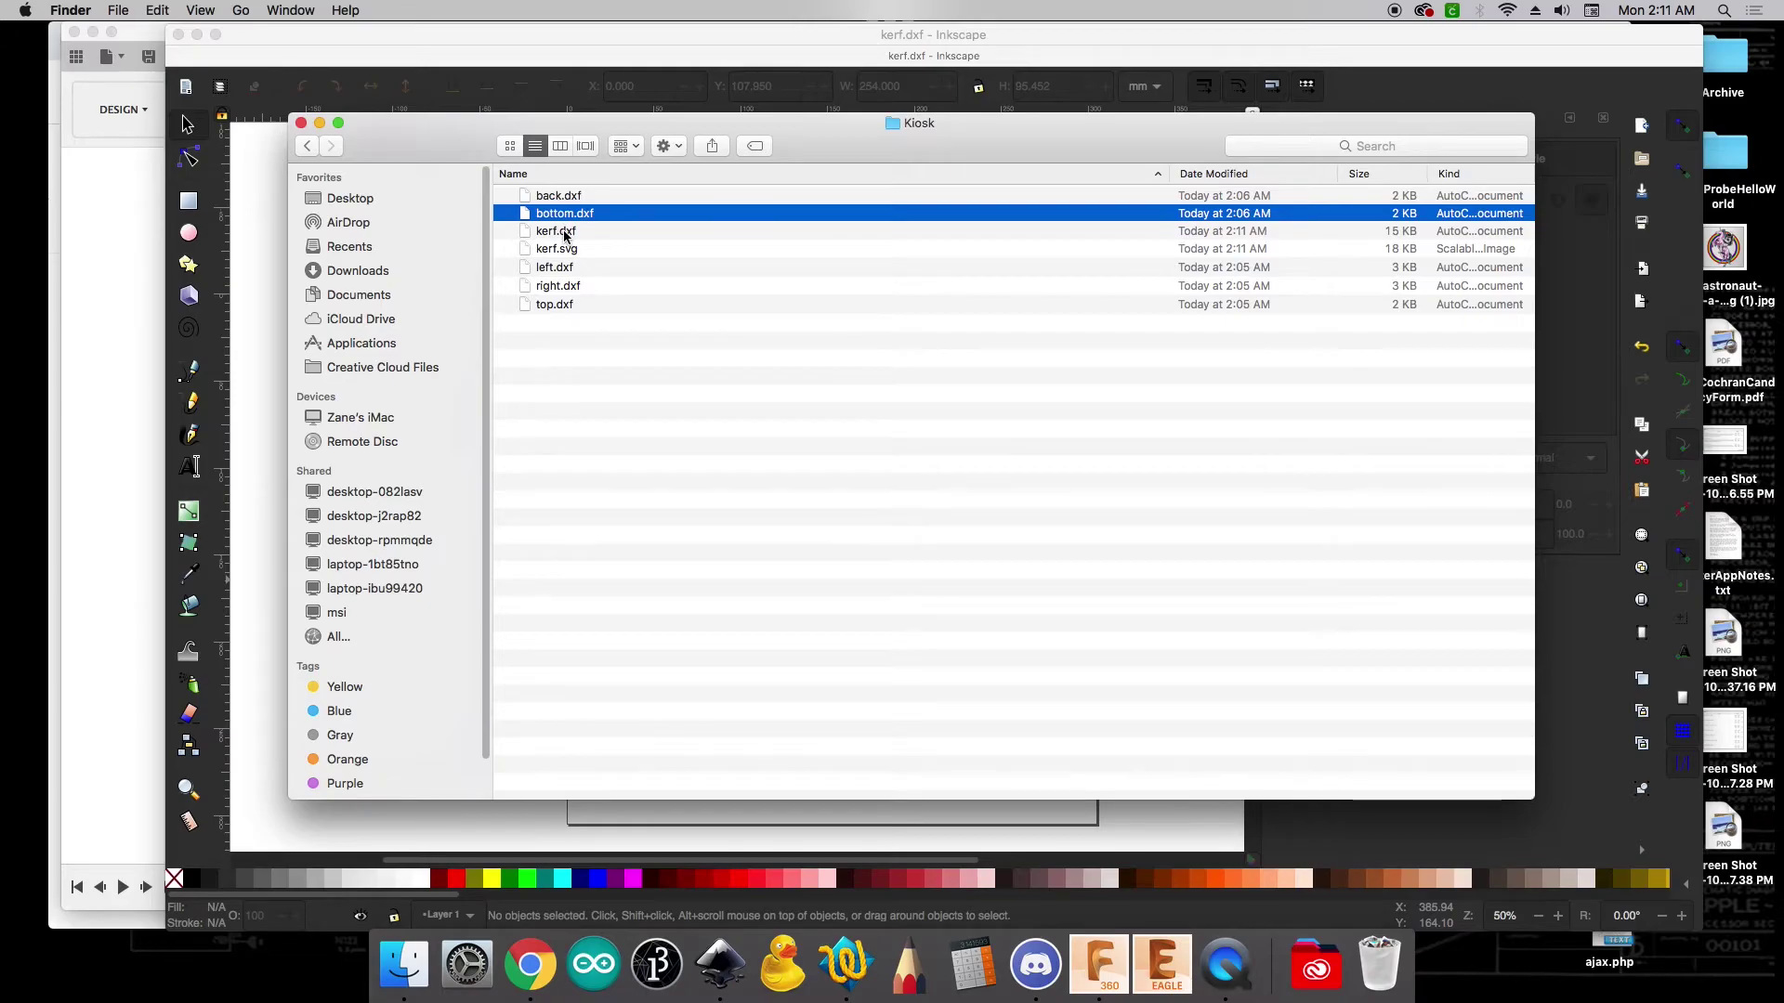
pyautogui.click(568, 232)
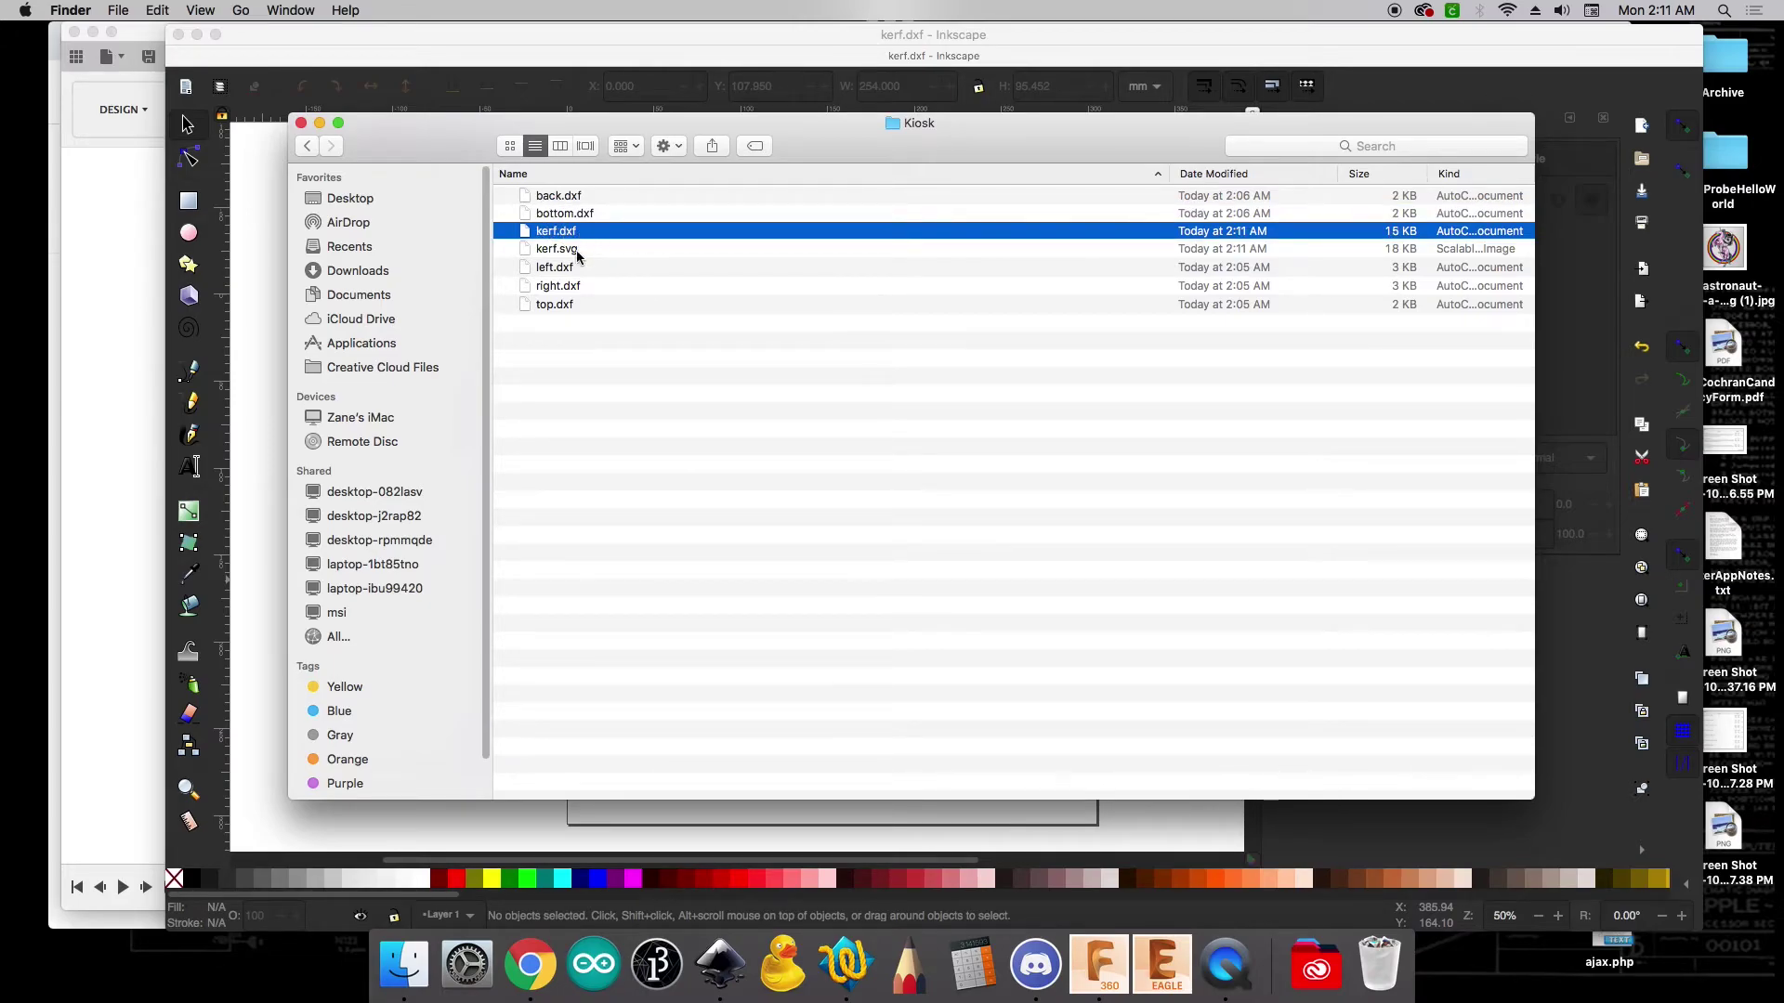
pyautogui.click(573, 270)
pyautogui.click(572, 286)
pyautogui.click(574, 303)
pyautogui.click(583, 344)
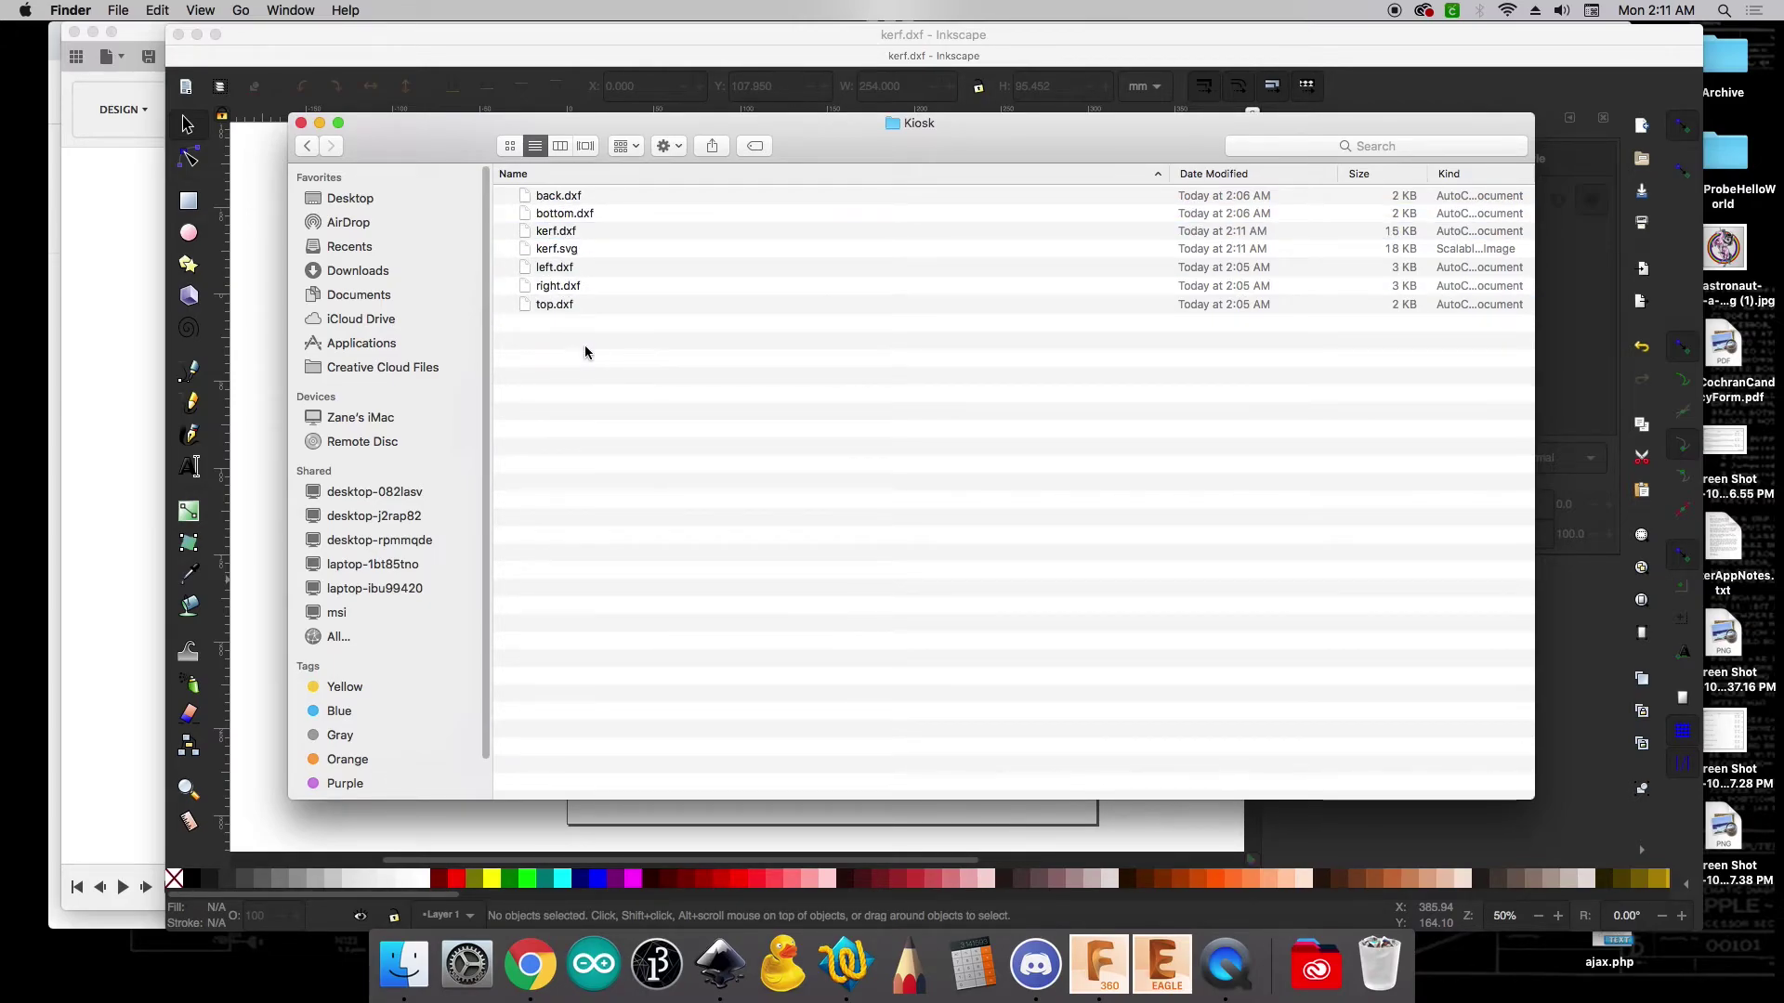